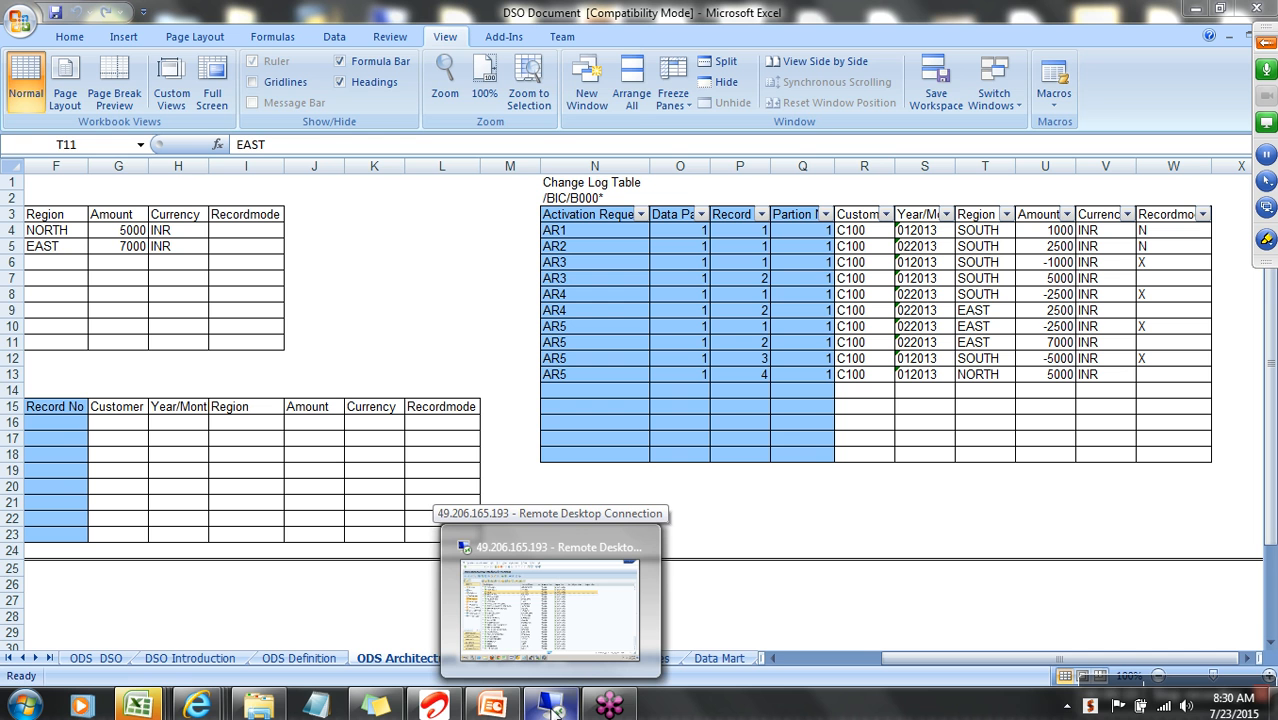
# - Switch to the remote SAP Data Warehousing Workbench and display the YO_SALES DataStore object under Breverien Motor Works' DSO Objects
pyautogui.click(553, 708)
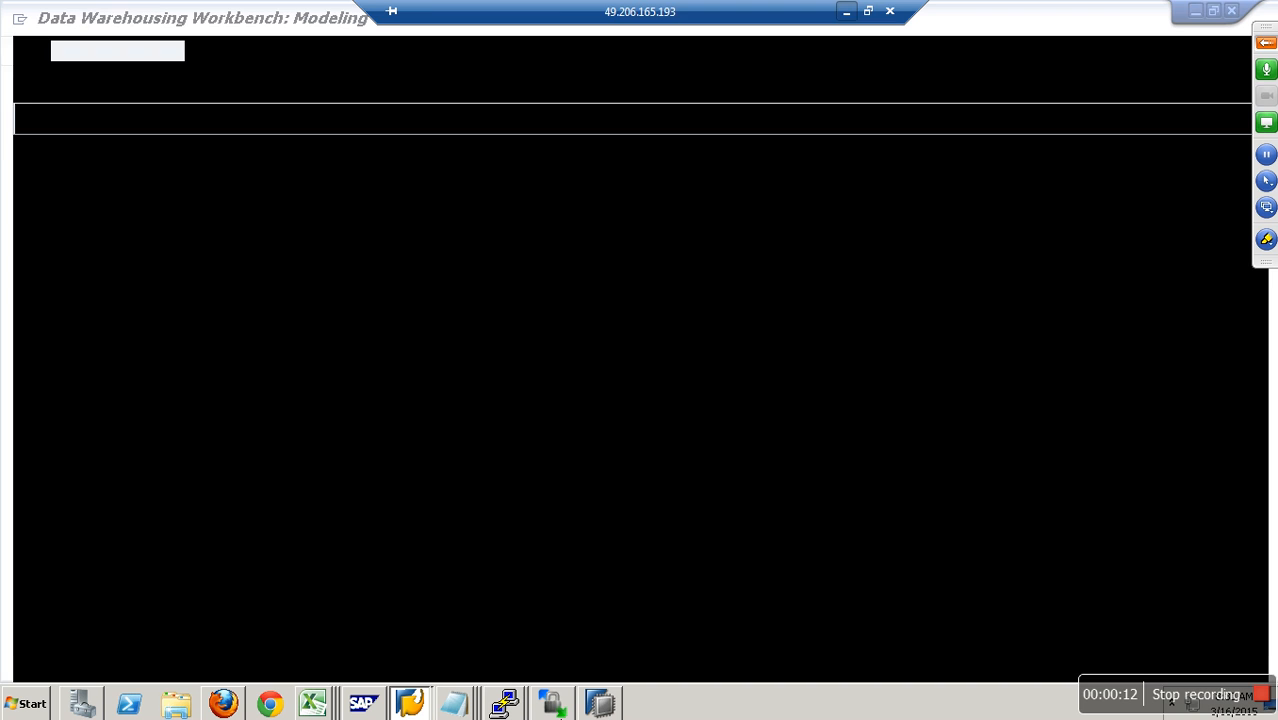
pyautogui.click(78, 198)
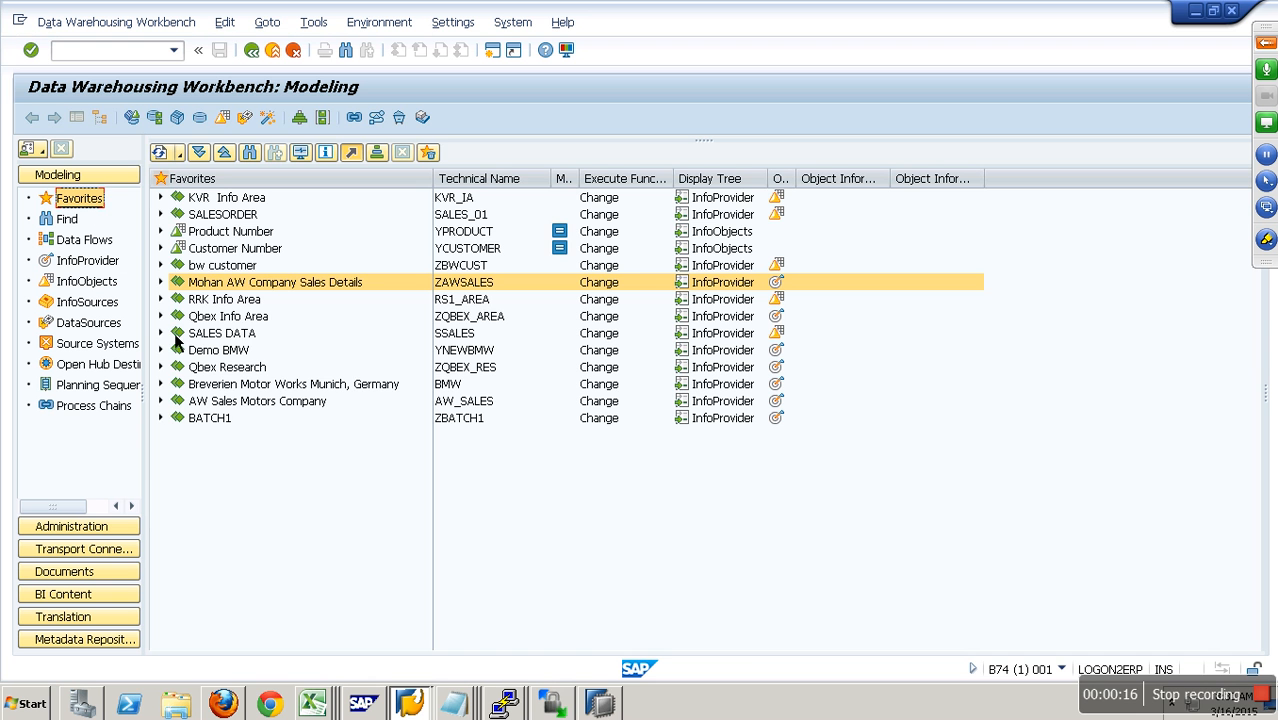
pyautogui.doubleClick(176, 388)
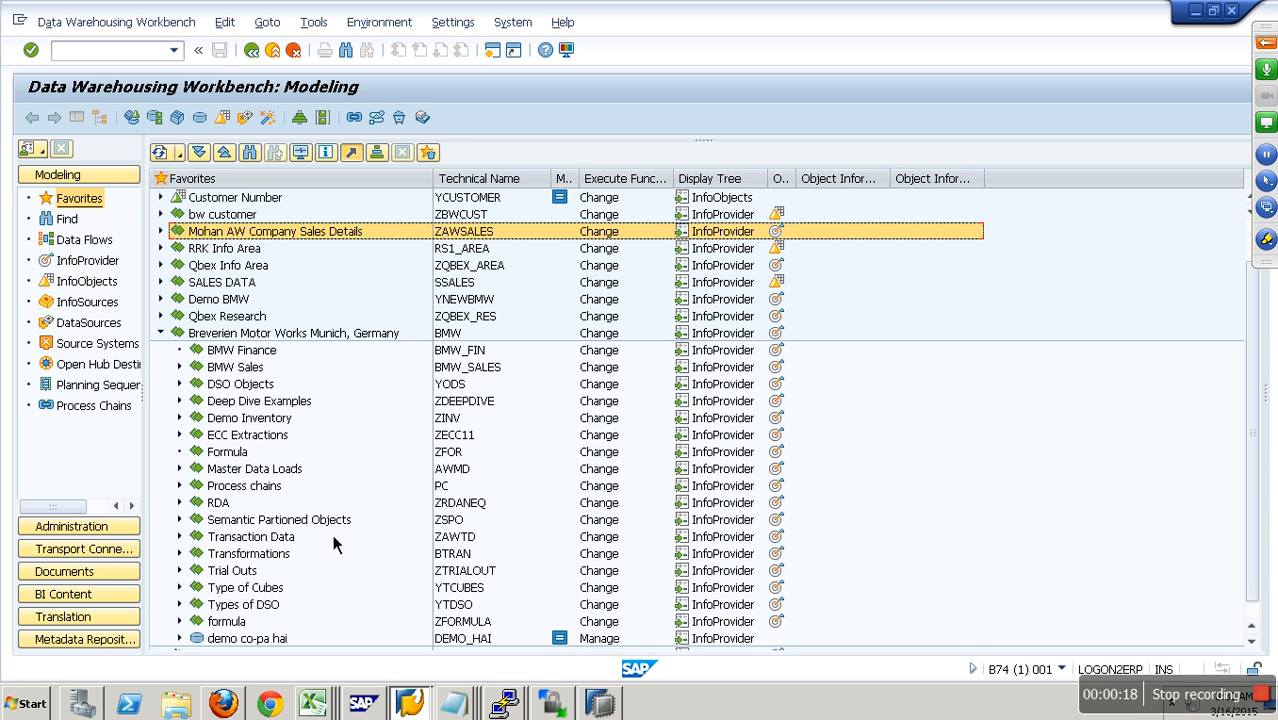
pyautogui.click(191, 392)
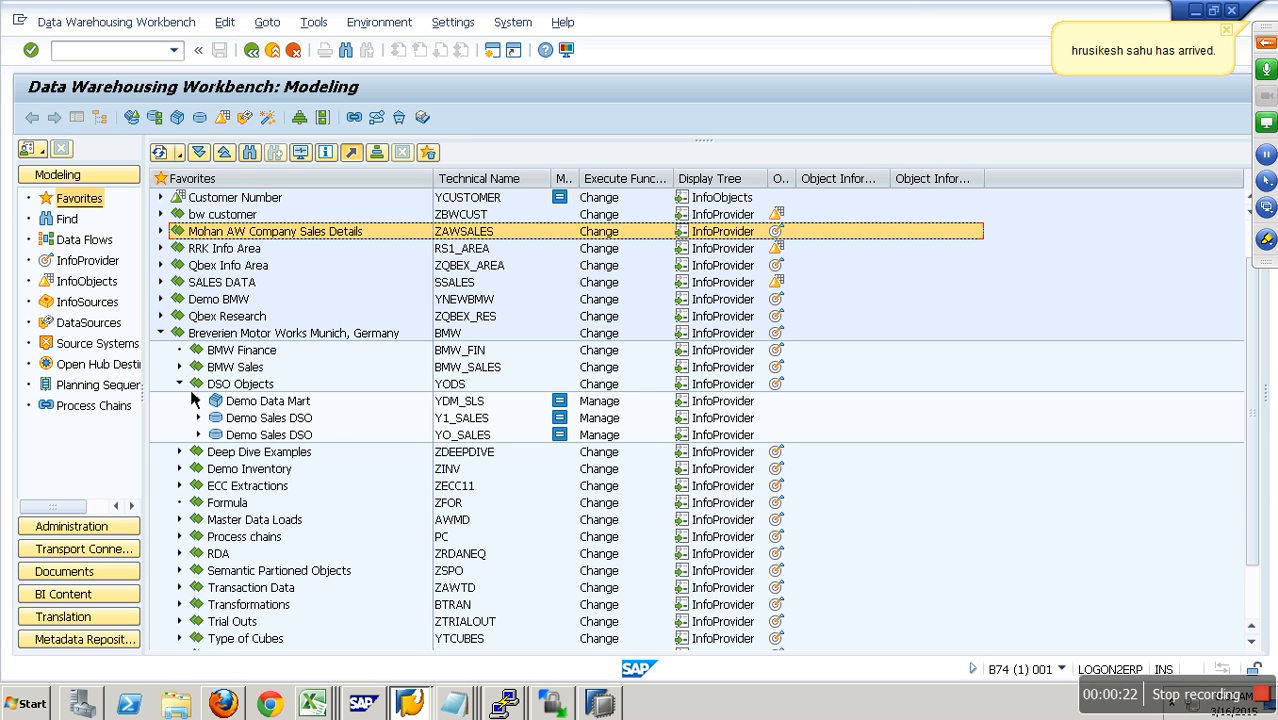
pyautogui.rightClick(468, 437)
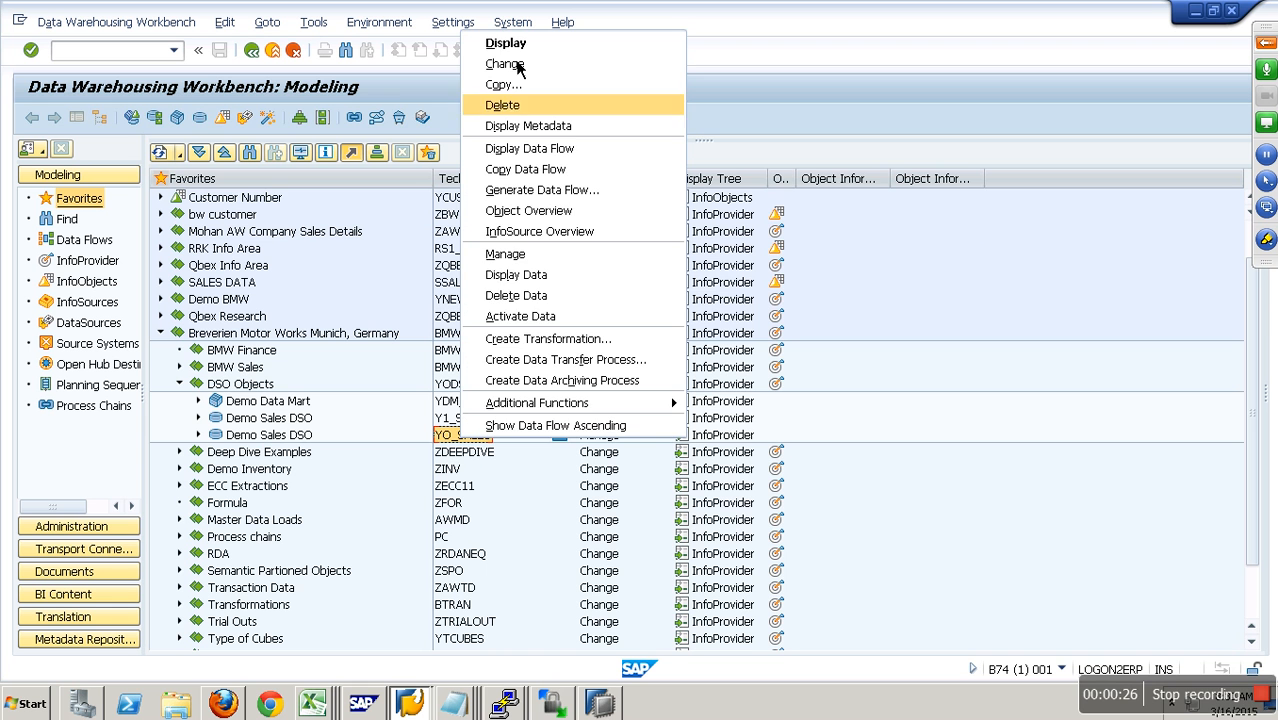
pyautogui.click(519, 49)
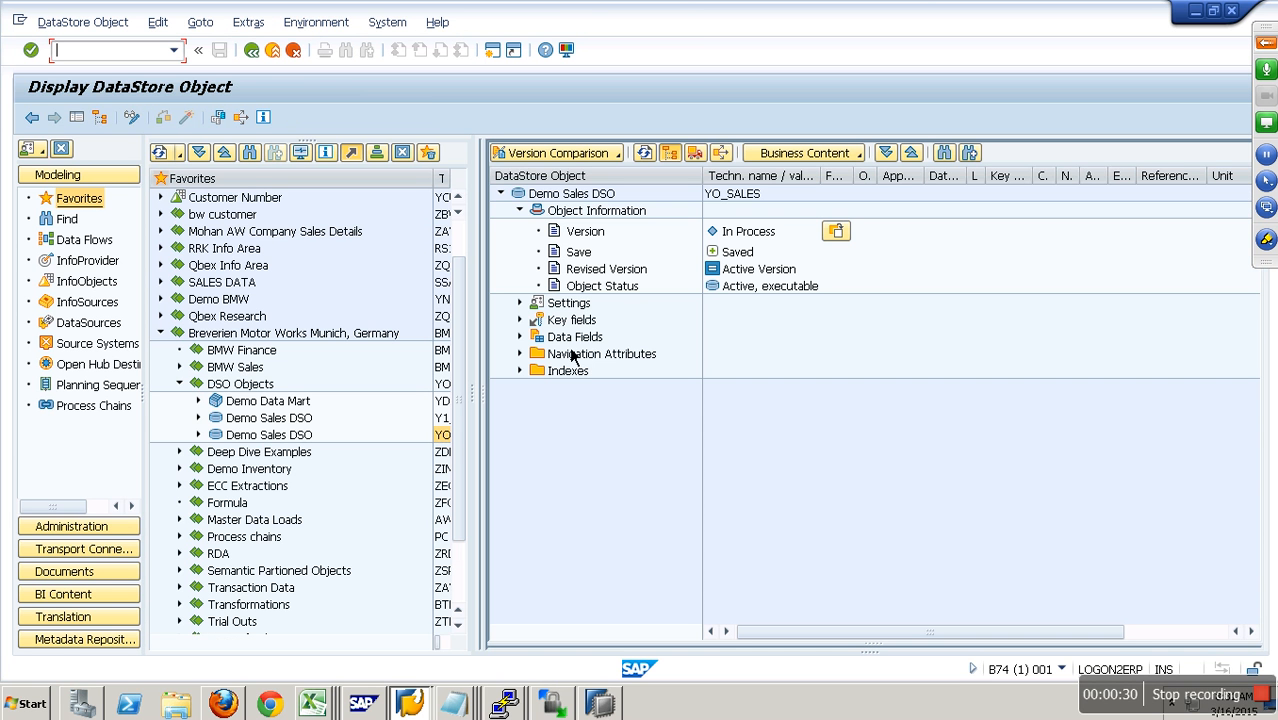
# - Examine the key fields and data fields of YO_SALES, and return to the Modeling overview
pyautogui.click(520, 320)
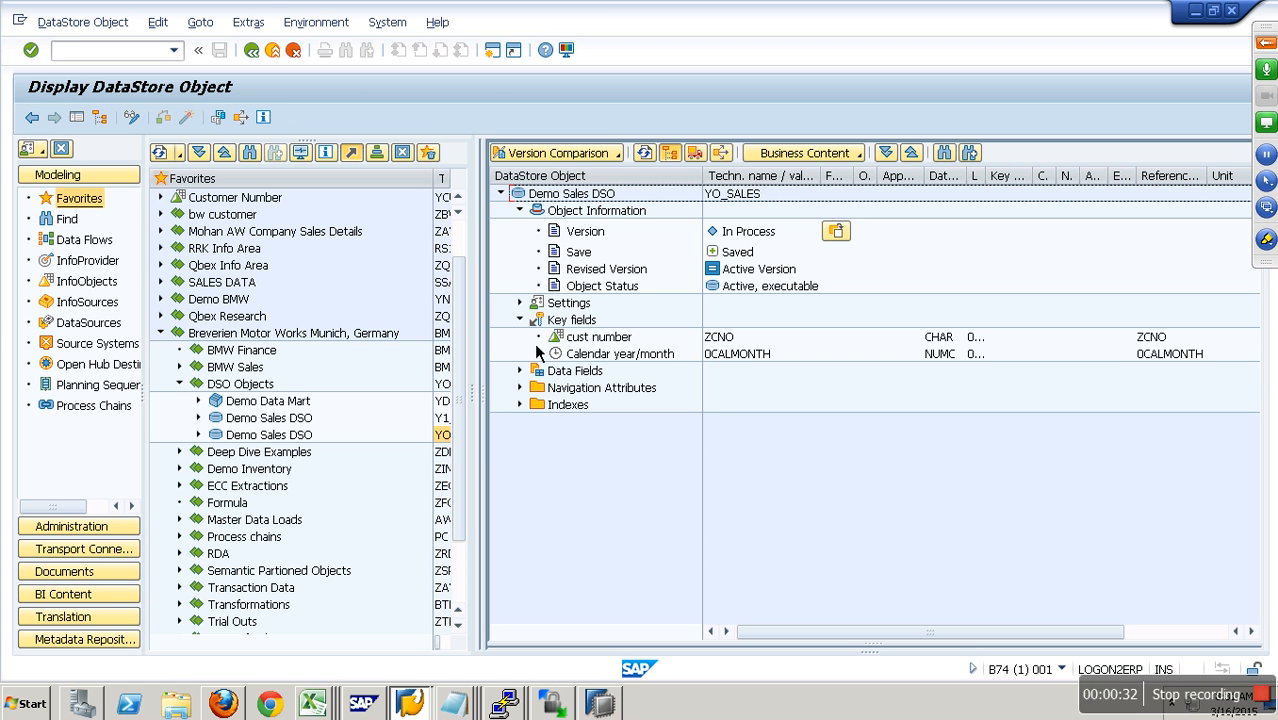
pyautogui.click(521, 372)
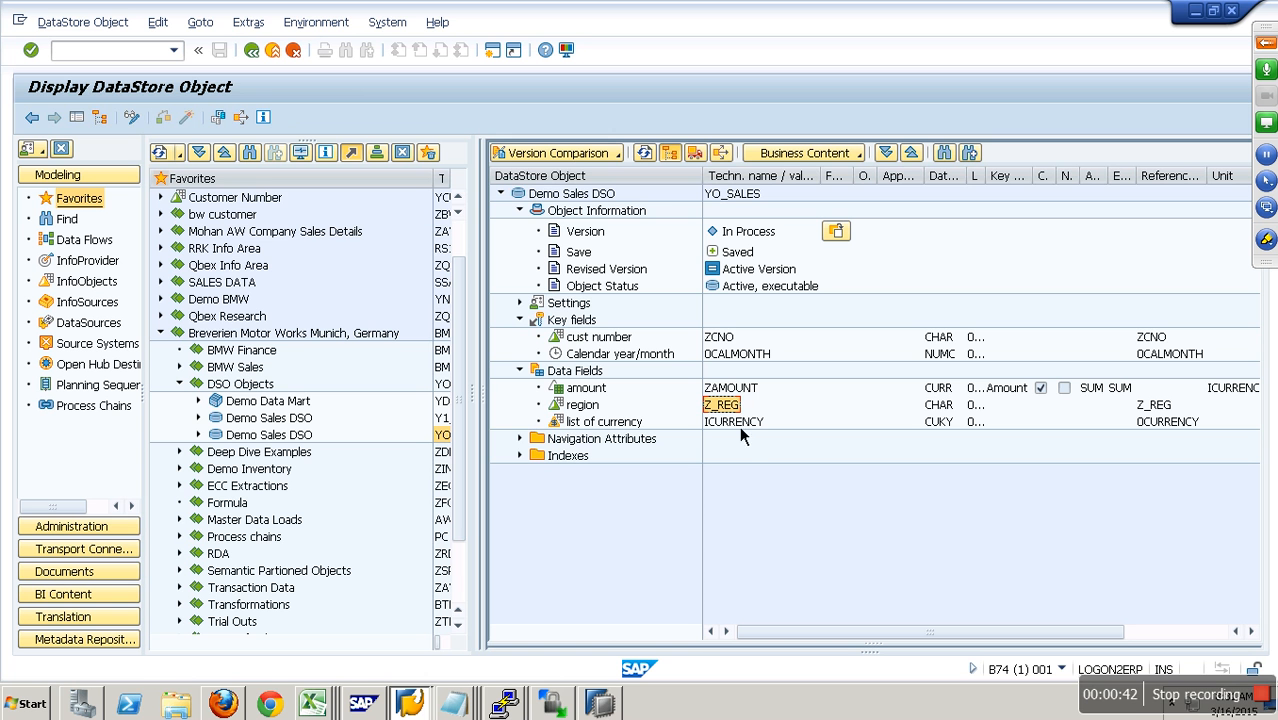
pyautogui.click(284, 55)
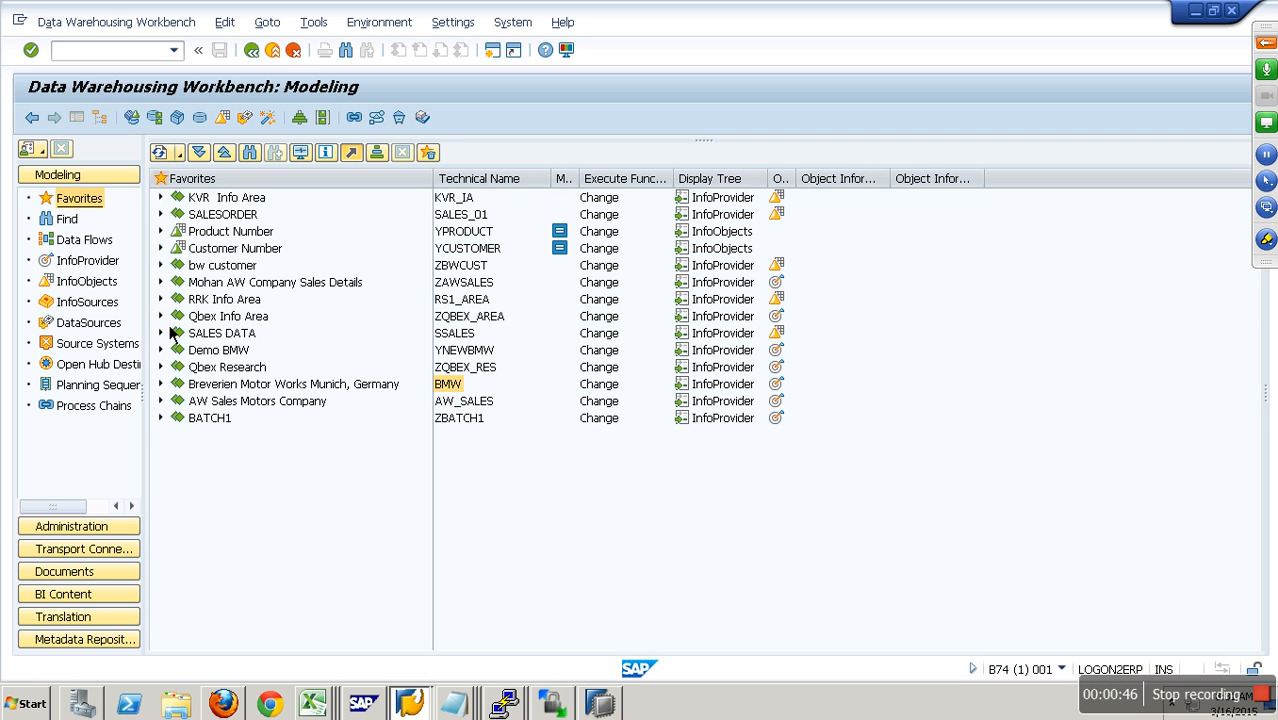
# - Create an InfoArea zdso01 described as "DSO Objects" under Qbex Info Area, accepting the proposed workbench request
pyautogui.click(161, 317)
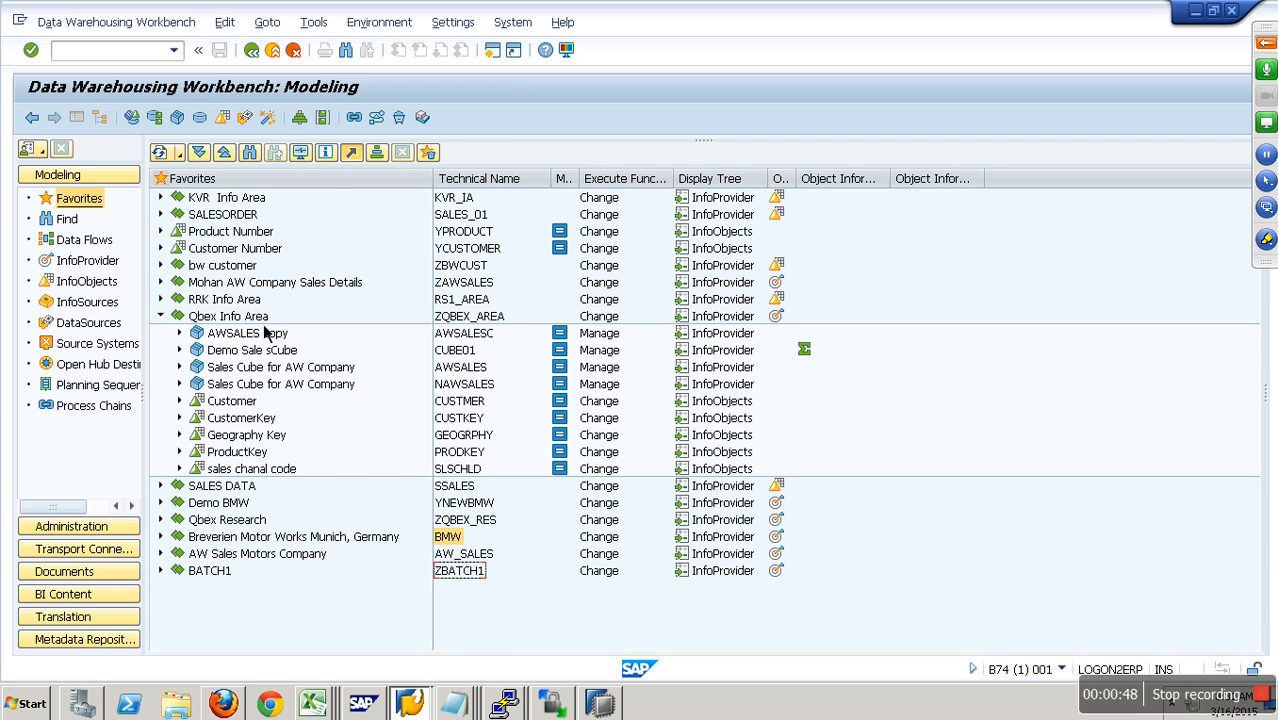
pyautogui.rightClick(265, 331)
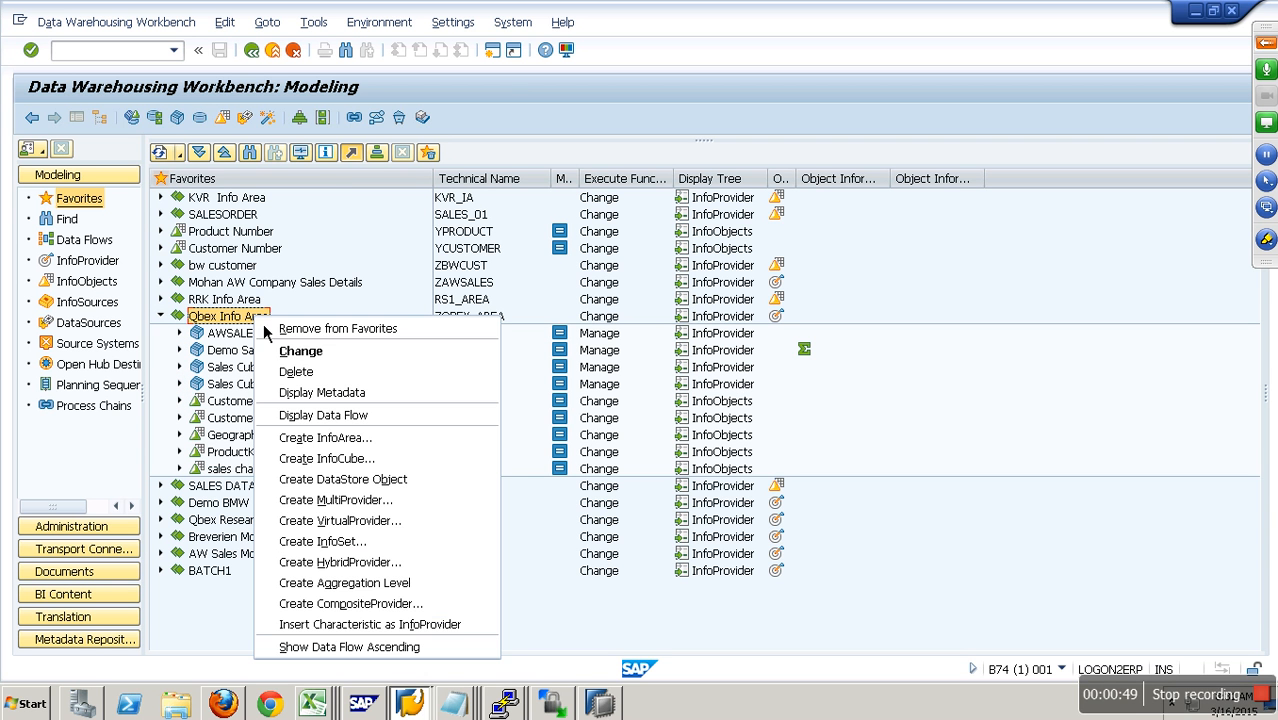
pyautogui.click(392, 452)
pyautogui.write('zdso')
pyautogui.press('Tab')
pyautogui.write('DSO Objects')
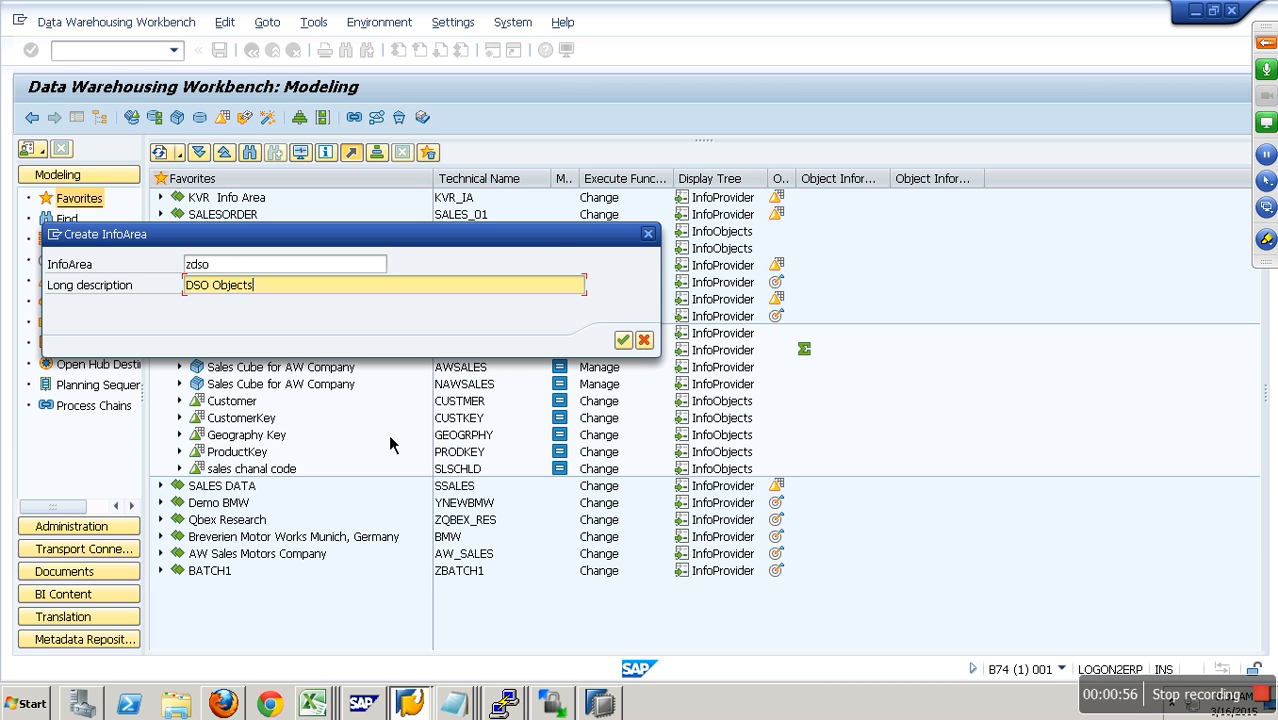
pyautogui.click(347, 266)
pyautogui.write('01')
pyautogui.press('Return')
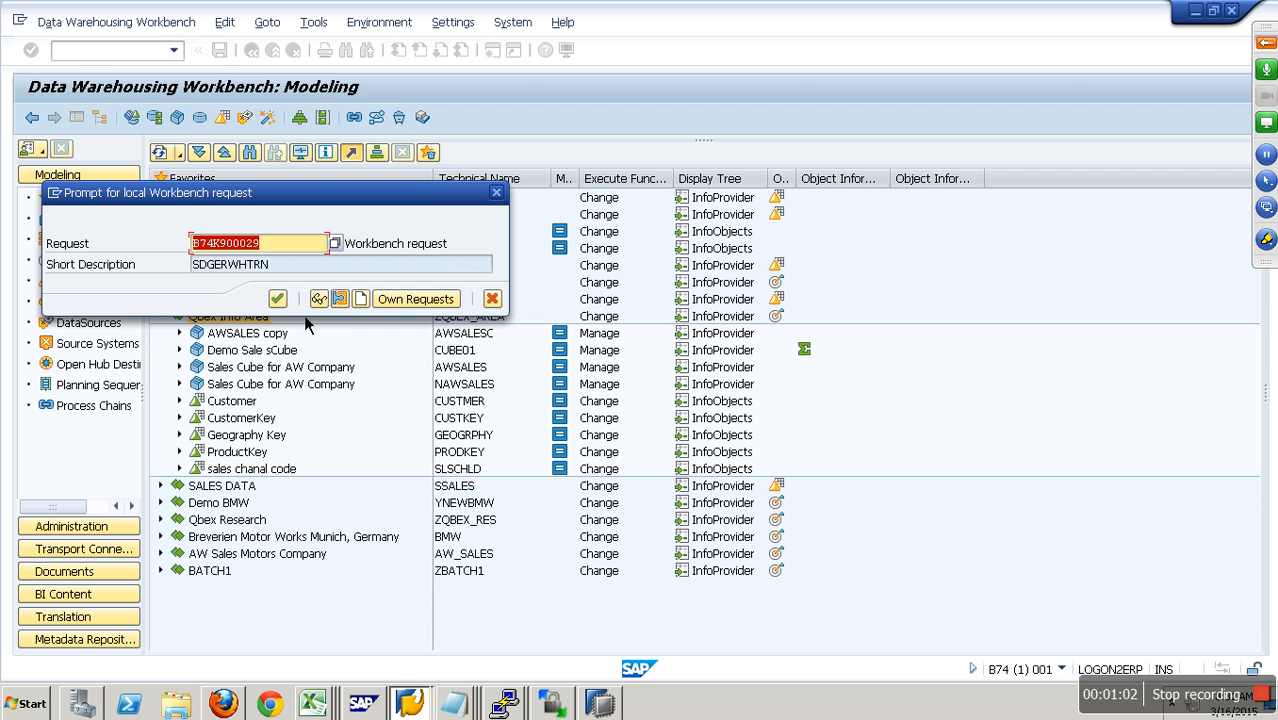
pyautogui.click(279, 300)
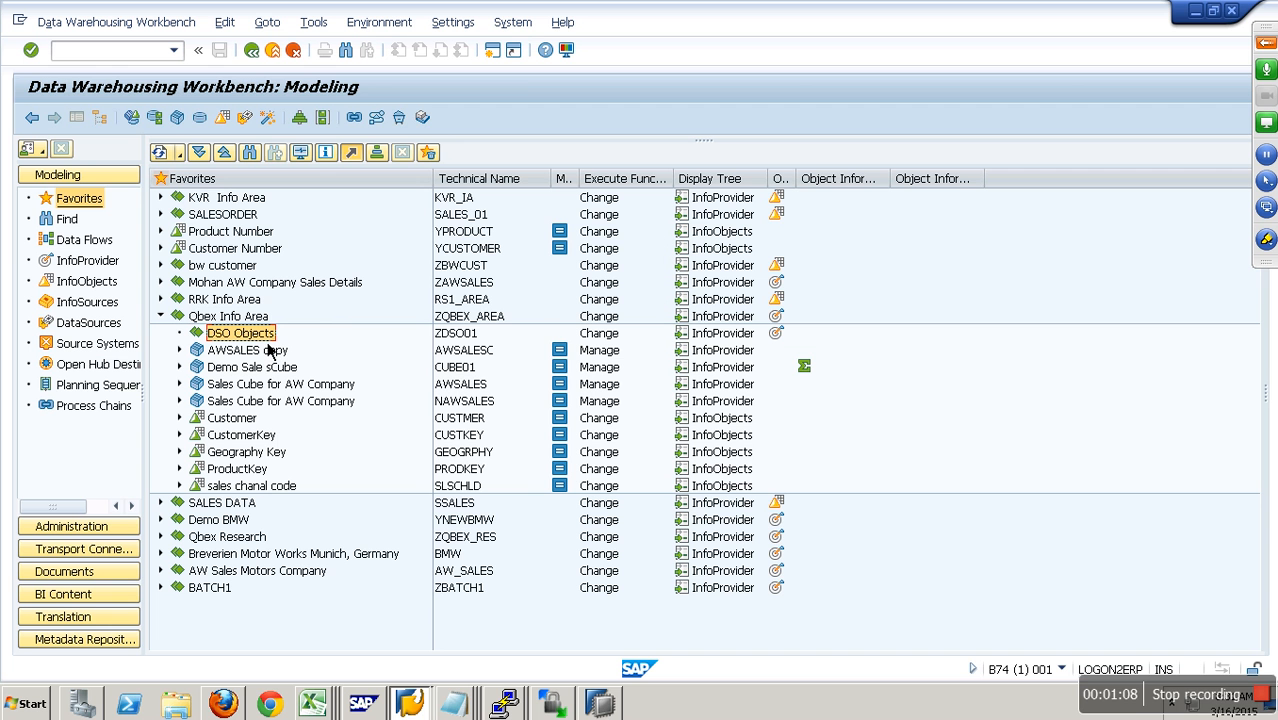
# - Start a new DataStore object in the DSO Objects InfoArea with the technical name zz_sales
pyautogui.rightClick(275, 344)
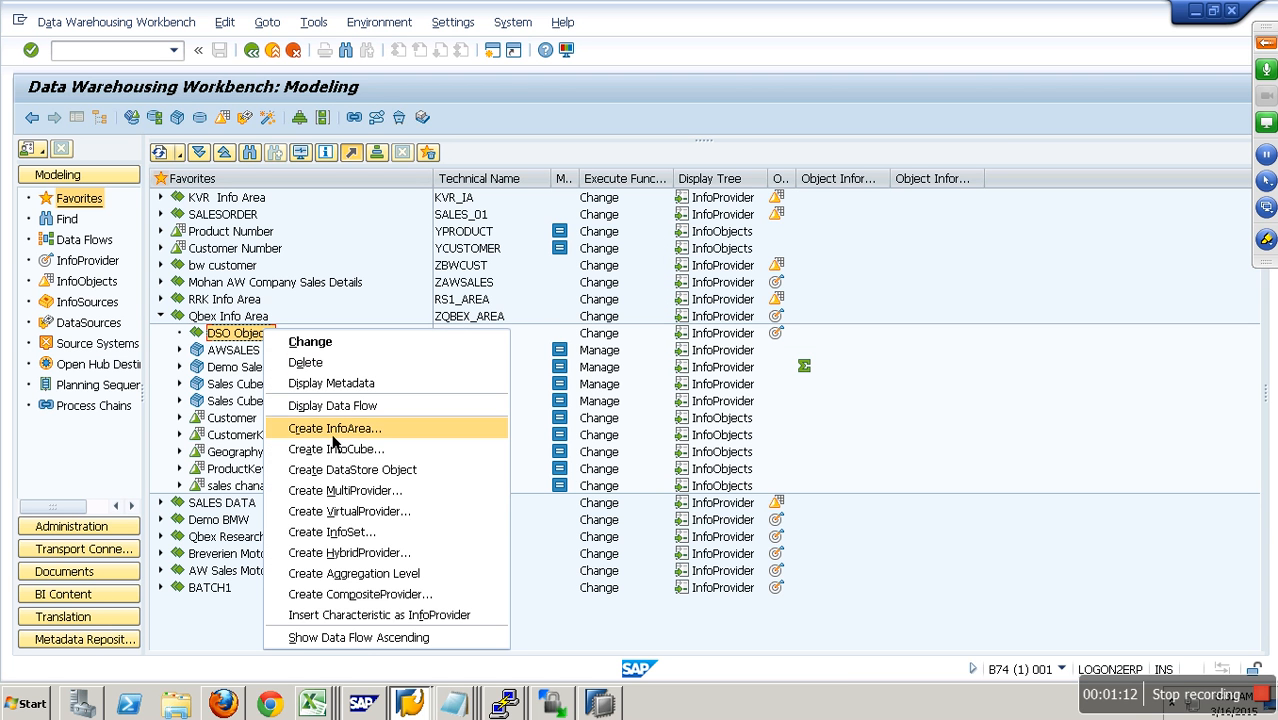
pyautogui.click(342, 310)
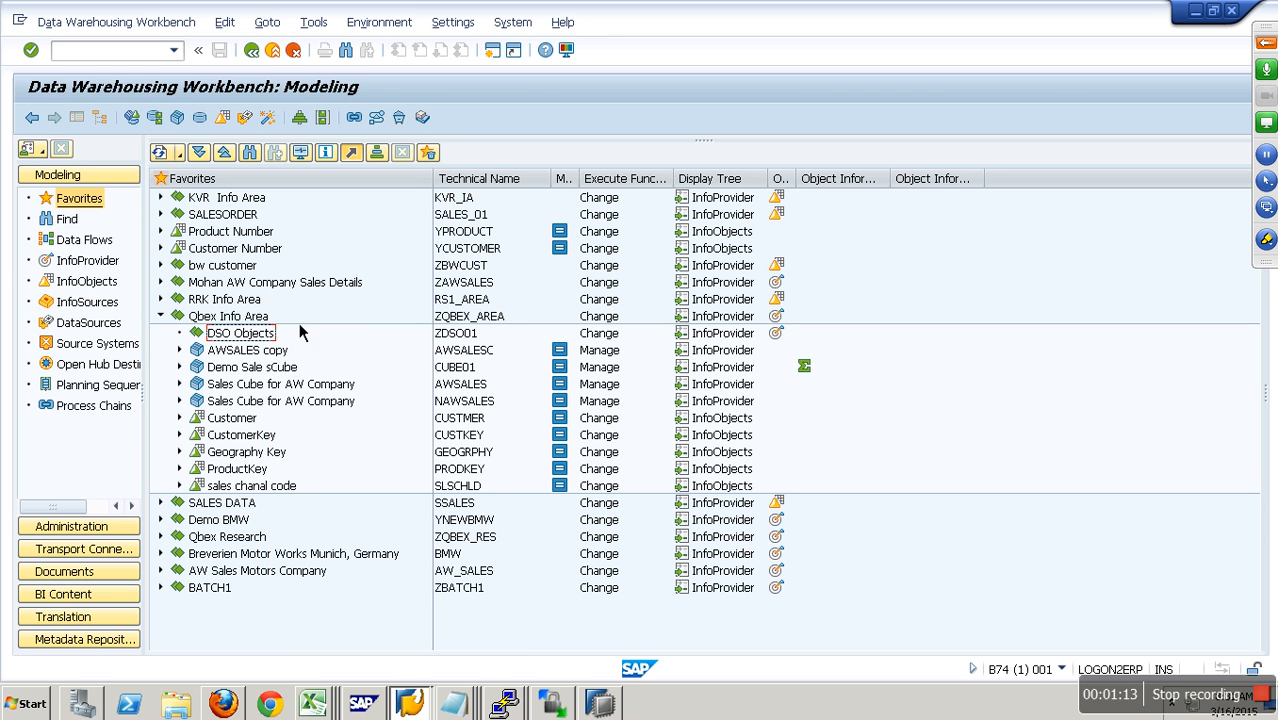
pyautogui.rightClick(268, 341)
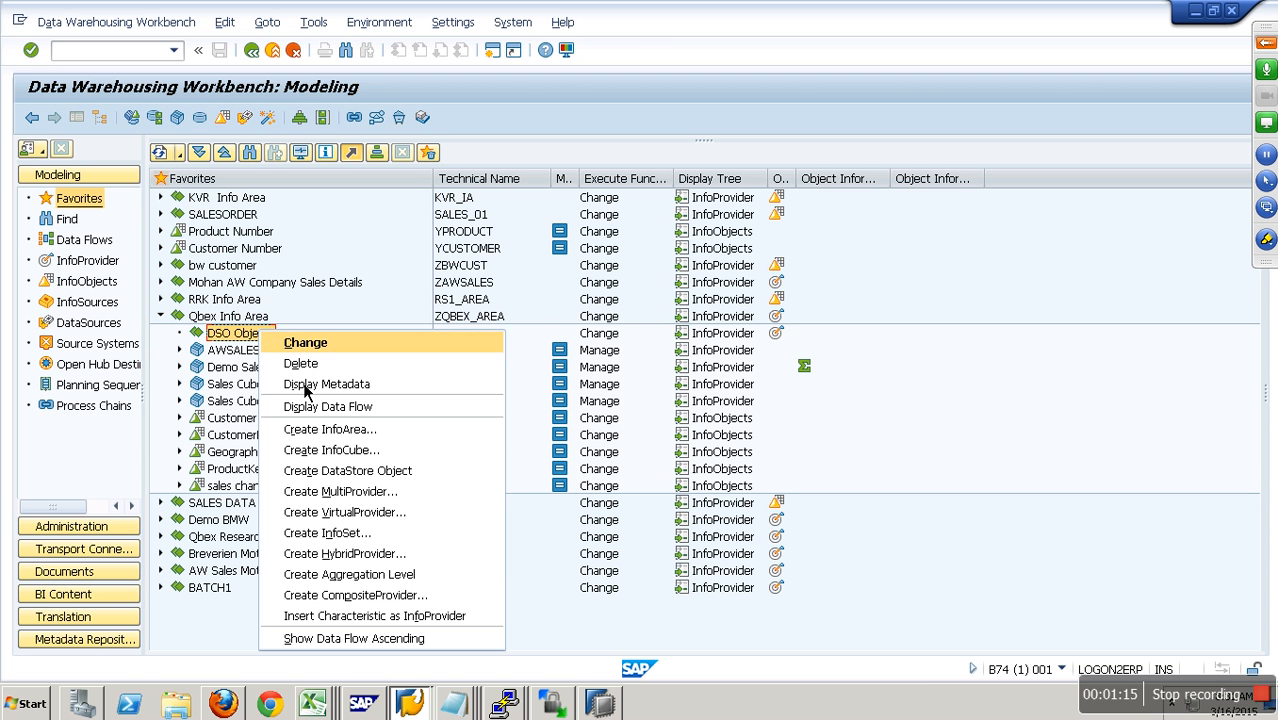
pyautogui.click(367, 476)
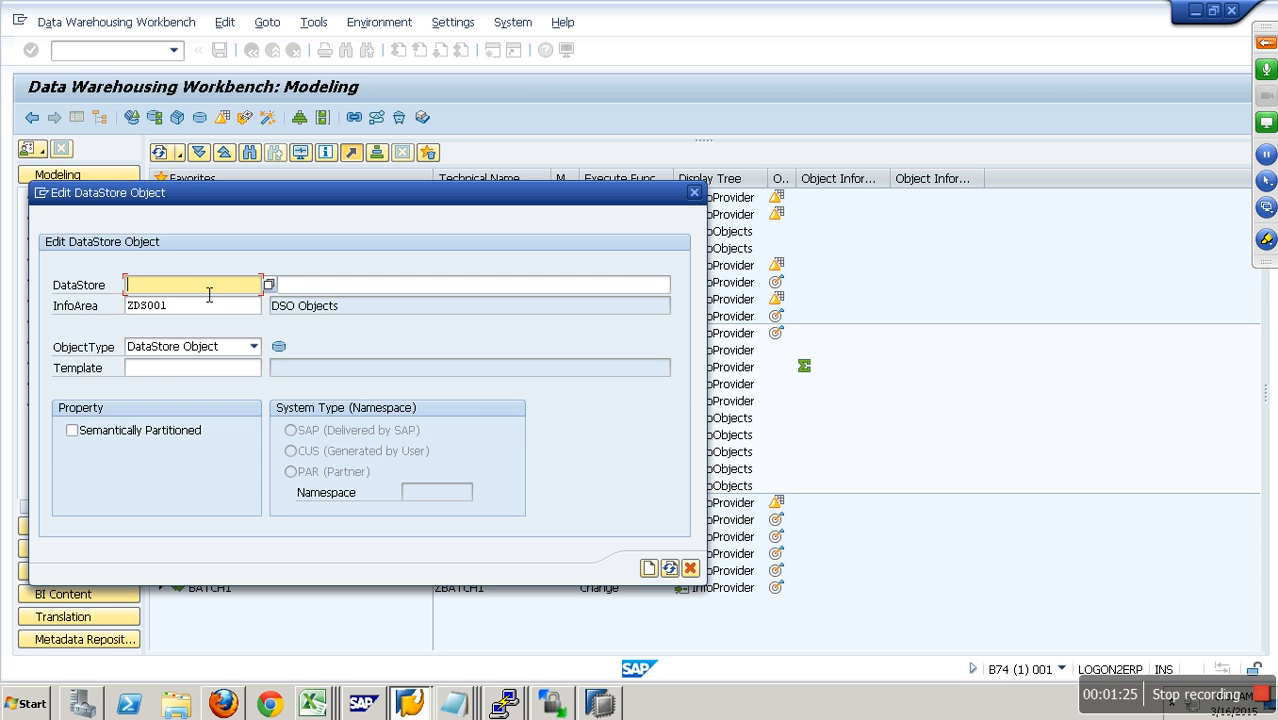
pyautogui.write('y')
pyautogui.press('BackSpace')
pyautogui.write('zz_sales')
# - Describe the DataStore object as "Demo Standard DSO" and create it
pyautogui.click(311, 287)
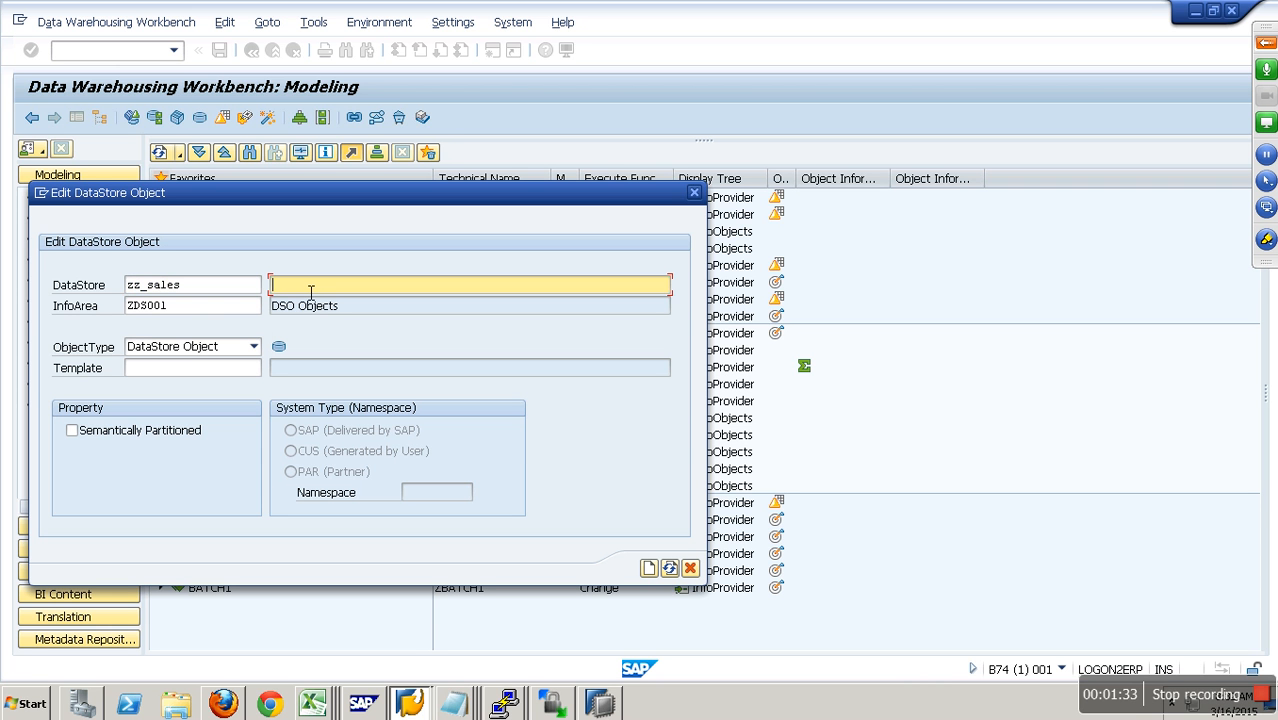
pyautogui.write('Demo Standard DSO')
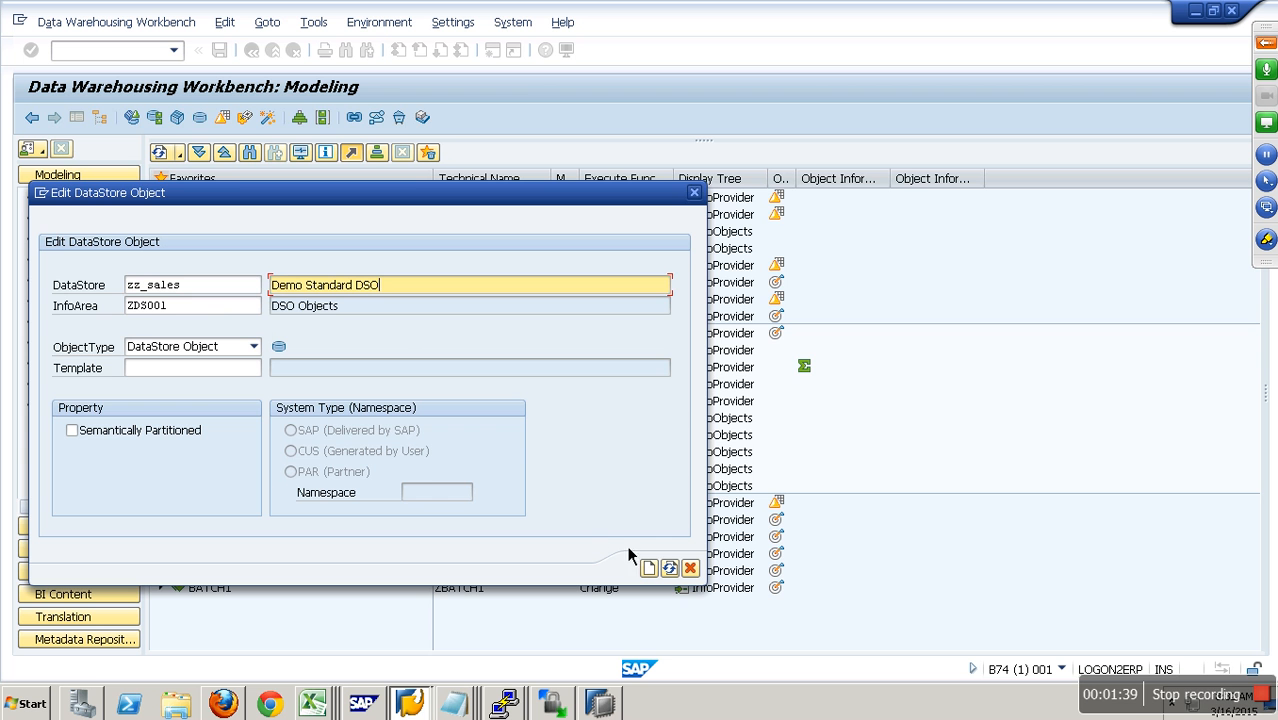
pyautogui.click(660, 574)
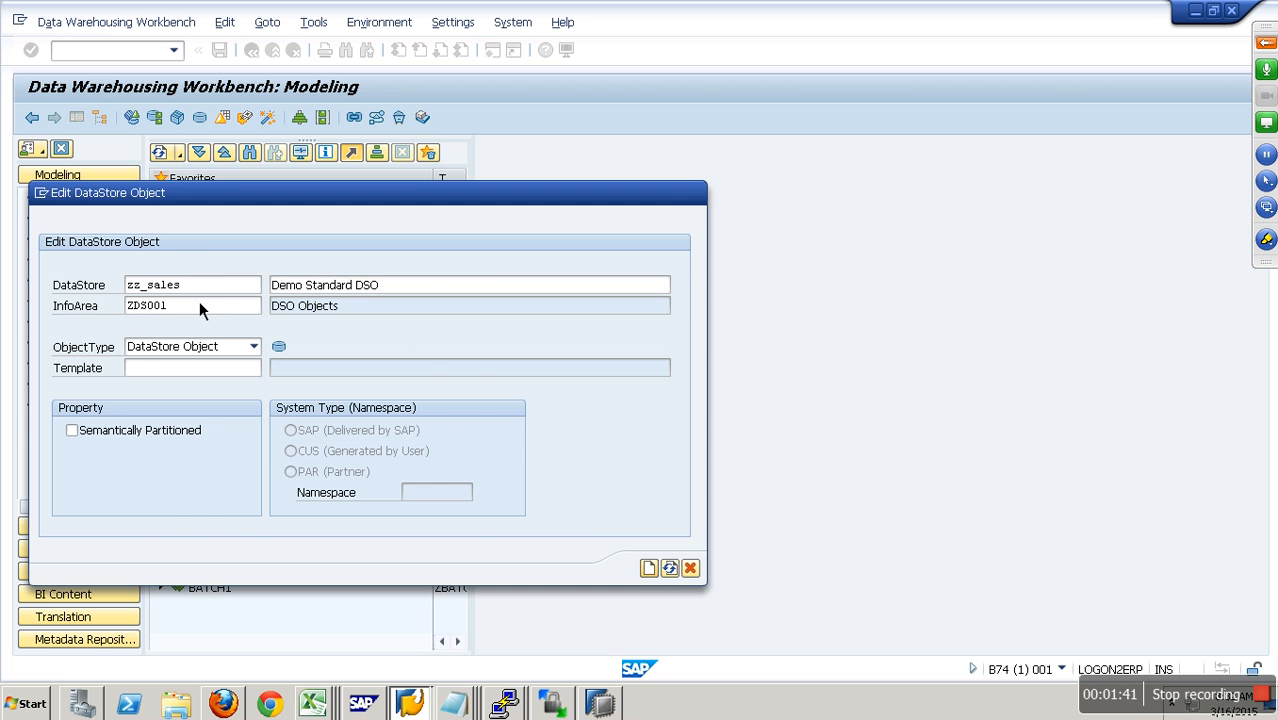
# - Hide the navigation area and collapse Object Information, leaving only the main sections of Demo Standard DSO listed
pyautogui.click(85, 121)
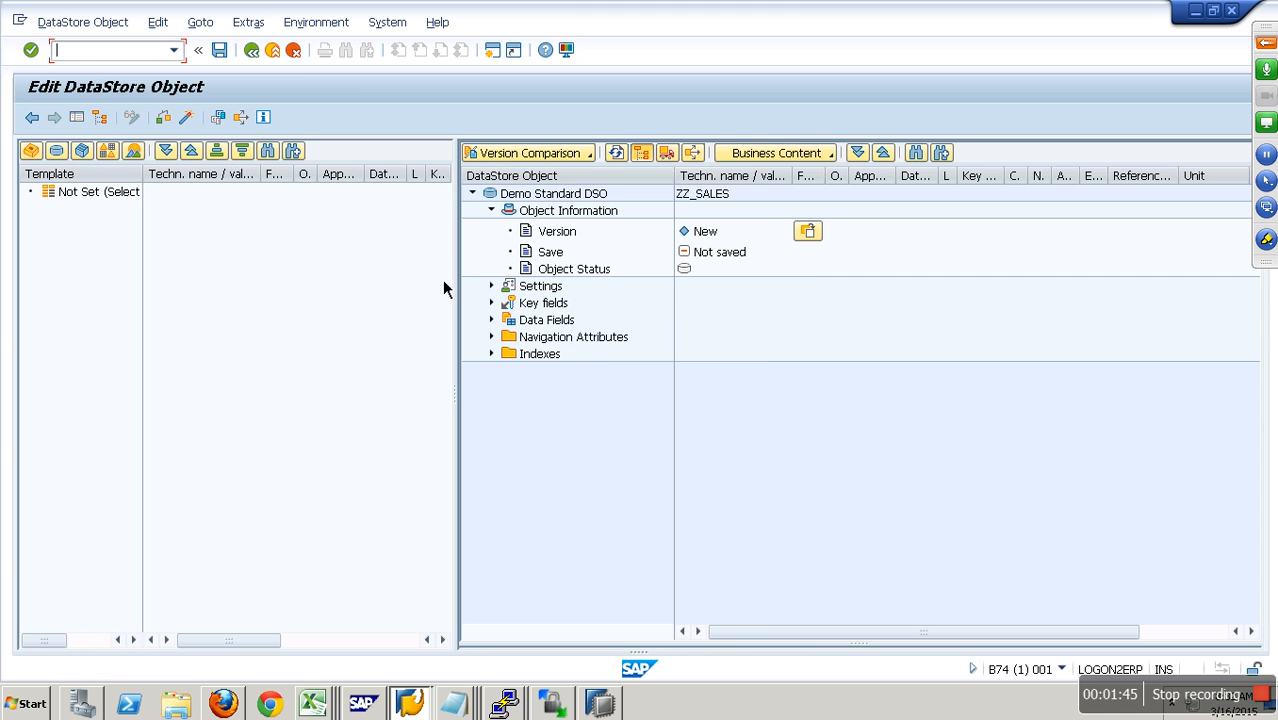
pyautogui.click(494, 214)
pyautogui.click(494, 214)
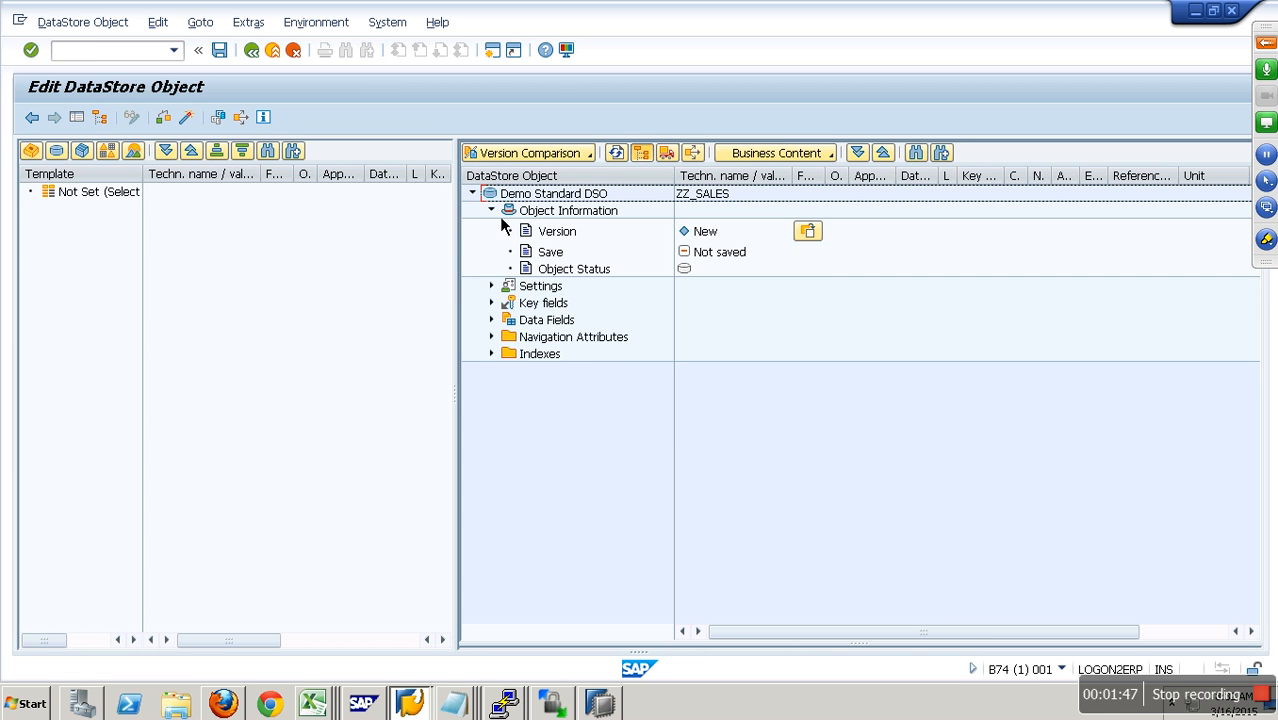
pyautogui.click(491, 211)
pyautogui.click(472, 193)
pyautogui.click(569, 200)
pyautogui.click(709, 199)
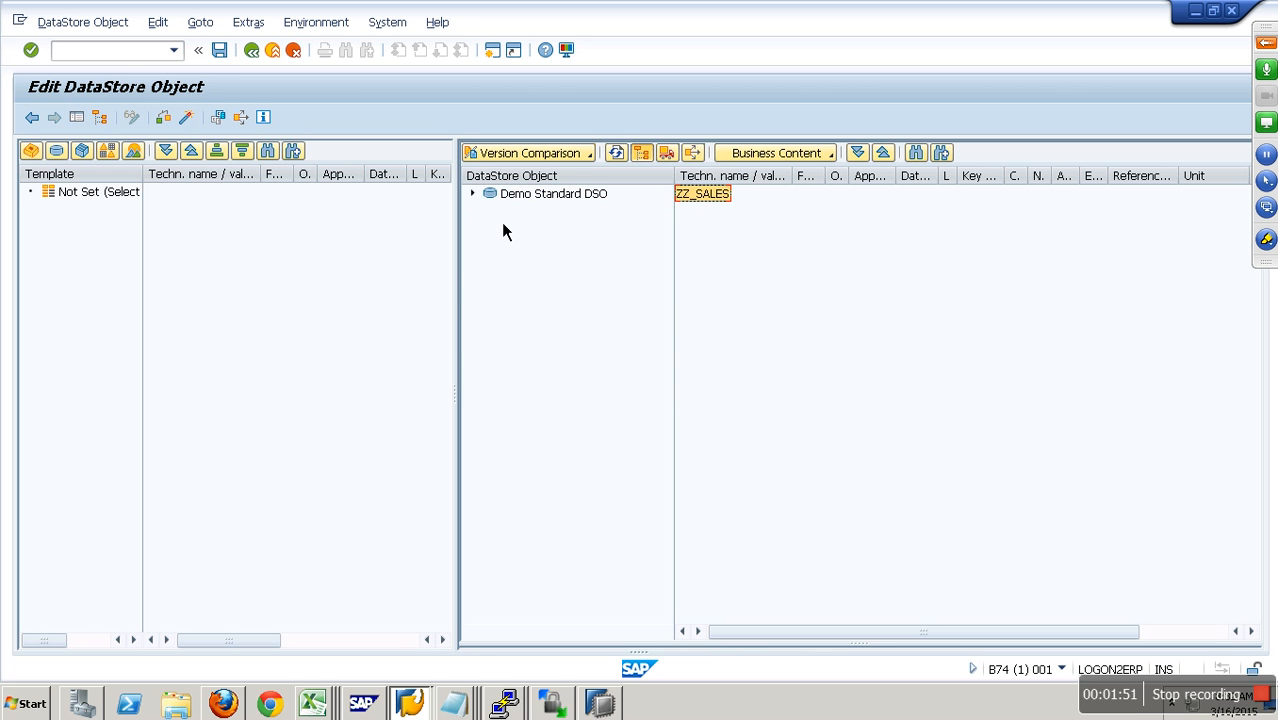
pyautogui.click(474, 195)
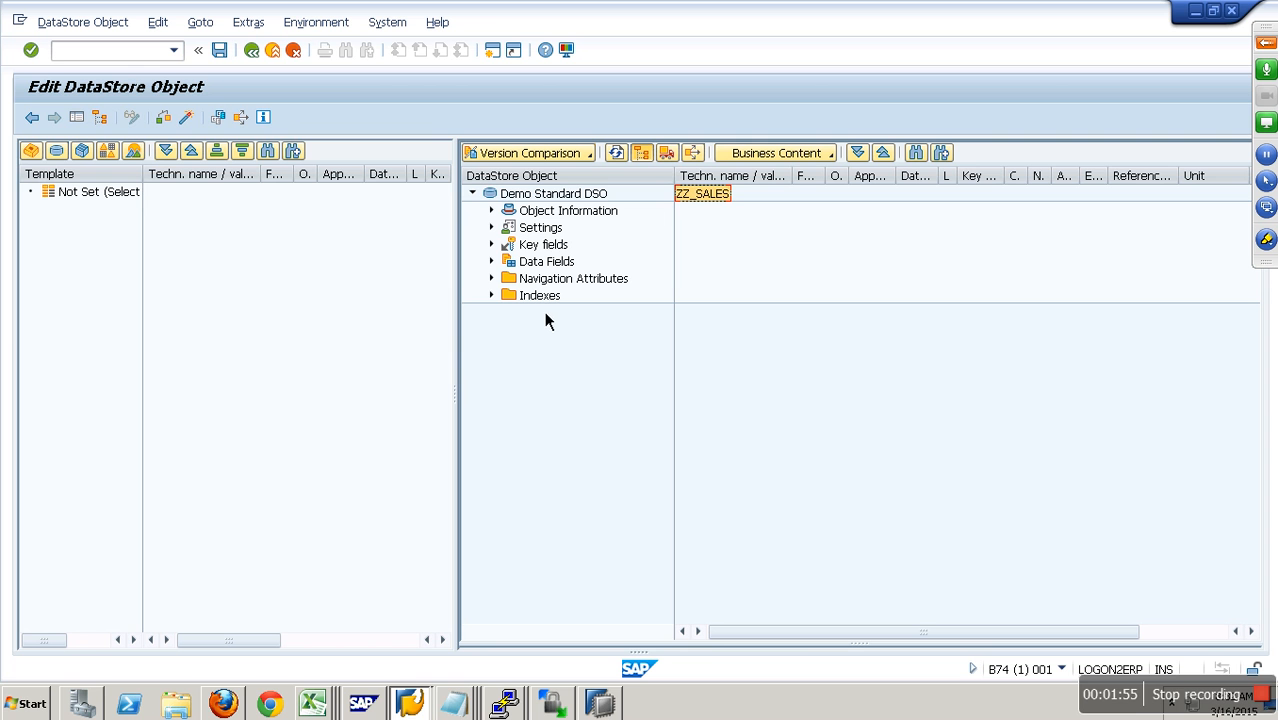
# - Check the version, save state and object status in the Object Information of ZZ_SALES
pyautogui.click(553, 213)
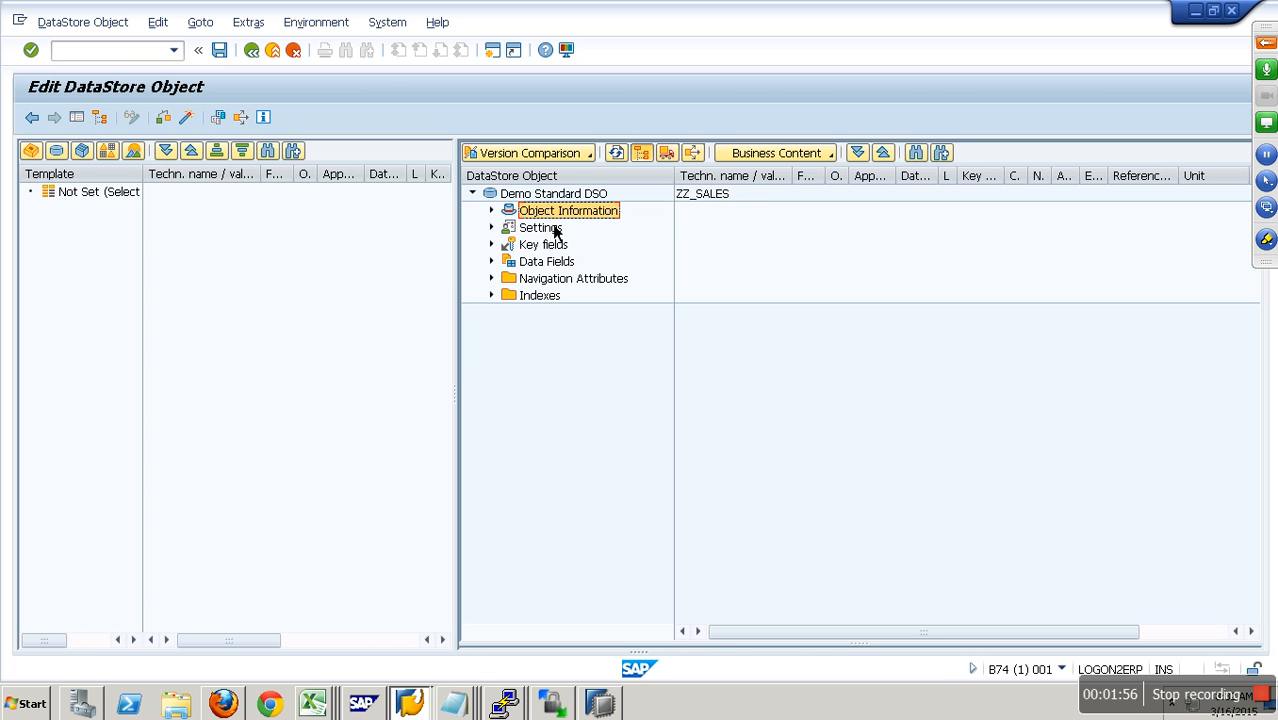
pyautogui.click(494, 214)
pyautogui.click(719, 240)
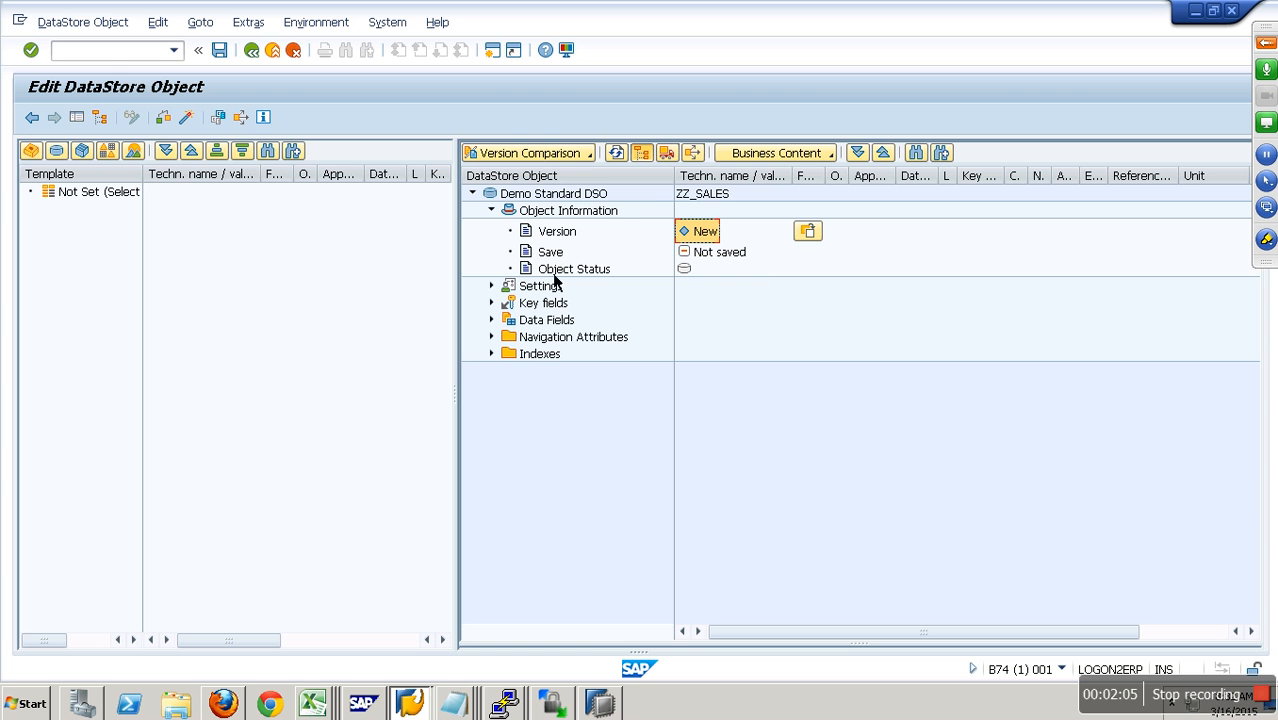
pyautogui.click(492, 211)
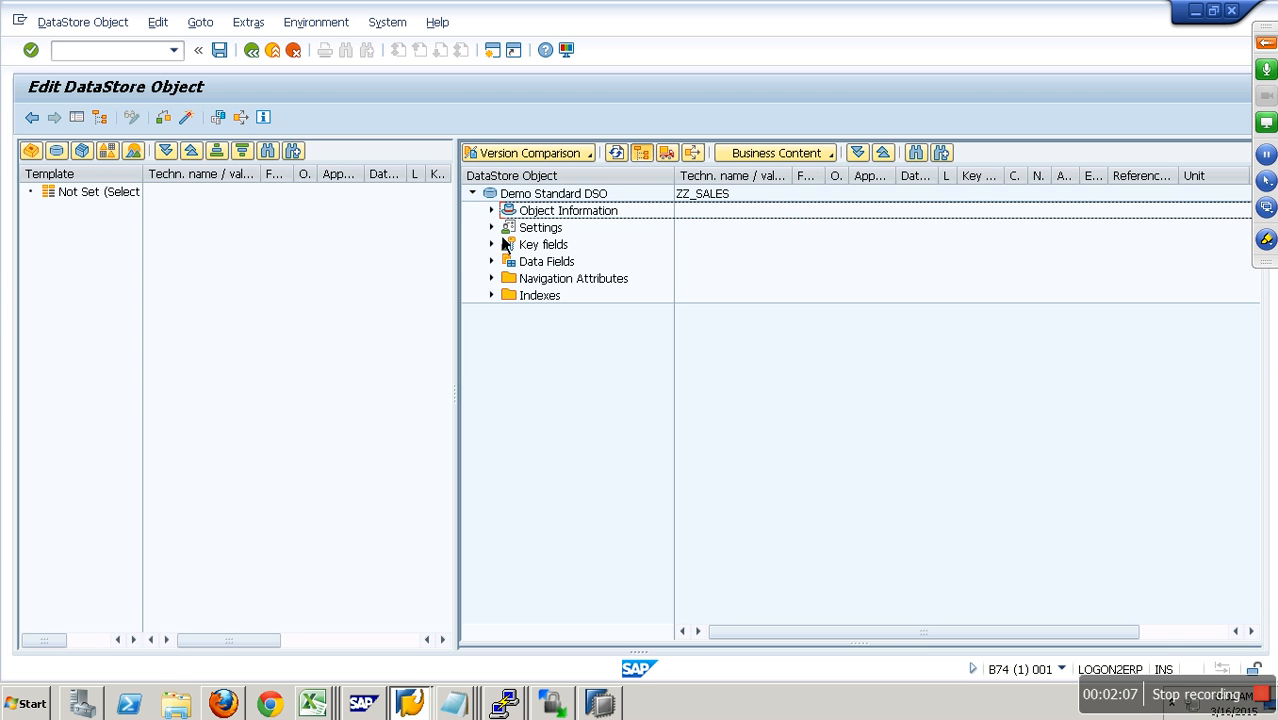
# - Expand the ZZ_SALES settings, widen the object pane and review the DataStore object type options without changing them
pyautogui.click(491, 227)
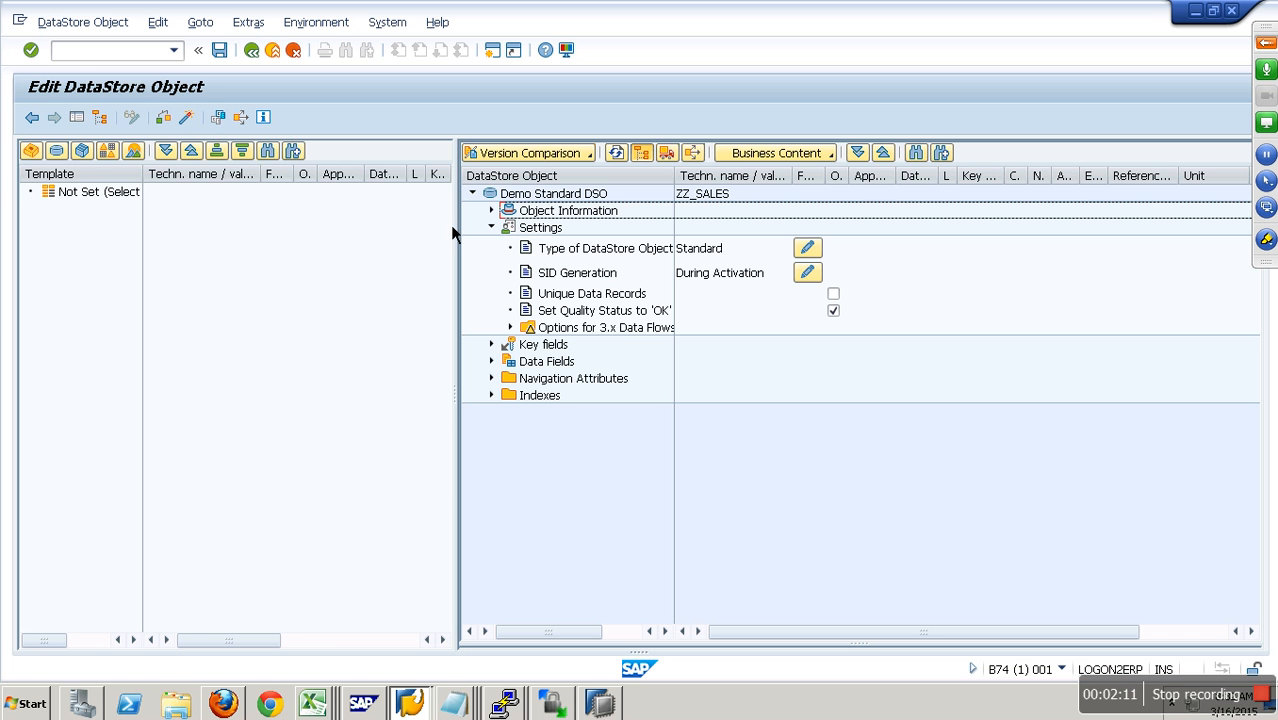
pyautogui.moveTo(456, 226); pyautogui.dragTo(303, 224)
pyautogui.moveTo(662, 178); pyautogui.dragTo(684, 180)
pyautogui.click(502, 252)
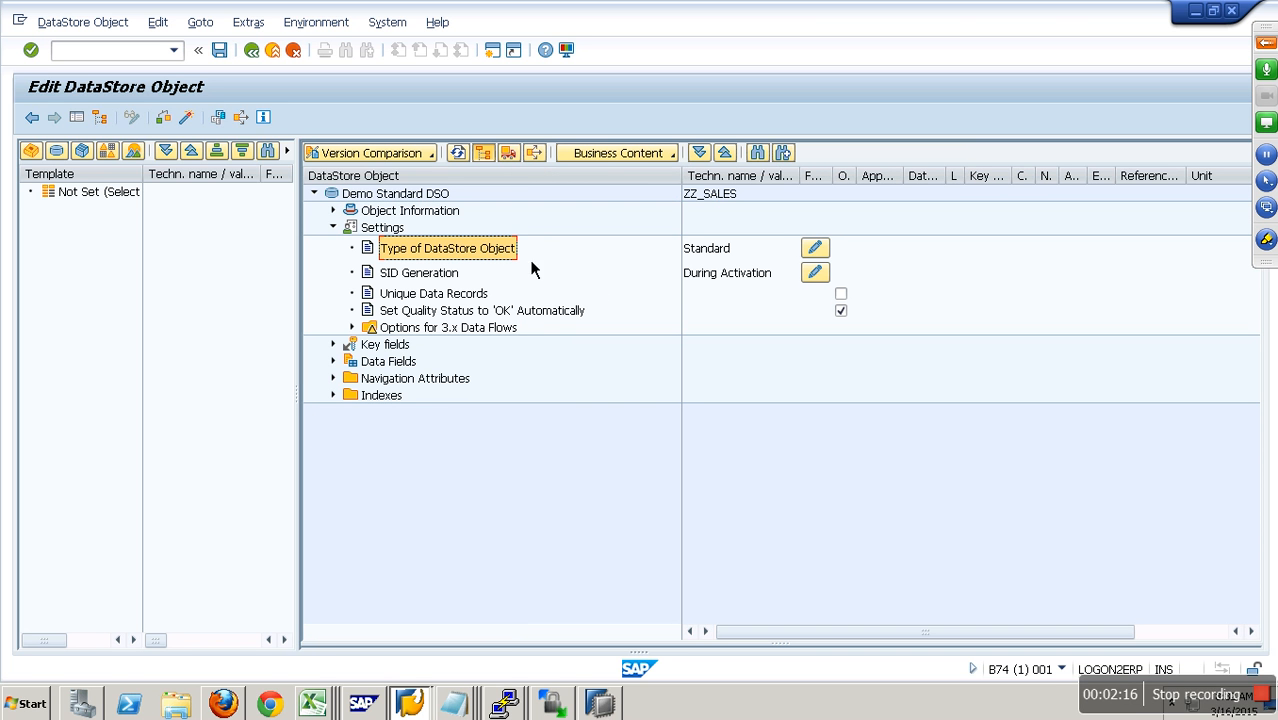
pyautogui.click(828, 257)
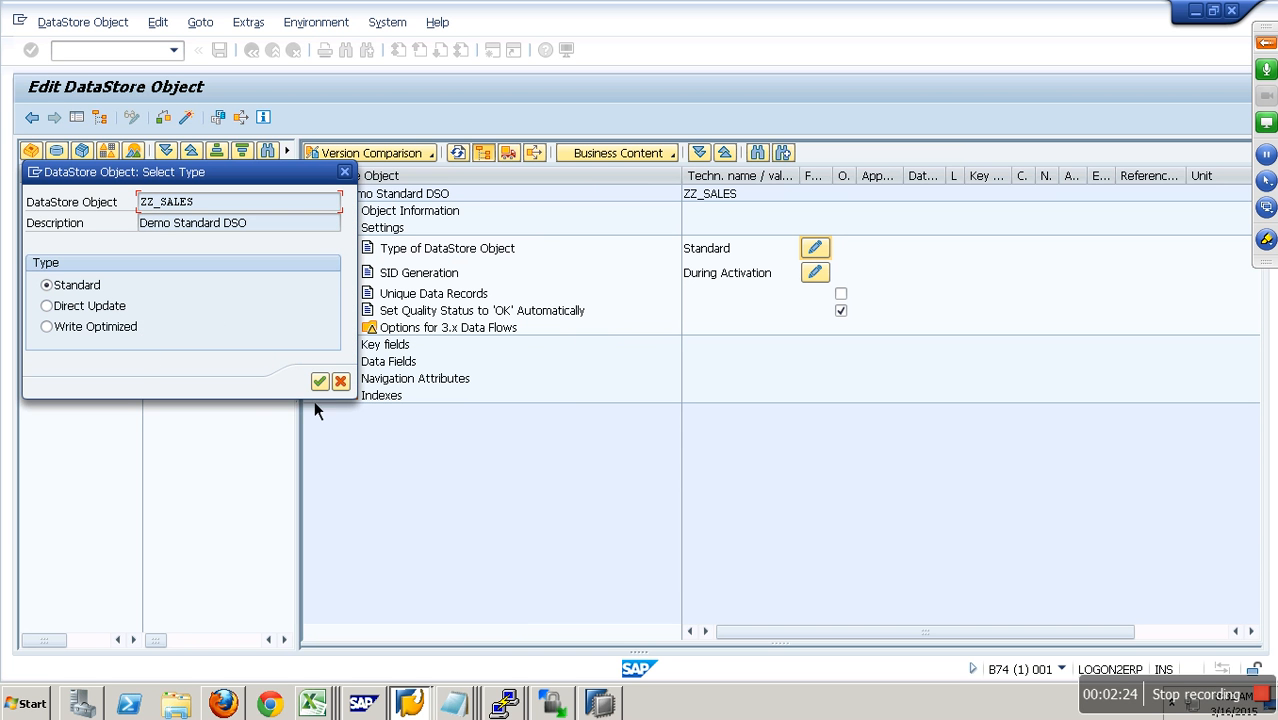
pyautogui.click(338, 381)
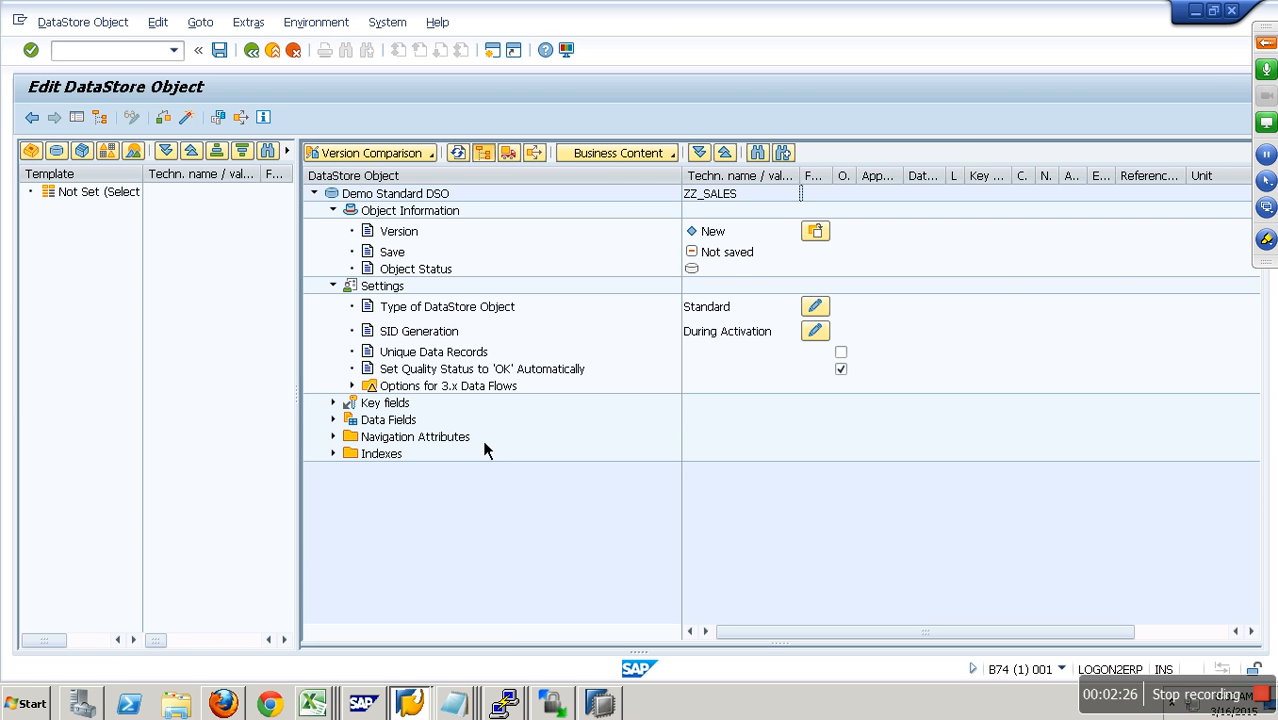
# - Set the SID generation of ZZ_SALES to During Reporting
pyautogui.click(443, 340)
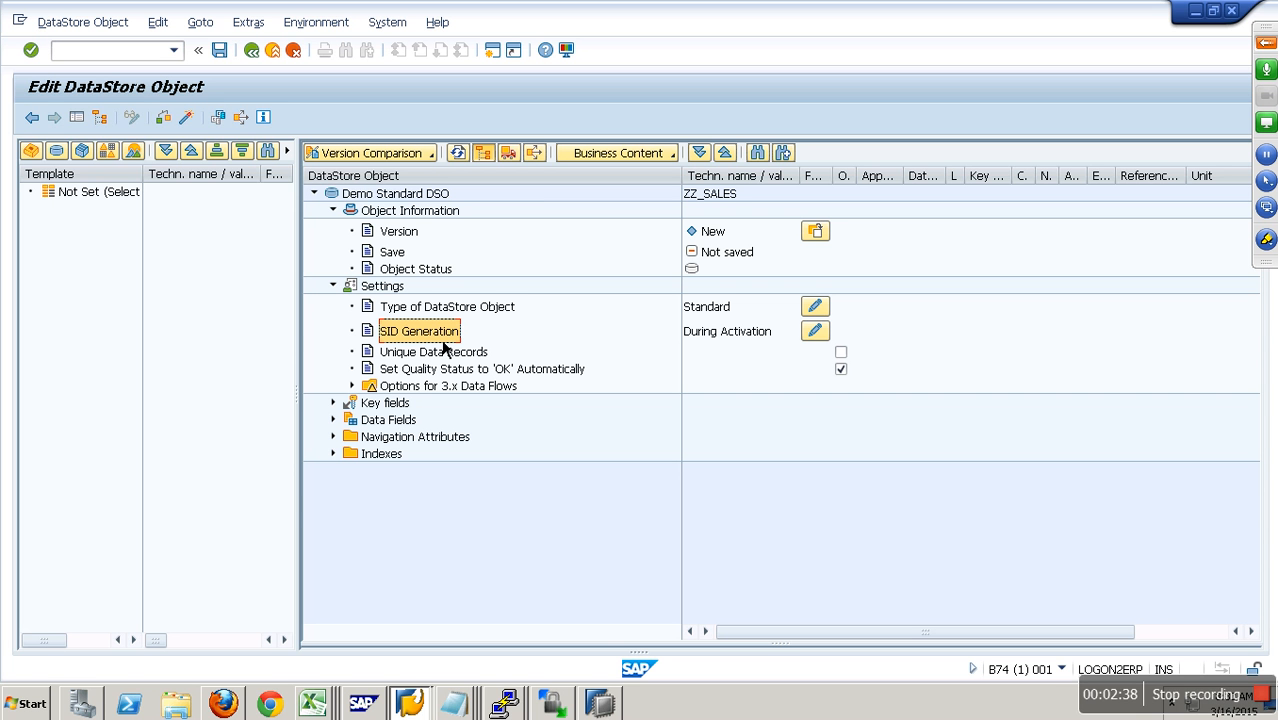
pyautogui.click(815, 338)
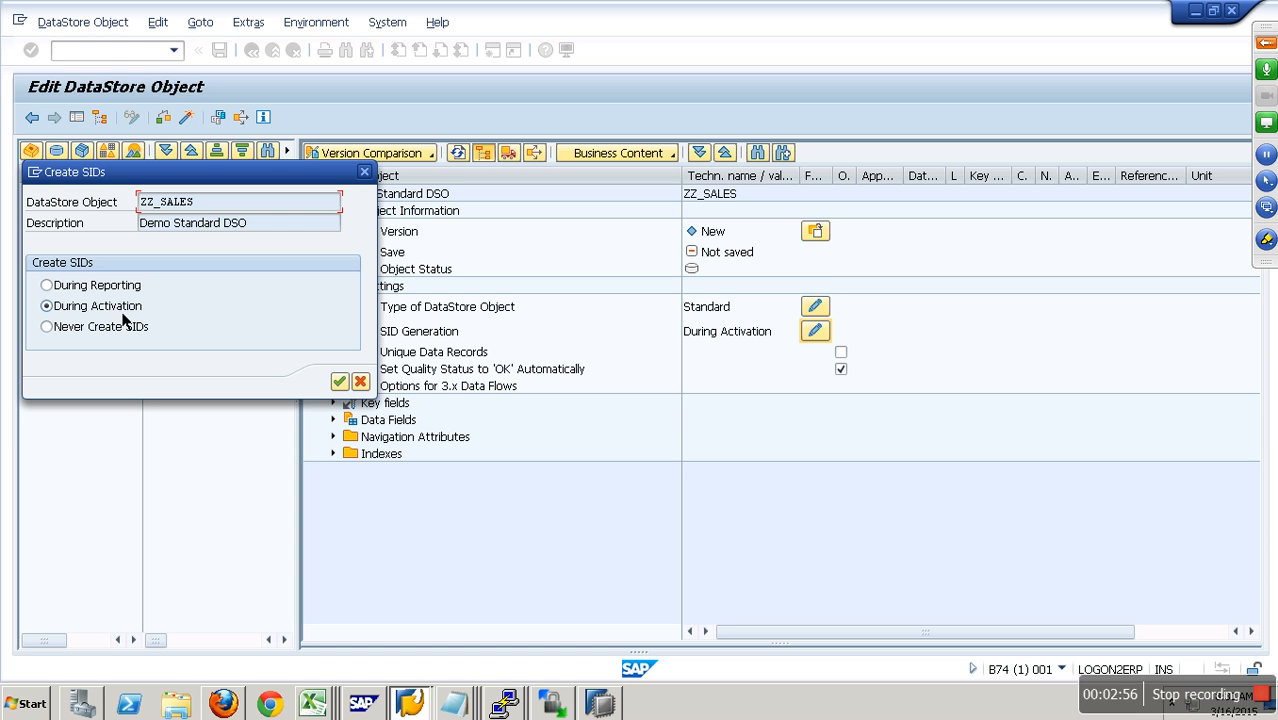
pyautogui.click(120, 290)
pyautogui.click(56, 306)
pyautogui.click(137, 290)
pyautogui.click(344, 386)
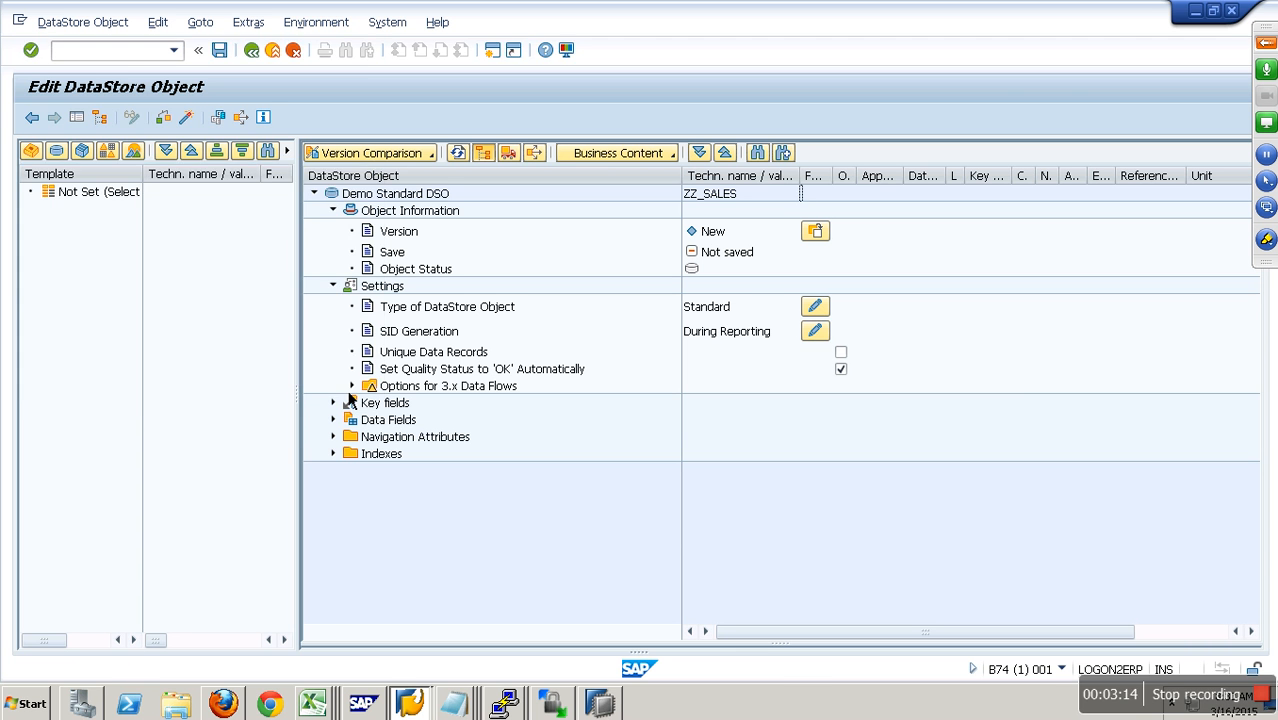
# - Review the Unique Data Records, automatic quality status and Options for 3.x Data Flows settings without changing them
pyautogui.click(470, 357)
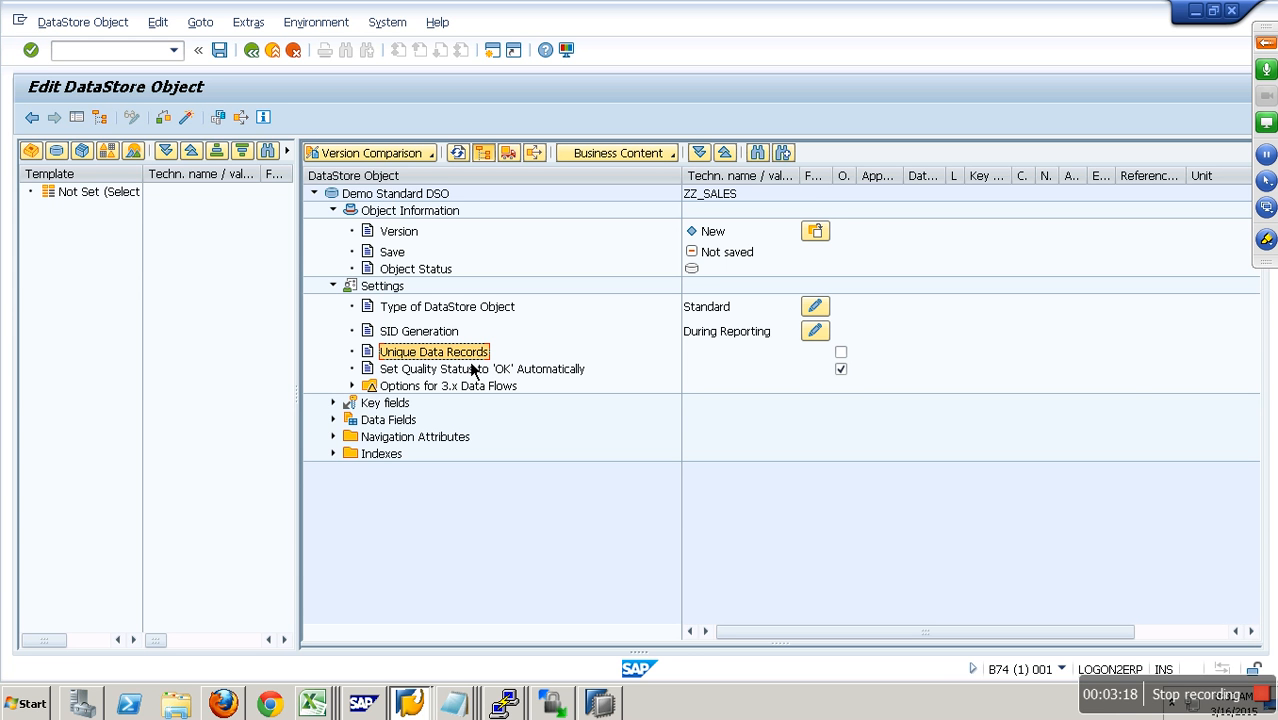
pyautogui.click(841, 369)
pyautogui.click(550, 375)
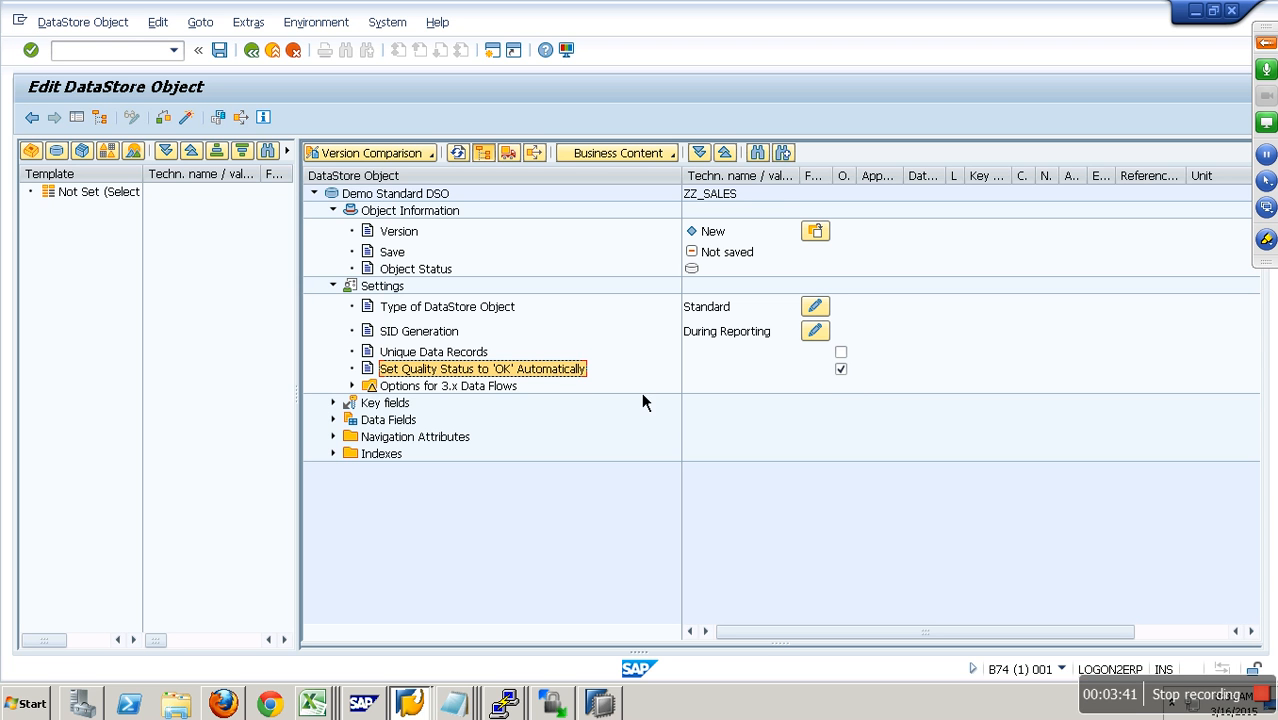
pyautogui.click(353, 387)
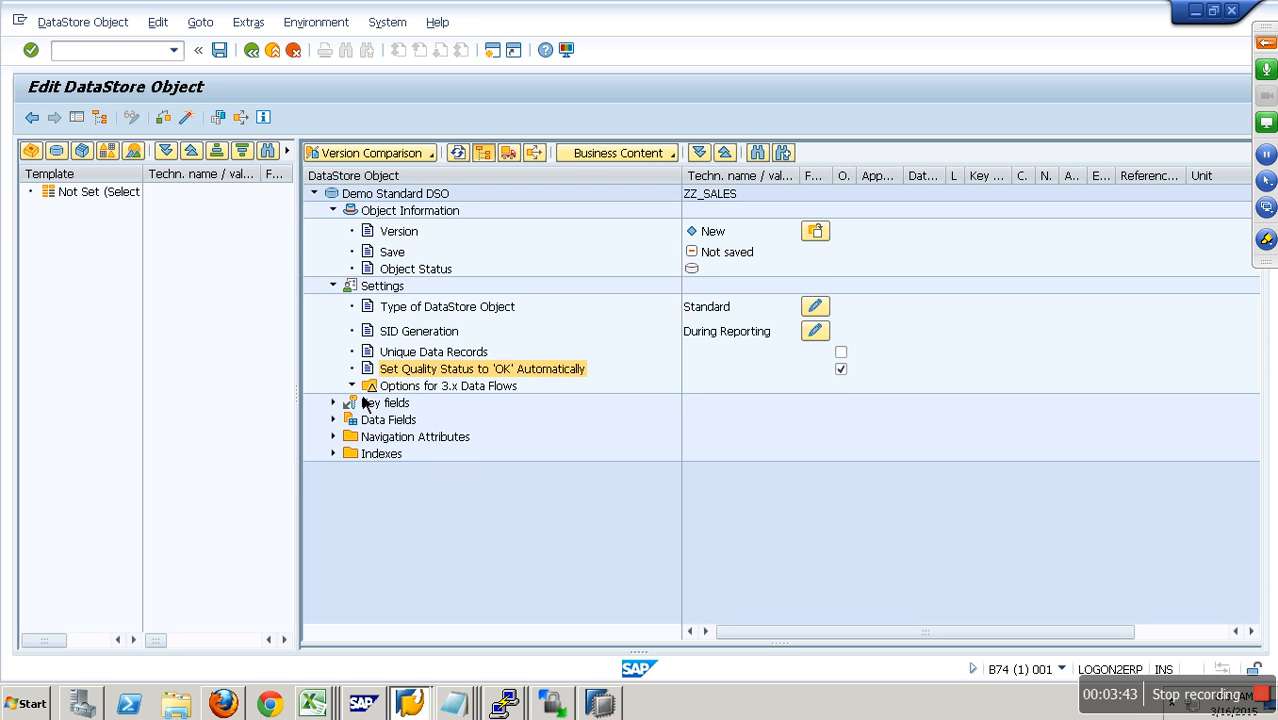
pyautogui.click(485, 409)
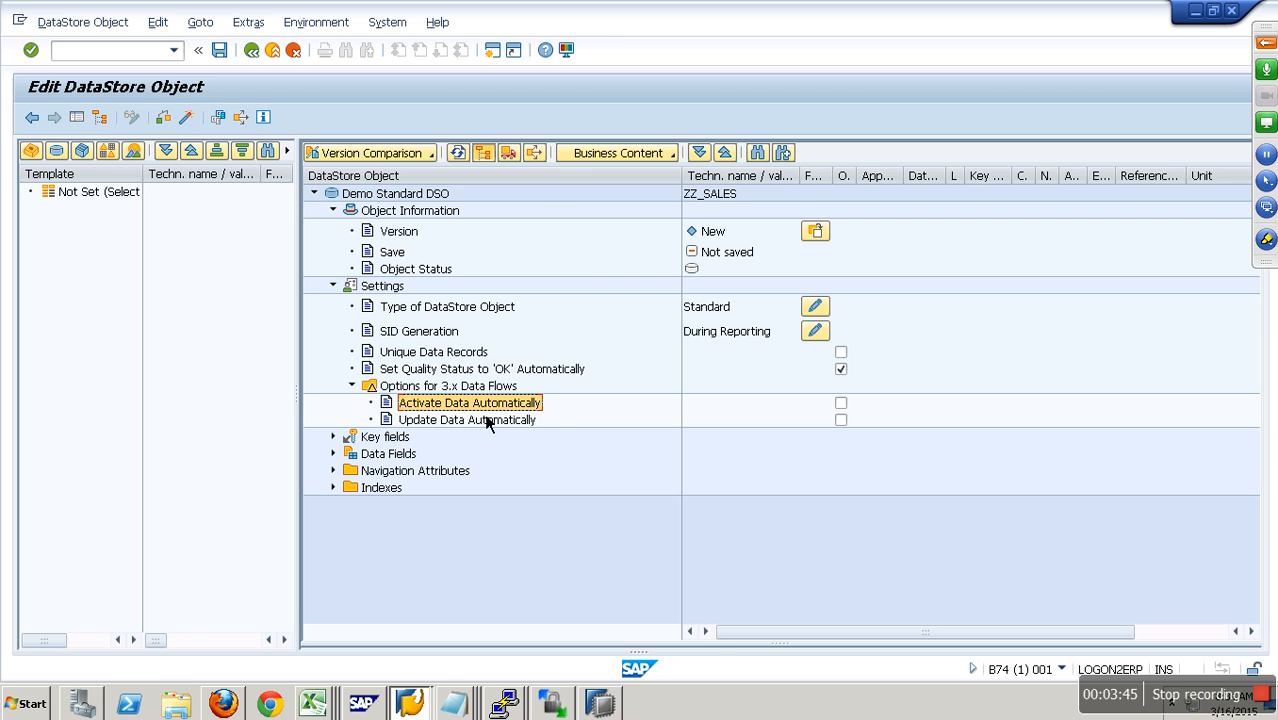
pyautogui.click(355, 388)
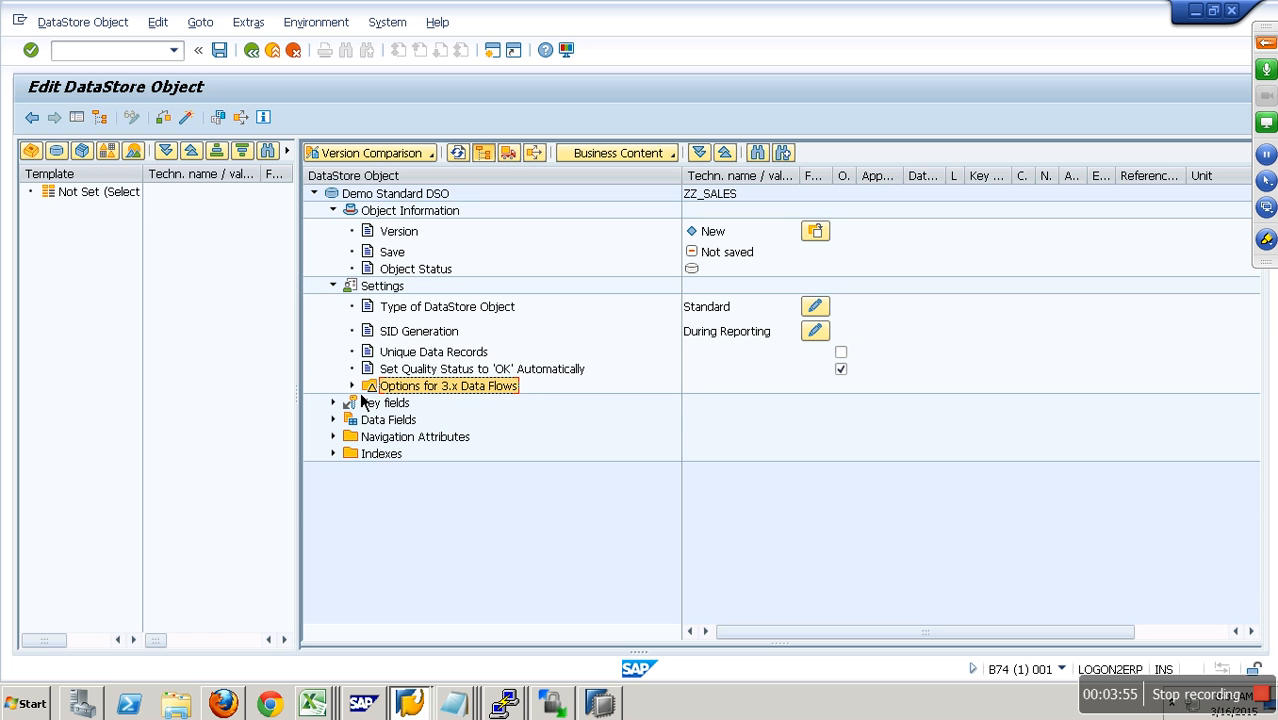
# - Collapse Settings and Object Information, and expand the Key fields and Data Fields sections of ZZ_SALES
pyautogui.click(341, 292)
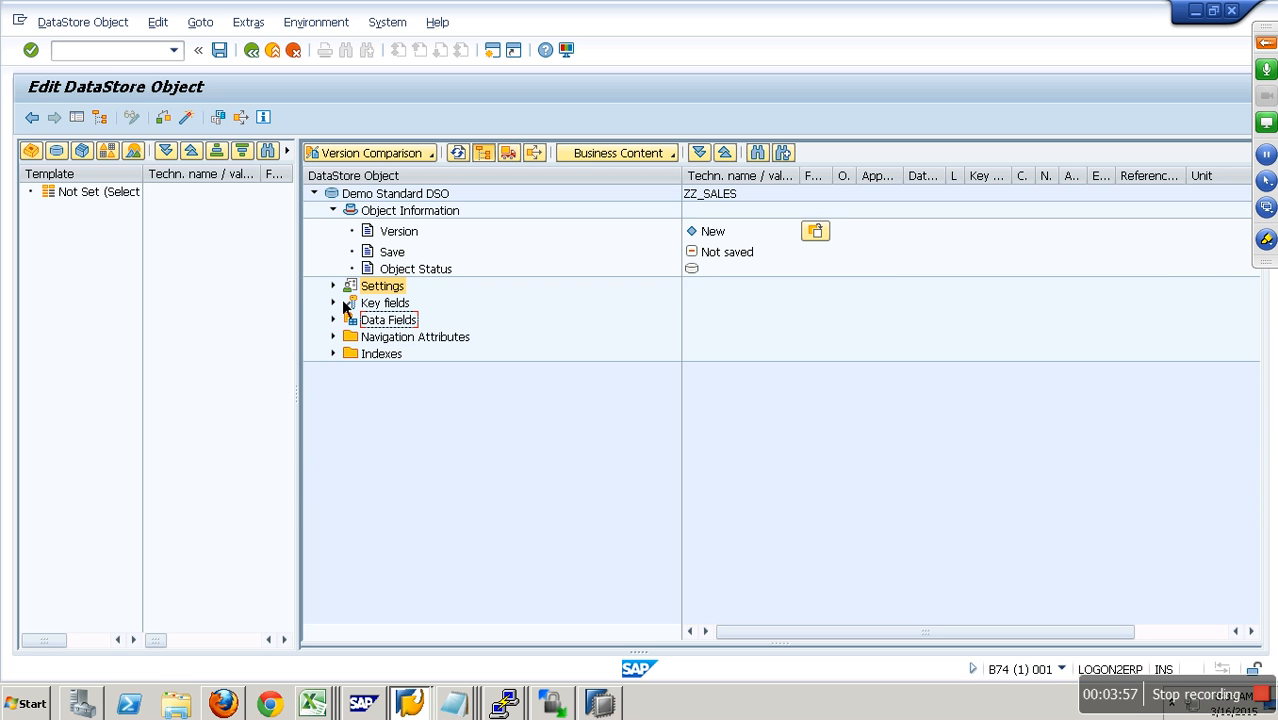
pyautogui.click(334, 303)
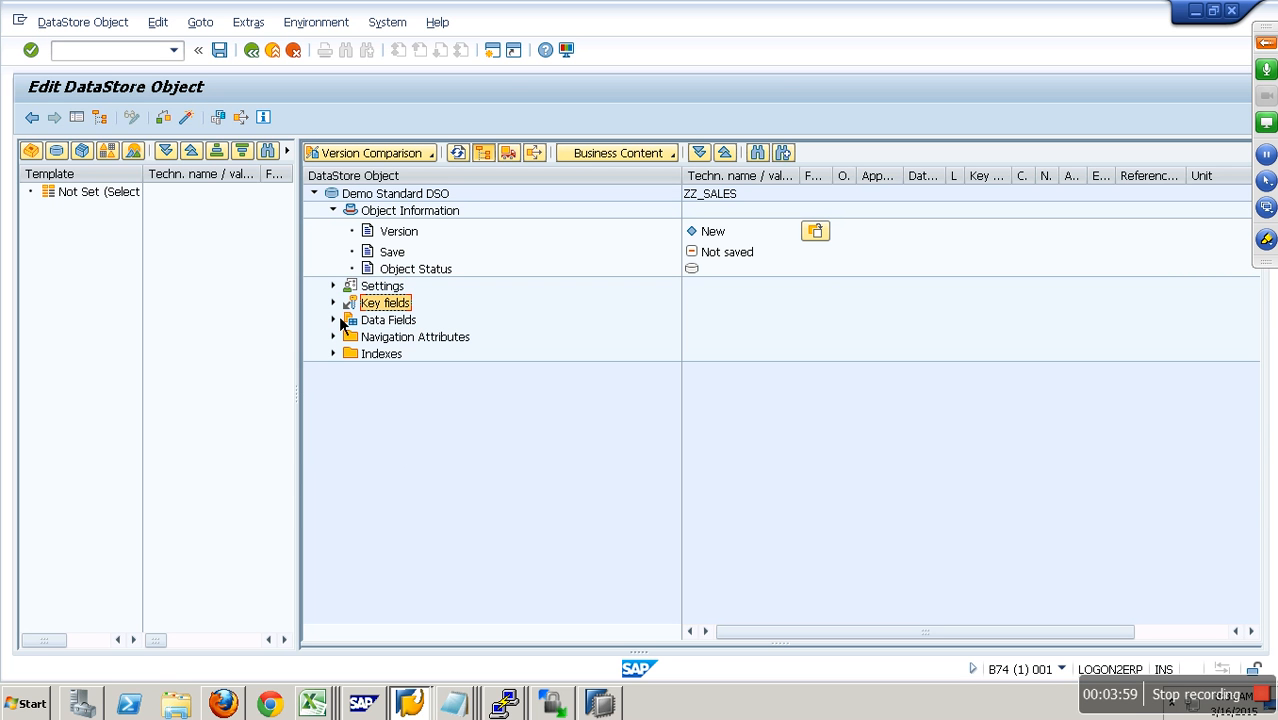
pyautogui.click(338, 319)
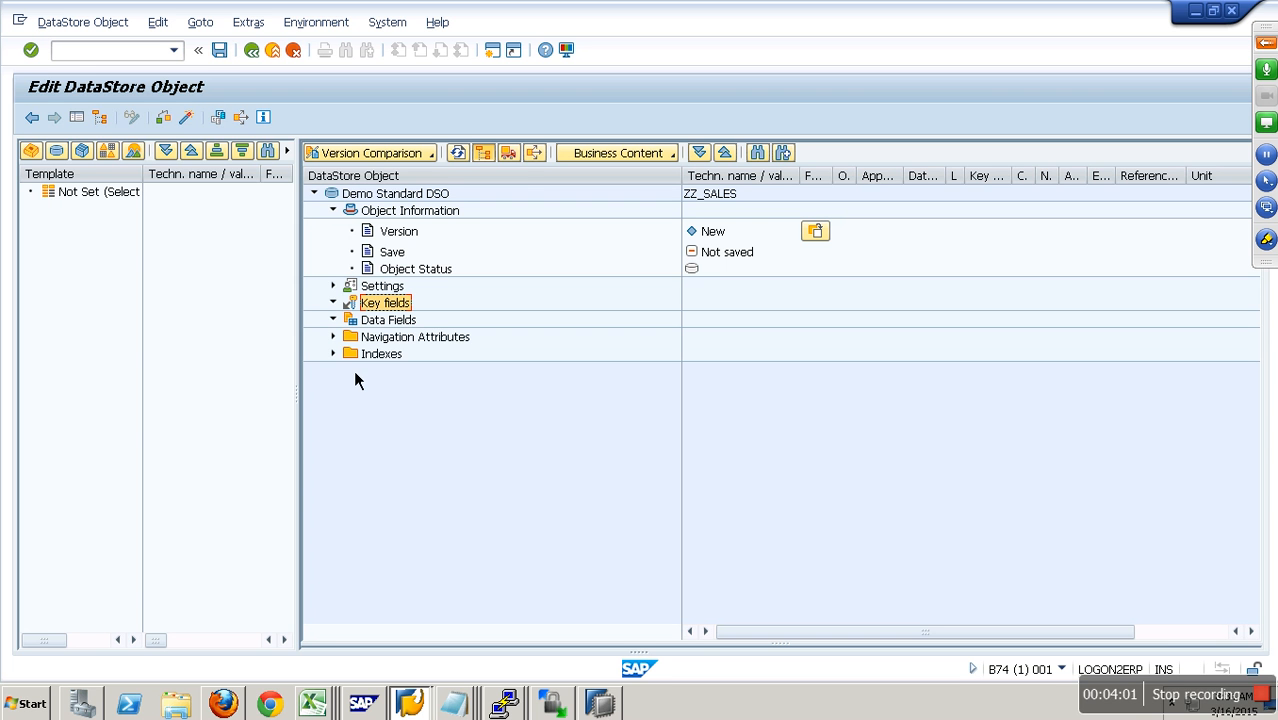
pyautogui.click(335, 211)
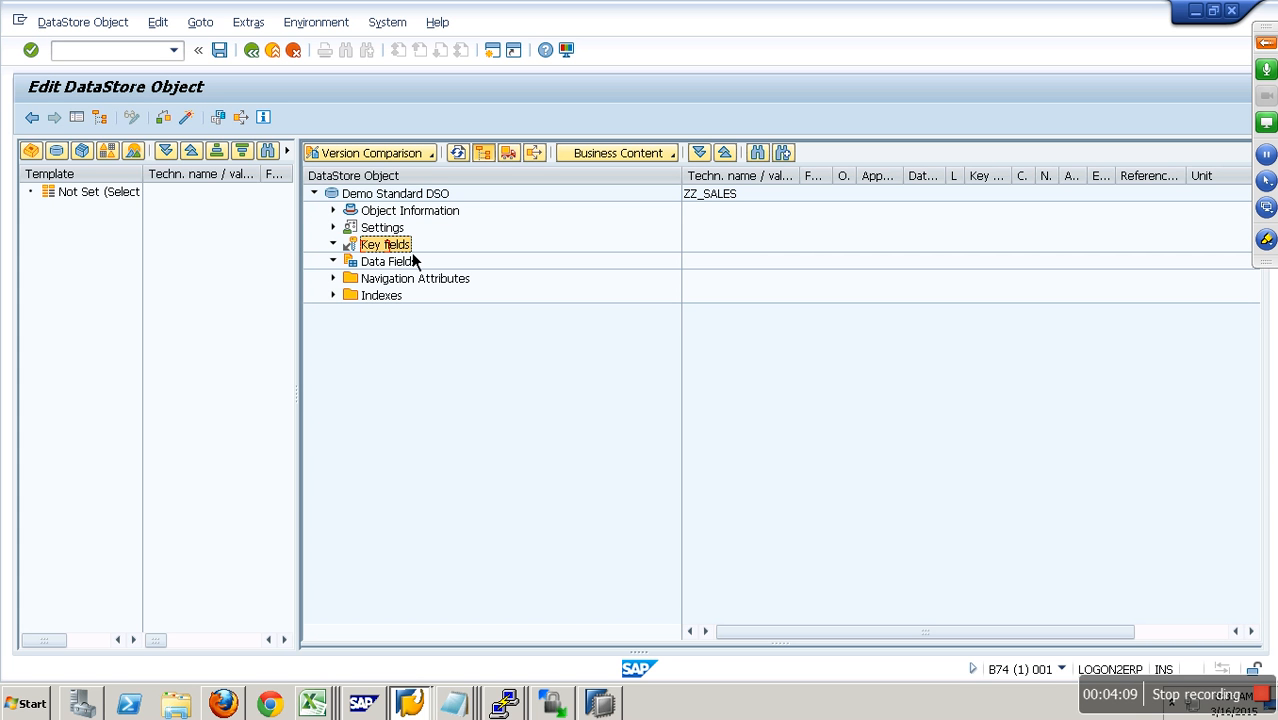
# - Insert the InfoObjects Z_CNO and 0CALMONTH into the key fields of ZZ_SALES by direct input
pyautogui.rightClick(406, 248)
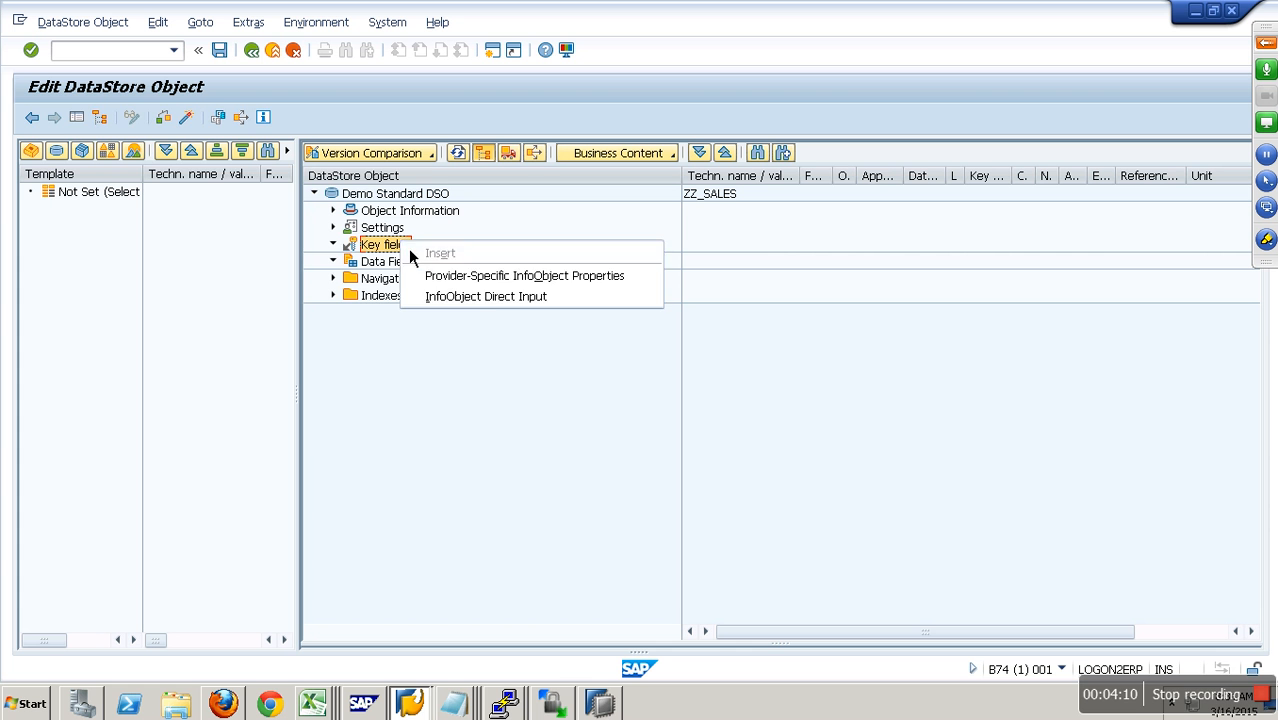
pyautogui.click(487, 300)
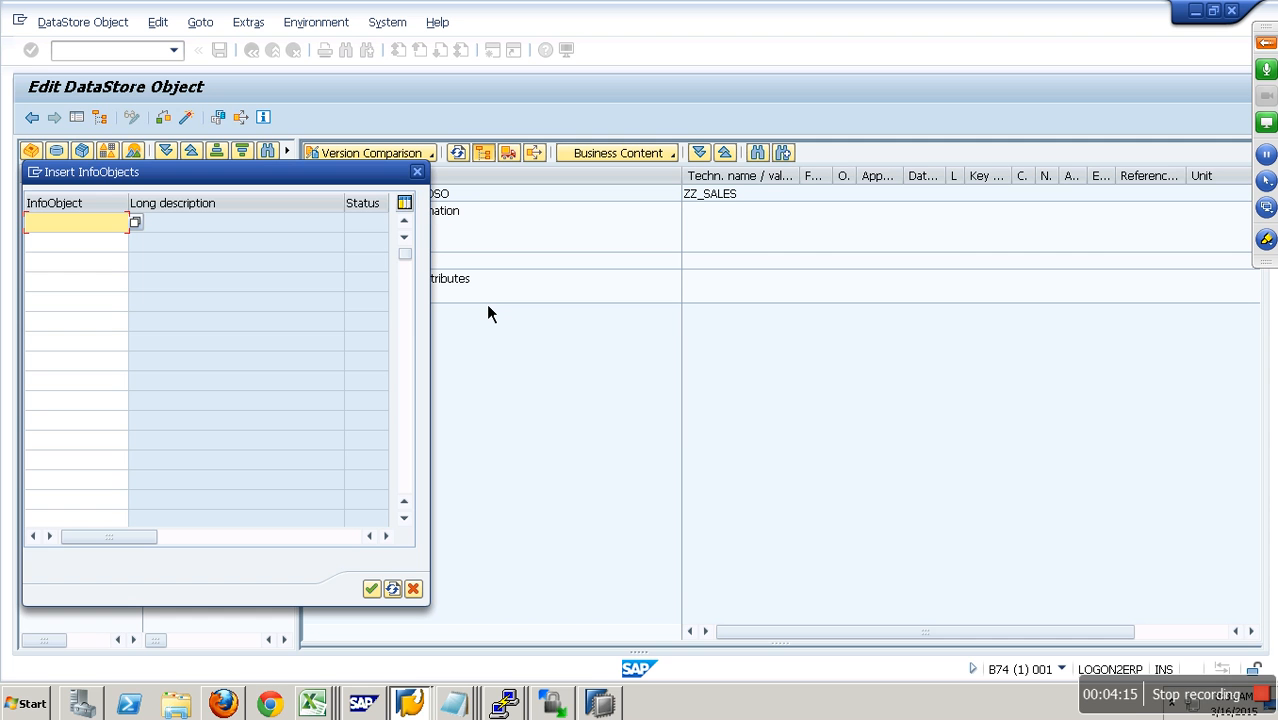
pyautogui.write('z_cno')
pyautogui.press('Down')
pyautogui.write('0')
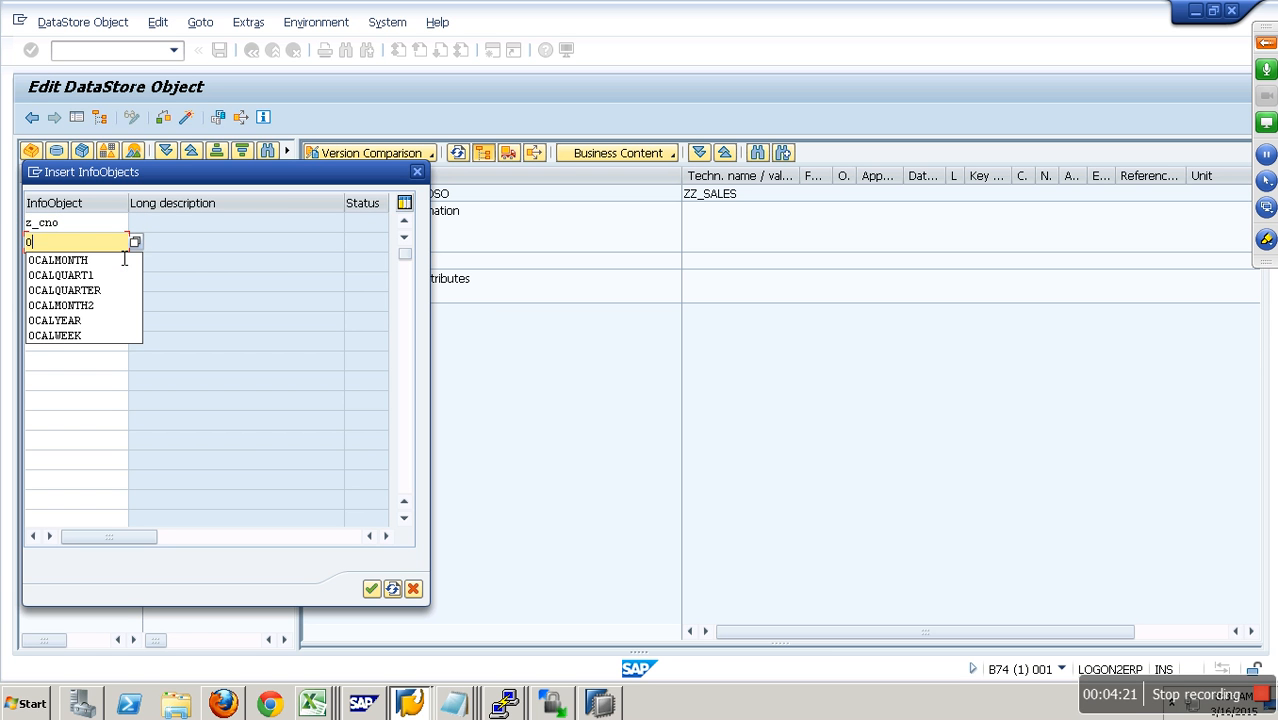
pyautogui.write('cal')
pyautogui.click(124, 260)
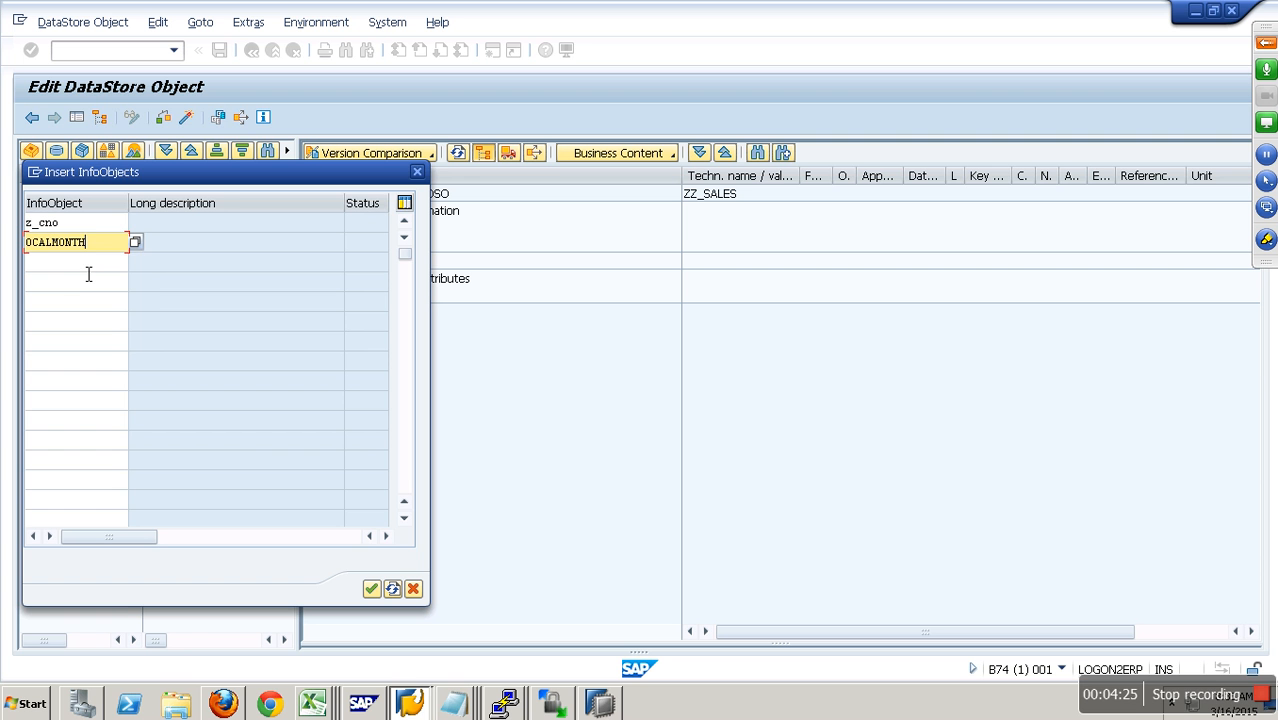
pyautogui.press('Return')
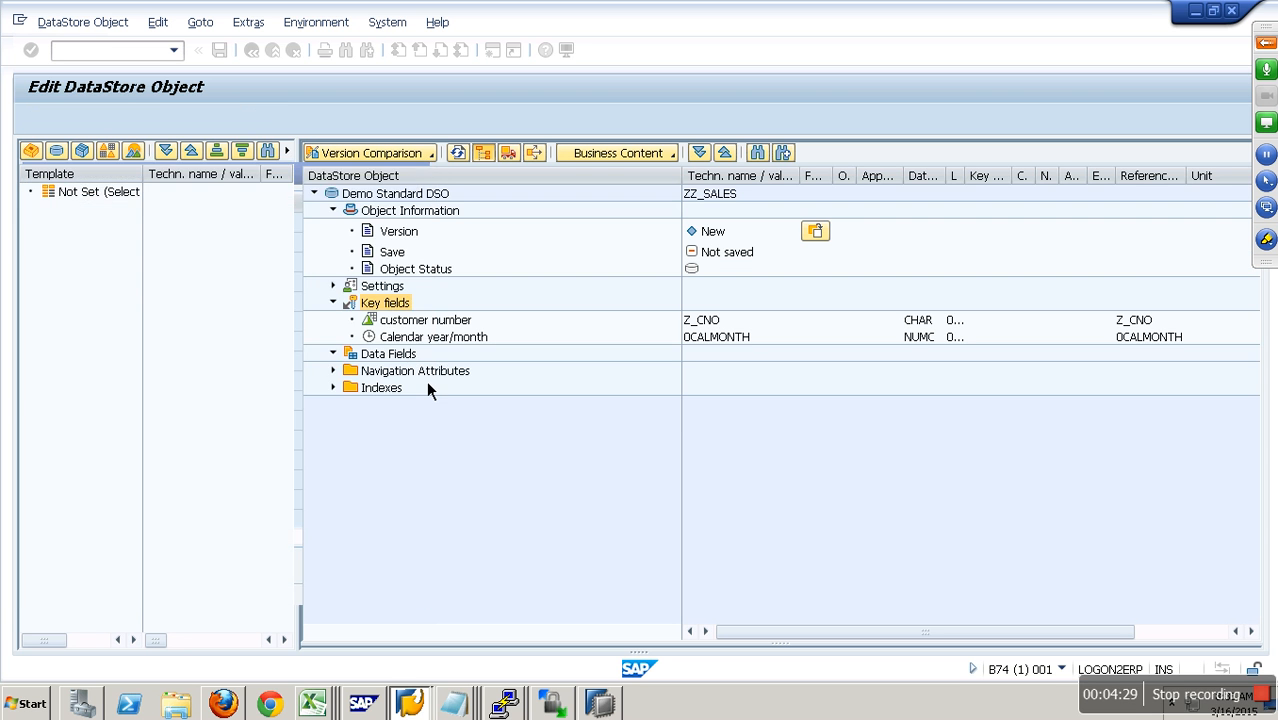
pyautogui.rightClick(402, 354)
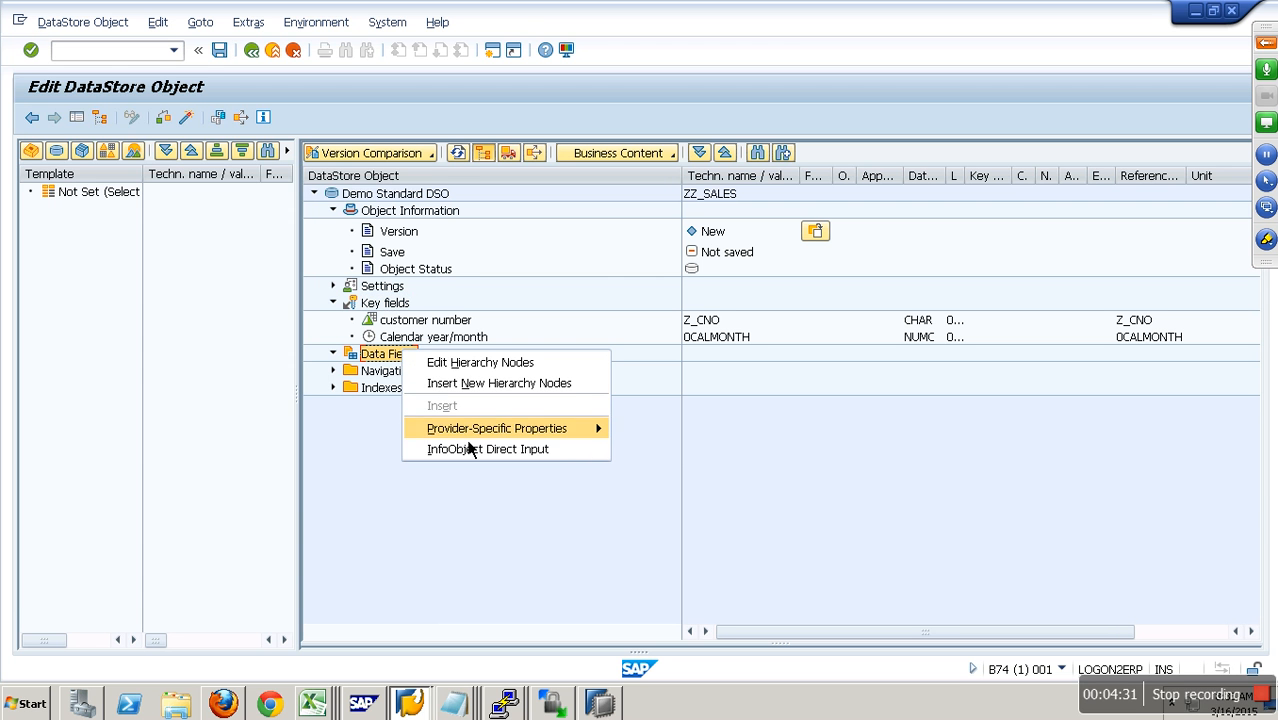
pyautogui.click(485, 451)
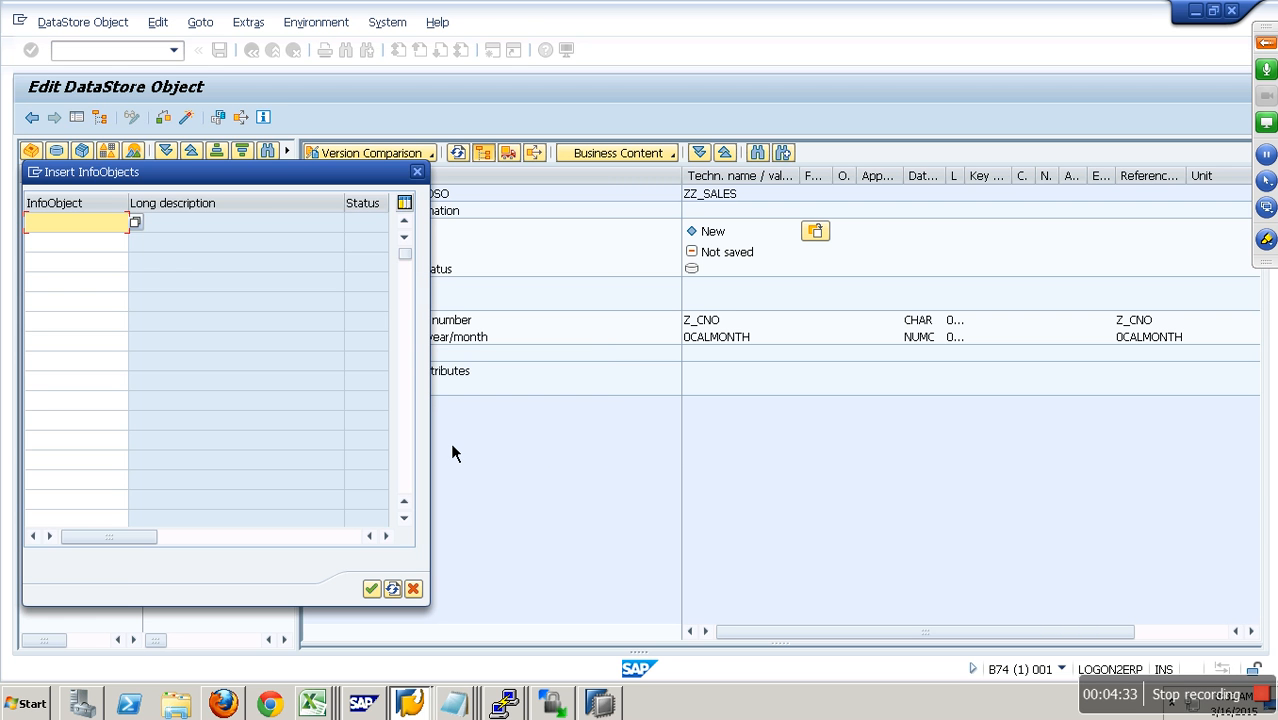
pyautogui.write('z_amt')
pyautogui.click(416, 590)
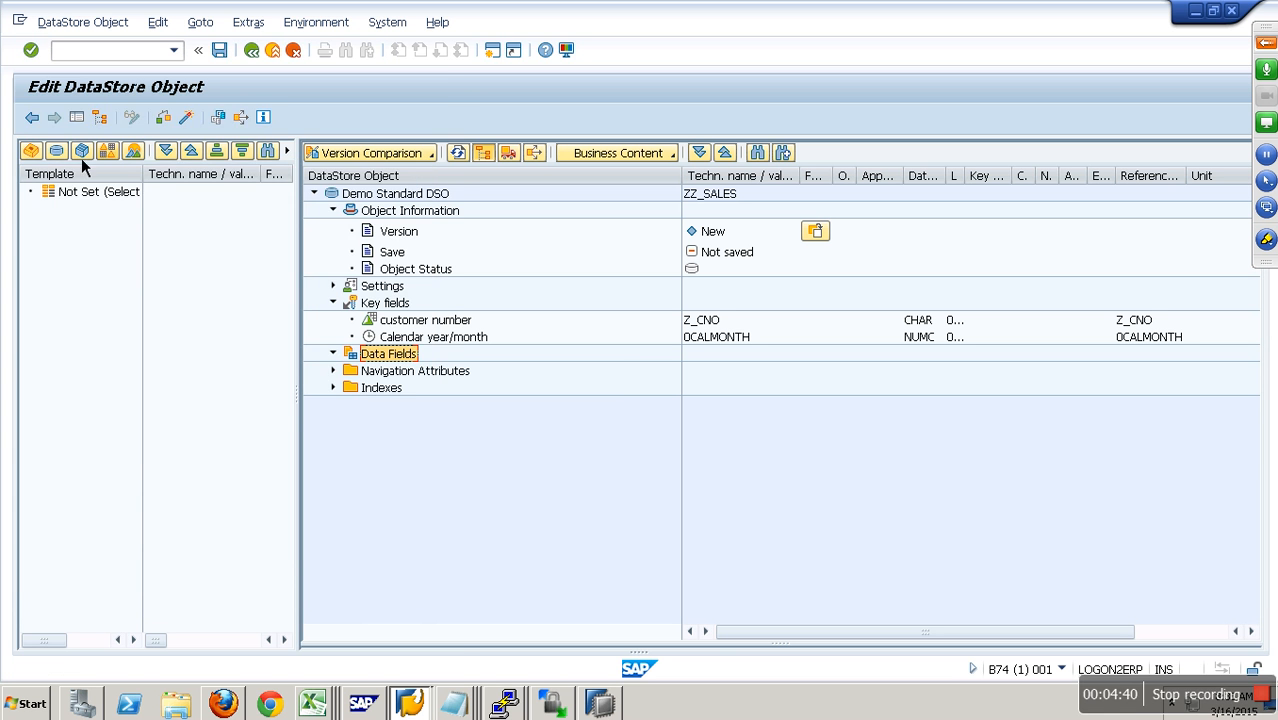
# - Find the DataStore object YO_SALES, load it as the template and expand its data fields
pyautogui.click(79, 154)
pyautogui.click(426, 138)
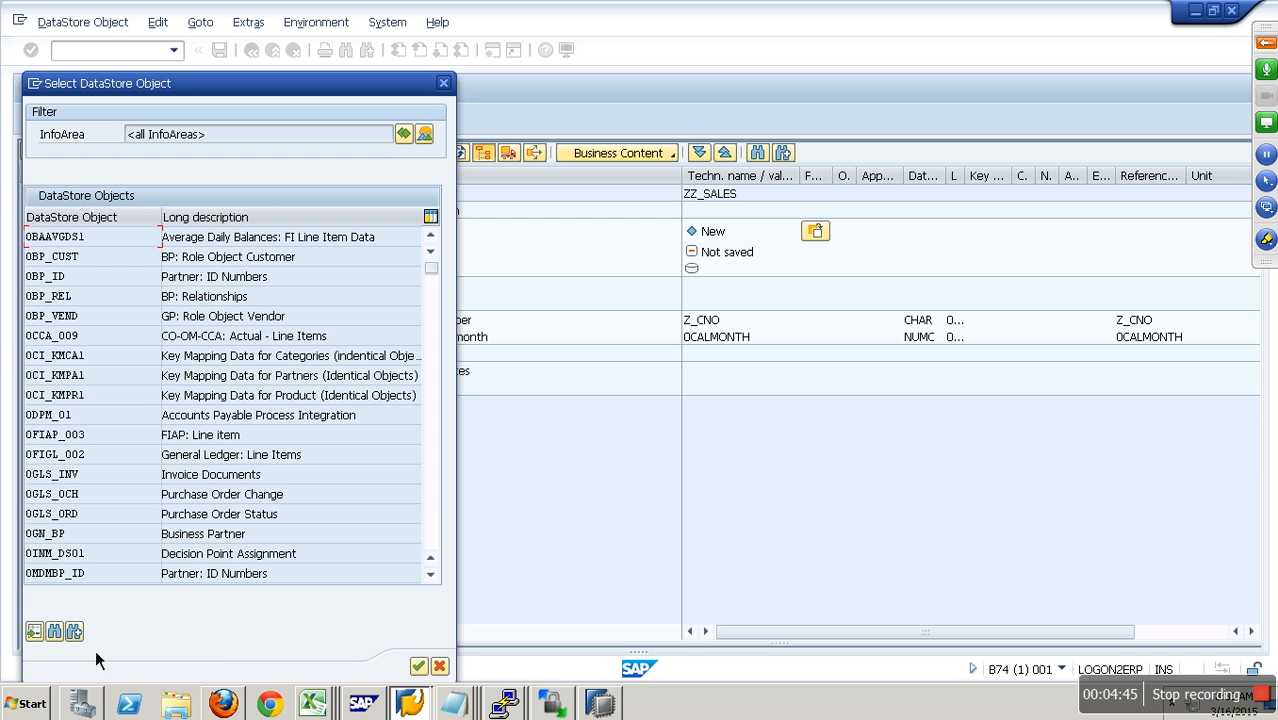
pyautogui.click(60, 636)
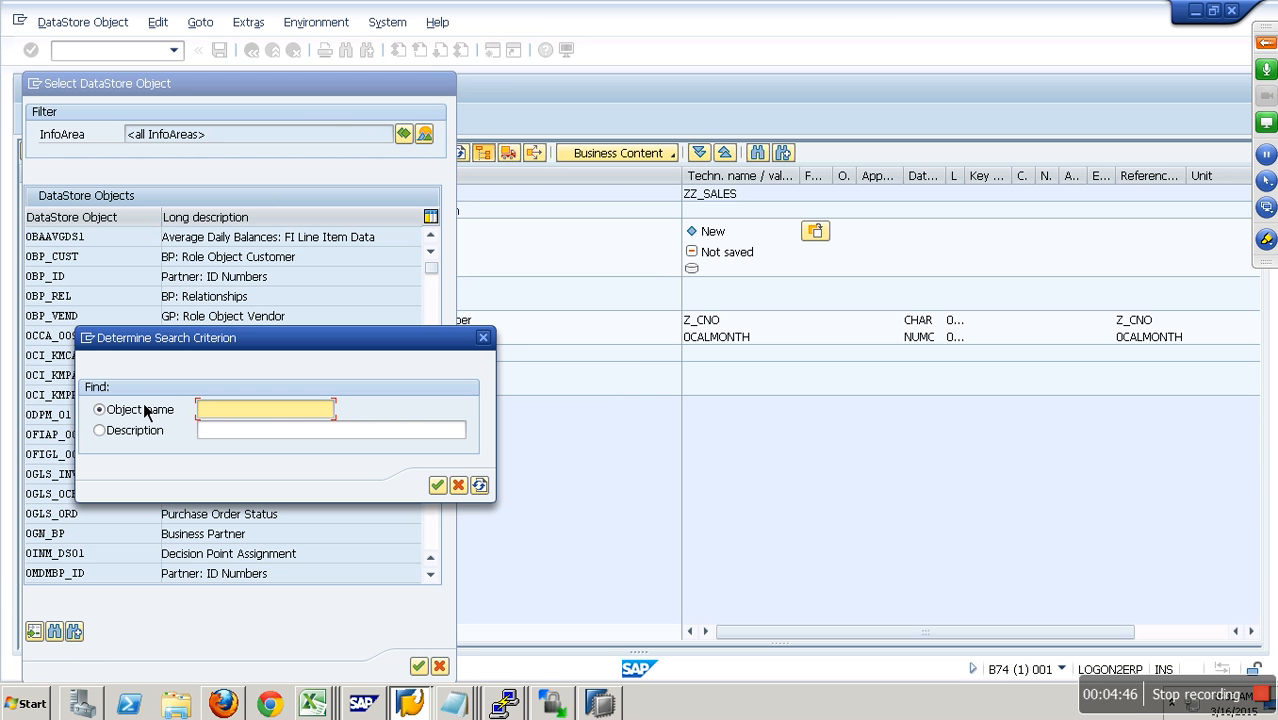
pyautogui.write('yo_sales')
pyautogui.press('Return')
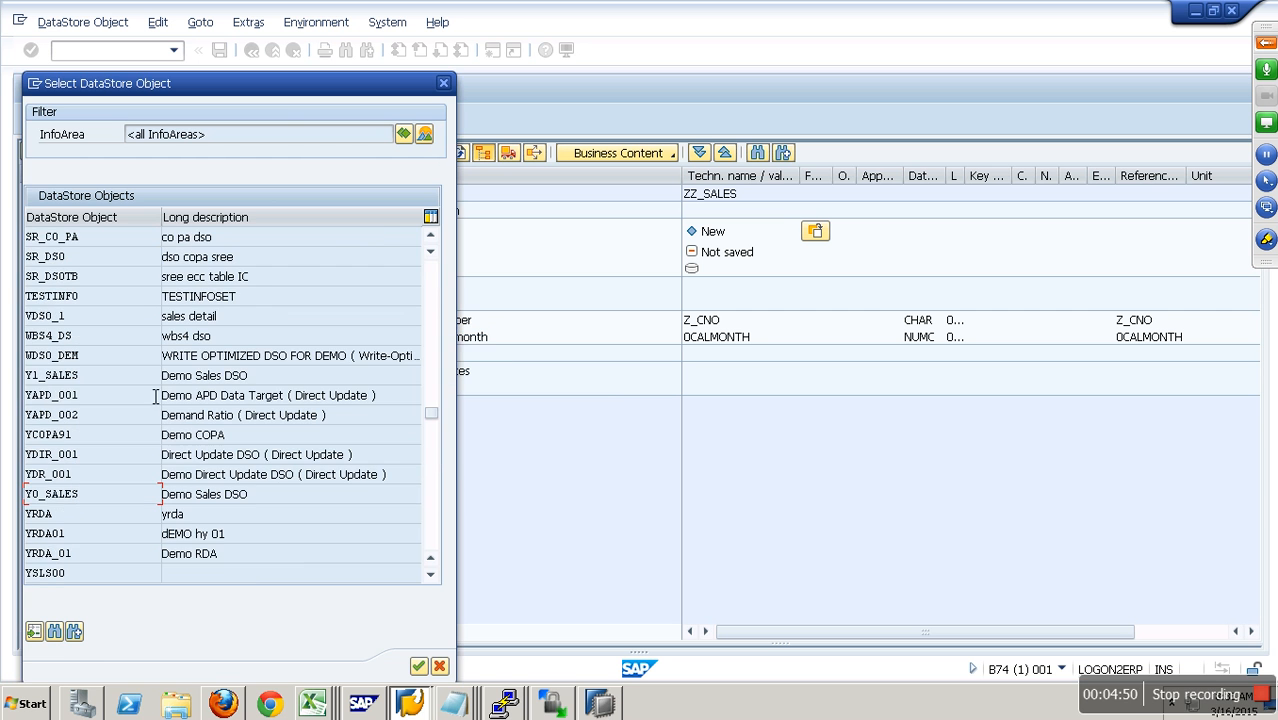
pyautogui.doubleClick(86, 498)
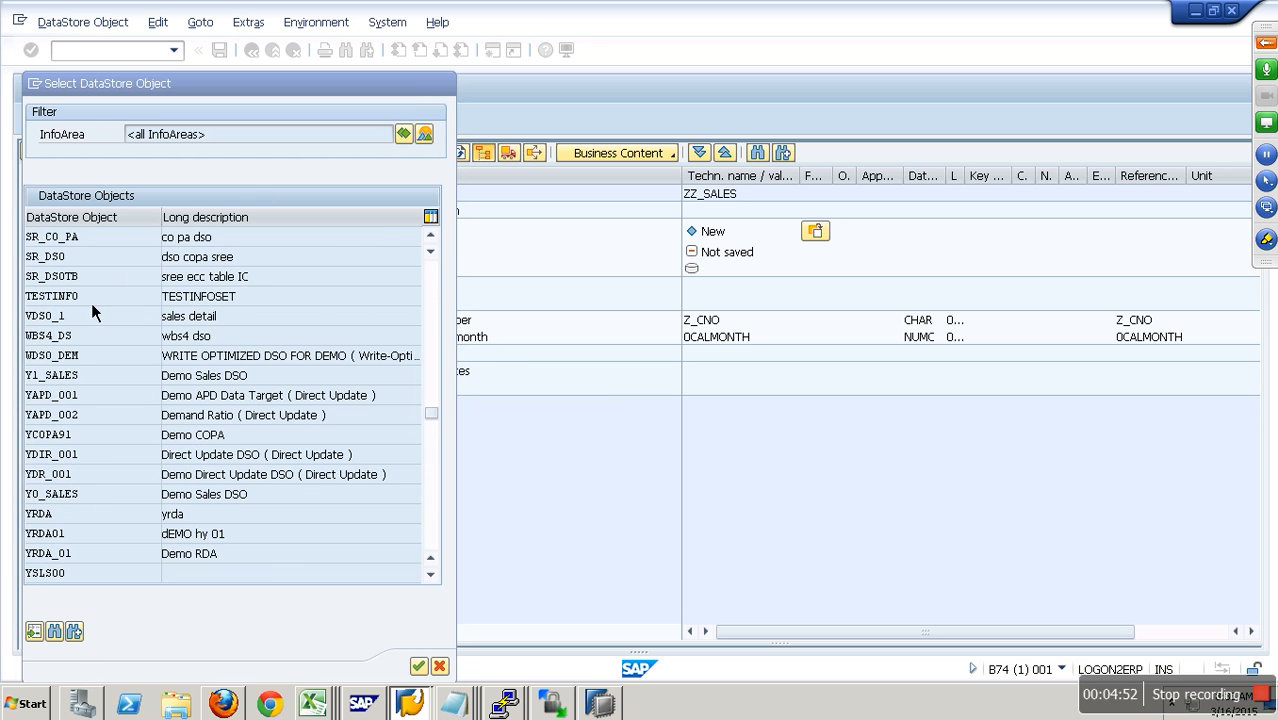
pyautogui.click(50, 226)
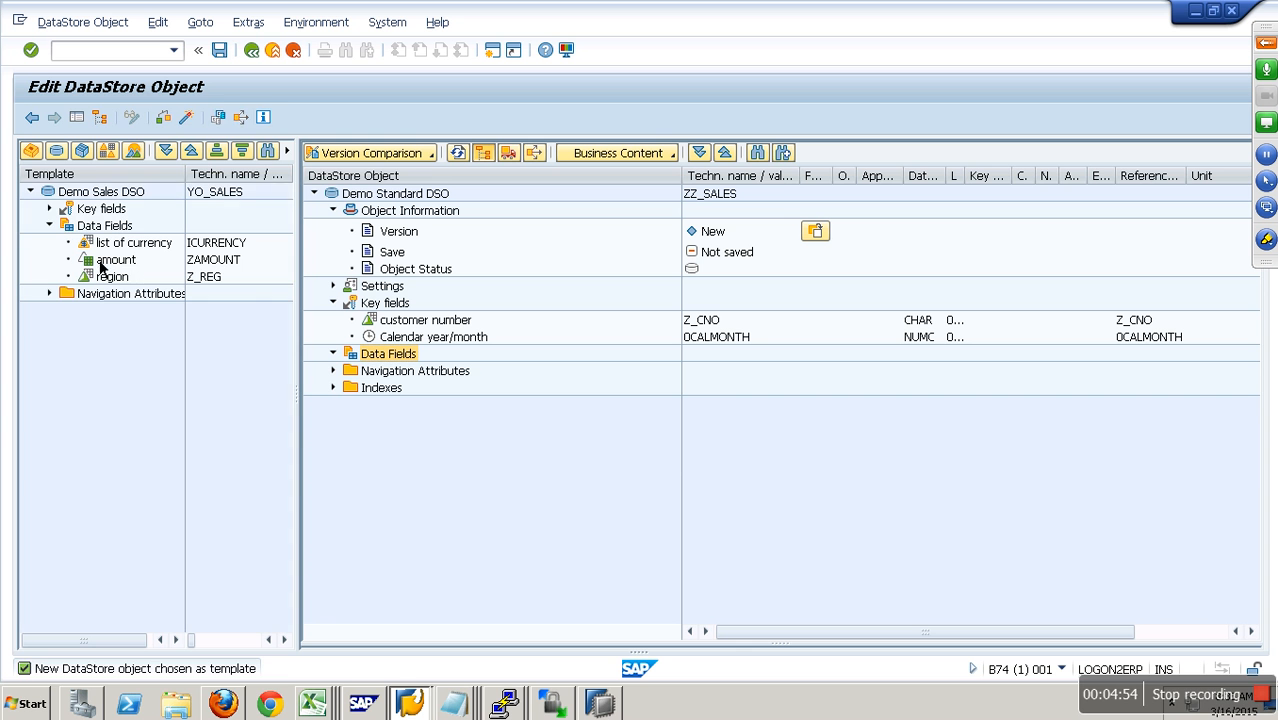
# - Copy amount (ZAMOUNT) and region (Z_REG) from the YO_SALES template into the data fields of ZZ_SALES
pyautogui.moveTo(116, 260); pyautogui.dragTo(390, 372)
pyautogui.click(120, 278)
pyautogui.moveTo(196, 316); pyautogui.dragTo(440, 395)
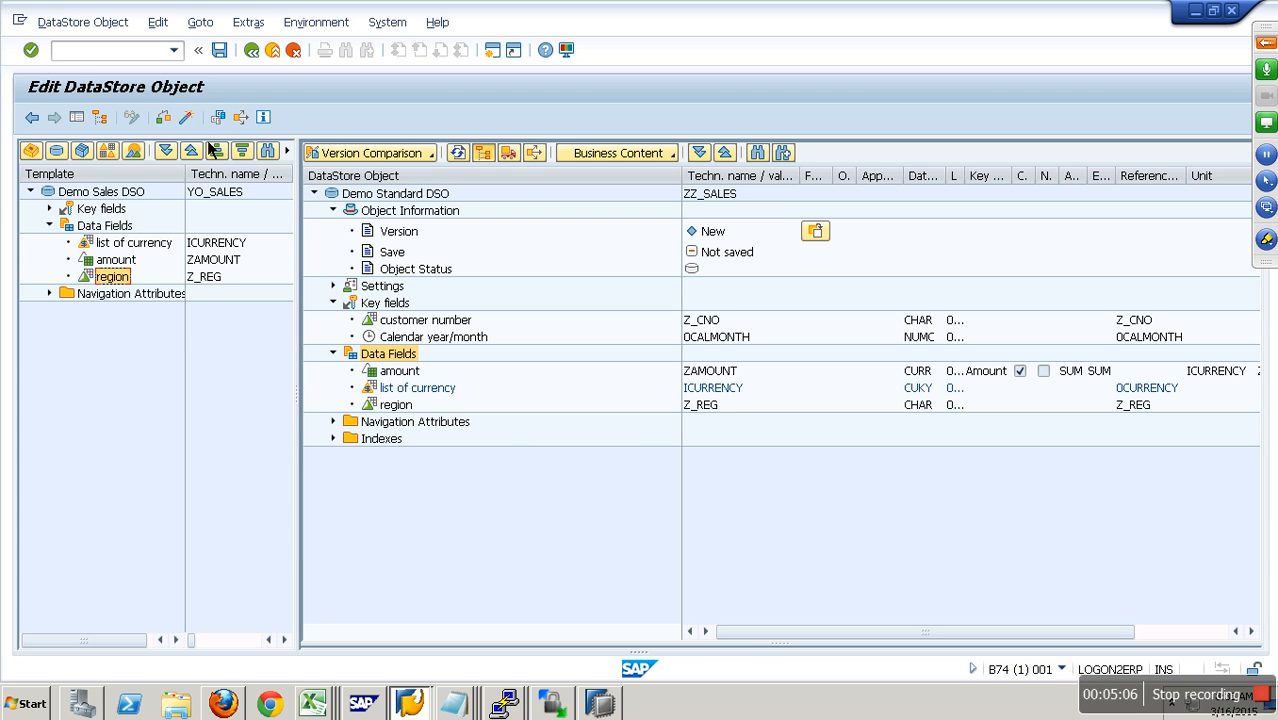
# - Try to activate ZZ_SALES and expand the failed Internal Activation and Post Processing entries in the activation log
pyautogui.click(187, 119)
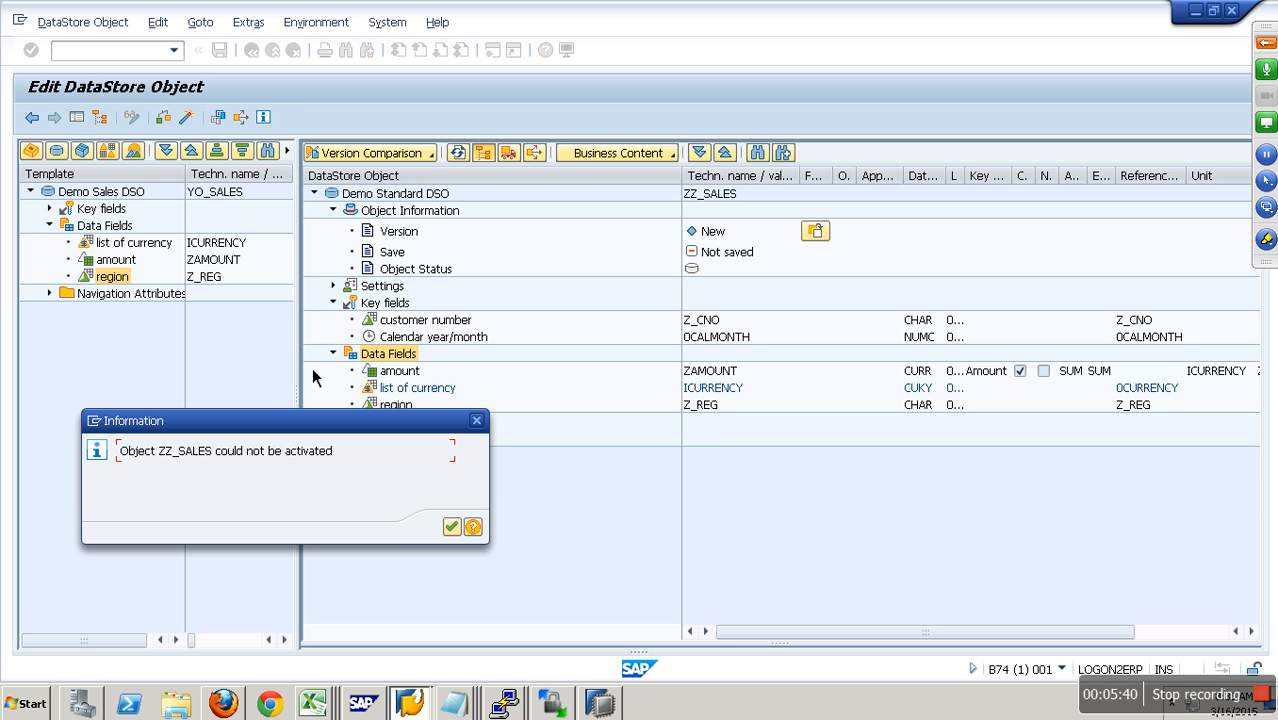
pyautogui.click(452, 528)
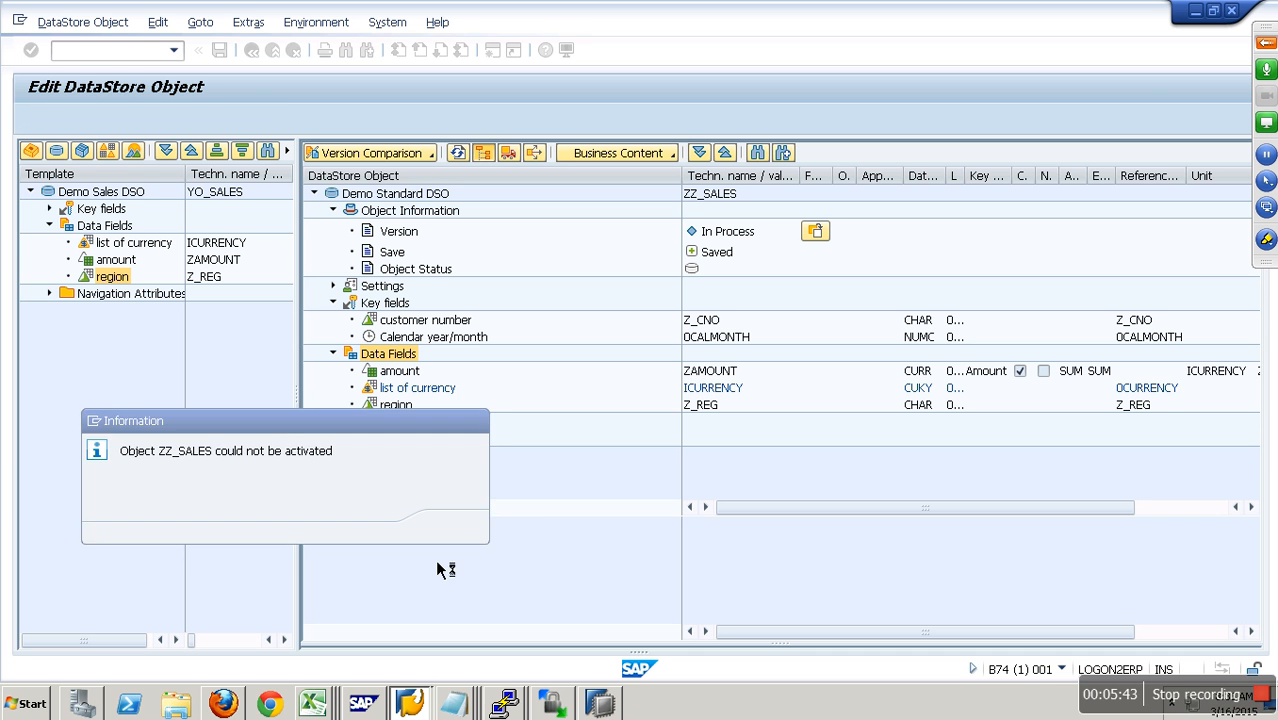
pyautogui.click(316, 552)
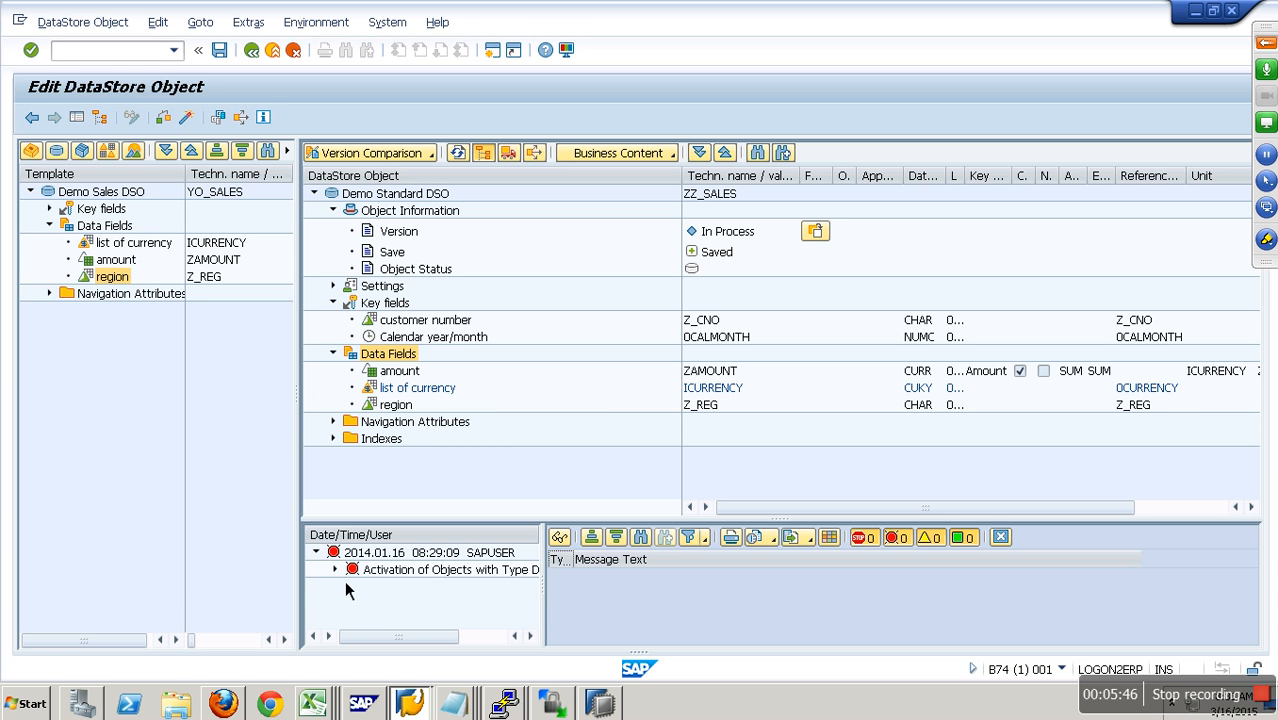
pyautogui.click(336, 570)
pyautogui.scroll(-1, 401, 607)
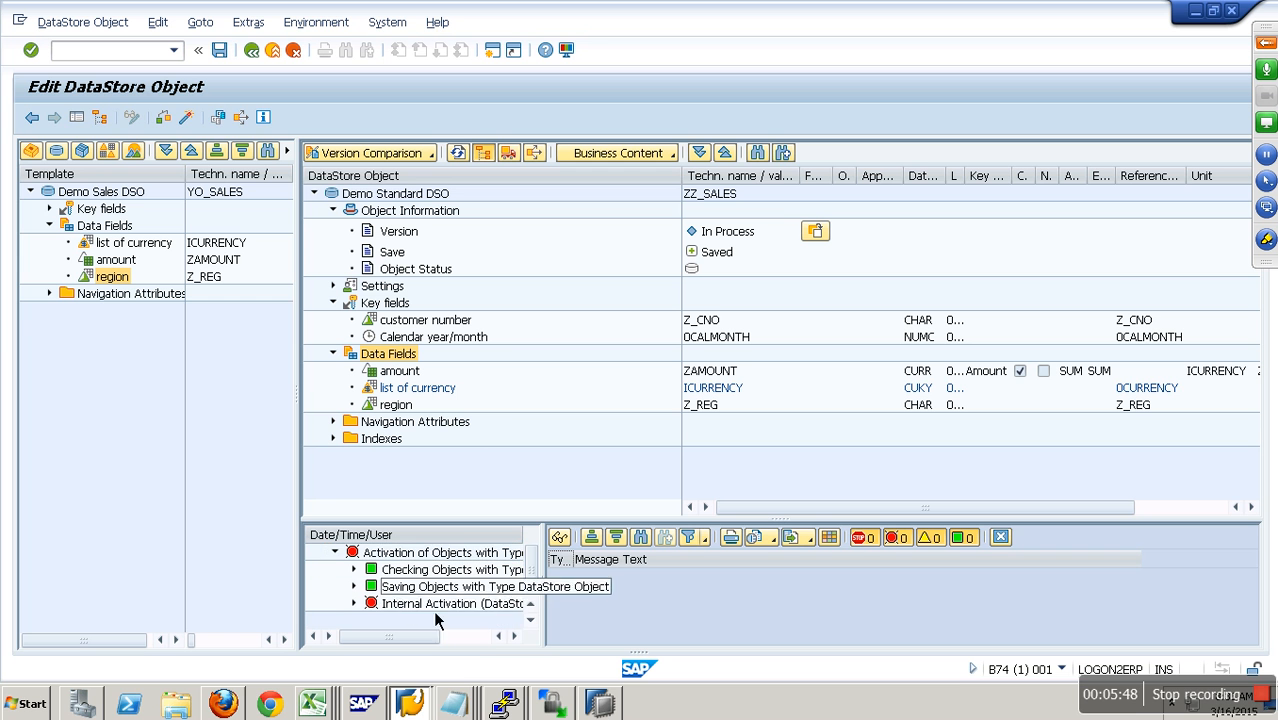
pyautogui.click(354, 604)
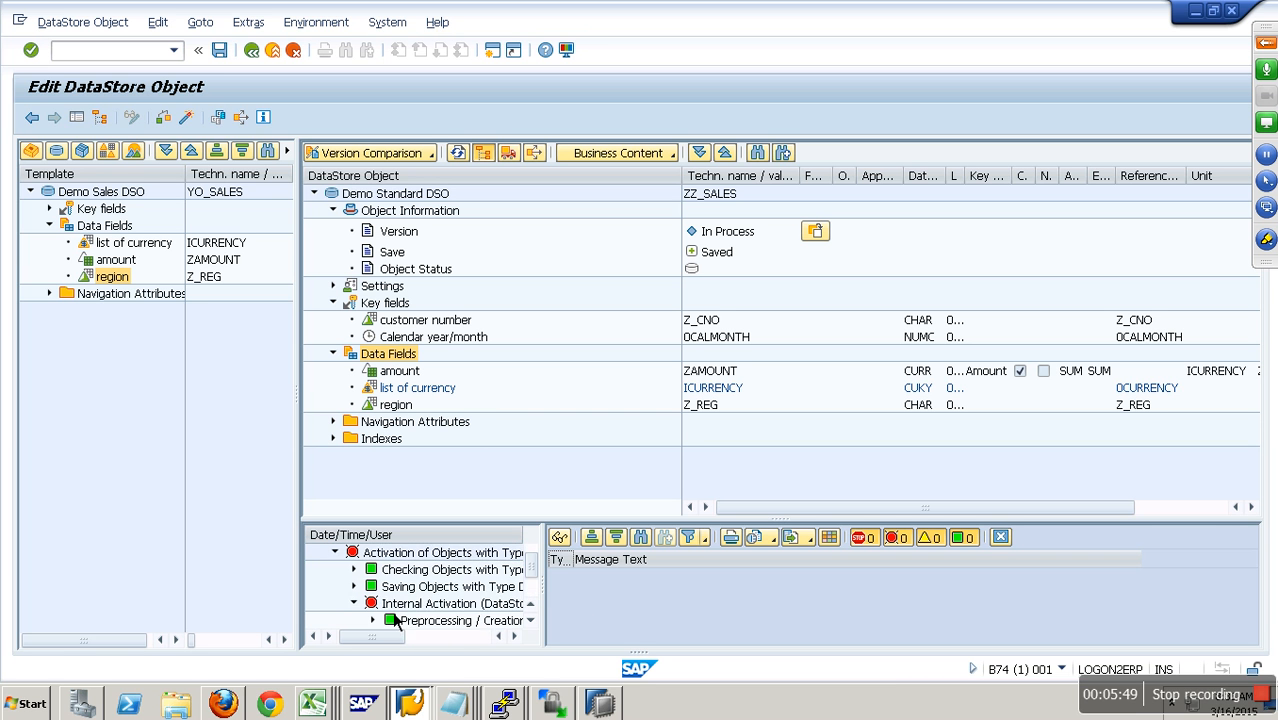
pyautogui.click(373, 603)
pyautogui.scroll(2, 462, 592)
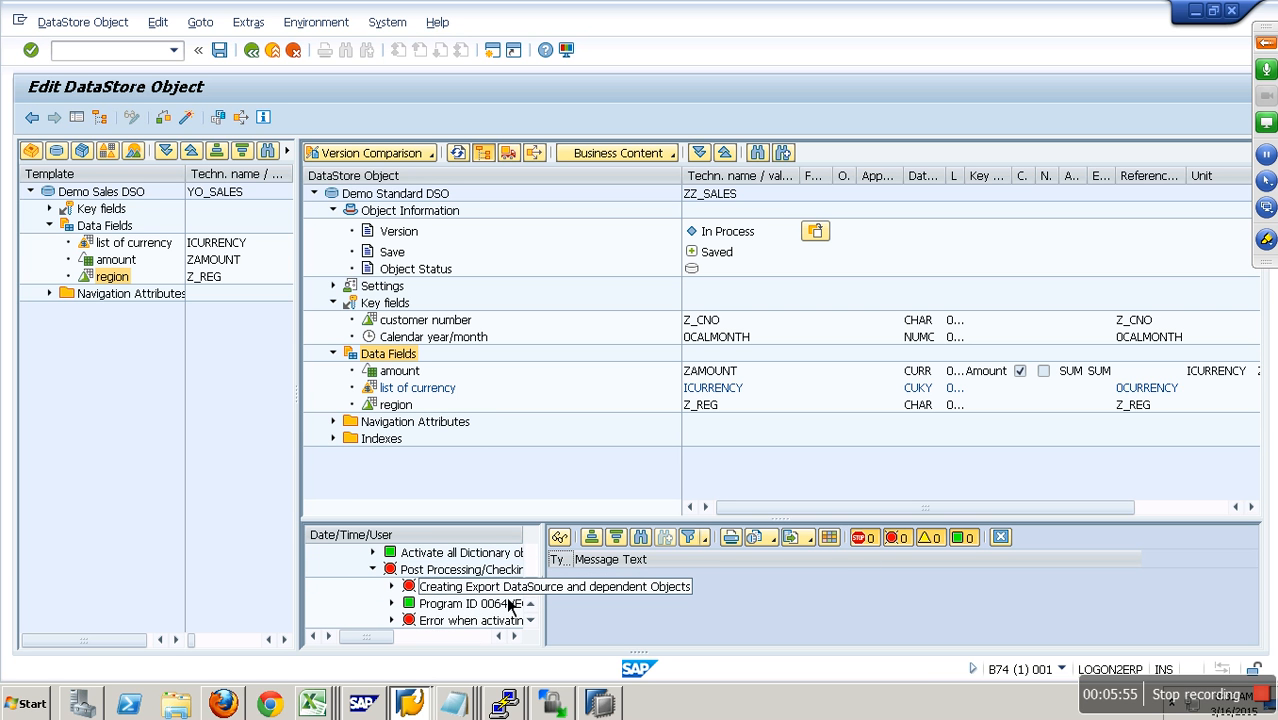
# - Examine the log's activation error and the entries under Creating Export DataSource and dependent Objects
pyautogui.click(448, 622)
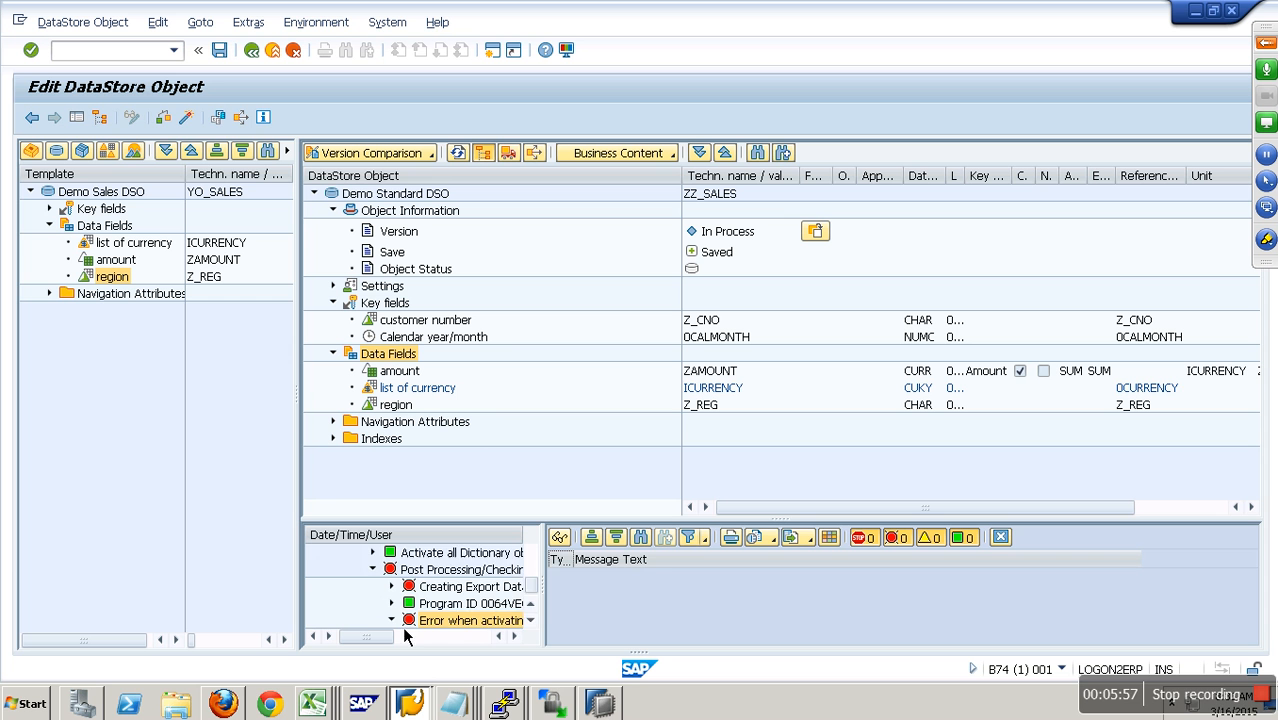
pyautogui.scroll(-2, 462, 625)
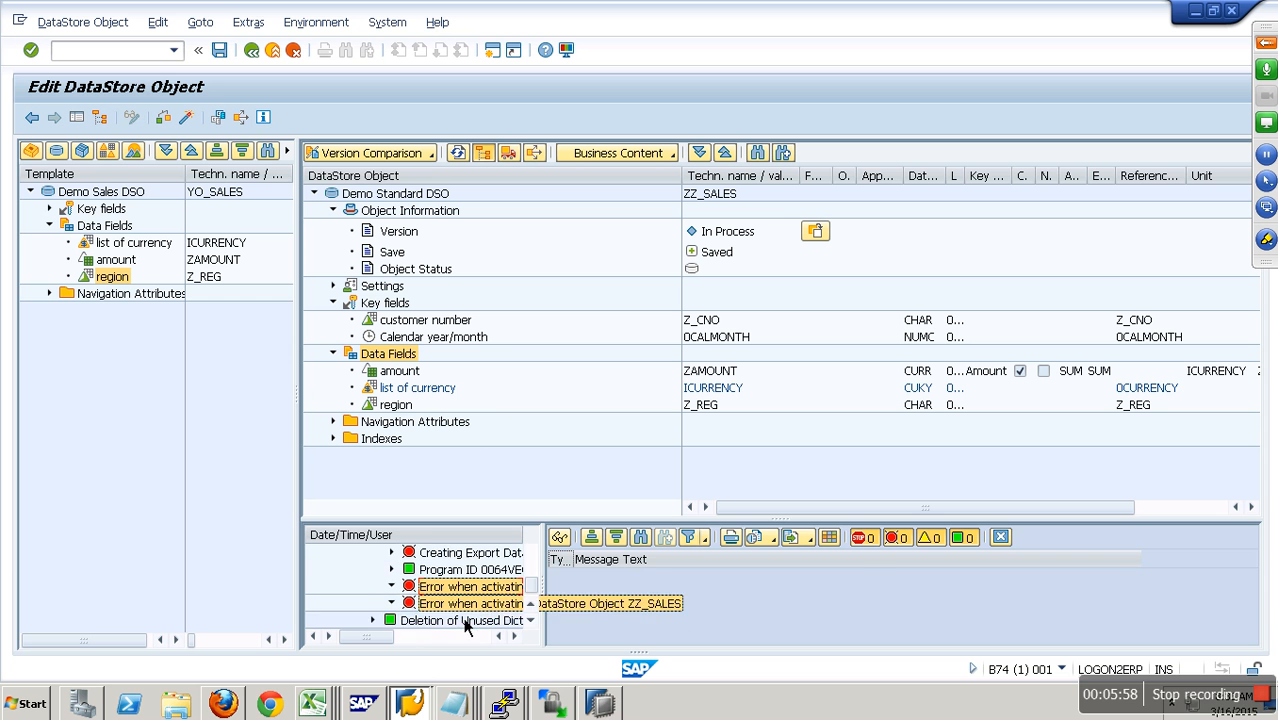
pyautogui.click(425, 556)
pyautogui.click(392, 553)
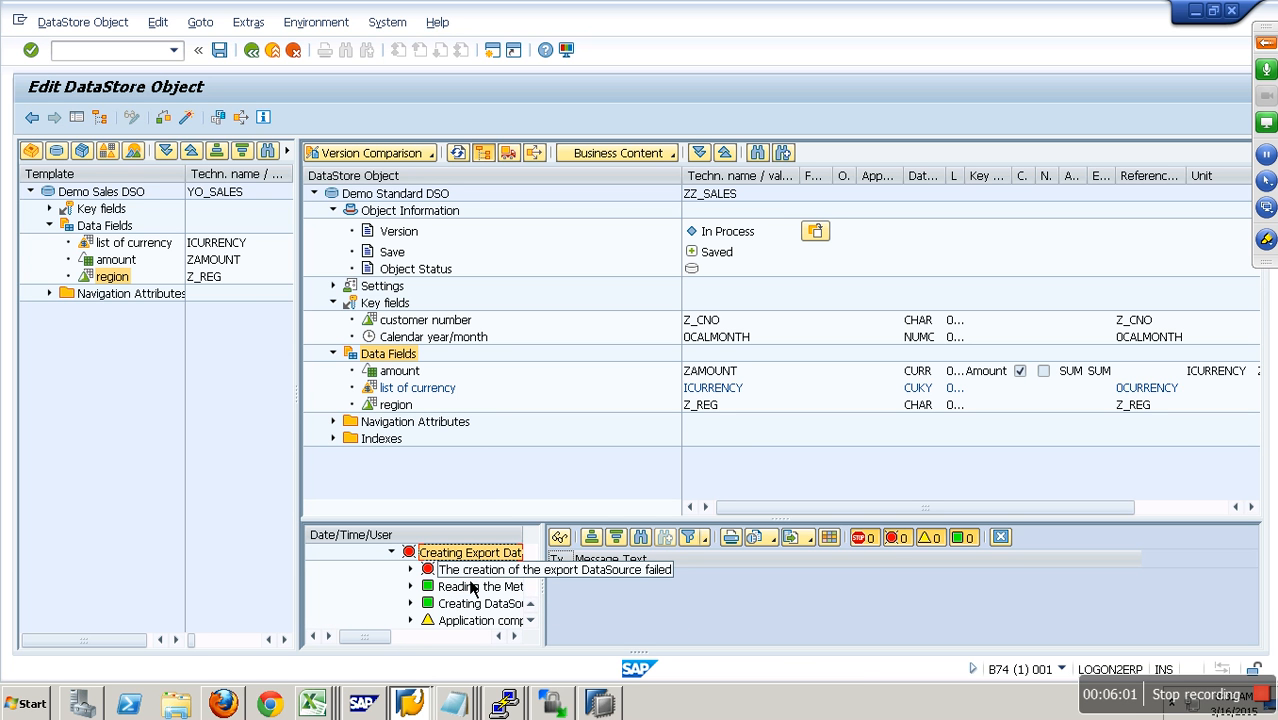
pyautogui.click(411, 570)
pyautogui.scroll(-1, 450, 590)
pyautogui.scroll(-2, 450, 590)
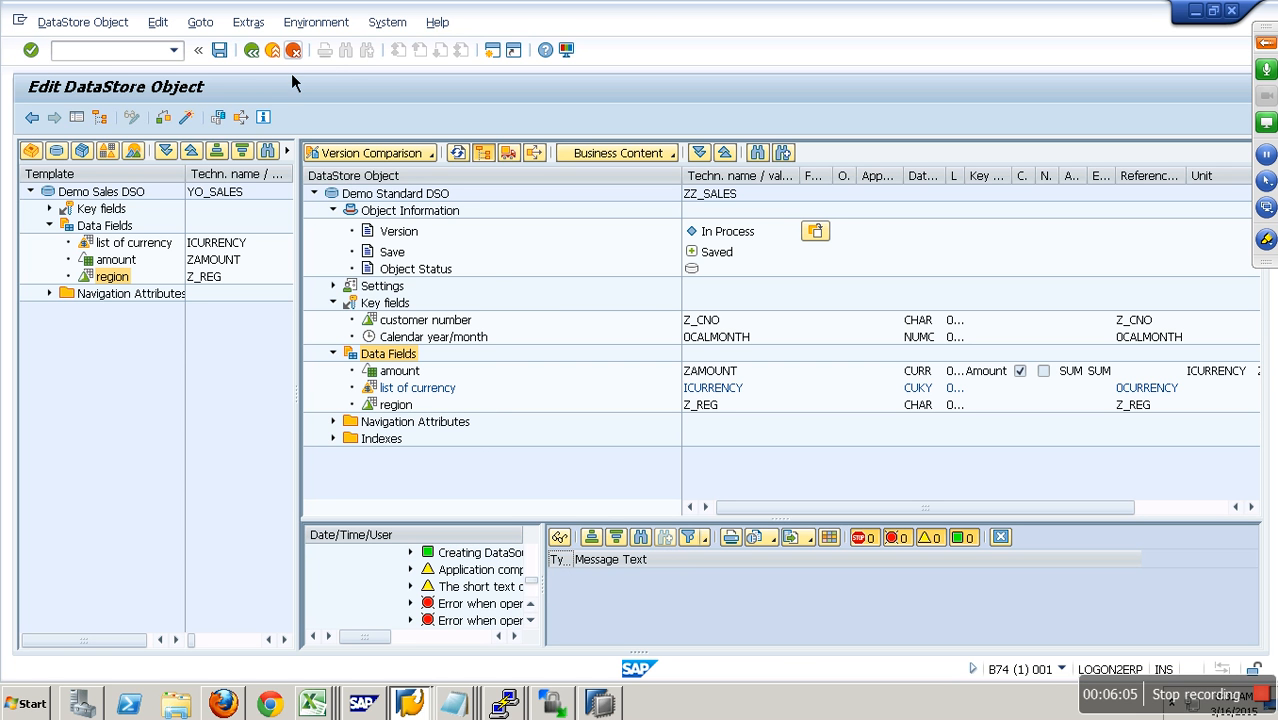
# - Try to exit the DataStore object editor and cancel the exit prompt to stay in ZZ_SALES
pyautogui.click(292, 52)
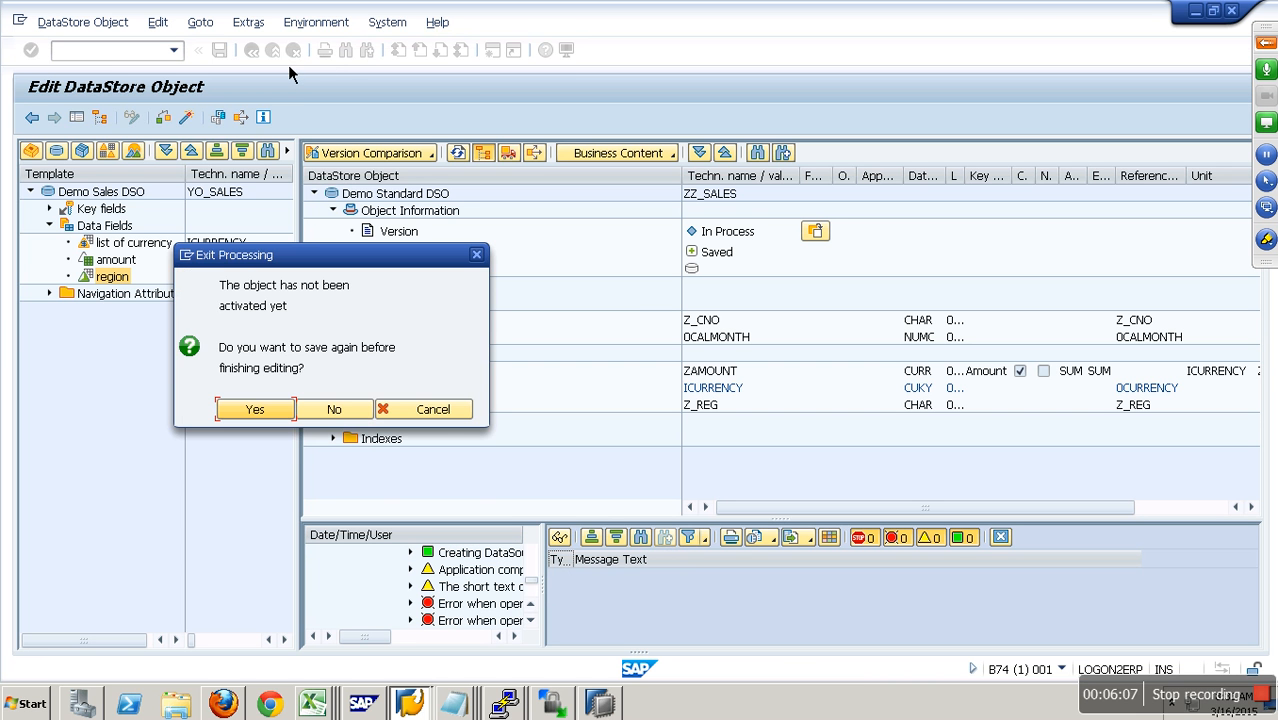
pyautogui.click(428, 409)
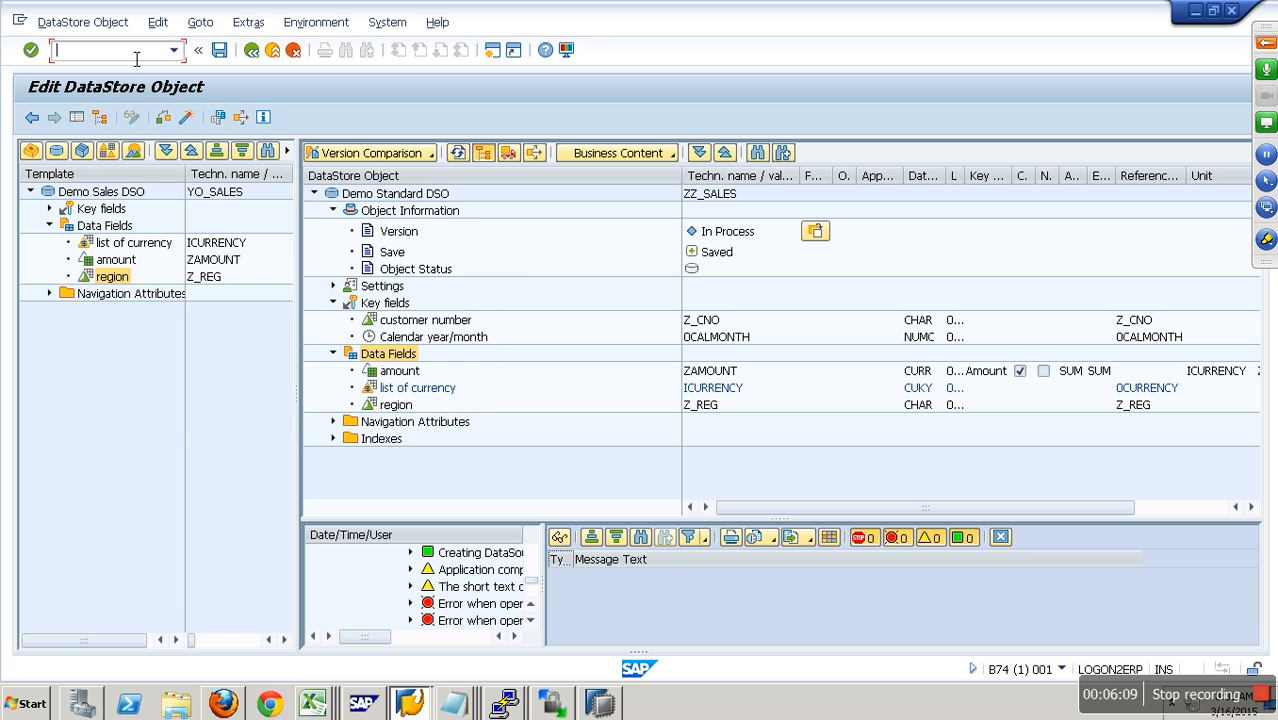
# - Open the Data Warehousing Workbench (RSA1) in a new session and expand the BW folder under Source Systems
pyautogui.write('/orsa1')
pyautogui.press('Return')
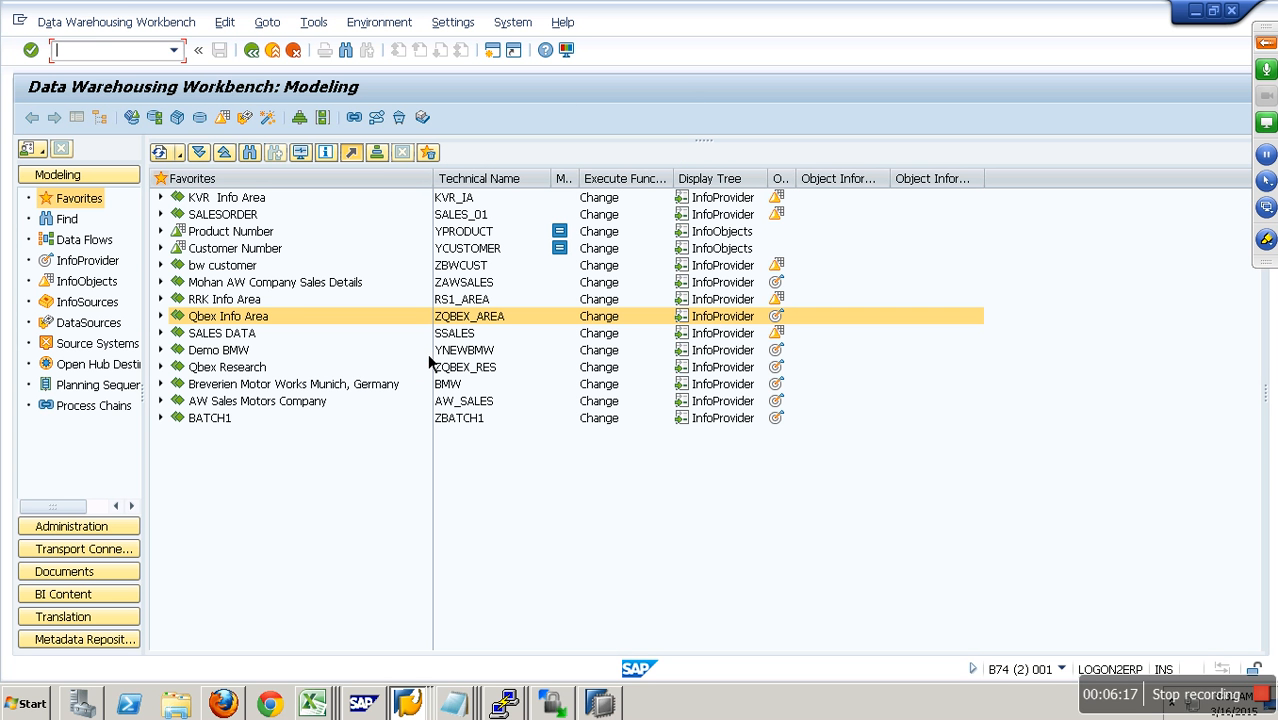
pyautogui.click(110, 344)
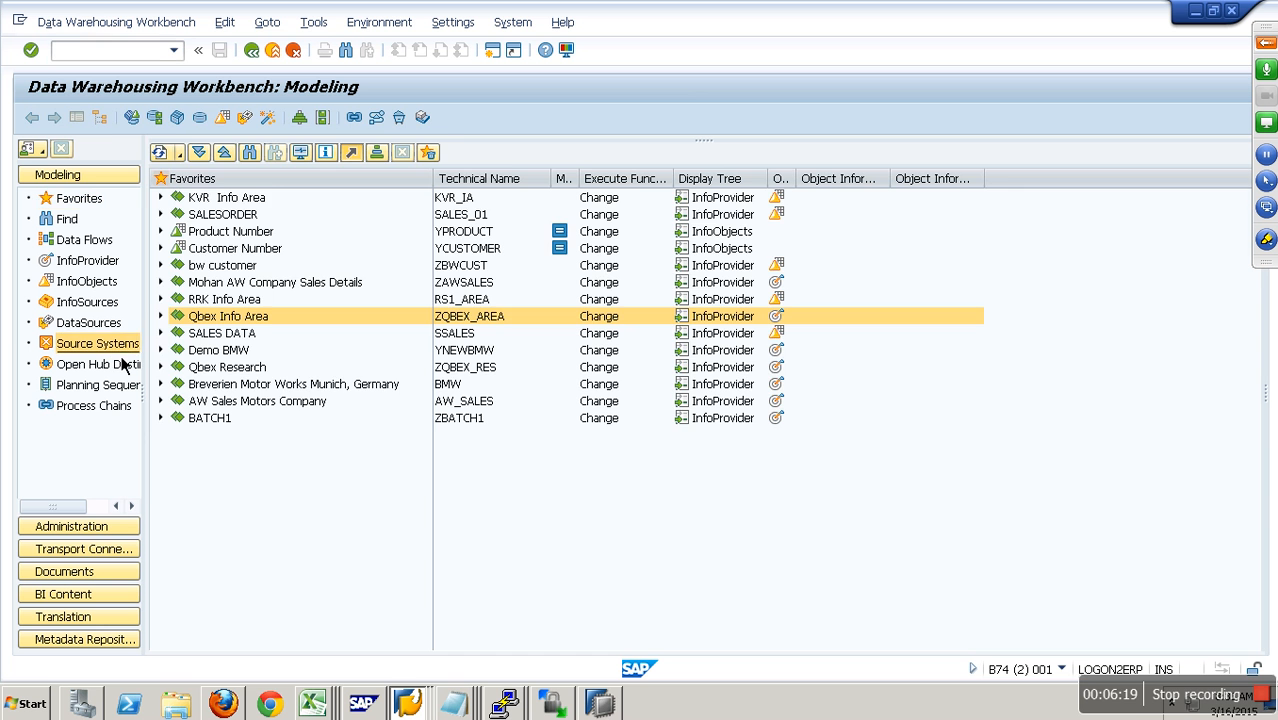
pyautogui.click(165, 204)
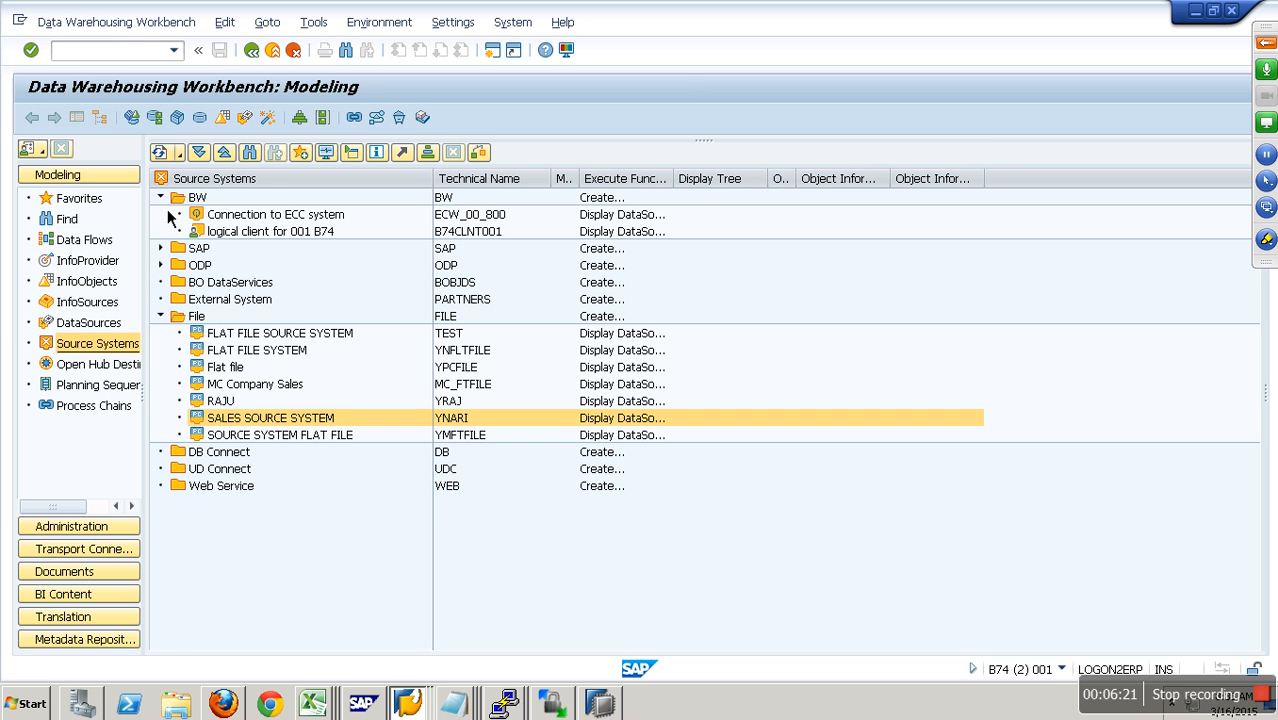
# - Run the source system check on logical client for 001 B74 (B74CLNT001) and close the check results
pyautogui.click(437, 238)
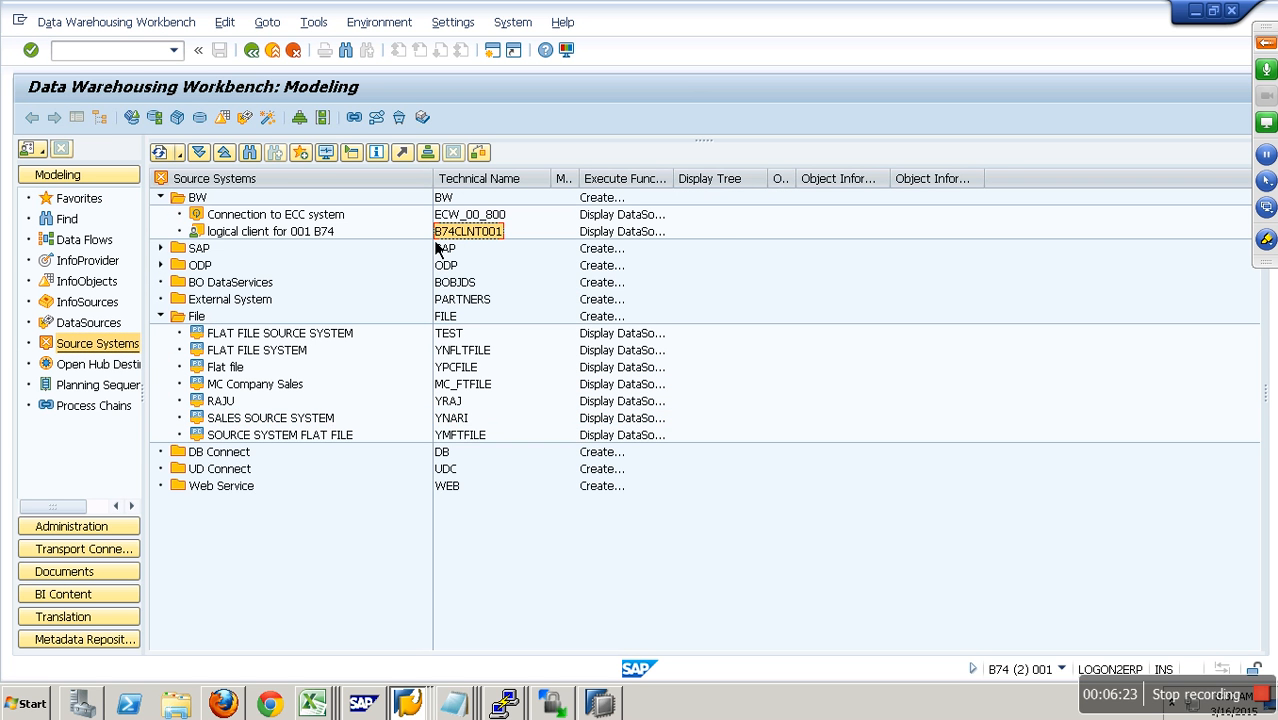
pyautogui.click(305, 236)
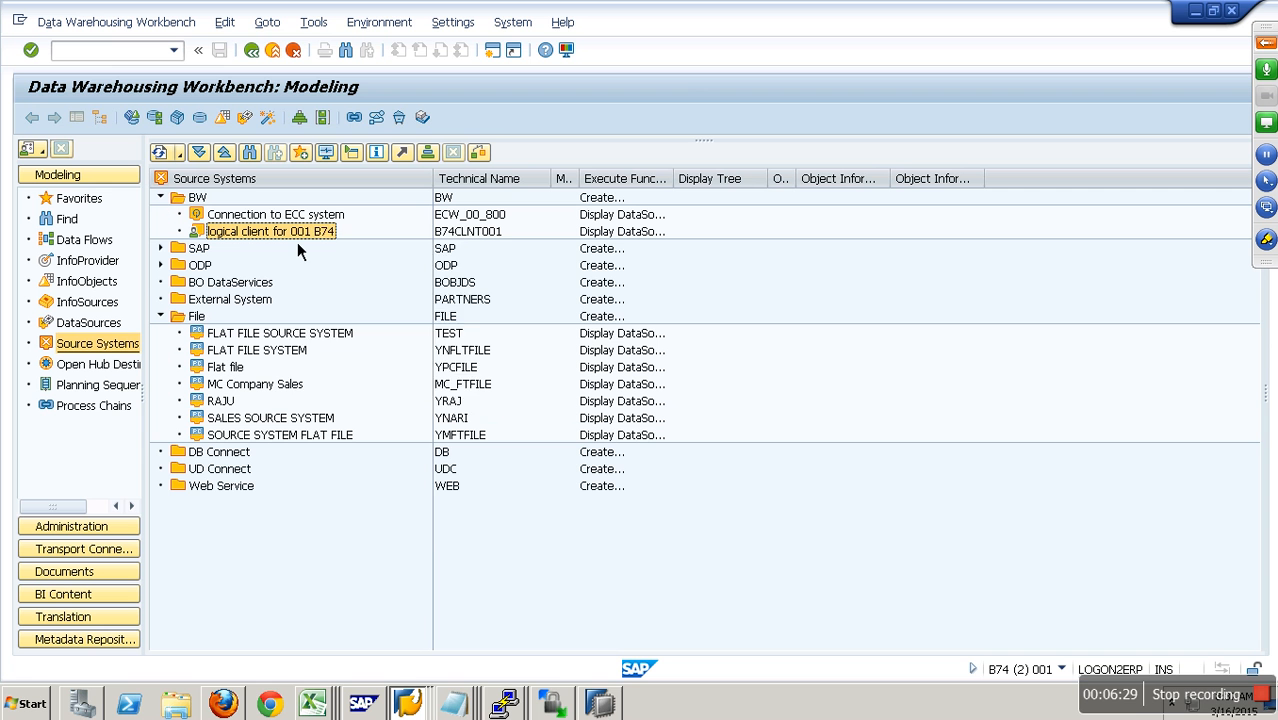
pyautogui.rightClick(297, 242)
pyautogui.click(340, 316)
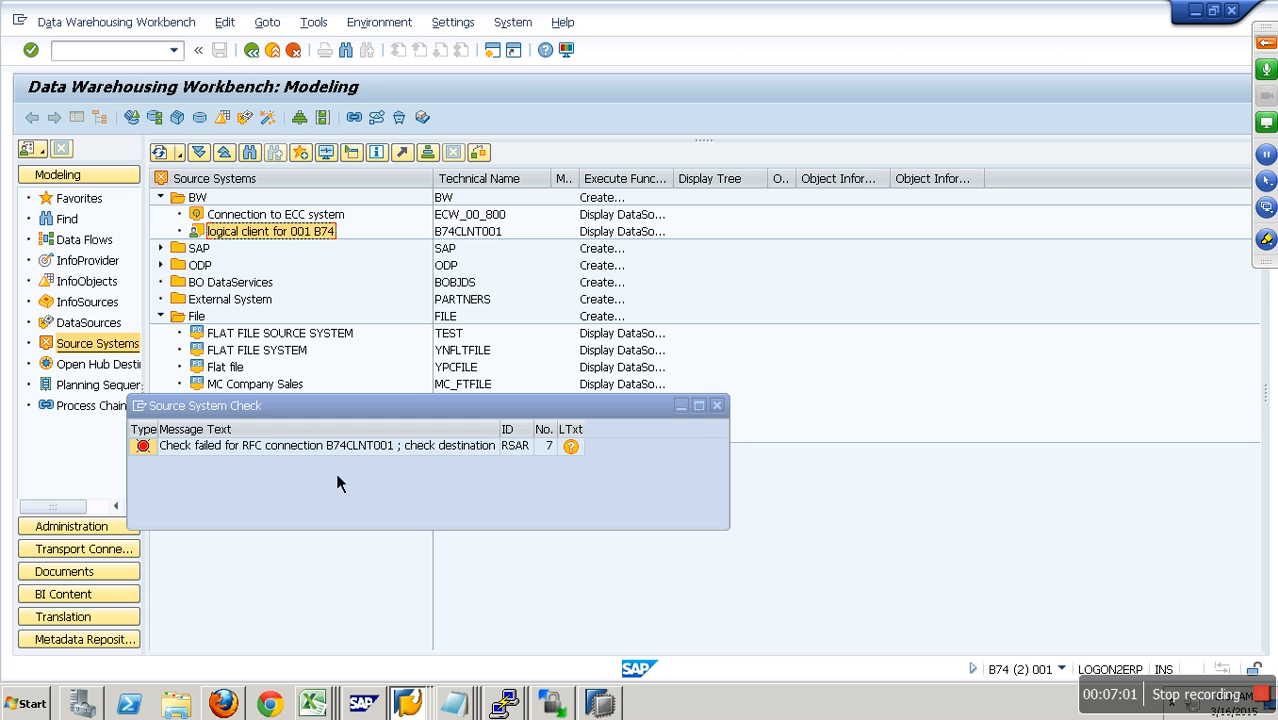
pyautogui.click(717, 405)
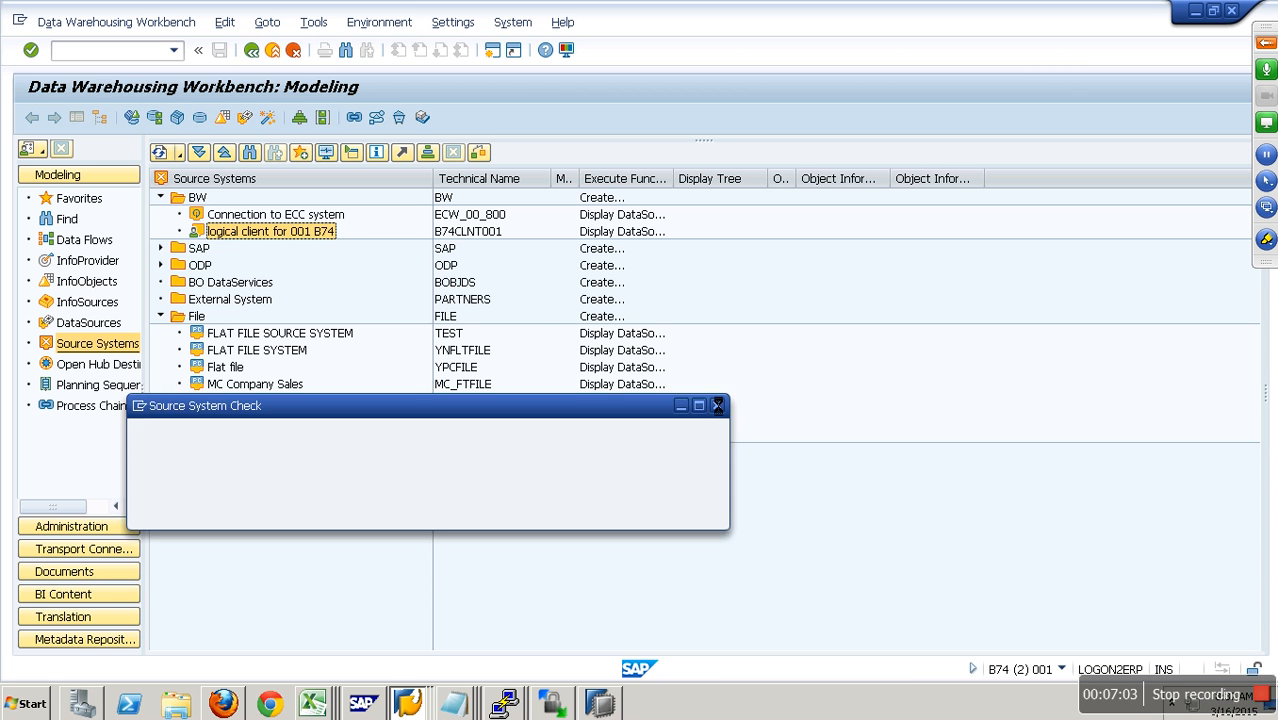
# - Open the Configuration of RFC Connections in a new session and select B74CLNT001 under ABAP Connections
pyautogui.click(478, 238)
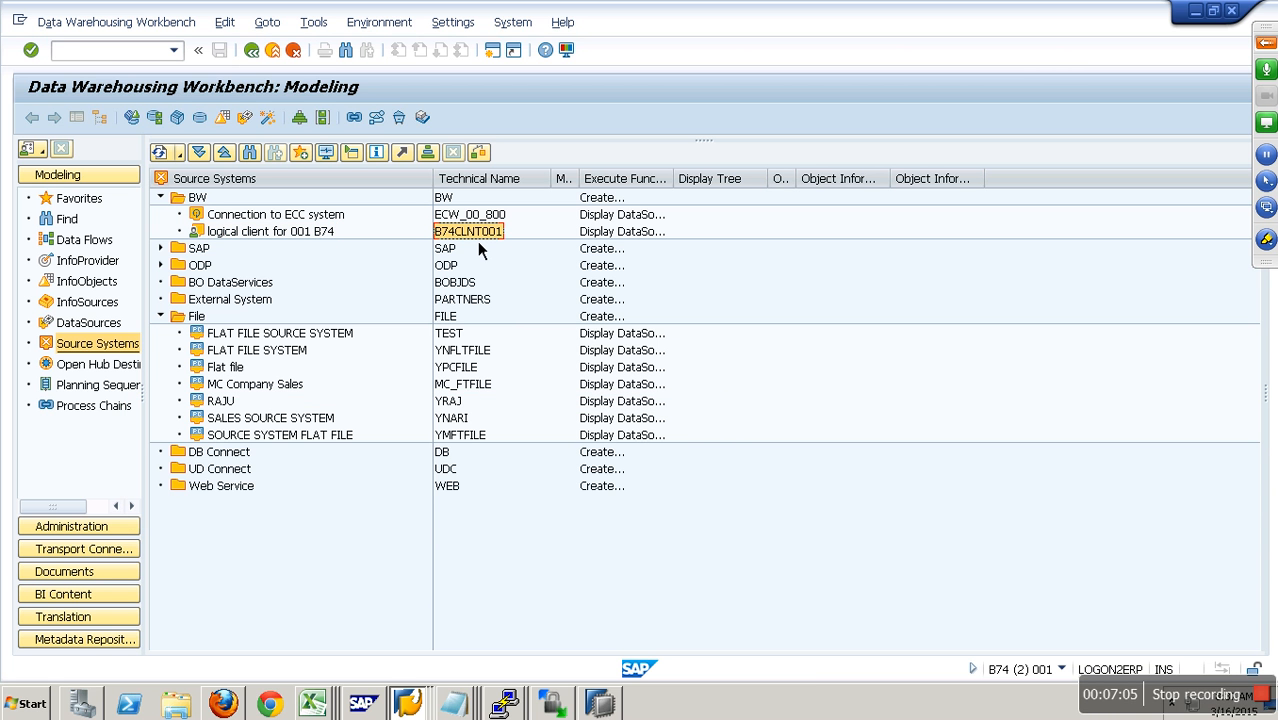
pyautogui.click(117, 56)
pyautogui.write('/oSM5')
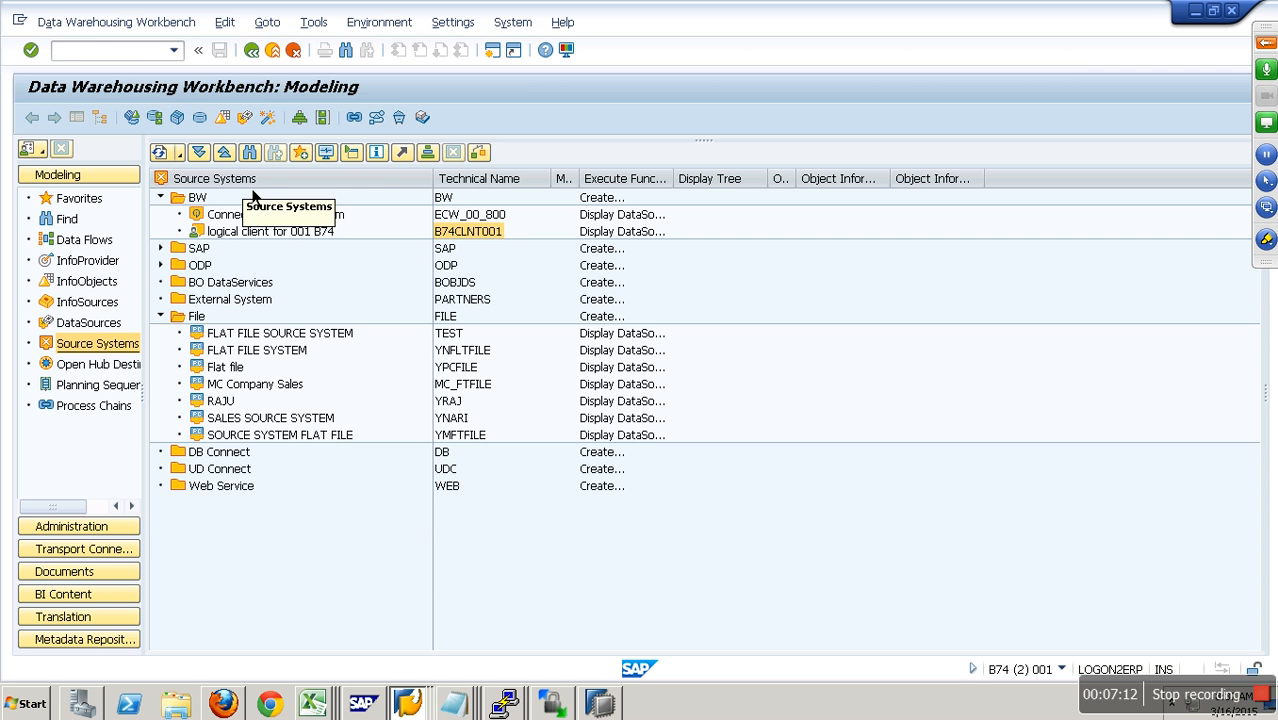
pyautogui.doubleClick(42, 197)
pyautogui.click(120, 231)
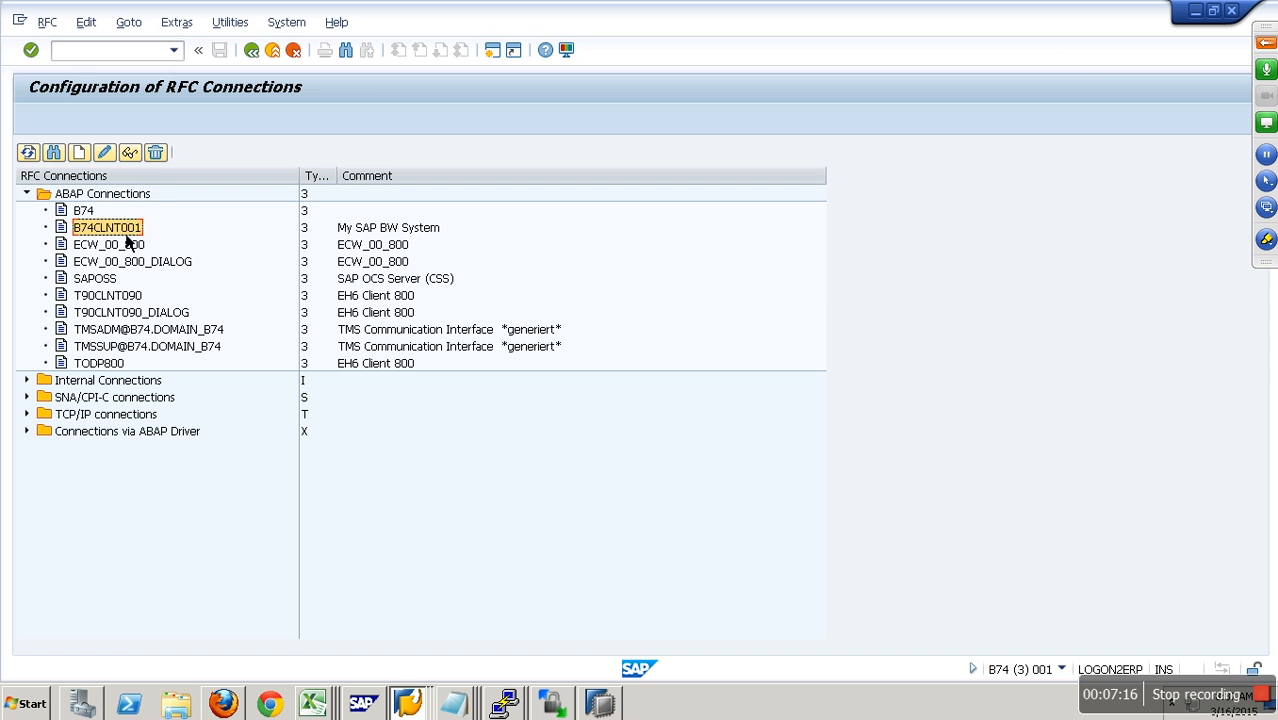
# - Display RFC destination B74CLNT001, review its target host, and start the connection test
pyautogui.click(129, 152)
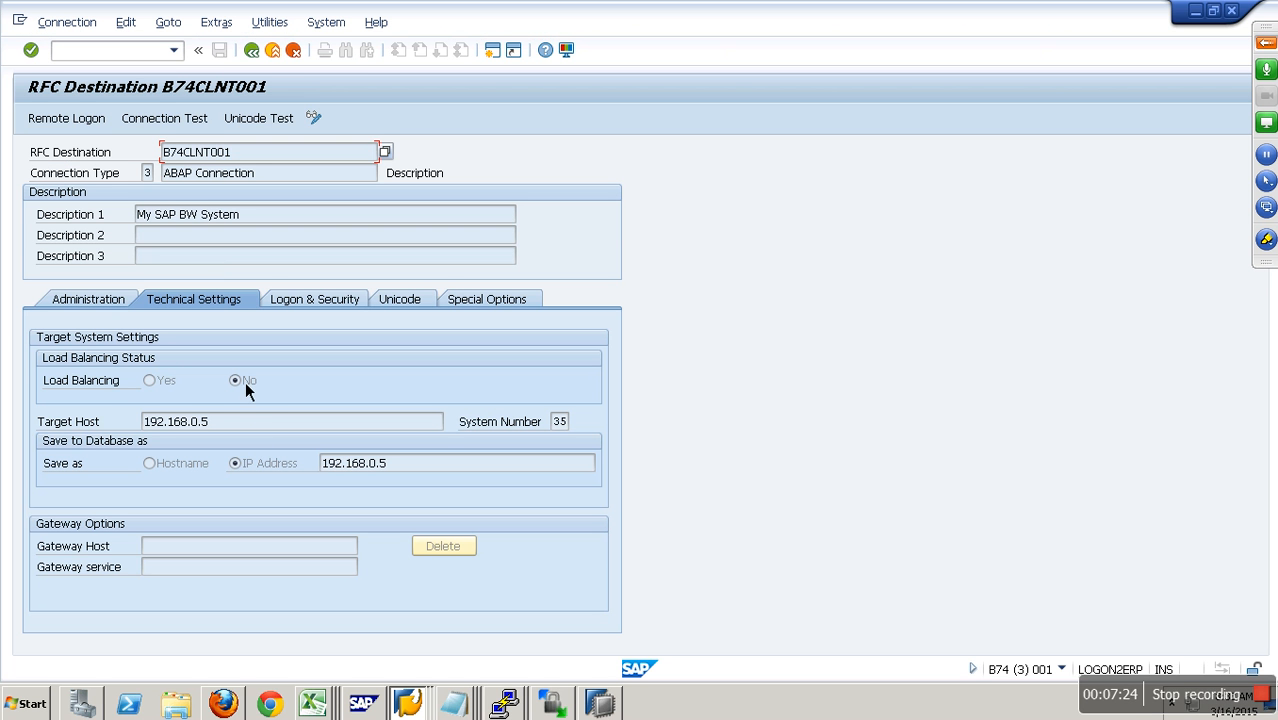
pyautogui.moveTo(232, 426); pyautogui.dragTo(113, 422)
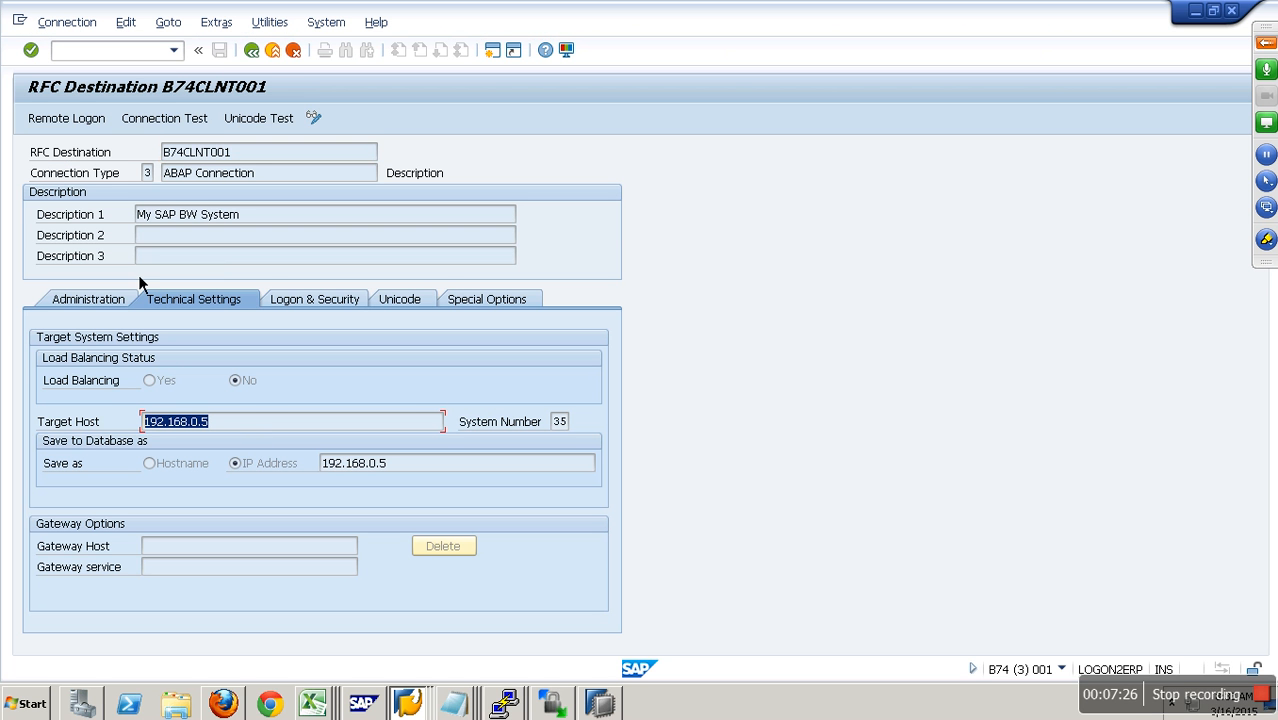
pyautogui.click(176, 124)
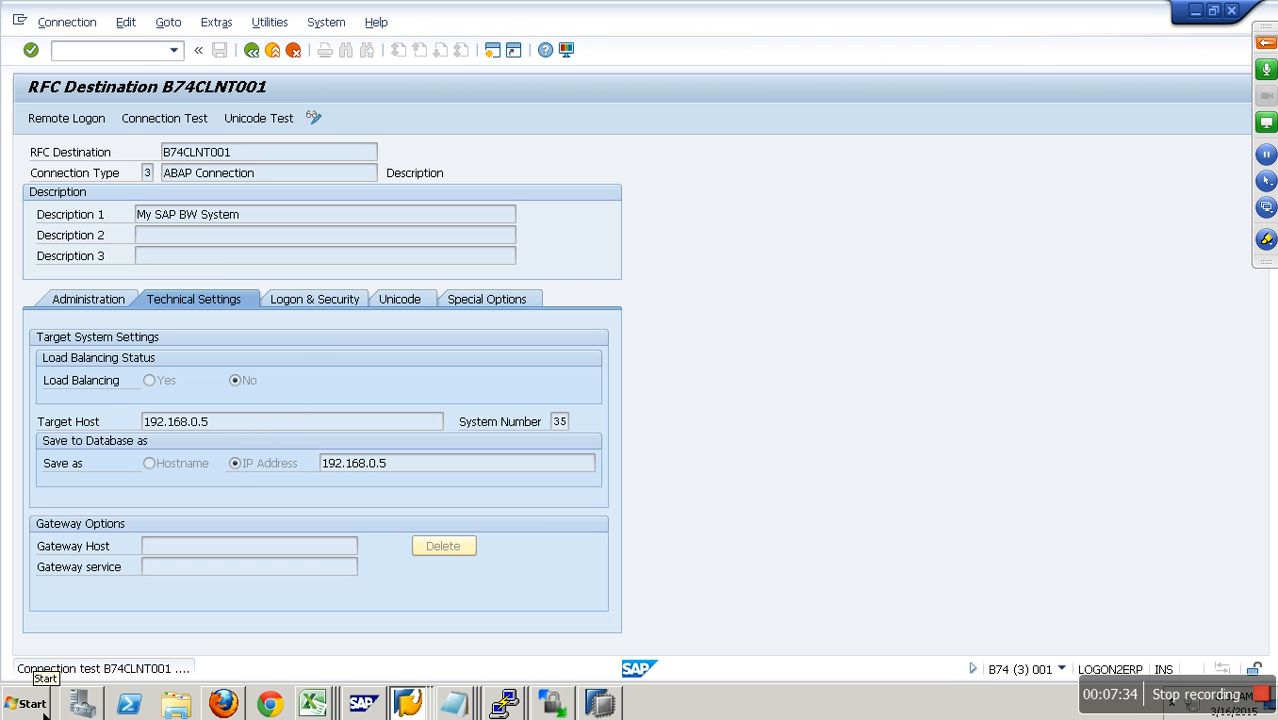
# - Open the Windows System32 drivers folder through the Run dialog
pyautogui.click(428, 704)
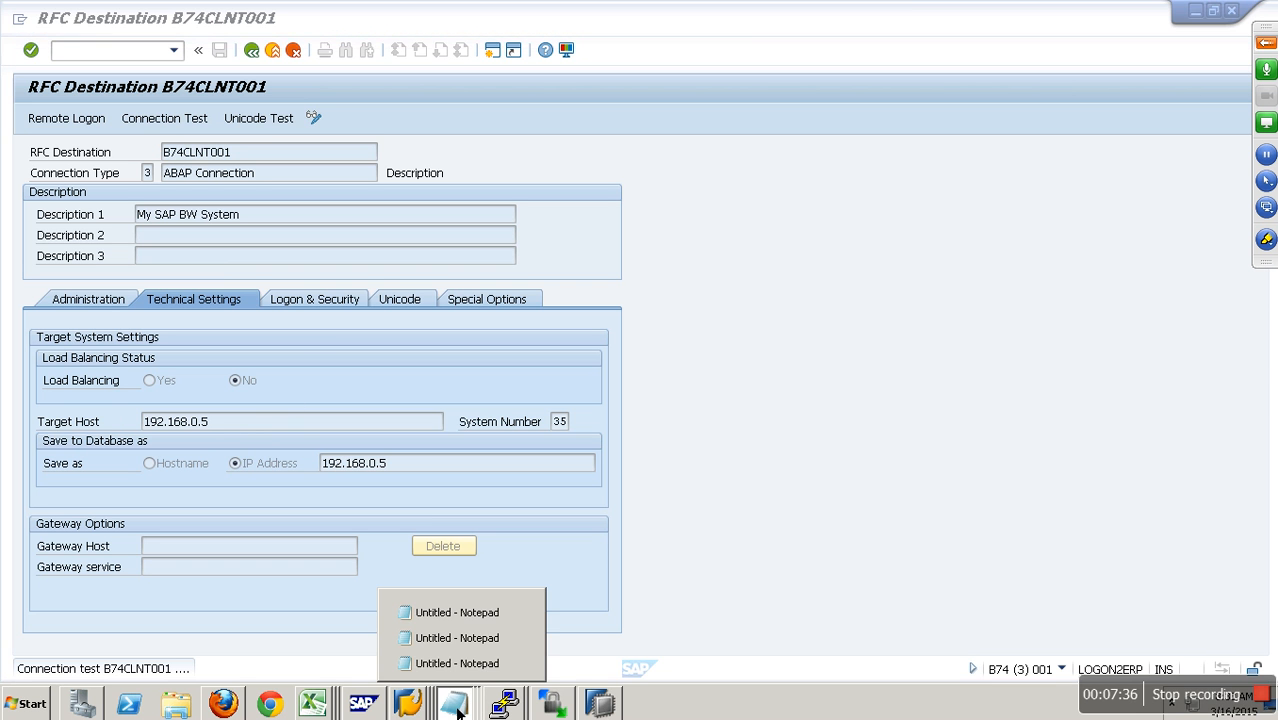
pyautogui.press('super')
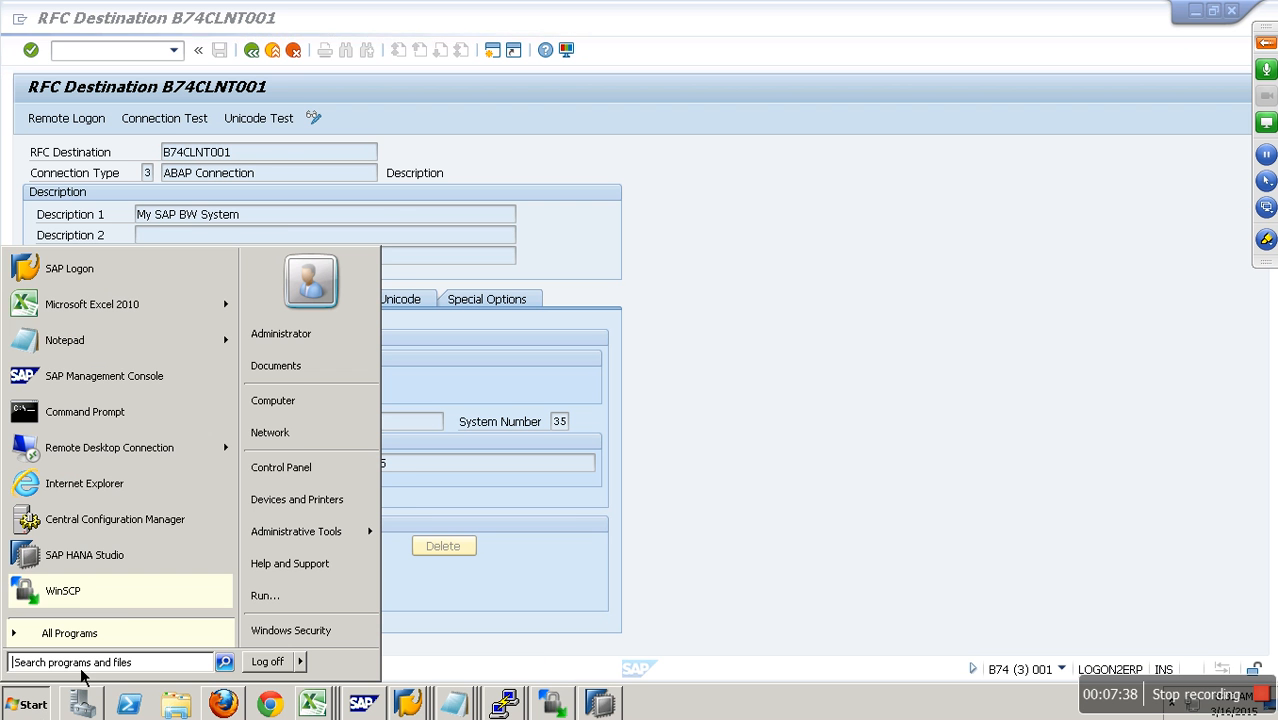
pyautogui.click(266, 596)
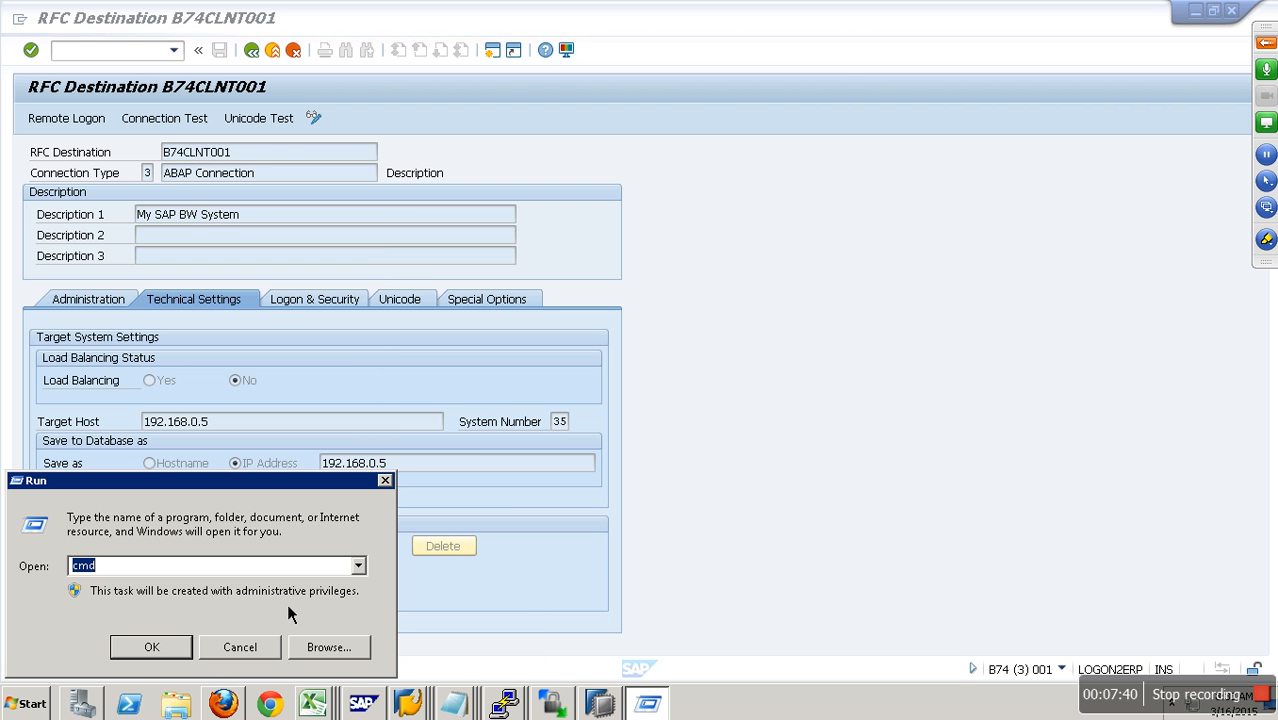
pyautogui.write('DRIVERS')
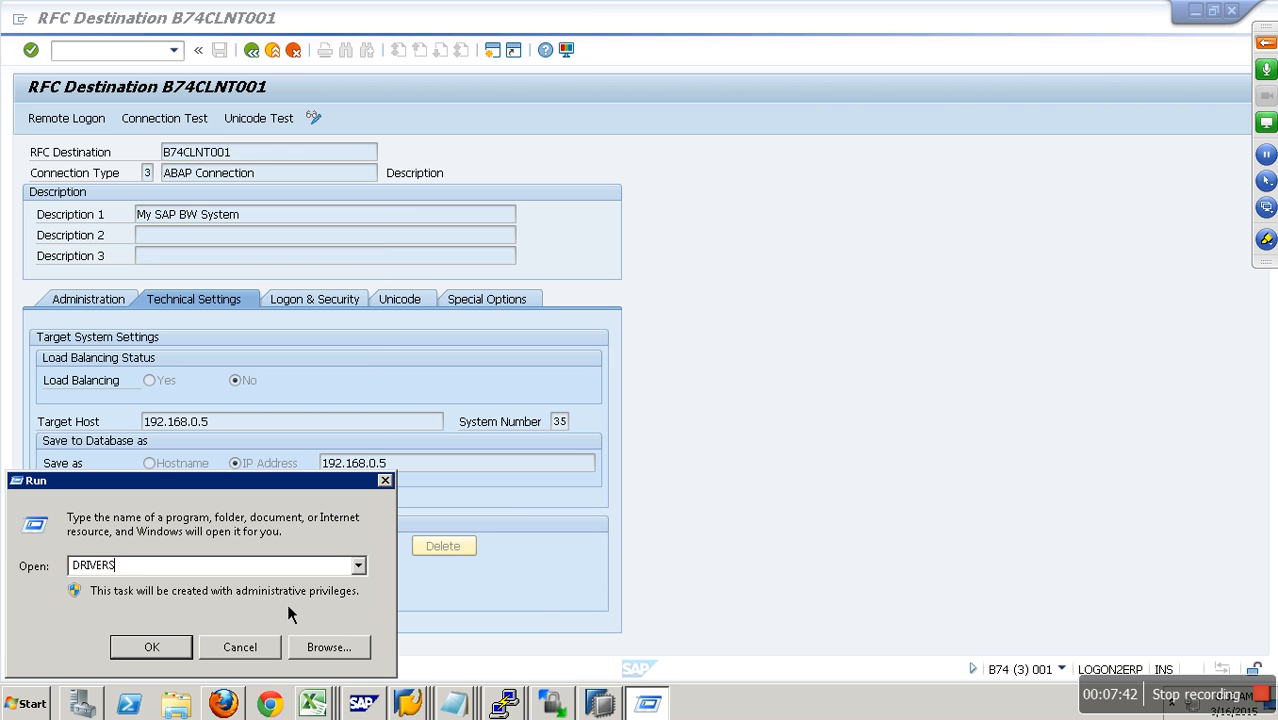
pyautogui.press('Return')
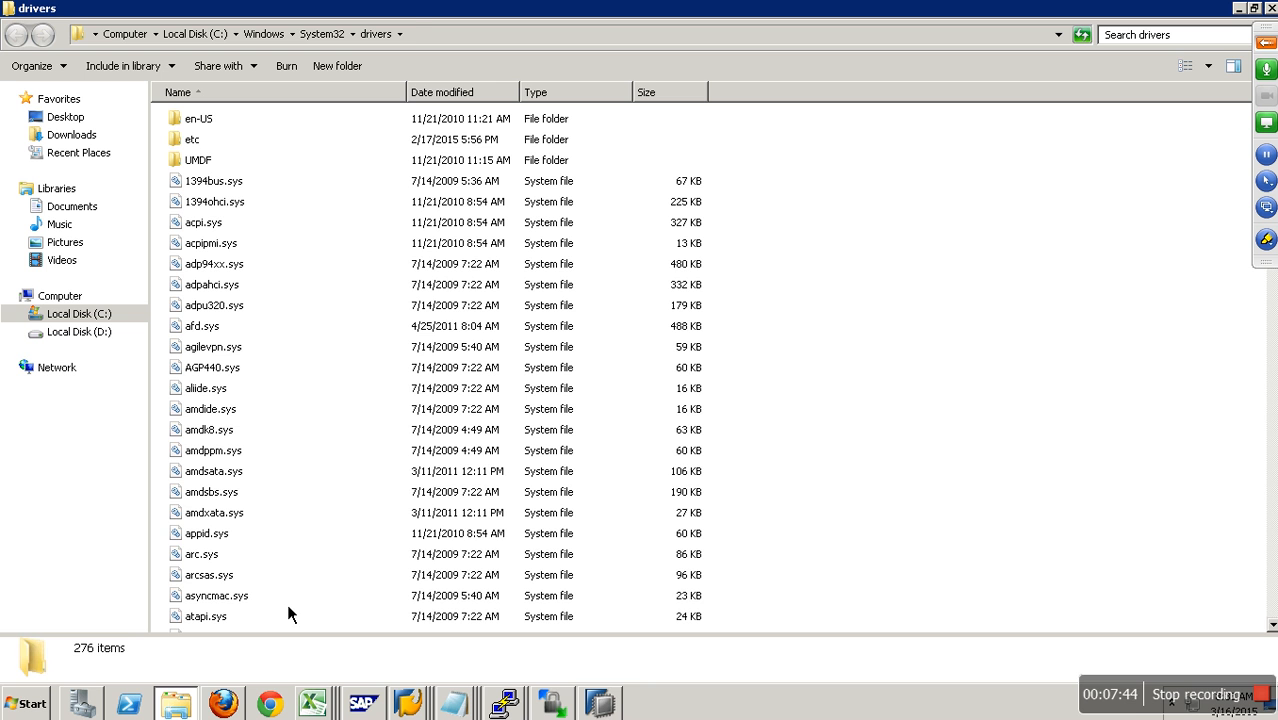
# - Open the hosts file from the etc folder in Notepad and copy the IP address mapped to LOGON2ERP.BESTCHOICEIT.COM
pyautogui.doubleClick(195, 140)
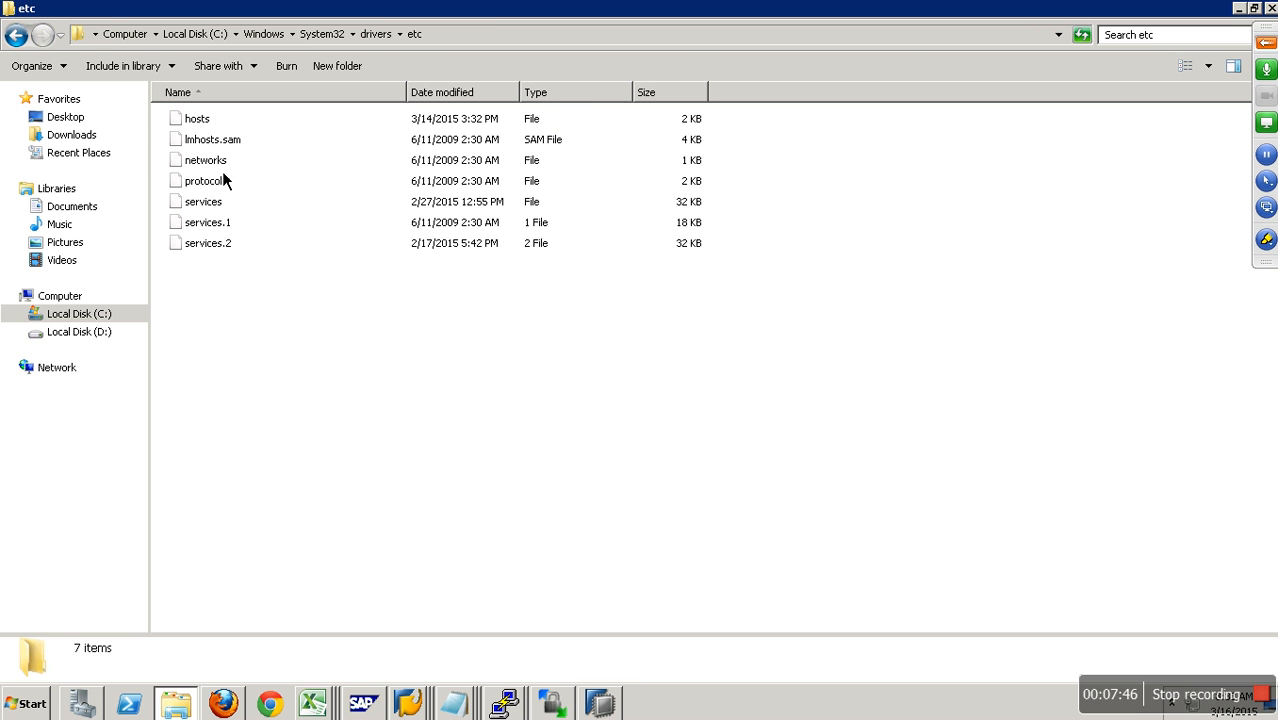
pyautogui.doubleClick(214, 122)
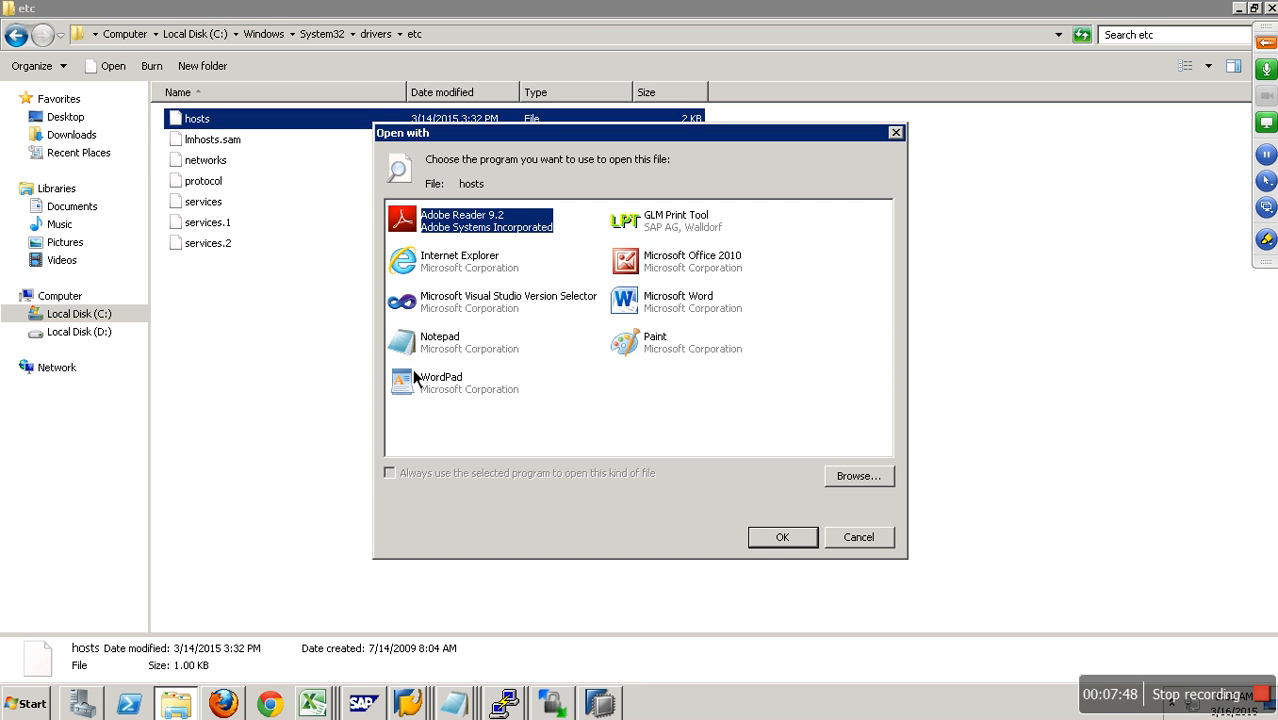
pyautogui.click(476, 342)
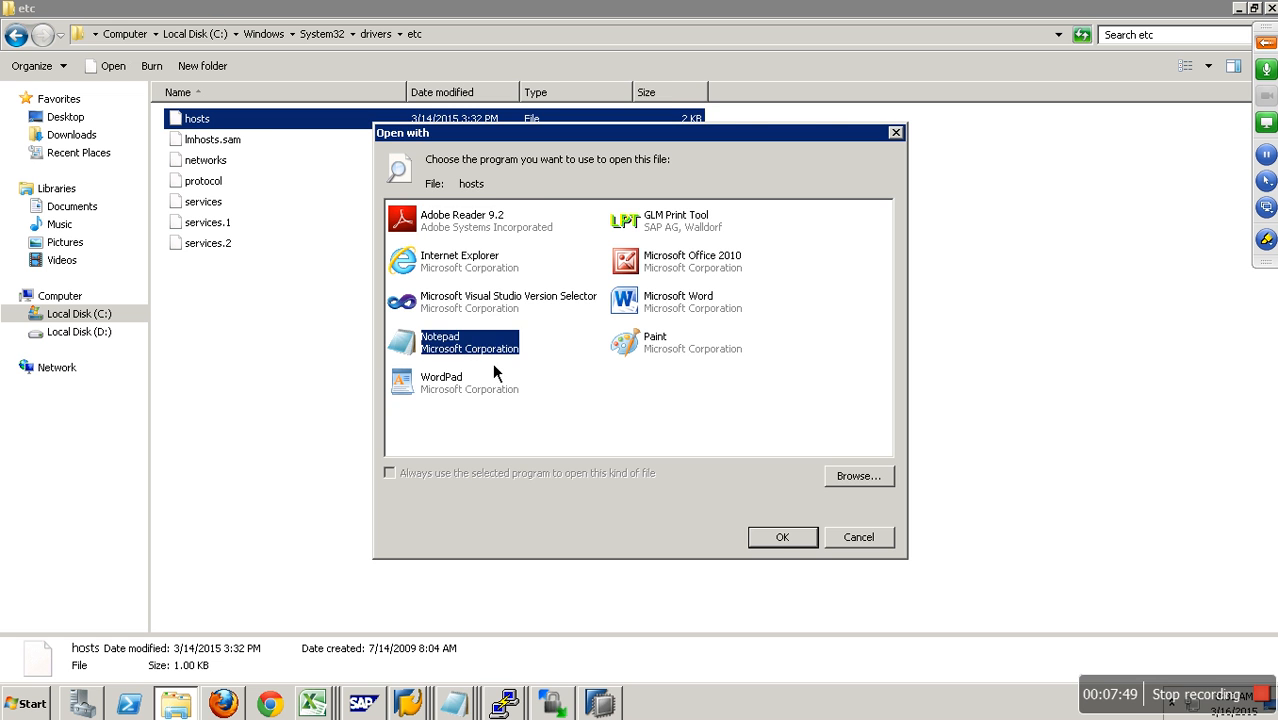
pyautogui.click(787, 545)
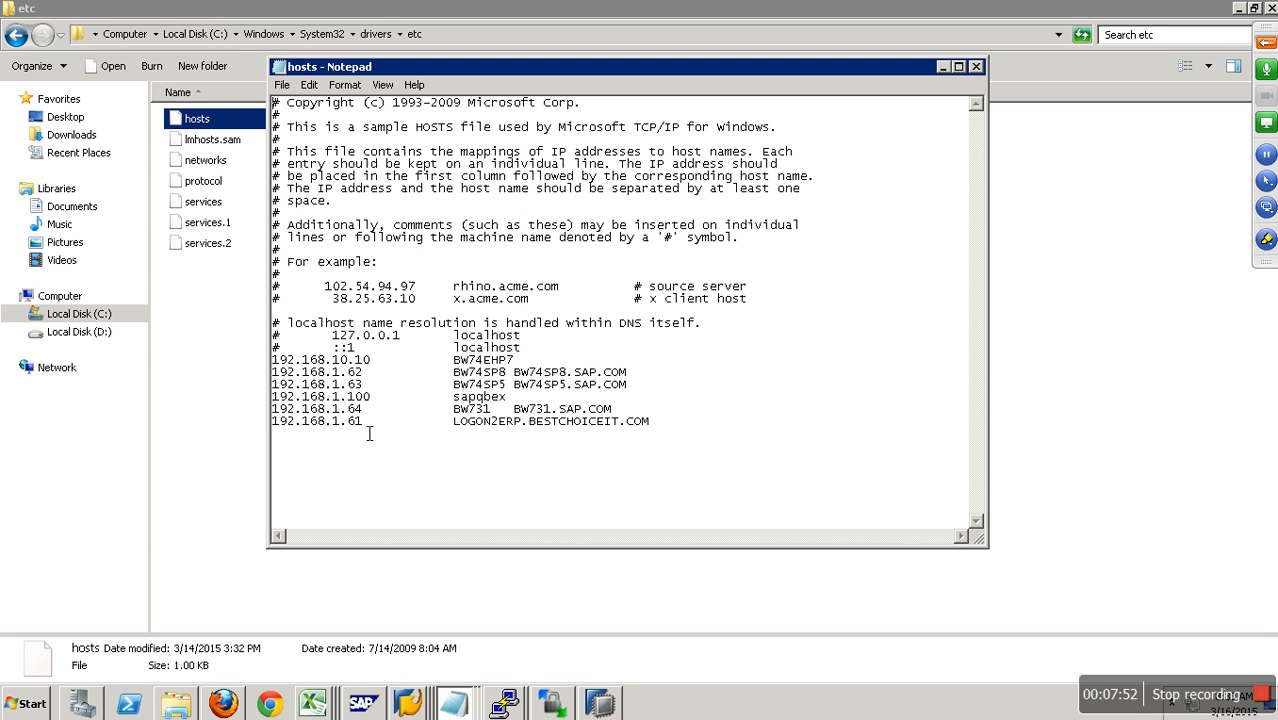
pyautogui.moveTo(369, 433); pyautogui.dragTo(266, 426)
pyautogui.hotkey('ctrl', 'c')
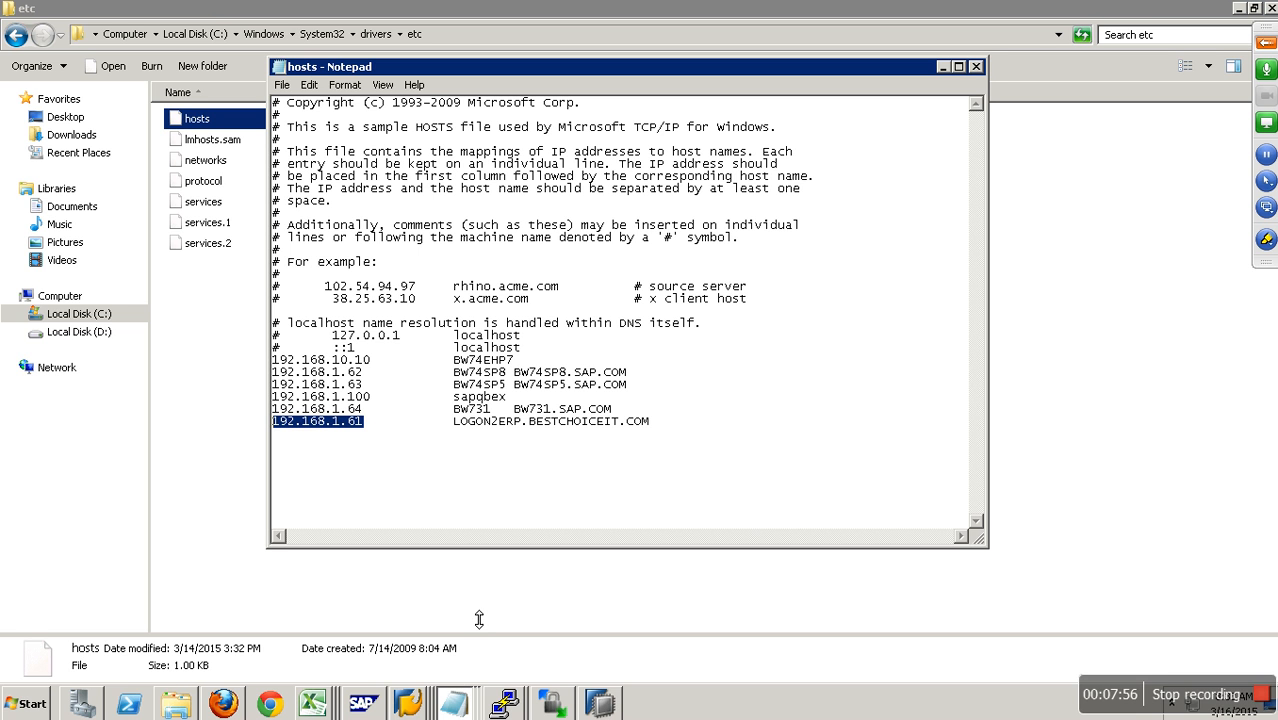
# - Switch back to SAP, set the target host of RFC destination B74CLNT001 to 192.168.1.61, and save it
pyautogui.rightClick(416, 711)
pyautogui.click(418, 664)
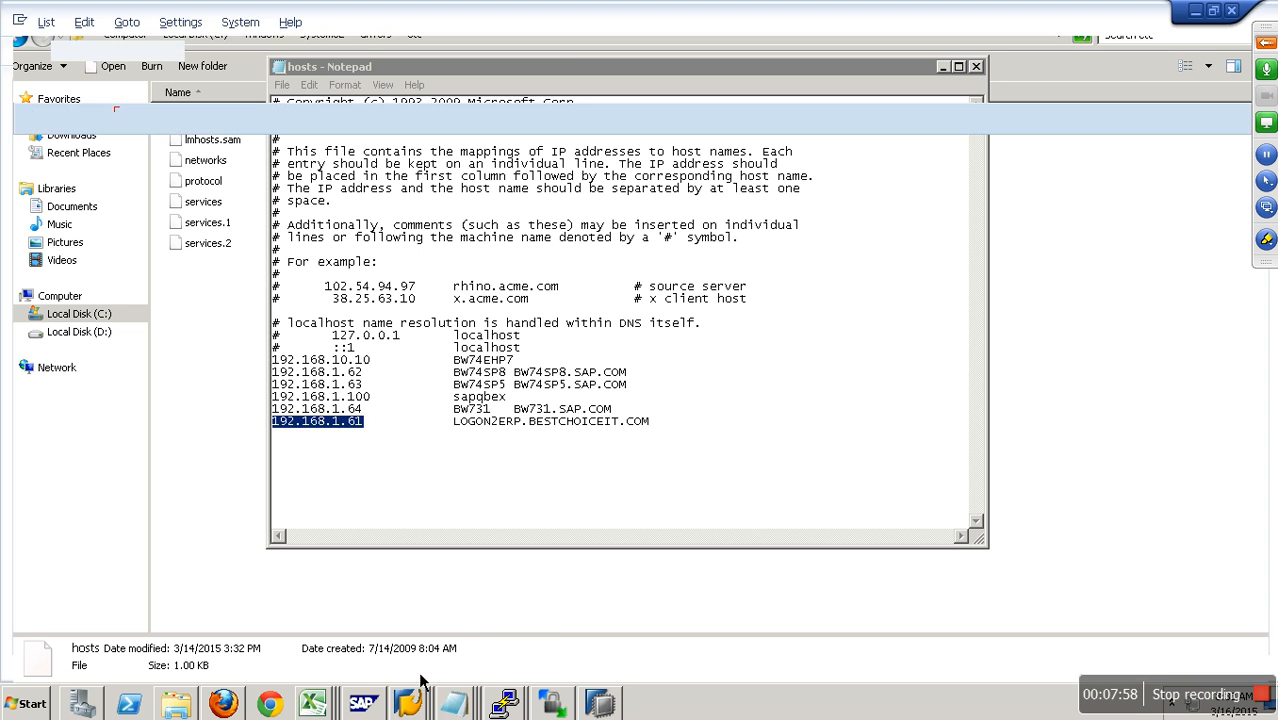
pyautogui.click(263, 61)
pyautogui.click(316, 120)
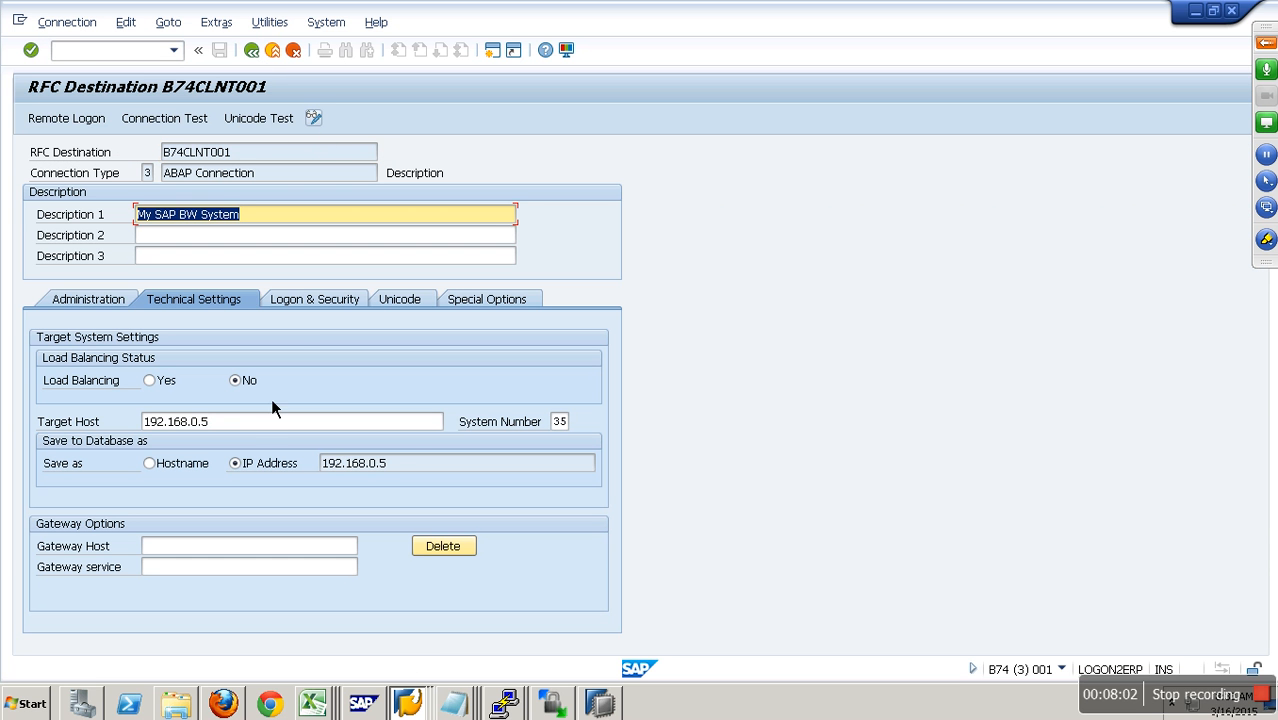
pyautogui.moveTo(258, 421); pyautogui.dragTo(91, 427)
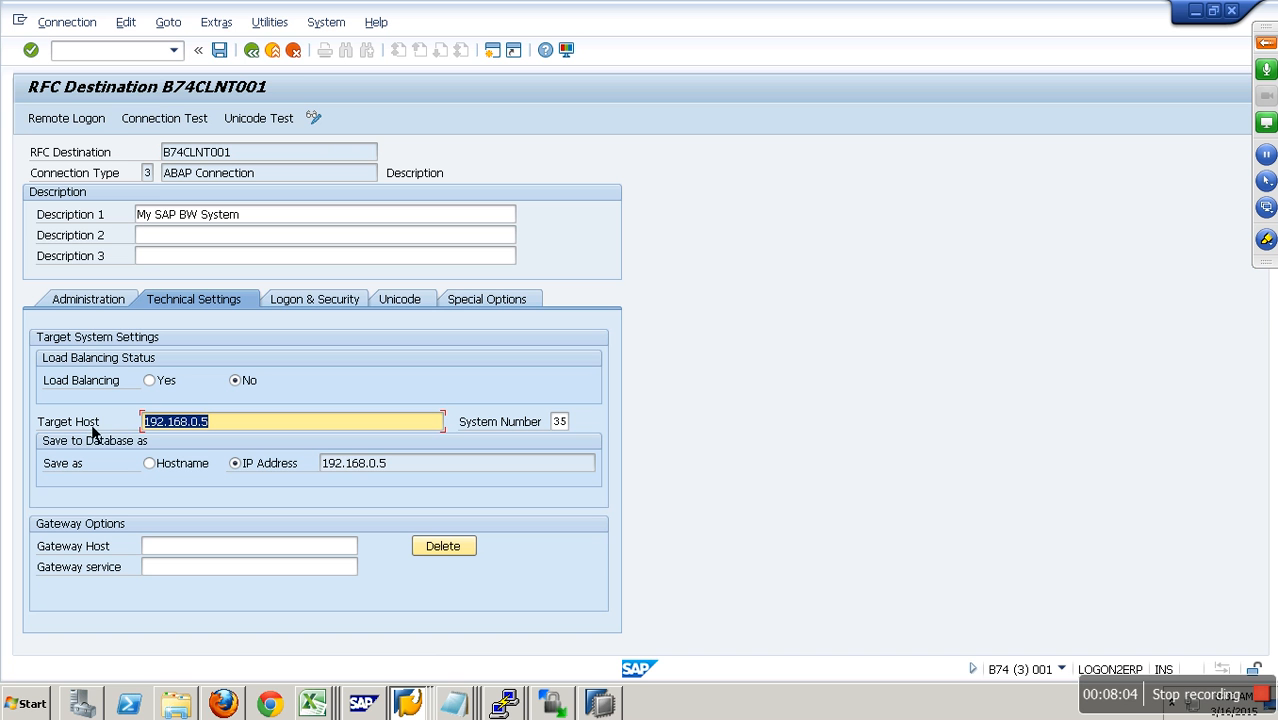
pyautogui.hotkey('ctrl', 'v')
pyautogui.click(224, 50)
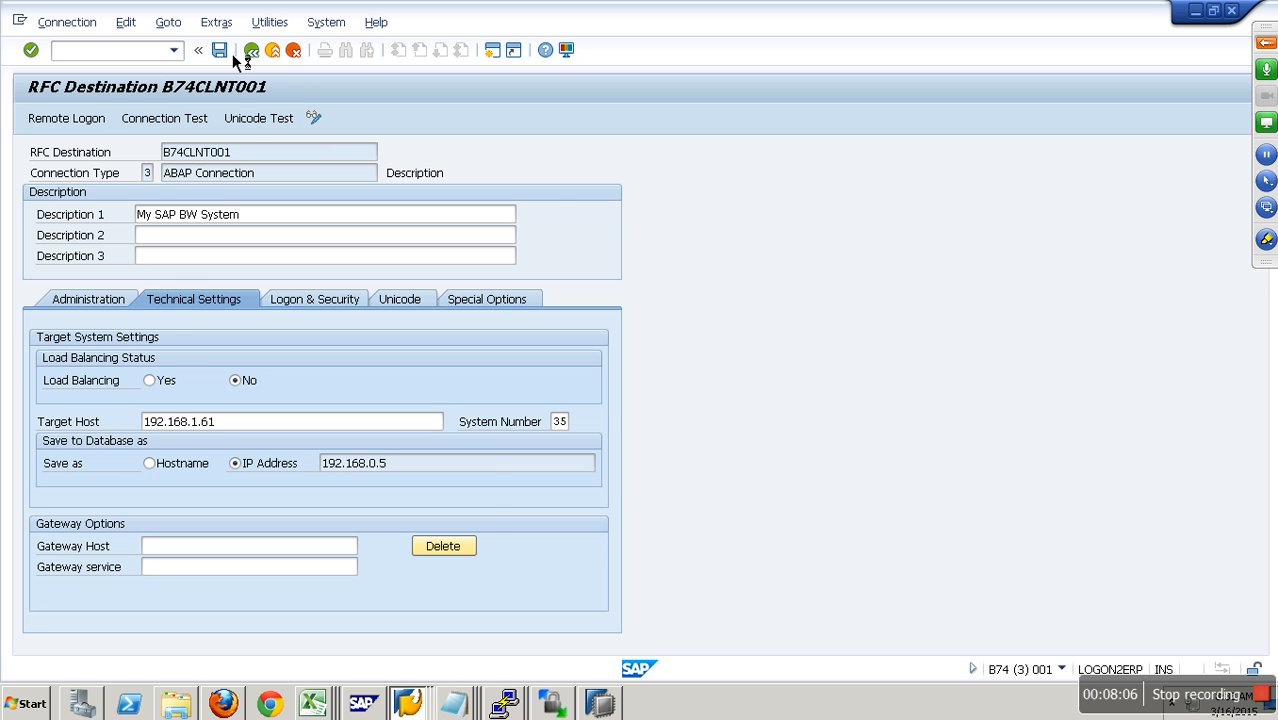
pyautogui.press('Return')
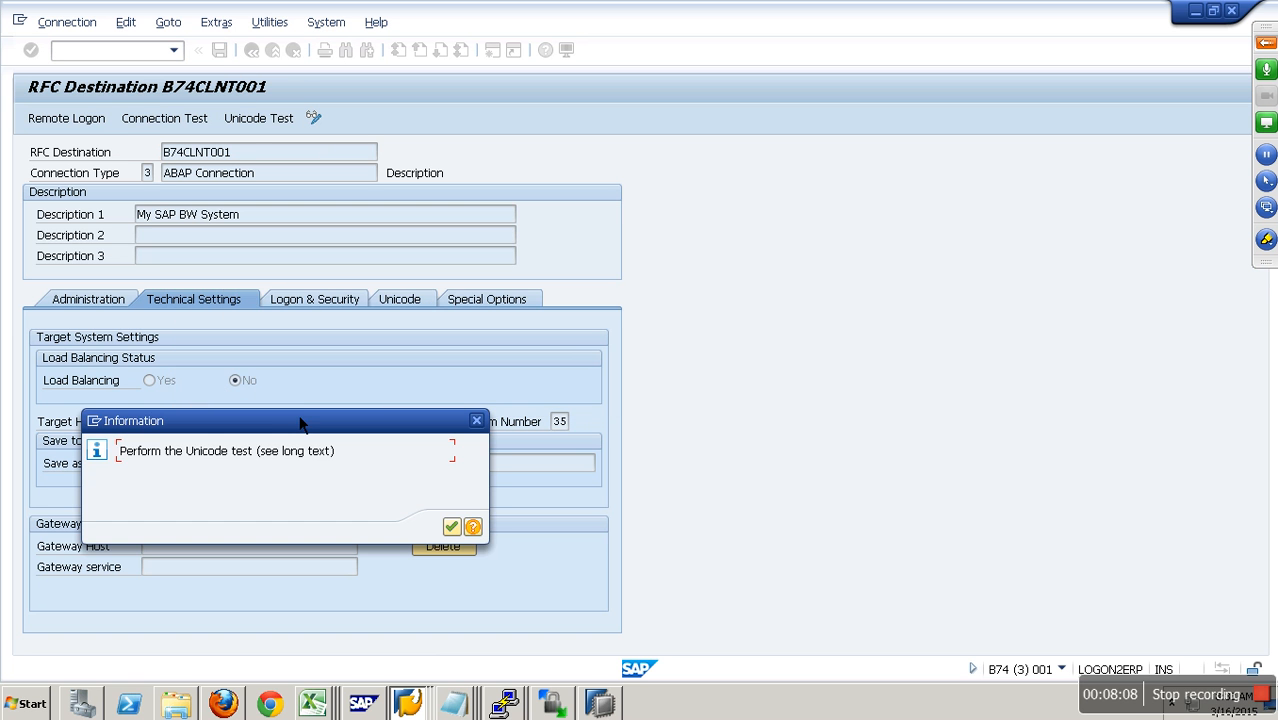
pyautogui.click(451, 527)
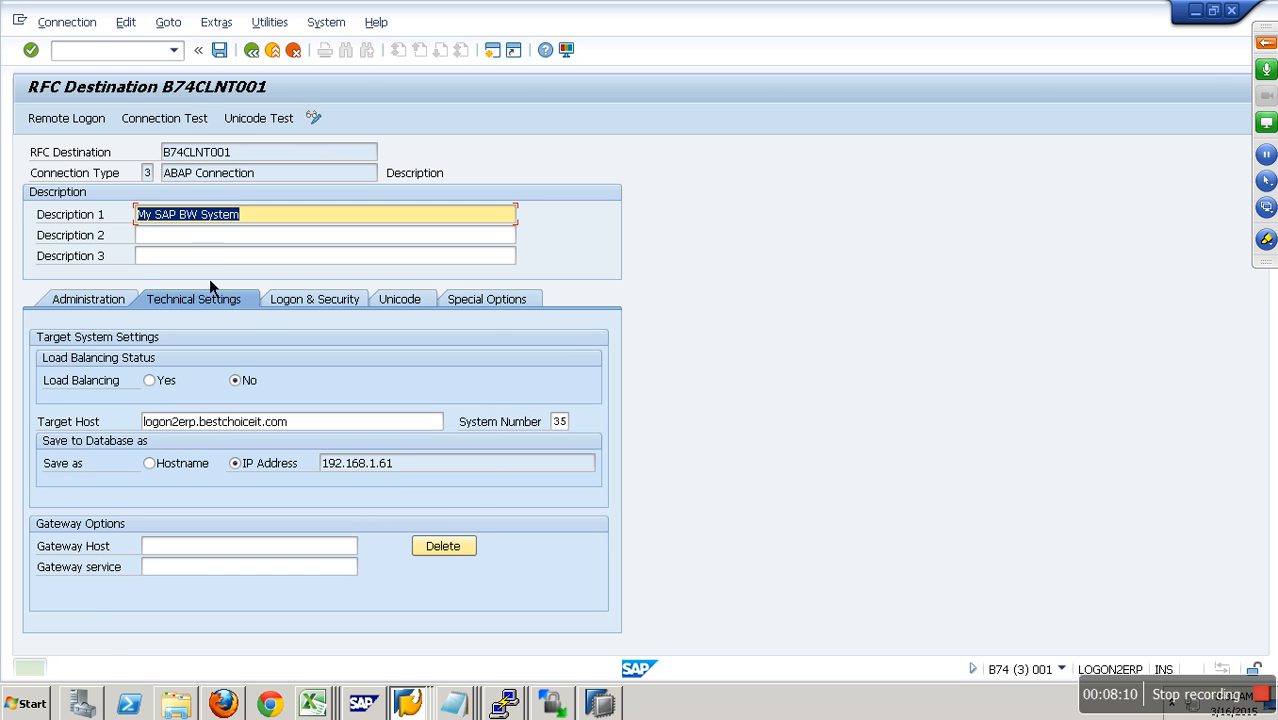
# - Rerun the connection test for RFC destination B74CLNT001, leave the test screen, and try the remote logon
pyautogui.click(184, 119)
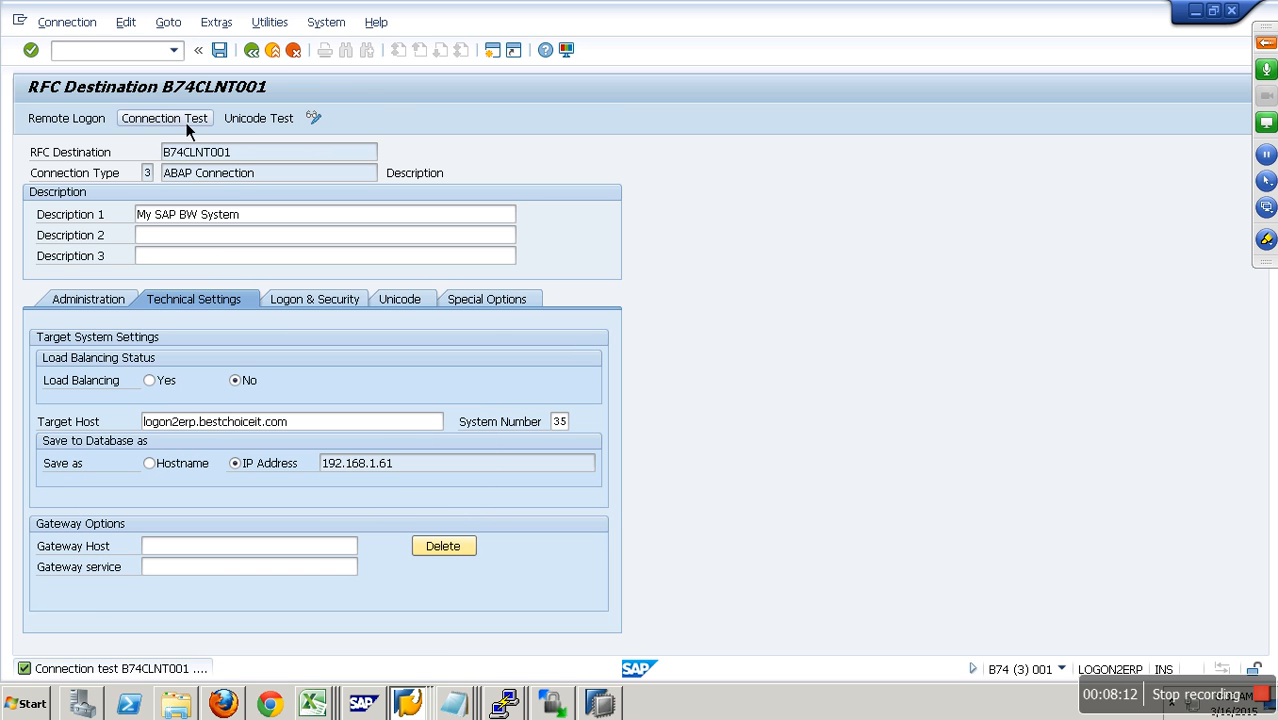
pyautogui.click(271, 56)
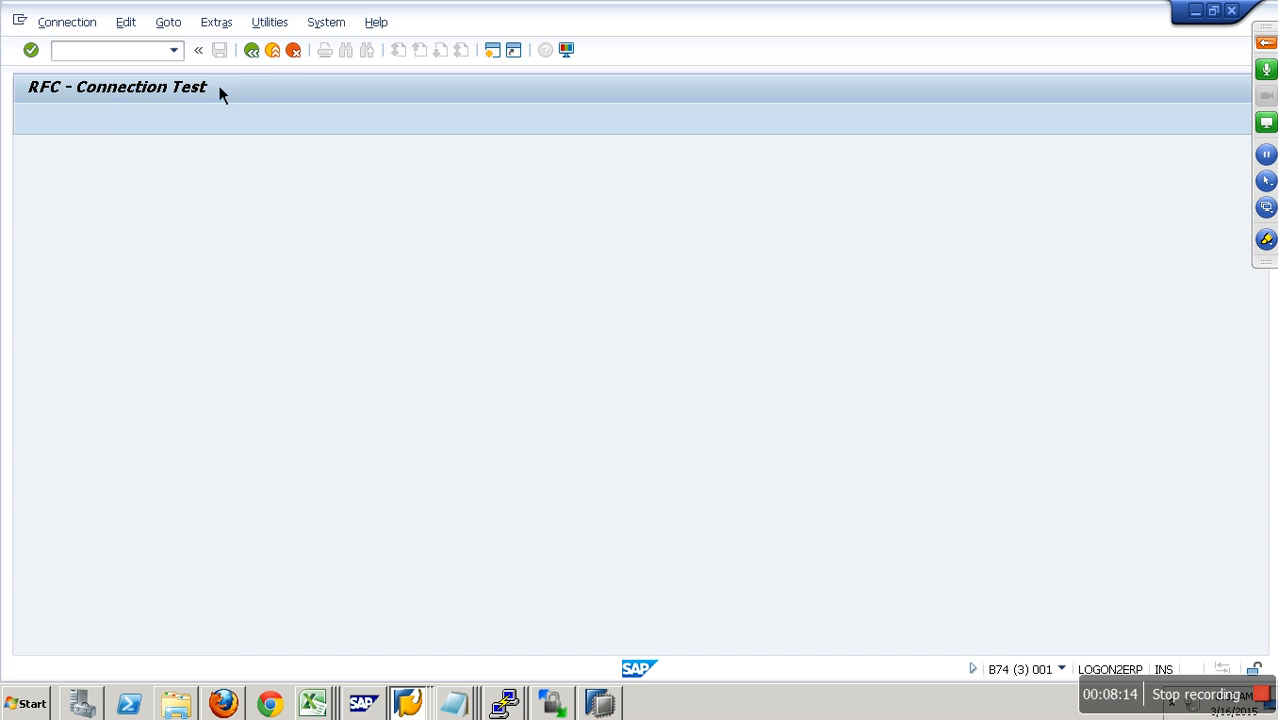
pyautogui.click(66, 118)
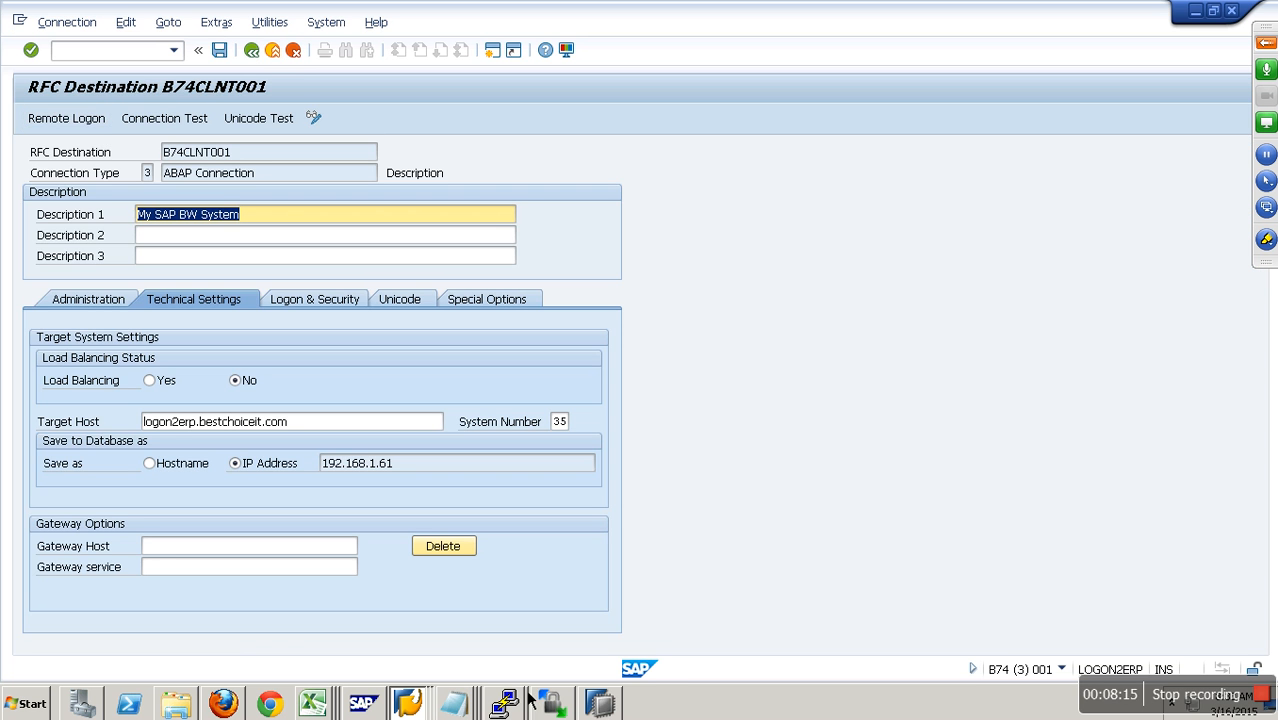
# - Return to the Data Warehousing Workbench session and activate source system B74CLNT001 with the Only Activate option
pyautogui.click(408, 703)
pyautogui.click(405, 612)
pyautogui.rightClick(257, 239)
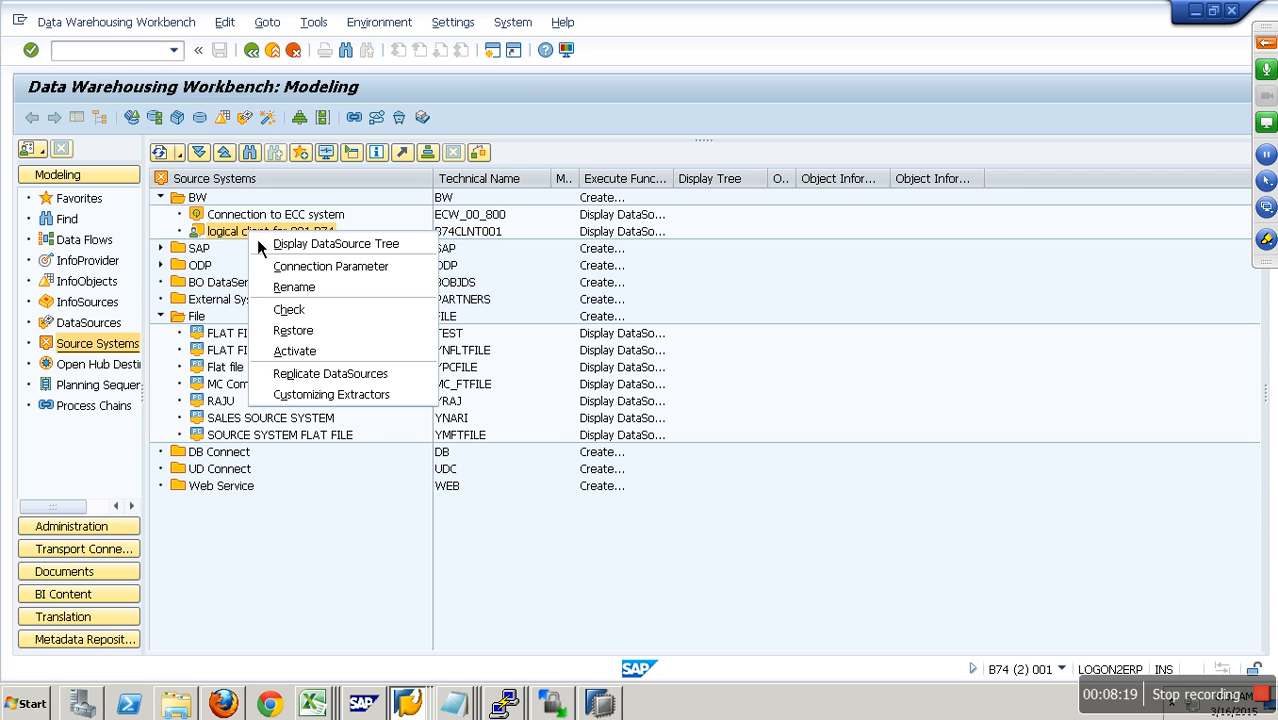
pyautogui.click(323, 349)
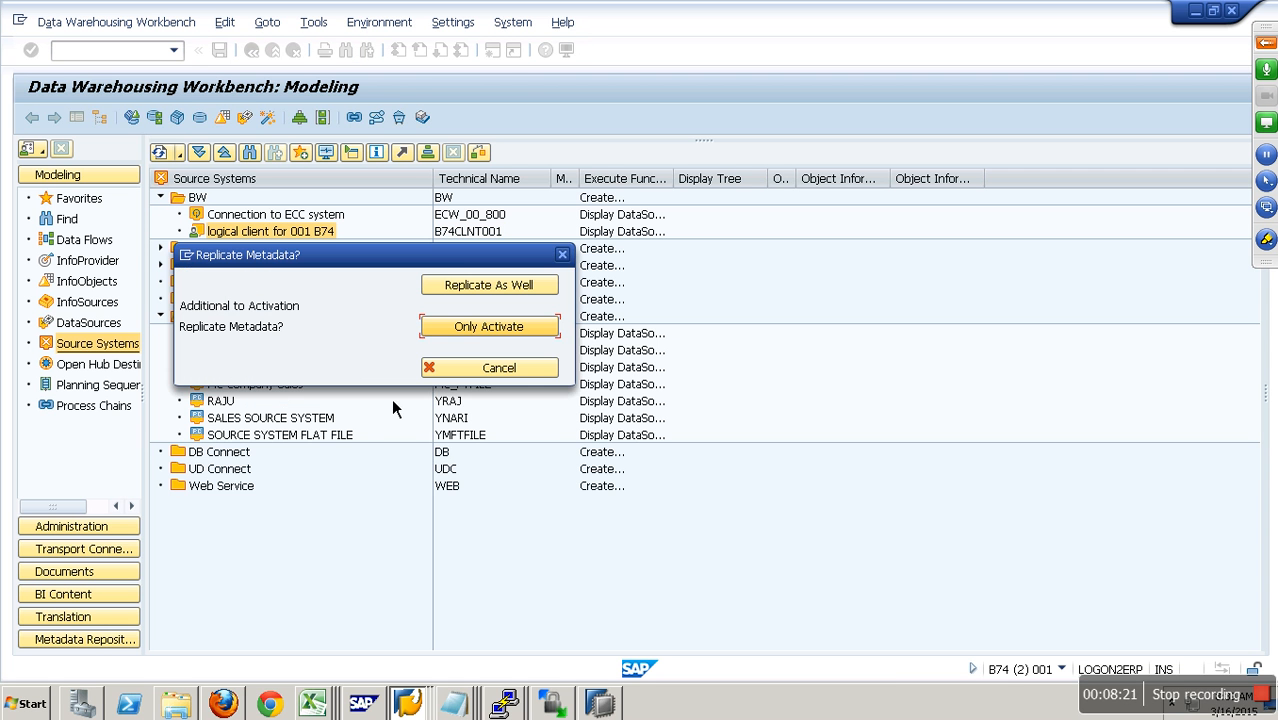
pyautogui.click(503, 329)
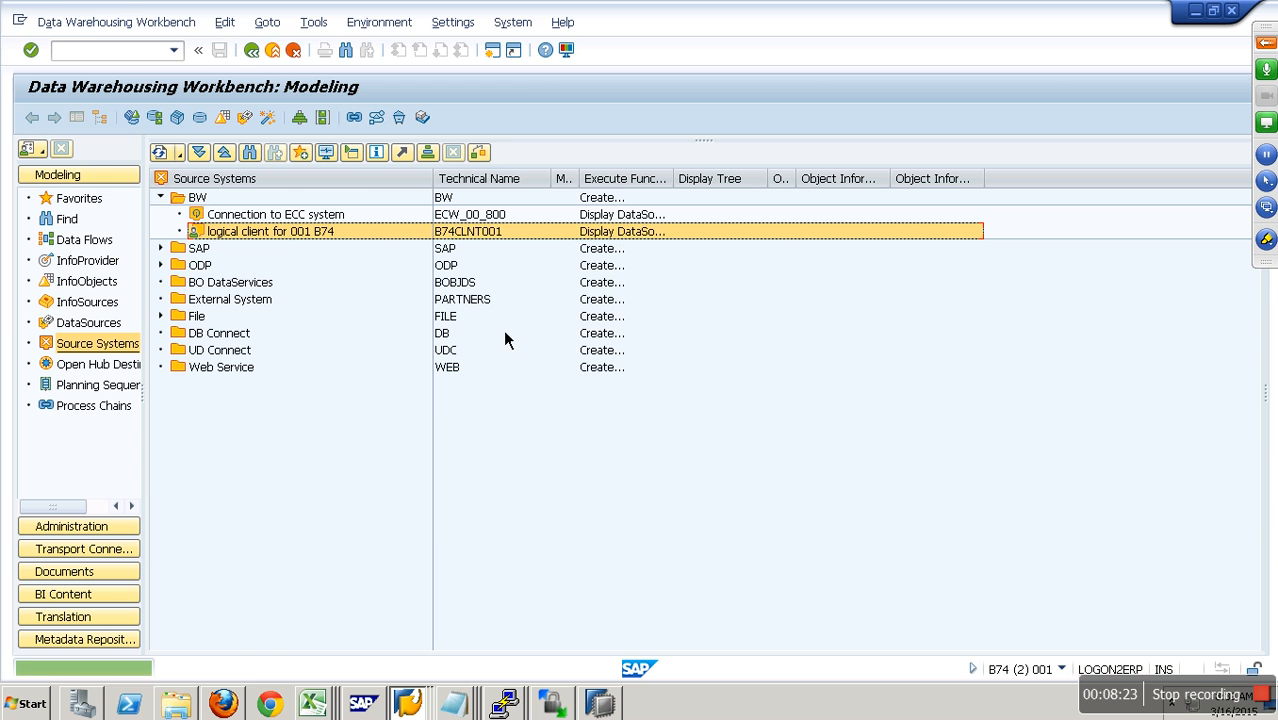
# - Switch to the session editing DataStore object ZZ_SALES, activate the object, and return to the modeling overview
pyautogui.click(418, 703)
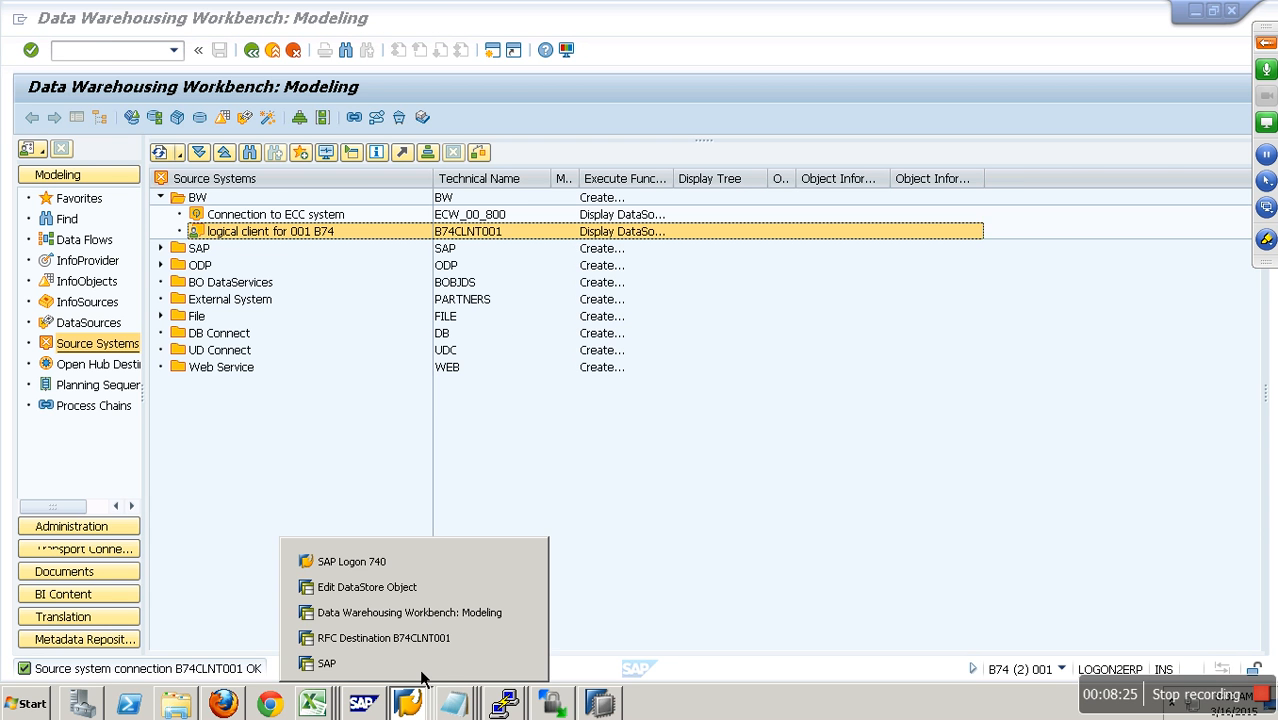
pyautogui.click(405, 588)
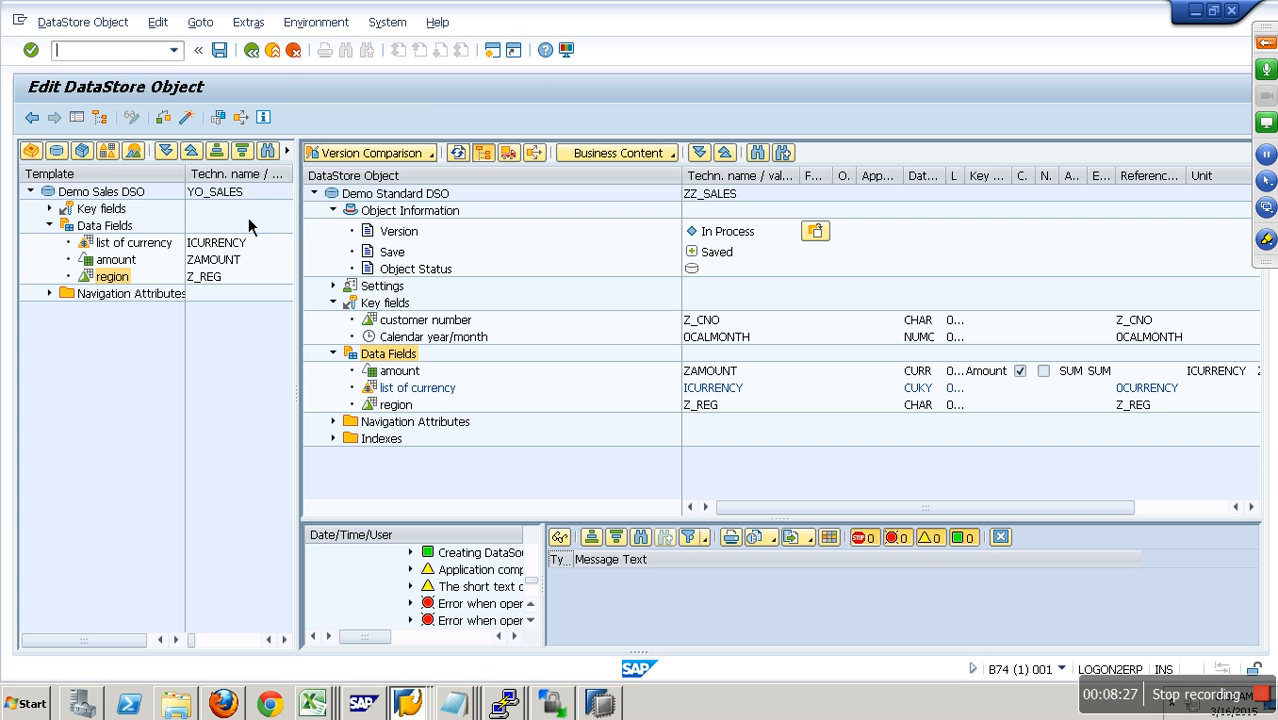
pyautogui.click(193, 123)
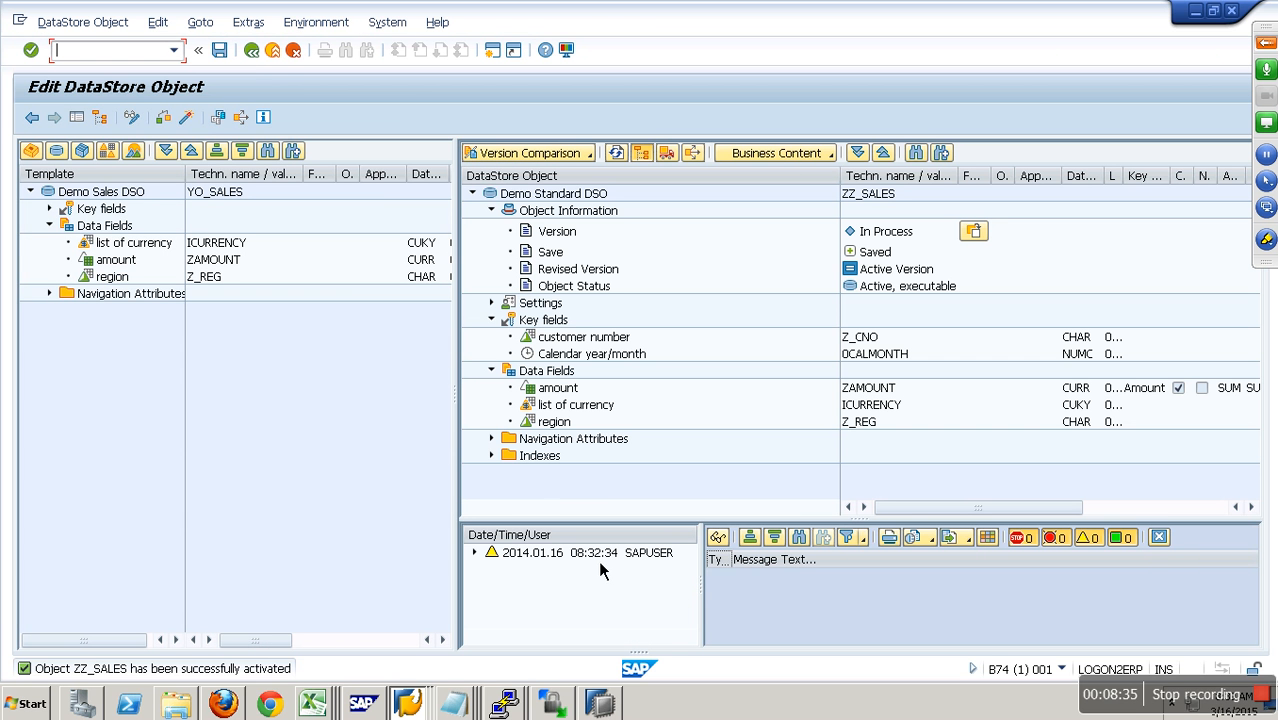
pyautogui.click(276, 54)
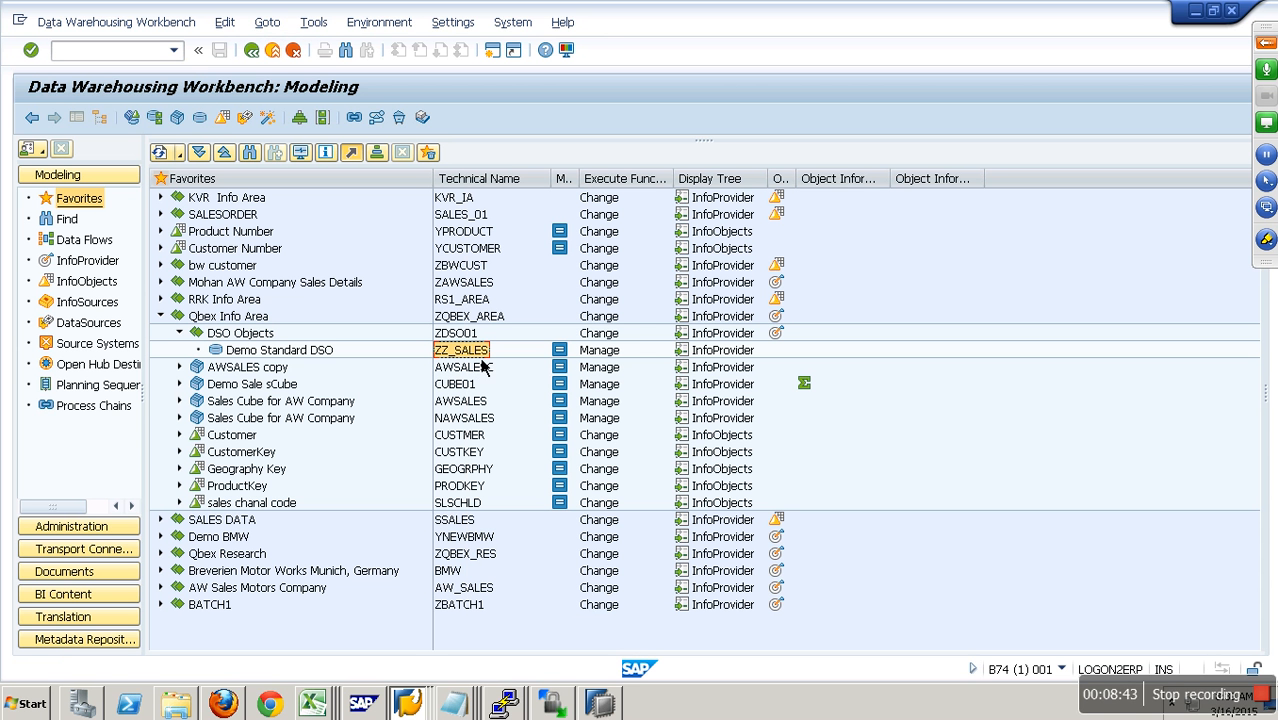
# - Switch to the local DSO Document workbook in Excel and copy the header row through the Set 1 record from the Sample Data sheet
pyautogui.moveTo(851, 13)
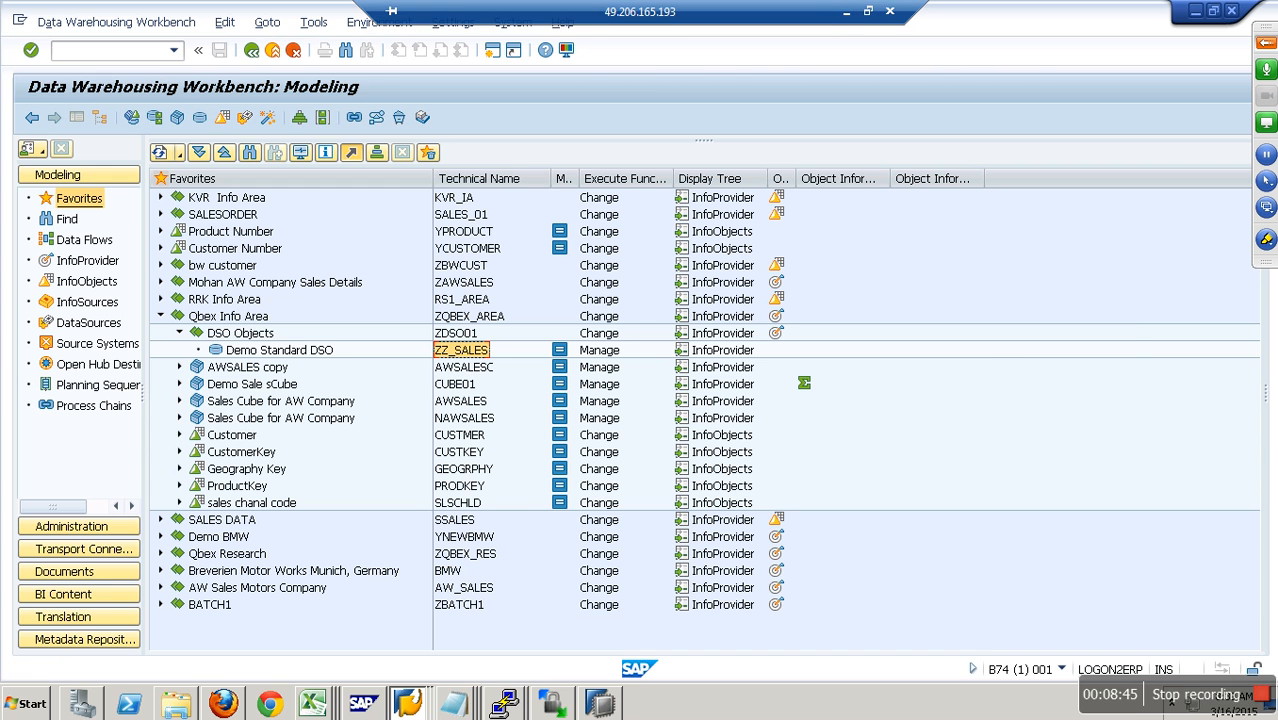
pyautogui.click(848, 12)
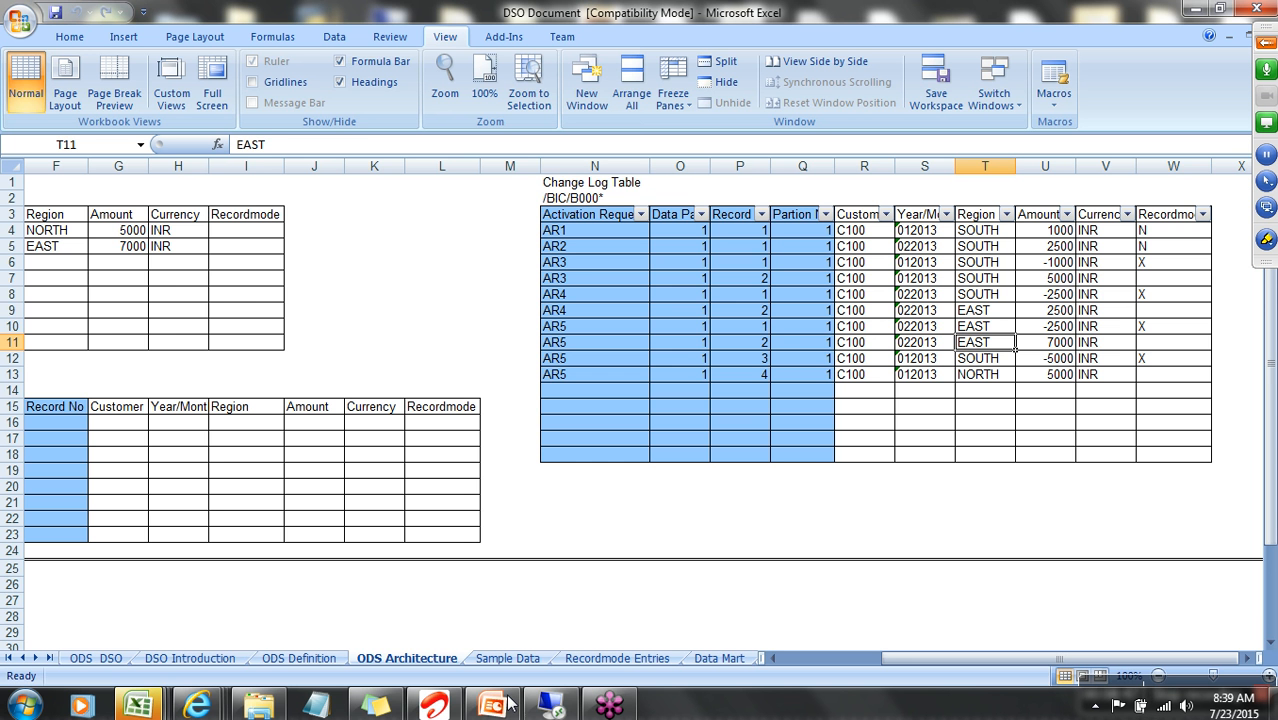
pyautogui.click(507, 658)
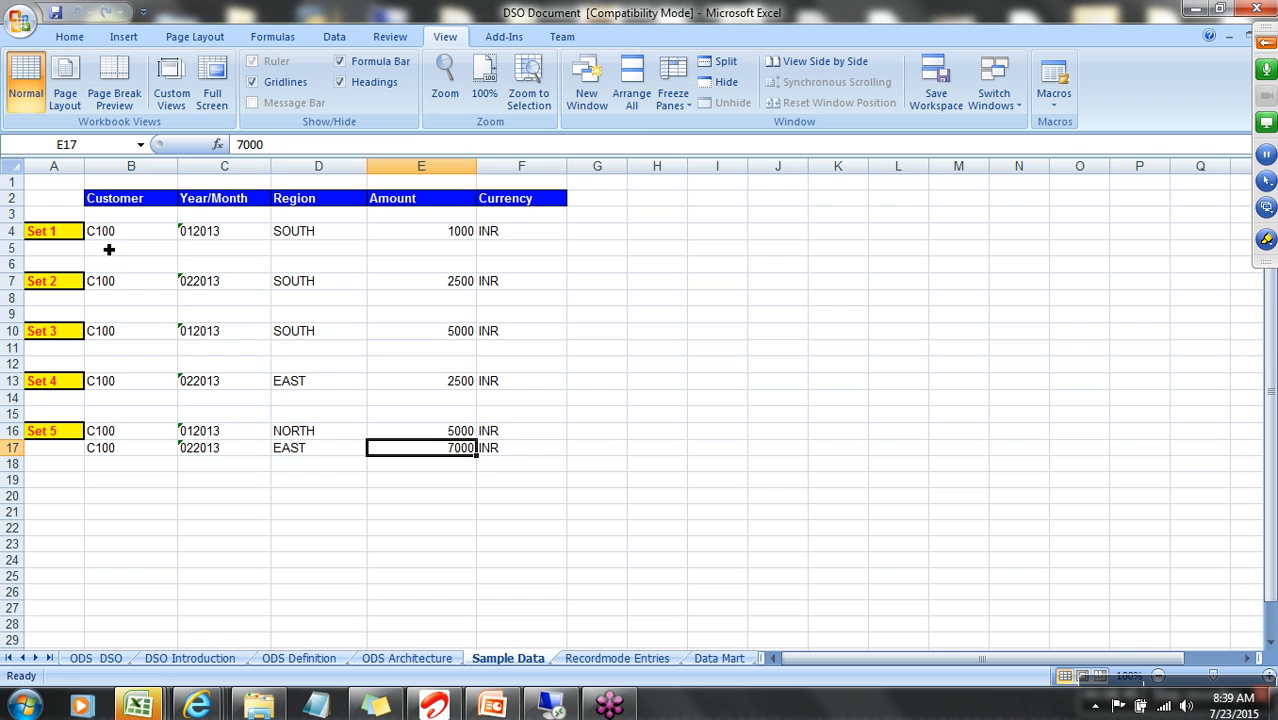
pyautogui.moveTo(113, 205); pyautogui.dragTo(525, 240)
pyautogui.hotkey('ctrl', 'c')
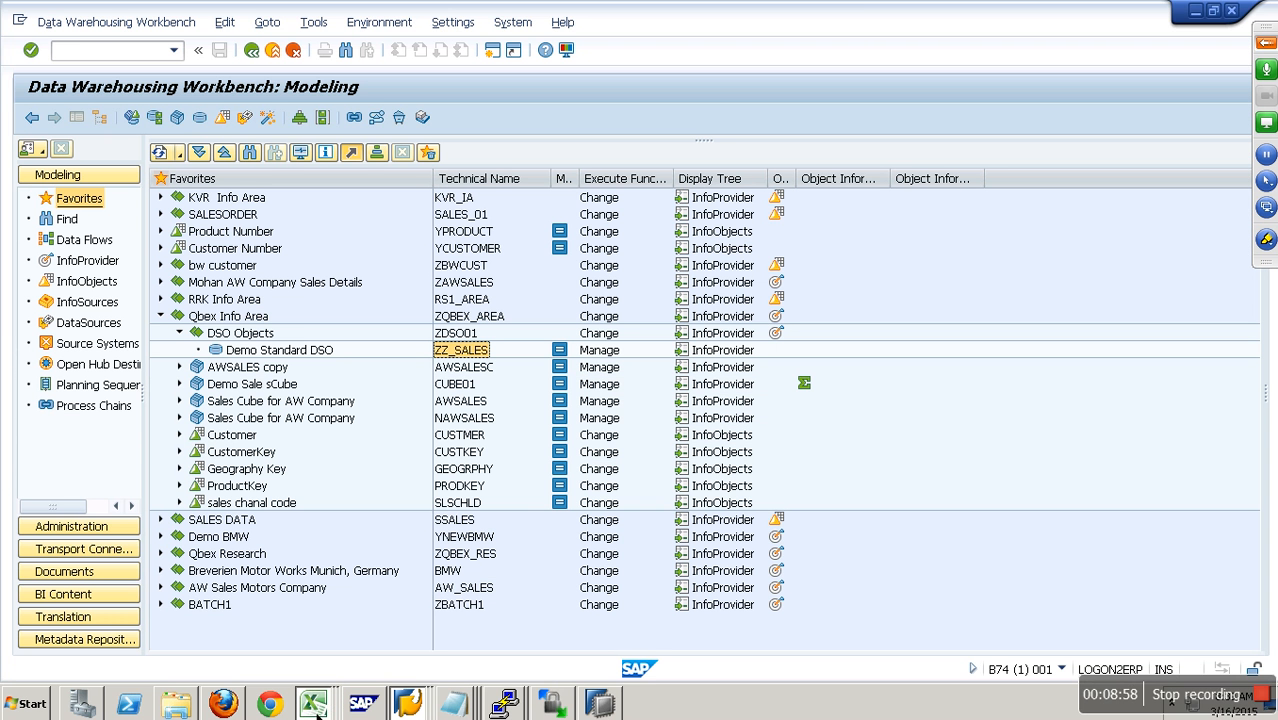
# - Switch to Excel on the remote desktop, create a blank workbook, and paste the copied sample data at cell A1
pyautogui.moveTo(313, 705)
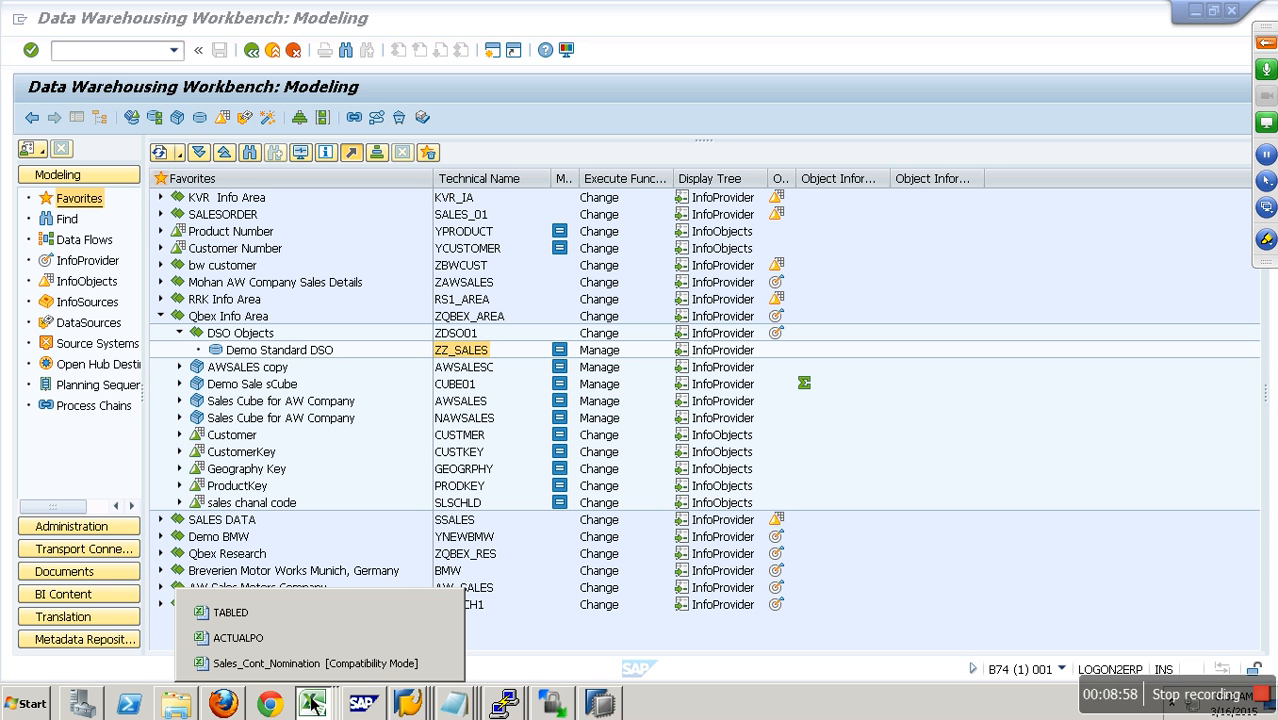
pyautogui.click(305, 612)
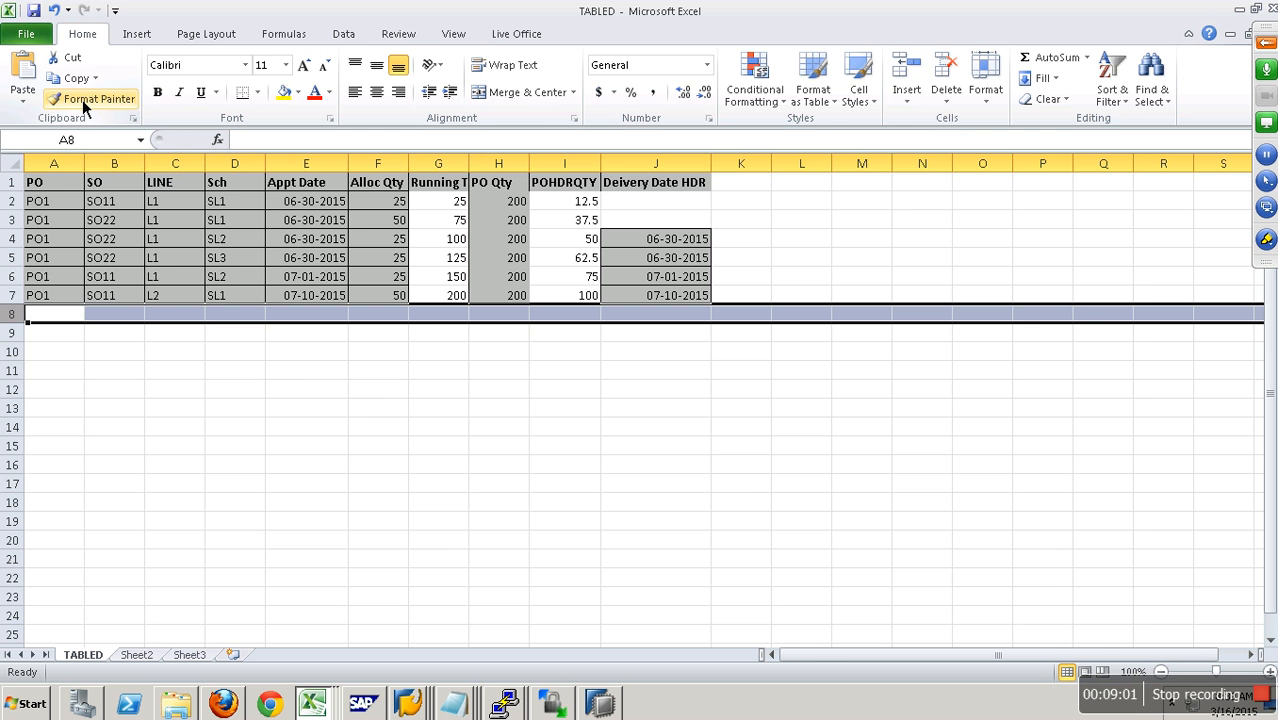
pyautogui.click(26, 34)
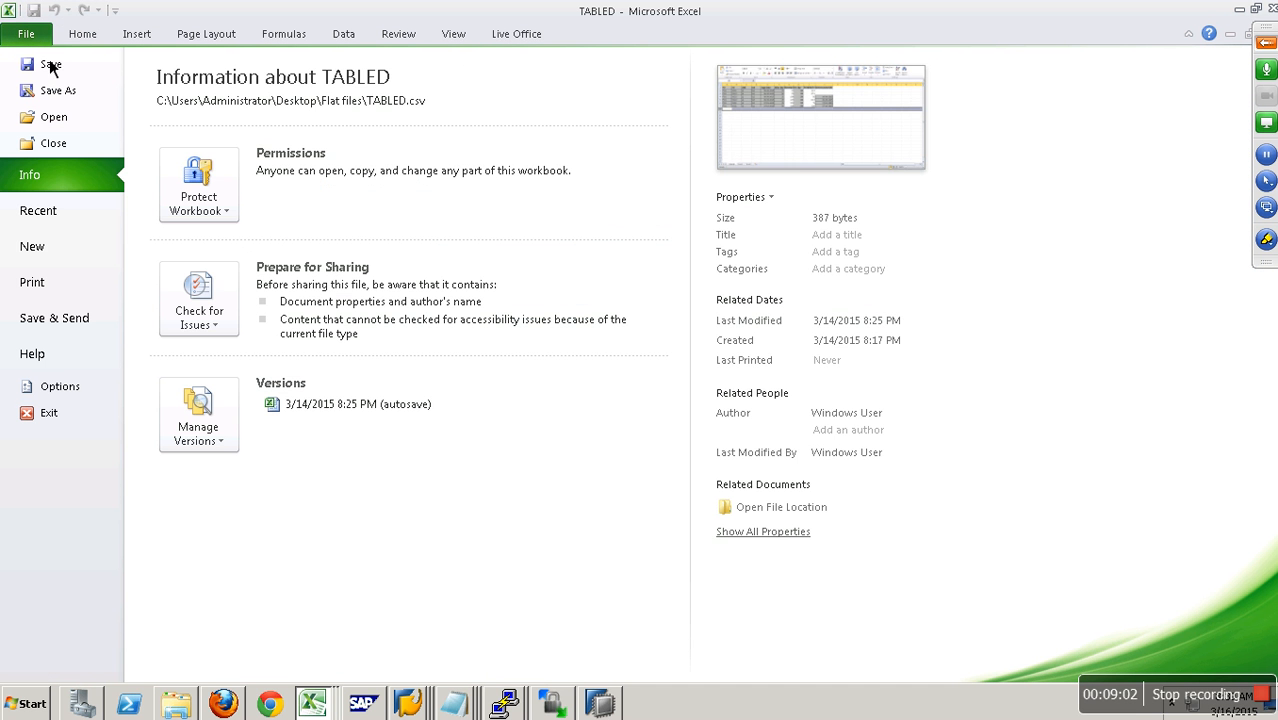
pyautogui.click(40, 246)
pyautogui.doubleClick(184, 188)
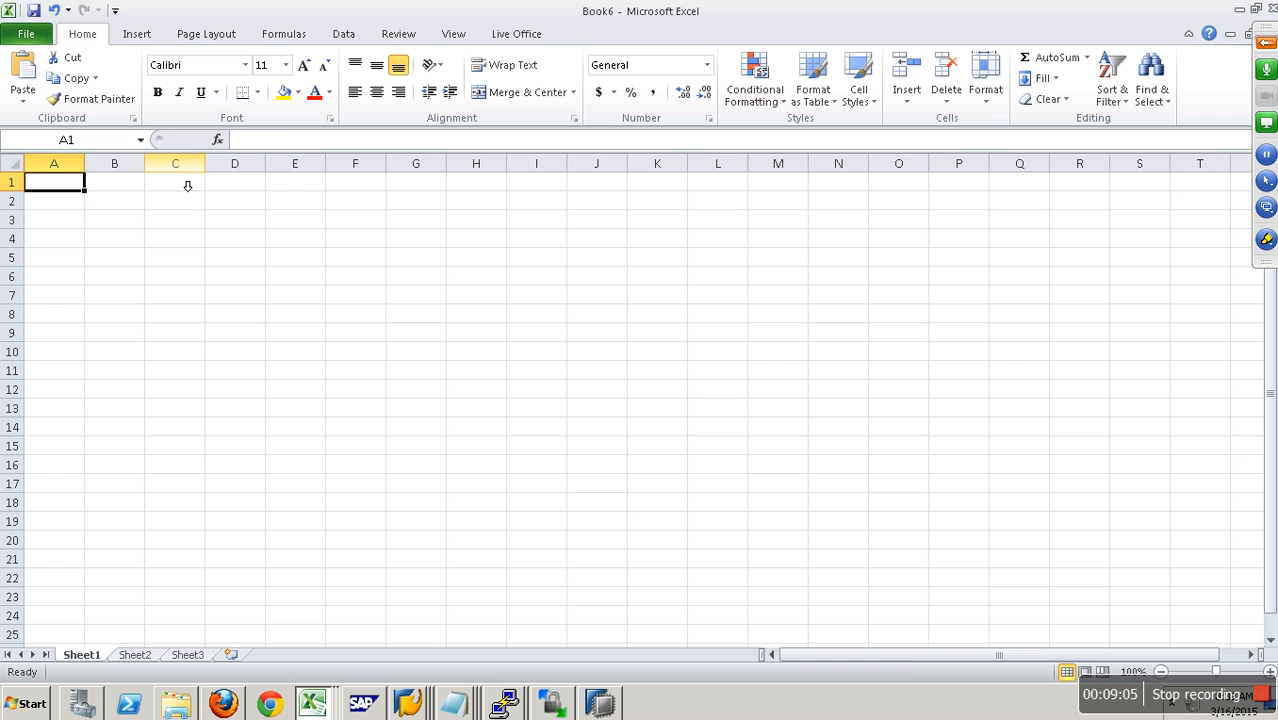
pyautogui.hotkey('ctrl', 'v')
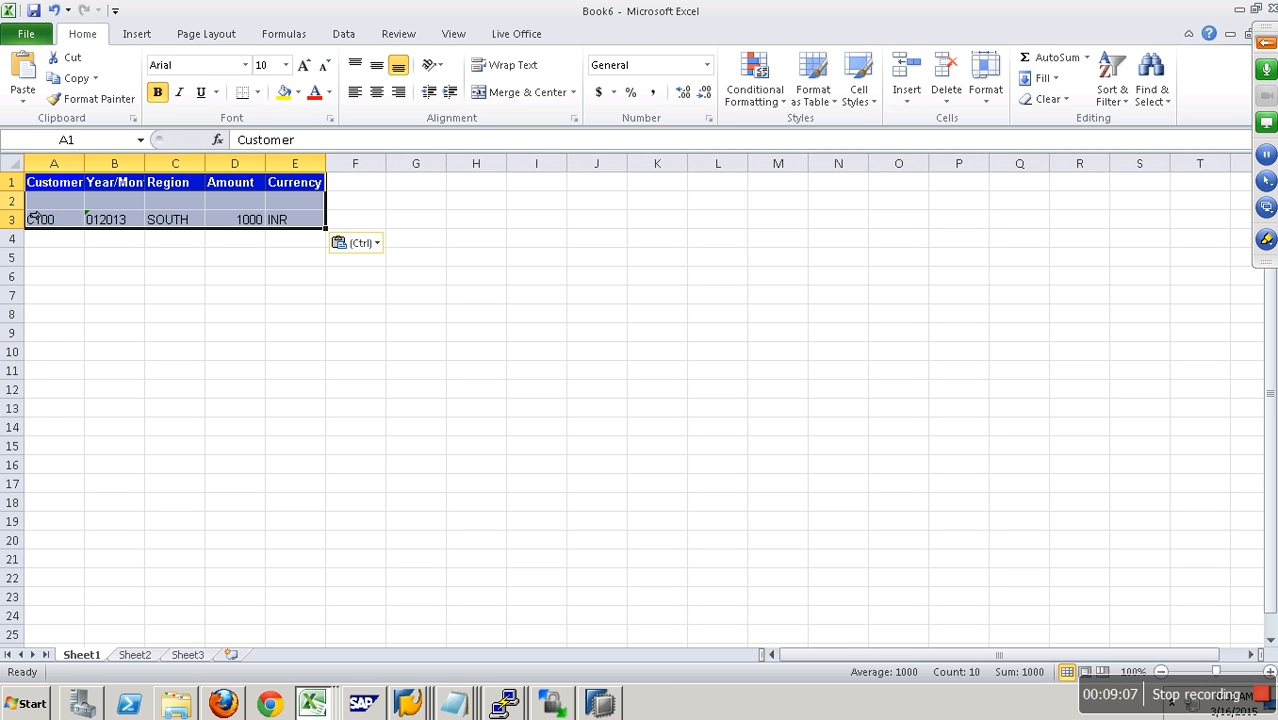
# - Delete the empty row 2 between the headers and the C100 record
pyautogui.click(14, 201)
pyautogui.rightClick(21, 199)
pyautogui.click(95, 341)
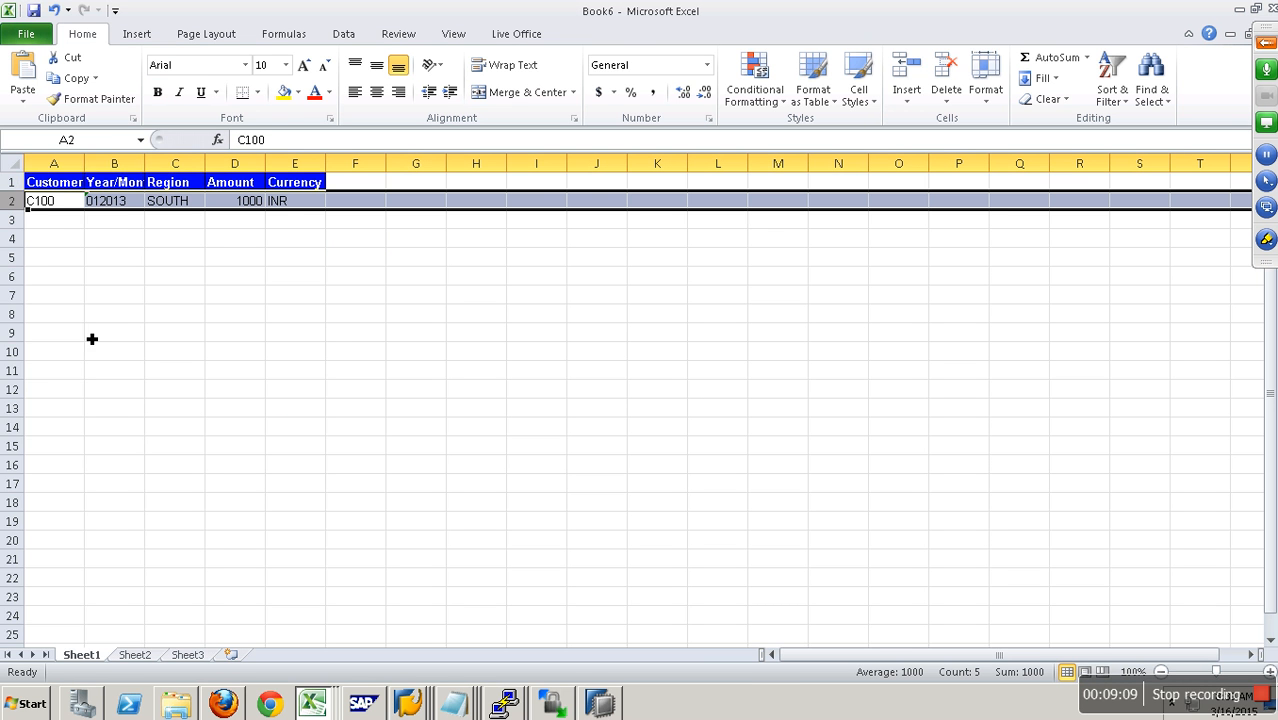
pyautogui.click(301, 206)
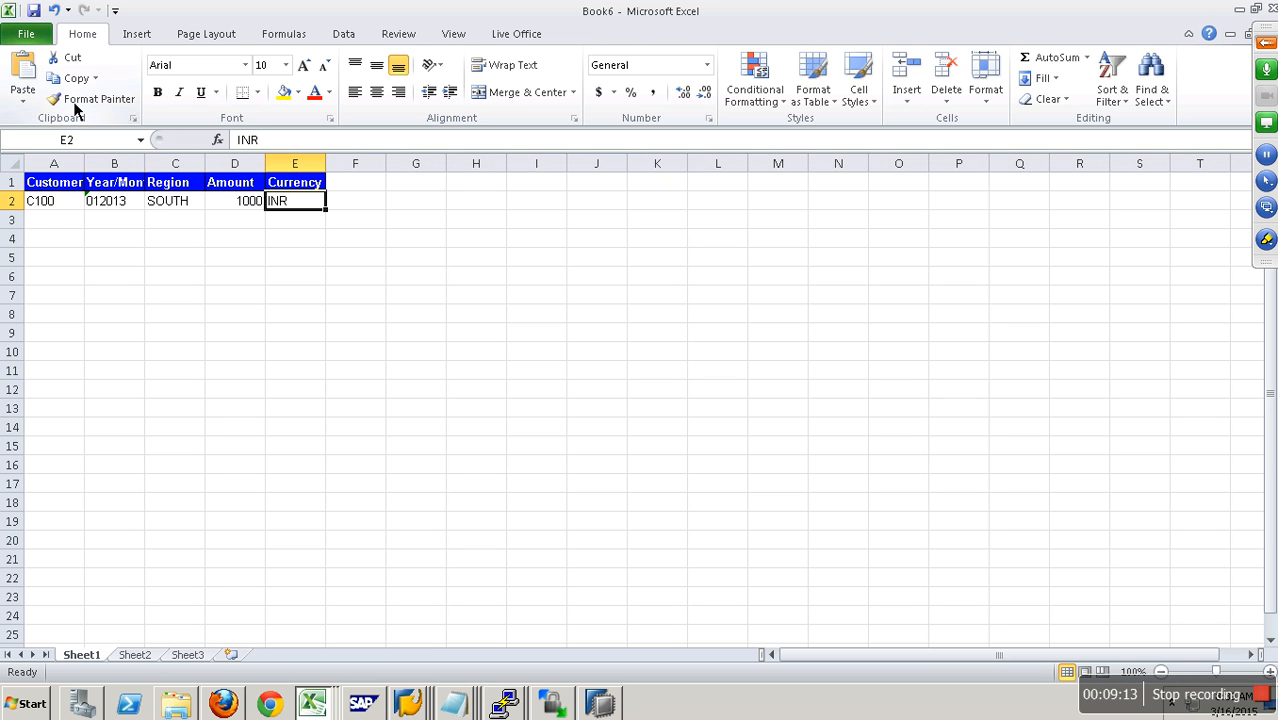
# - Start saving the new workbook and set the Flat files folder on the Desktop as its location
pyautogui.hotkey('ctrl', 's')
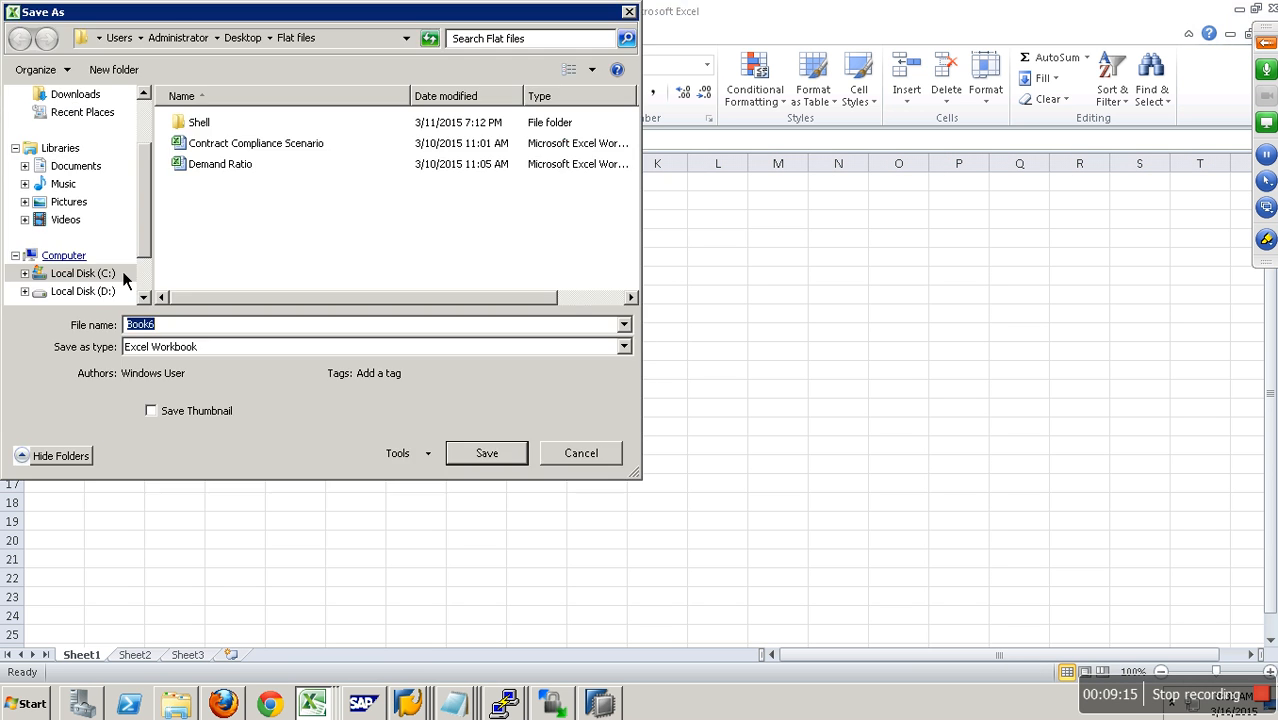
pyautogui.scroll(2, 131, 143)
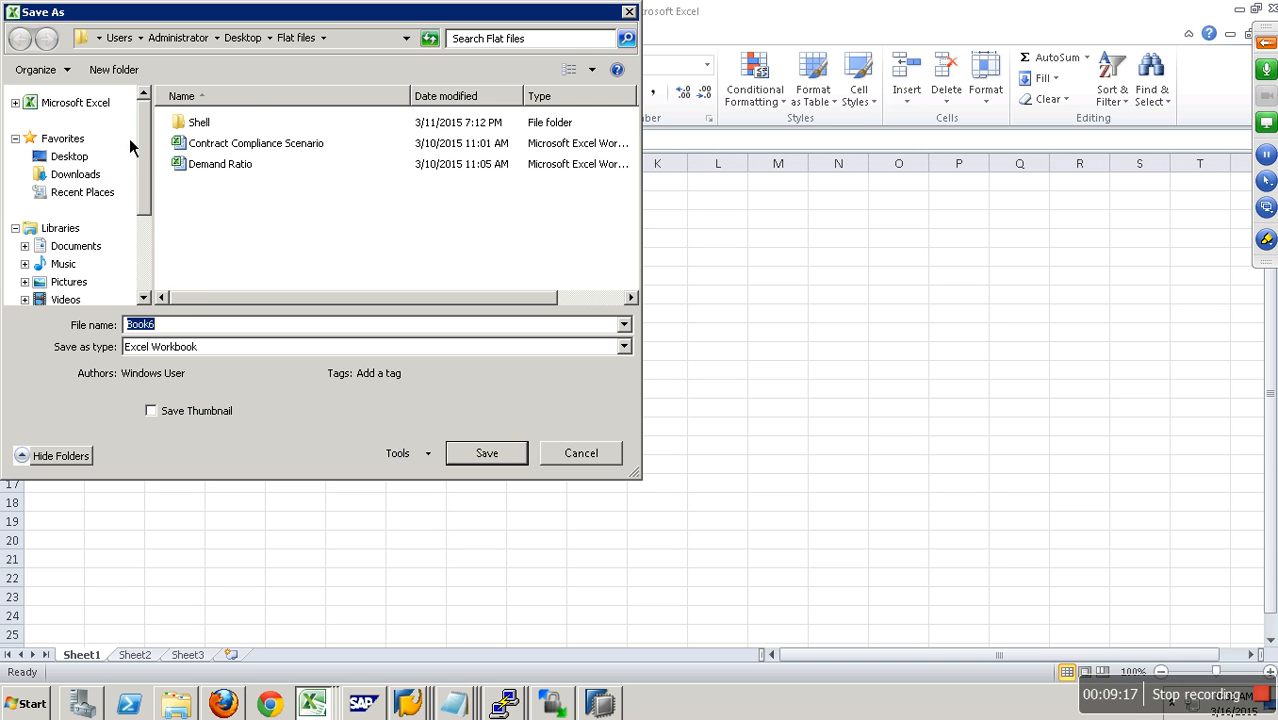
pyautogui.click(69, 156)
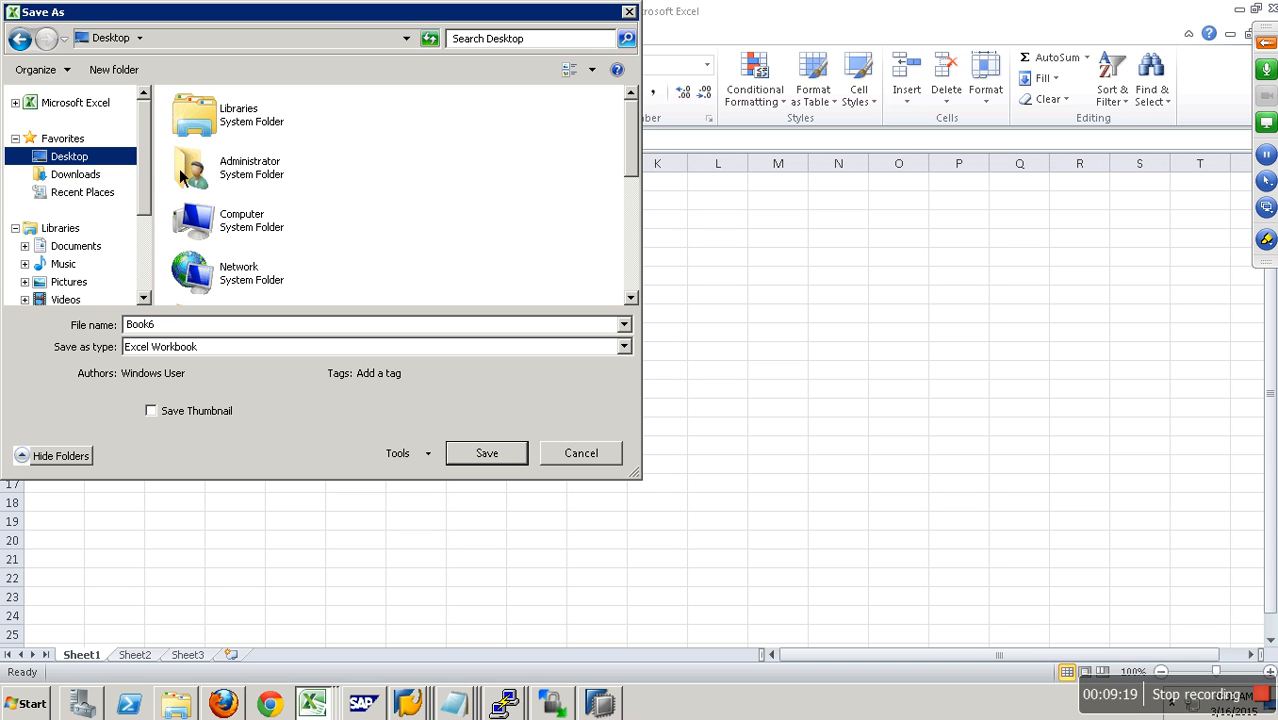
pyautogui.click(264, 235)
pyautogui.press('f')
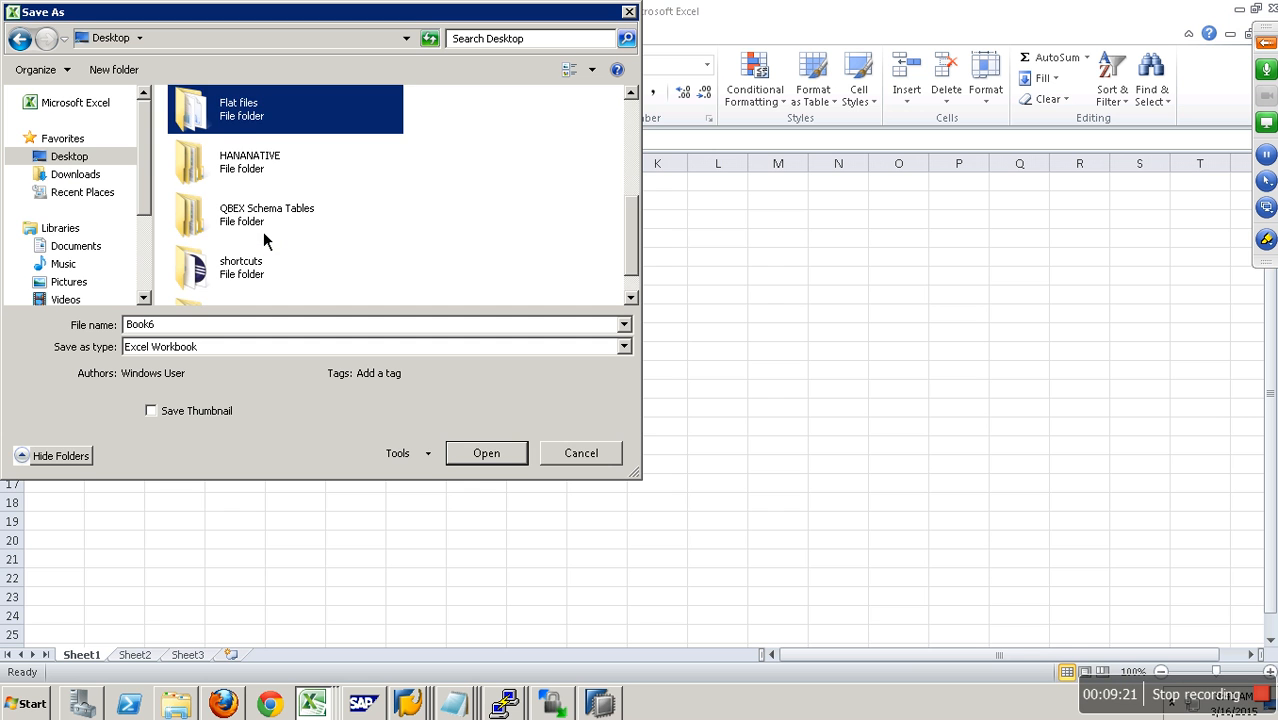
pyautogui.press('Return')
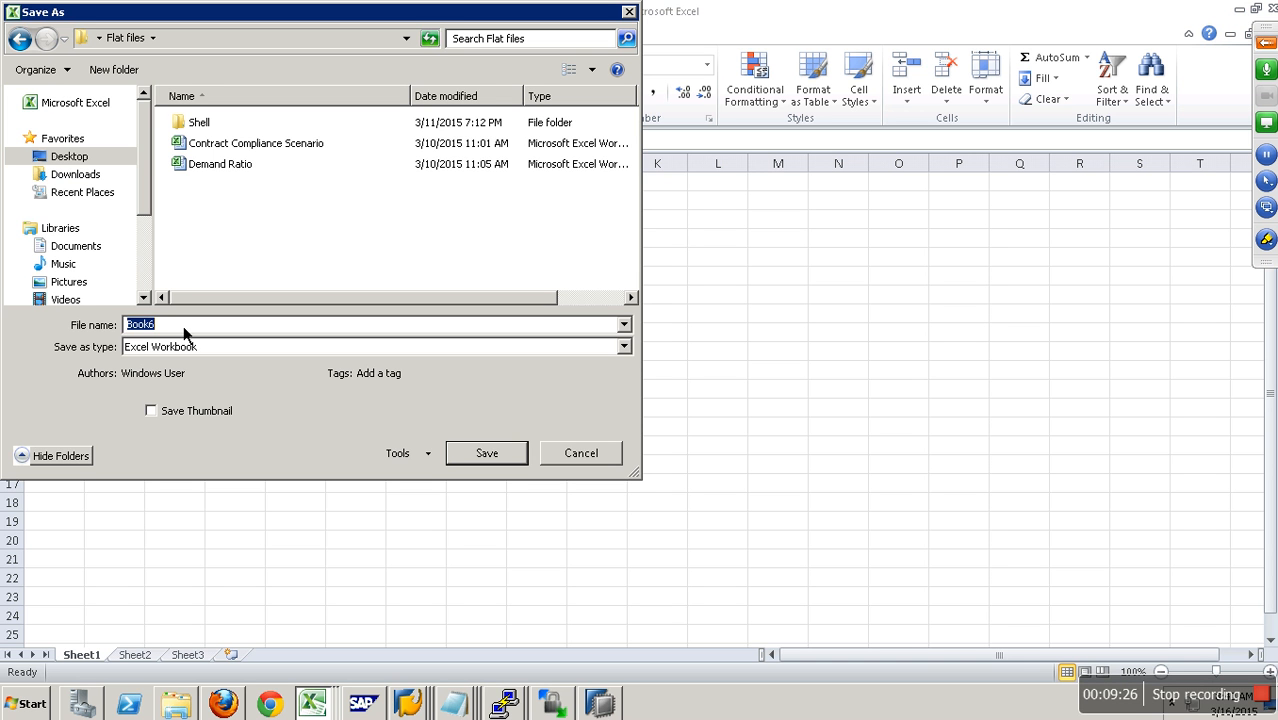
# - Save only the active sheet as a CSV file named DSODataFile, accepting the format prompts
pyautogui.write('DSODataFile')
pyautogui.click(176, 347)
pyautogui.press('c')
pyautogui.press('Return')
pyautogui.click(482, 434)
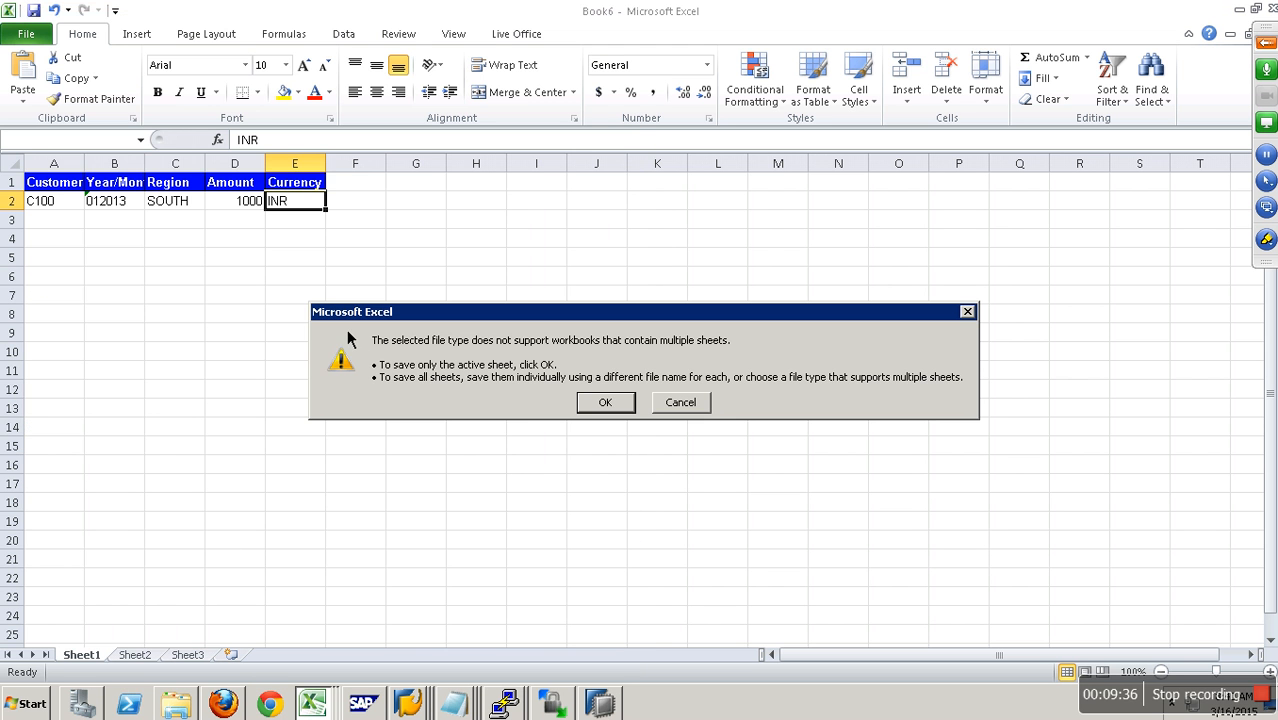
pyautogui.click(610, 418)
pyautogui.click(551, 412)
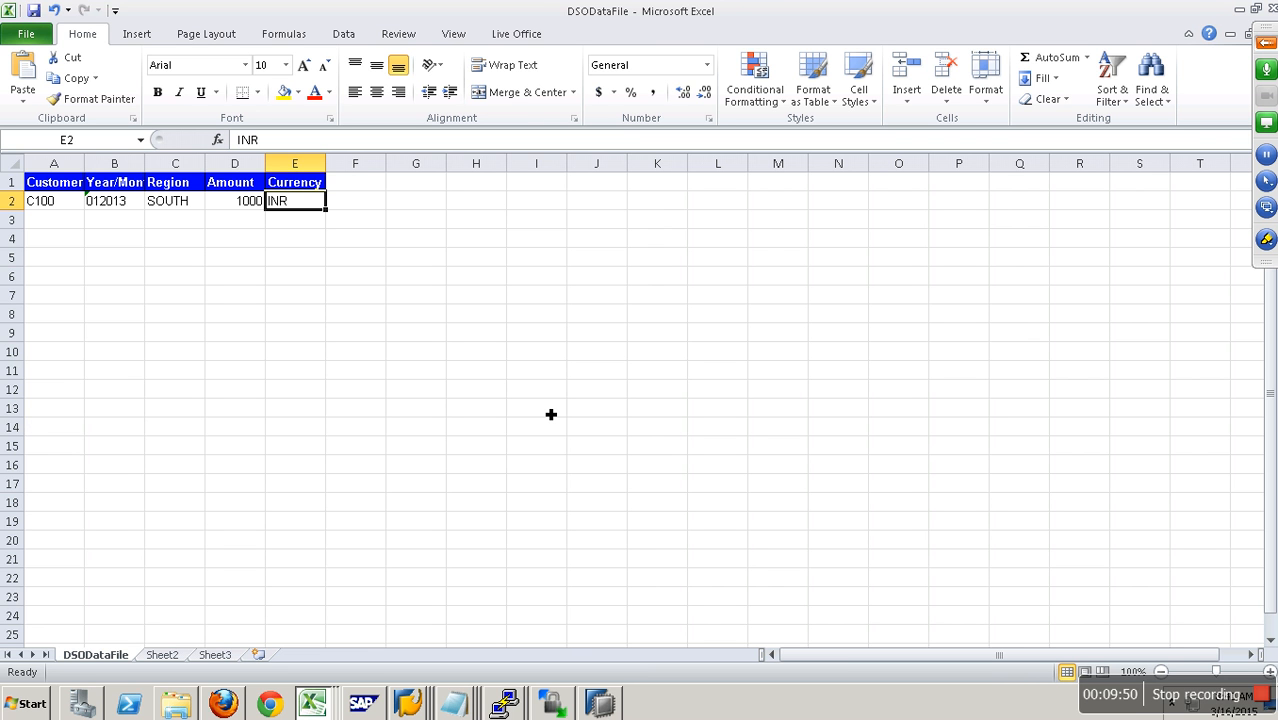
# - Switch back to the Data Warehousing Workbench session in SAP and display the DataSources of flat file system YPCFILE
pyautogui.click(407, 703)
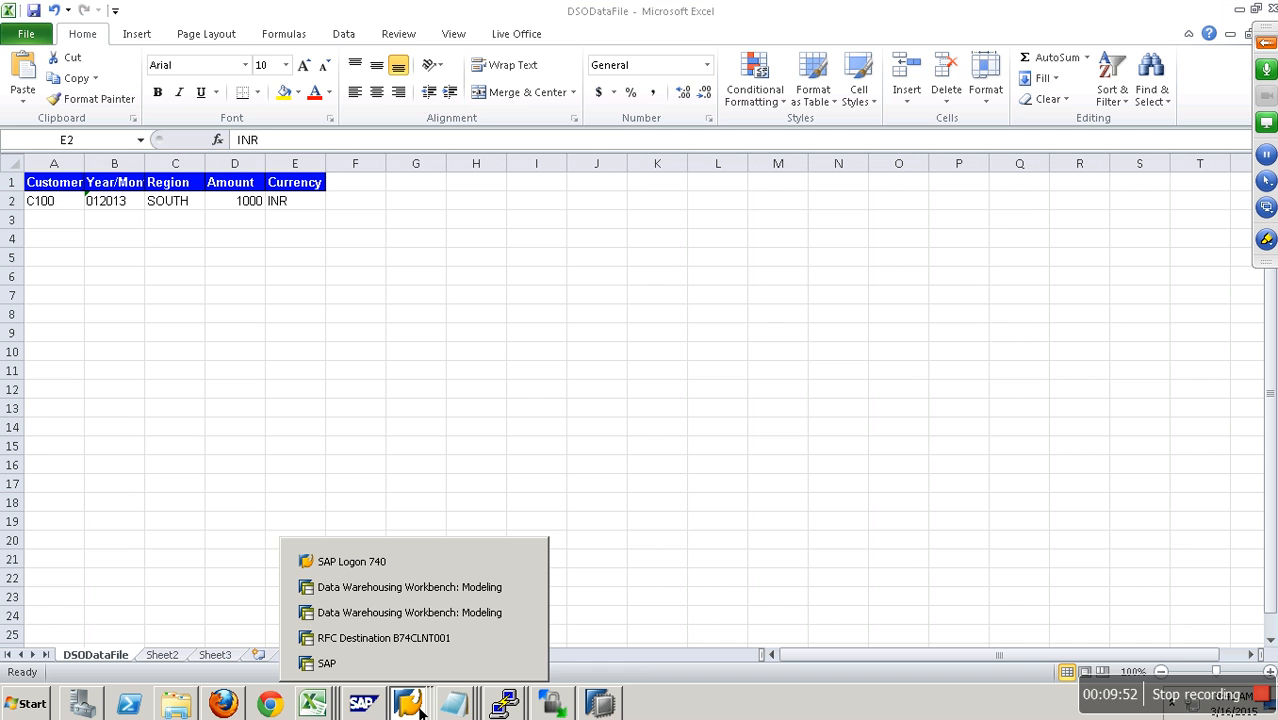
pyautogui.click(412, 611)
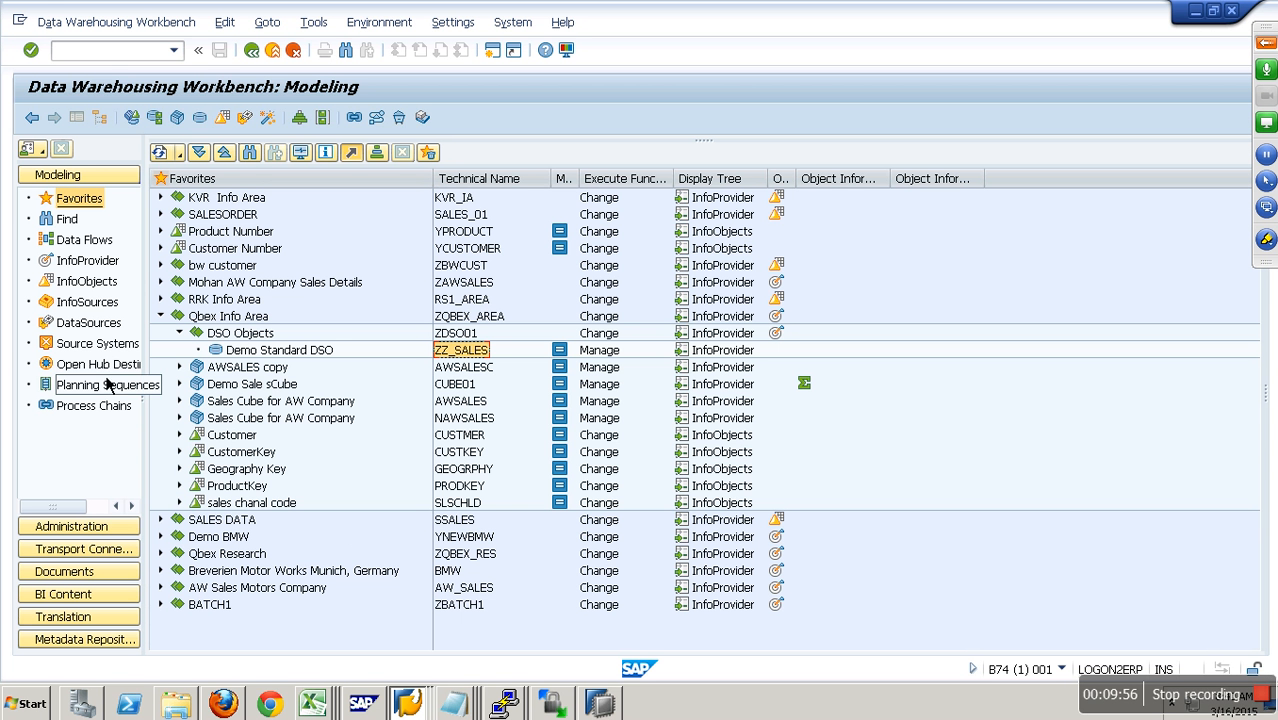
pyautogui.click(100, 326)
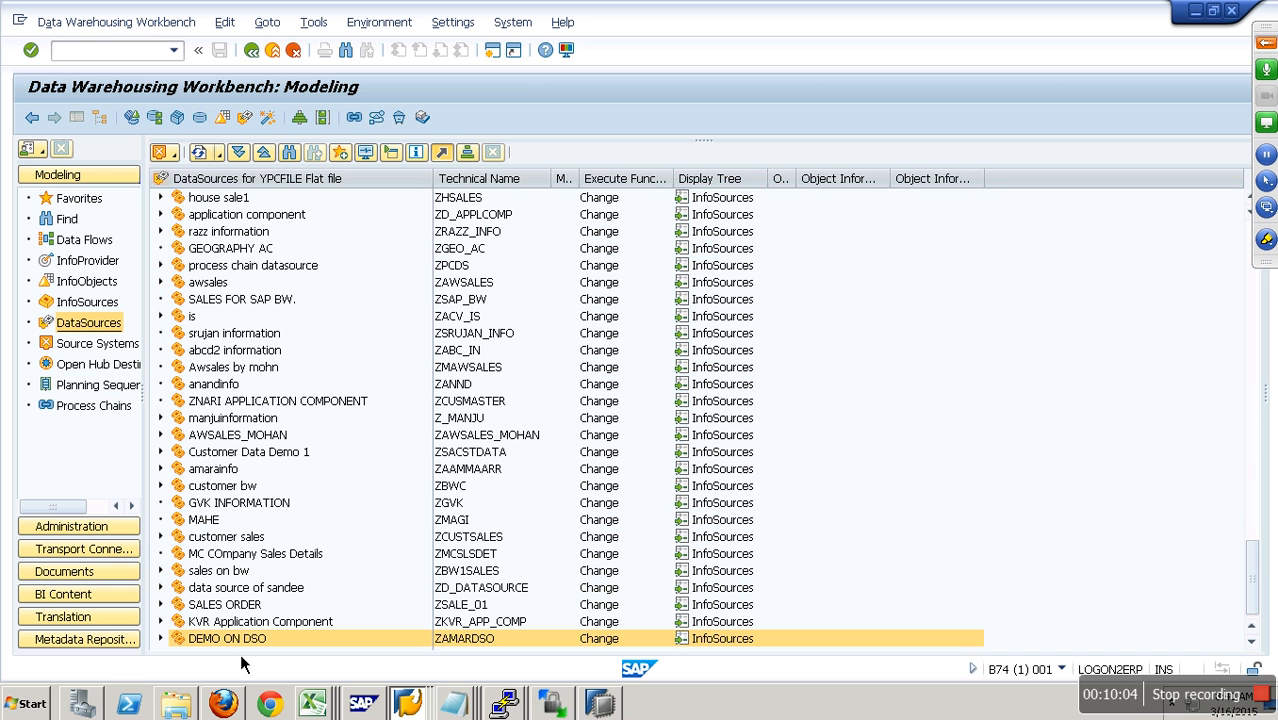
pyautogui.click(174, 156)
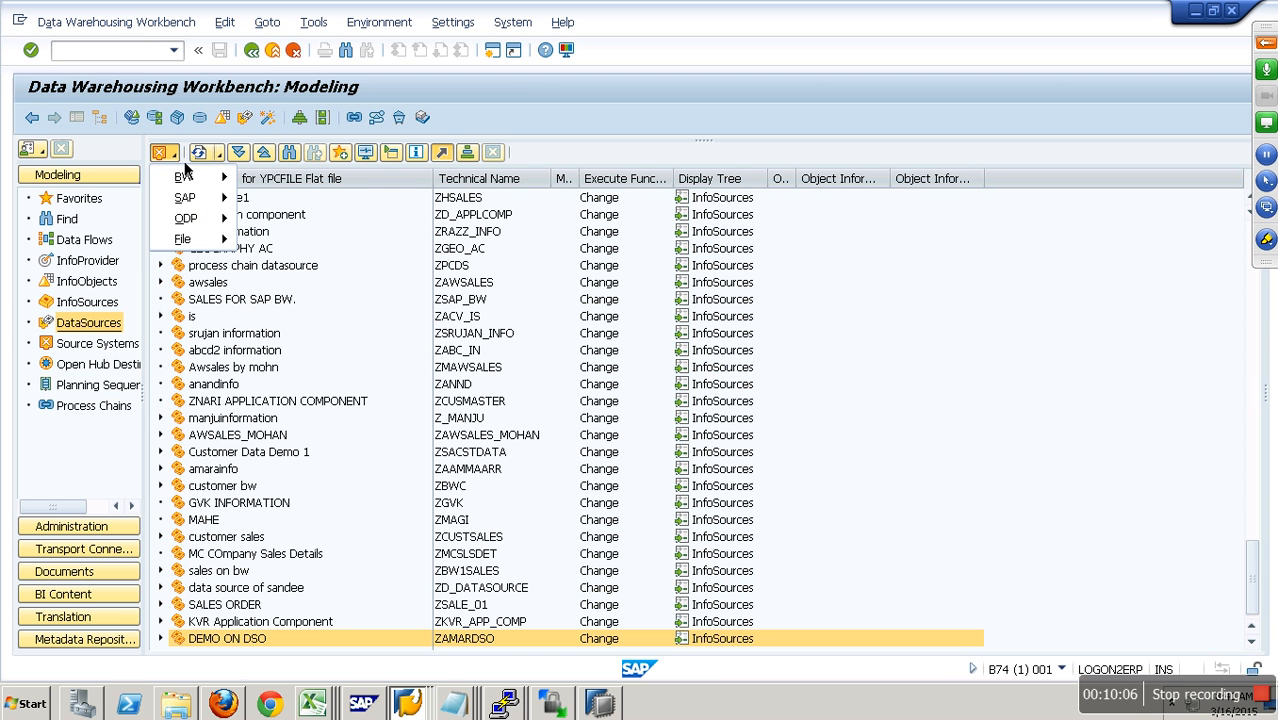
pyautogui.press('Escape')
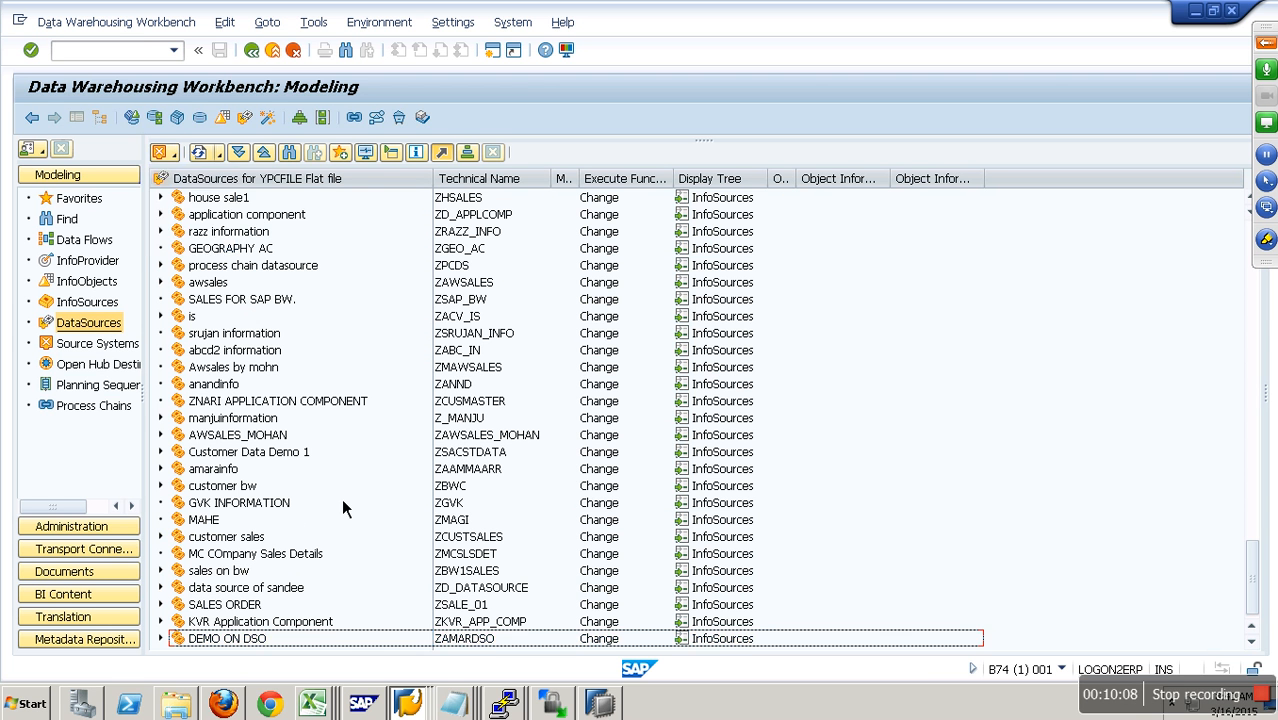
# - Create DataSource ZDS_DSO with data type Transaction Data under application component ZMAGI for source system YPCFILE
pyautogui.rightClick(240, 524)
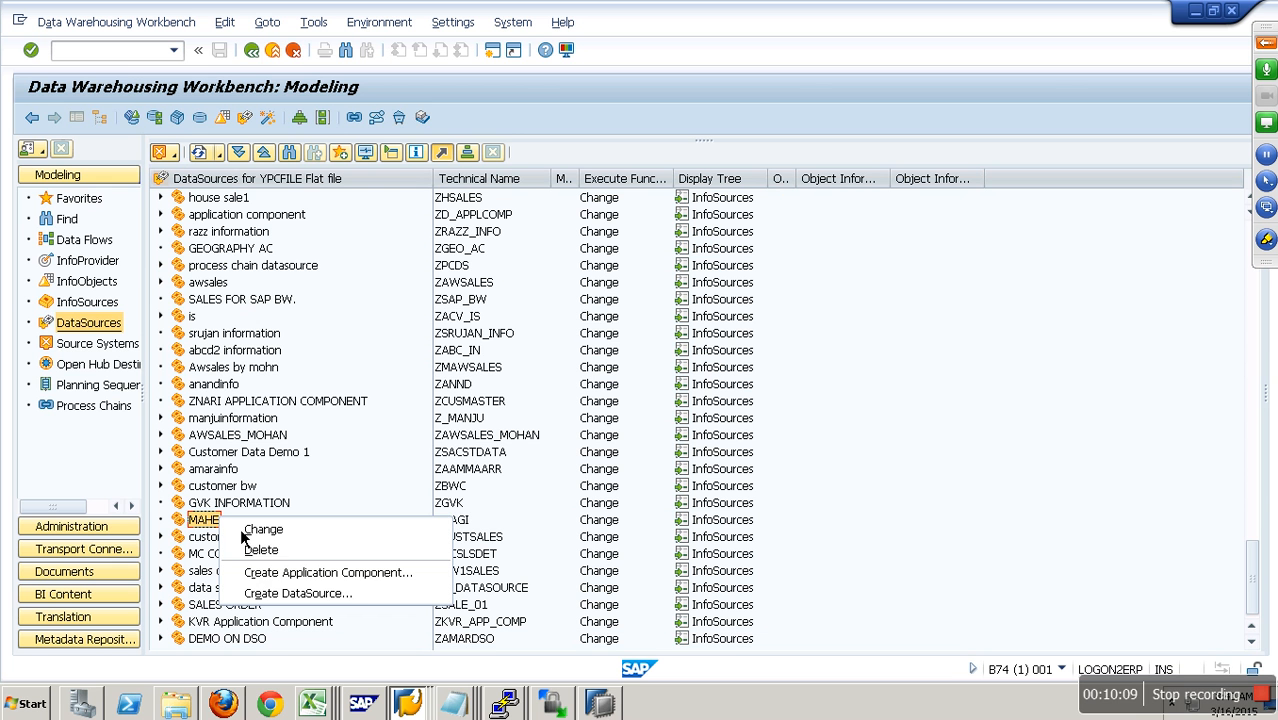
pyautogui.click(330, 595)
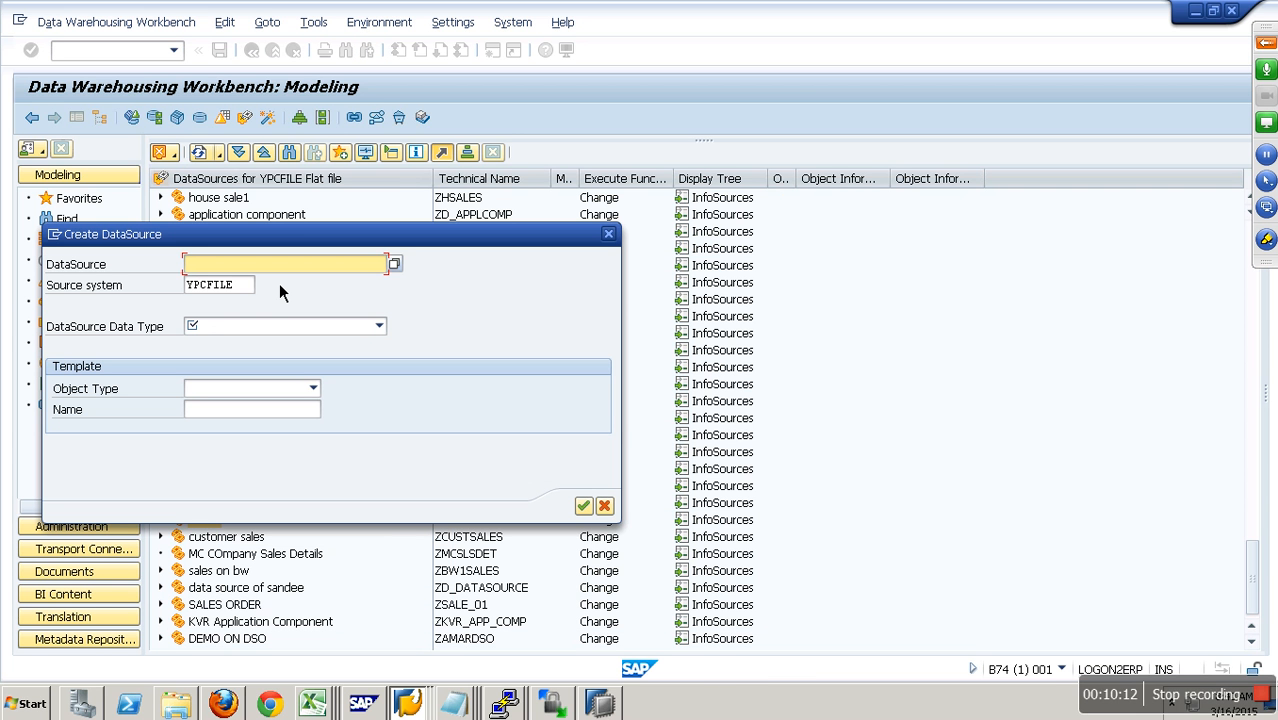
pyautogui.write('zds_dso')
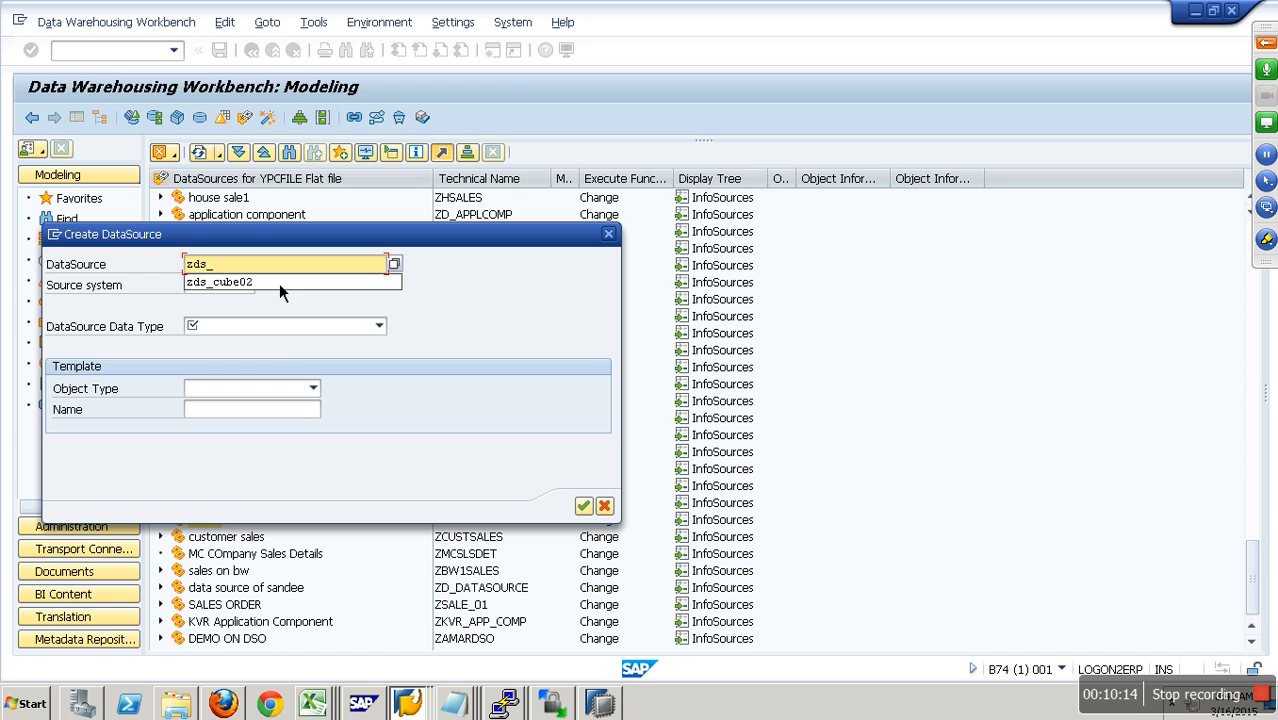
pyautogui.click(290, 330)
pyautogui.click(271, 345)
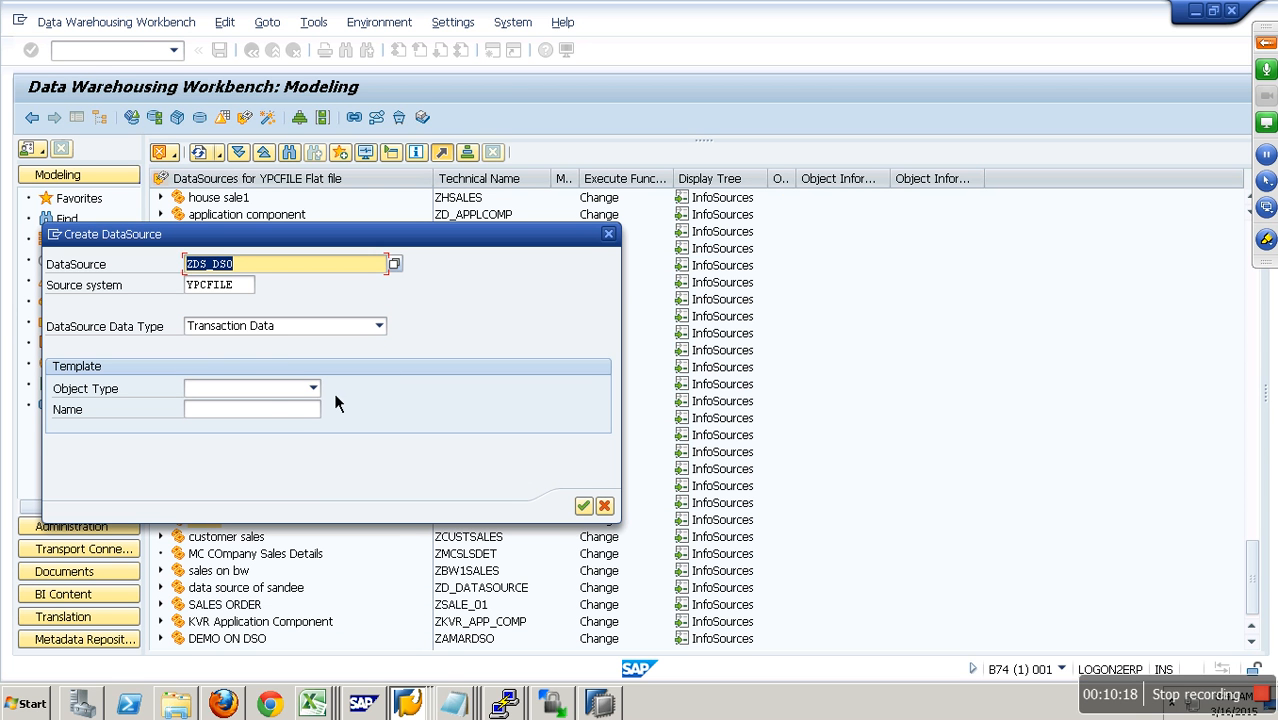
pyautogui.click(581, 506)
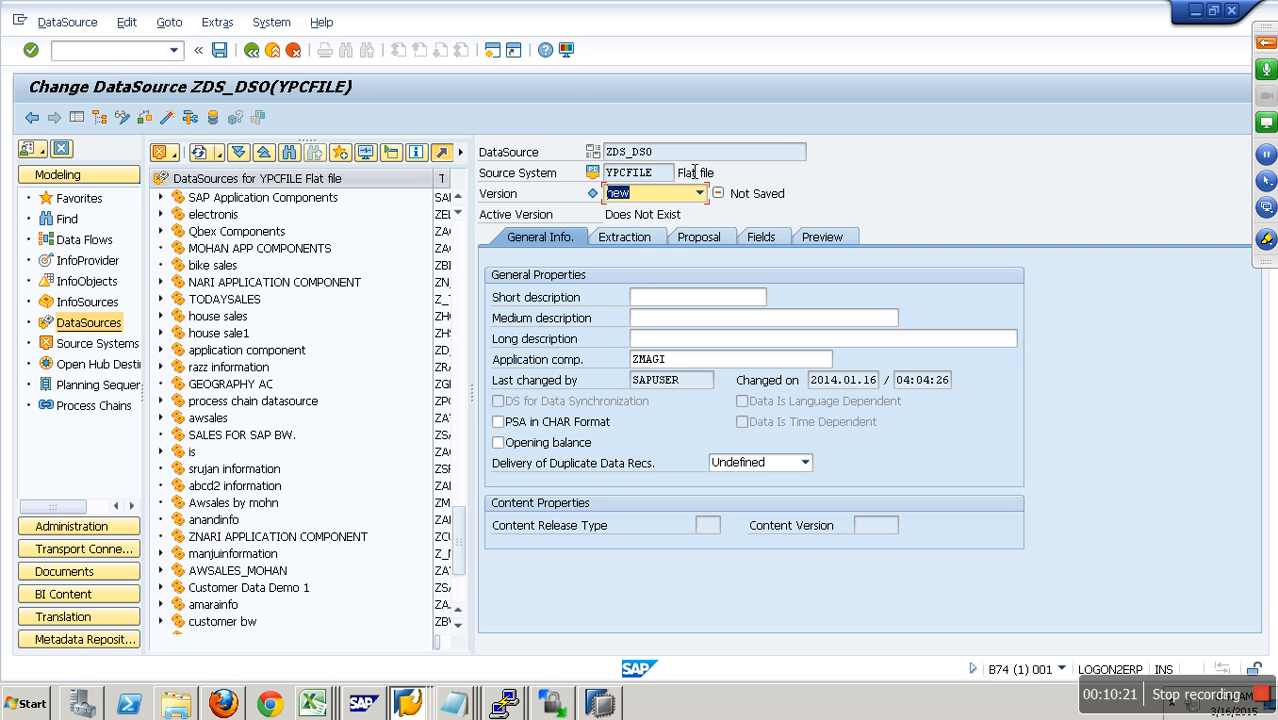
# - Copy the DataSource name ZDS_DSO into its short, medium and long descriptions
pyautogui.click(612, 155)
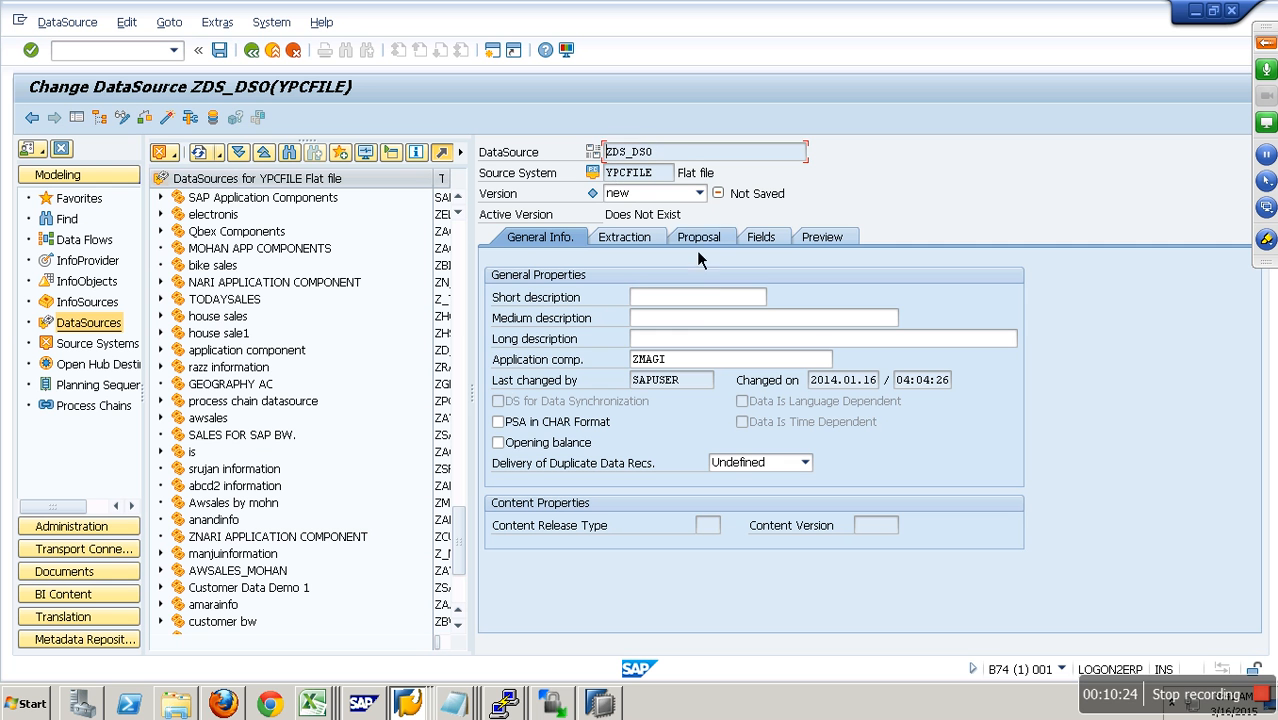
pyautogui.click(705, 296)
pyautogui.write('ZDS_DS0')
pyautogui.click(702, 322)
pyautogui.write('ZDS_DS0')
pyautogui.click(690, 344)
pyautogui.write('ZDS_DS0')
# - In the extraction settings, choose DSODataFile.csv from the Flat files folder as the file to load
pyautogui.click(649, 244)
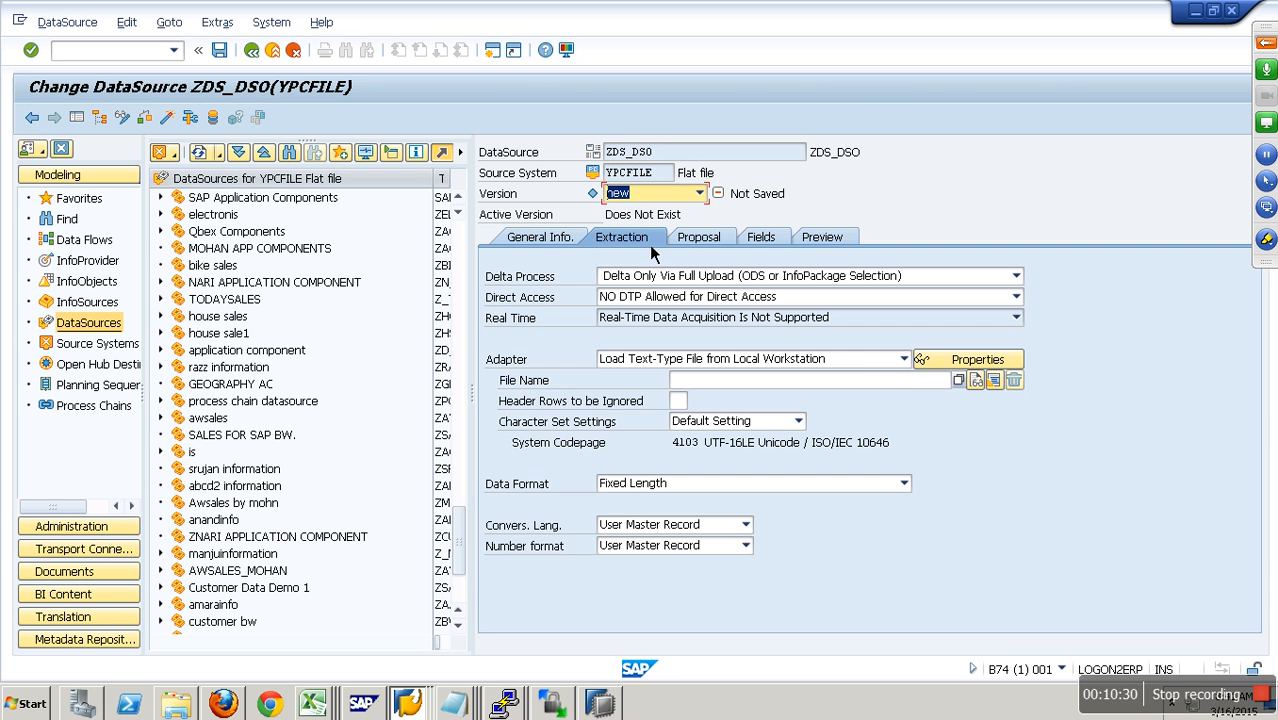
pyautogui.click(972, 383)
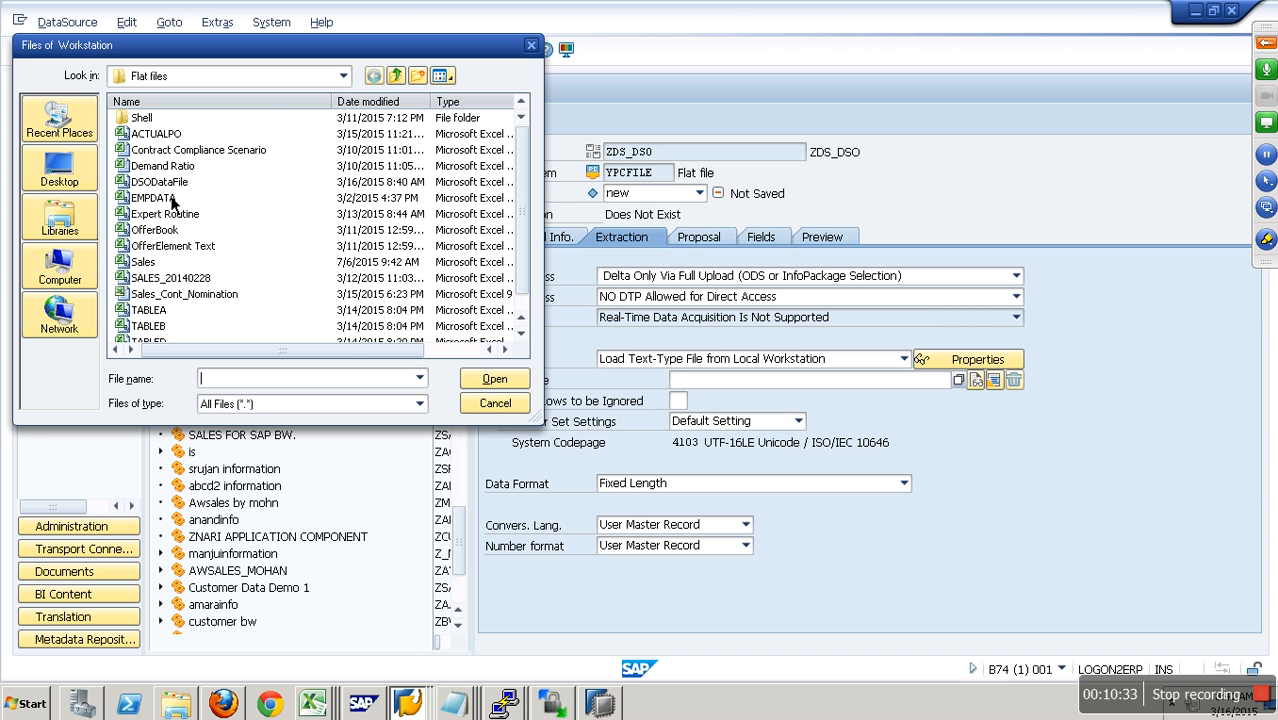
pyautogui.doubleClick(172, 188)
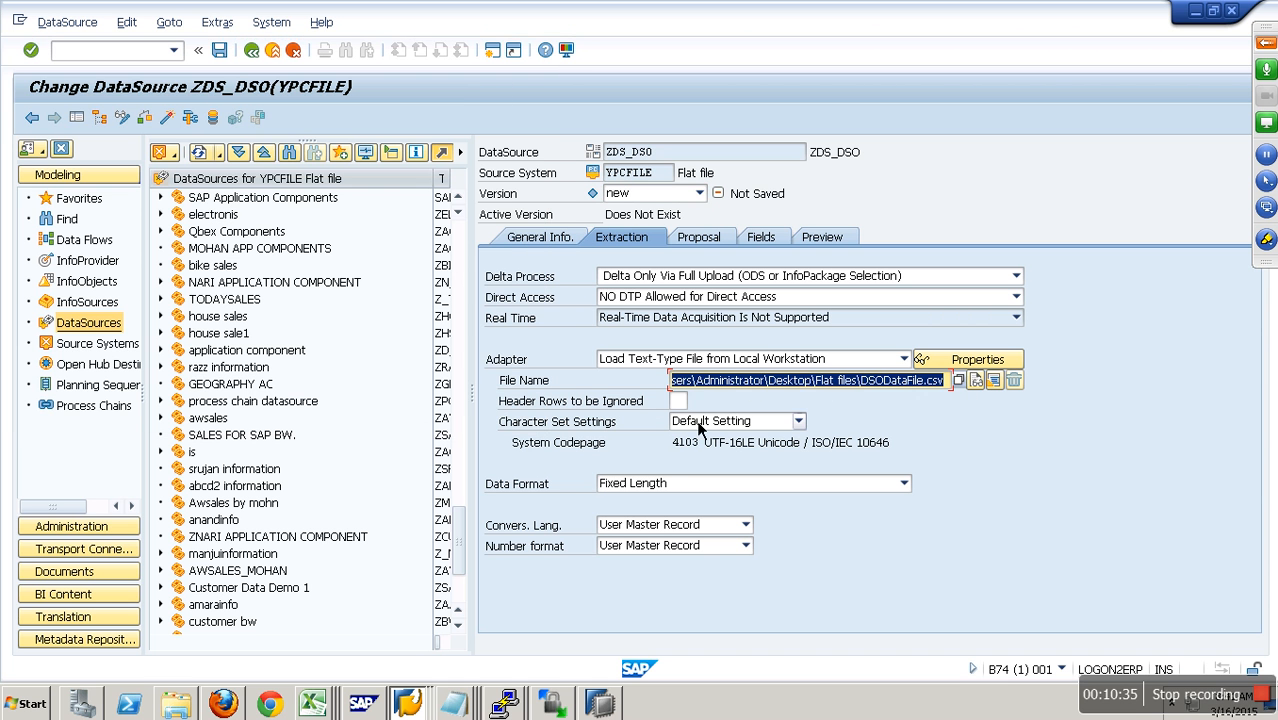
pyautogui.moveTo(743, 380); pyautogui.dragTo(1005, 398)
# - Ignore 1 header row and set the data format to Separated with Separator (for Example, CSV) with a comma as data separator
pyautogui.click(678, 400)
pyautogui.write('1')
pyautogui.click(725, 486)
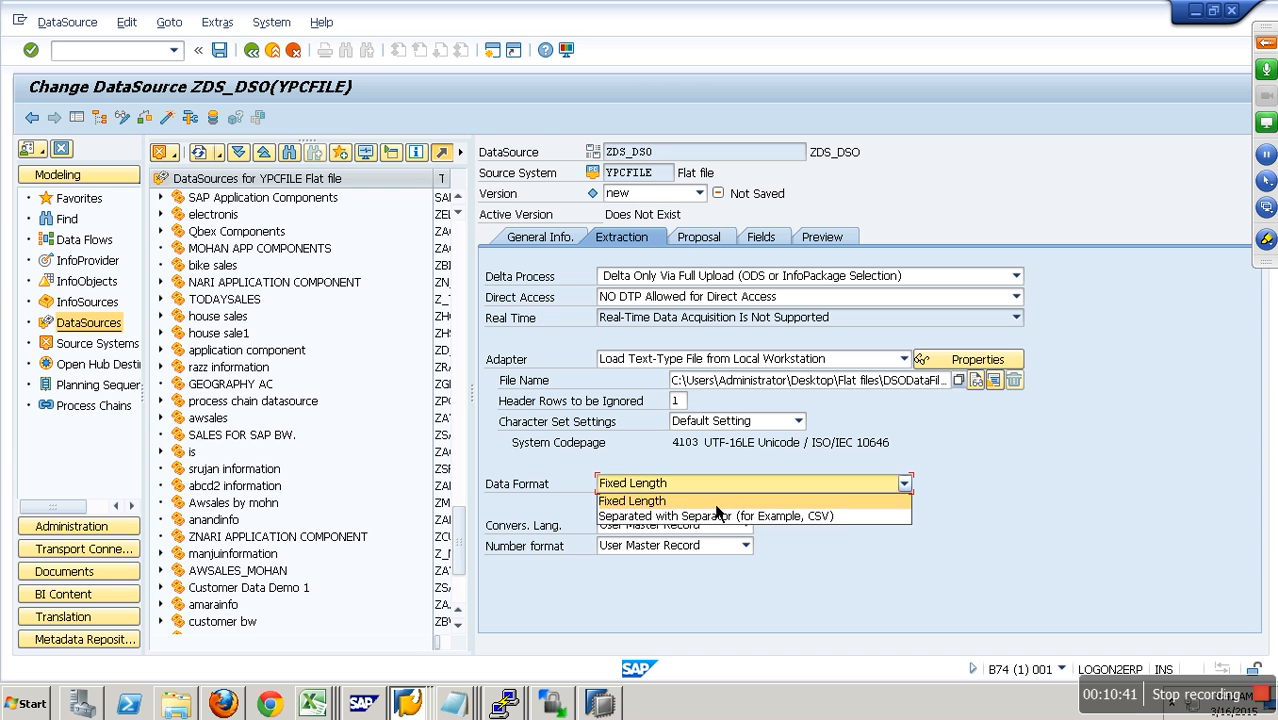
pyautogui.click(717, 516)
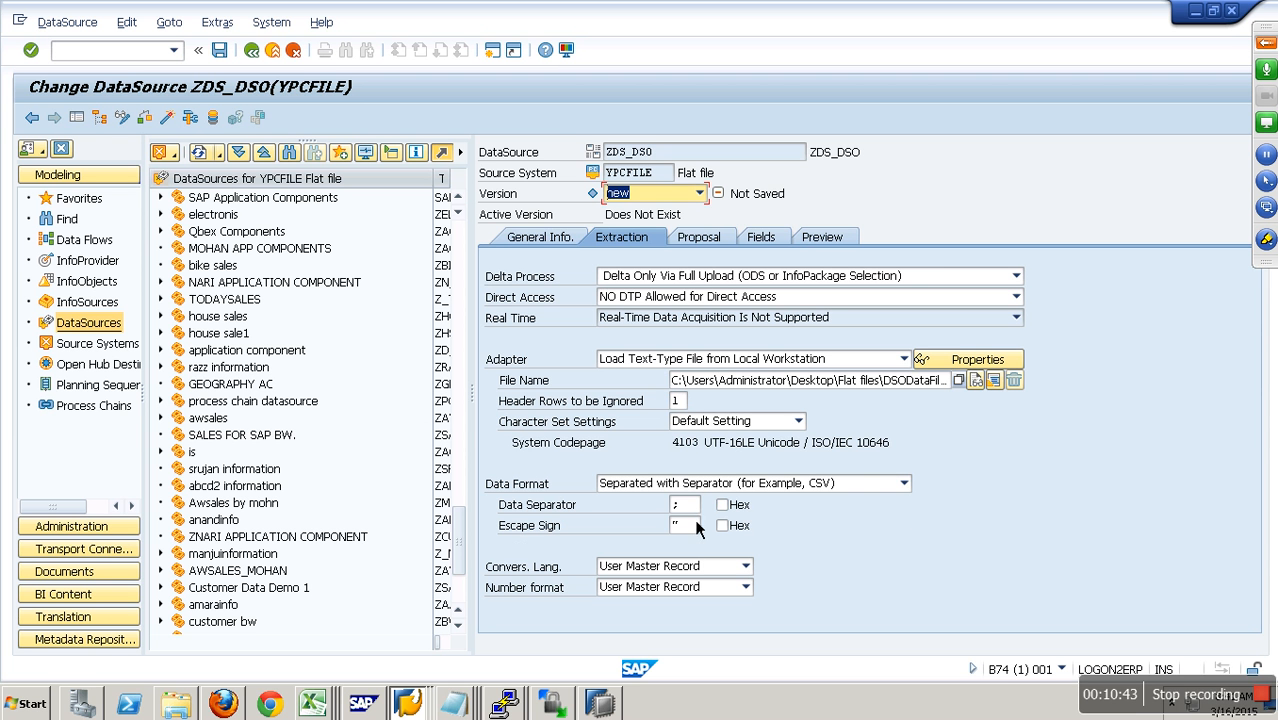
pyautogui.click(697, 510)
pyautogui.write(',')
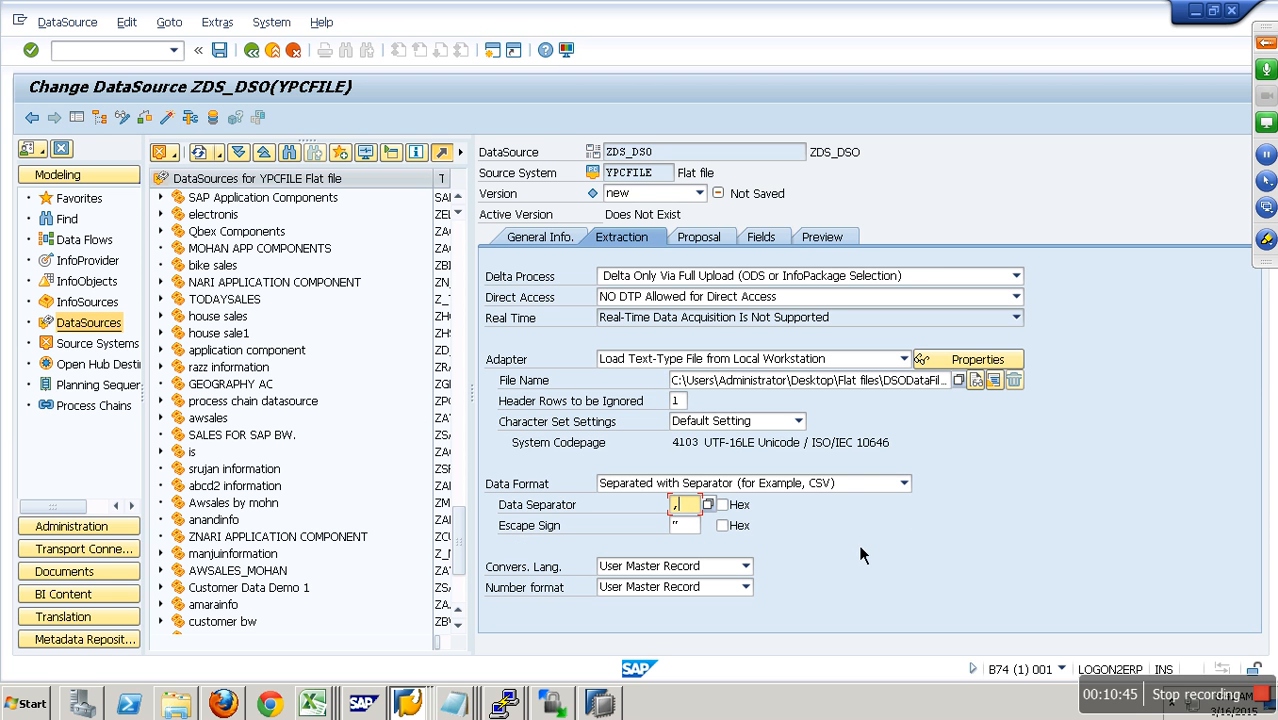
# - Switch to the DSODataFile workbook in Excel, close it with its changes saved, and return to SAP
pyautogui.click(316, 706)
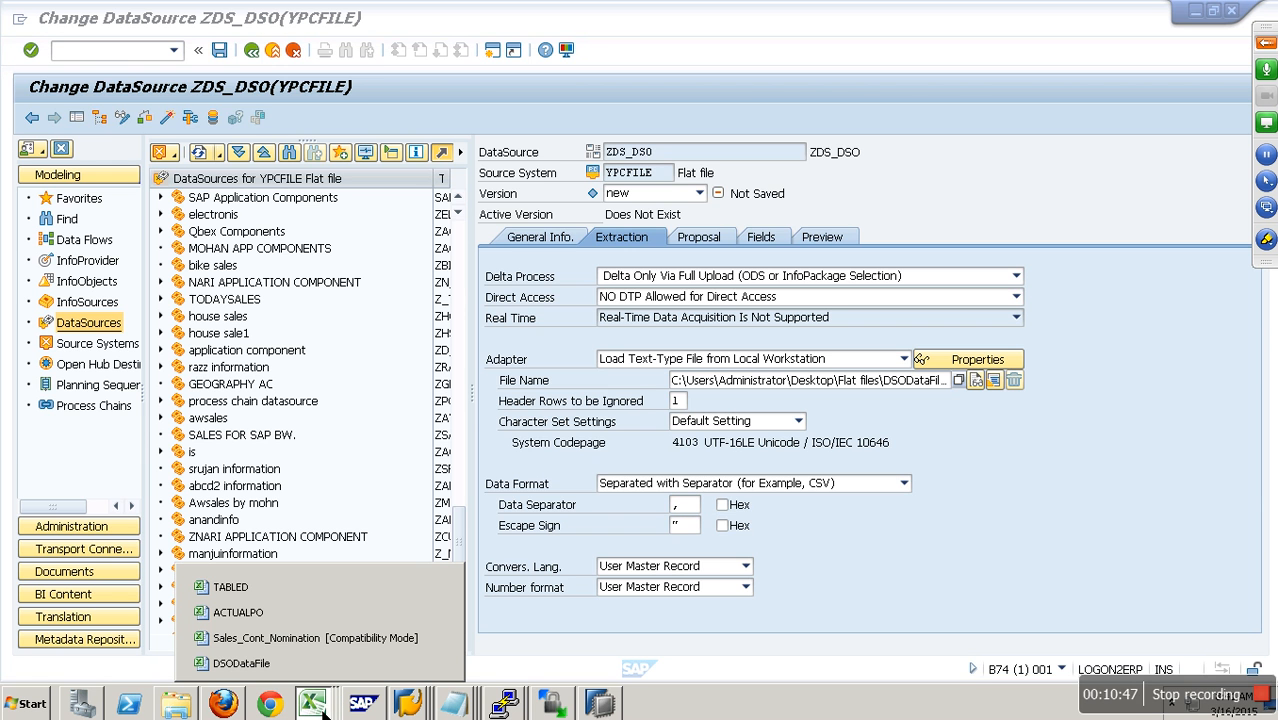
pyautogui.click(322, 664)
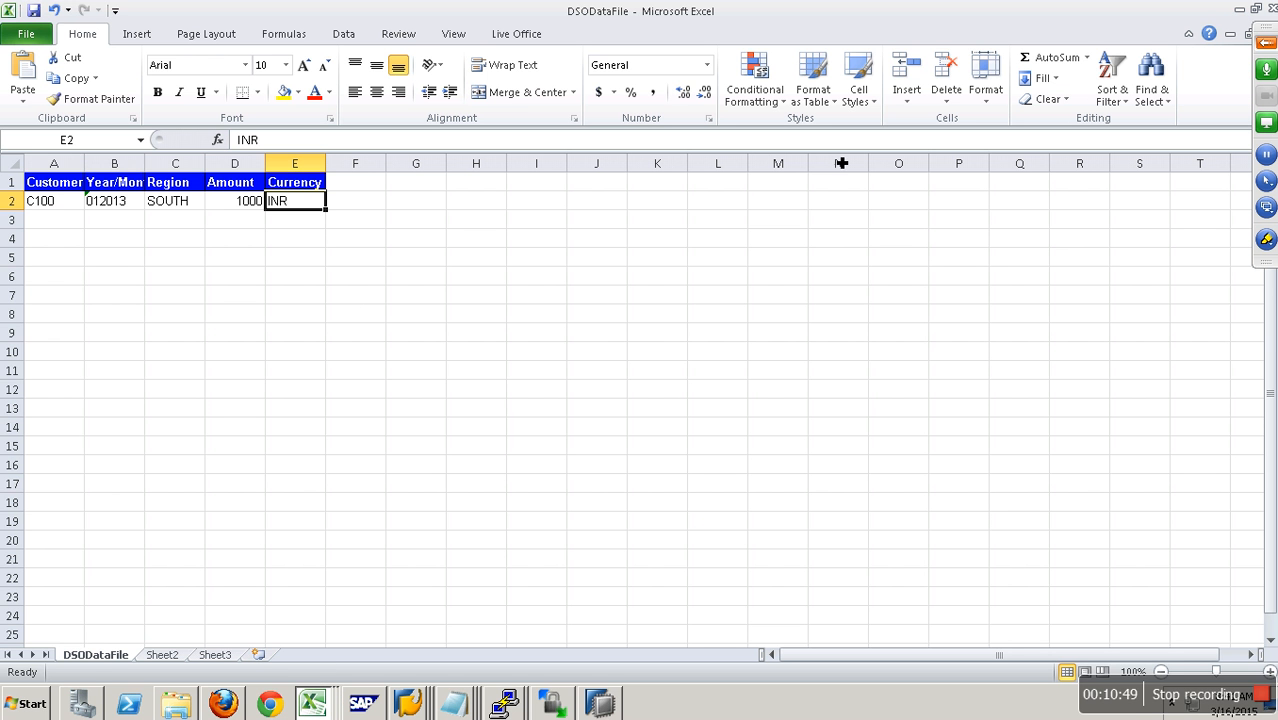
pyautogui.doubleClick(1112, 20)
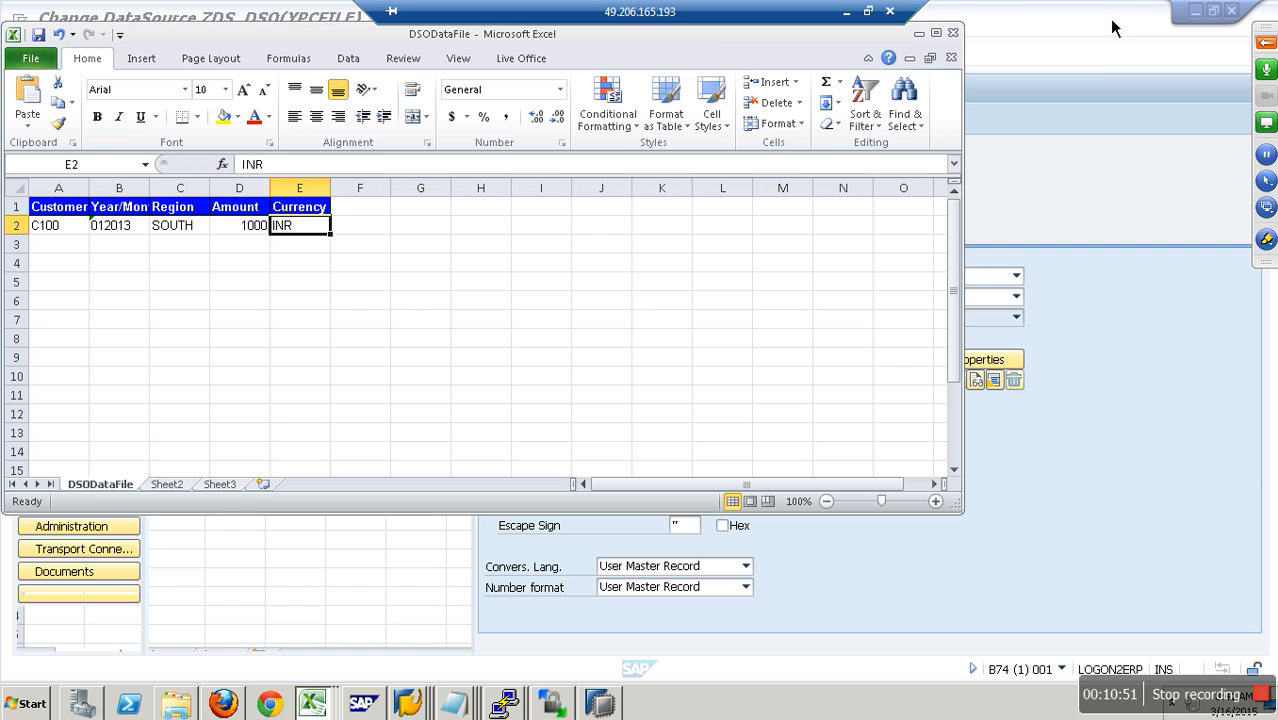
pyautogui.click(955, 63)
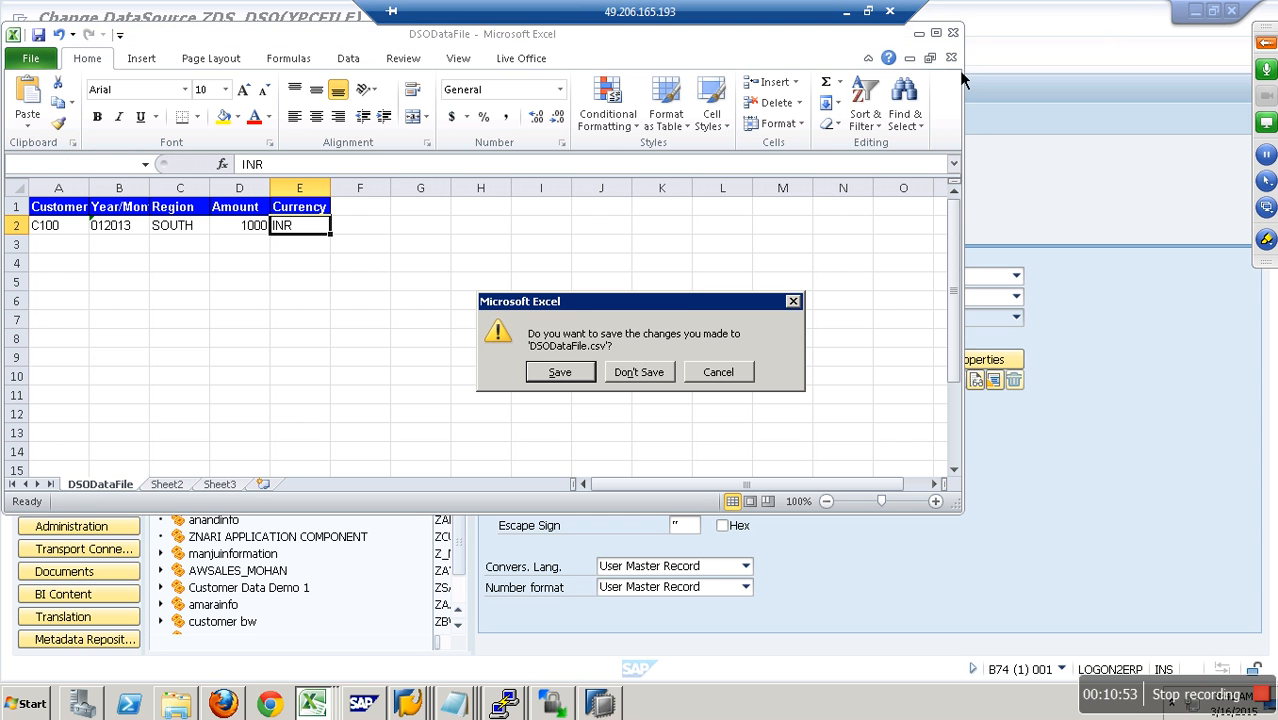
pyautogui.click(588, 372)
pyautogui.click(570, 410)
pyautogui.click(1034, 475)
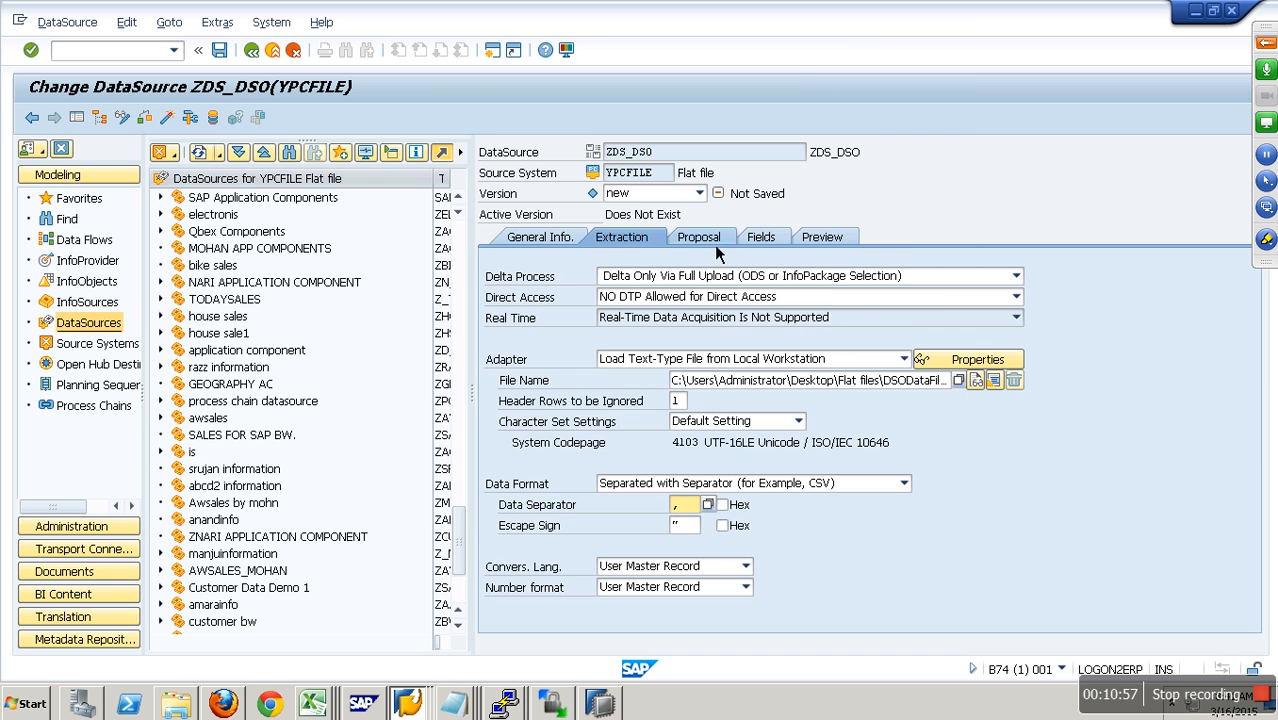
# - Load example data from the CSV for the field proposal, granting SAP access to the file with the decision remembered
pyautogui.click(714, 244)
pyautogui.click(752, 298)
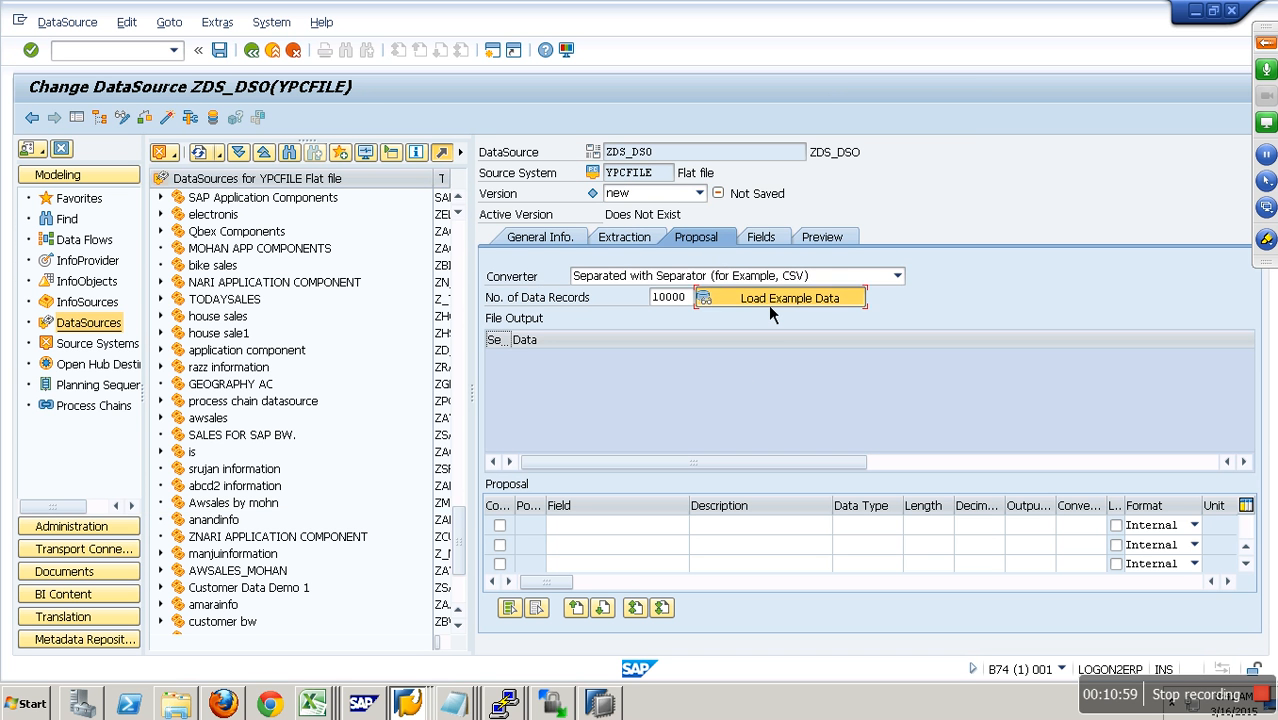
pyautogui.click(426, 349)
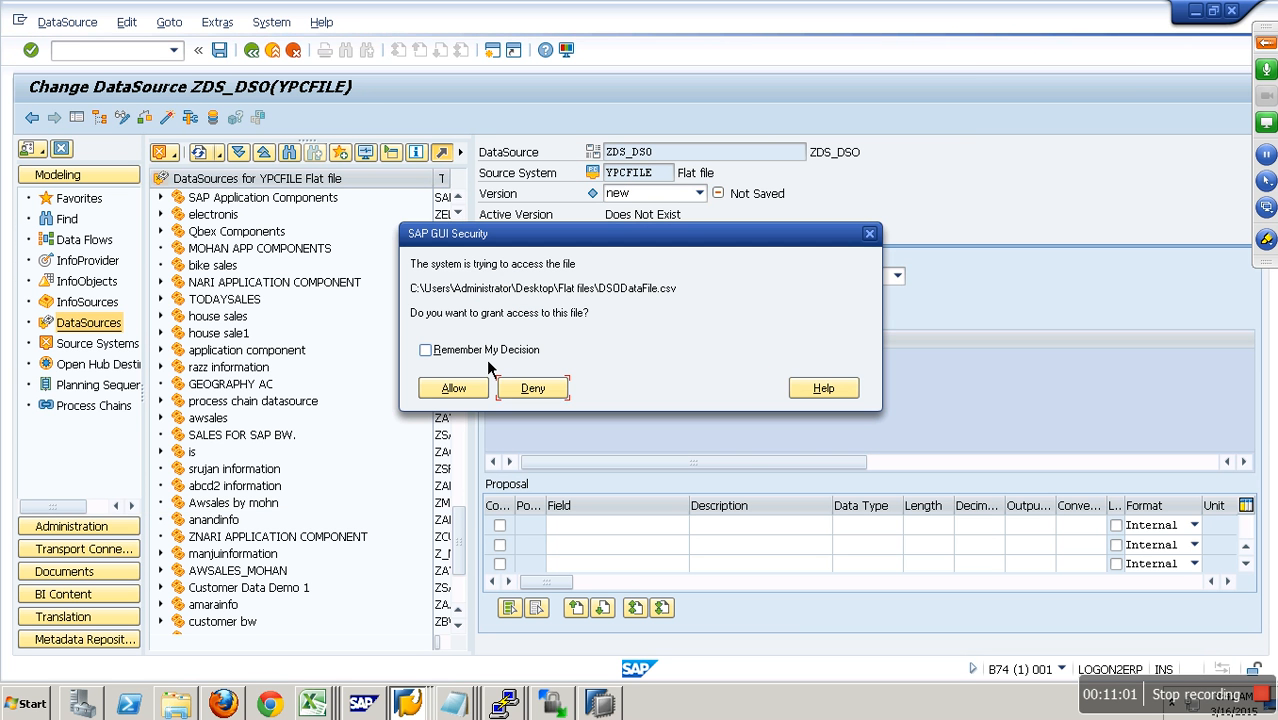
pyautogui.click(453, 388)
# - Set the data type of the YEARMONTH field to NUMC in the field attributes
pyautogui.click(769, 247)
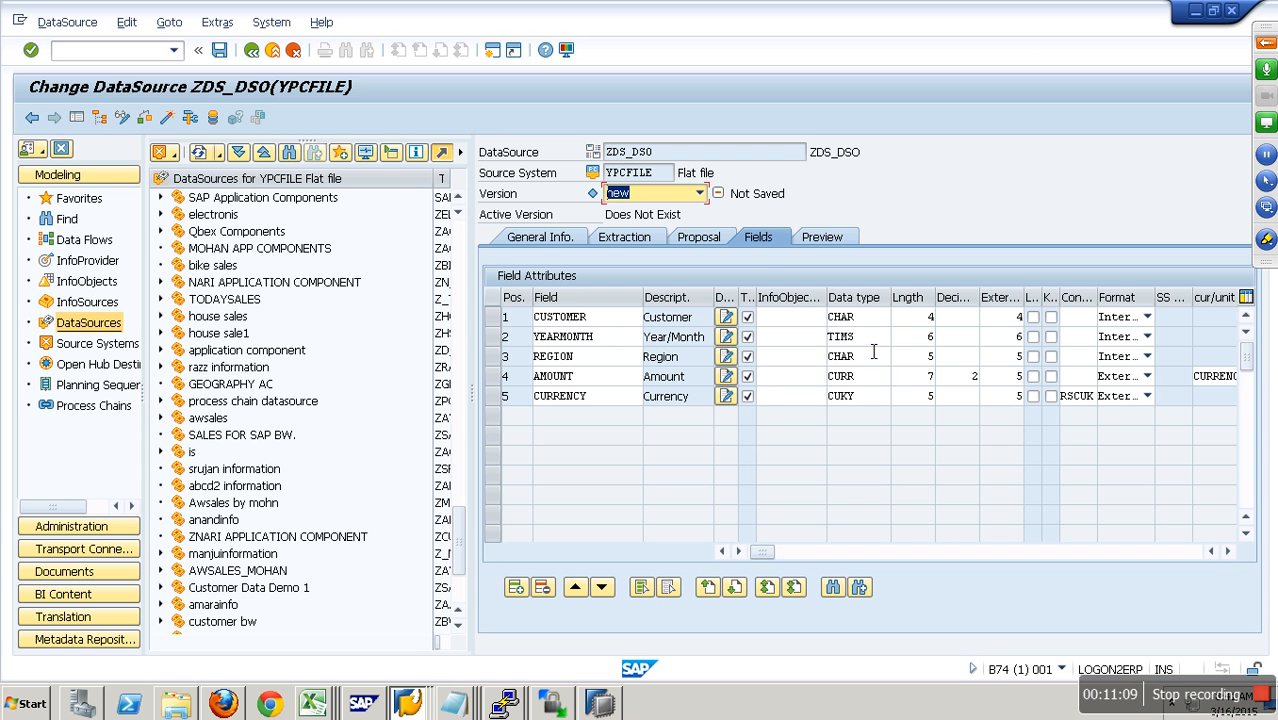
pyautogui.doubleClick(838, 338)
pyautogui.write('NUMC')
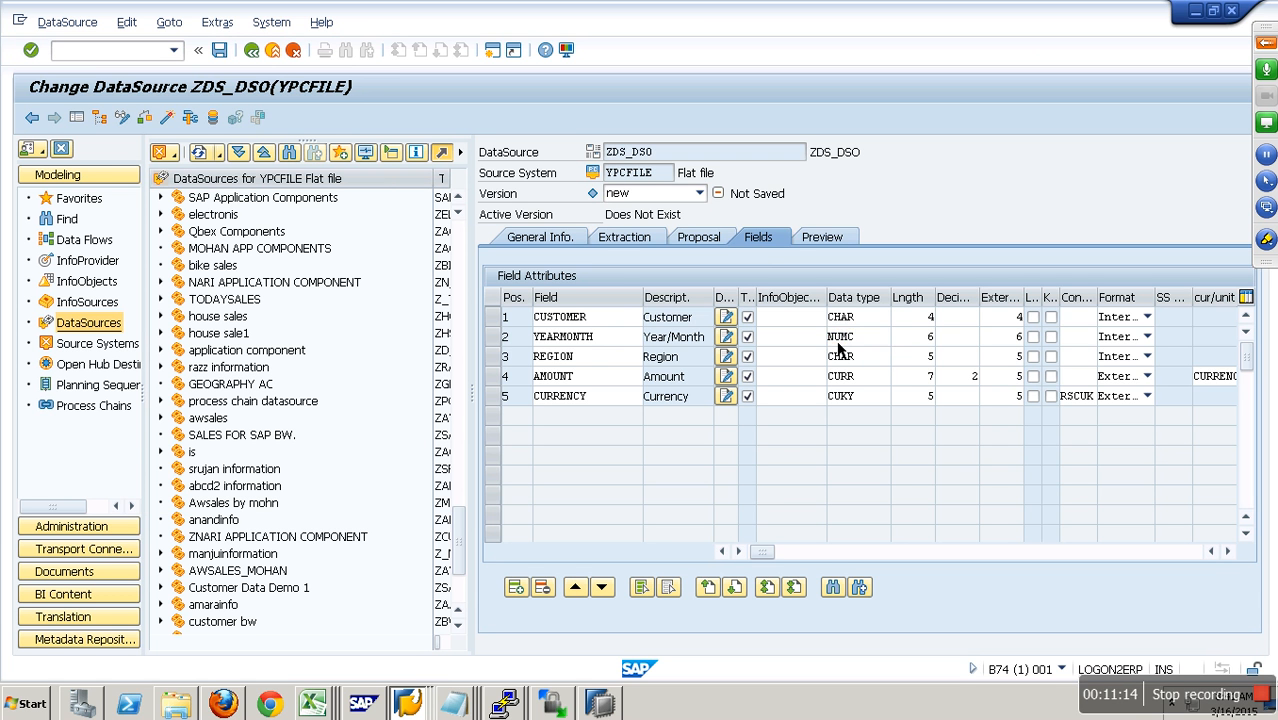
pyautogui.press('Return')
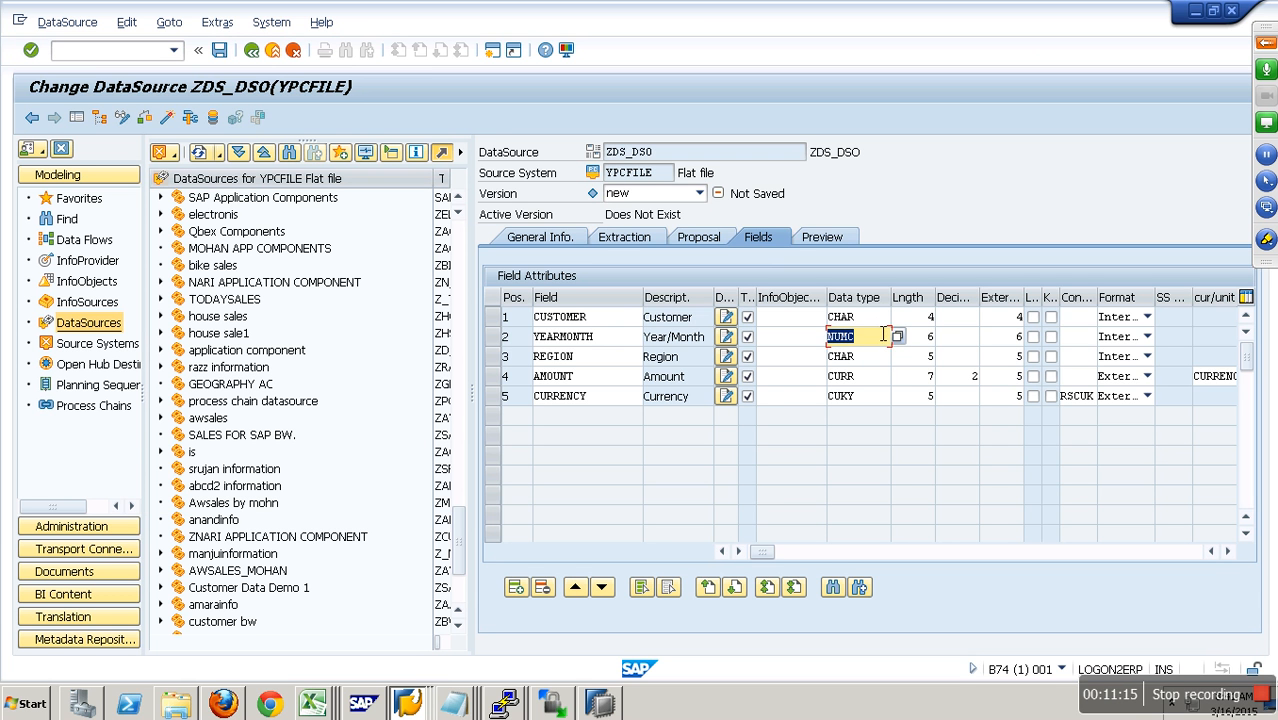
pyautogui.click(884, 327)
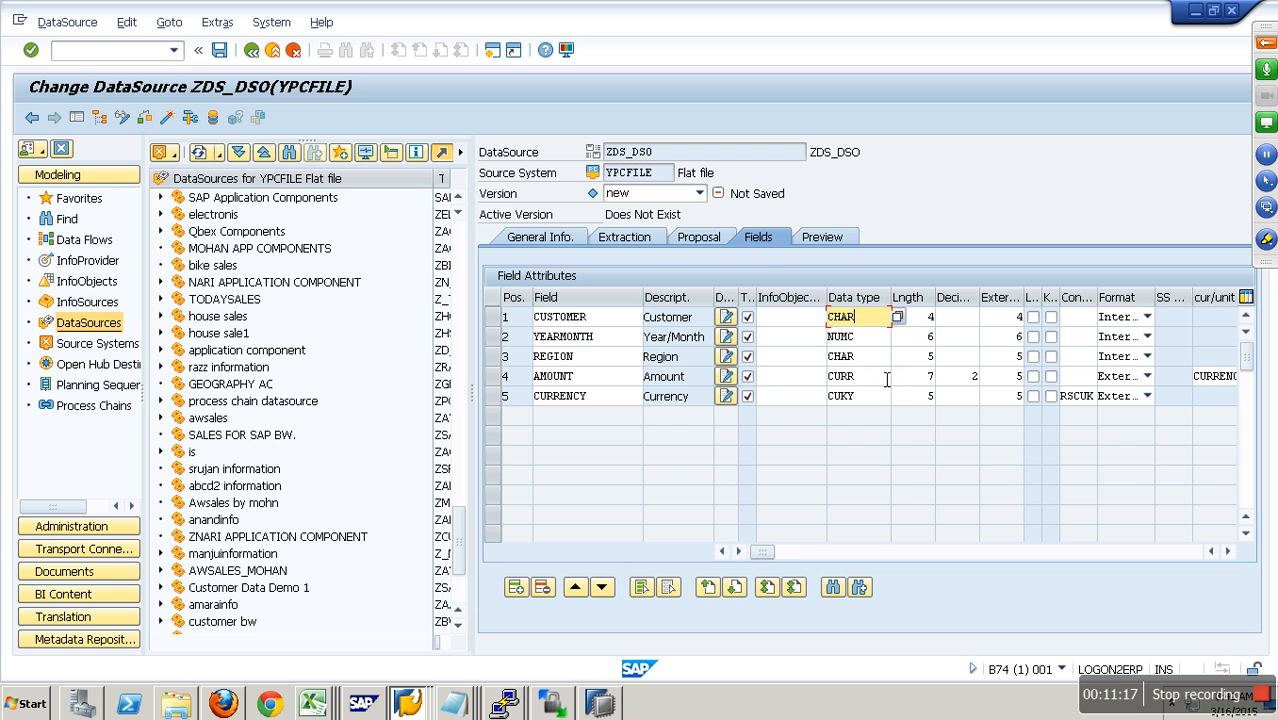
# - Check the currency unit assigned to the AMOUNT field and activate DataSource ZDS_DSO
pyautogui.click(1227, 551)
pyautogui.click(492, 376)
pyautogui.click(1205, 385)
pyautogui.click(603, 404)
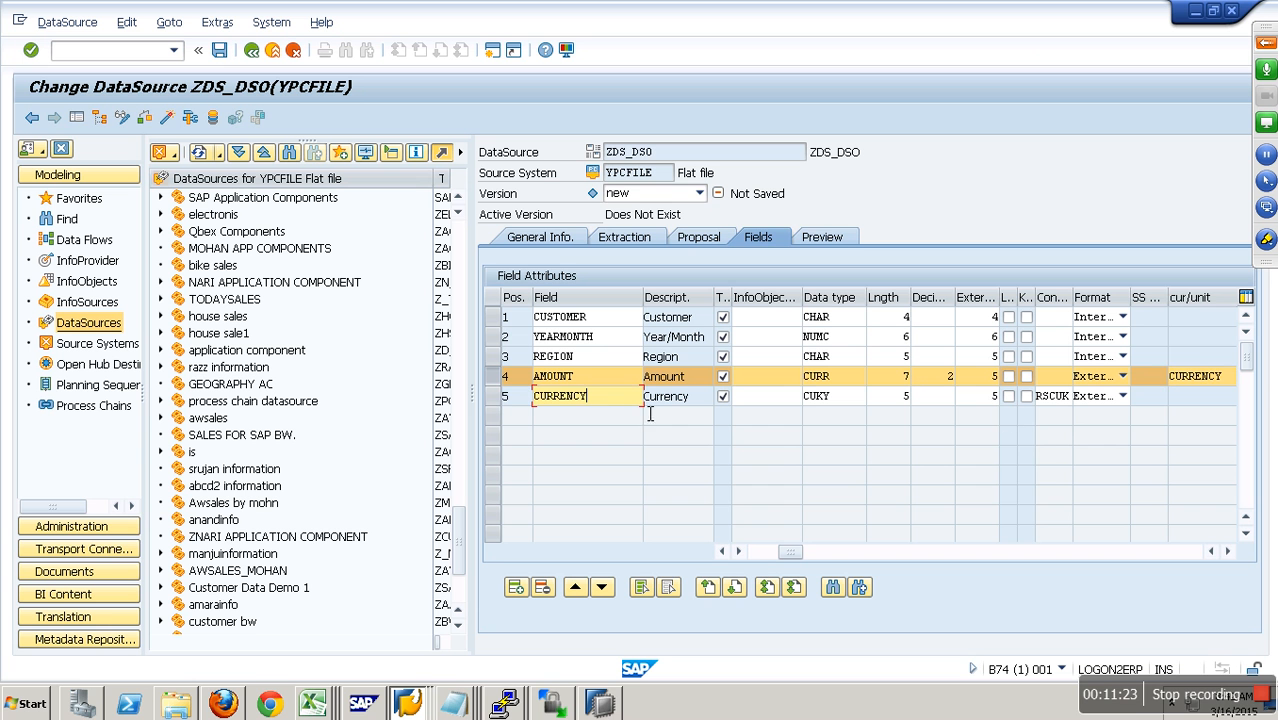
pyautogui.click(172, 119)
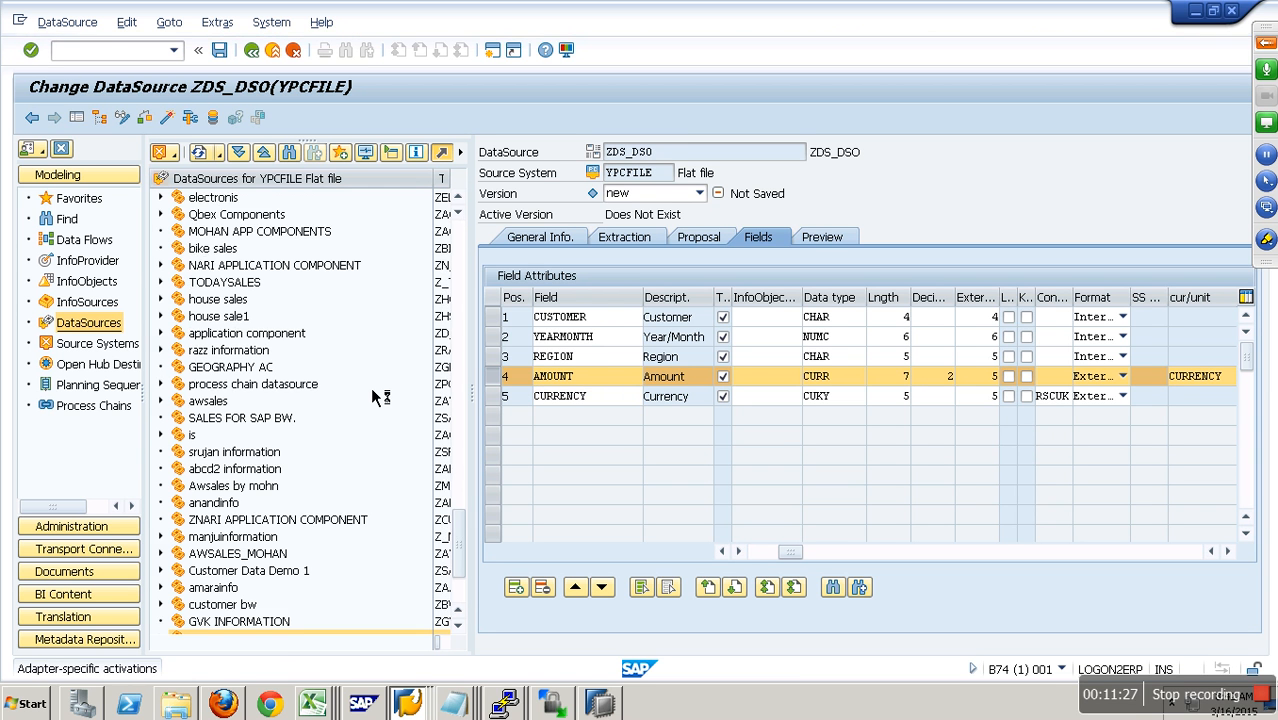
# - Read the preview data of DataSource ZDS_DSO and return to the modeling overview
pyautogui.click(834, 246)
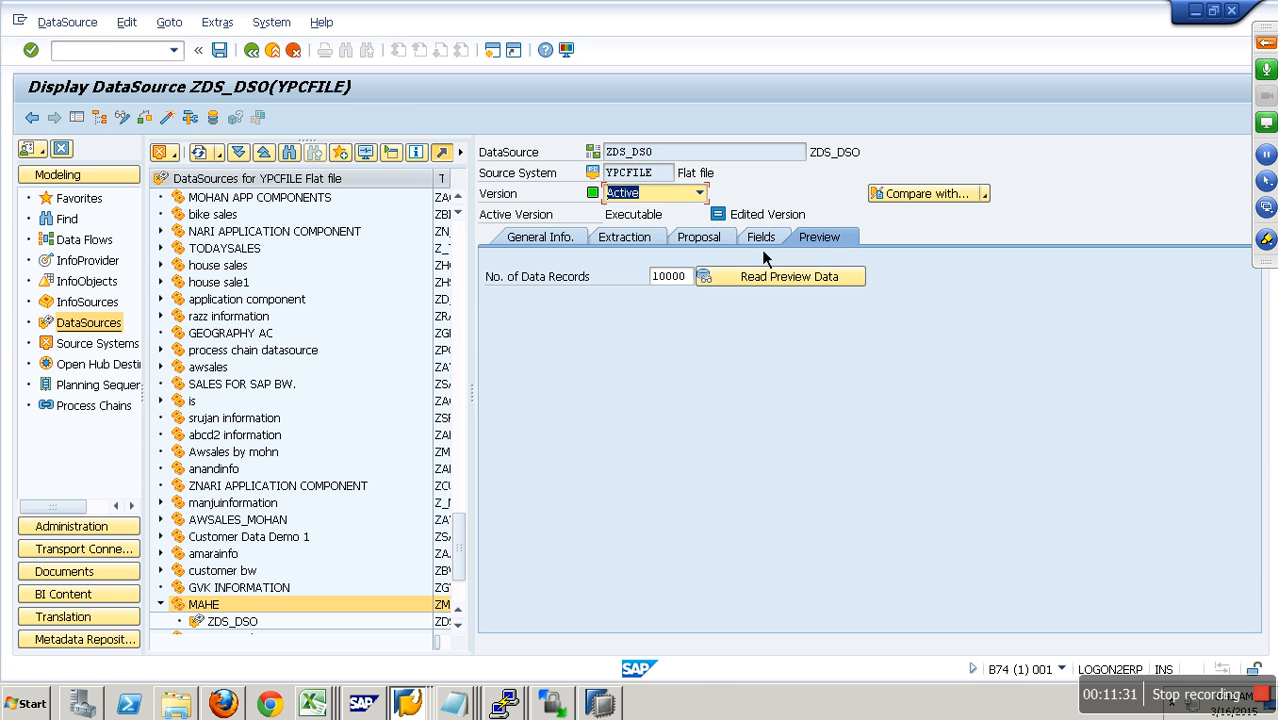
pyautogui.click(782, 283)
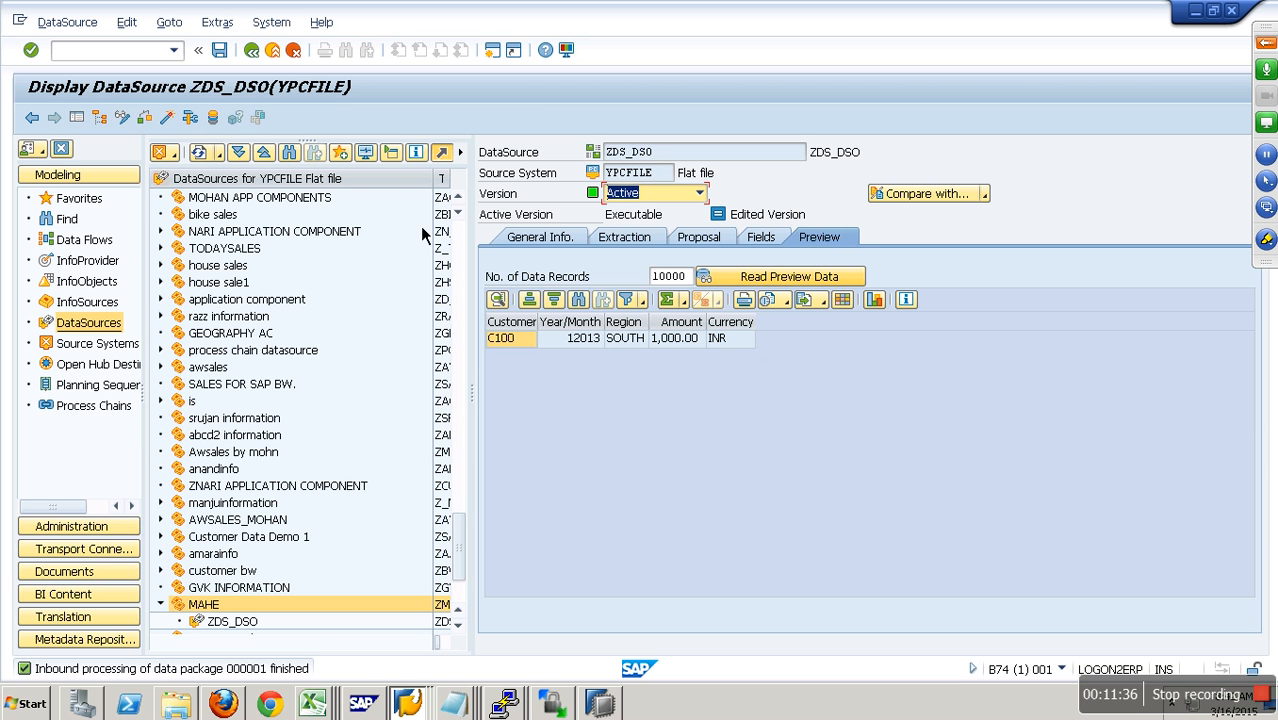
pyautogui.click(273, 51)
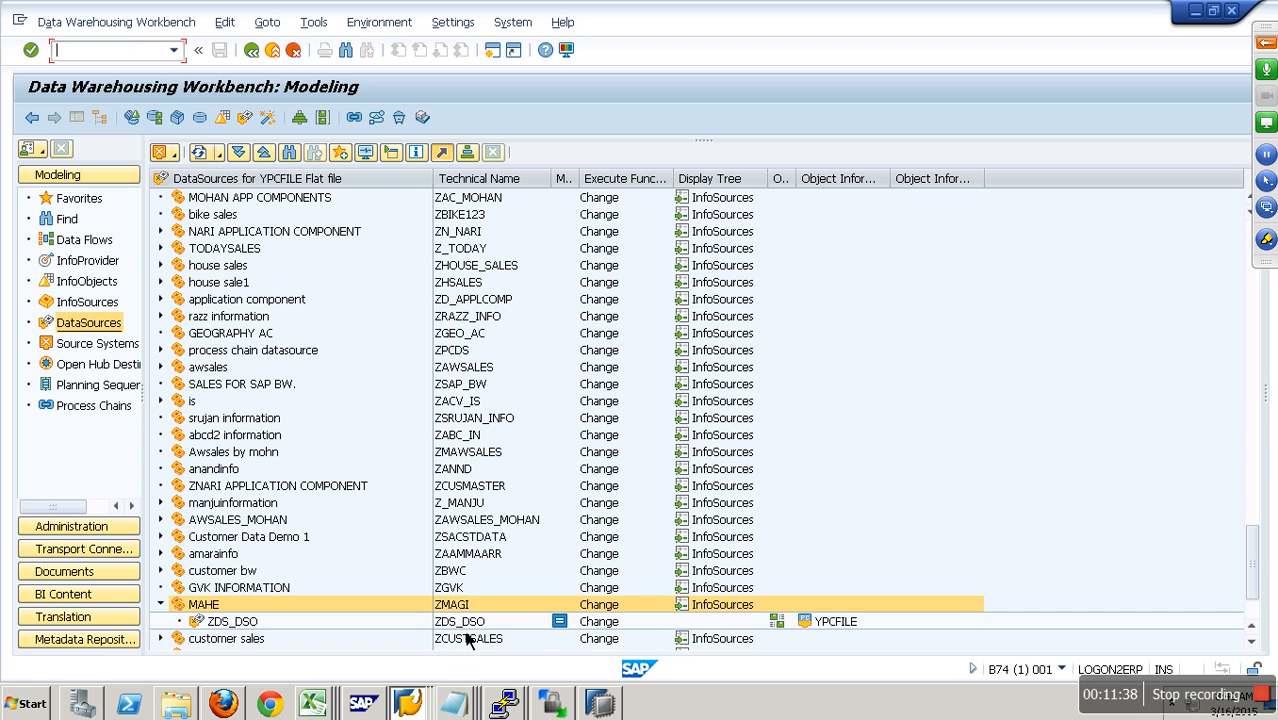
# - Create a transformation for Demo Standard DSO from the favorites, with DataSource ZDS_DSO of source system YPCFILE as its source
pyautogui.click(466, 628)
pyautogui.click(79, 198)
pyautogui.rightClick(288, 350)
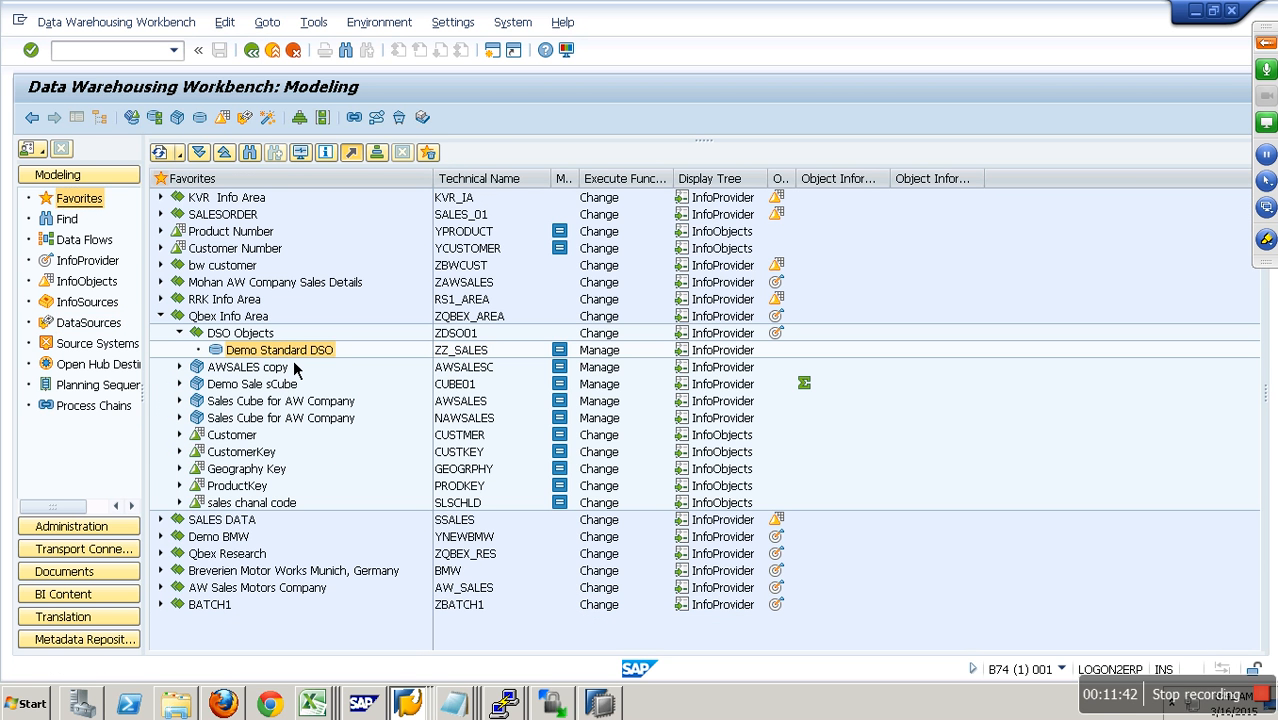
pyautogui.click(410, 583)
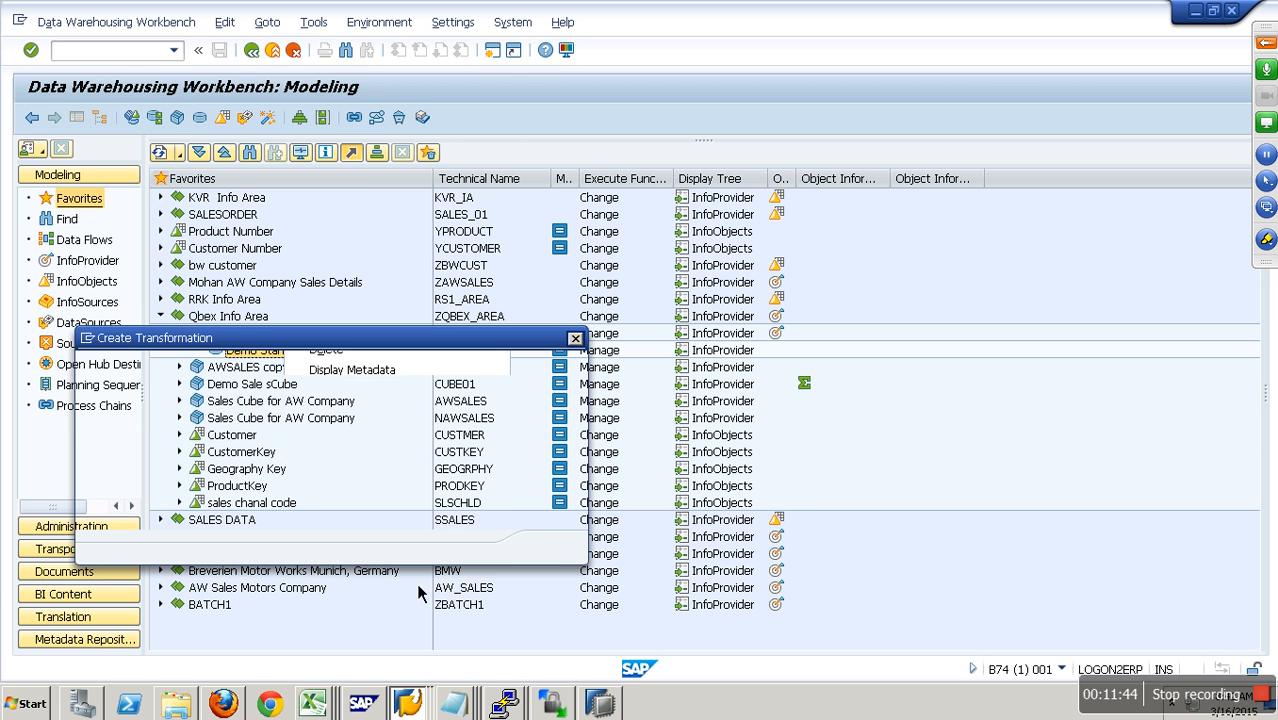
pyautogui.click(324, 472)
pyautogui.click(293, 490)
pyautogui.write('ZDS_DSO')
pyautogui.click(265, 515)
pyautogui.press('space')
pyautogui.click(250, 546)
pyautogui.click(553, 570)
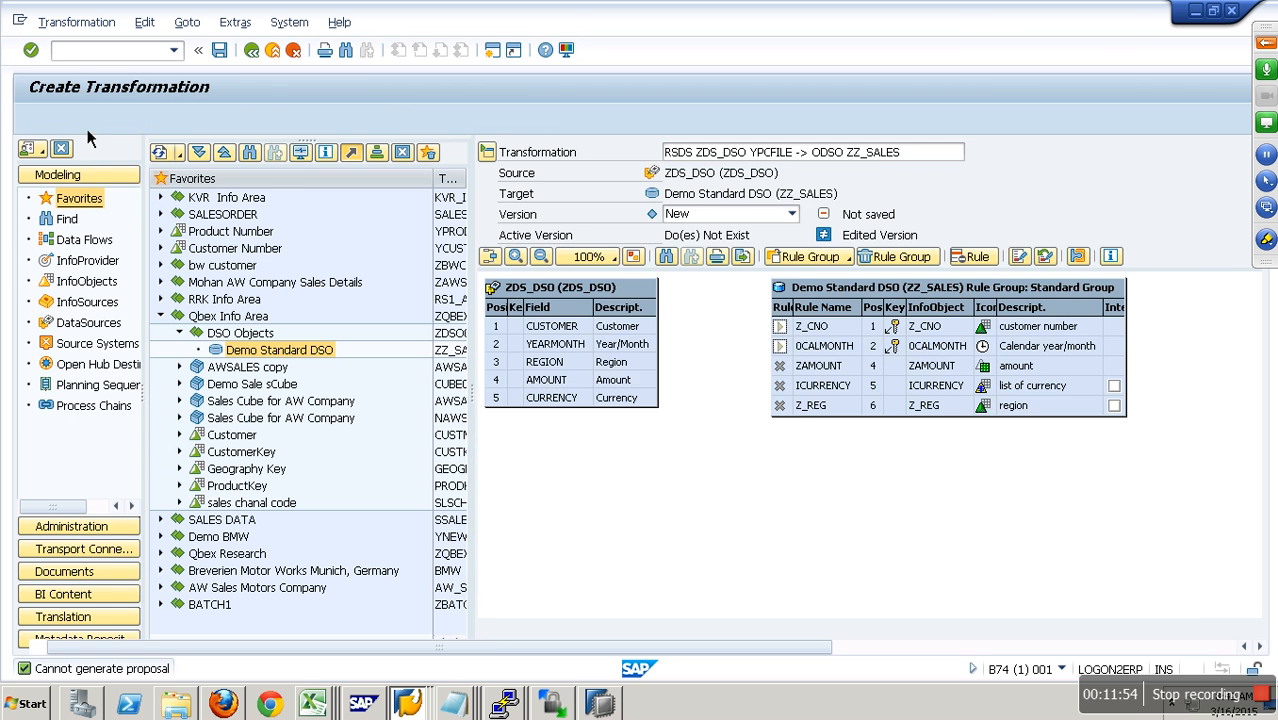
# - Map CUSTOMER to Z_CNO, YEARMONTH to 0CALMONTH, REGION to Z_REG, AMOUNT to ZAMOUNT and CURRENCY to ICURRENCY in the transformation
pyautogui.click(85, 126)
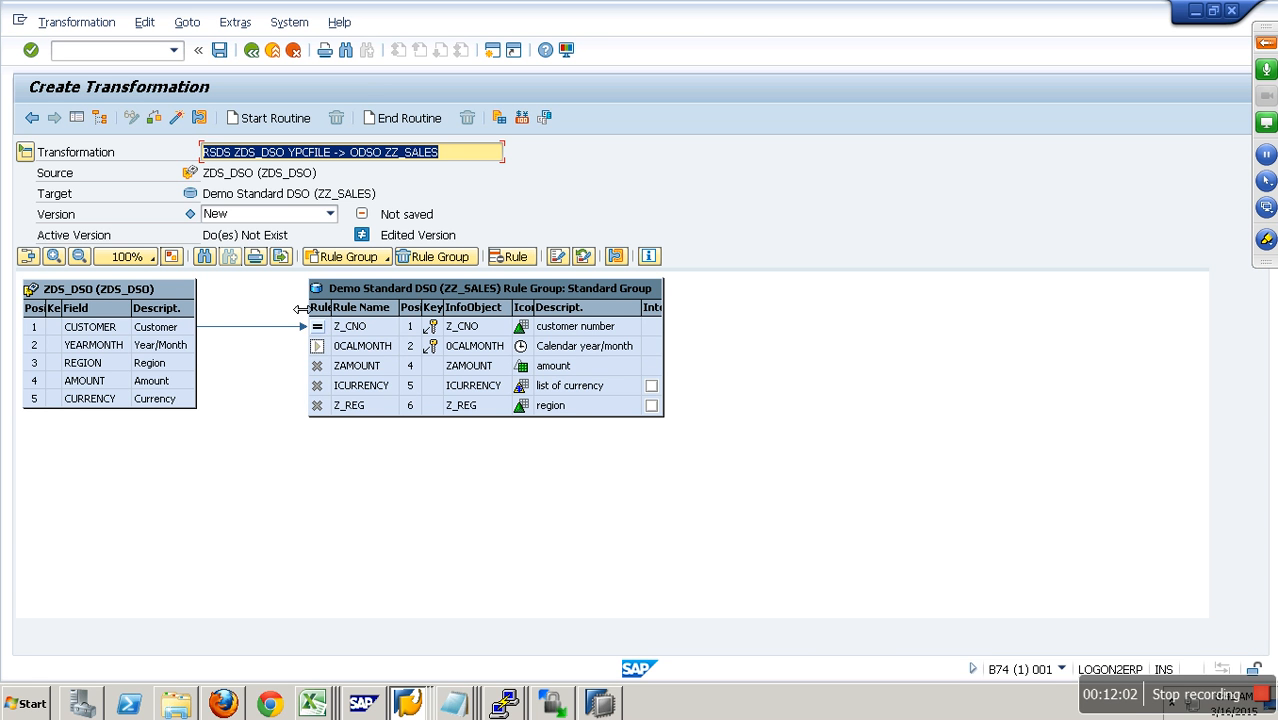
pyautogui.moveTo(182, 346); pyautogui.dragTo(363, 346)
pyautogui.press('Return')
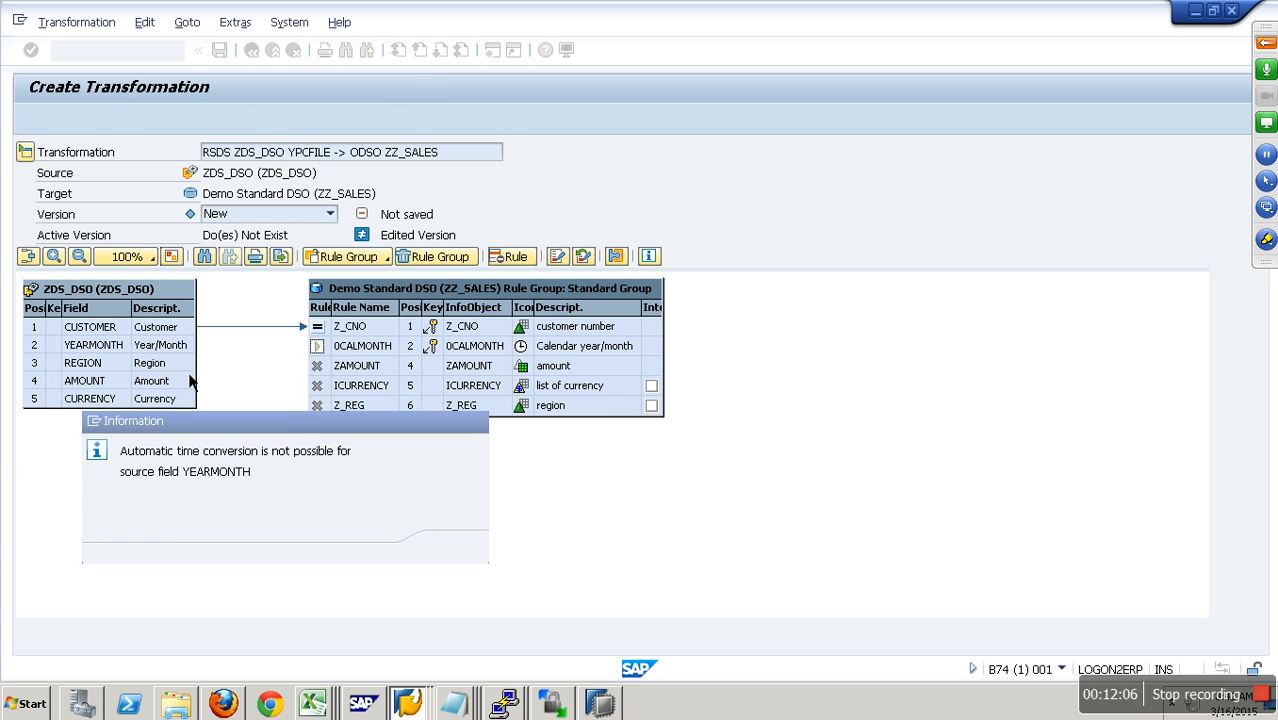
pyautogui.moveTo(185, 363); pyautogui.dragTo(376, 410)
pyautogui.moveTo(188, 382); pyautogui.dragTo(376, 367)
pyautogui.moveTo(188, 400); pyautogui.dragTo(365, 388)
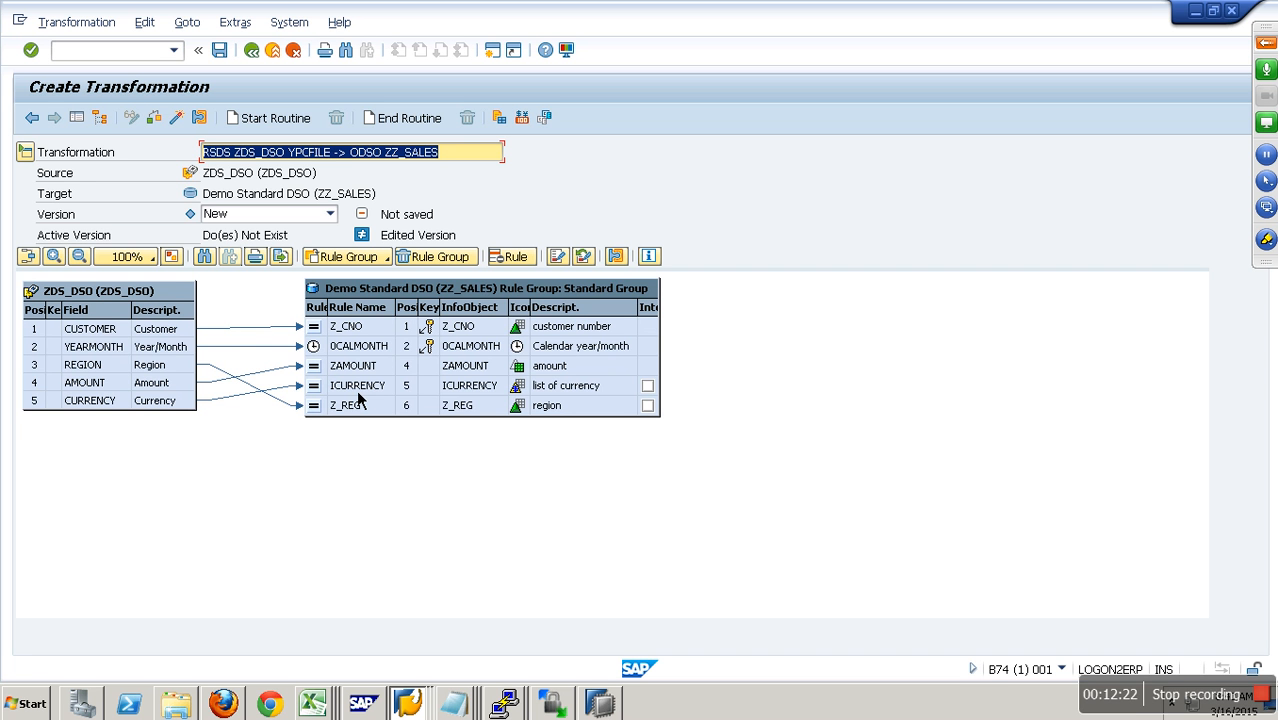
# - Activate the transformation, acknowledge the log and return to the modeling overview
pyautogui.click(184, 122)
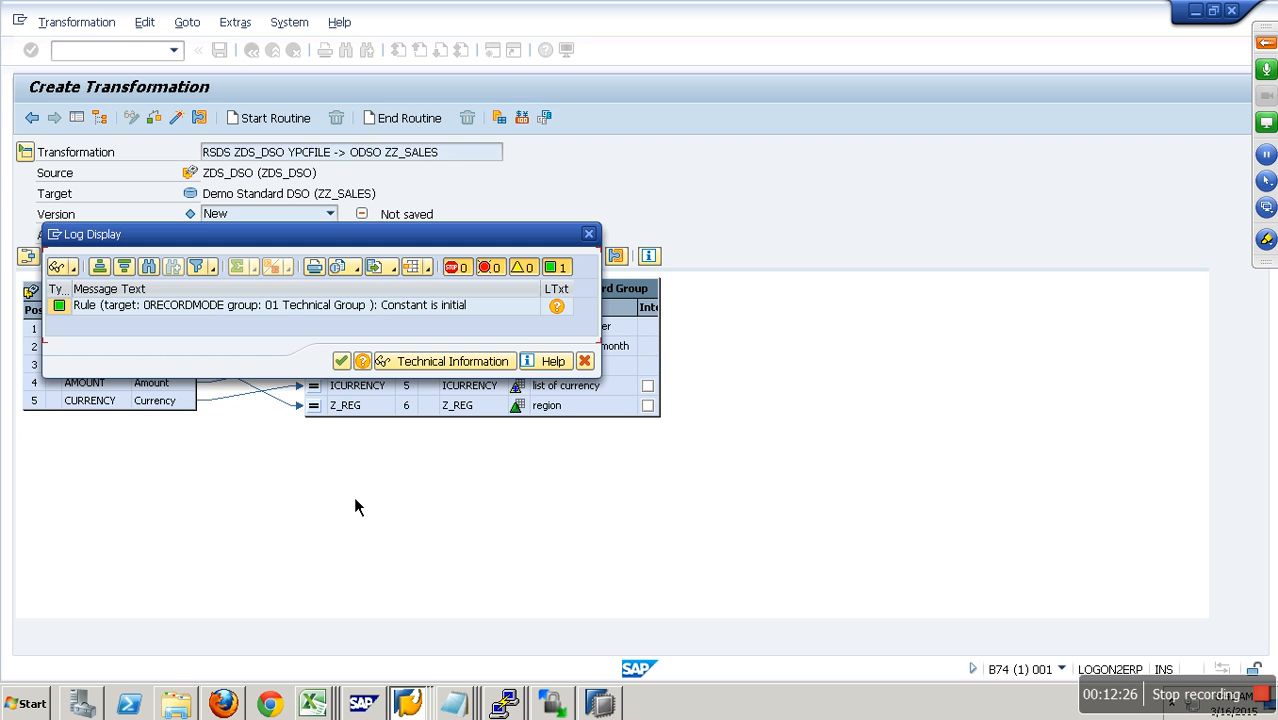
pyautogui.click(346, 368)
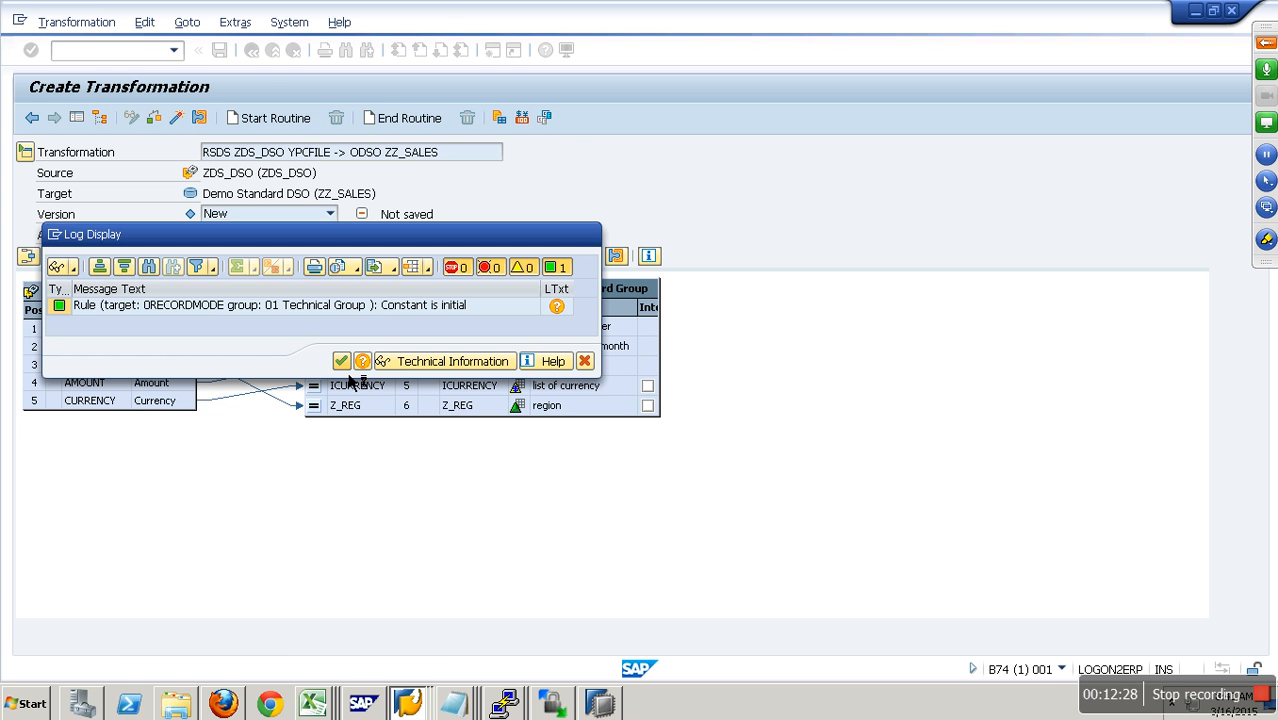
pyautogui.click(252, 50)
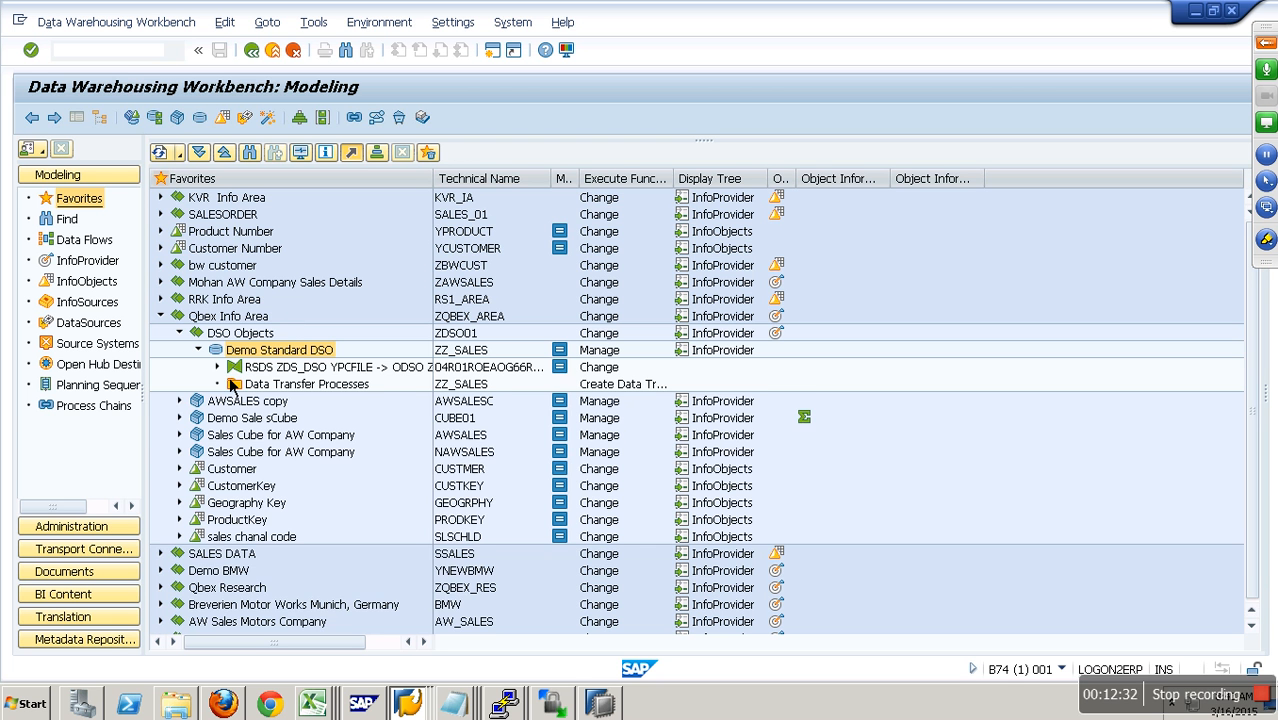
# - Create and save an InfoPackage named LOAD IP DSO DATA for DataSource ZDS_DSO, and return to the overview
pyautogui.rightClick(262, 384)
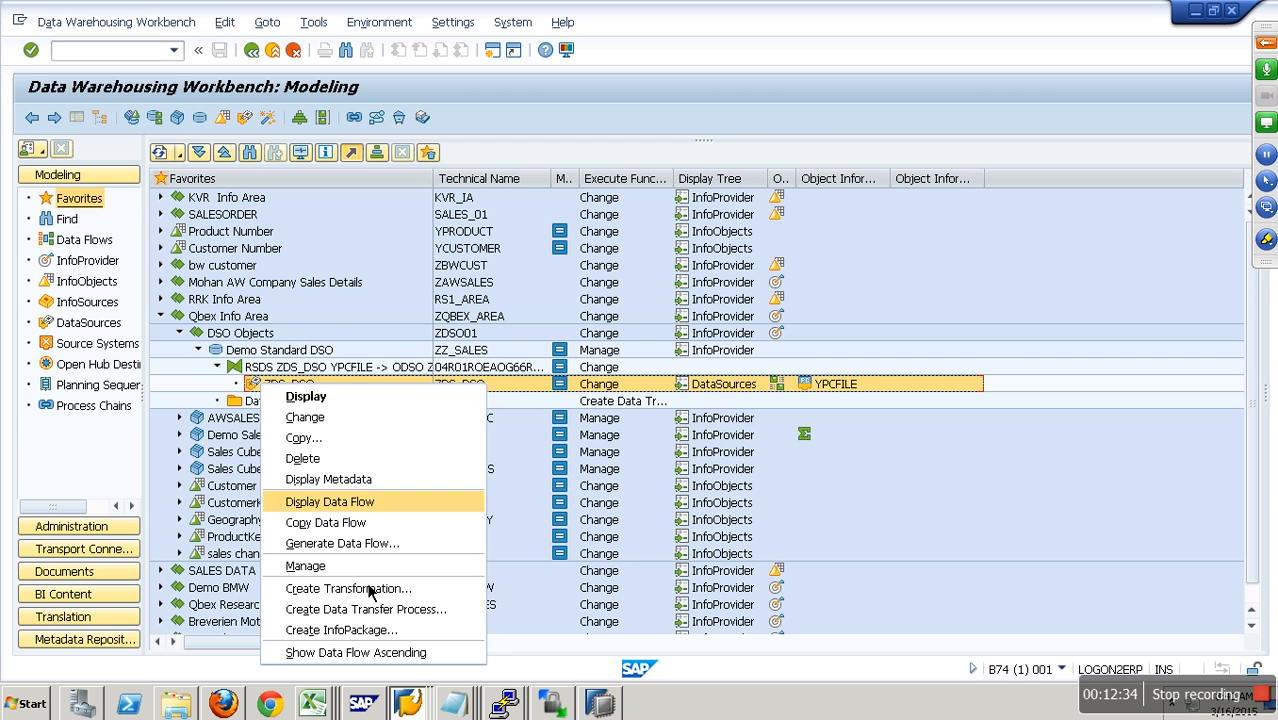
pyautogui.click(384, 636)
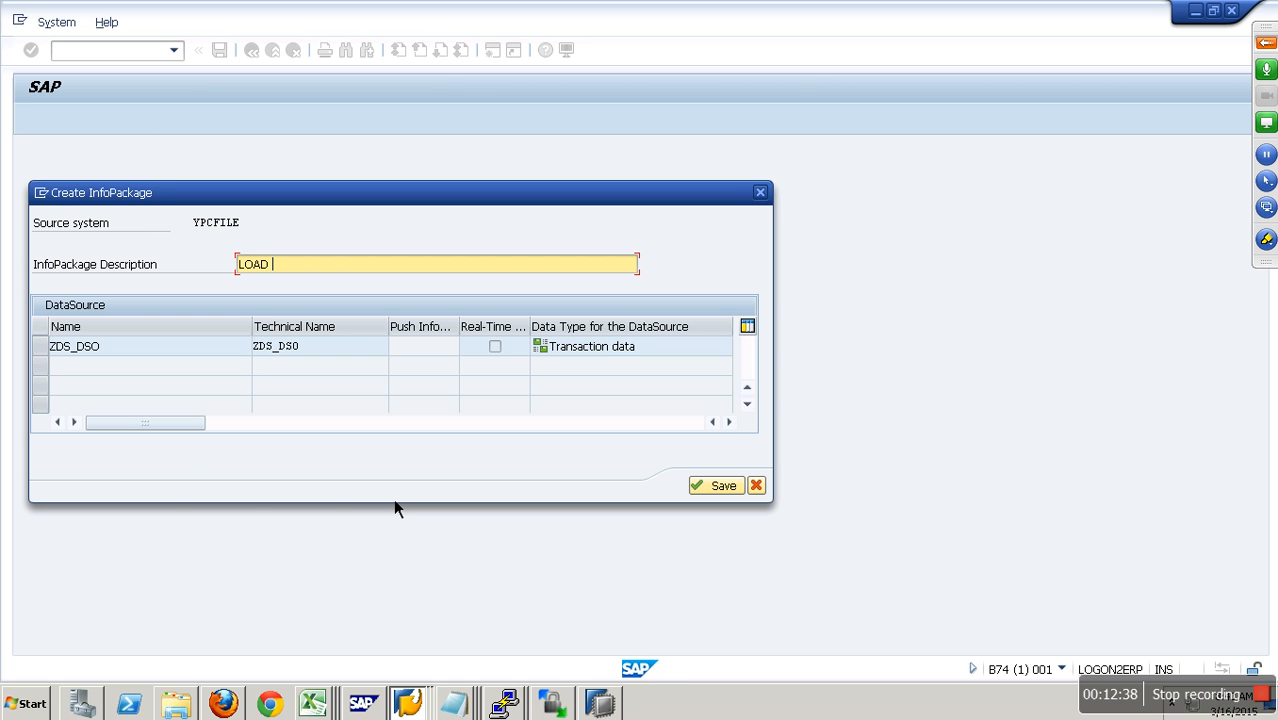
pyautogui.write('LOAD IP DSO DATA')
pyautogui.press('Return')
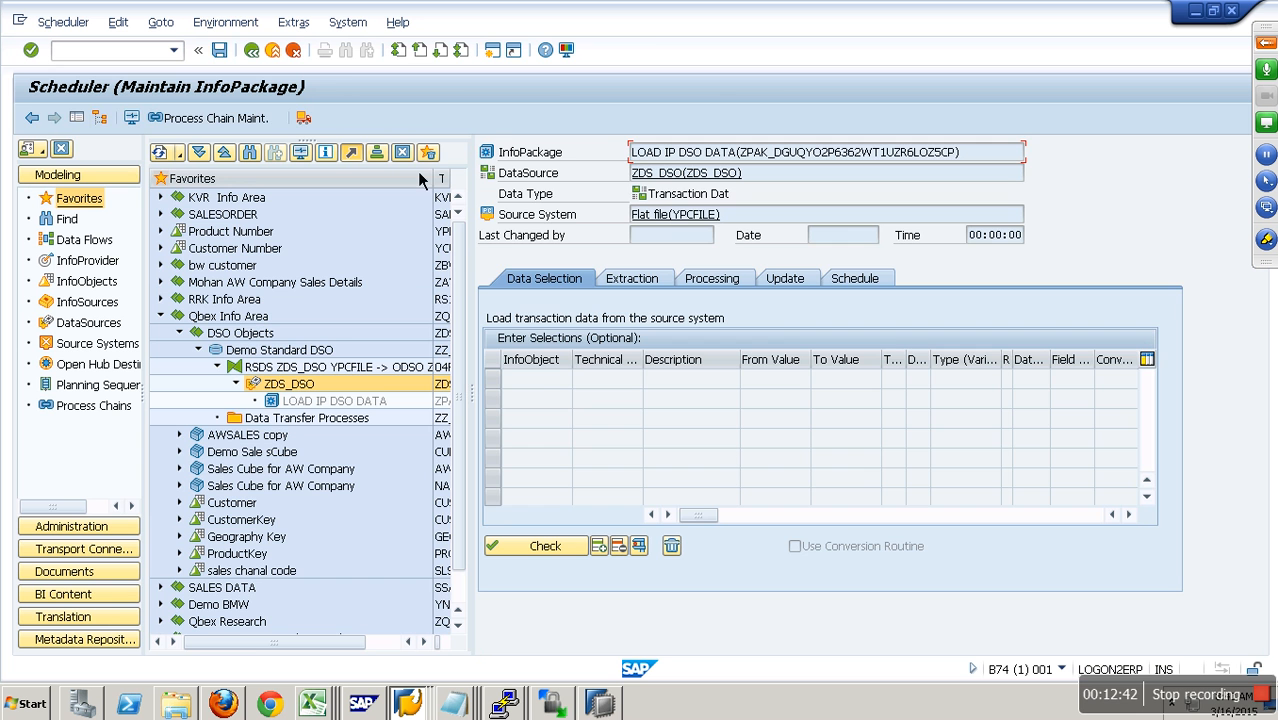
pyautogui.click(227, 55)
pyautogui.click(274, 52)
# - Create a standard data transfer process from DataSource ZDS_DSO of YPCFILE to ZZ_SALES, activate it and return to the modeling overview
pyautogui.rightClick(342, 421)
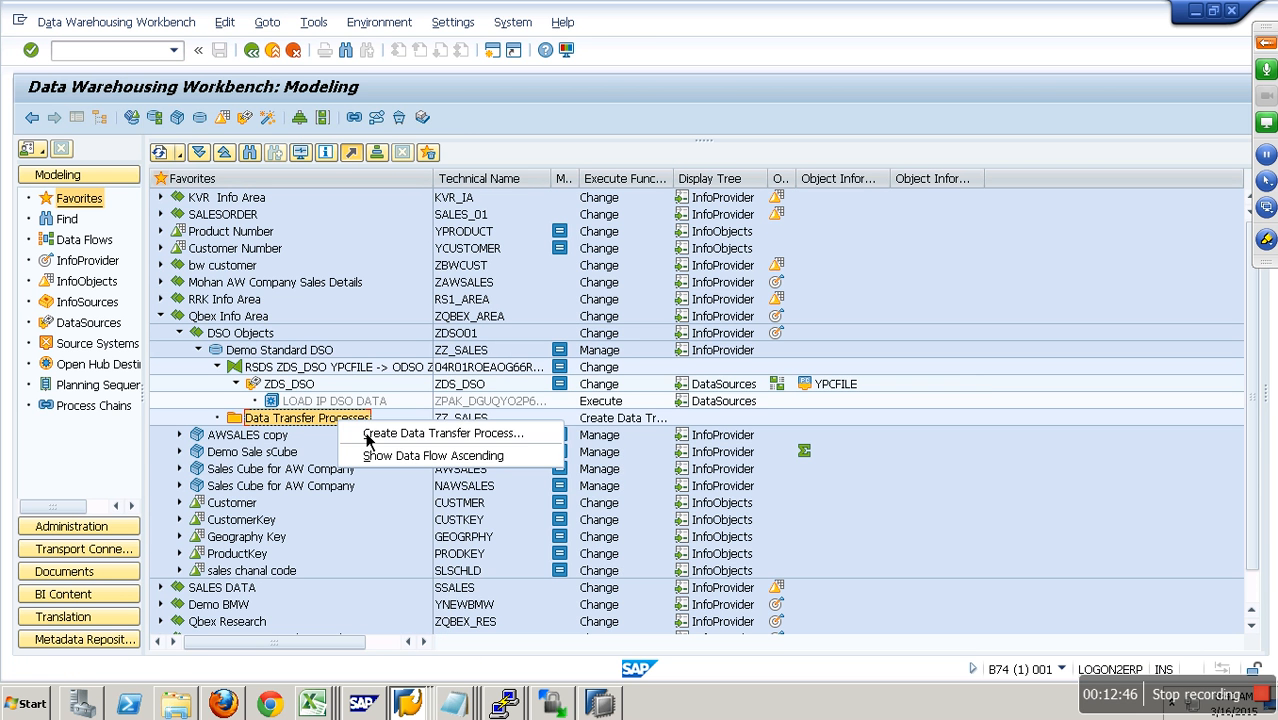
pyautogui.click(386, 436)
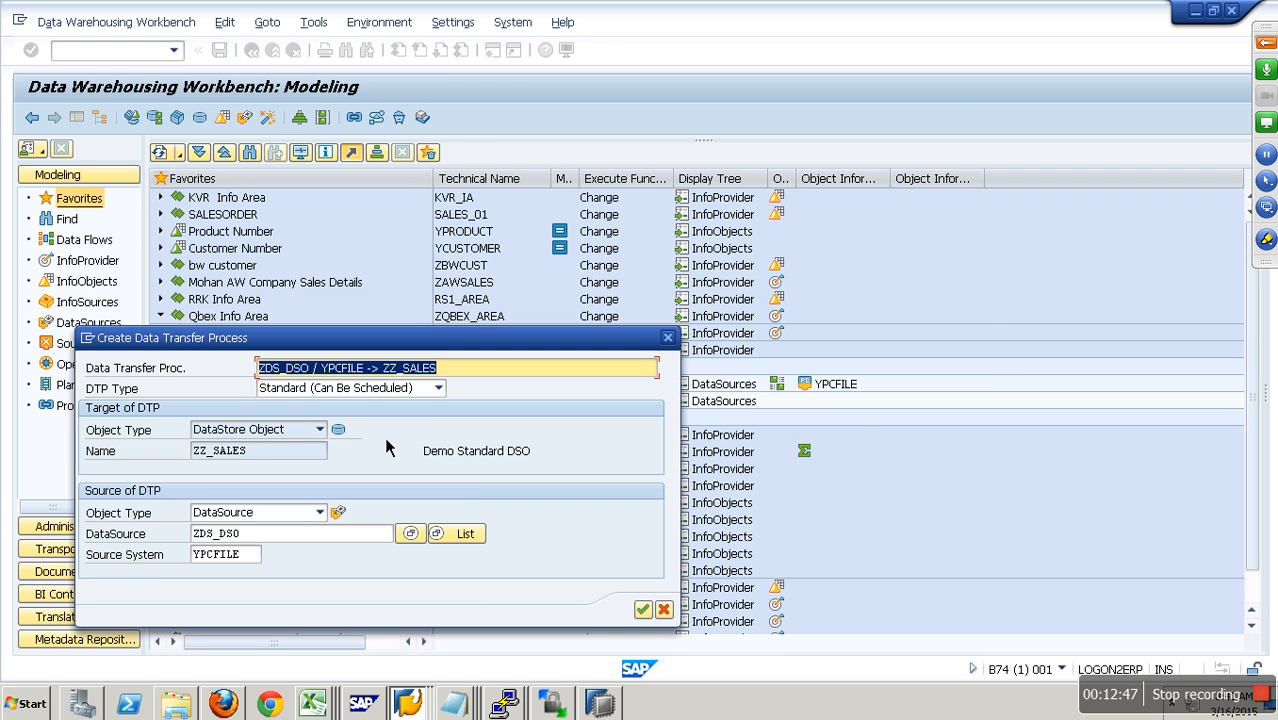
pyautogui.click(642, 609)
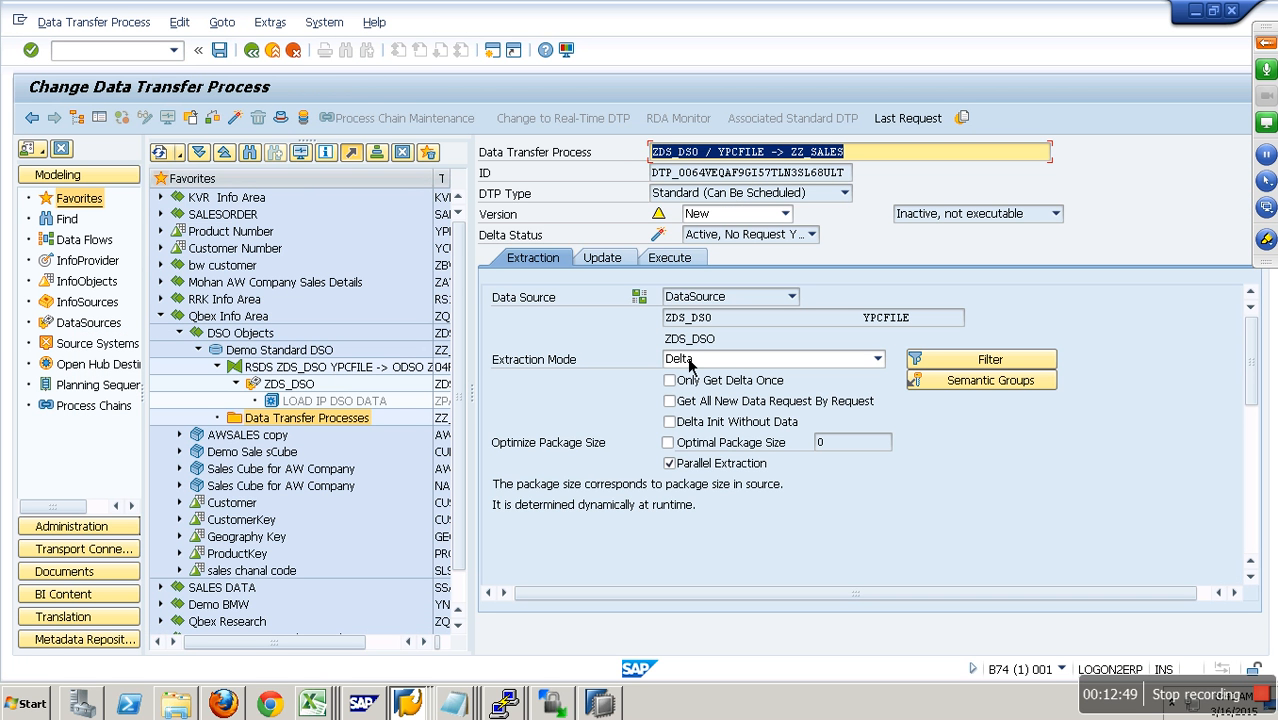
pyautogui.click(234, 117)
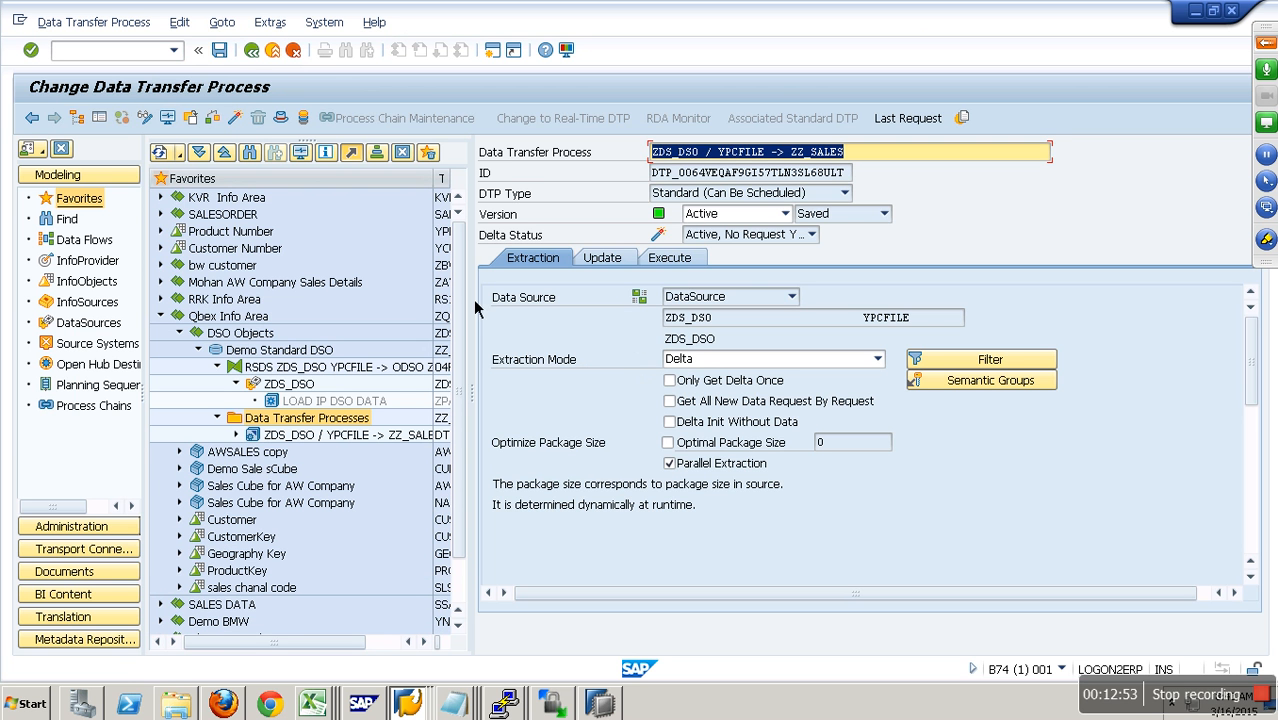
pyautogui.click(272, 51)
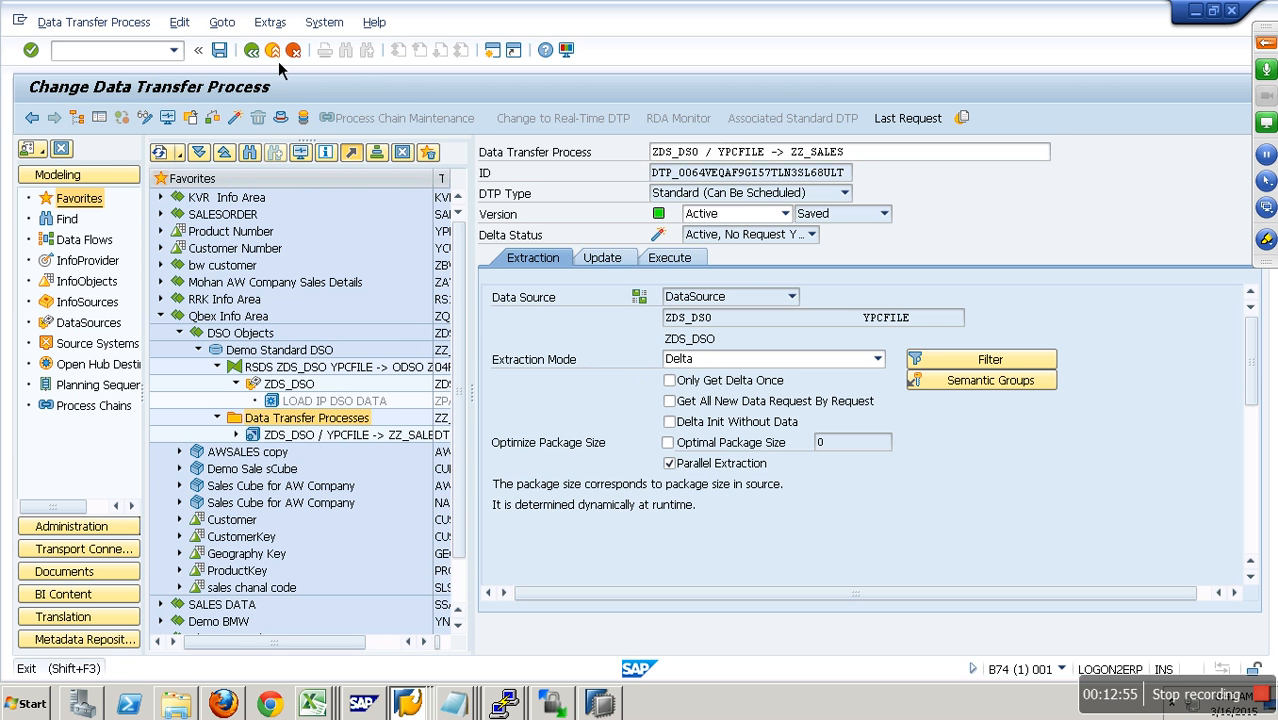
# - Start the LOAD IP DSO DATA load immediately, allow and remember access to DSODataFile.csv, and check the request in the InfoPackage monitor
pyautogui.doubleClick(373, 406)
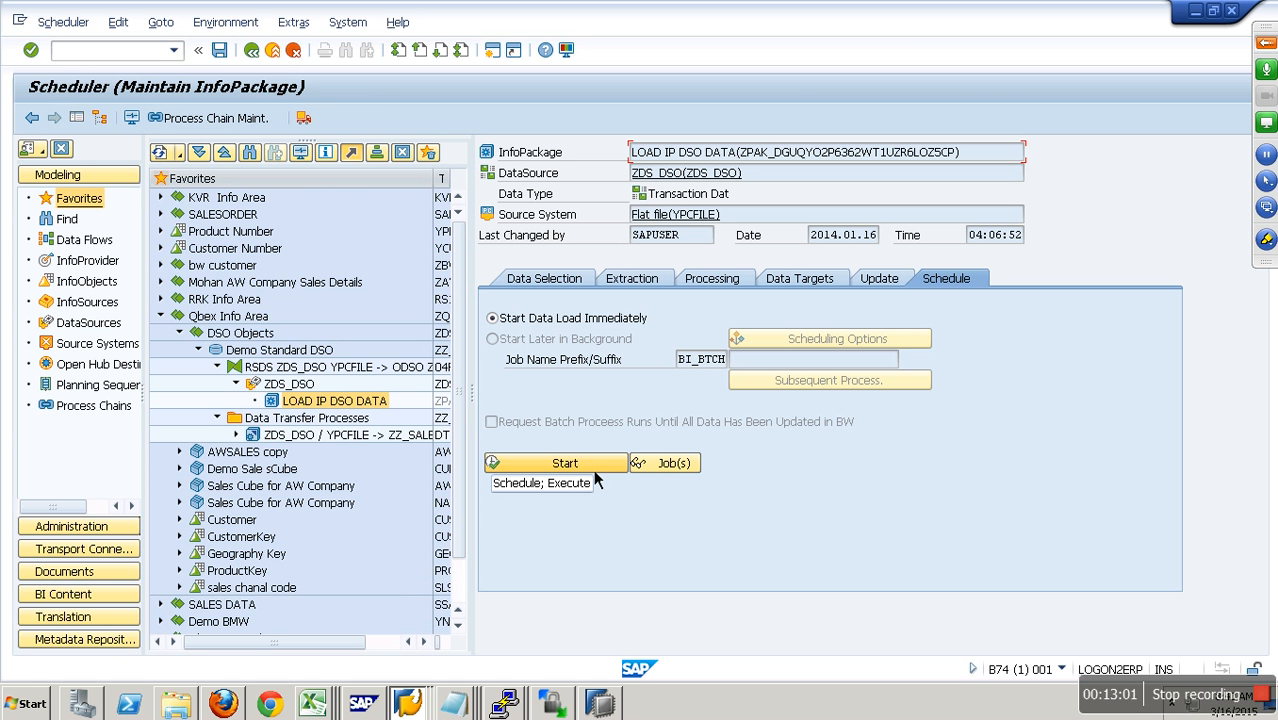
pyautogui.click(593, 469)
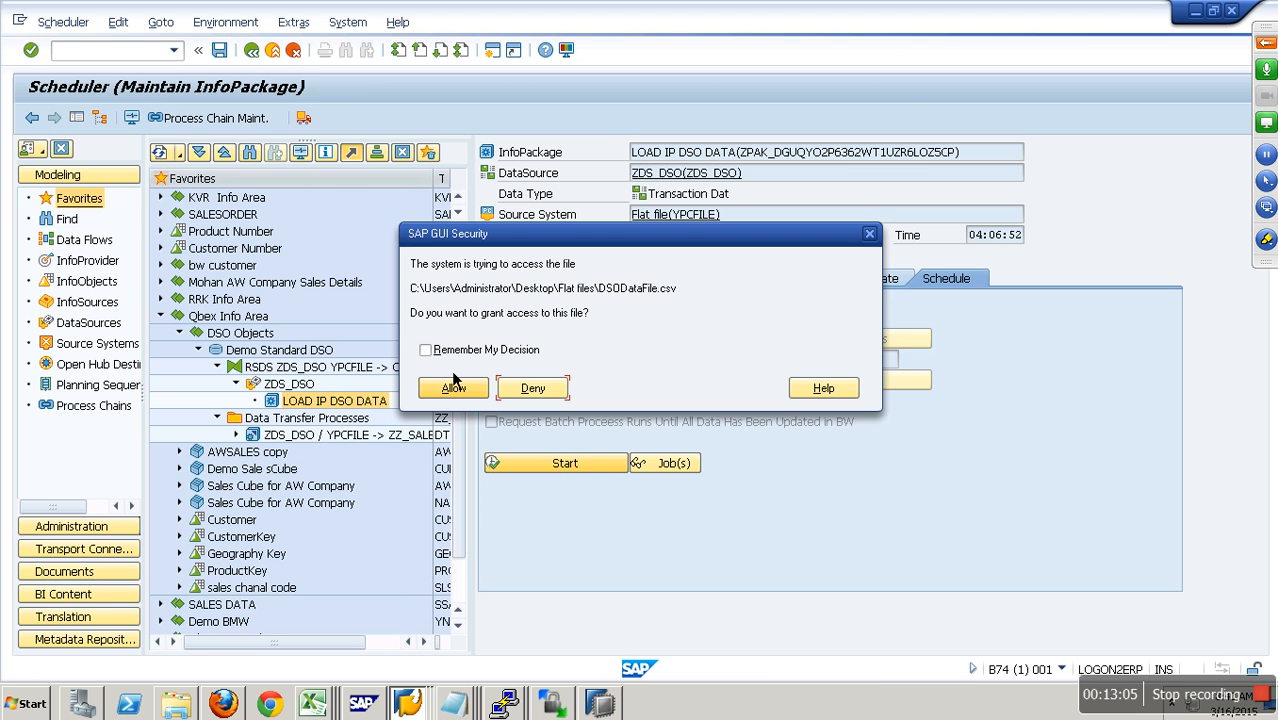
pyautogui.click(426, 350)
pyautogui.click(458, 390)
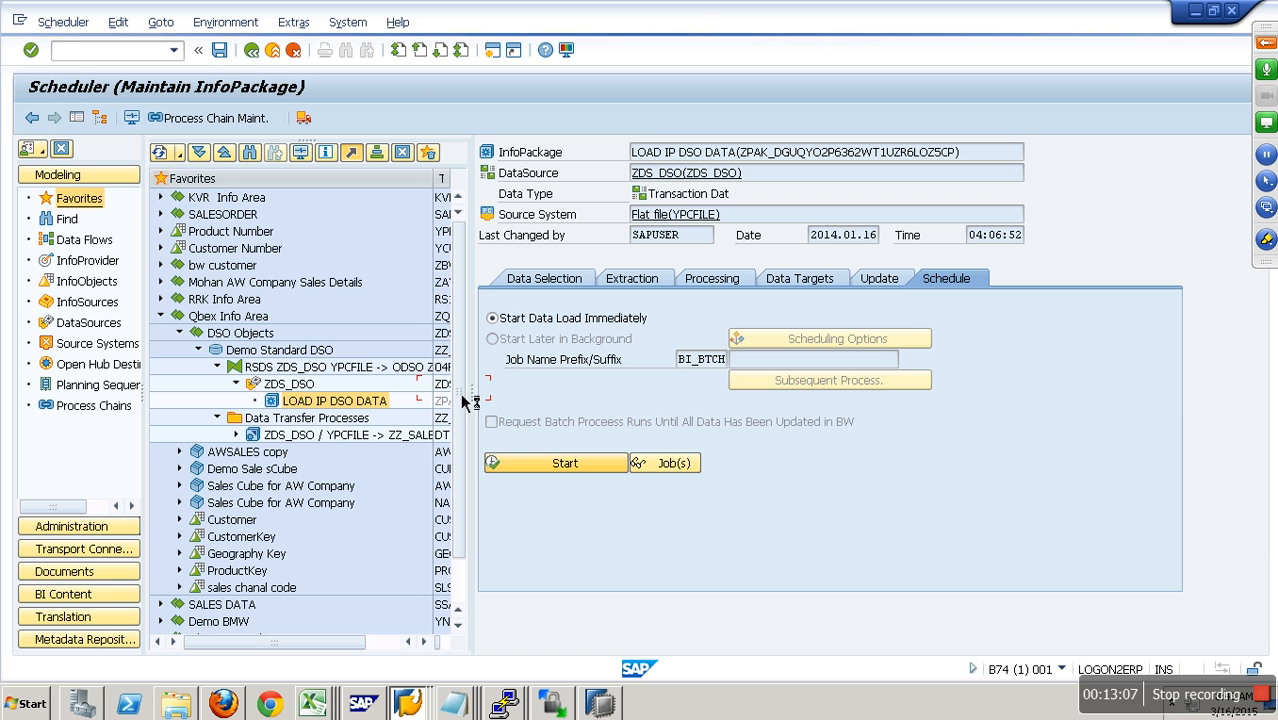
pyautogui.click(132, 118)
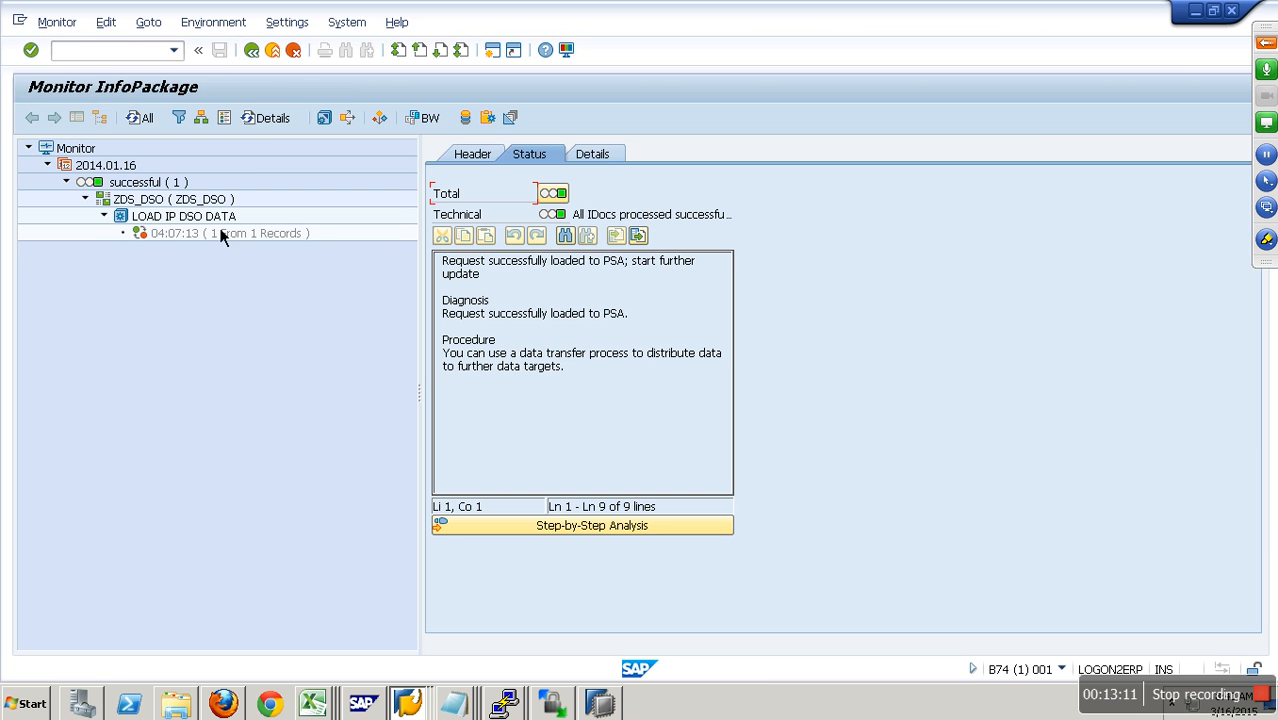
pyautogui.click(243, 240)
pyautogui.click(275, 53)
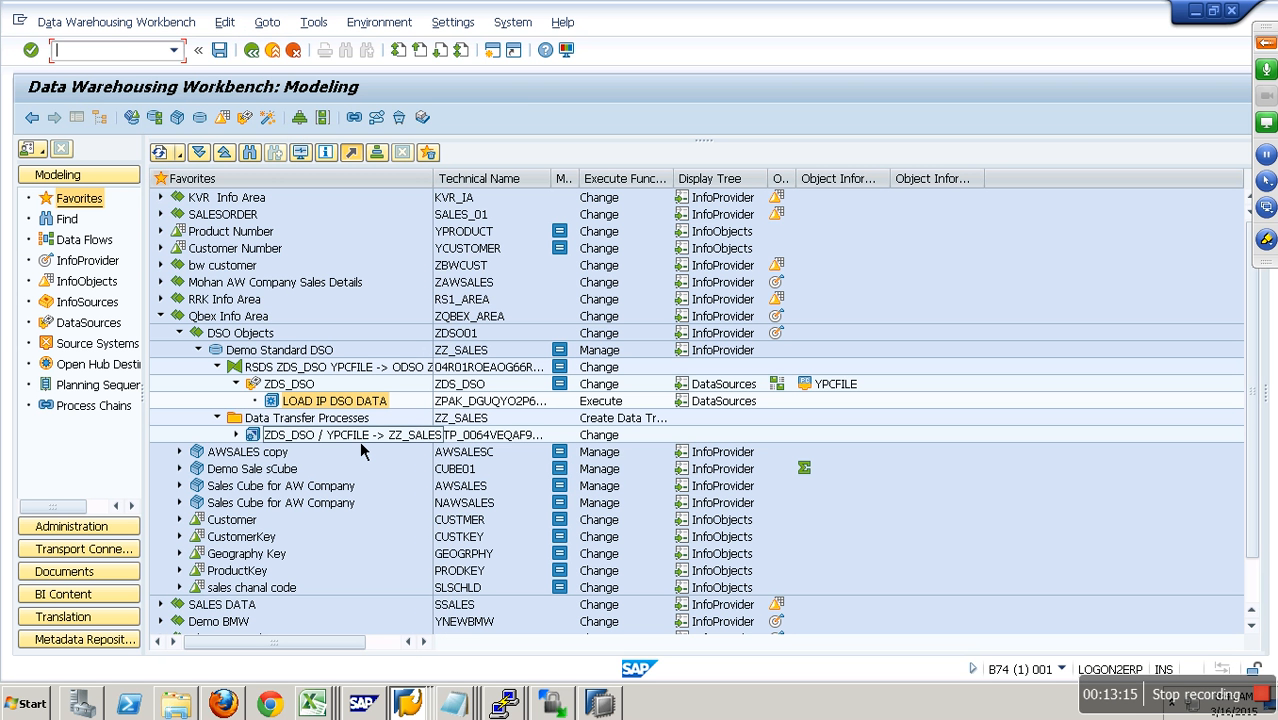
# - Execute the data transfer process ZDS_DSO / YPCFILE -> ZZ_SALES, display its request monitor and return to the overview
pyautogui.click(357, 437)
pyautogui.doubleClick(428, 436)
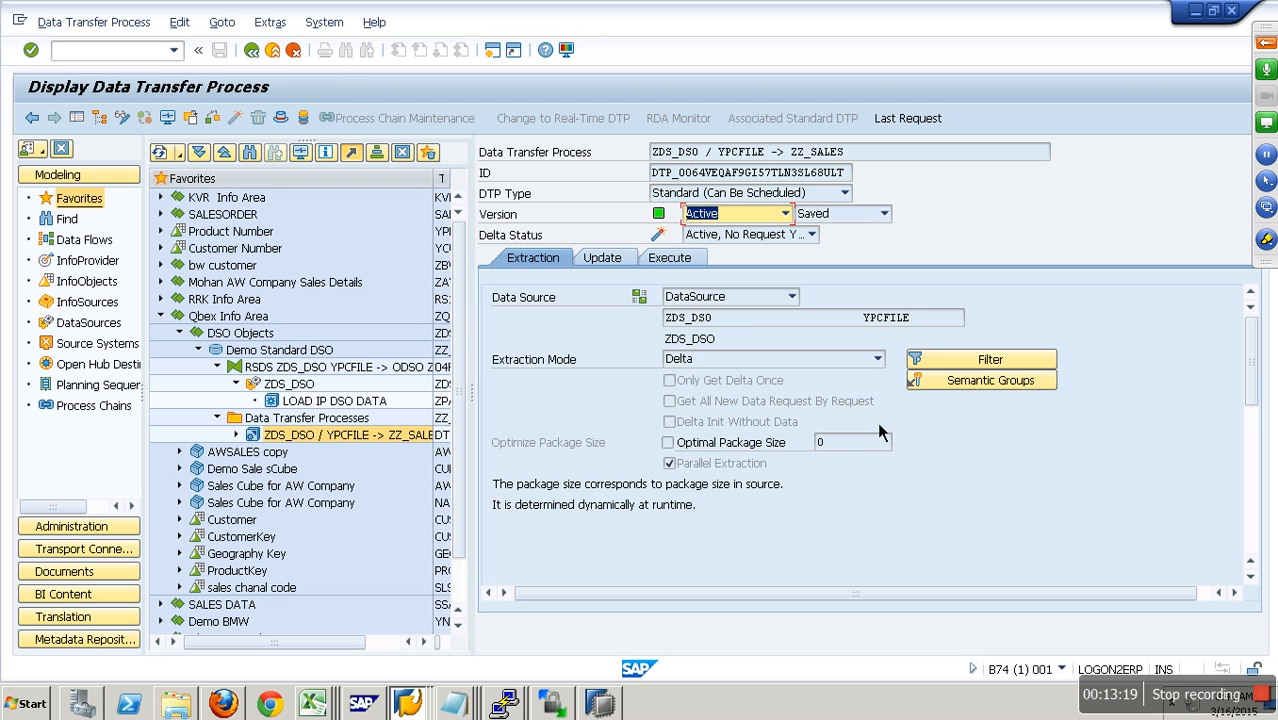
pyautogui.click(697, 264)
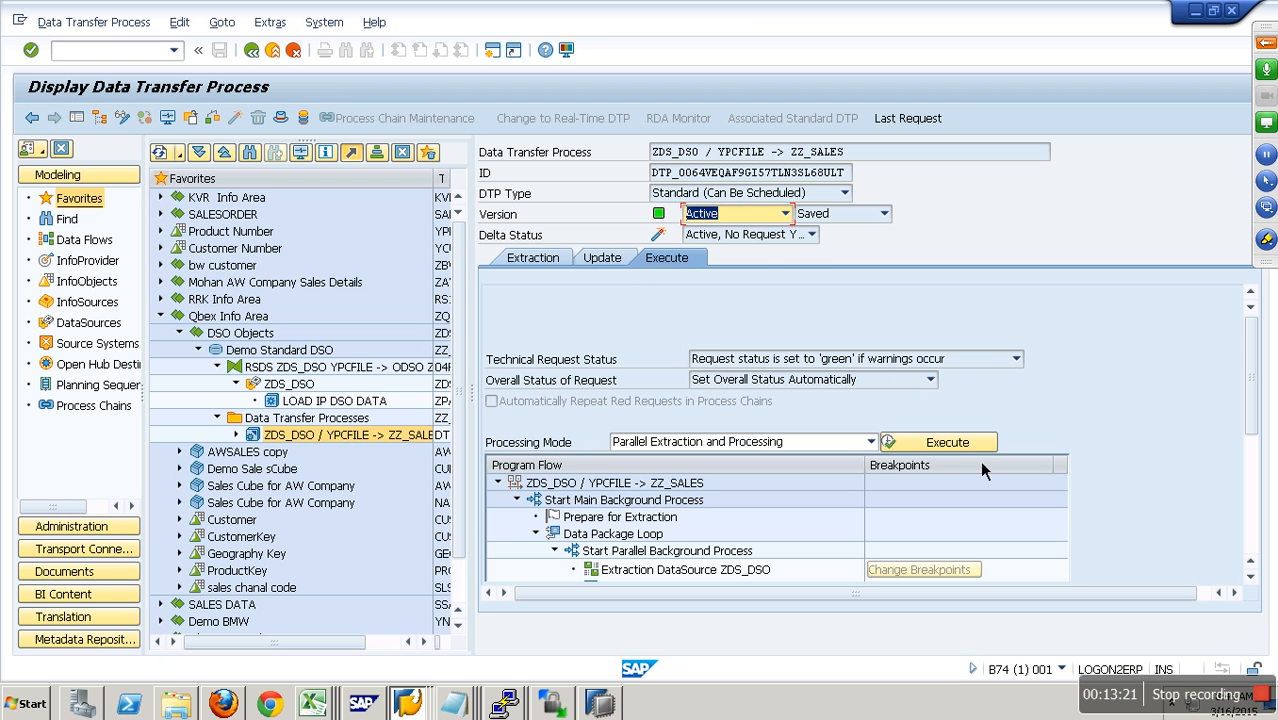
pyautogui.click(956, 449)
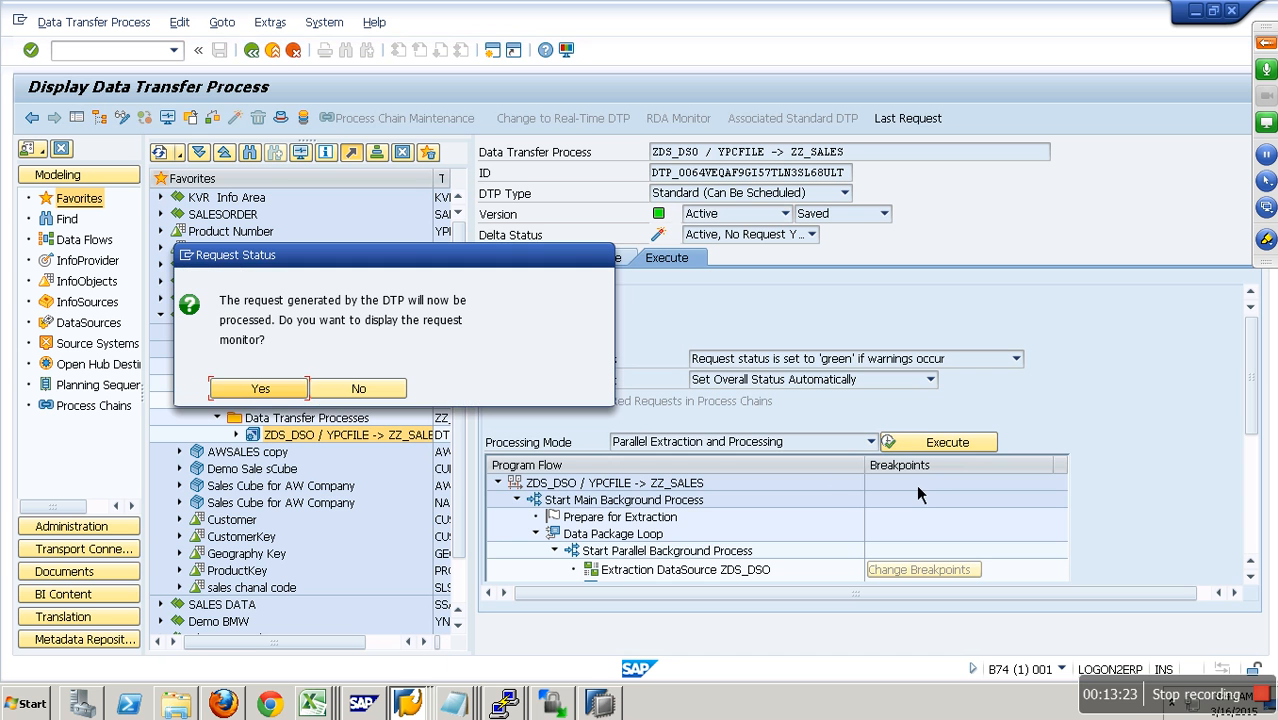
pyautogui.click(278, 394)
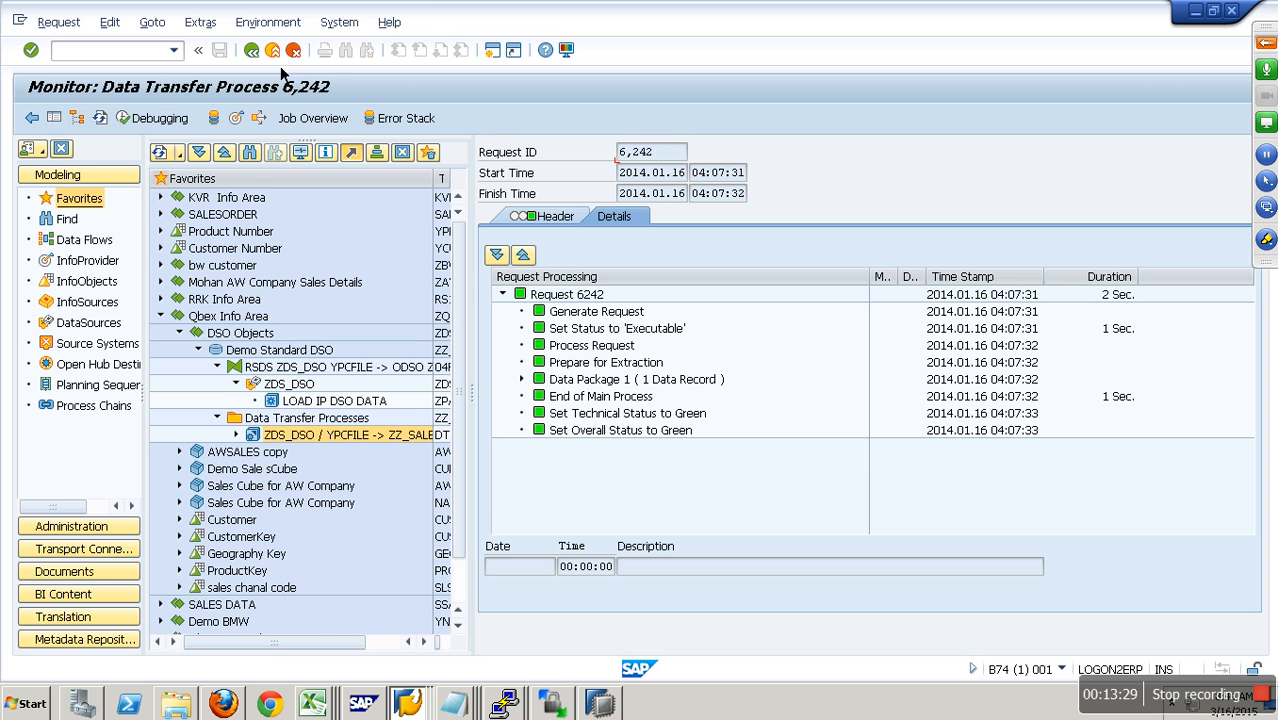
pyautogui.click(251, 50)
# - Display Demo Standard DSO and examine the active table, change log and activation queue in its dictionary/DB status, then return to the overview
pyautogui.rightClick(300, 355)
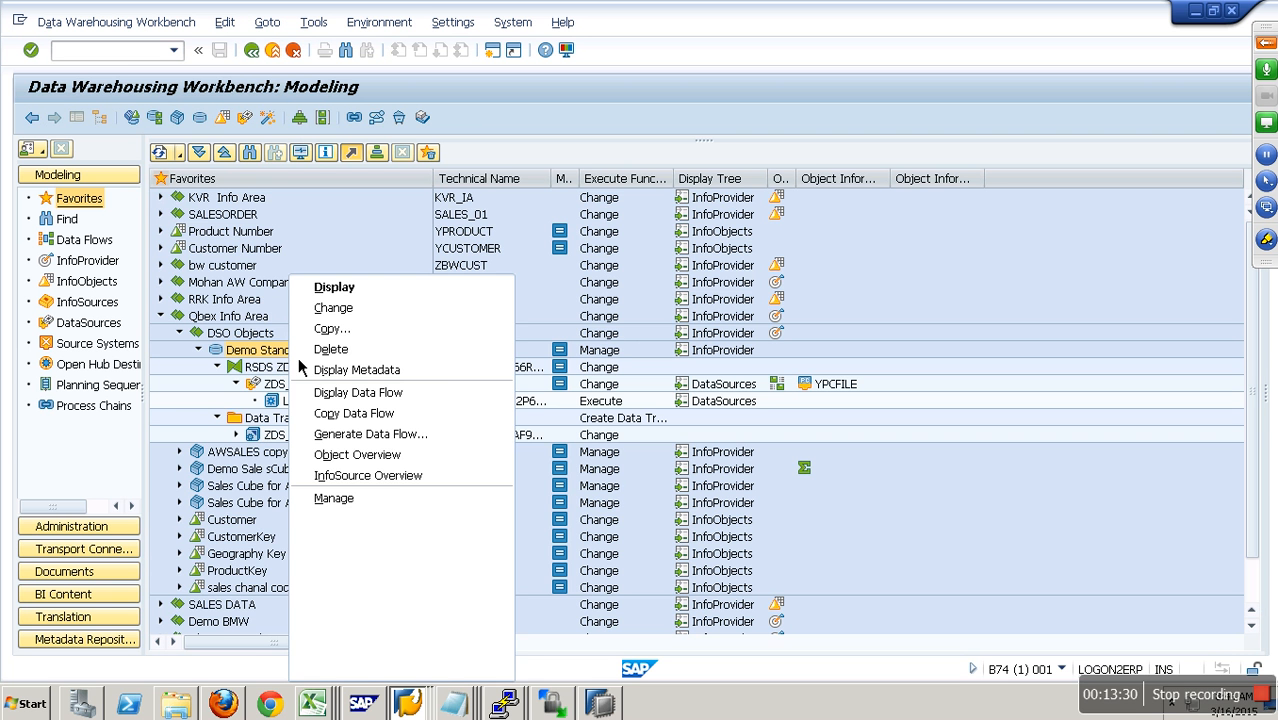
pyautogui.click(334, 287)
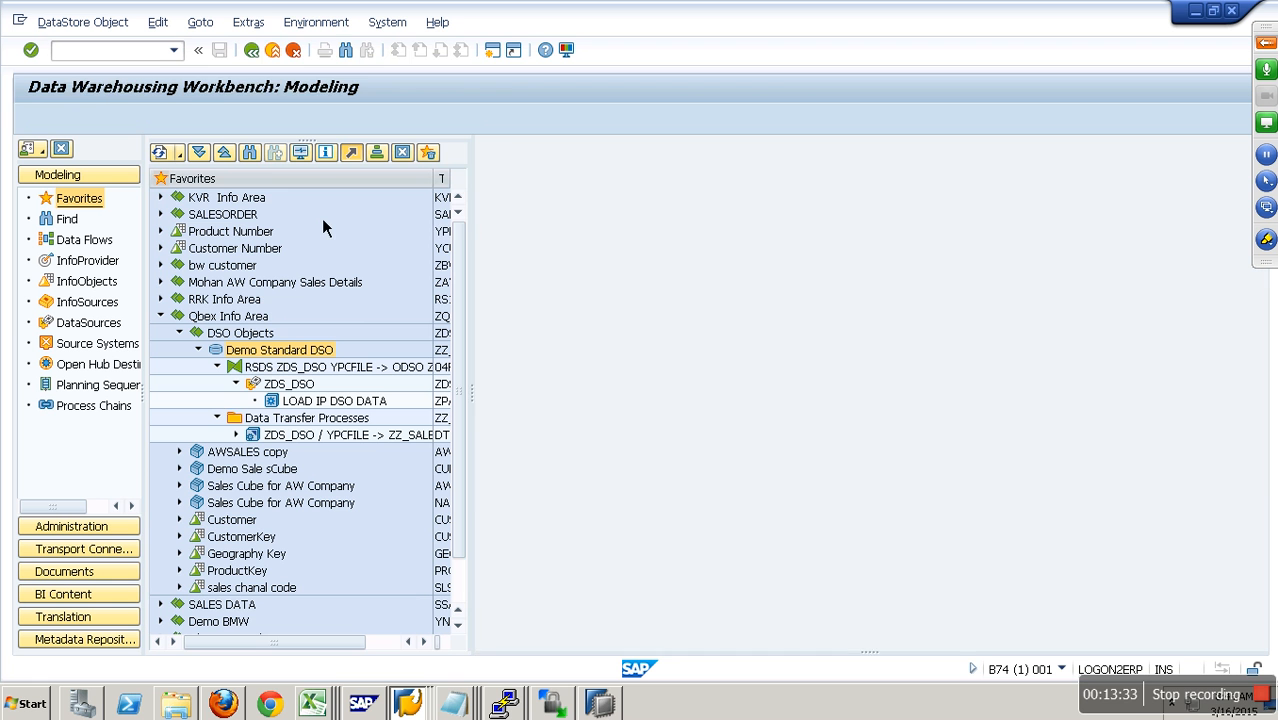
pyautogui.click(270, 32)
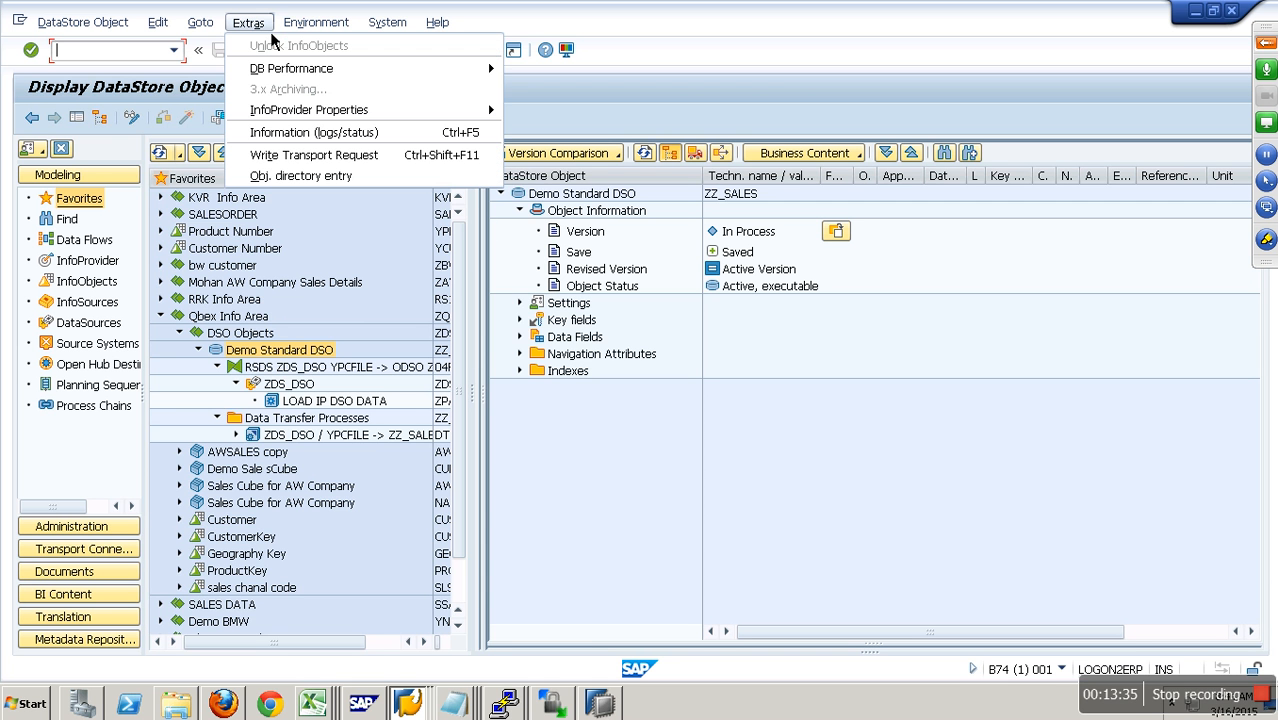
pyautogui.click(352, 140)
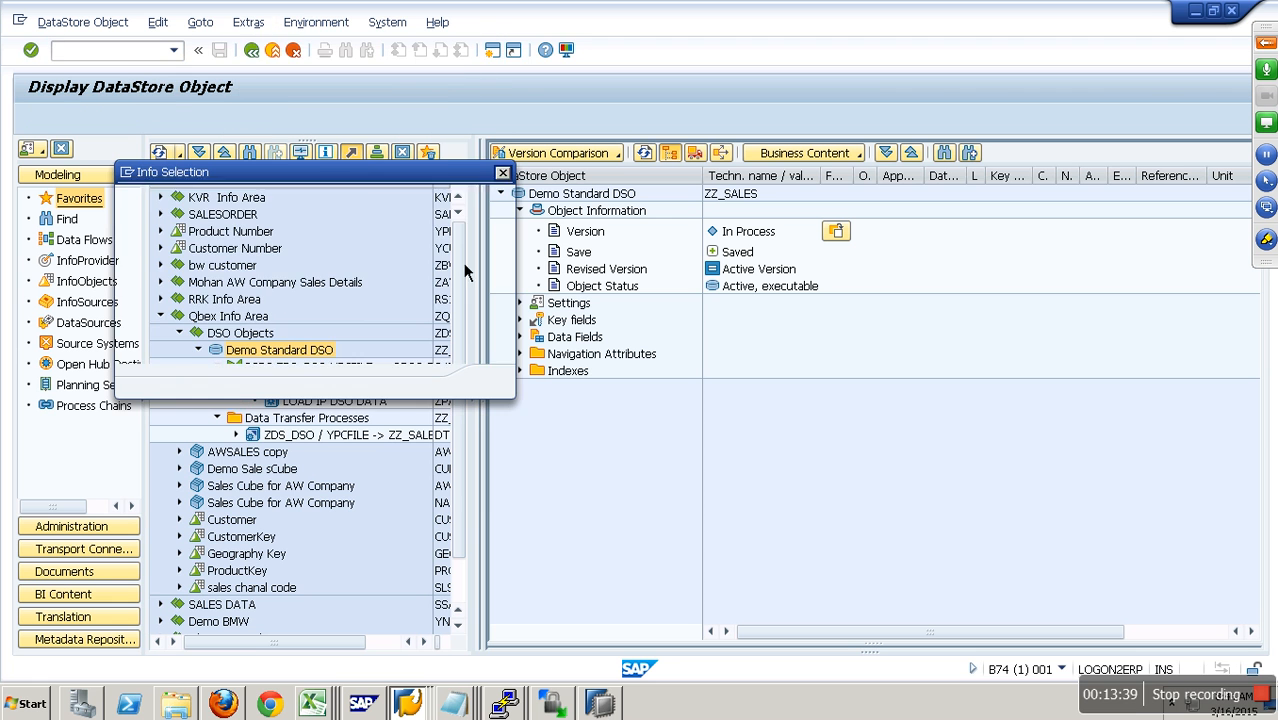
pyautogui.click(403, 337)
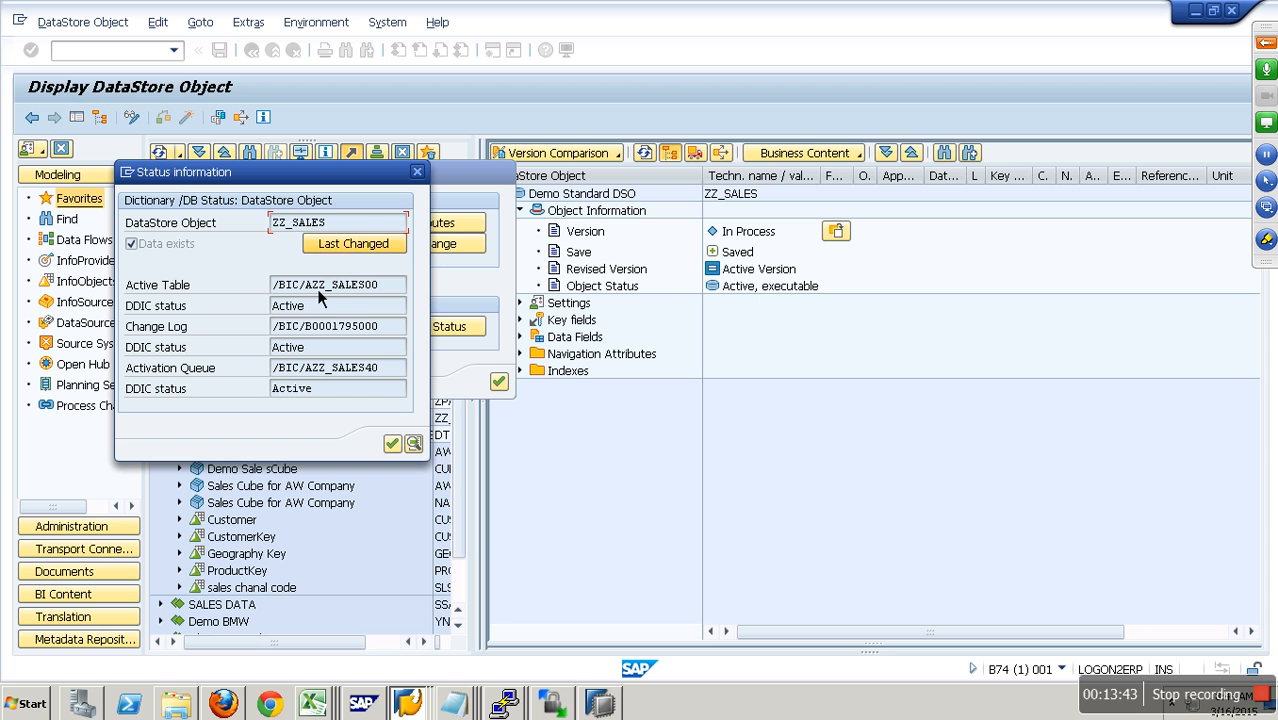
pyautogui.moveTo(357, 285); pyautogui.dragTo(379, 285)
pyautogui.click(371, 336)
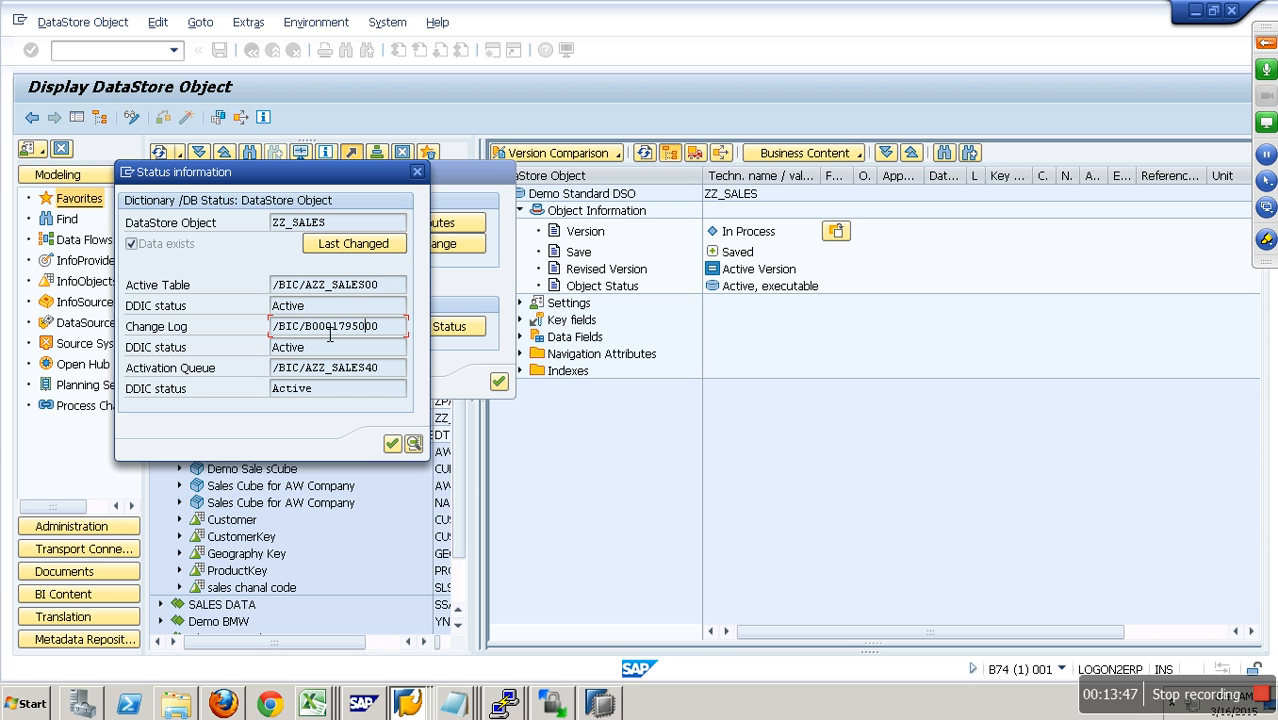
pyautogui.moveTo(312, 334); pyautogui.dragTo(392, 376)
pyautogui.click(392, 443)
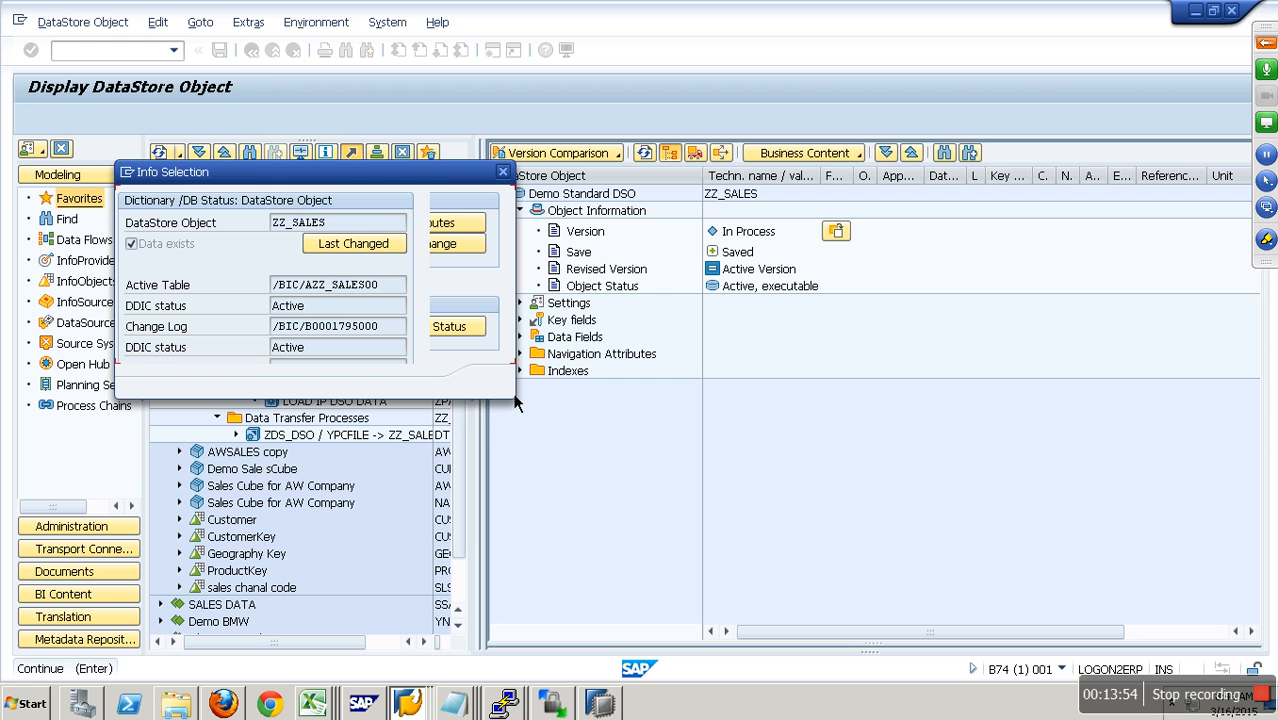
pyautogui.click(498, 381)
pyautogui.click(273, 49)
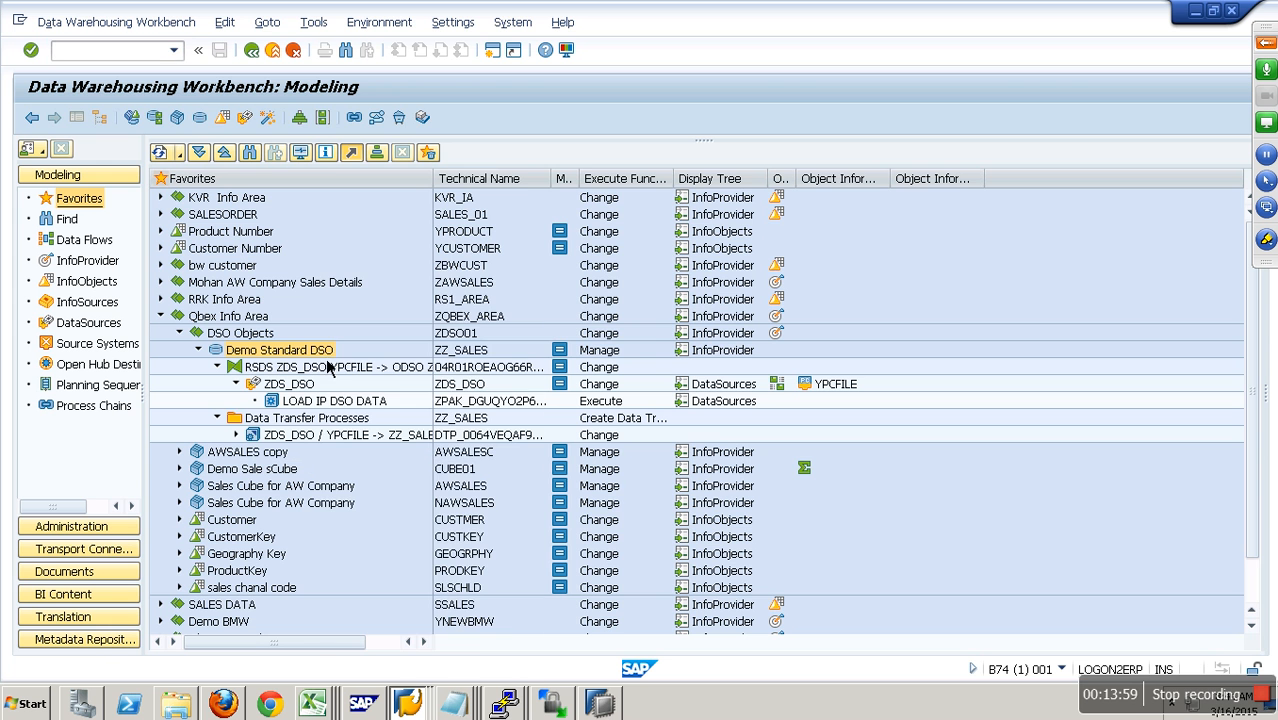
# - Manage Demo Standard DSO and examine the loaded request's ID, transferred and added records, and request number
pyautogui.rightClick(318, 350)
pyautogui.click(413, 506)
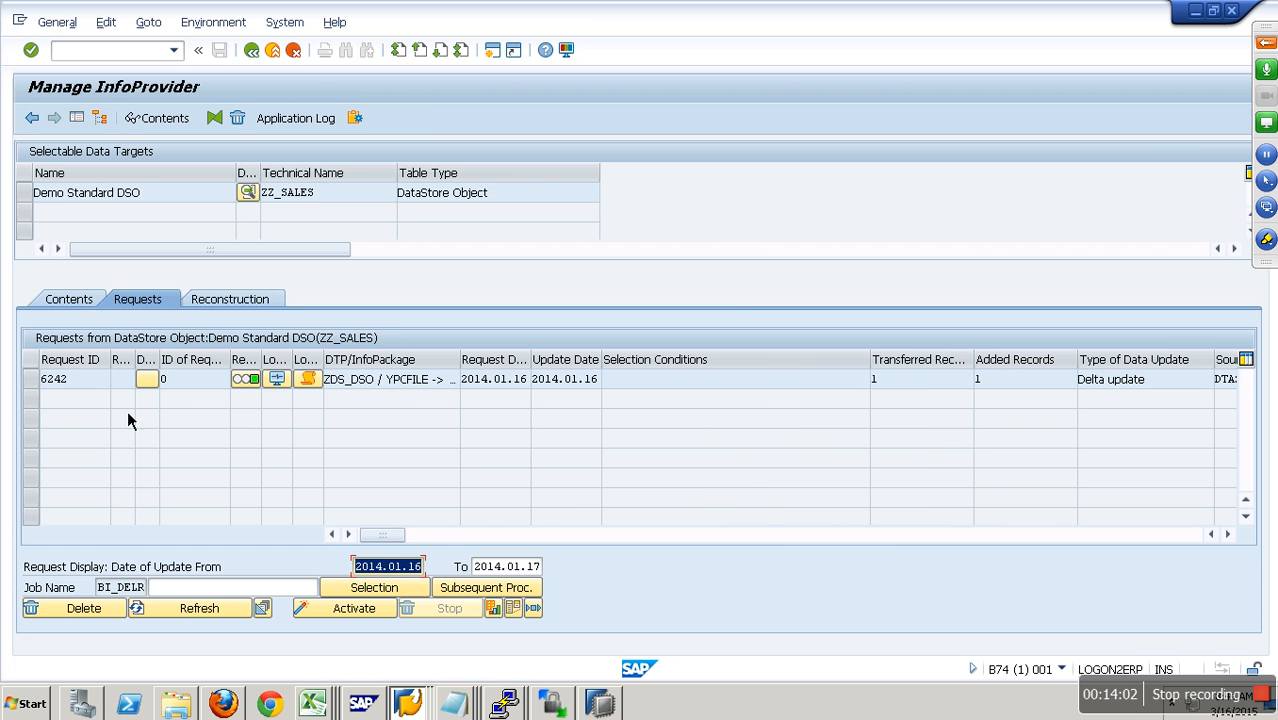
pyautogui.click(80, 384)
pyautogui.click(996, 390)
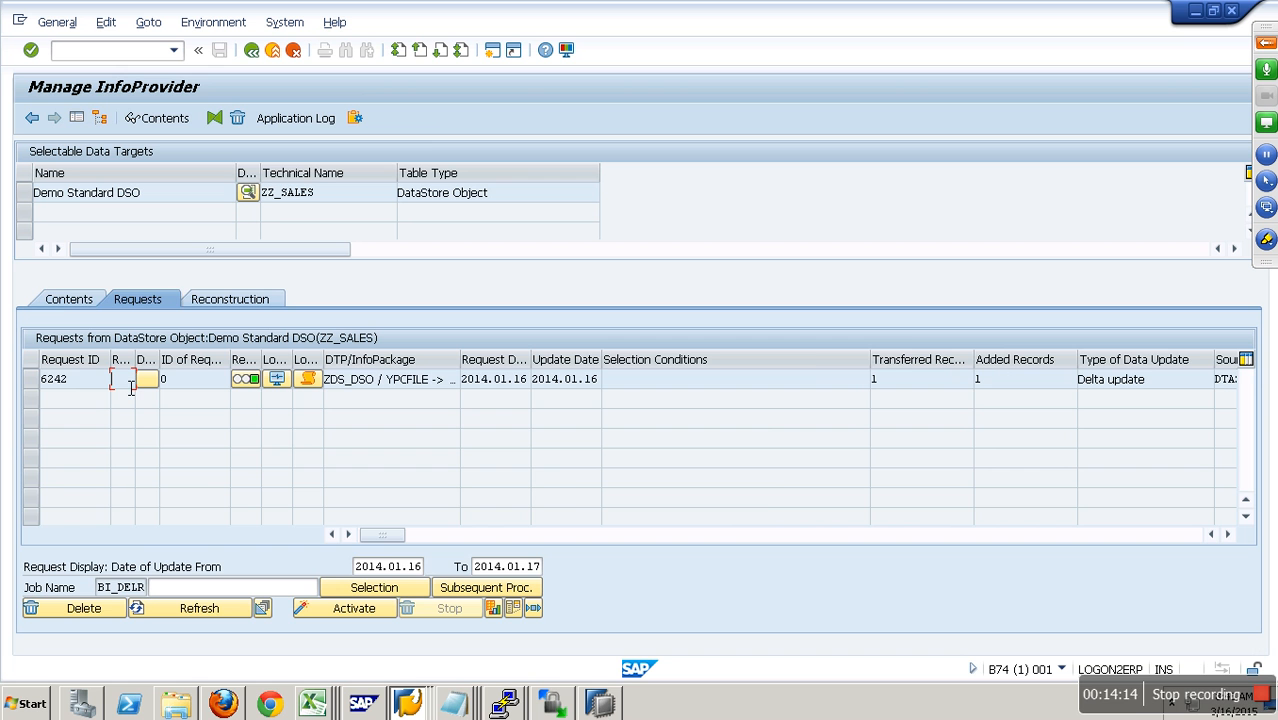
pyautogui.click(64, 303)
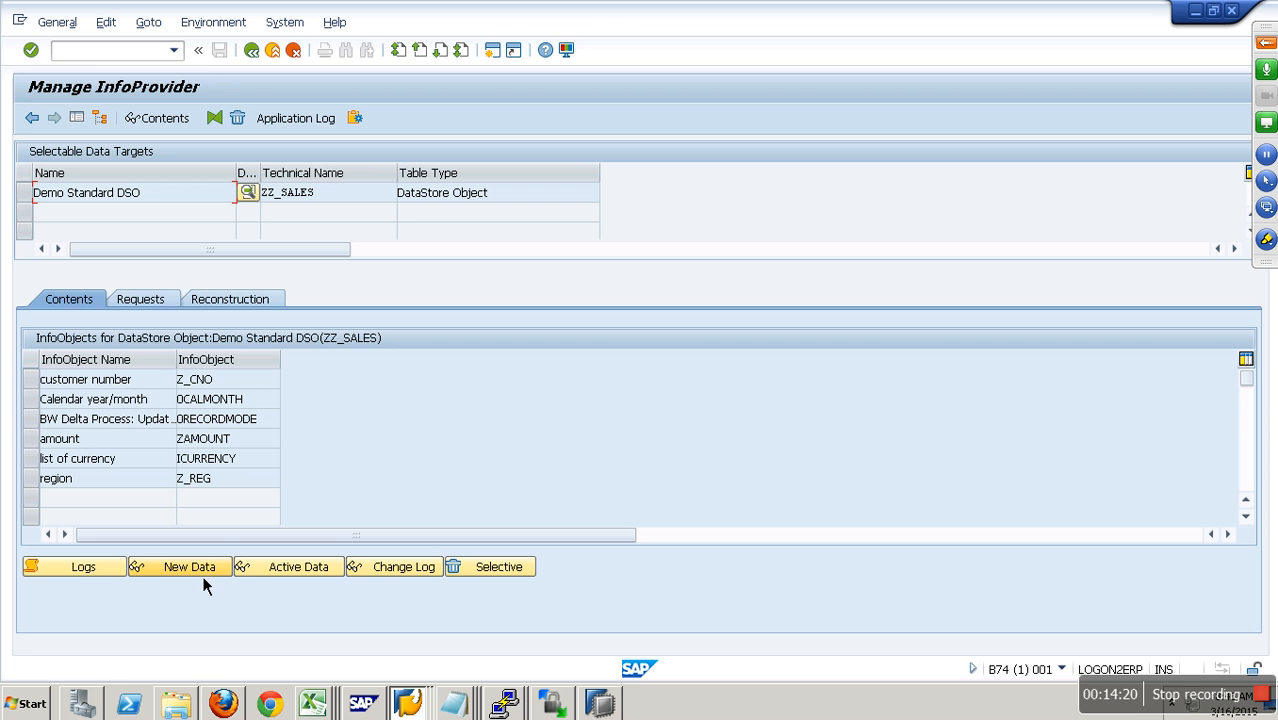
pyautogui.click(159, 304)
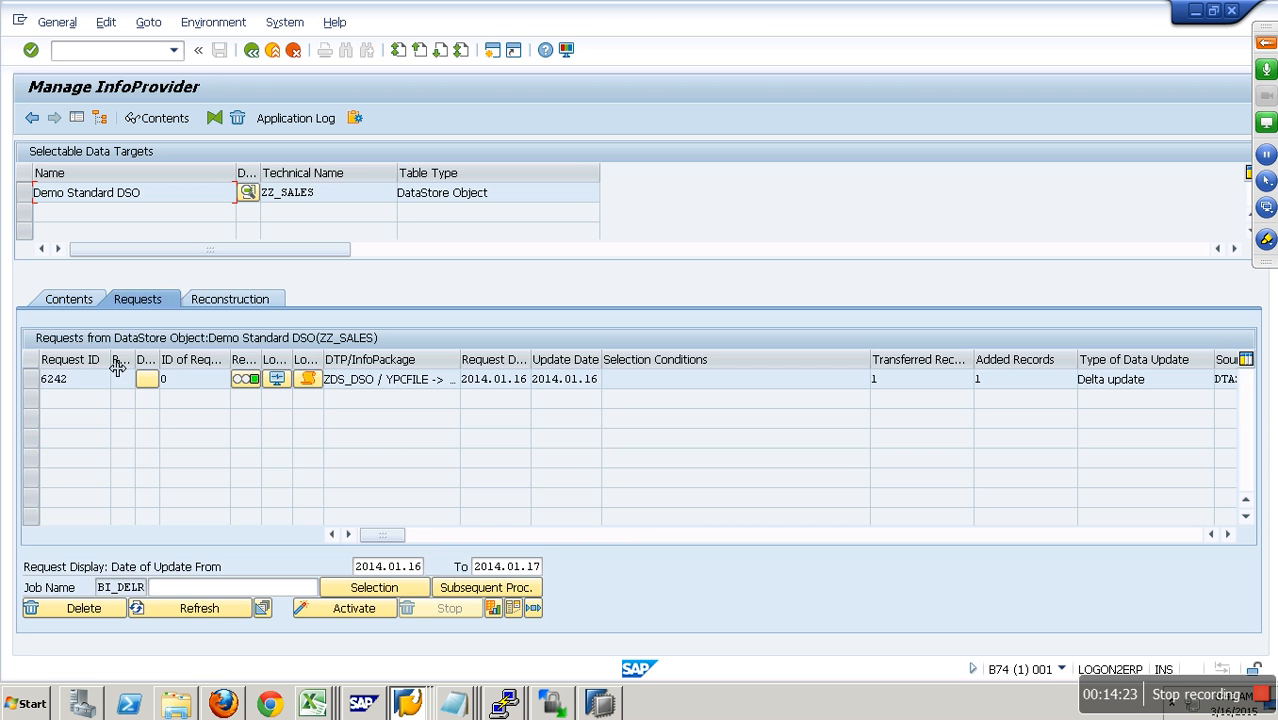
pyautogui.click(1192, 537)
pyautogui.moveTo(355, 390); pyautogui.dragTo(561, 391)
pyautogui.moveTo(72, 384); pyautogui.dragTo(33, 390)
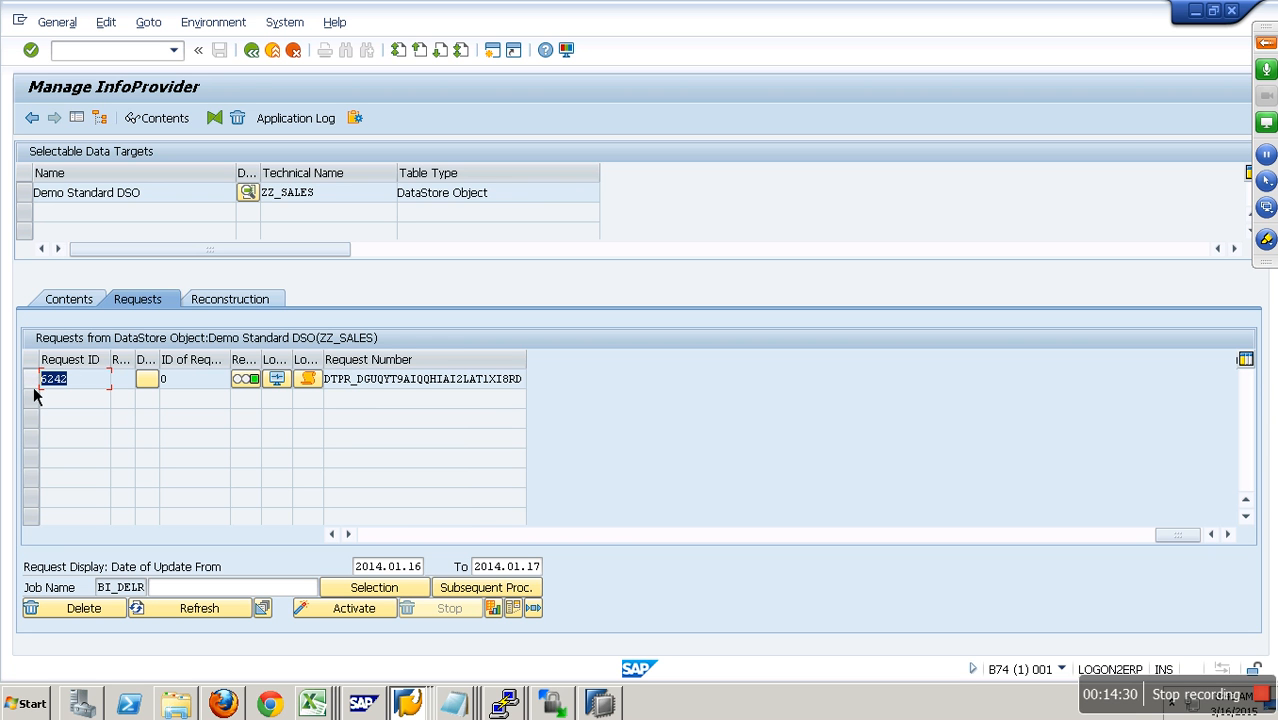
# - Display the new data of ZZ_SALES without selection restrictions, examine the record's key and data fields, and return to the management view
pyautogui.click(70, 303)
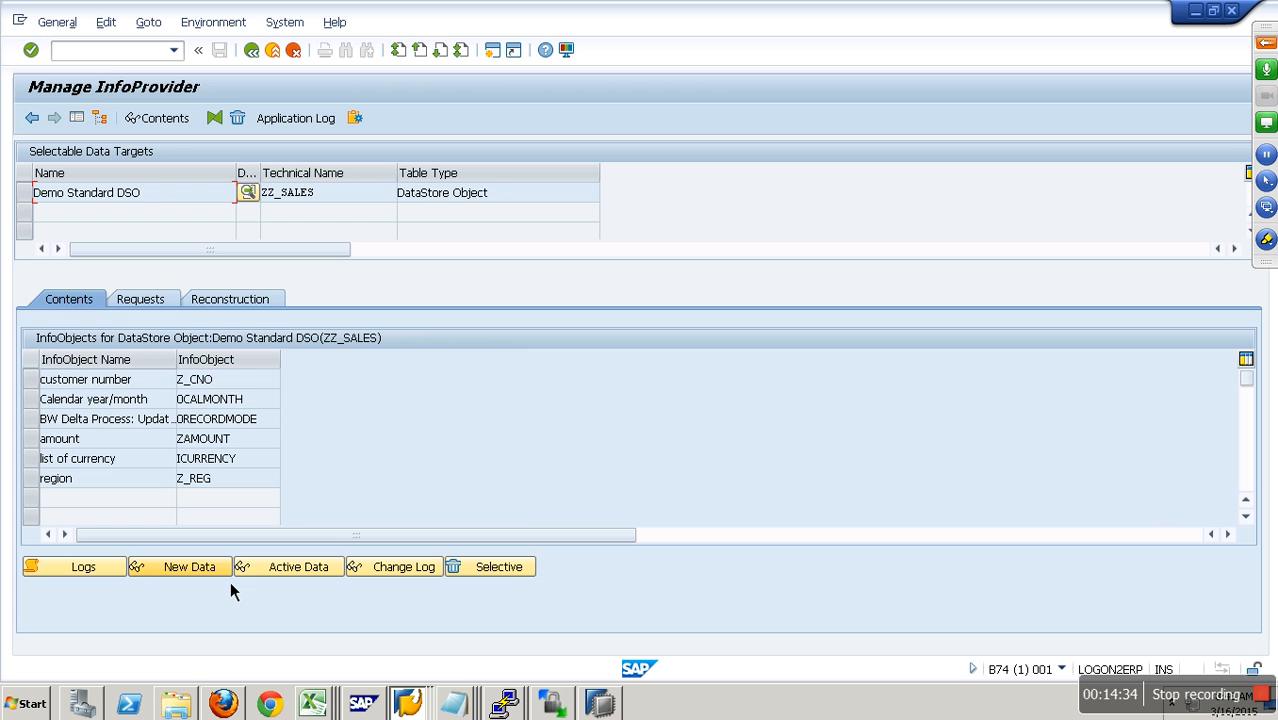
pyautogui.click(228, 576)
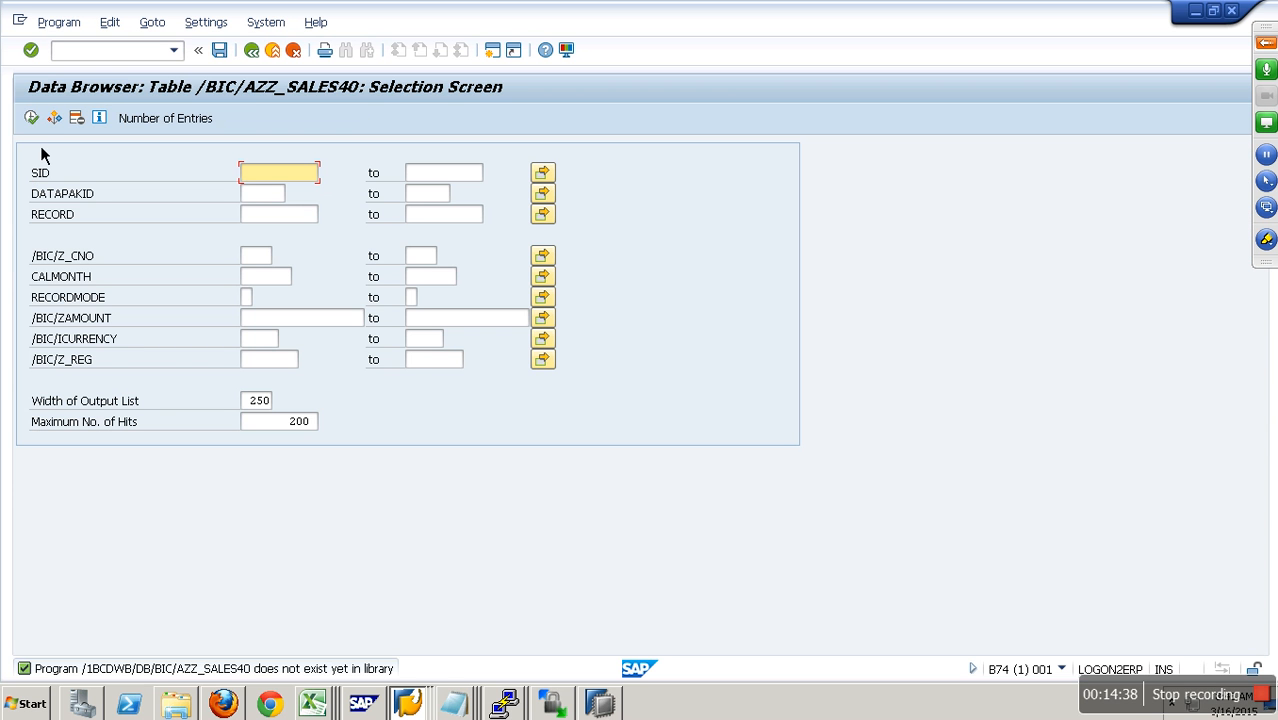
pyautogui.press('F8')
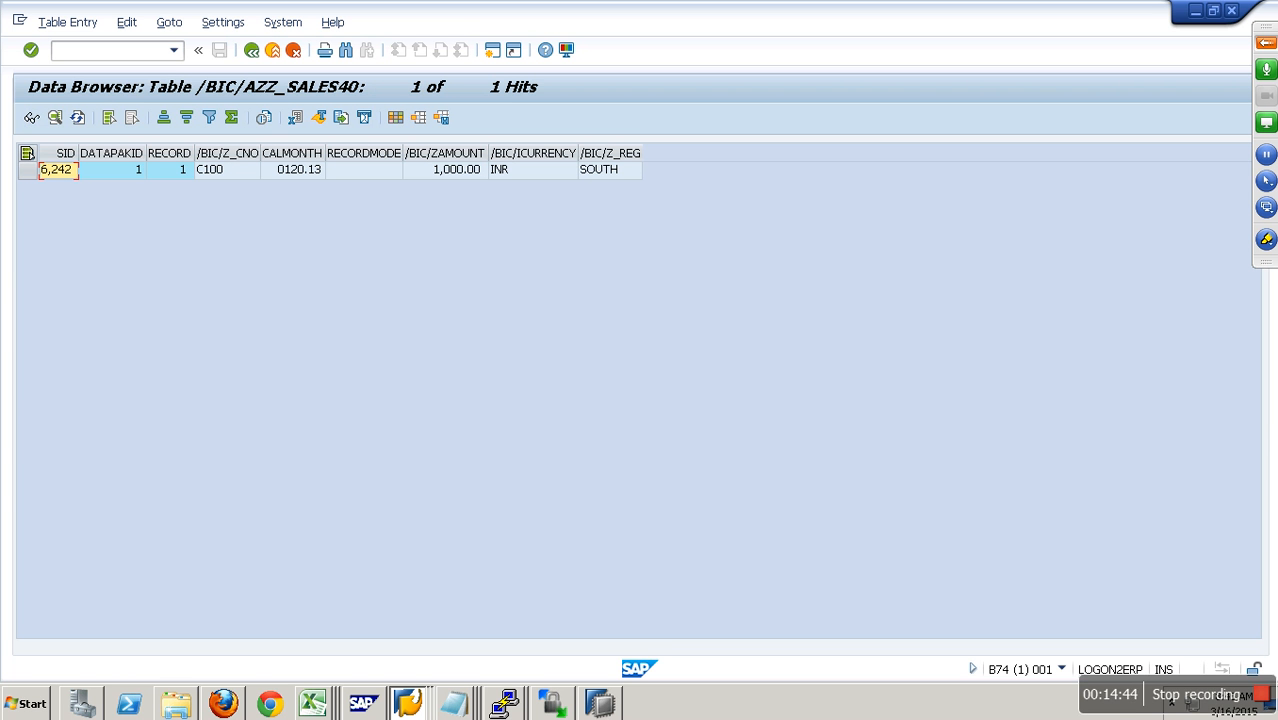
pyautogui.press('Right')
pyautogui.press('Right')
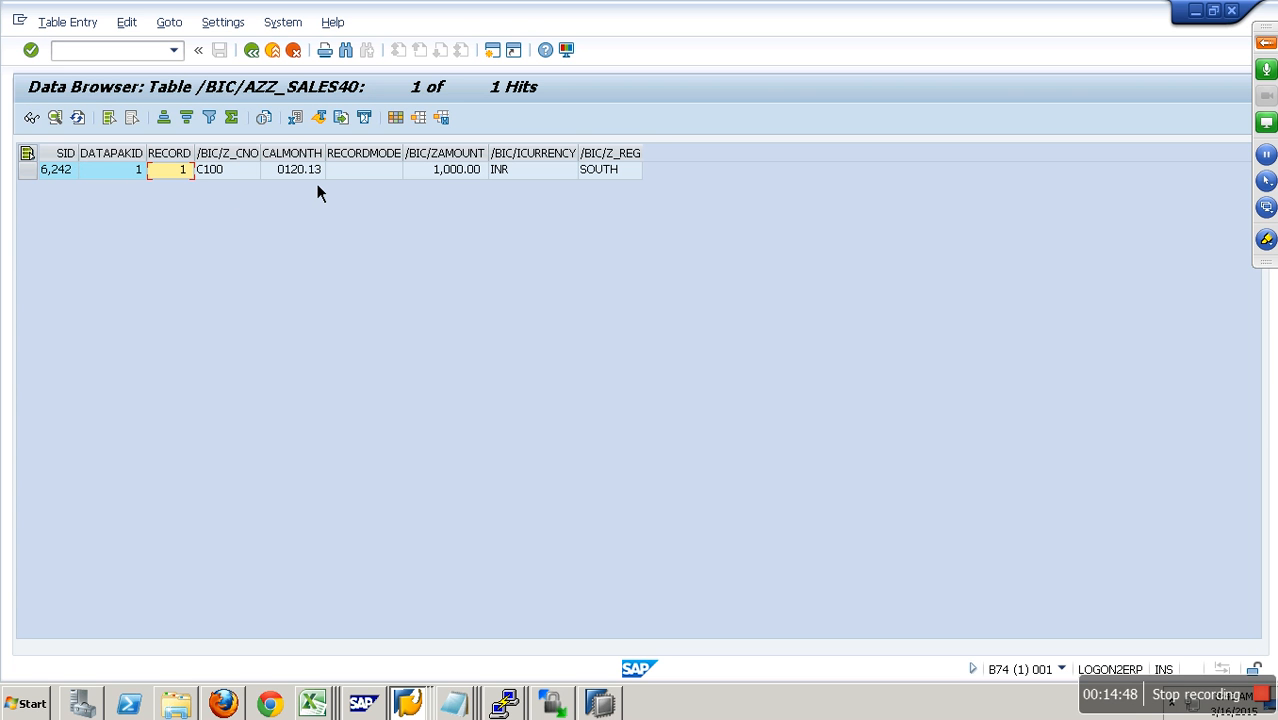
pyautogui.press('Right')
pyautogui.press('Right')
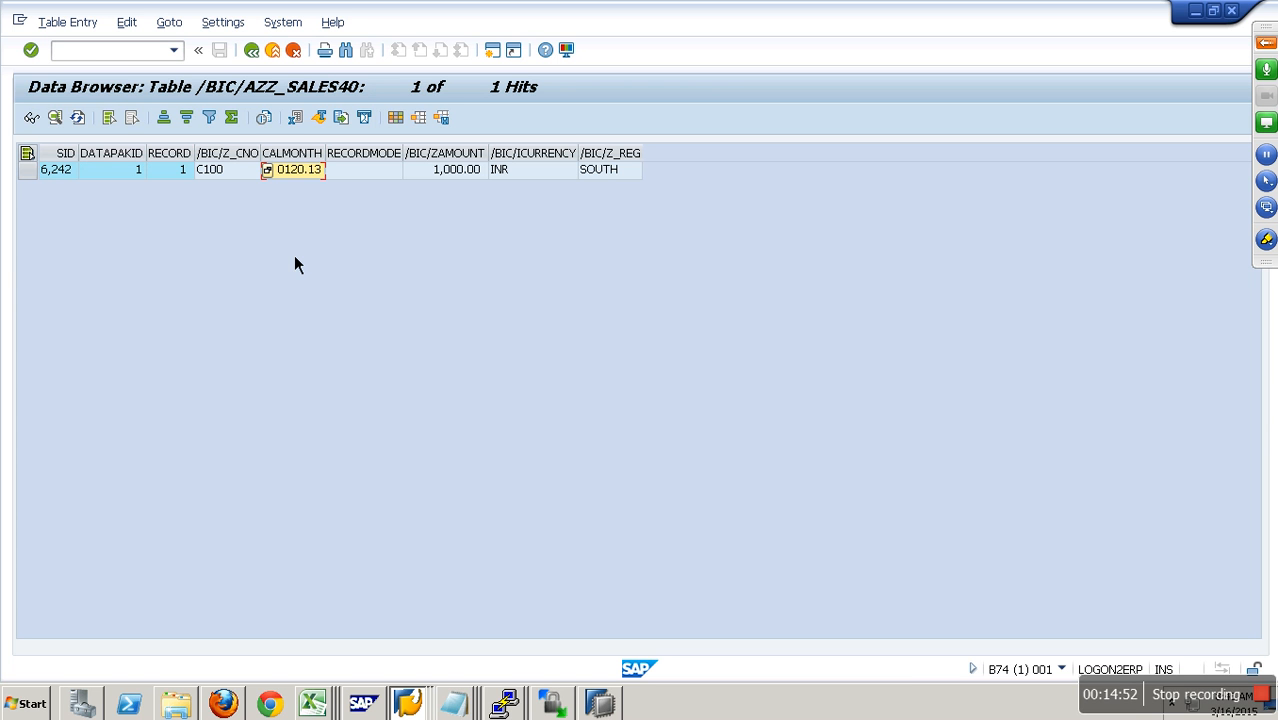
pyautogui.click(282, 60)
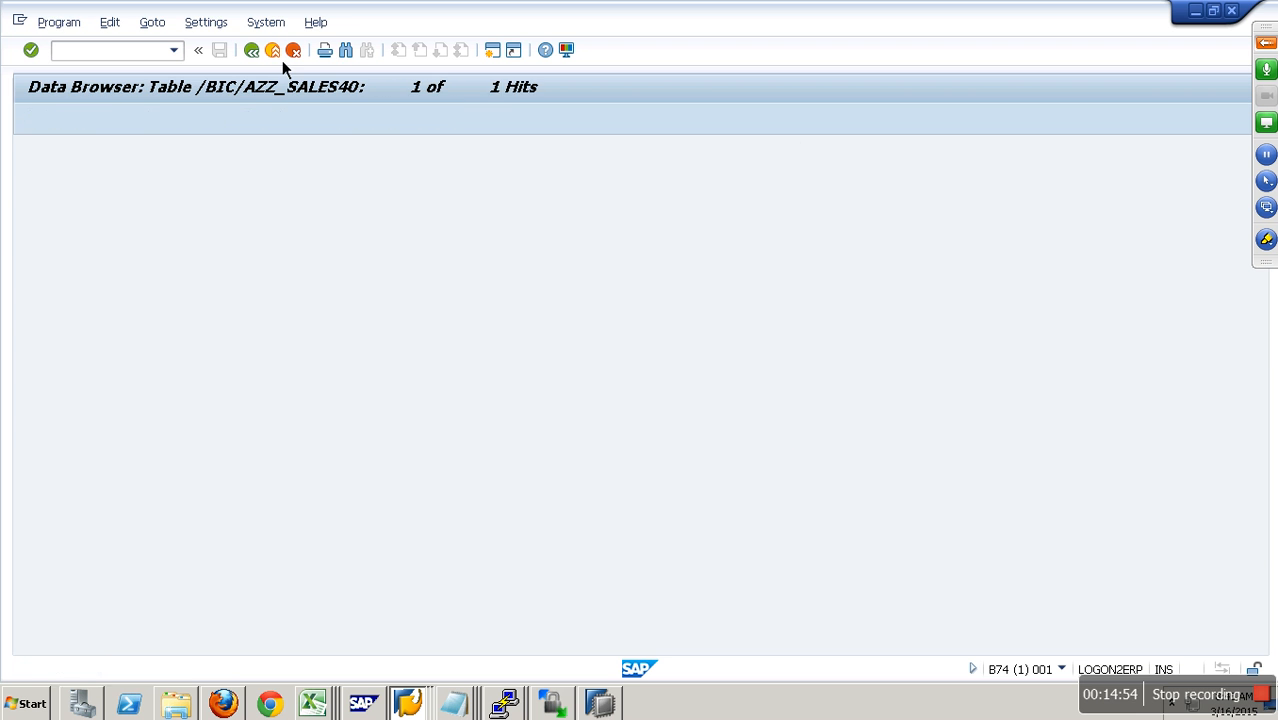
pyautogui.click(281, 60)
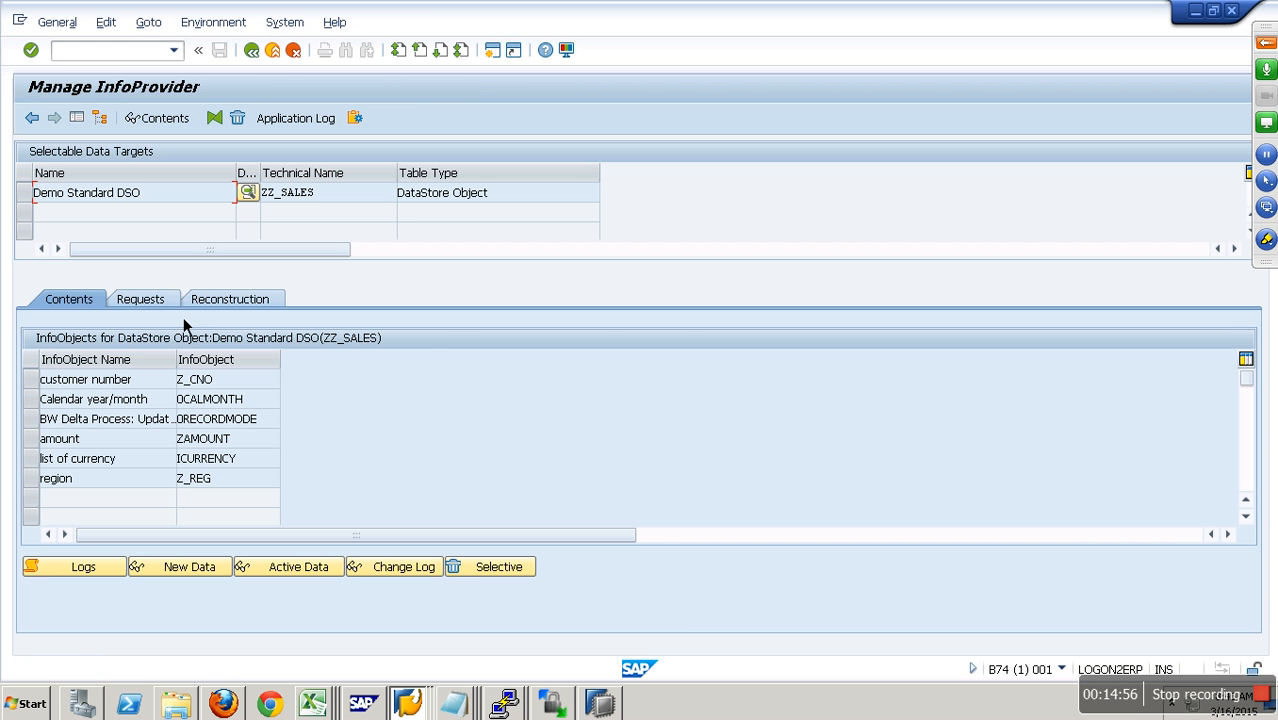
# - Return to the modeling overview and delete the data contents of Demo Standard DSO (ZZ_SALES)
pyautogui.click(281, 56)
pyautogui.rightClick(316, 352)
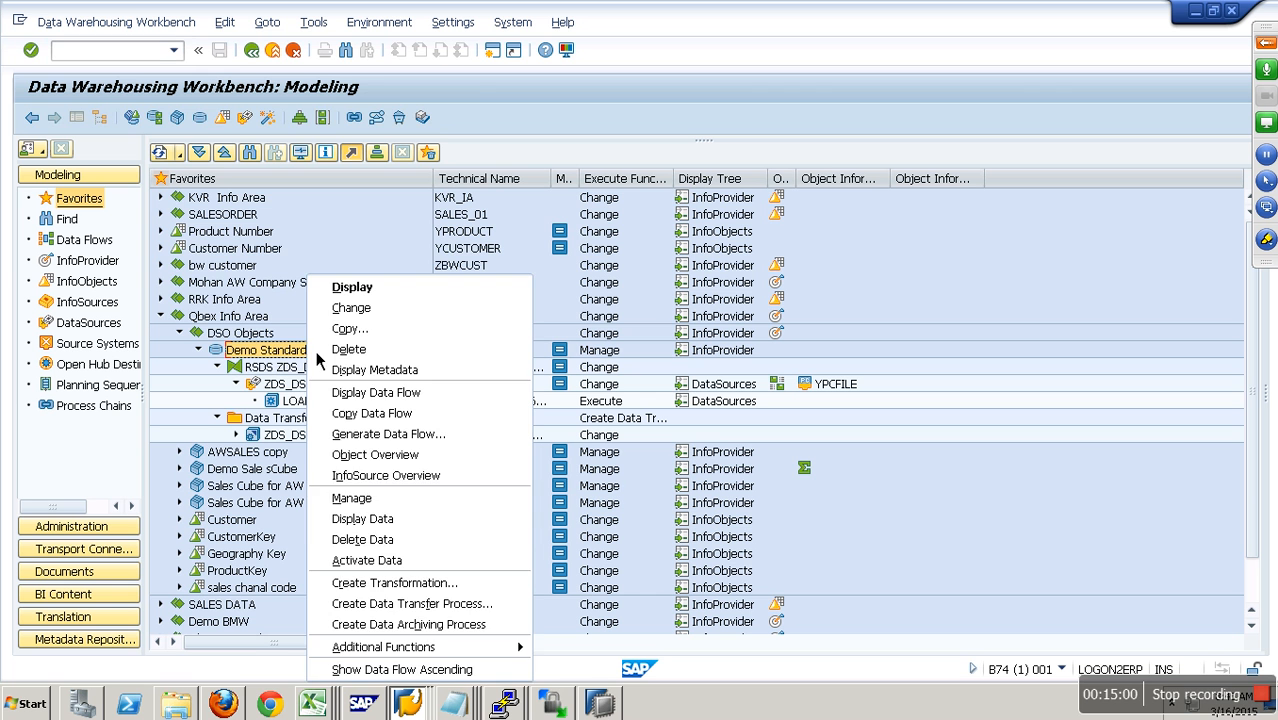
pyautogui.click(382, 541)
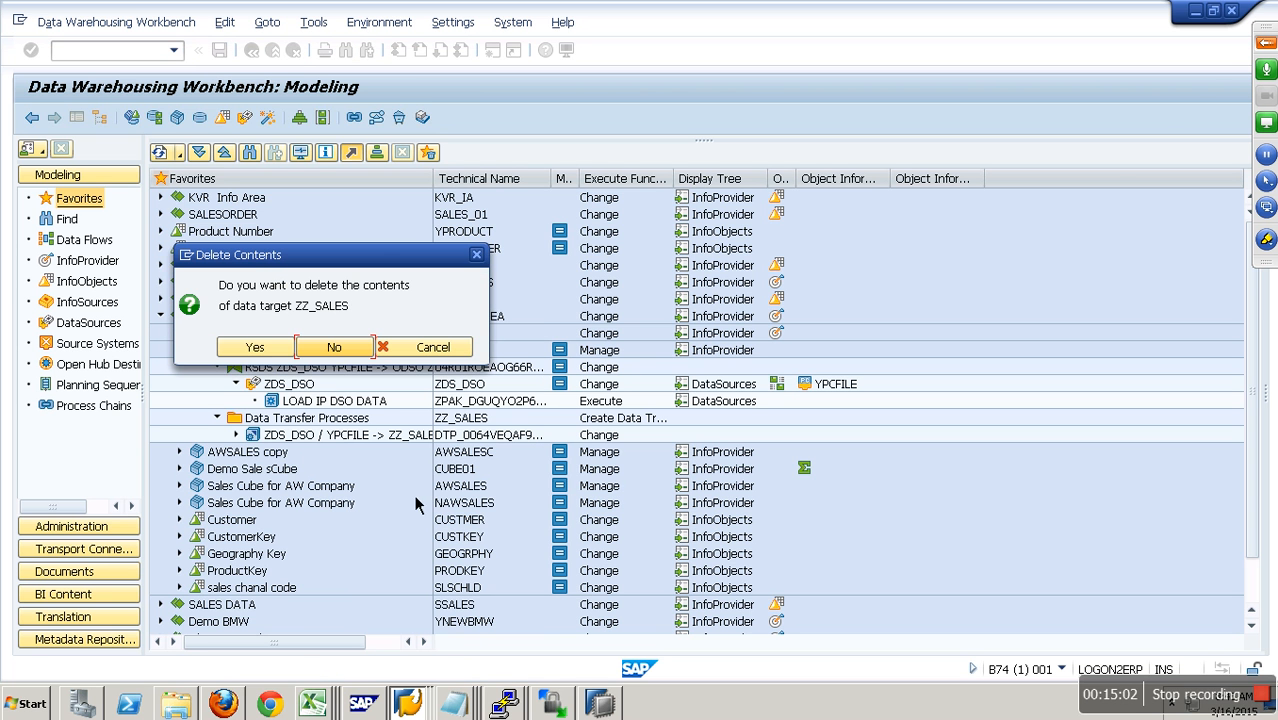
pyautogui.click(255, 347)
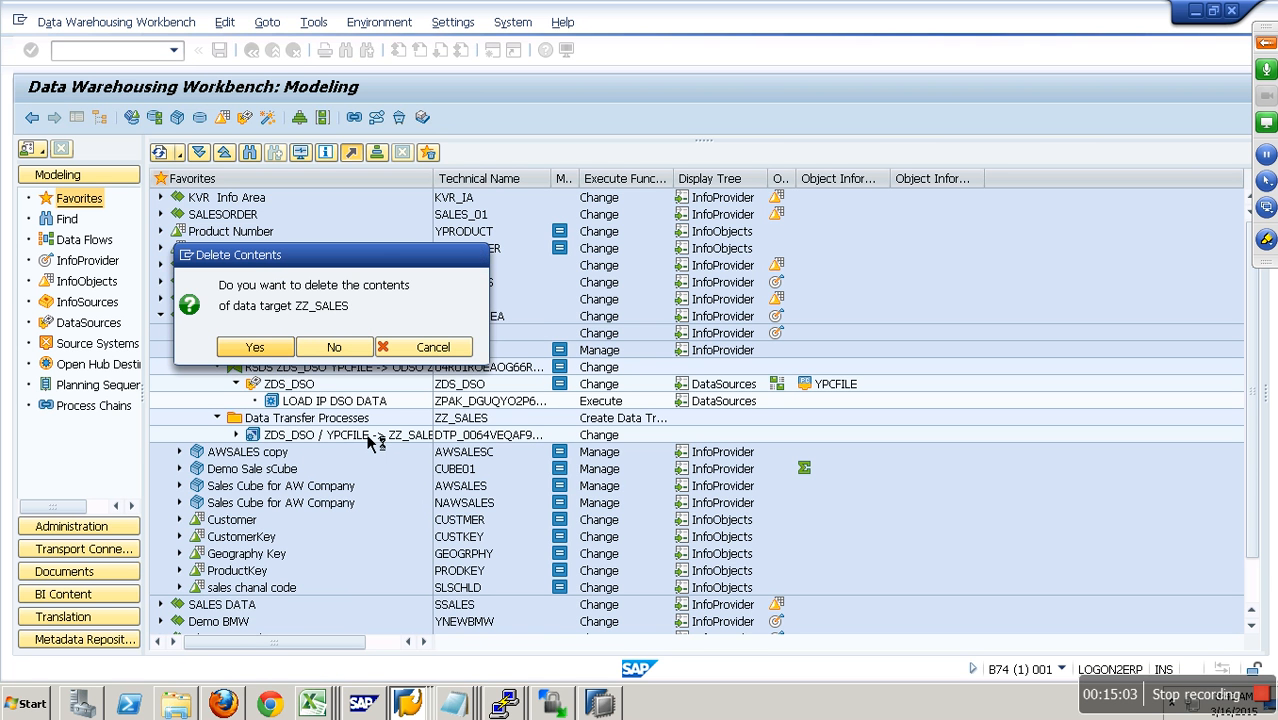
pyautogui.click(341, 423)
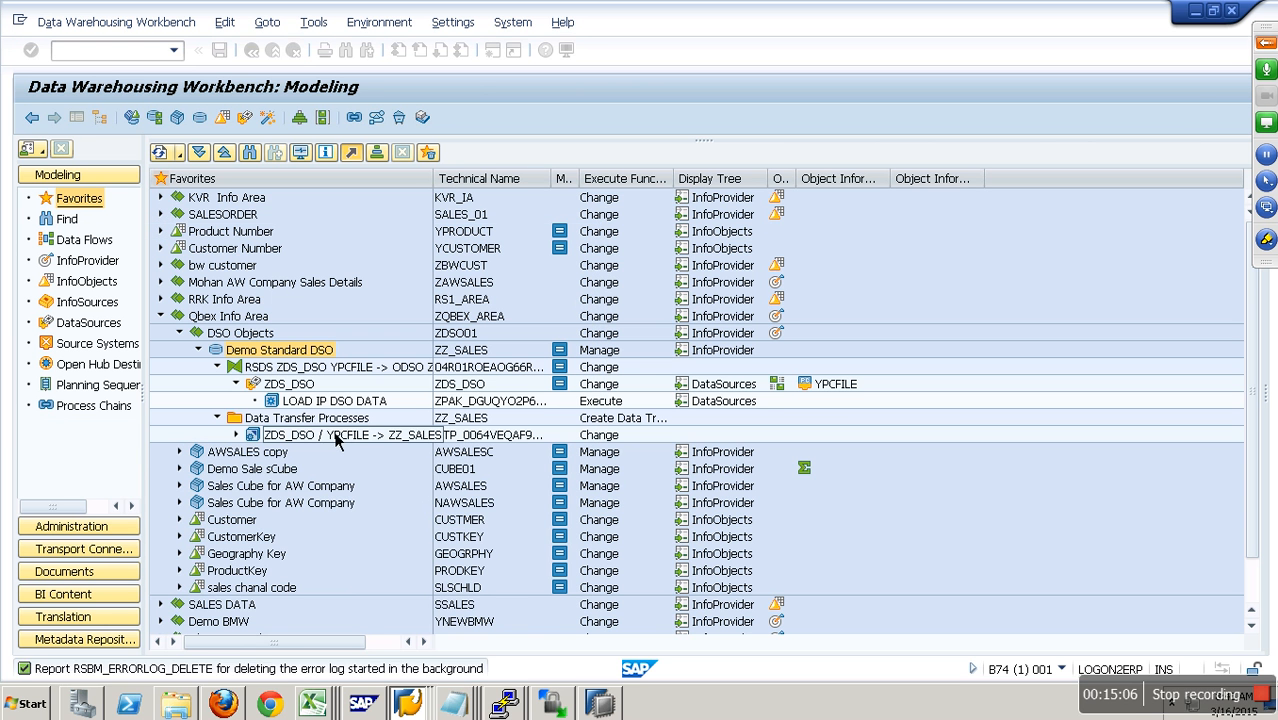
# - Manage the PSA requests of DataSource ZDS_DSO and delete the LOAD IP DSO DATA request
pyautogui.rightClick(312, 390)
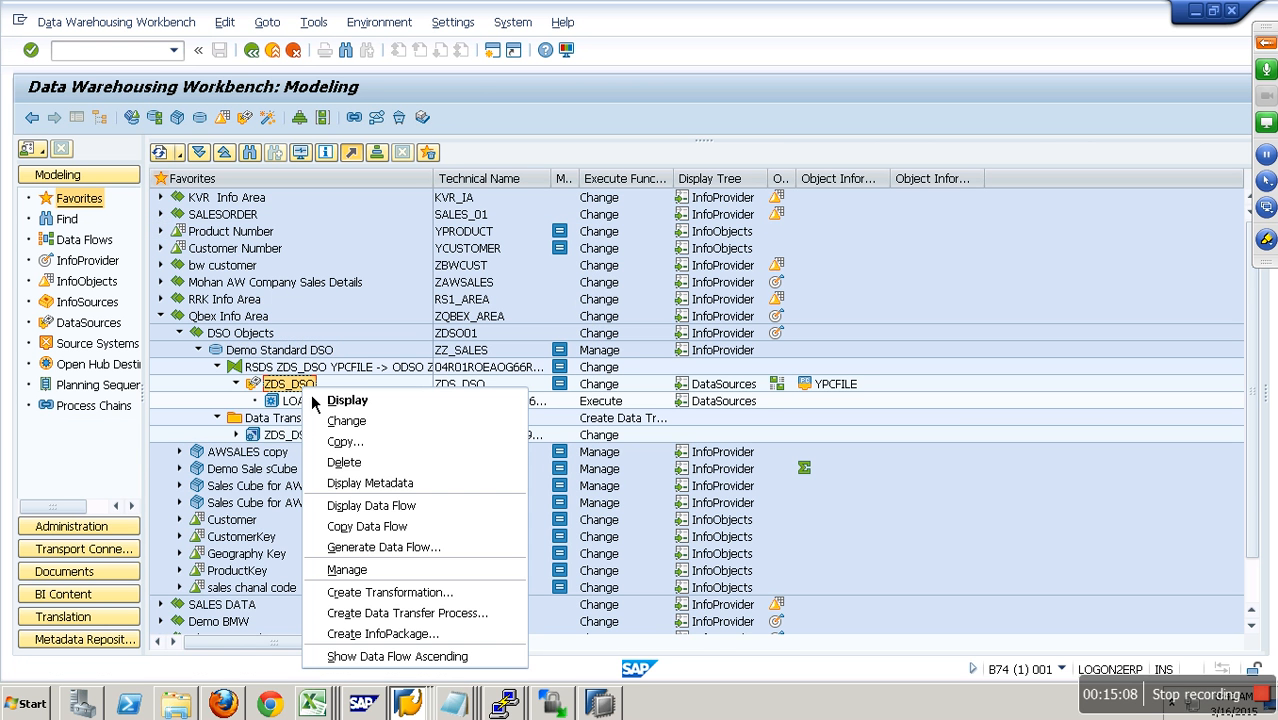
pyautogui.click(347, 569)
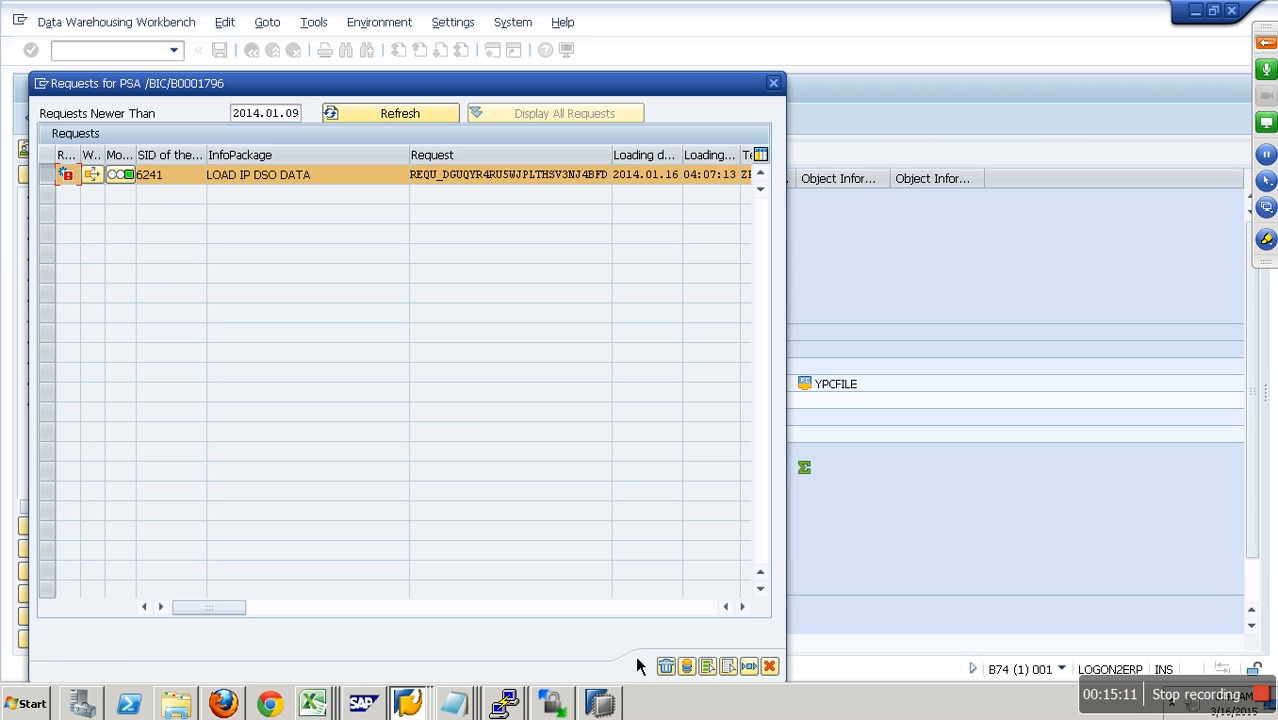
pyautogui.click(668, 667)
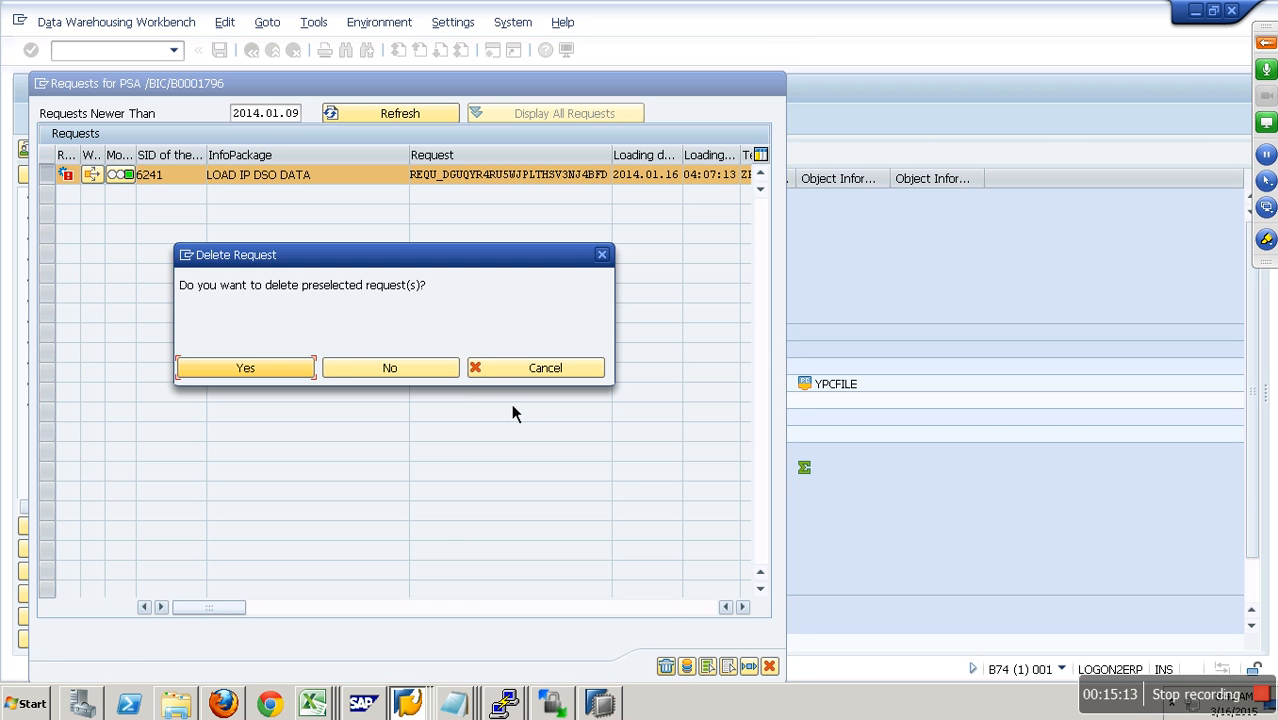
pyautogui.click(296, 375)
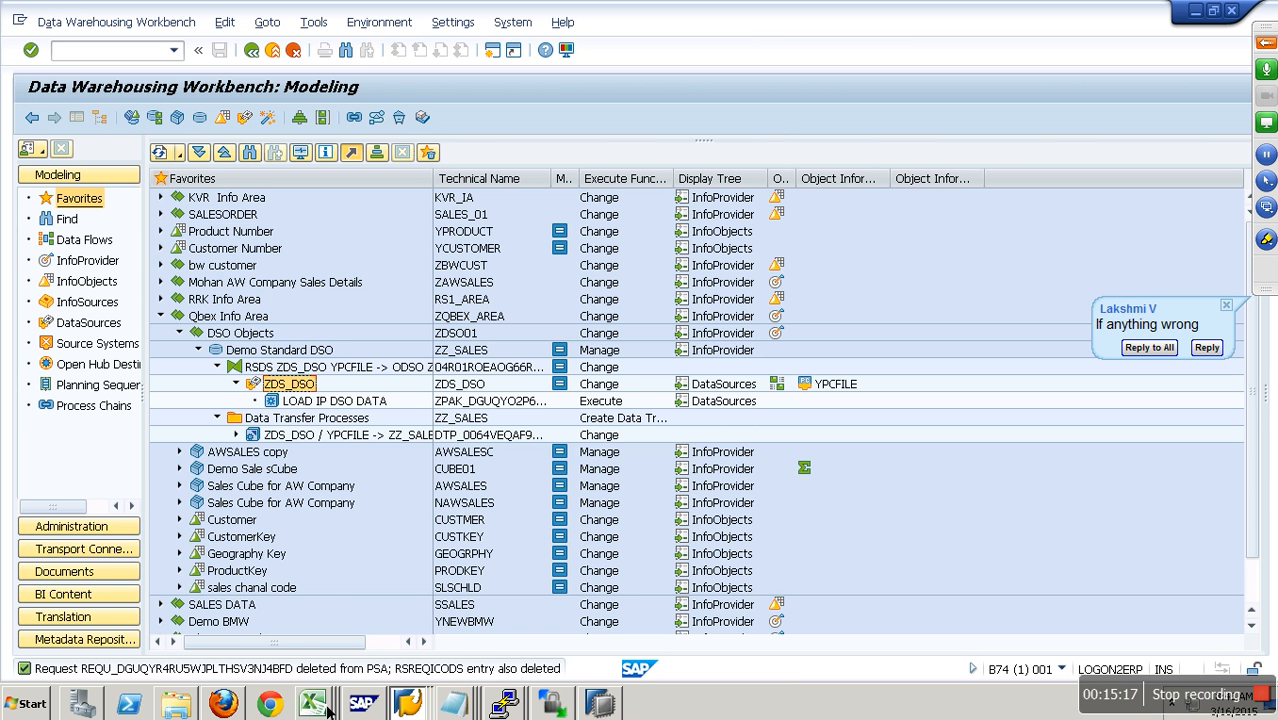
# - Switch to Windows Explorer and open DSODataFile from the Flat files folder on the Desktop
pyautogui.click(197, 710)
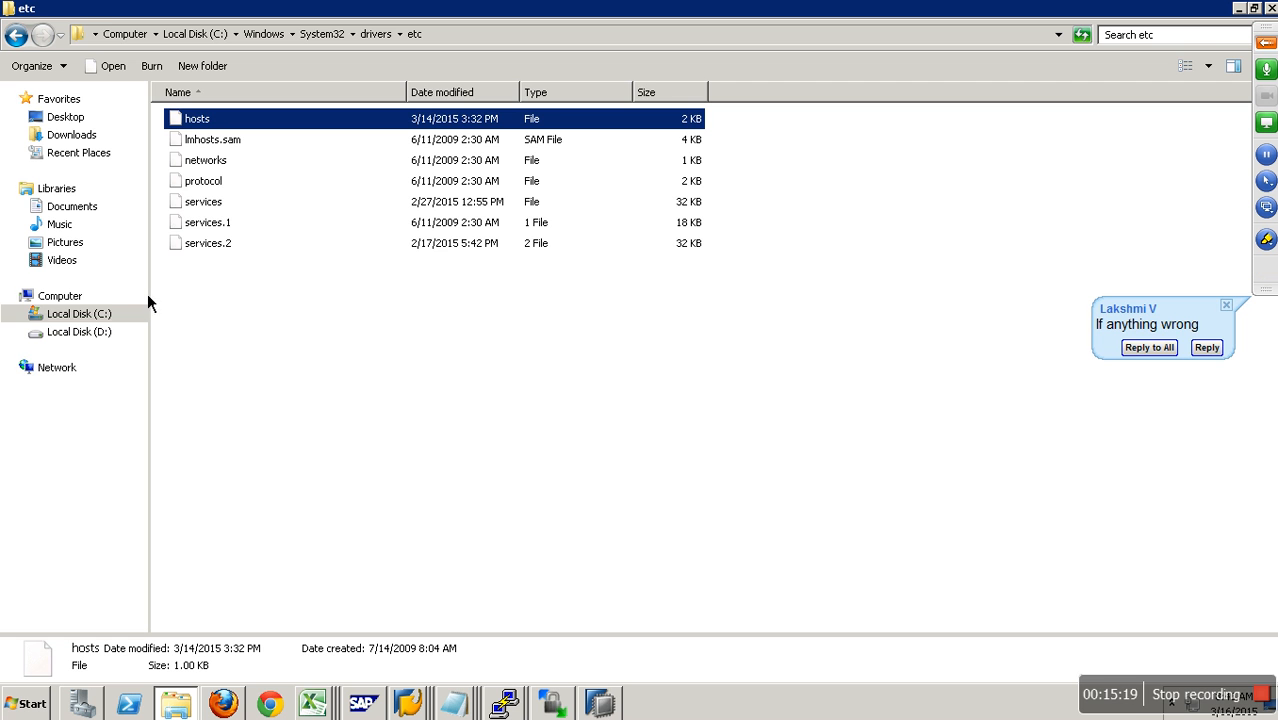
pyautogui.click(82, 120)
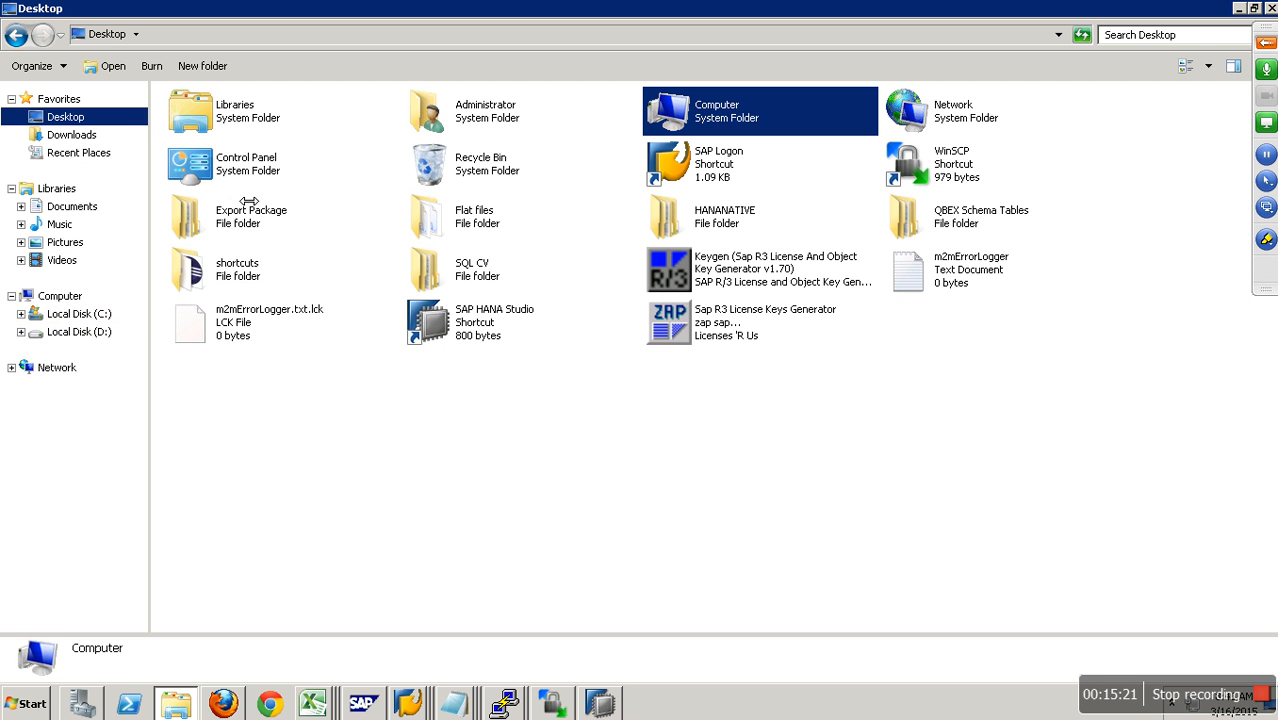
pyautogui.doubleClick(470, 216)
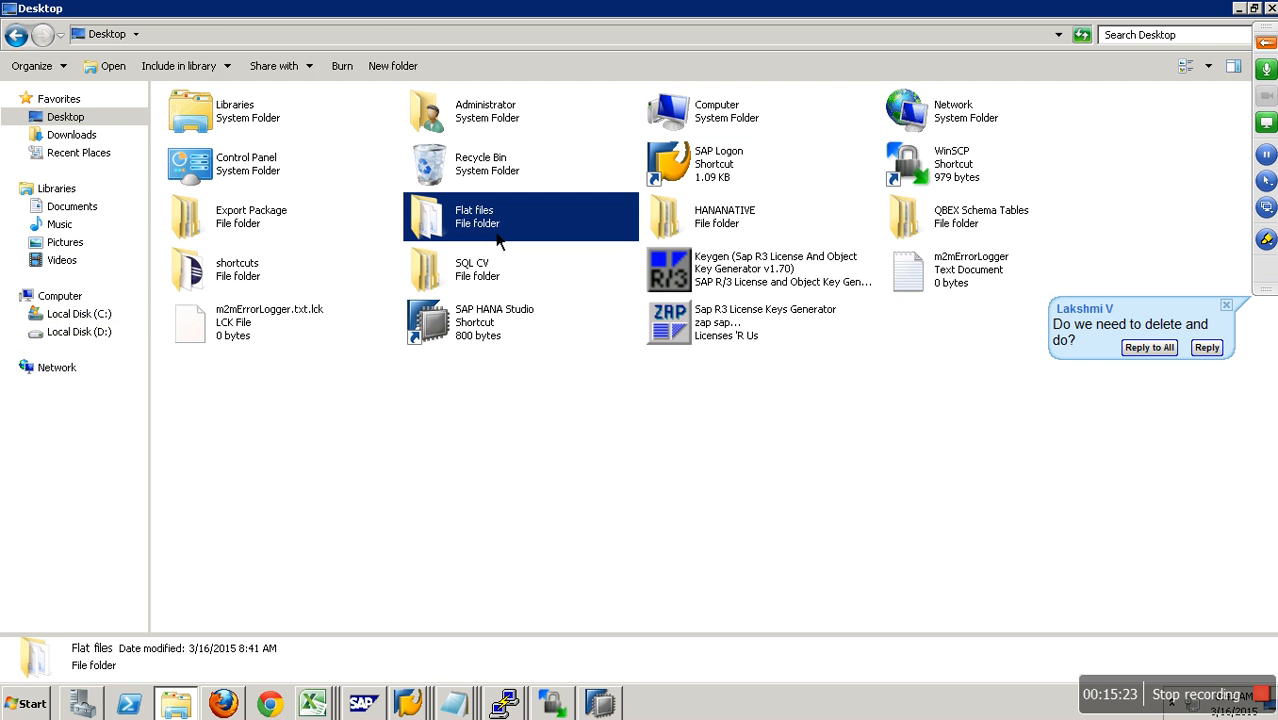
pyautogui.doubleClick(239, 210)
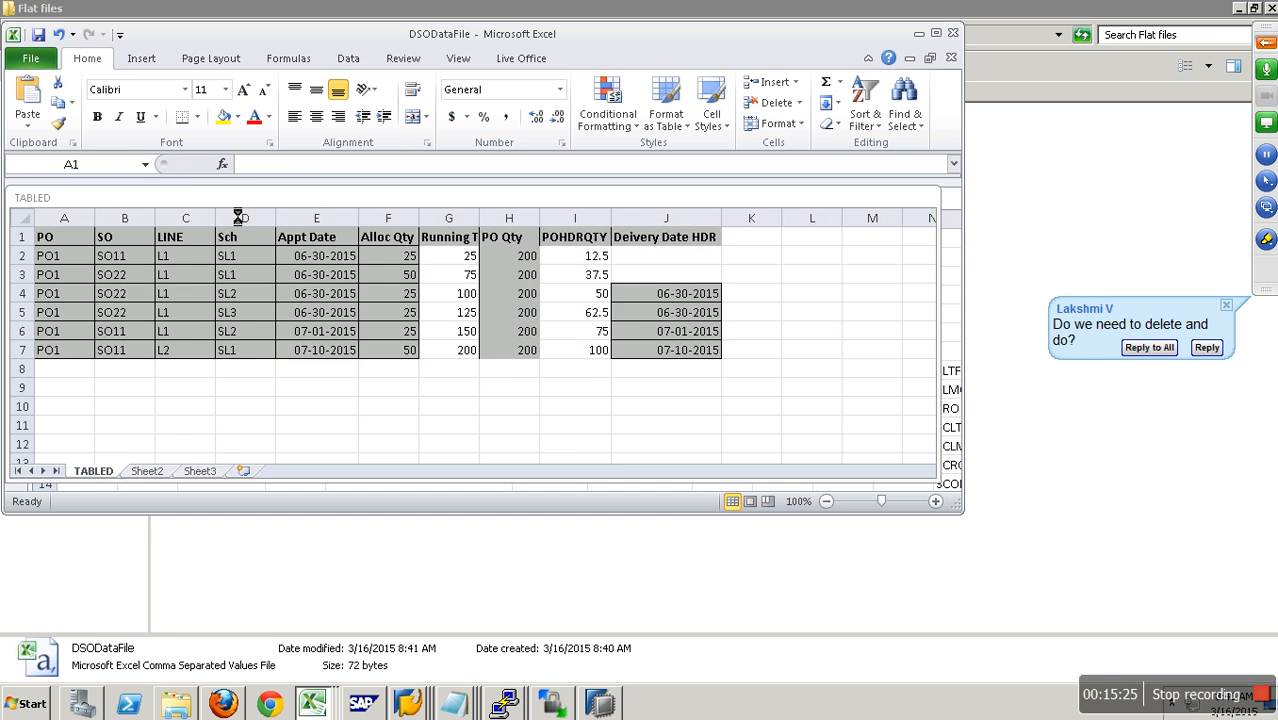
# - Set the Year/Month value of customer C100 in cell B2 to 201301
pyautogui.click(143, 230)
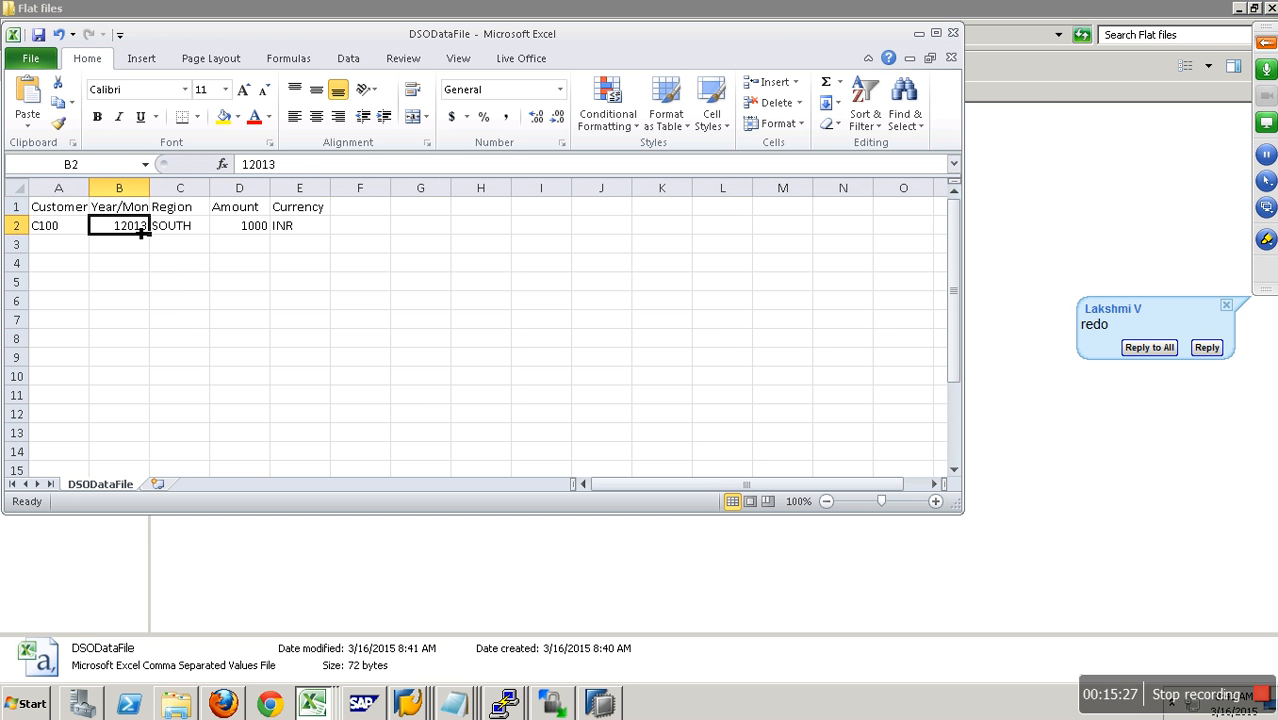
pyautogui.write('2013')
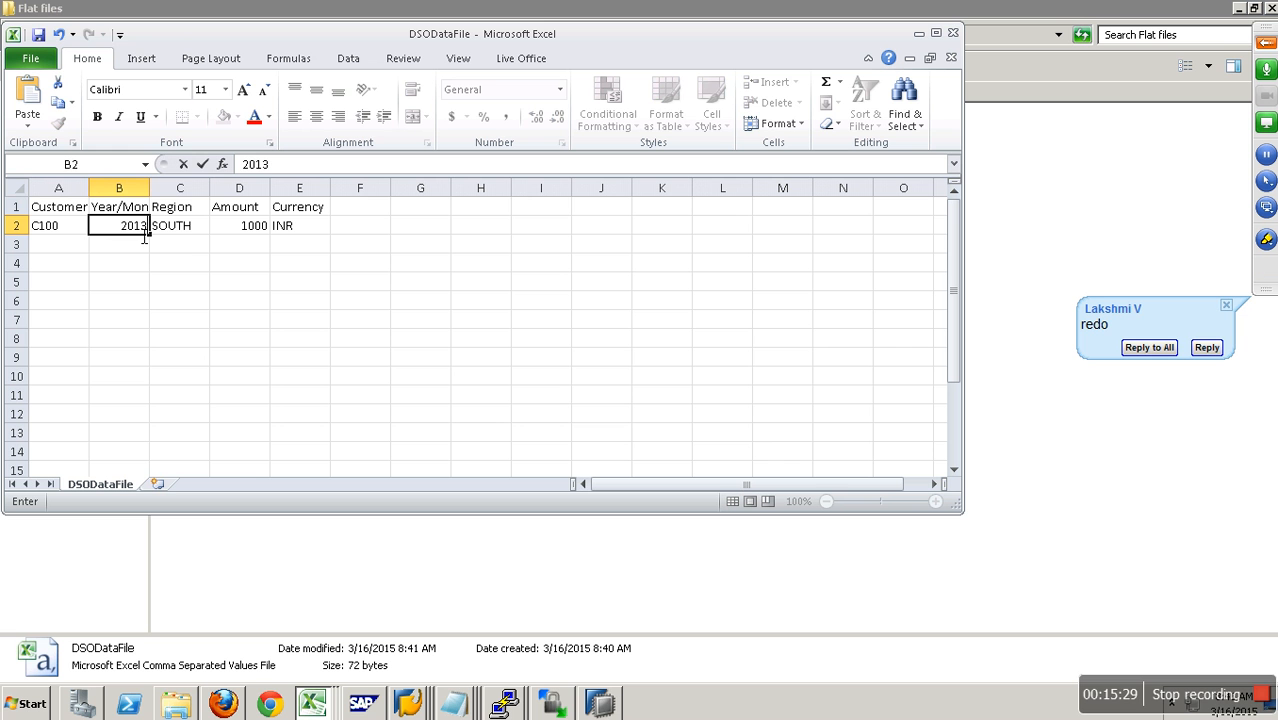
pyautogui.write('01')
pyautogui.click(189, 234)
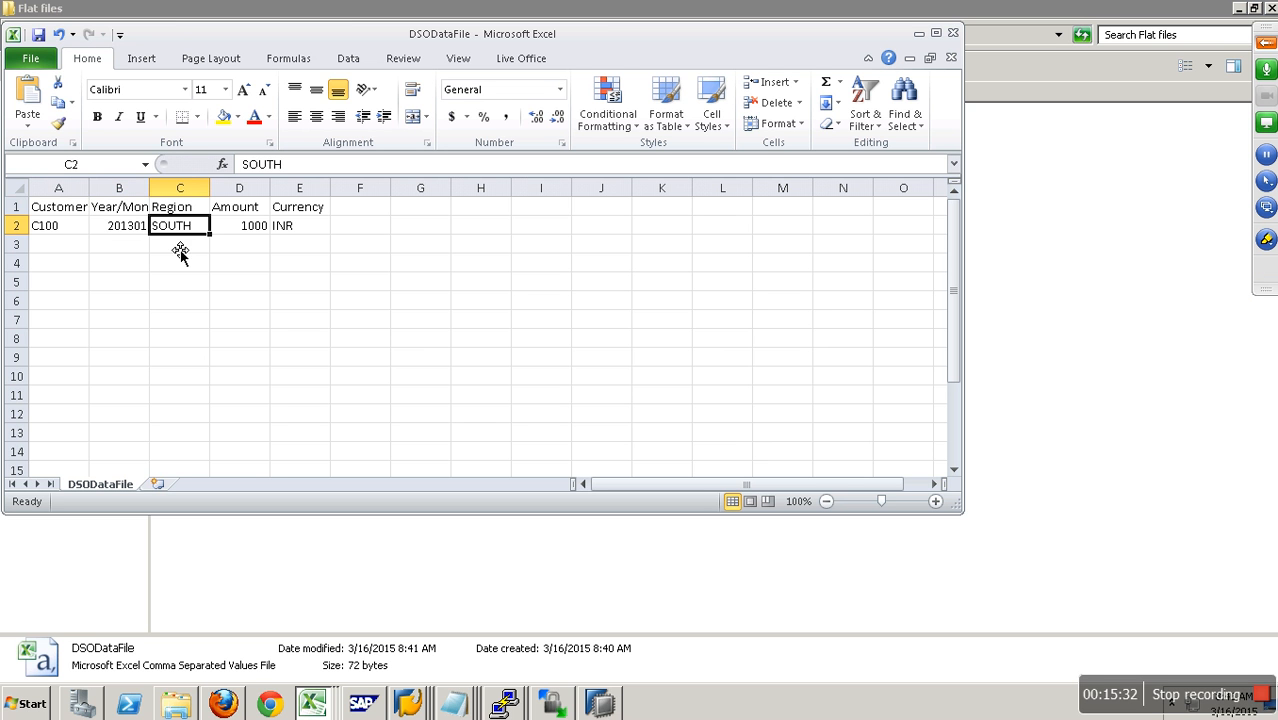
# - Save DSODataFile, keeping the CSV format, and close the workbook with its changes saved
pyautogui.click(38, 36)
pyautogui.click(571, 409)
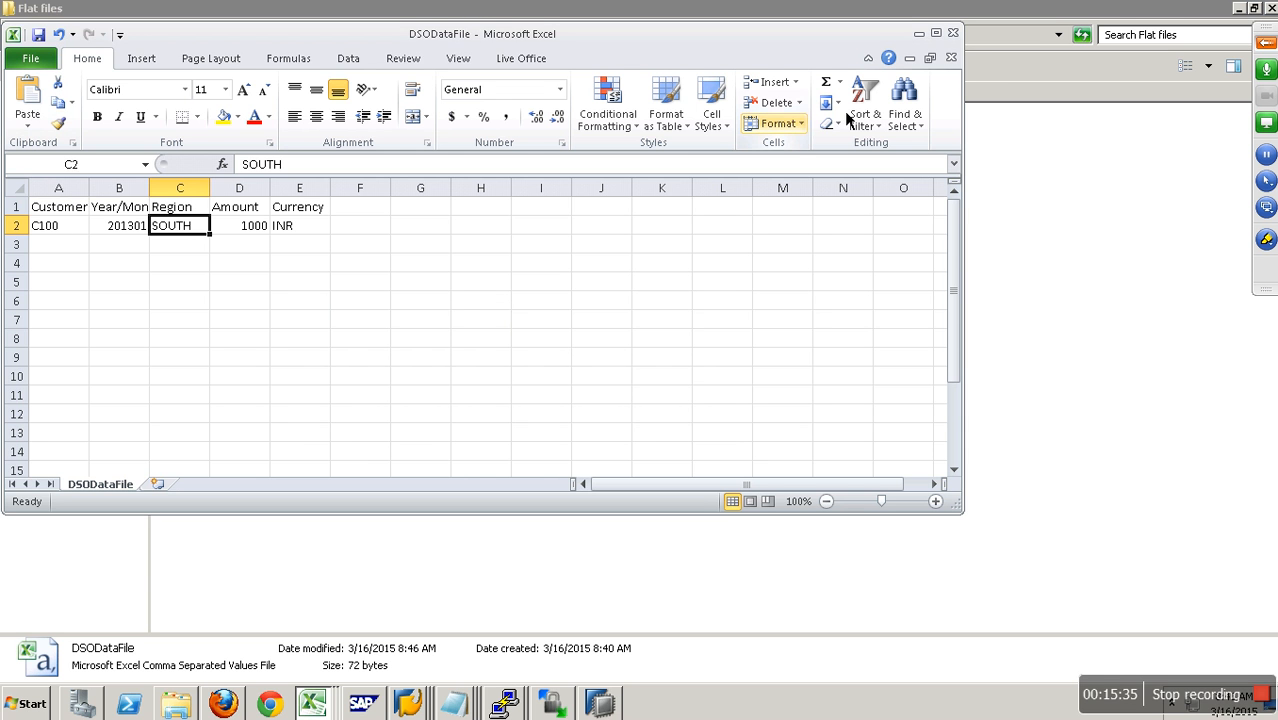
pyautogui.click(951, 57)
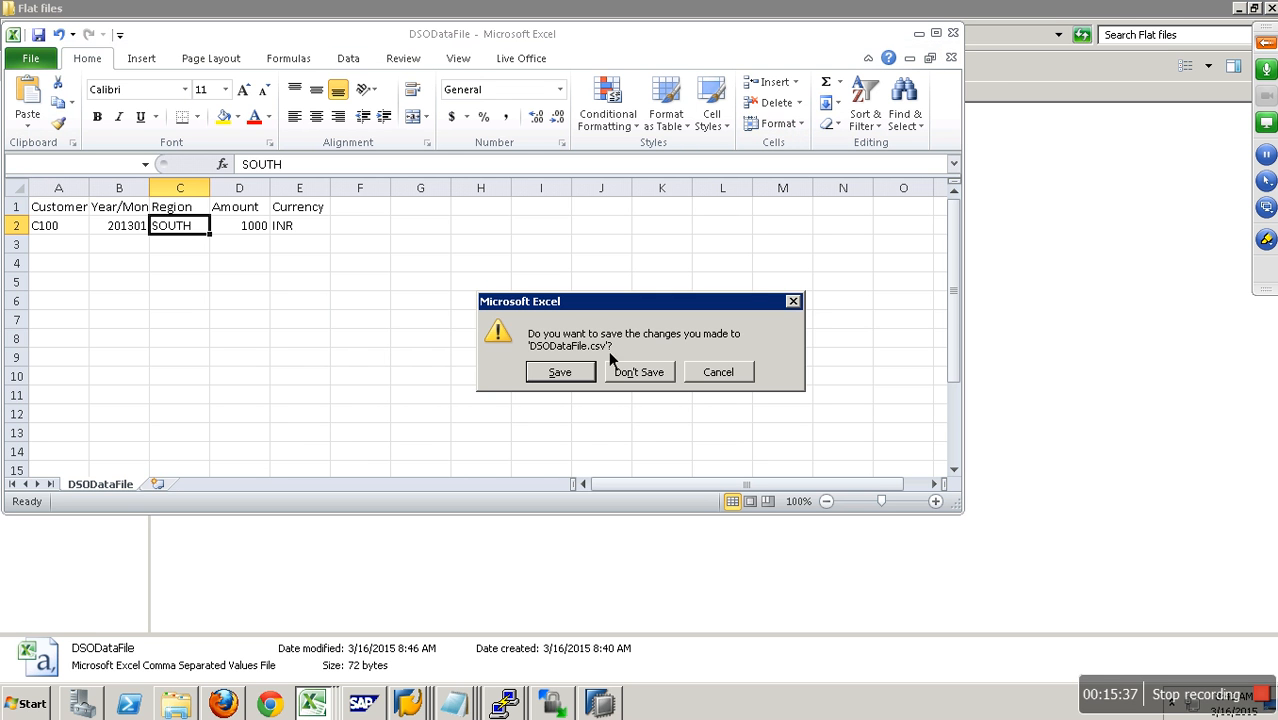
pyautogui.click(565, 375)
pyautogui.click(583, 409)
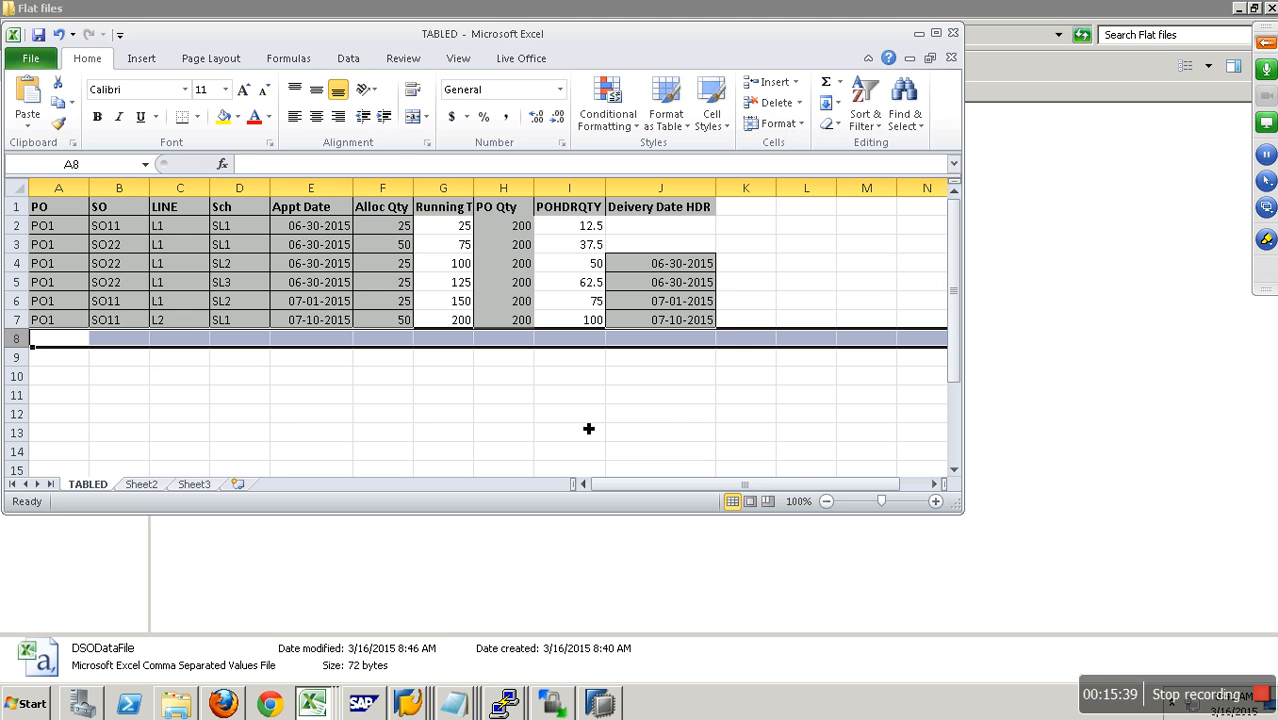
# - Switch back to the SAP Data Warehousing Workbench and start the data load of InfoPackage LOAD IP DSO DATA immediately
pyautogui.moveTo(418, 710)
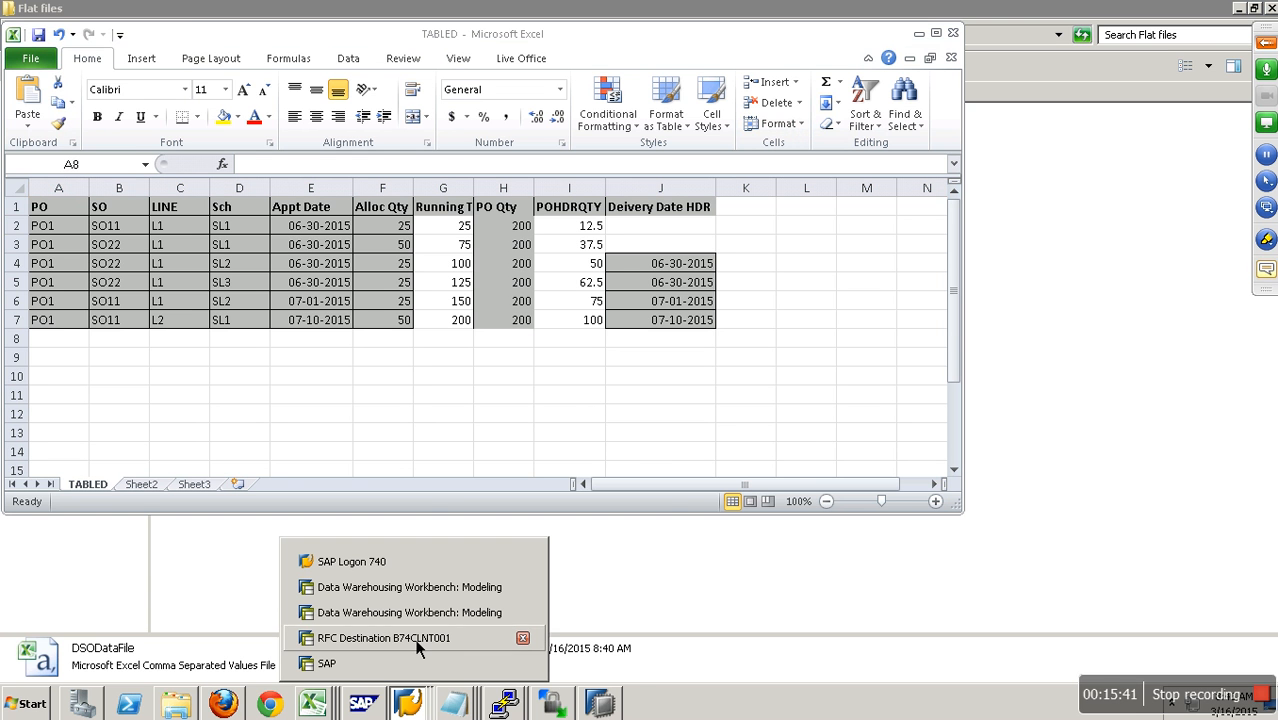
pyautogui.click(420, 610)
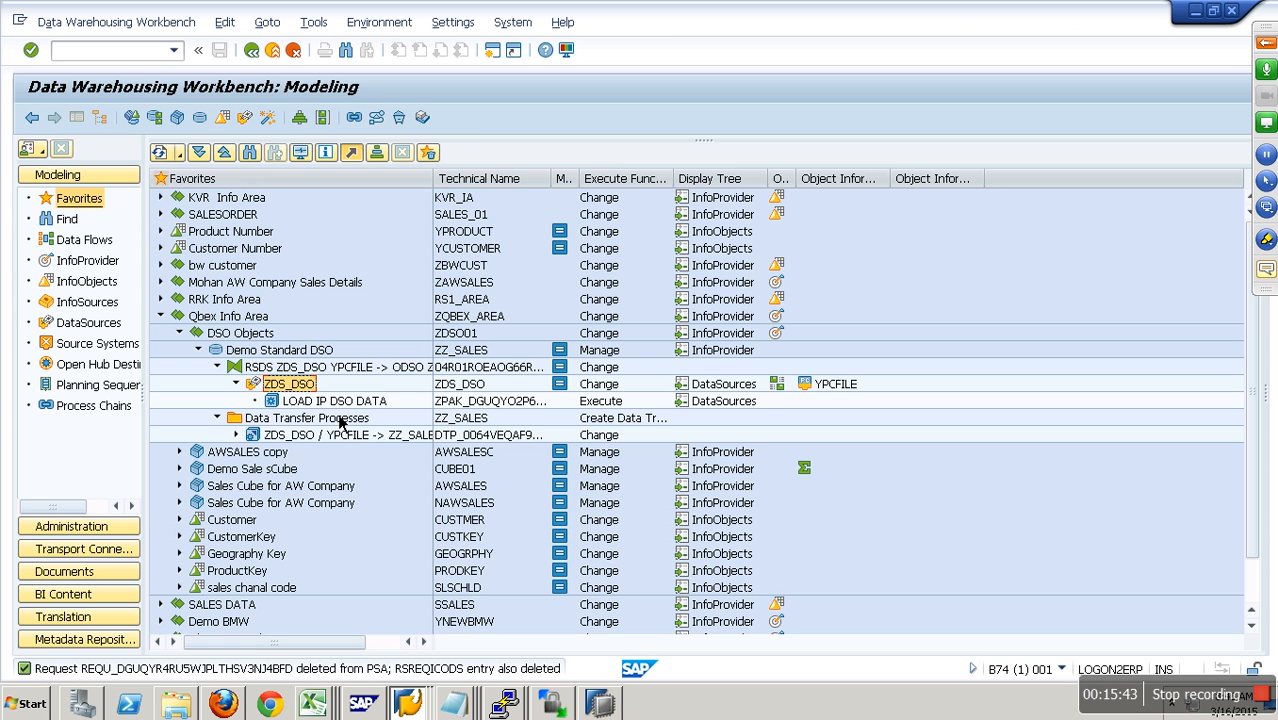
pyautogui.doubleClick(335, 401)
pyautogui.click(565, 463)
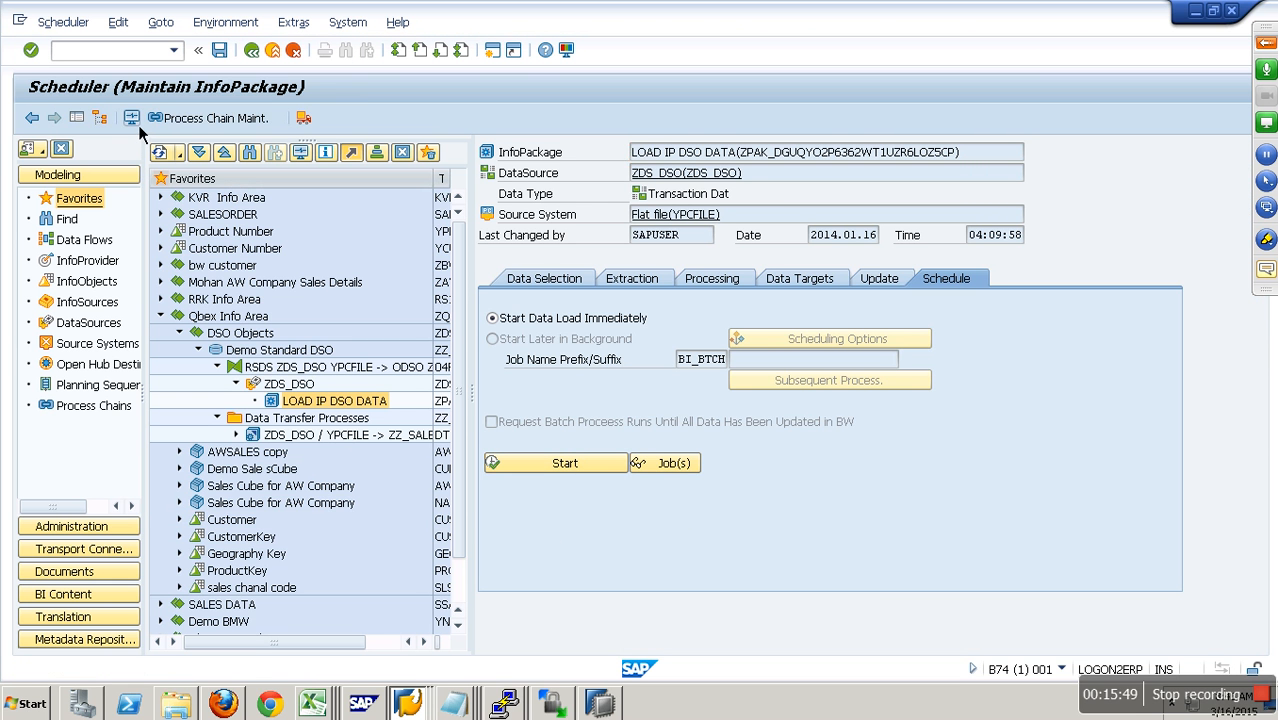
# - Check the status of the newest LOAD IP DSO DATA request in the InfoPackage monitor, then return to the scheduler
pyautogui.click(136, 124)
pyautogui.click(240, 252)
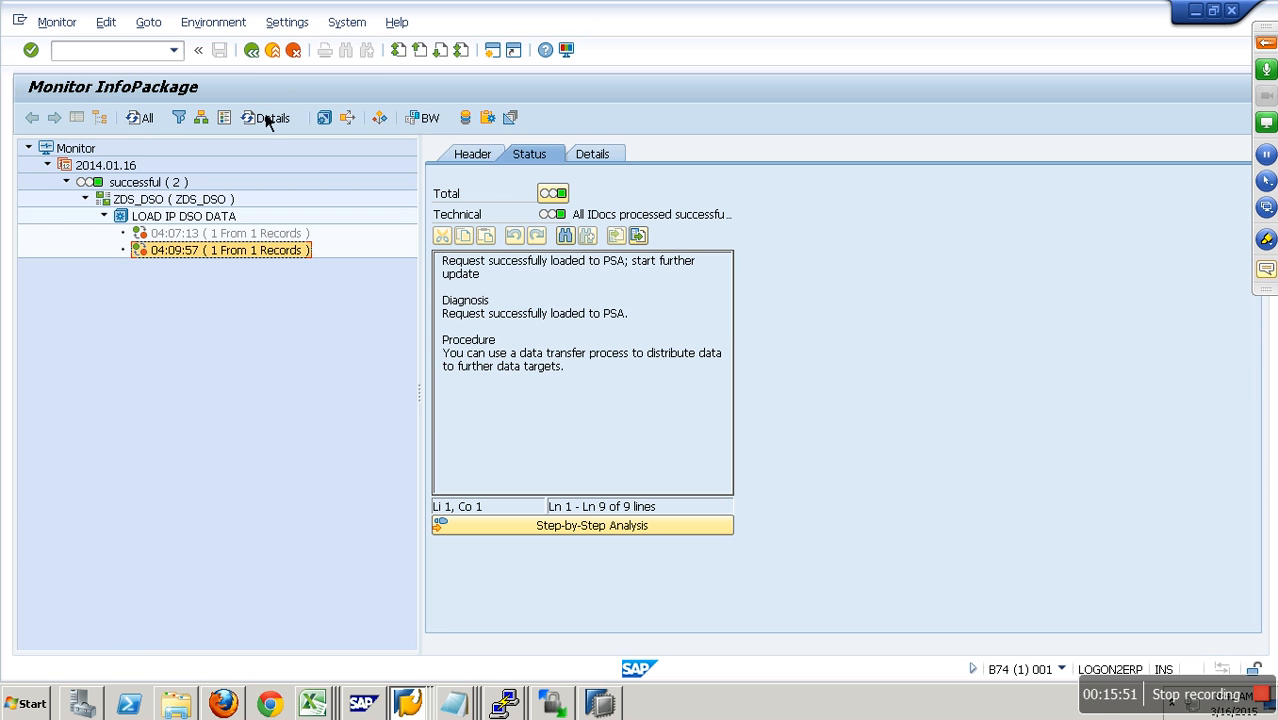
pyautogui.click(276, 59)
# - Manage the PSA of ZDS_DSO, examine the Year/Month in the new request's records, and return to the modeling overview
pyautogui.rightClick(318, 367)
pyautogui.rightClick(282, 384)
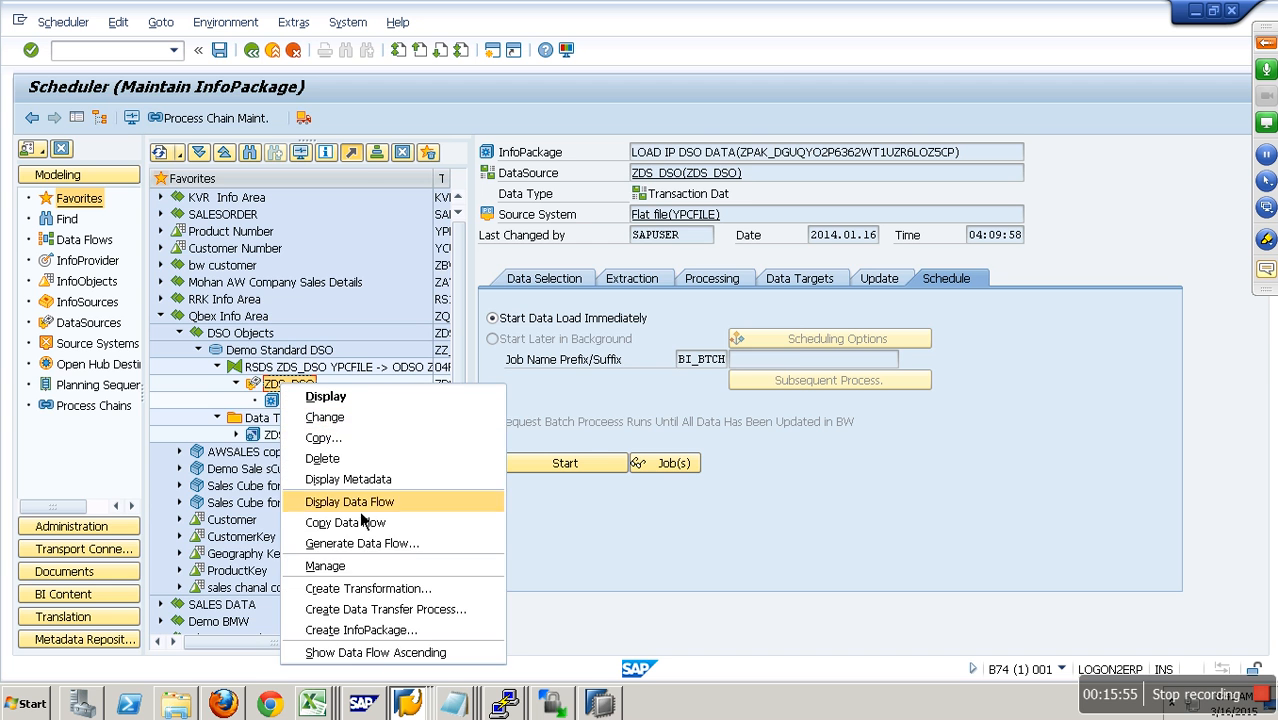
pyautogui.click(330, 568)
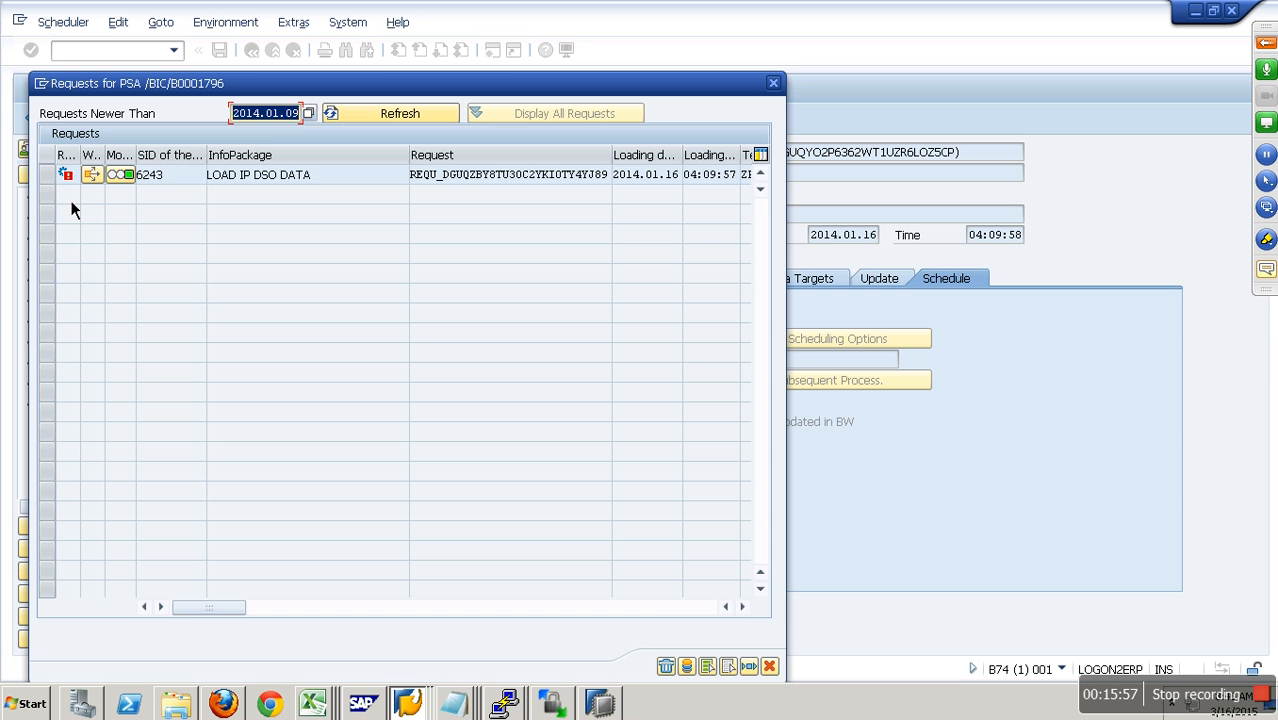
pyautogui.click(58, 175)
pyautogui.click(687, 666)
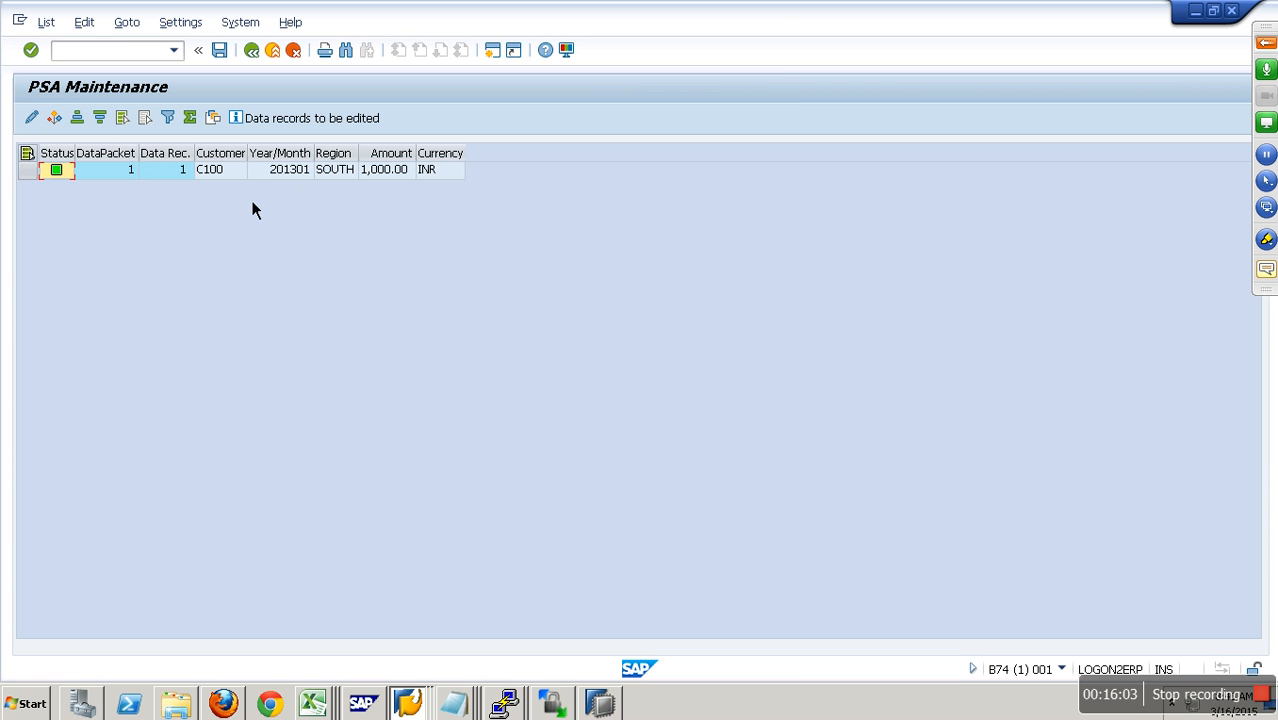
pyautogui.click(301, 177)
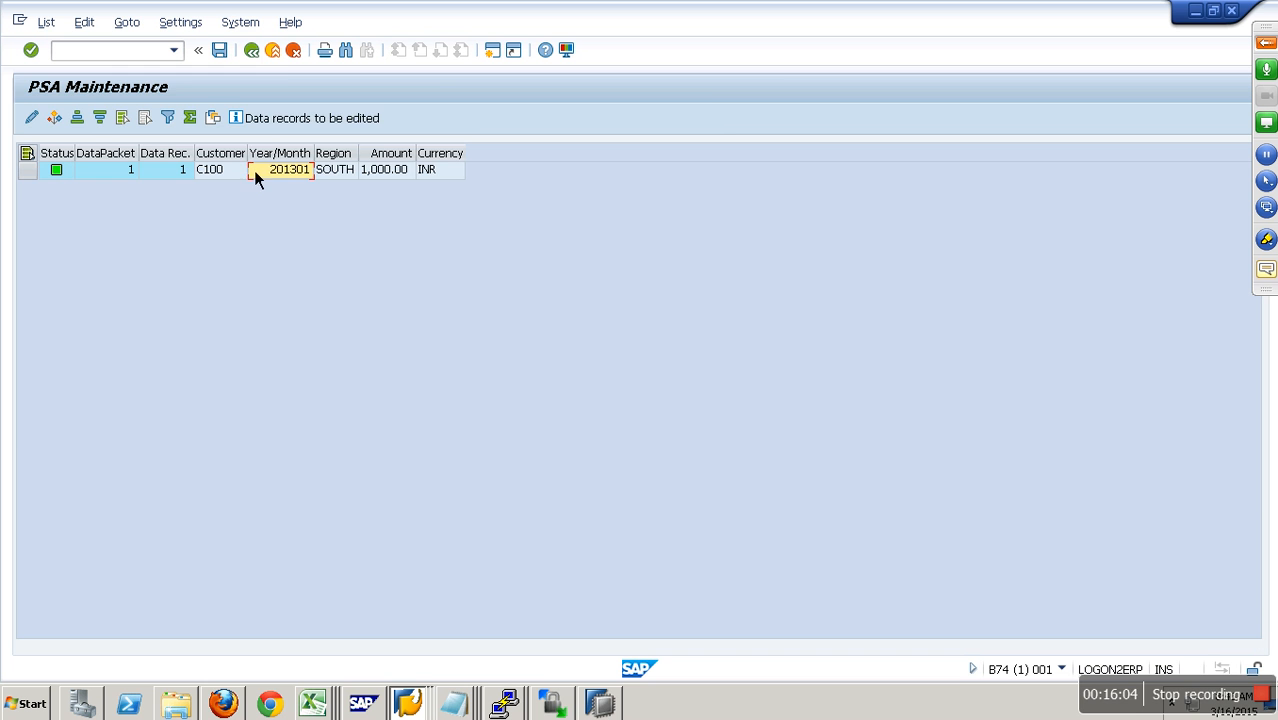
pyautogui.click(280, 60)
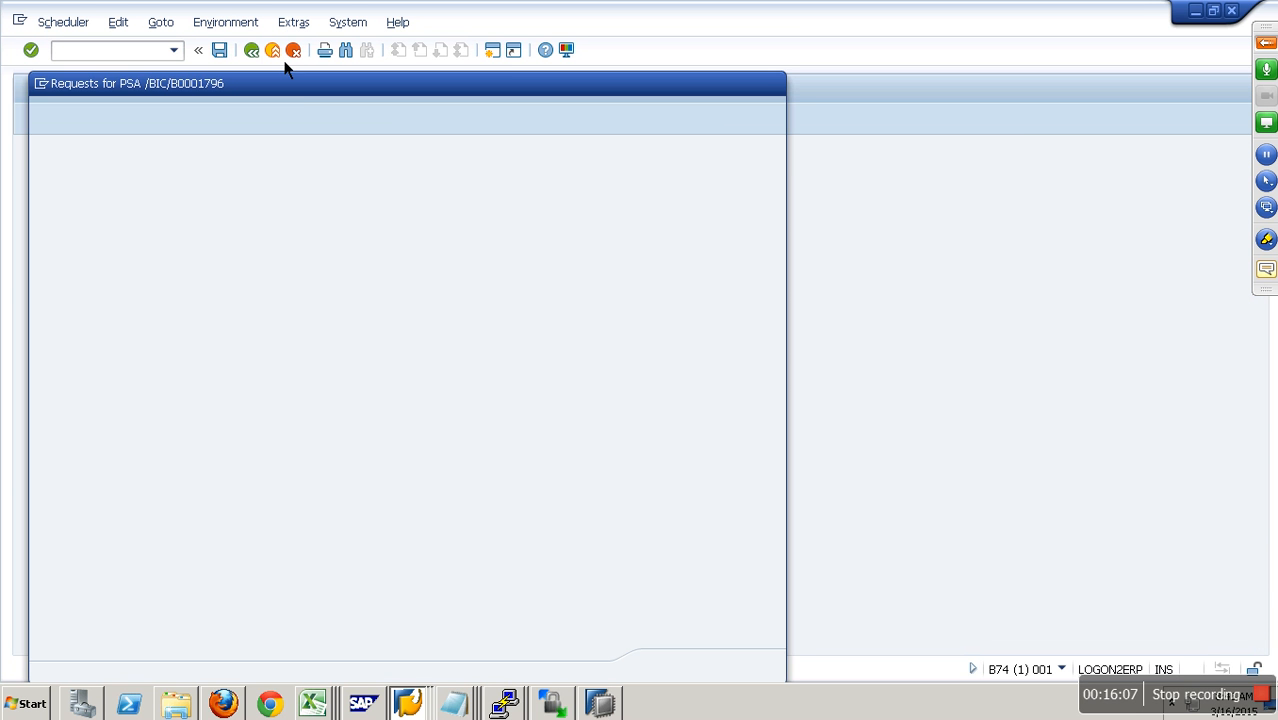
pyautogui.click(769, 666)
pyautogui.click(276, 53)
# - Execute the data transfer process ZDS_DSO / YPCFILE -> ZZ_SALES and display its request monitor
pyautogui.doubleClick(339, 438)
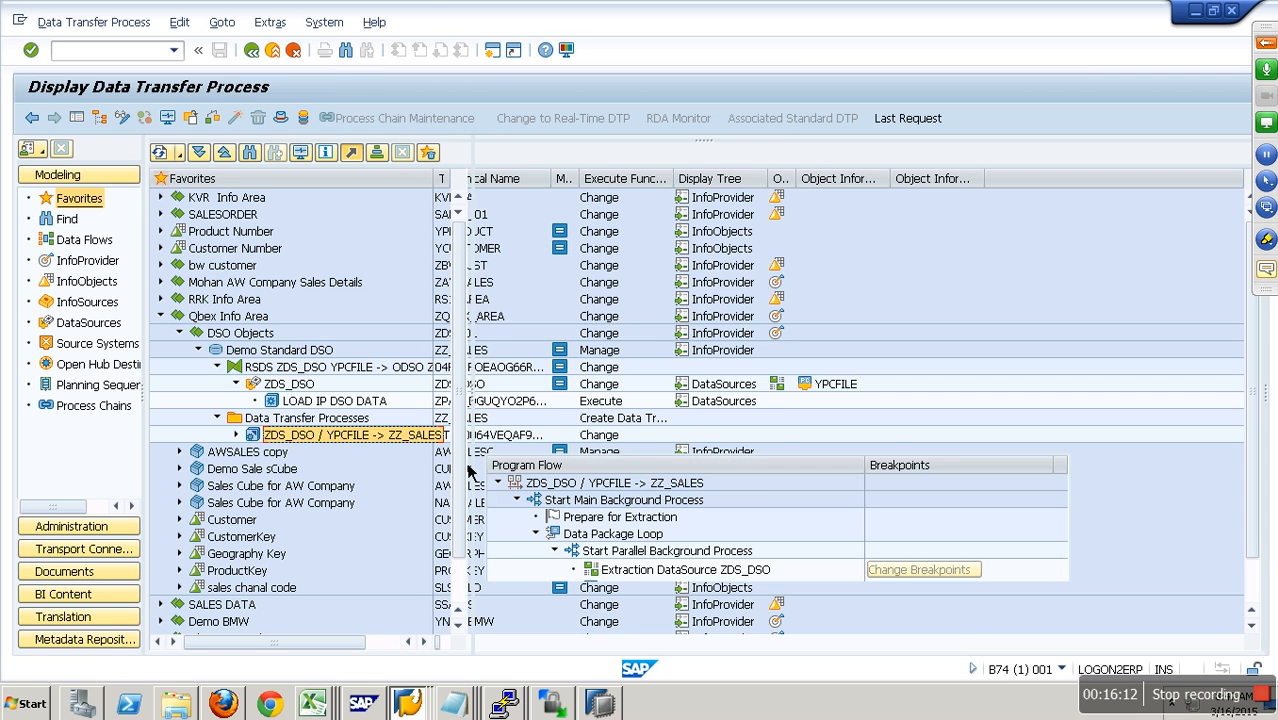
pyautogui.click(910, 446)
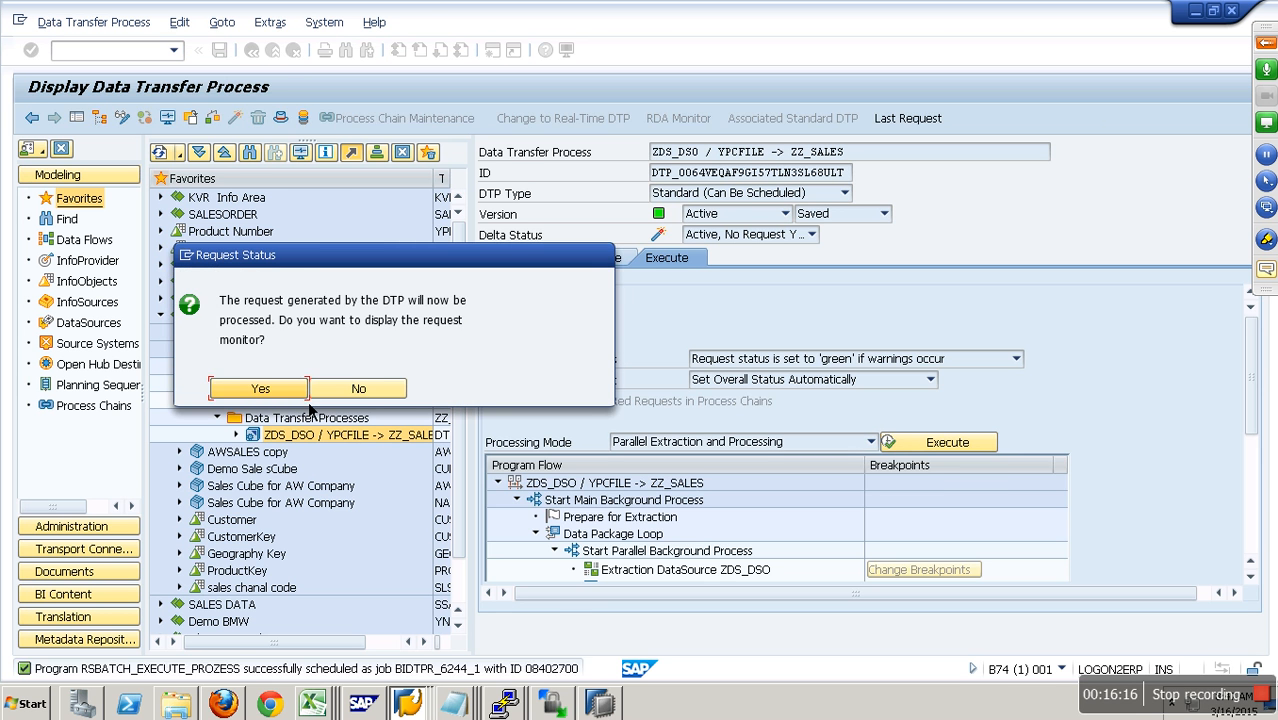
pyautogui.click(260, 388)
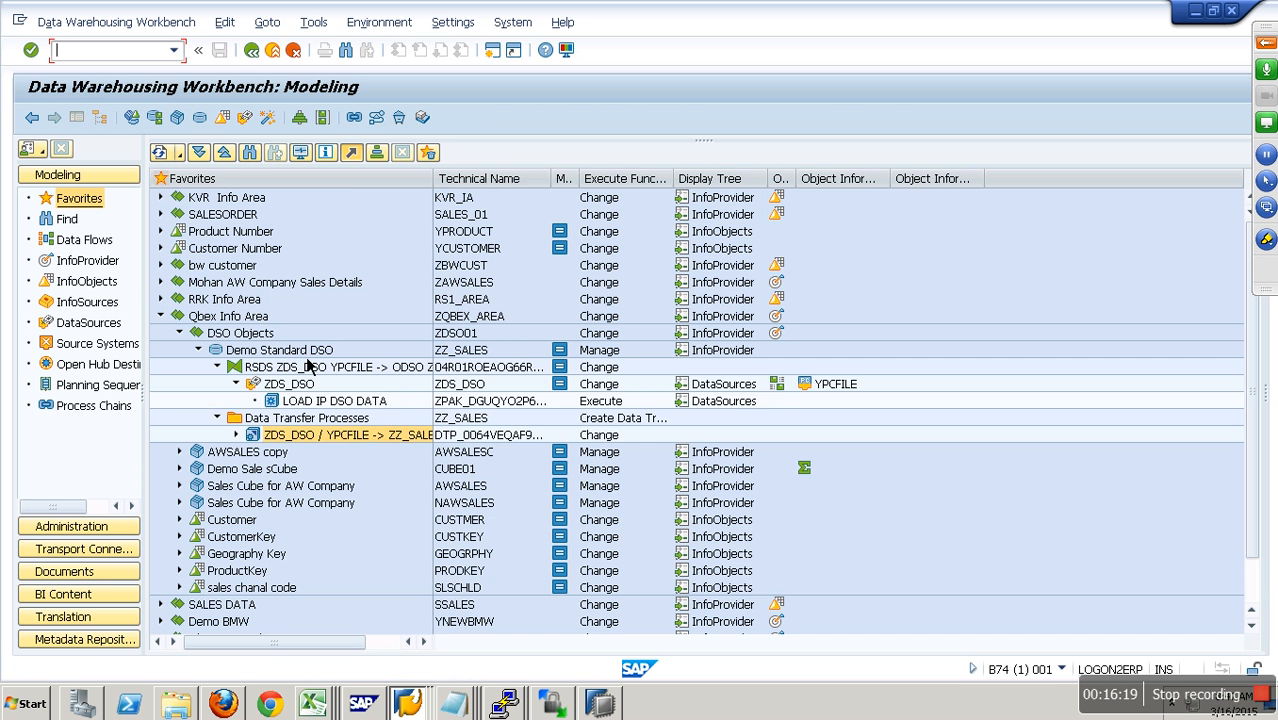
# - Manage Demo Standard DSO and examine its loaded request with the navigation area hidden
pyautogui.rightClick(298, 350)
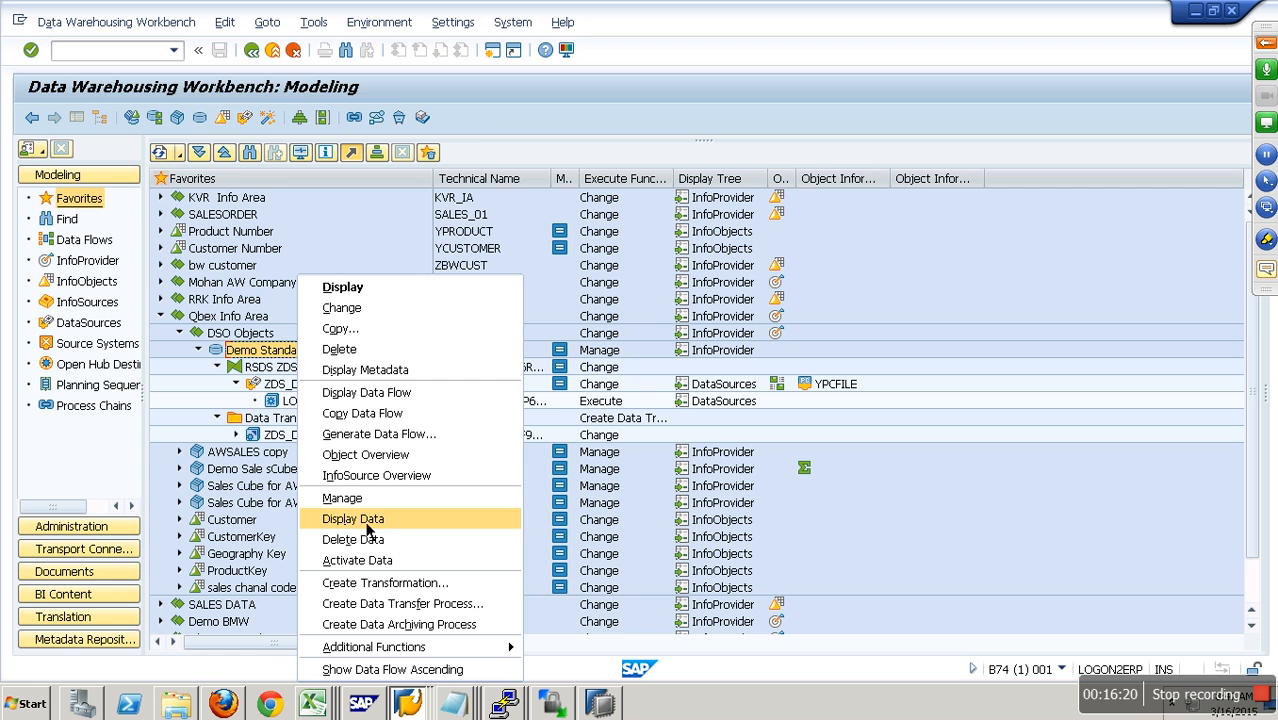
pyautogui.click(345, 498)
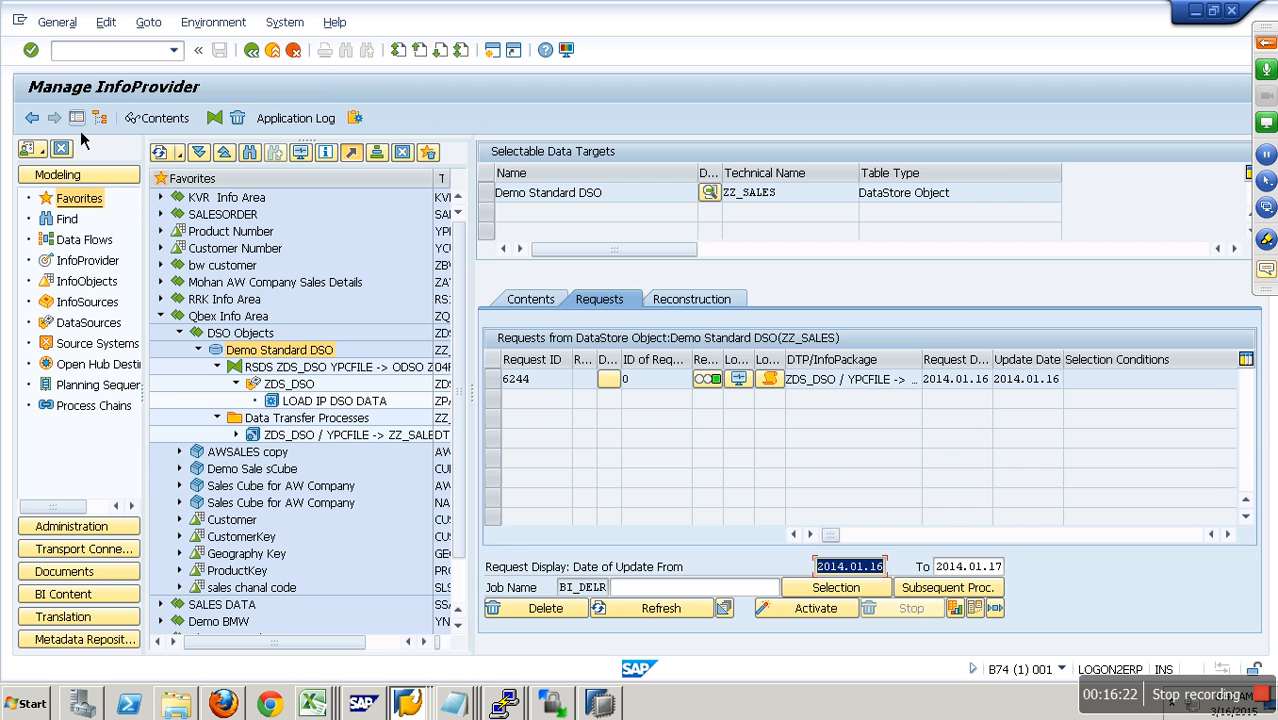
pyautogui.click(80, 121)
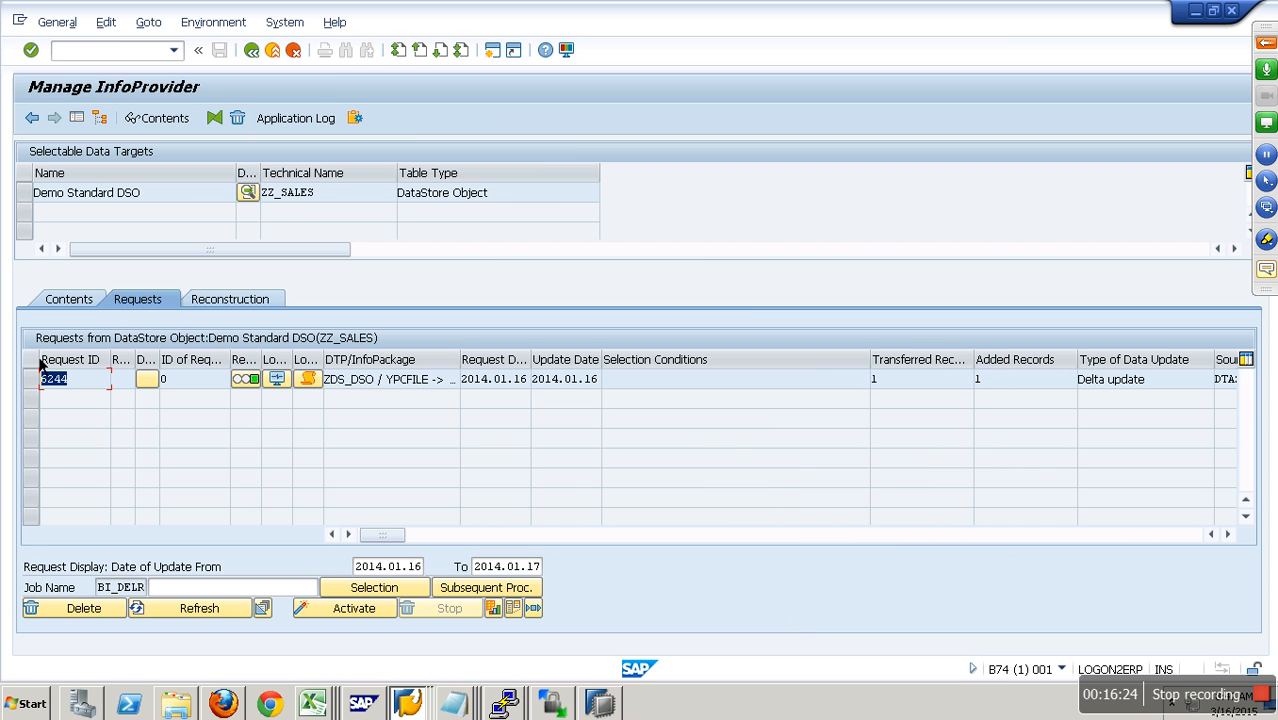
# - Display the new data of ZZ_SALES without selection restrictions and examine the record's CALMONTH value
pyautogui.click(88, 310)
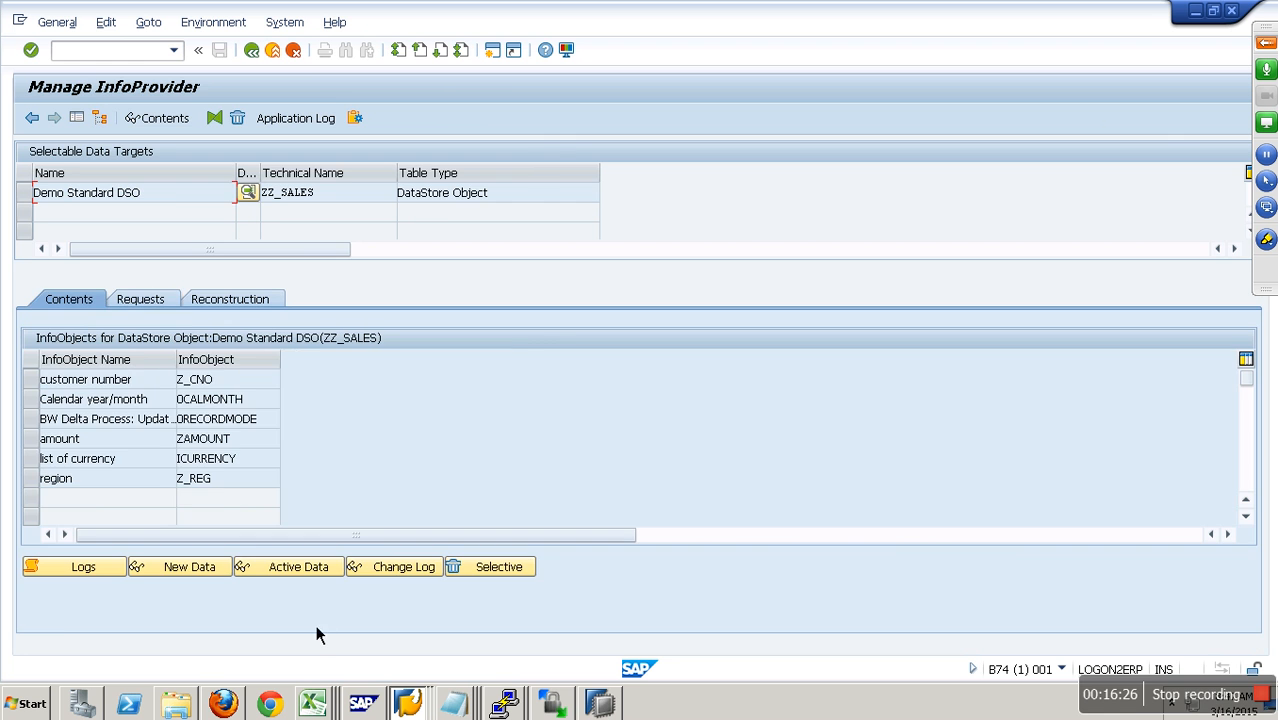
pyautogui.click(216, 574)
pyautogui.click(42, 122)
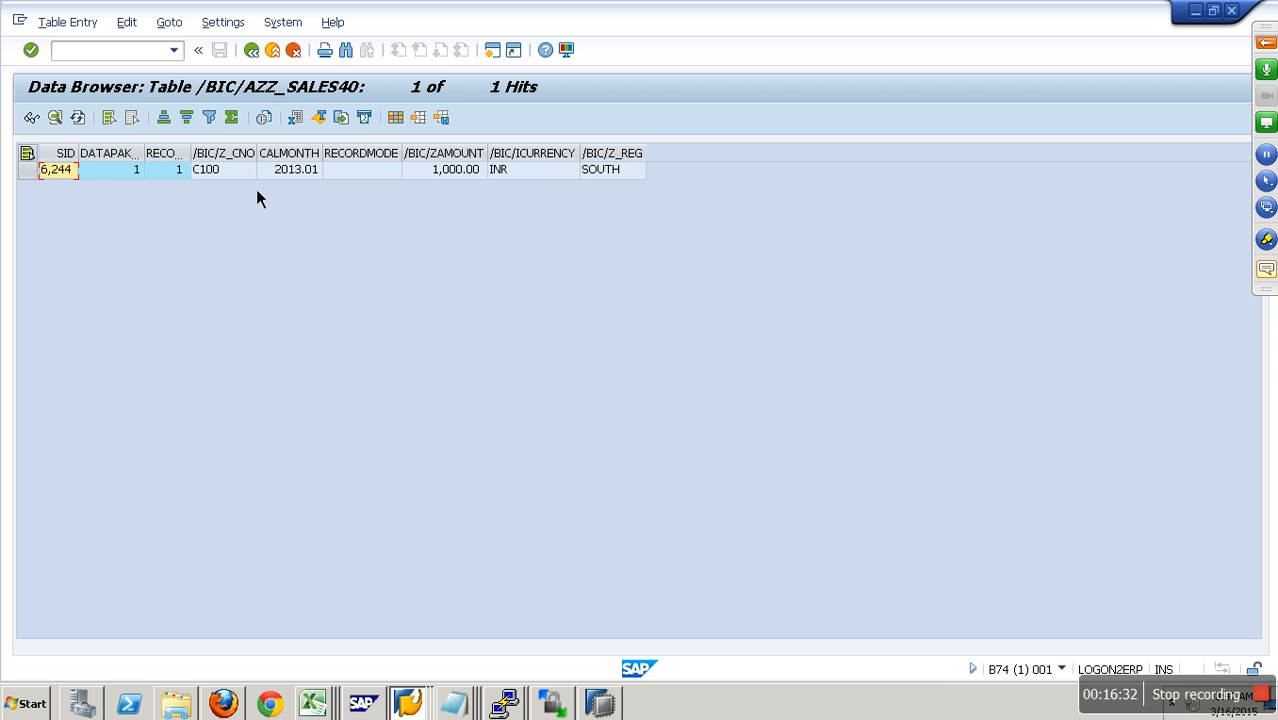
pyautogui.click(298, 180)
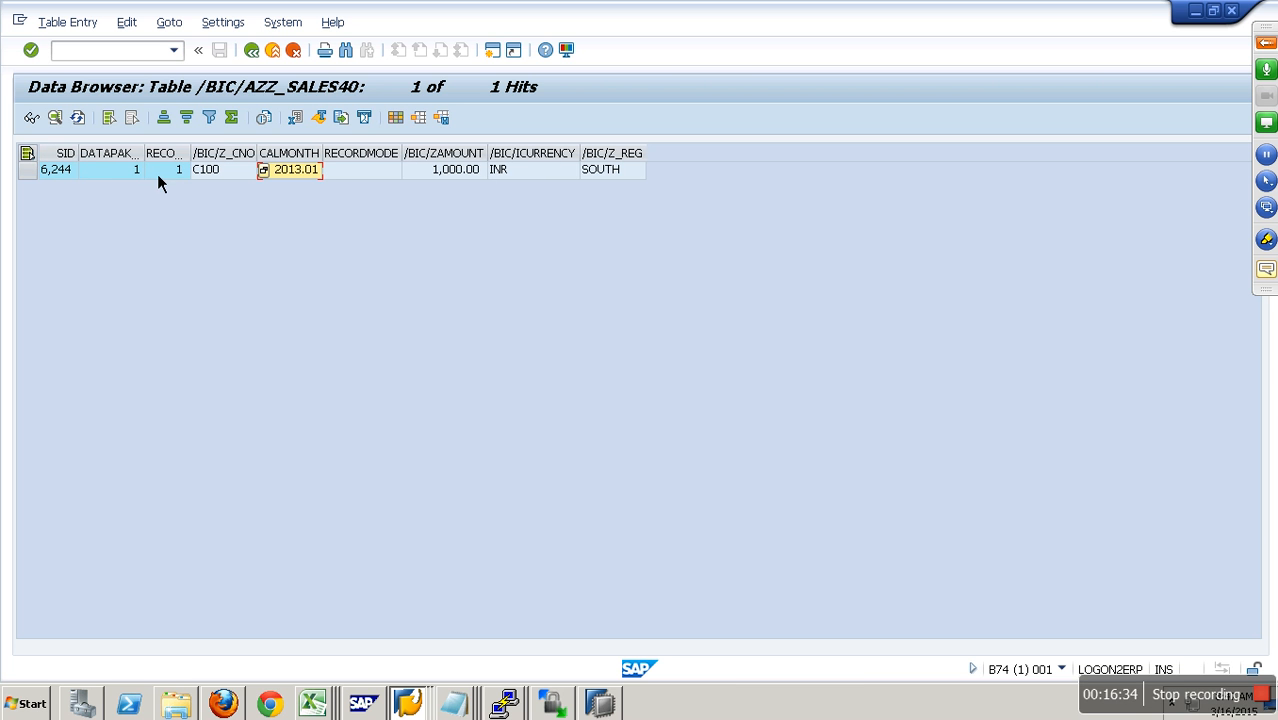
# - Examine the new-data record's customer number, amount, currency and region, and return to managing ZZ_SALES
pyautogui.click(219, 183)
pyautogui.click(463, 175)
pyautogui.click(514, 174)
pyautogui.click(622, 169)
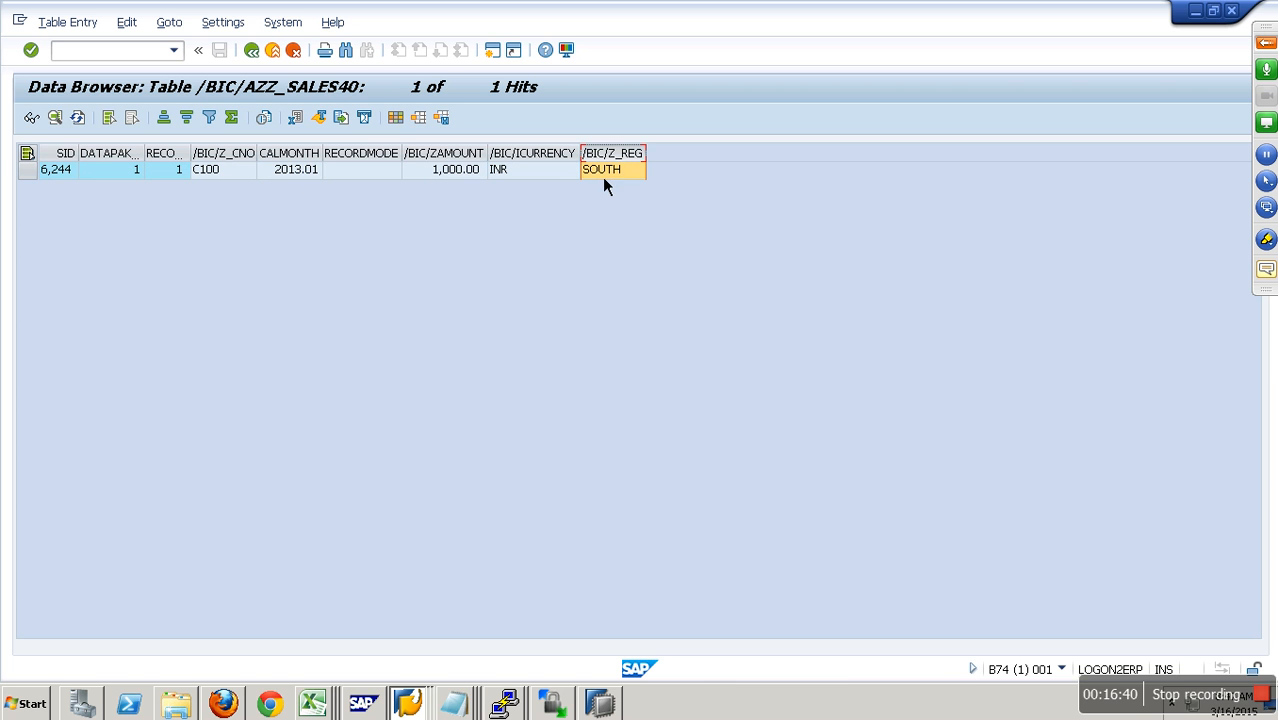
pyautogui.click(281, 60)
pyautogui.click(281, 60)
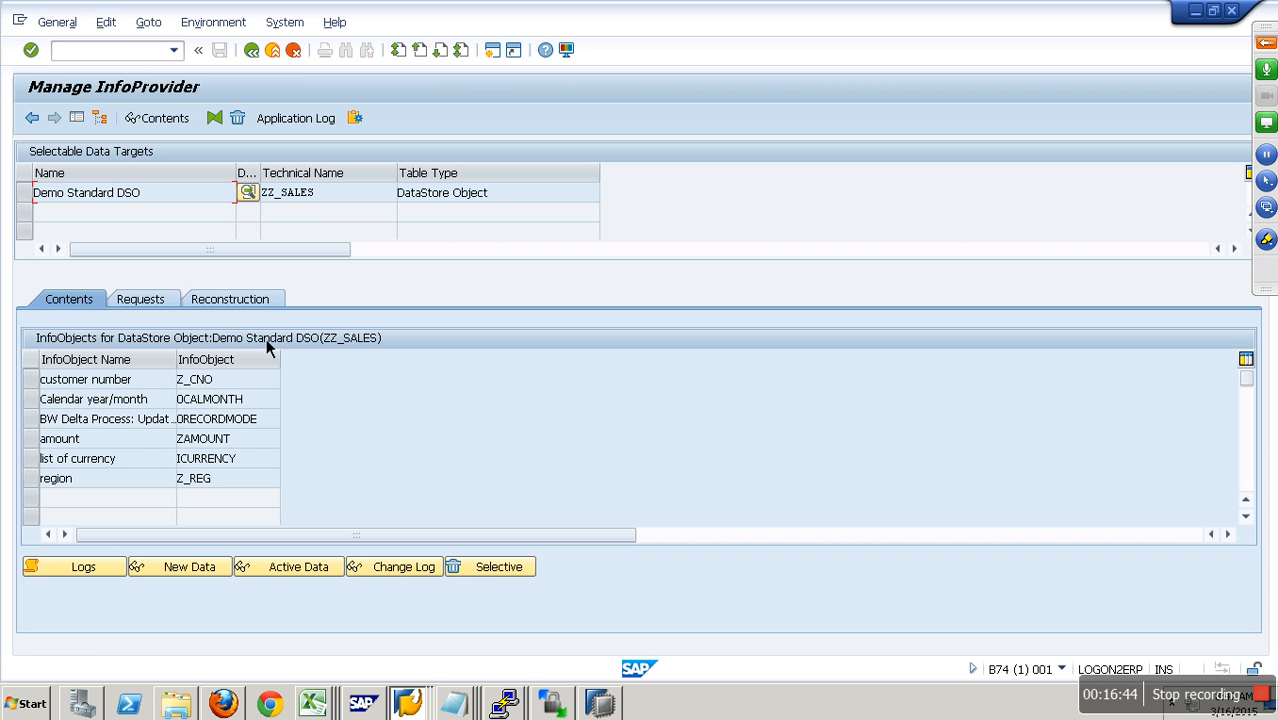
# - Display the active data and the change log of ZZ_SALES without selection restrictions, and return to its management view
pyautogui.click(287, 570)
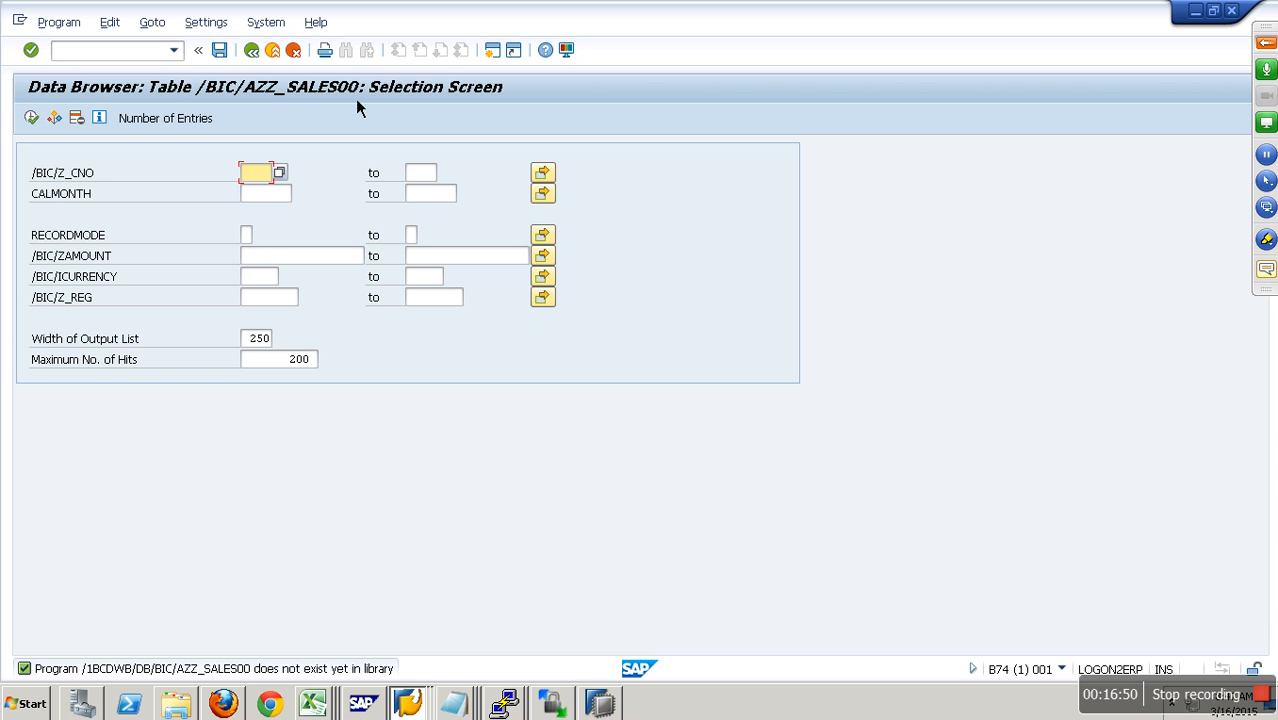
pyautogui.click(41, 124)
pyautogui.click(261, 60)
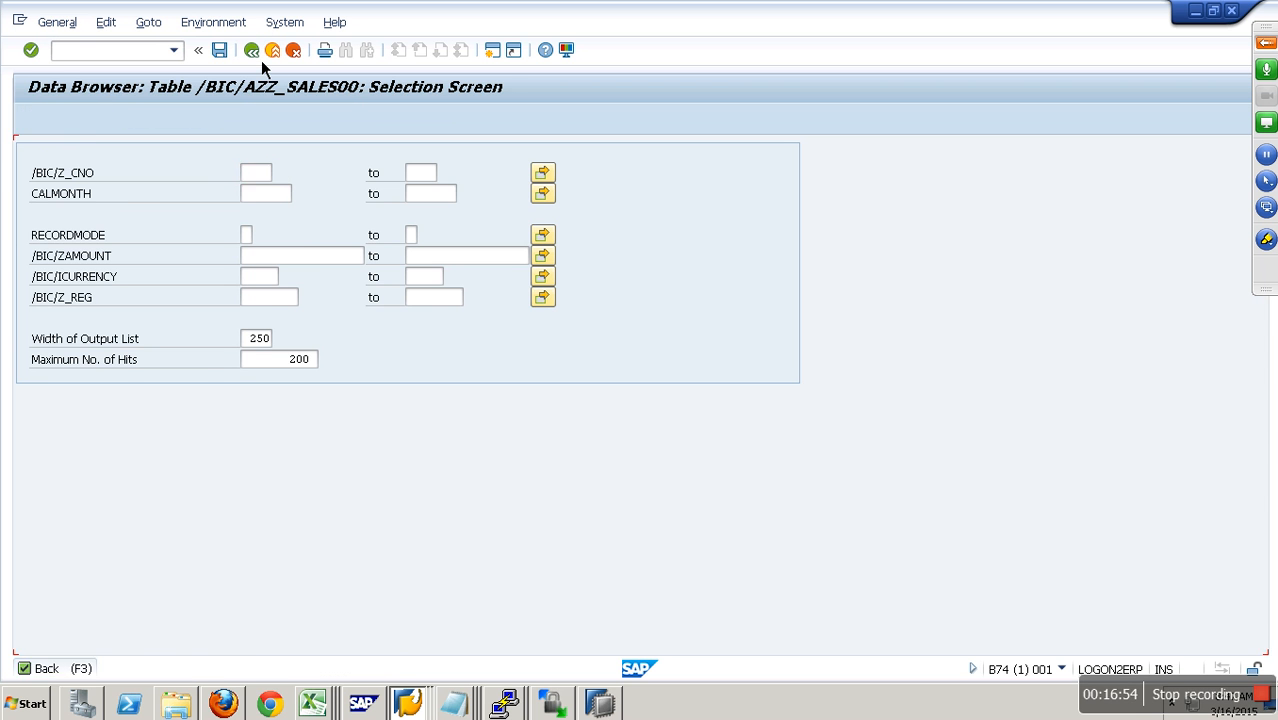
pyautogui.click(387, 570)
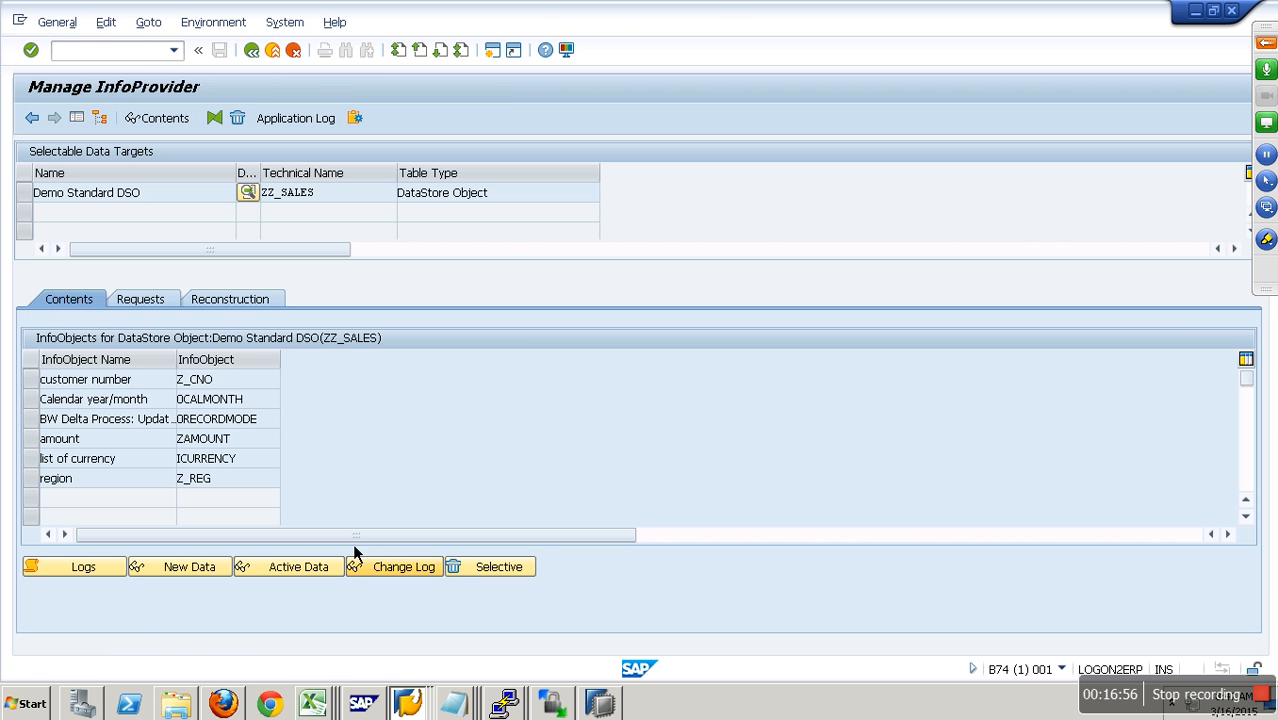
pyautogui.click(267, 58)
# - Activate request 6244 in Demo Standard DSO, refresh the activation status, and close the activation dialog
pyautogui.click(150, 300)
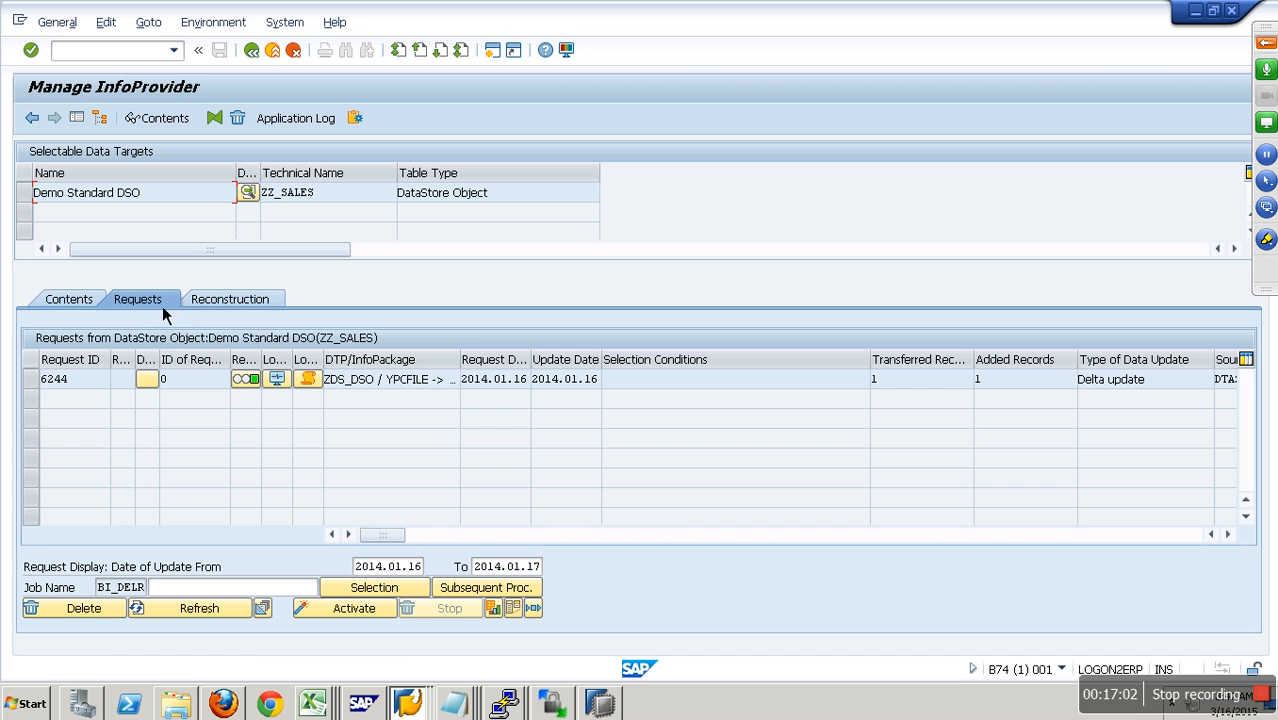
pyautogui.click(45, 383)
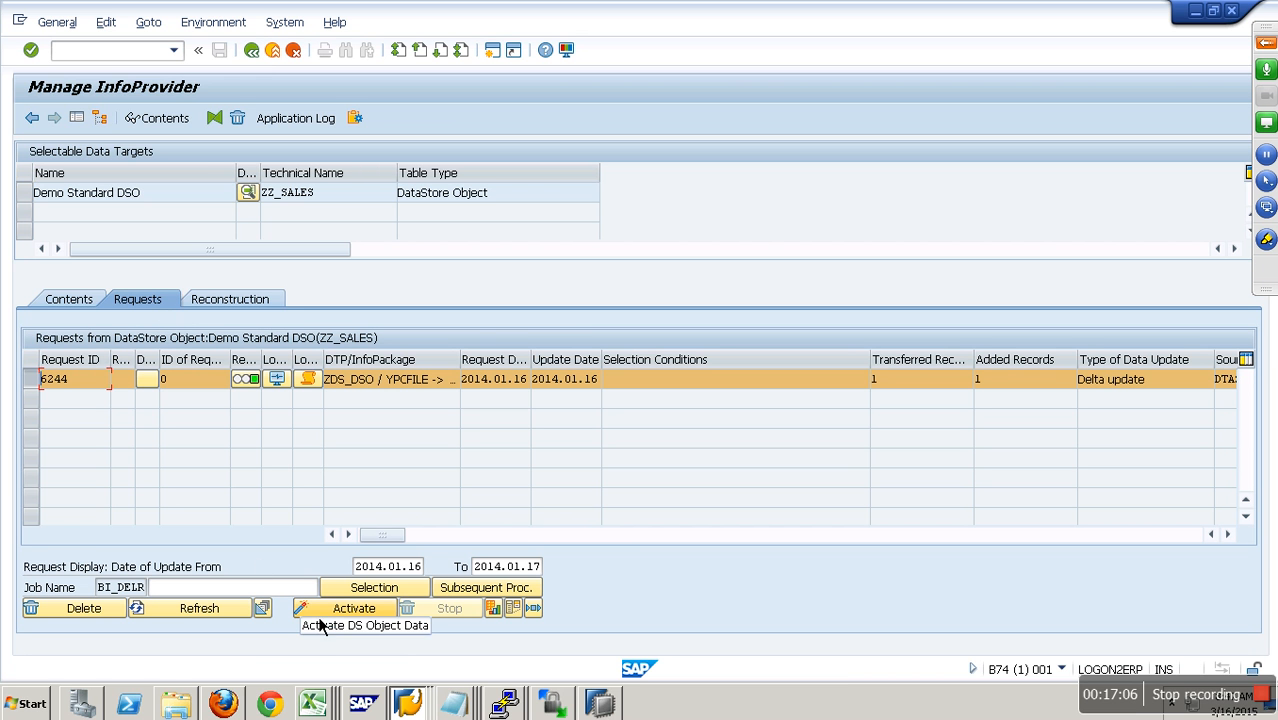
pyautogui.click(316, 613)
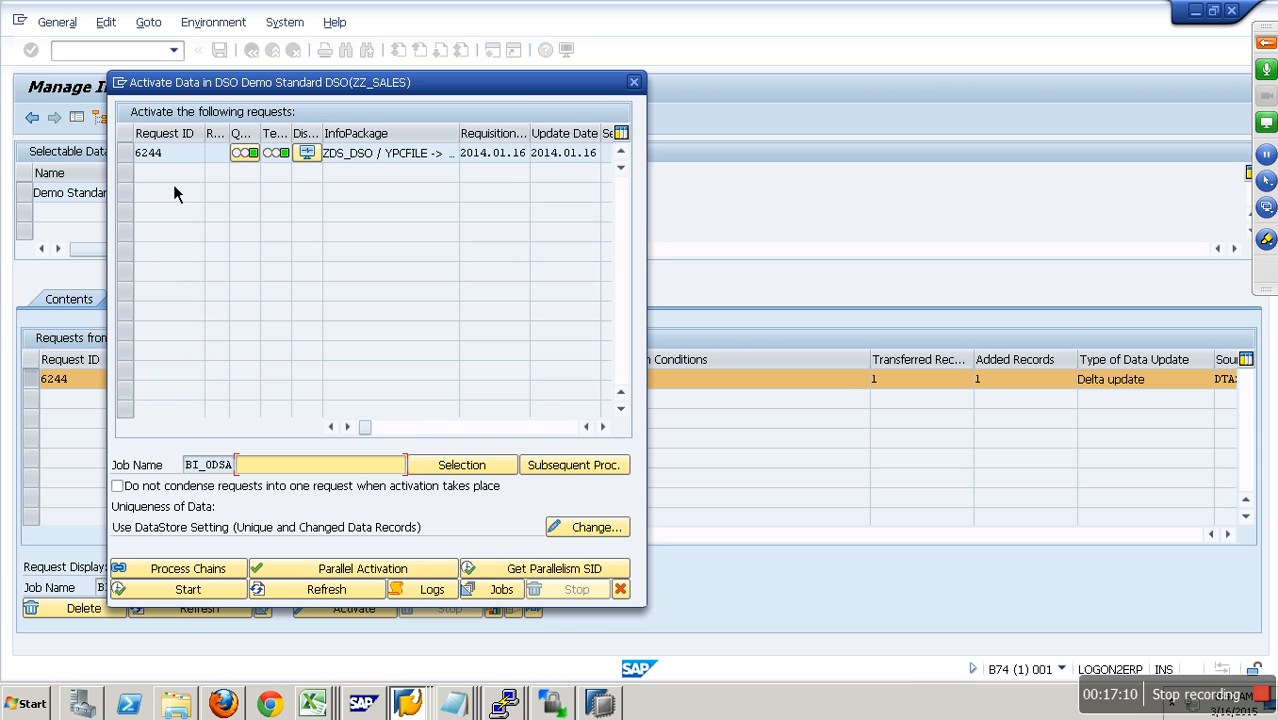
pyautogui.click(140, 153)
pyautogui.click(188, 589)
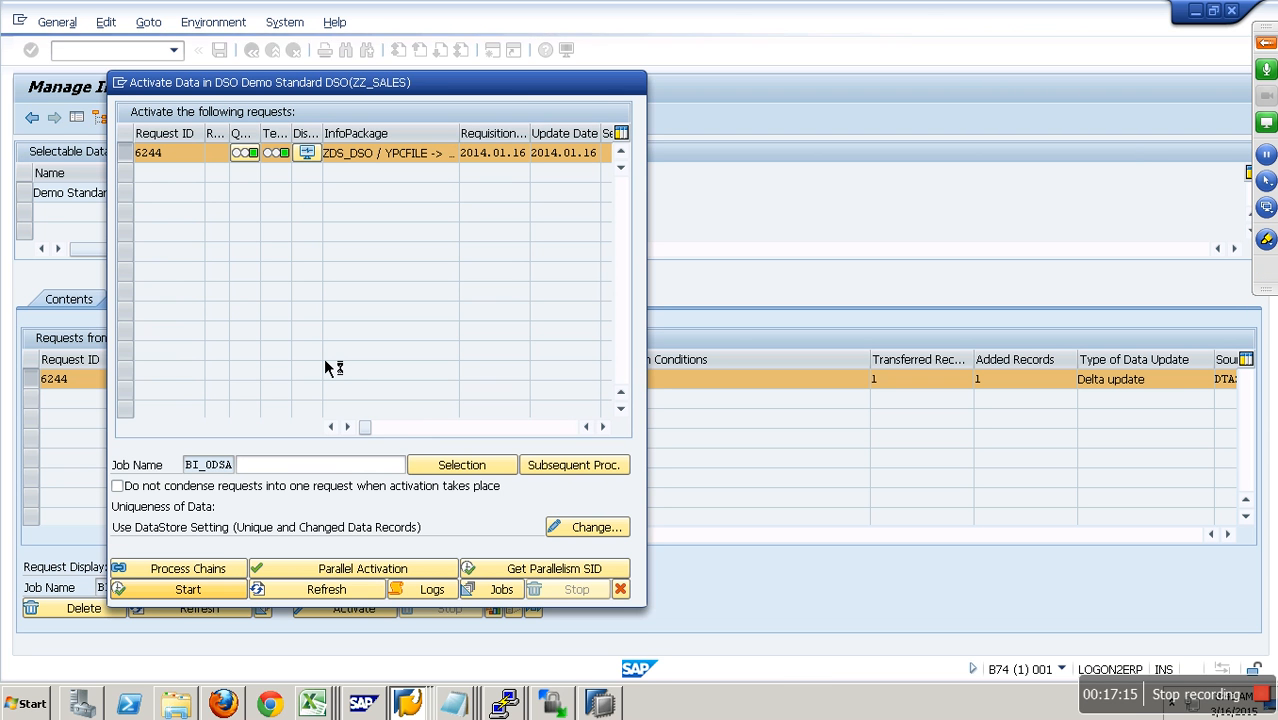
pyautogui.click(327, 592)
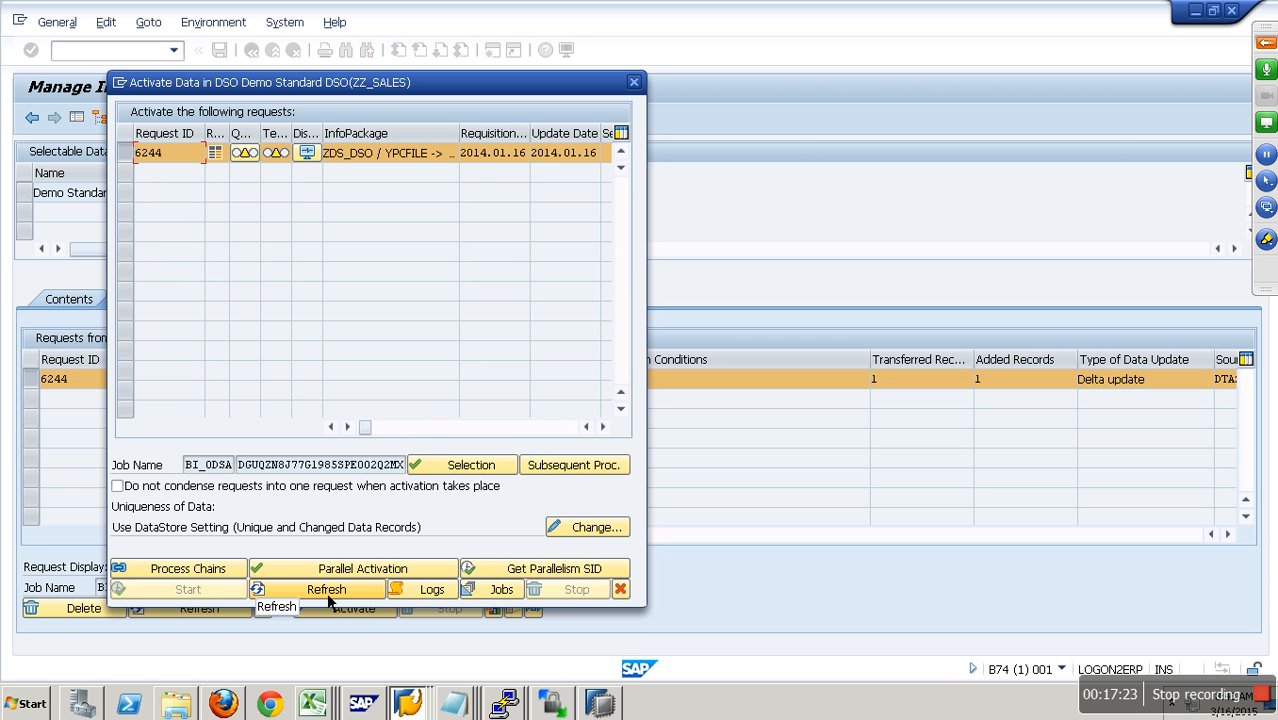
pyautogui.click(328, 596)
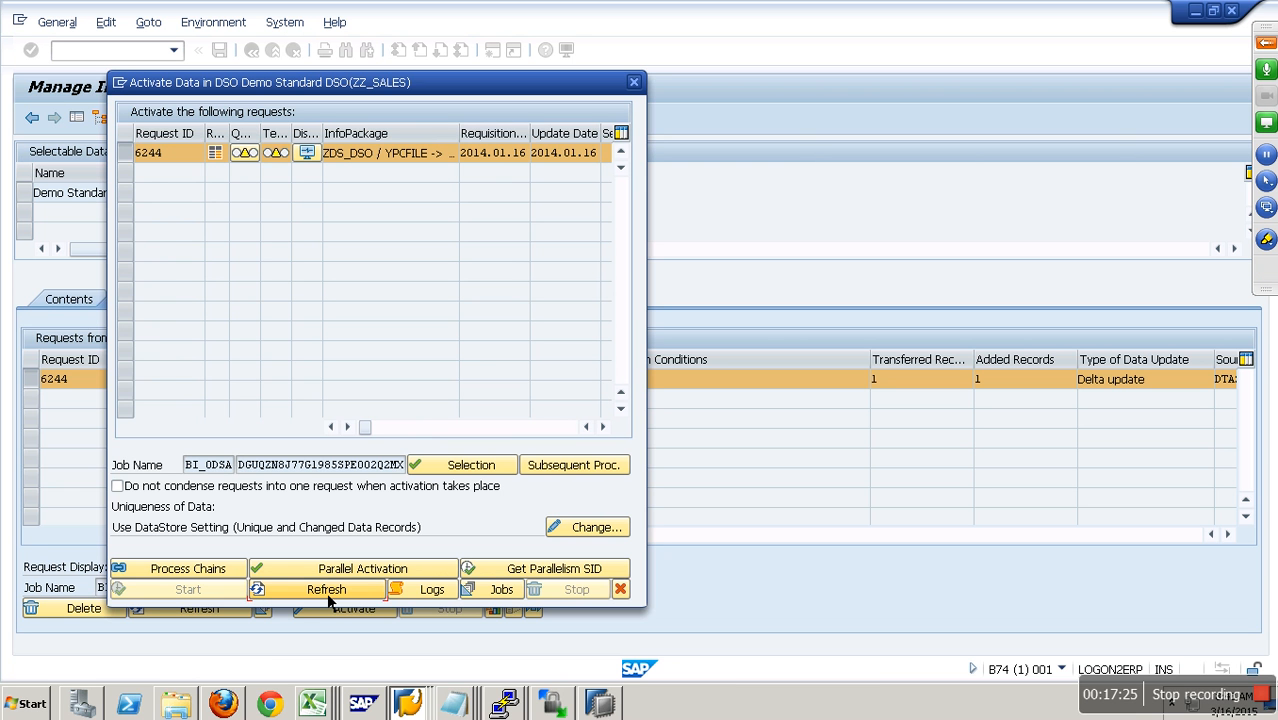
pyautogui.click(621, 590)
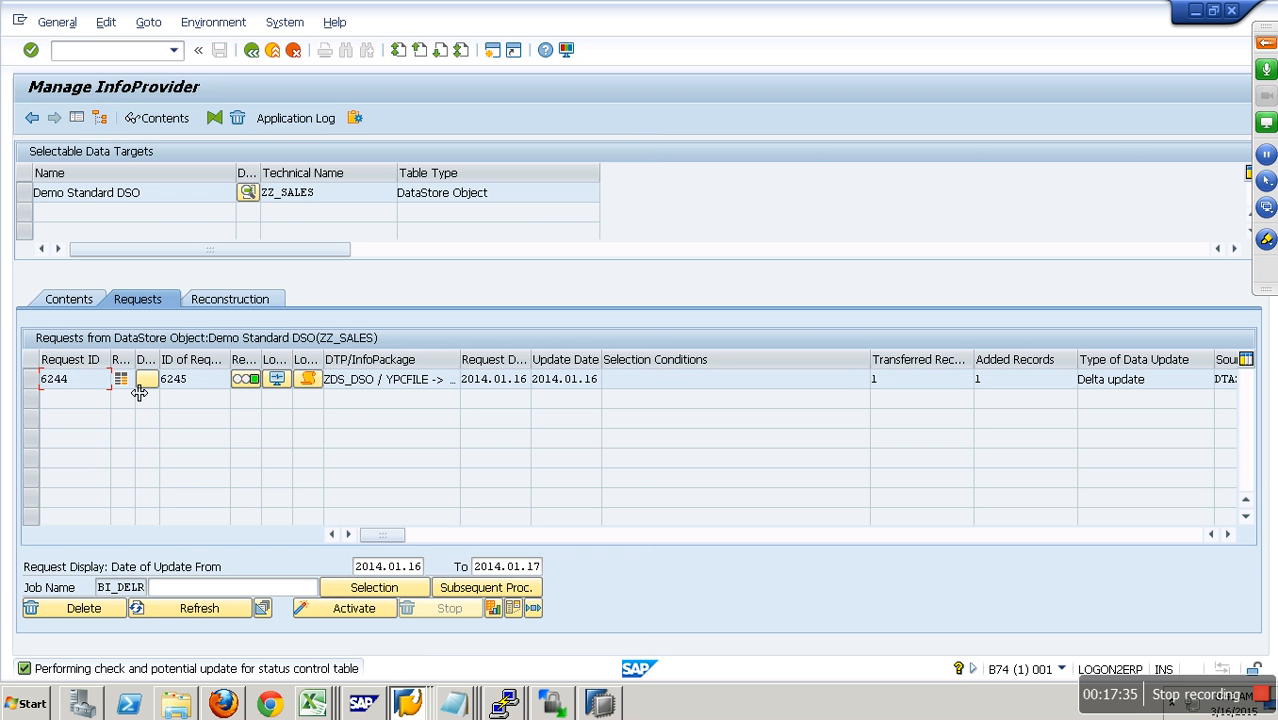
# - Compare the activated request's Request ID with the second request ID assigned to it in the request list
pyautogui.moveTo(83, 391); pyautogui.dragTo(41, 389)
pyautogui.moveTo(186, 390); pyautogui.dragTo(167, 391)
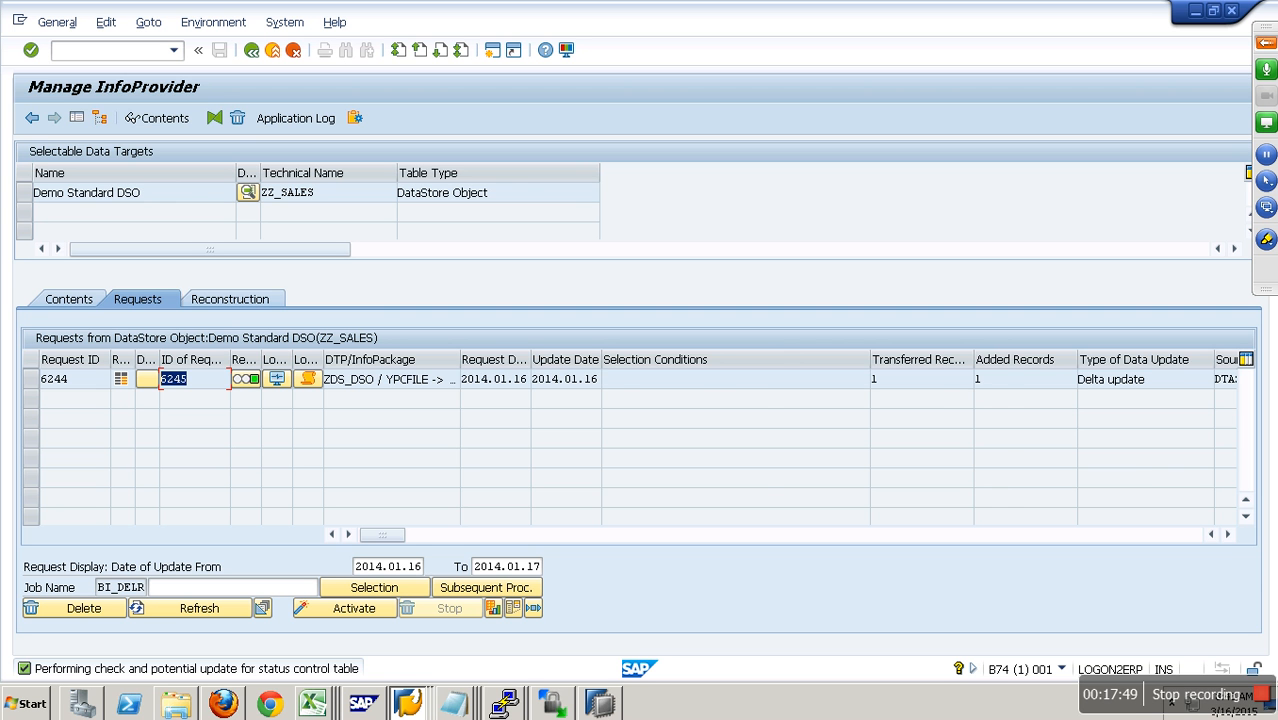
# - Examine the generated PSA request number and the request number of request 6244 in the request list
pyautogui.click(1229, 535)
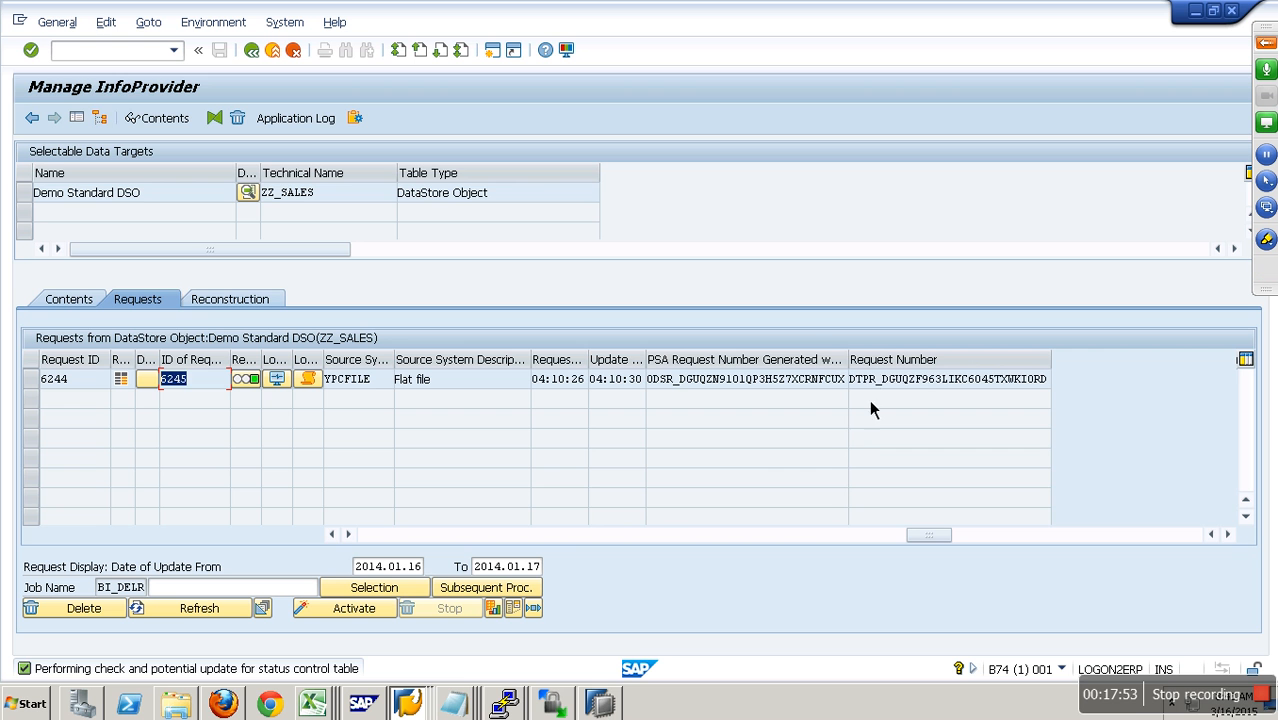
pyautogui.moveTo(856, 386); pyautogui.dragTo(1055, 386)
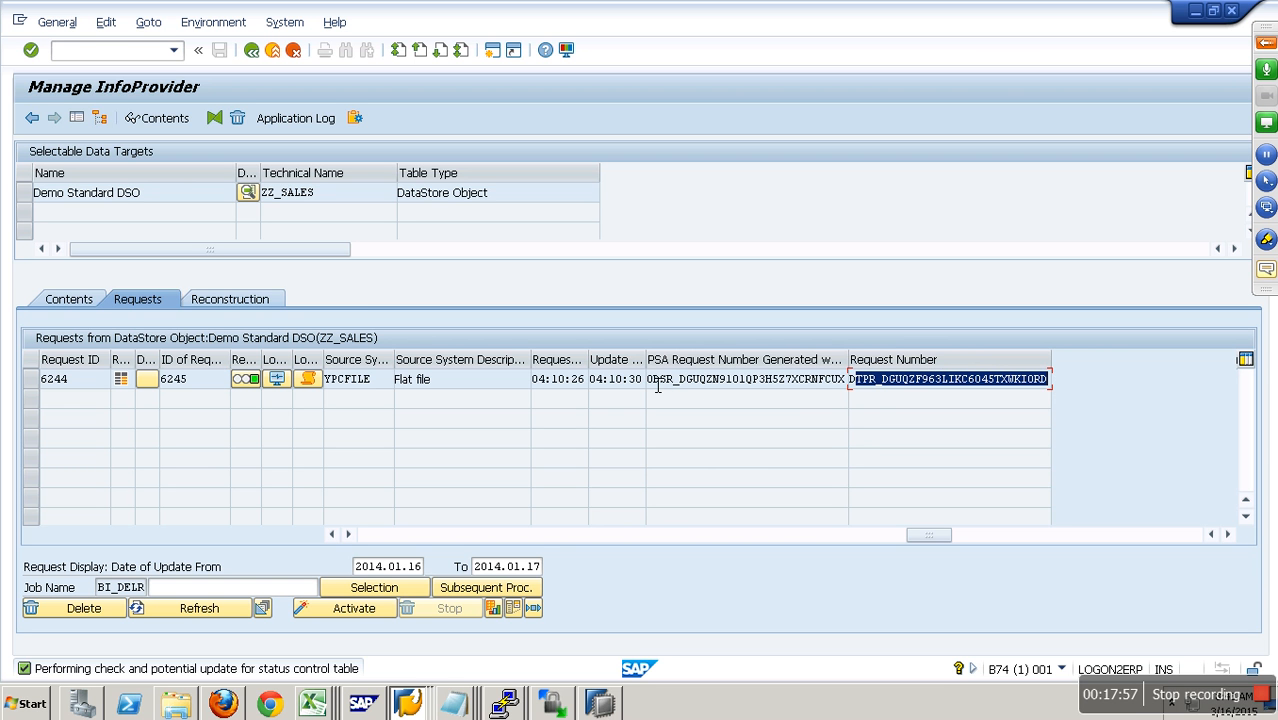
pyautogui.moveTo(646, 386); pyautogui.dragTo(869, 390)
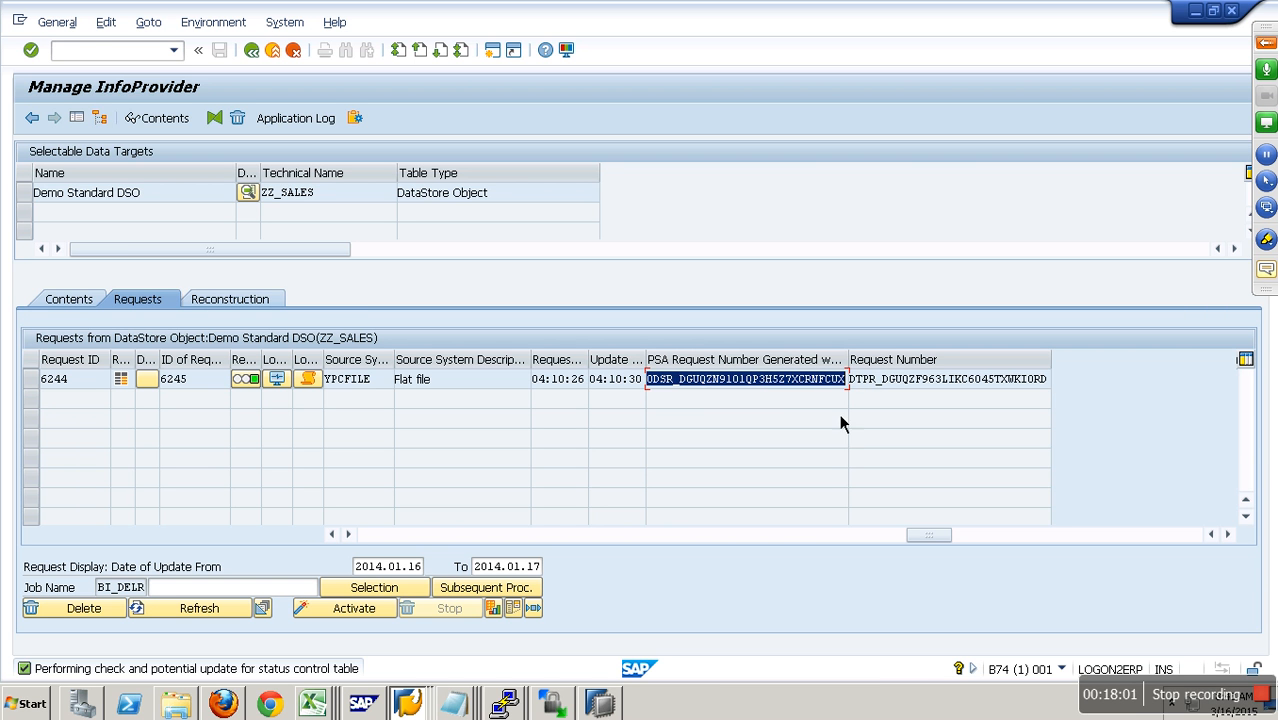
pyautogui.click(820, 380)
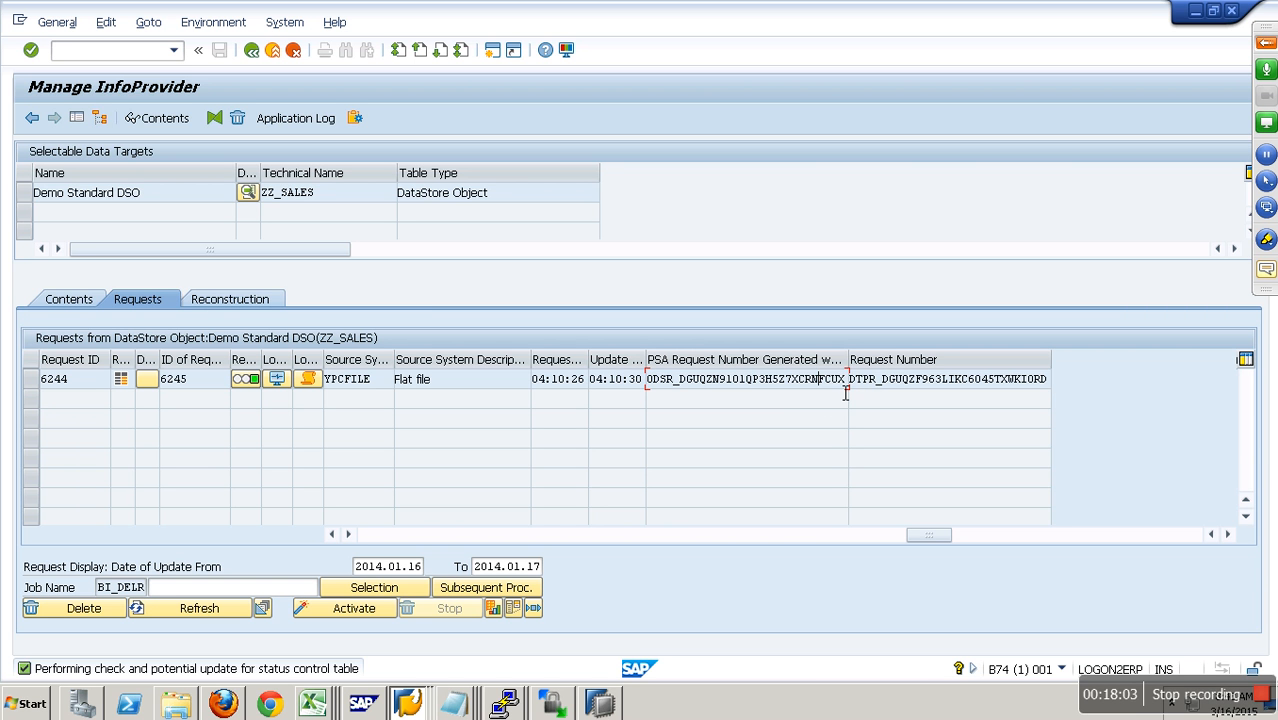
# - Query the new-data table of ZZ_SALES without selection restrictions, and return to its management view
pyautogui.click(68, 300)
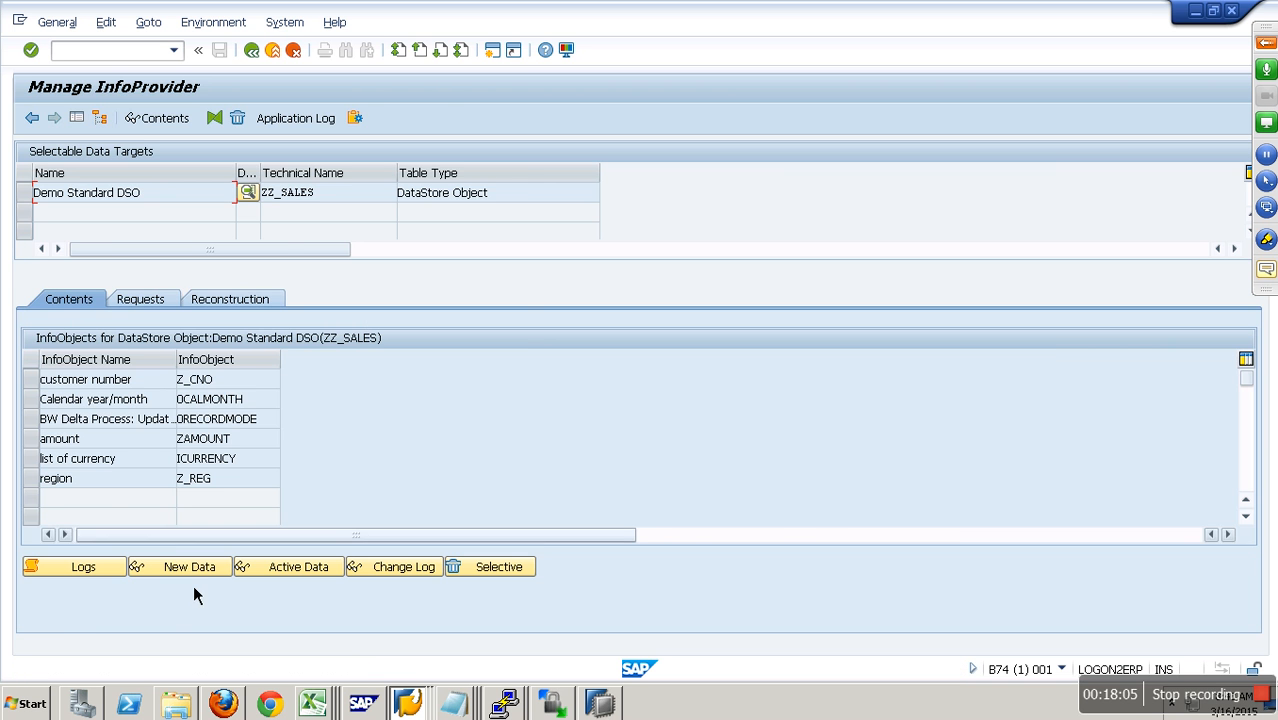
pyautogui.click(243, 565)
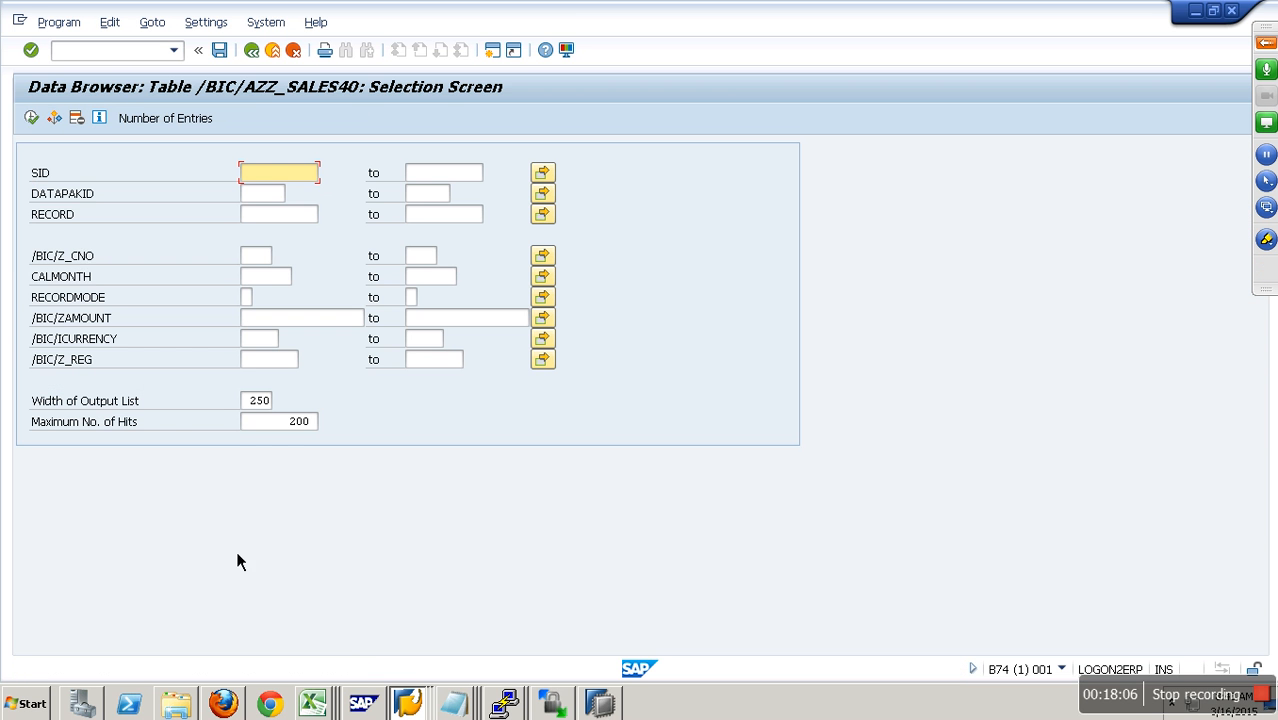
pyautogui.click(41, 123)
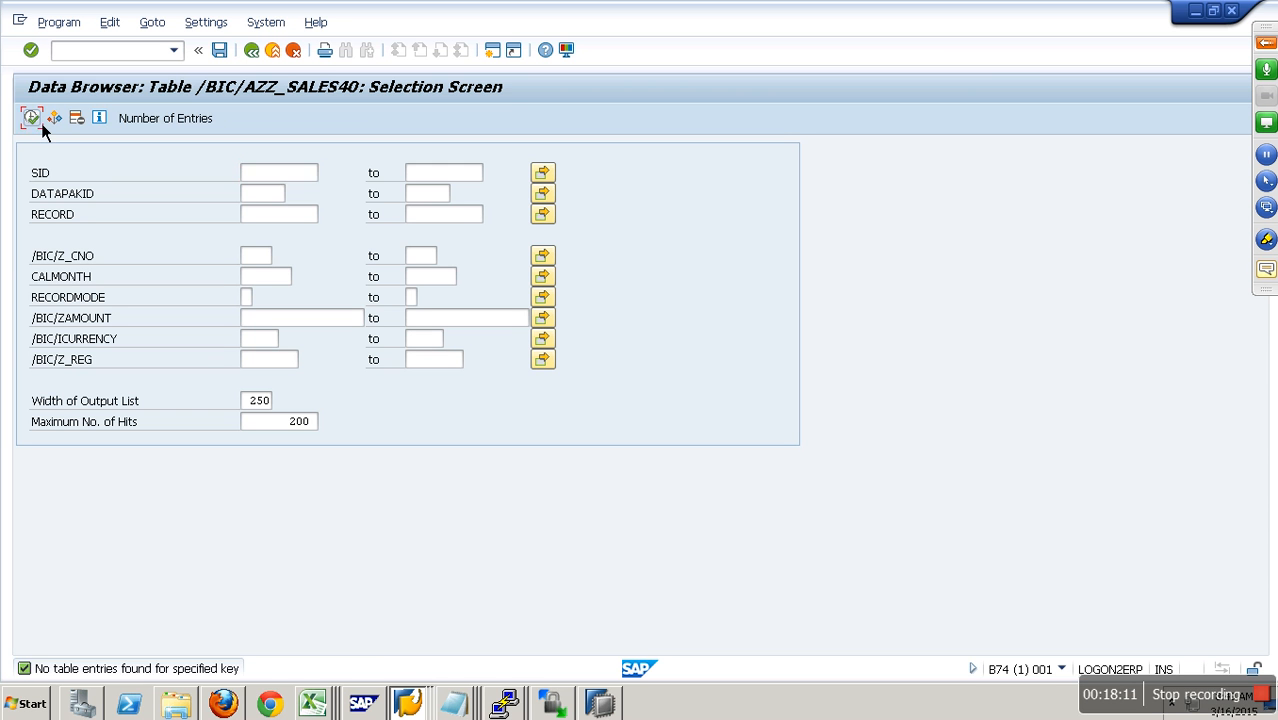
pyautogui.click(41, 123)
pyautogui.click(41, 123)
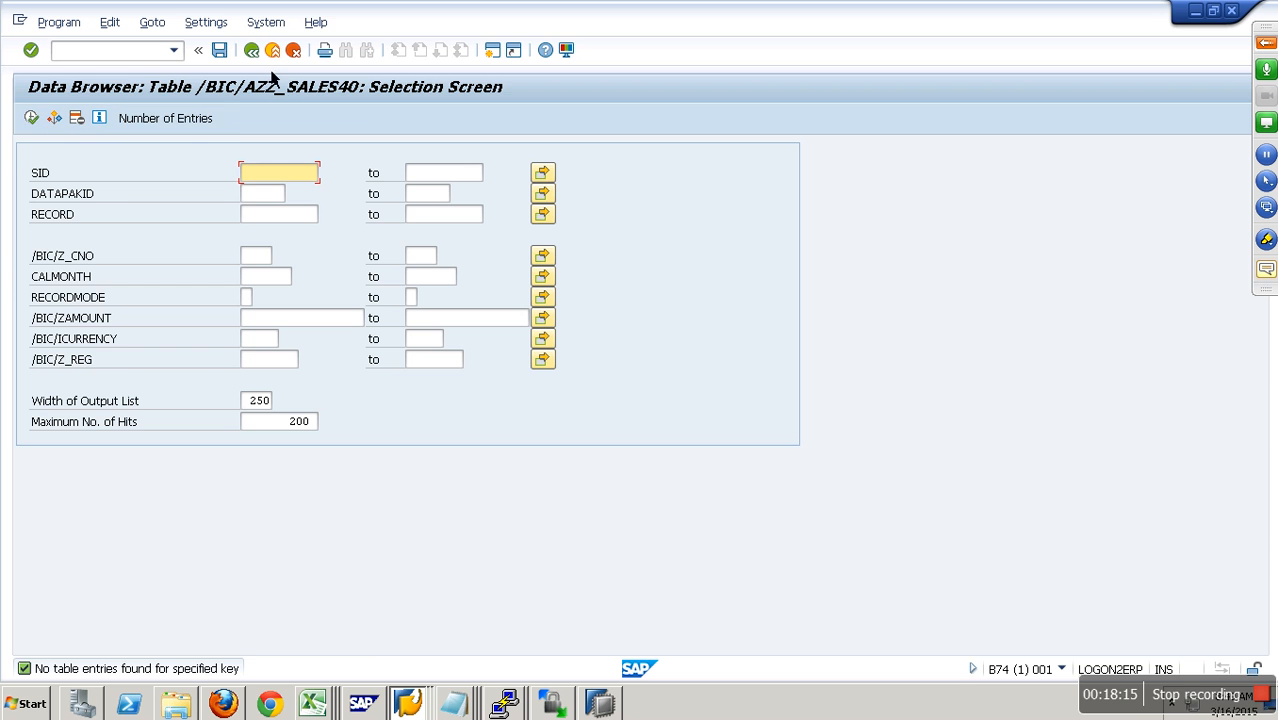
pyautogui.click(254, 54)
# - Display the active data of ZZ_SALES without restrictions, inspect the record's amount, and return to the management view
pyautogui.click(300, 567)
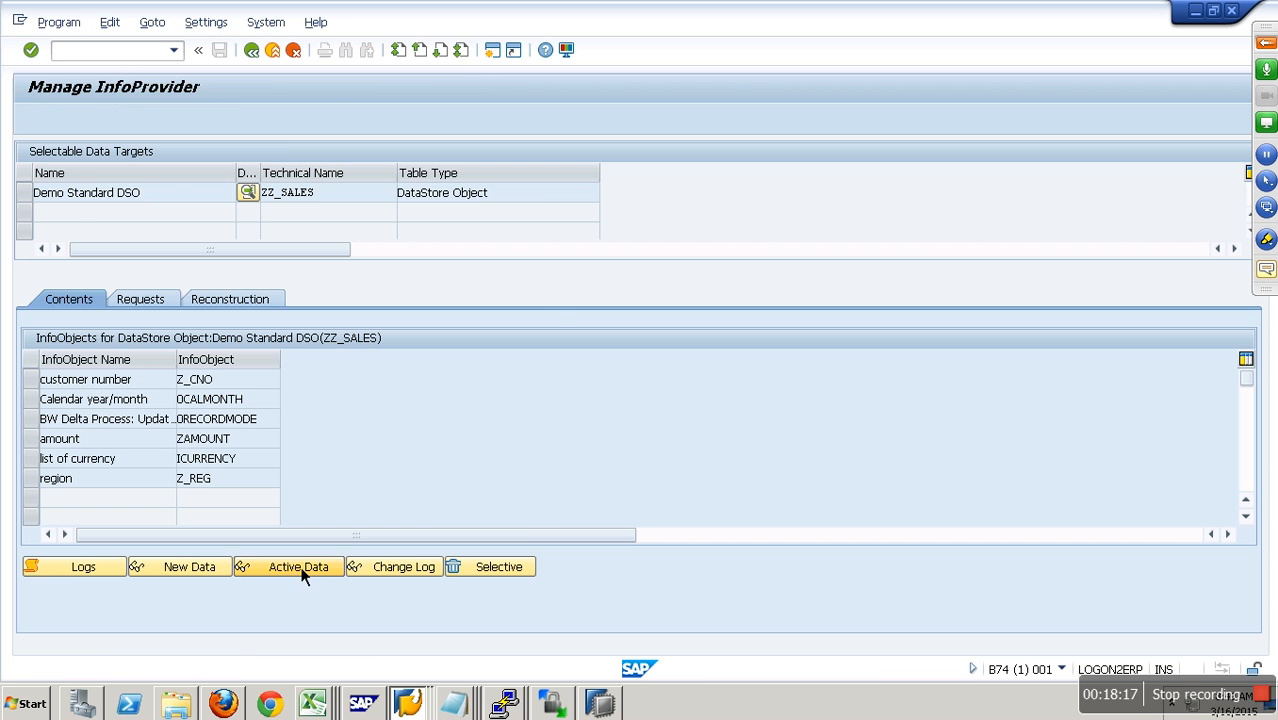
pyautogui.click(31, 118)
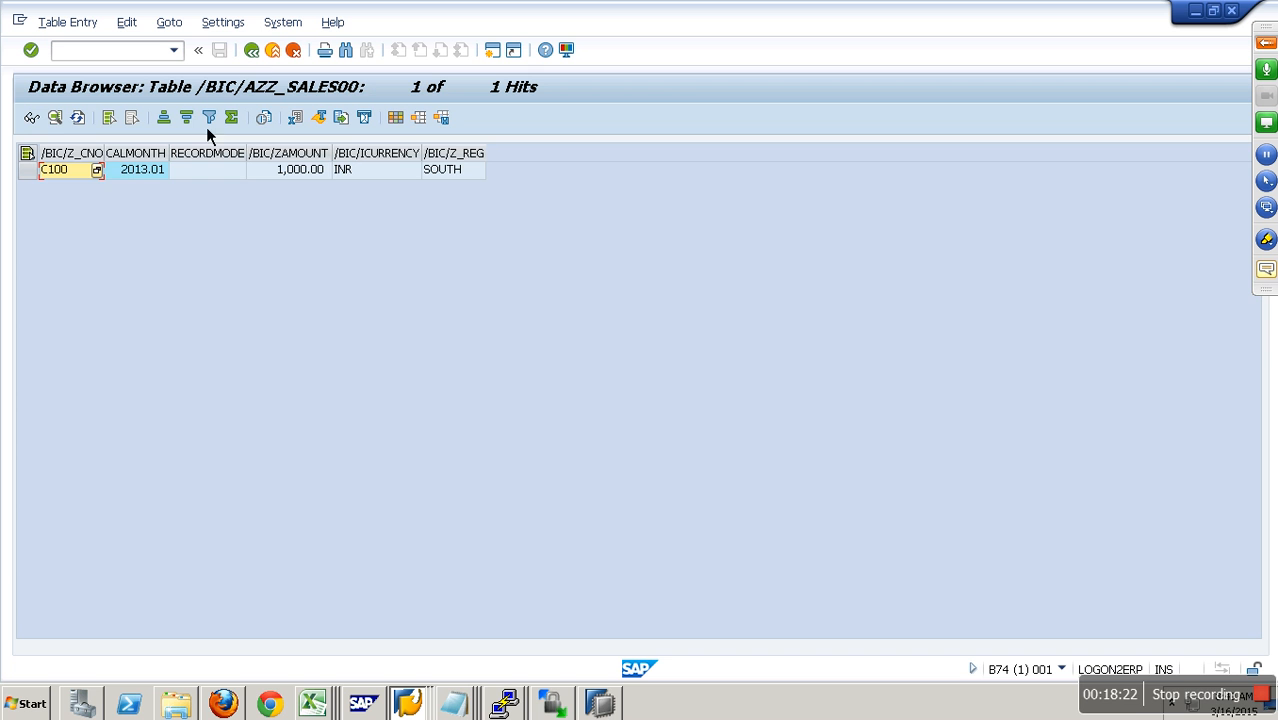
pyautogui.click(287, 176)
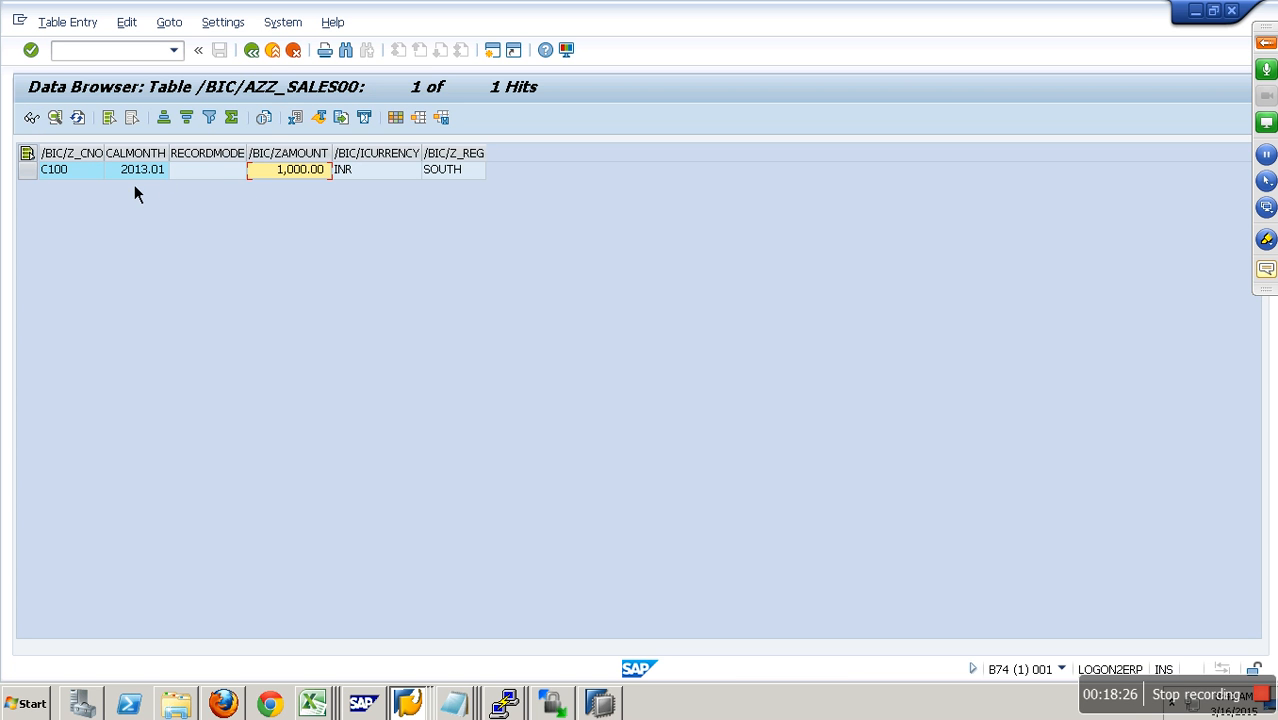
pyautogui.click(252, 50)
pyautogui.click(252, 50)
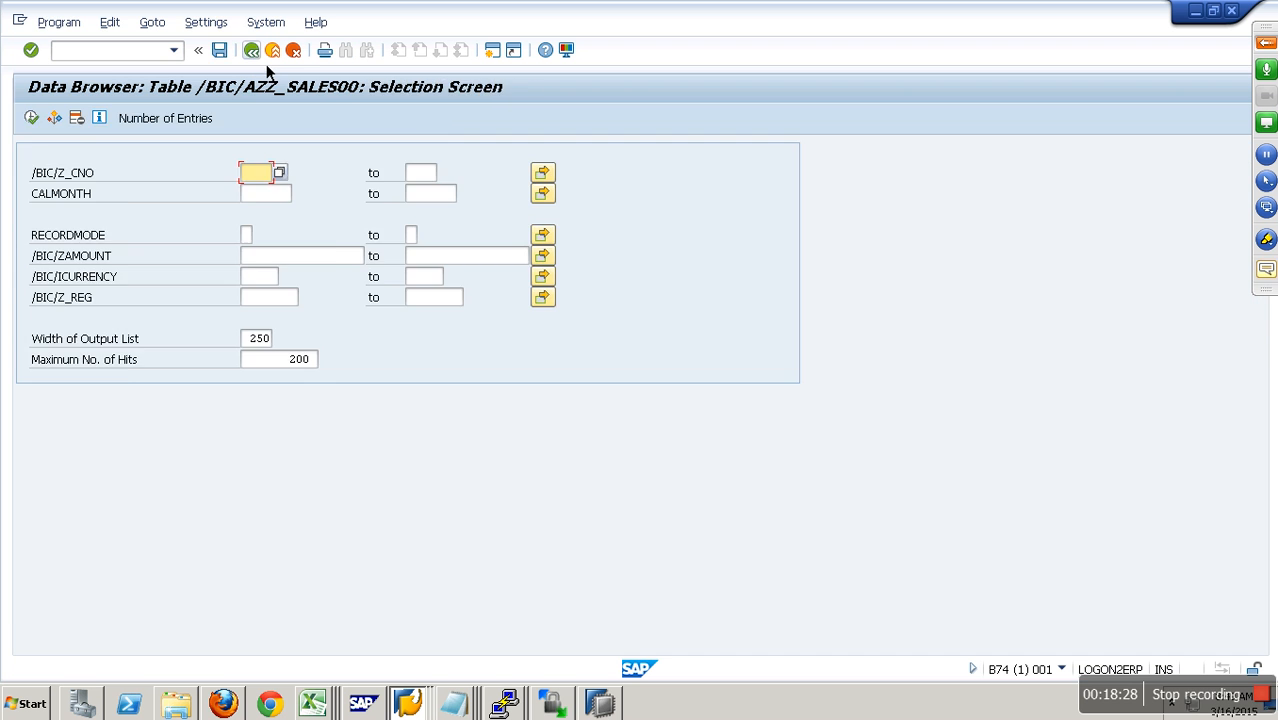
# - Display the change log of ZZ_SALES without restrictions and examine its record's package, part, customer, month, record mode, amount, currency and region
pyautogui.click(377, 575)
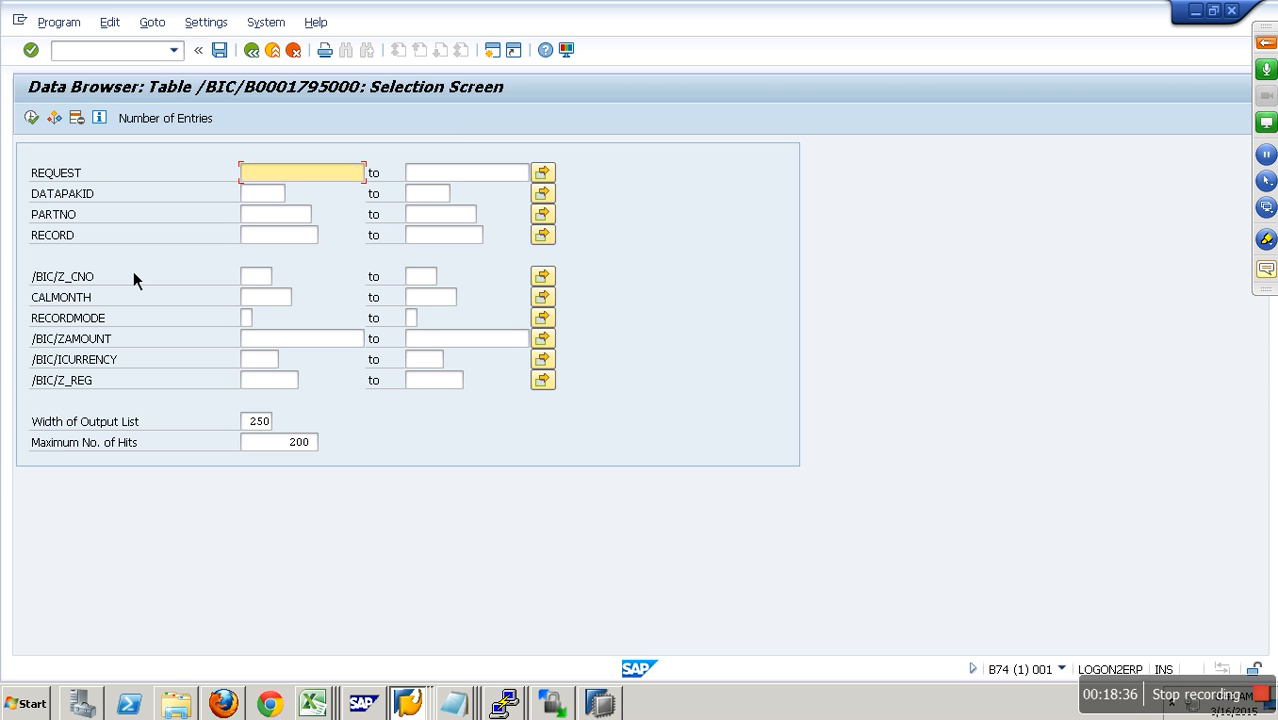
pyautogui.click(39, 120)
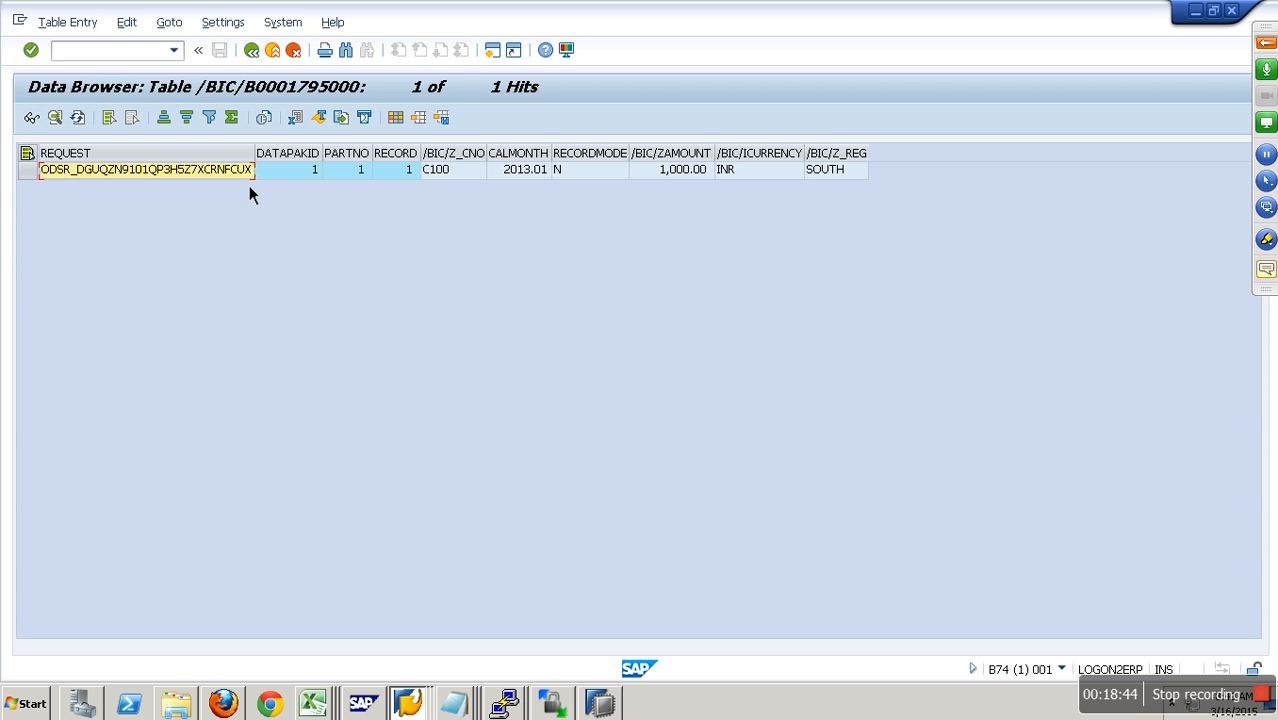
pyautogui.click(305, 176)
pyautogui.click(367, 176)
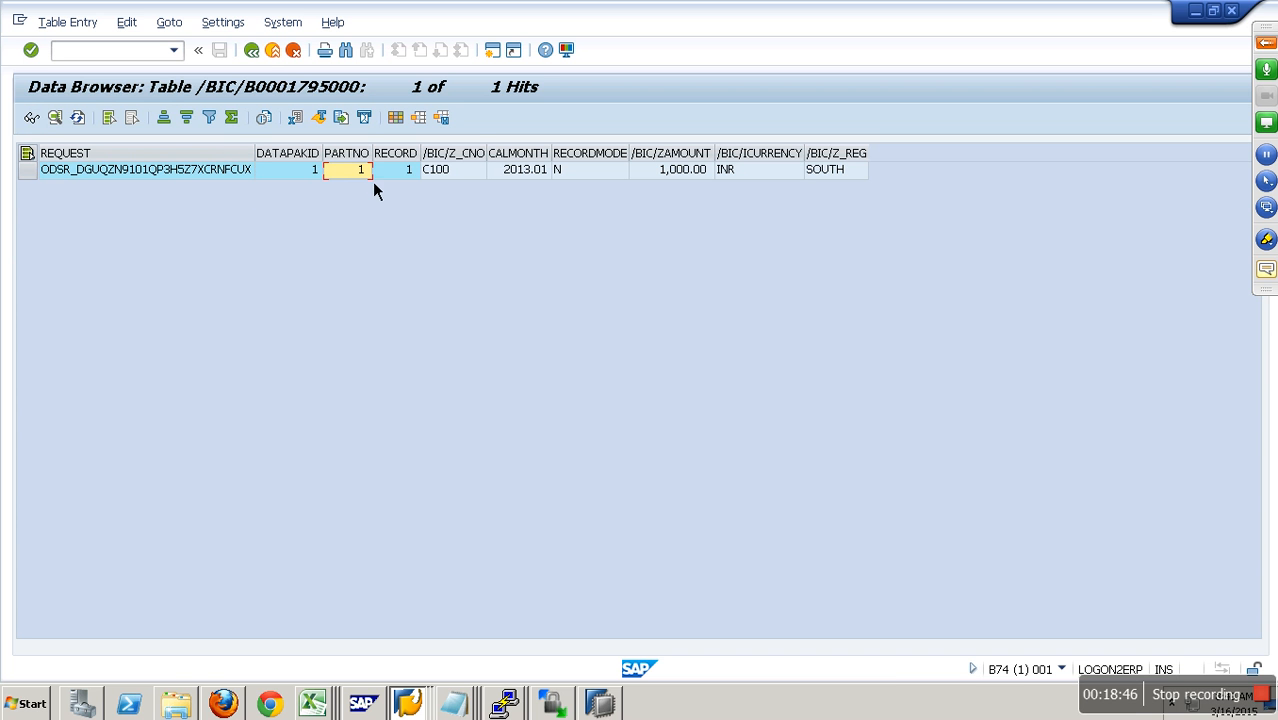
pyautogui.click(454, 181)
pyautogui.click(548, 180)
pyautogui.click(684, 178)
pyautogui.click(758, 175)
pyautogui.click(816, 176)
pyautogui.click(610, 178)
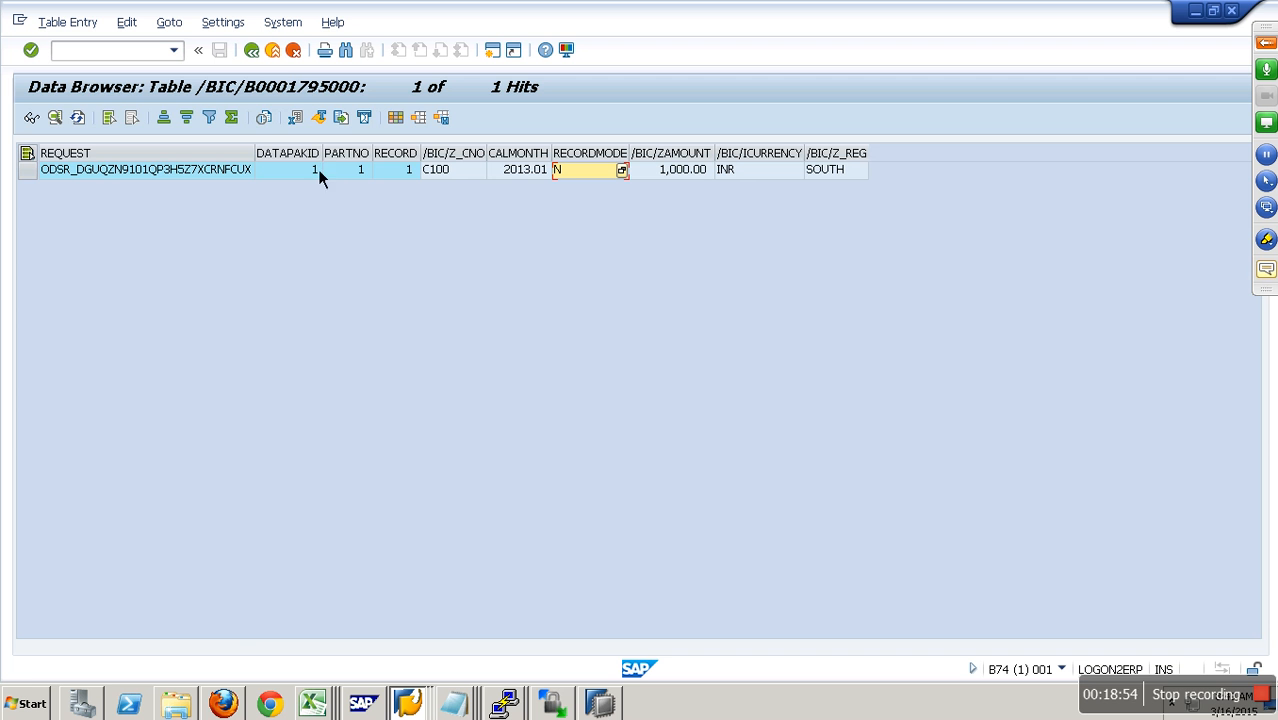
# - Return to the Data Warehousing Workbench and open the InfoPackage LOAD IP DSO DATA under ZDS_DSO
pyautogui.click(281, 55)
pyautogui.click(282, 55)
pyautogui.click(282, 55)
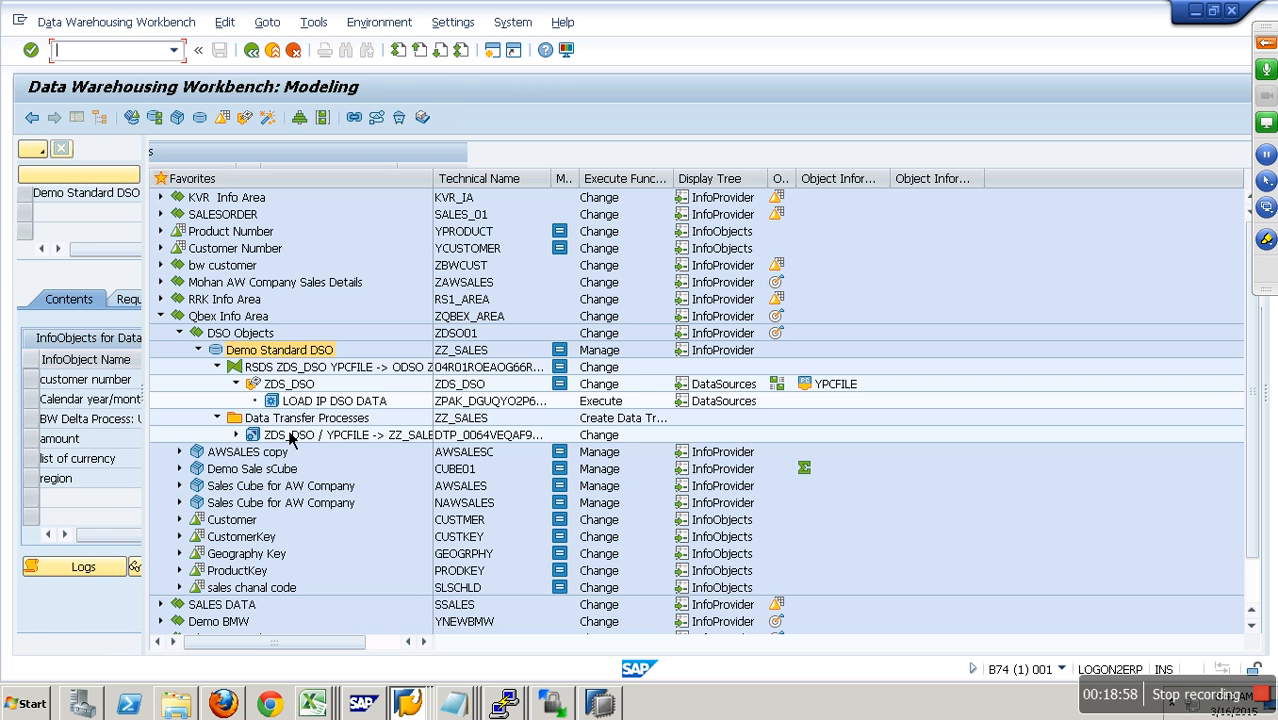
pyautogui.doubleClick(325, 401)
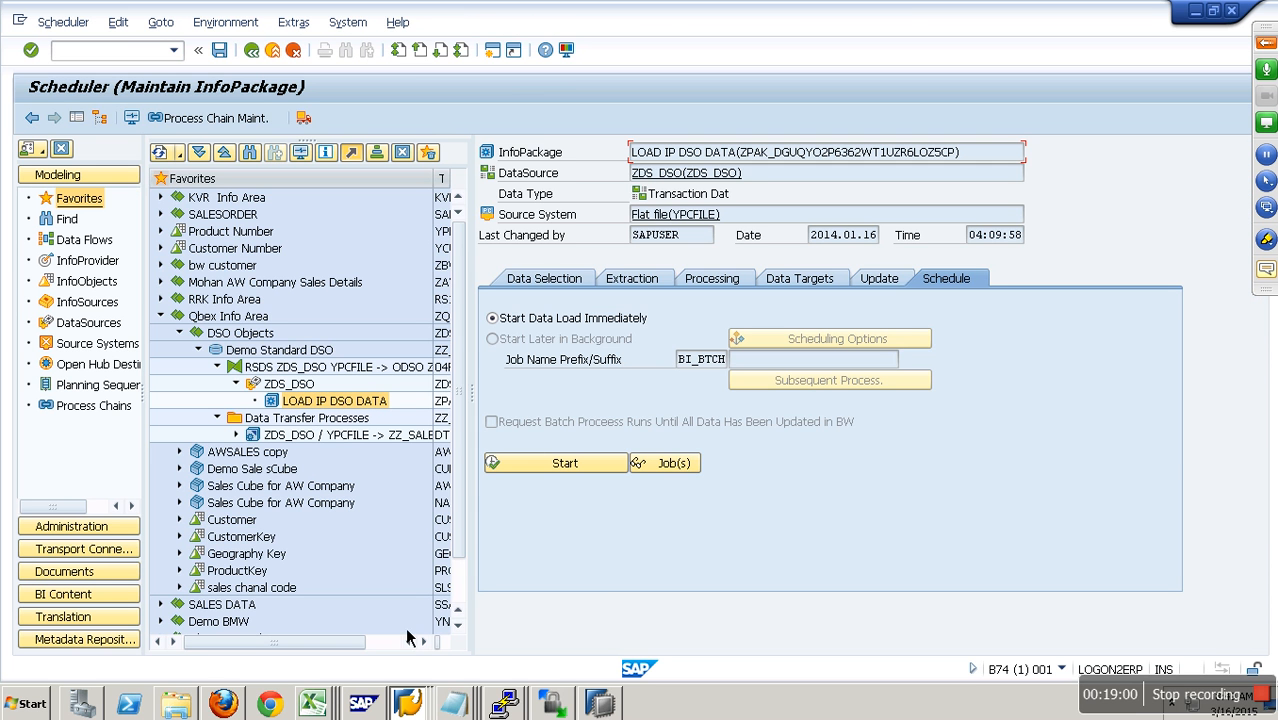
# - Copy the Set 2 record from the Sample Data sheet of the DSO Document workbook, and return to the remote session
pyautogui.moveTo(745, 15)
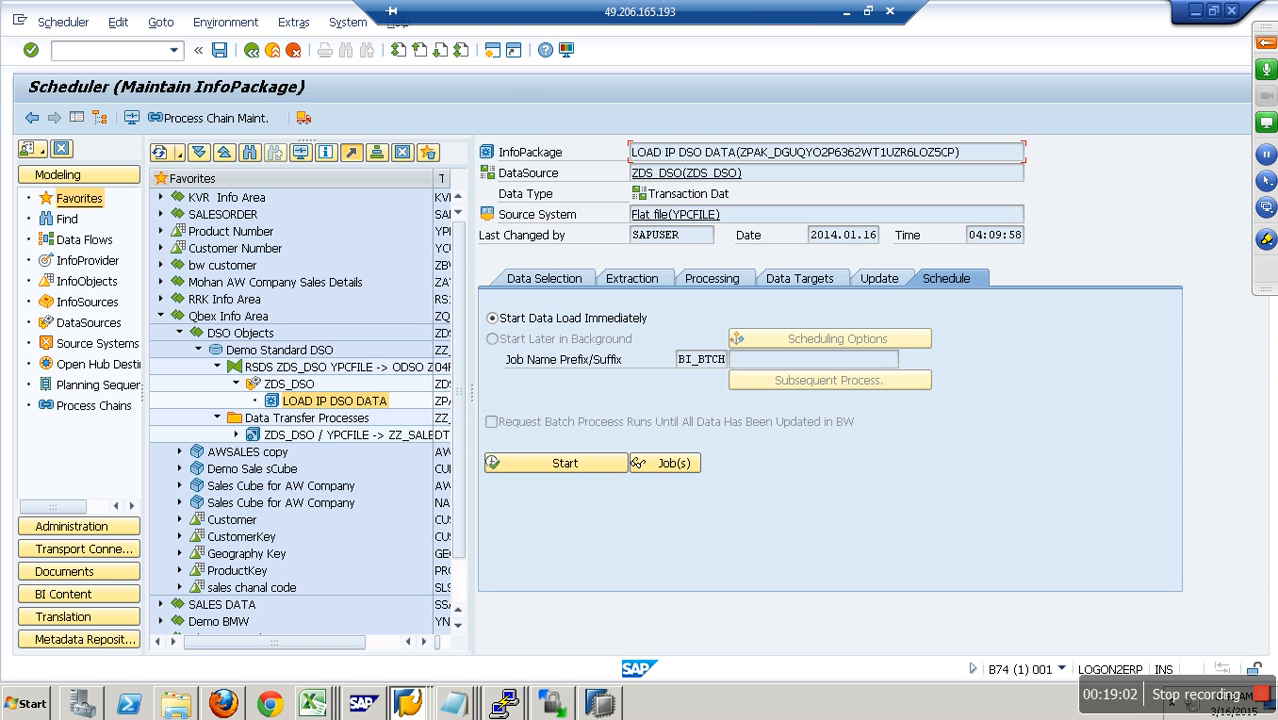
pyautogui.click(846, 12)
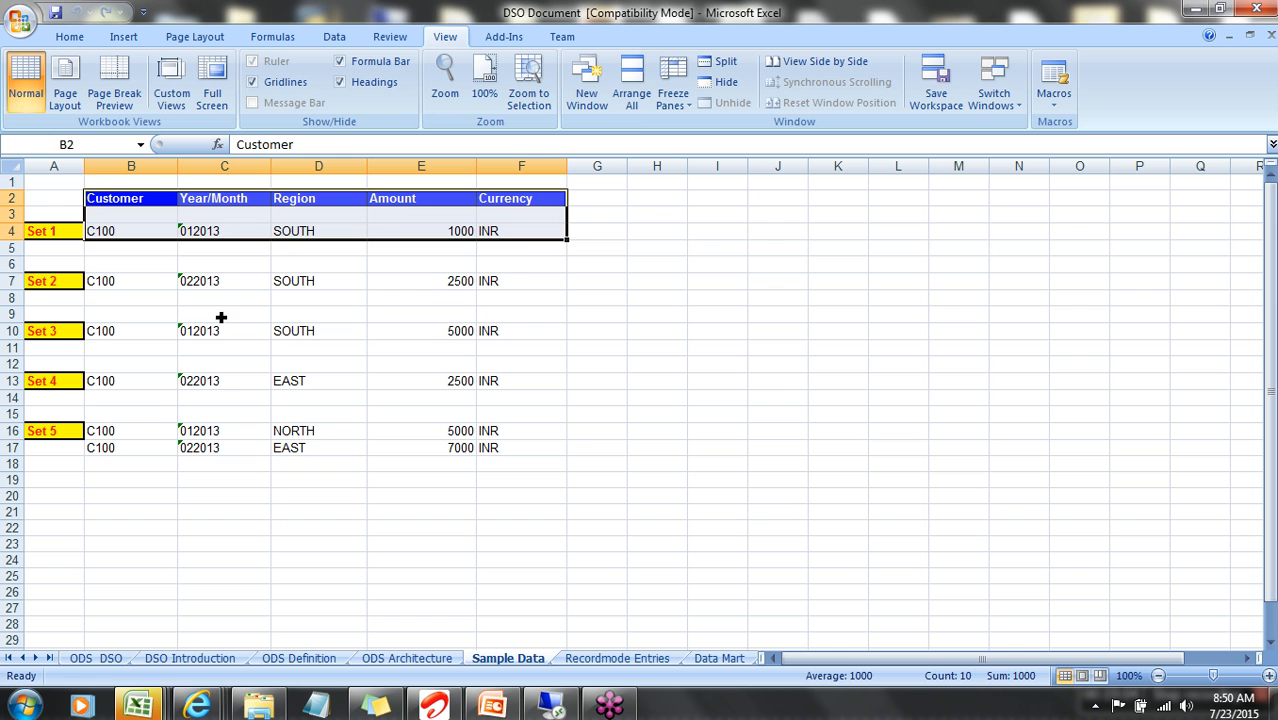
pyautogui.moveTo(144, 281); pyautogui.dragTo(501, 283)
pyautogui.hotkey('ctrl', 'c')
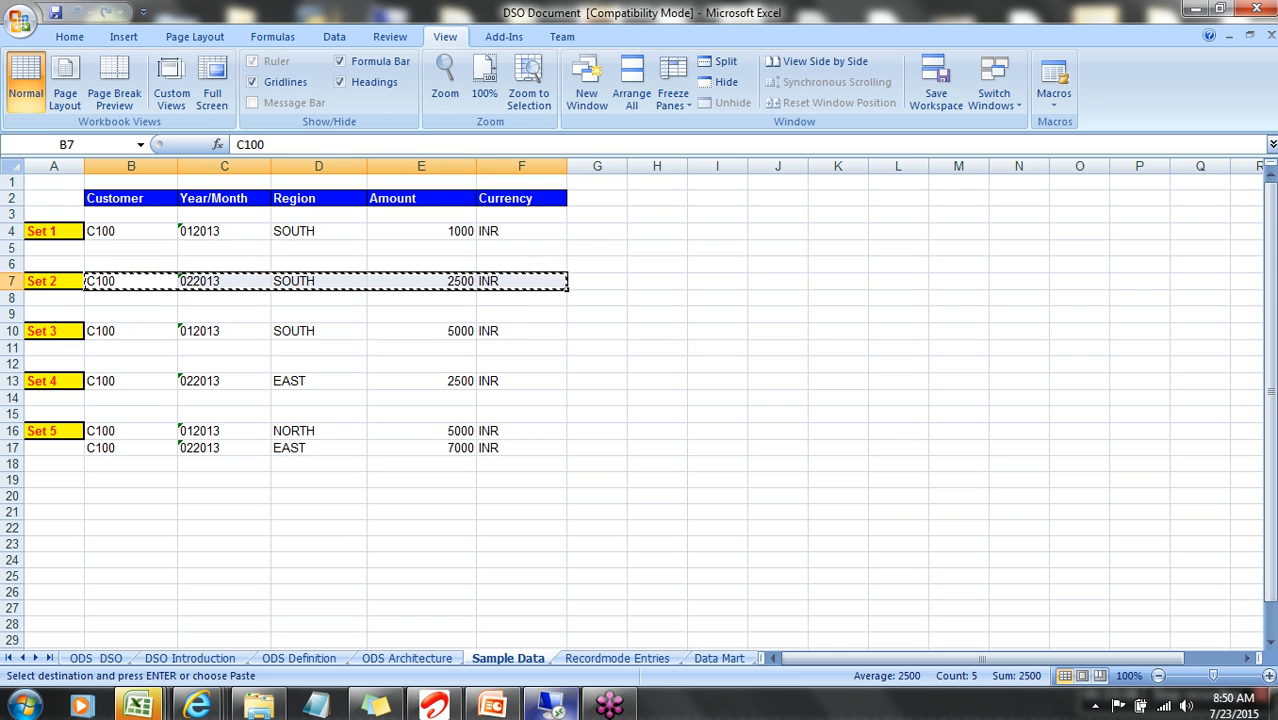
pyautogui.hotkey('alt', 'Tab')
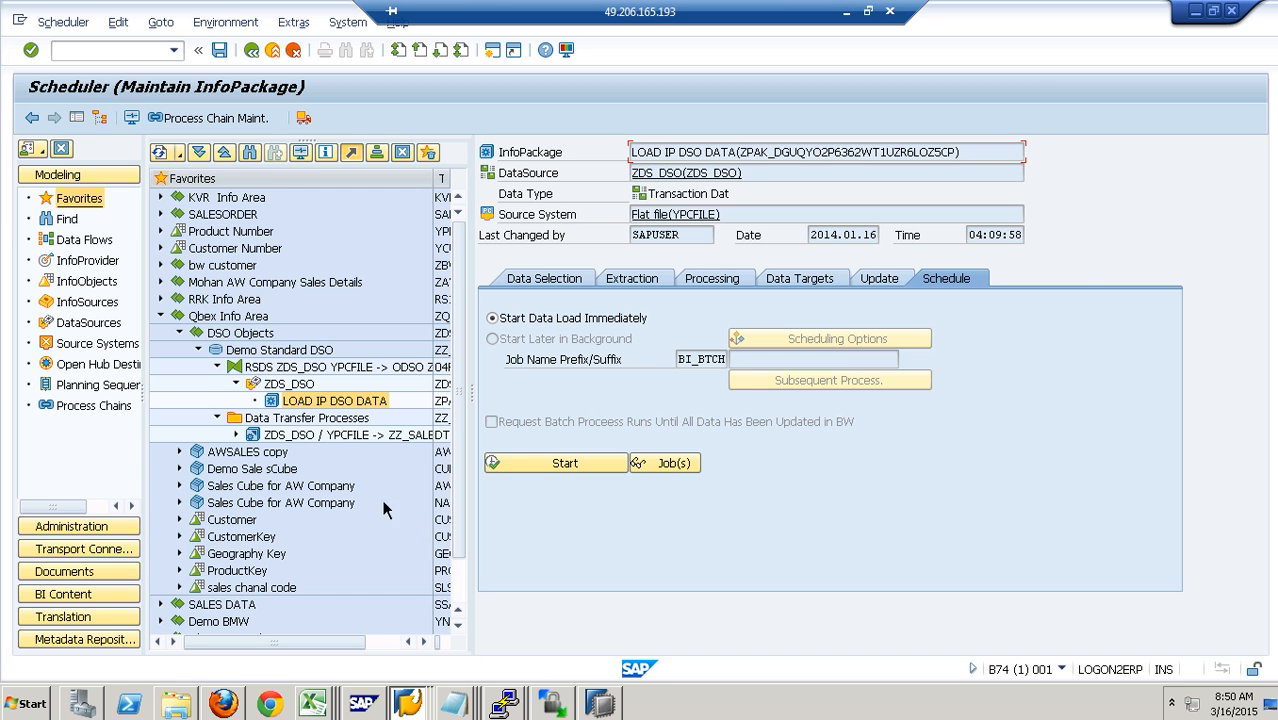
# - Paste the Set 2 record over row 2 of DSODataFile and set its year/month to 201302
pyautogui.click(192, 705)
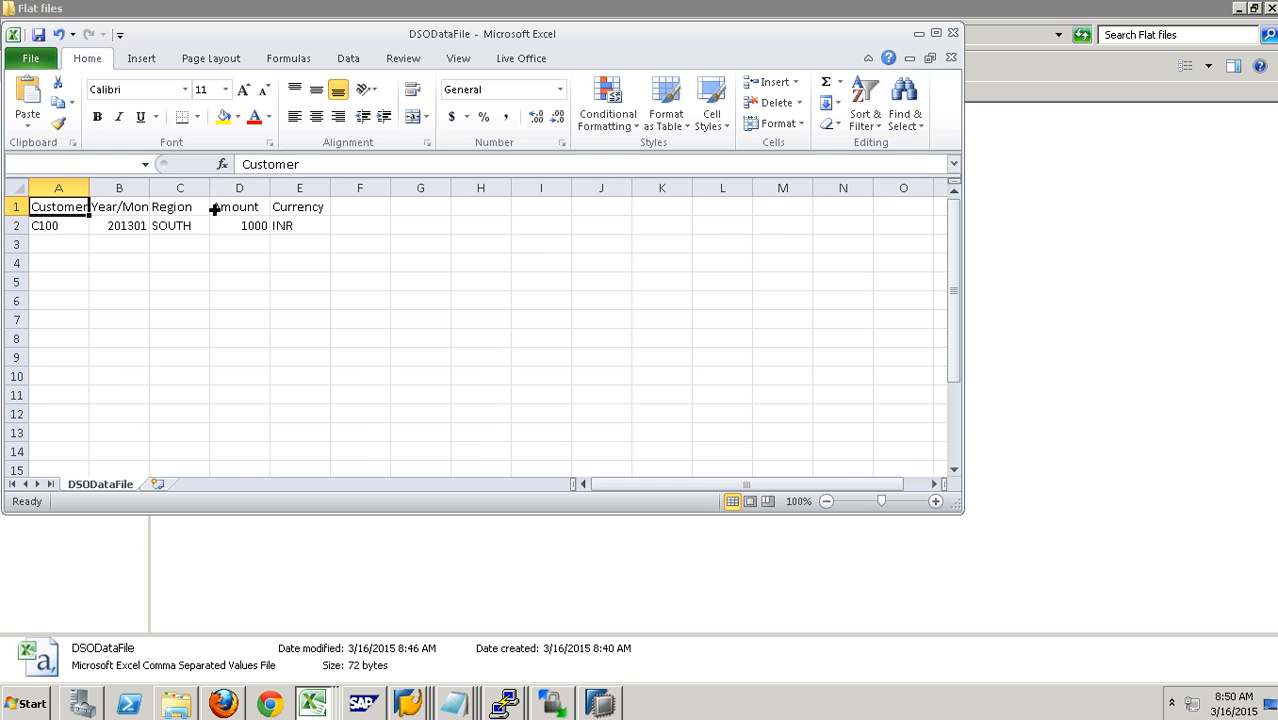
pyautogui.click(53, 227)
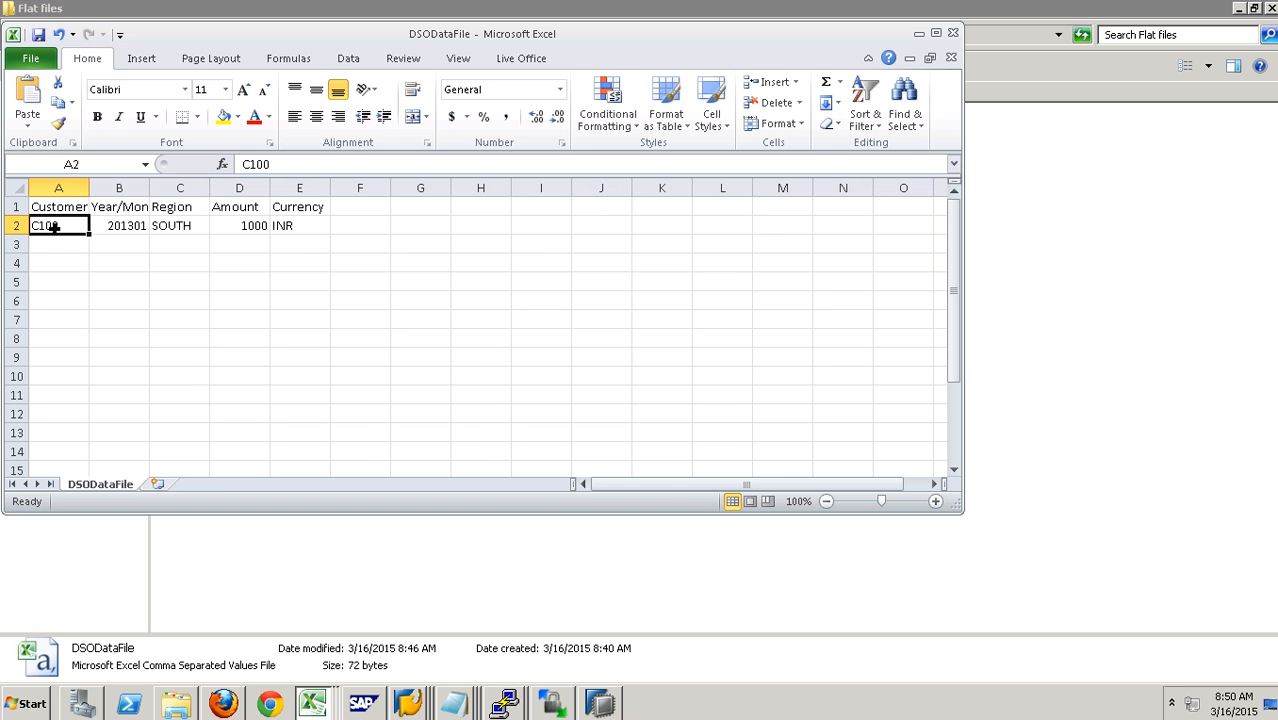
pyautogui.hotkey('ctrl', 'v')
pyautogui.click(125, 232)
pyautogui.write('201')
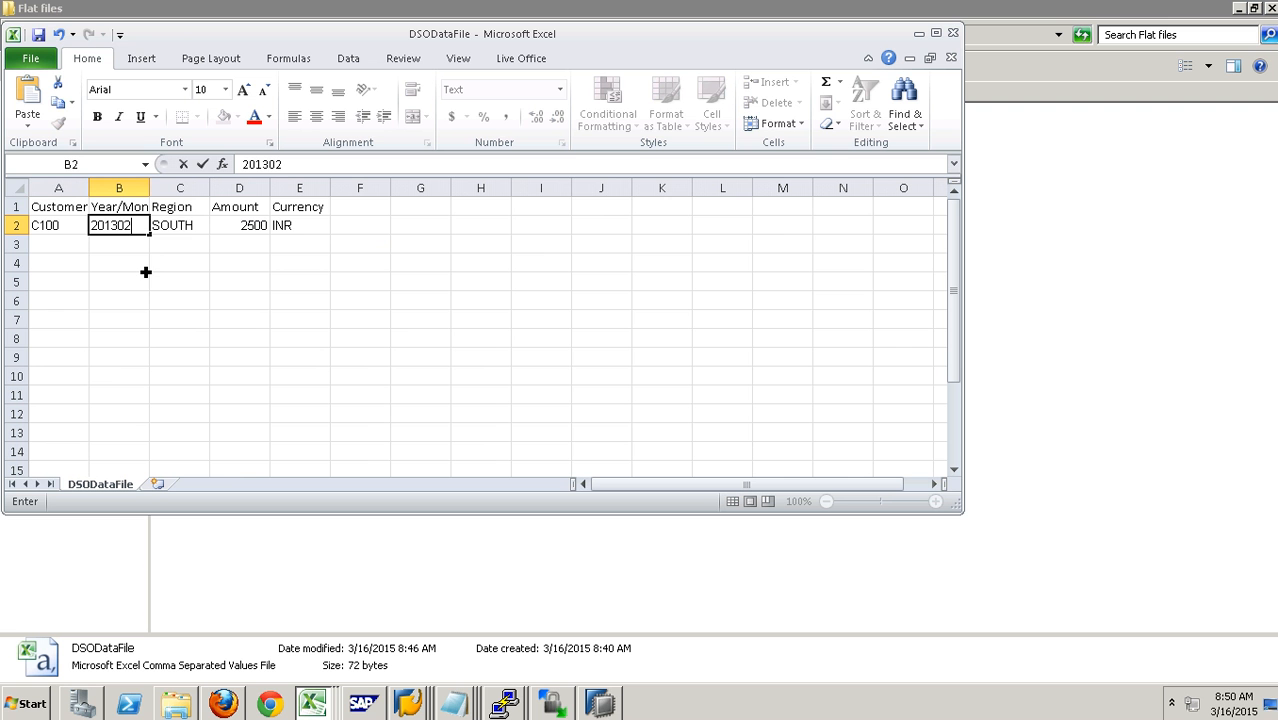
pyautogui.write('302')
pyautogui.click(181, 230)
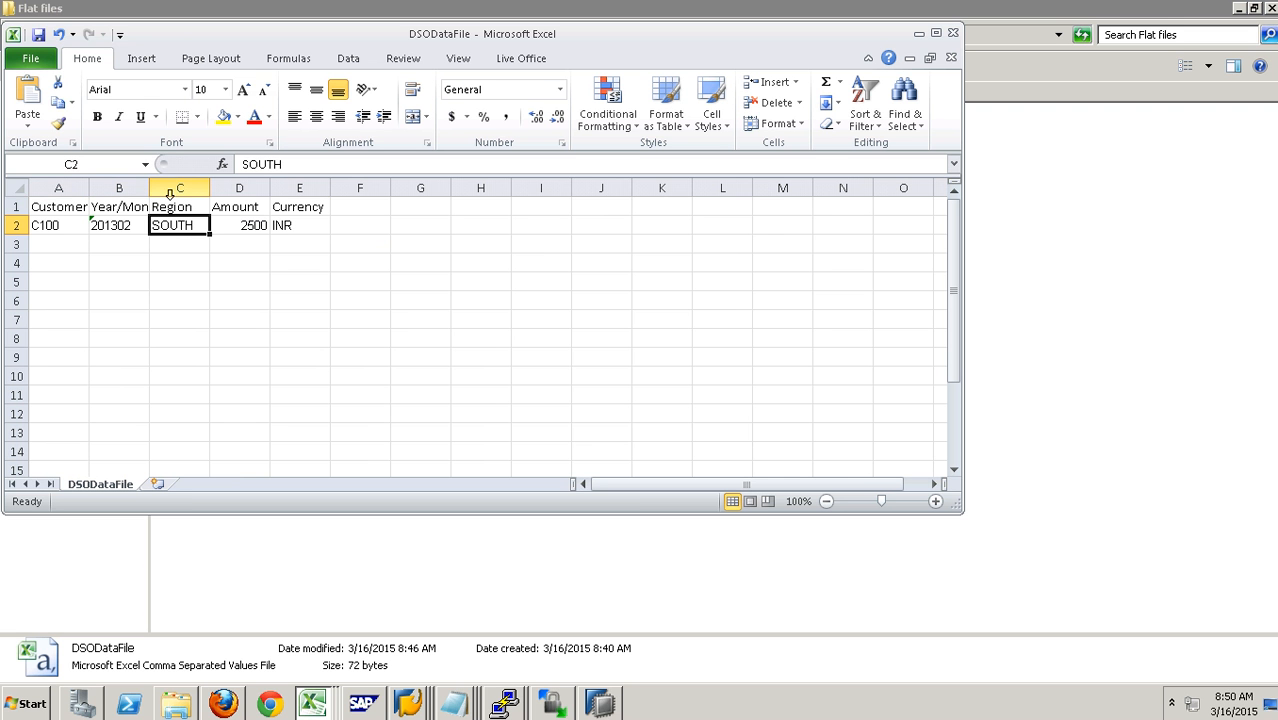
# - Save DSODataFile, keeping the CSV format, and close the file
pyautogui.click(38, 34)
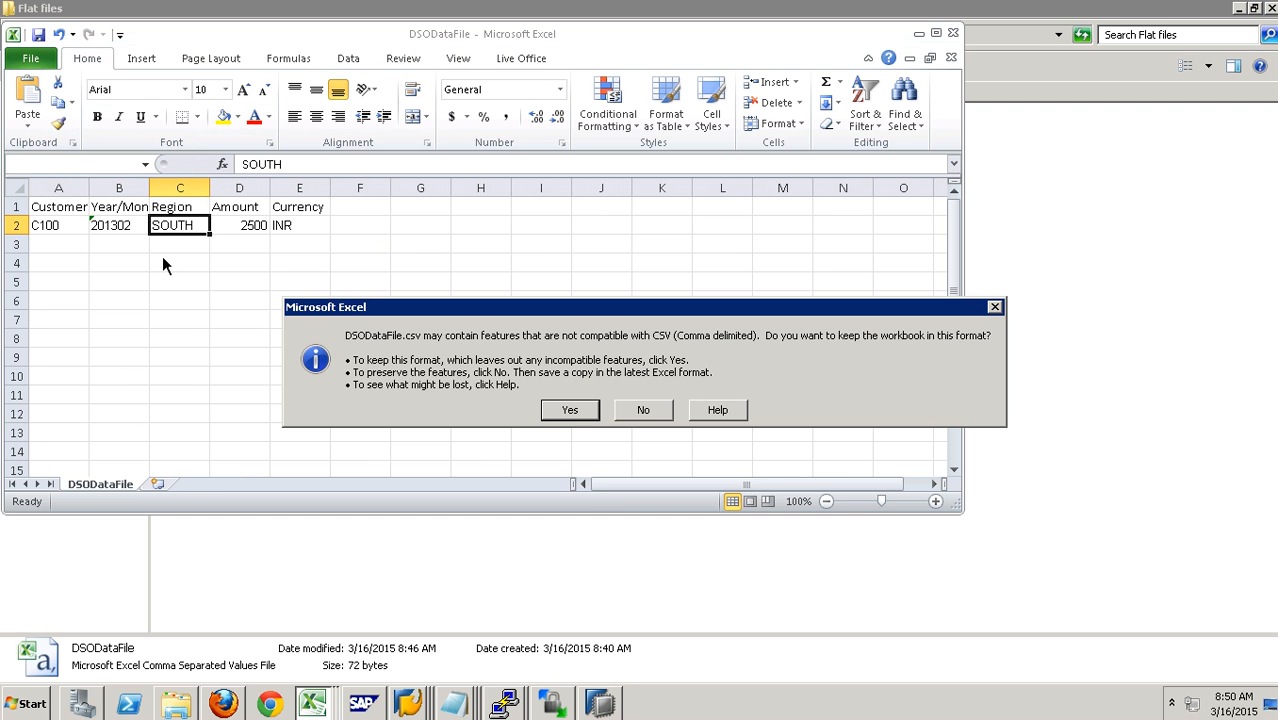
pyautogui.click(568, 411)
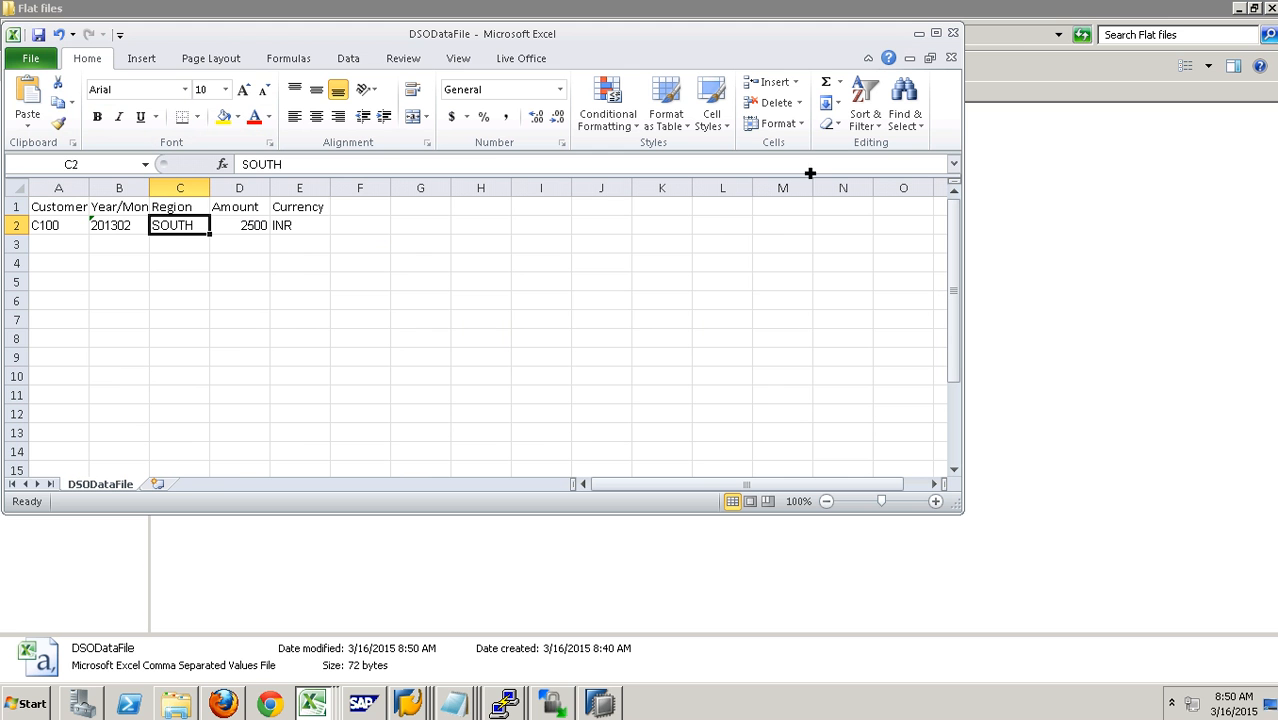
pyautogui.click(955, 38)
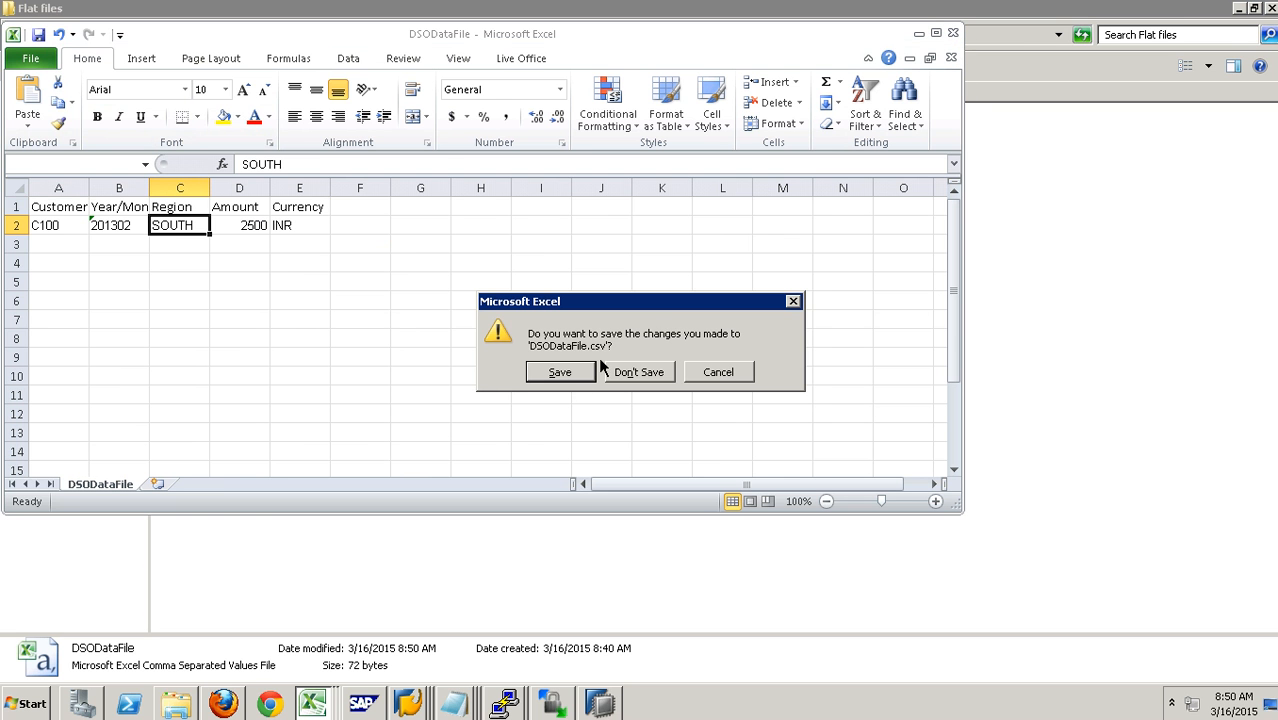
pyautogui.click(562, 377)
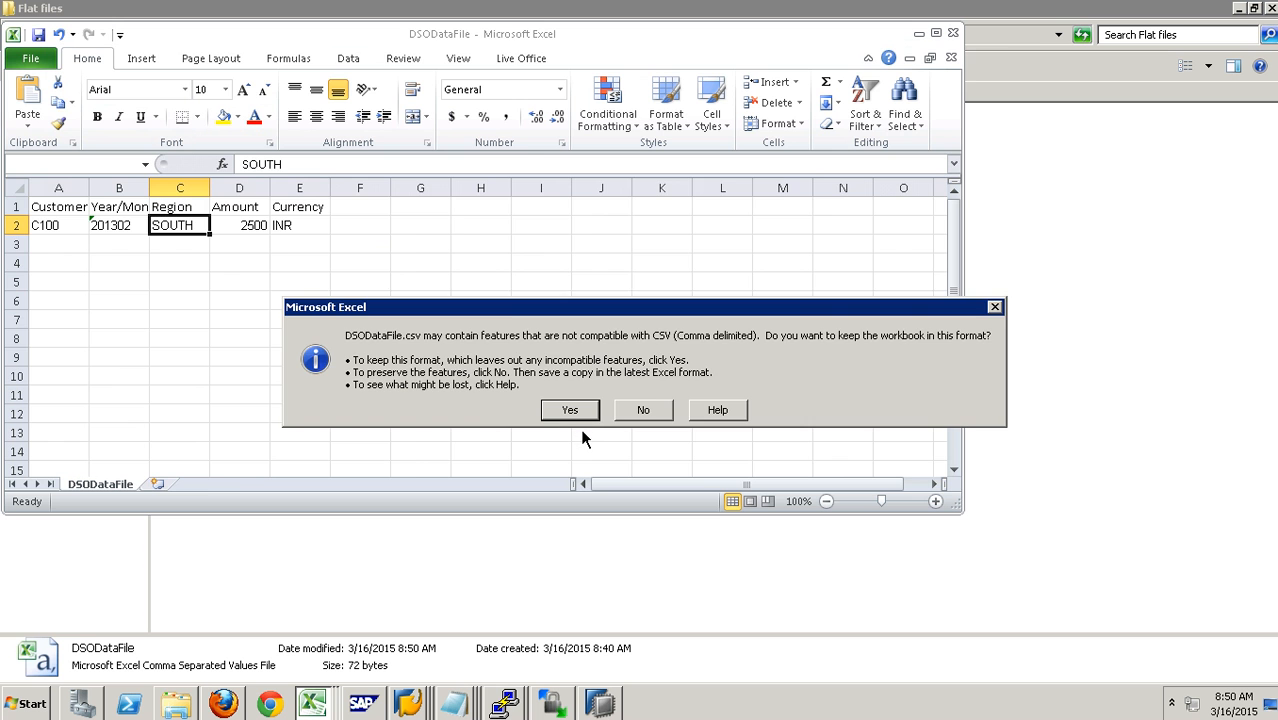
pyautogui.click(572, 412)
pyautogui.click(531, 625)
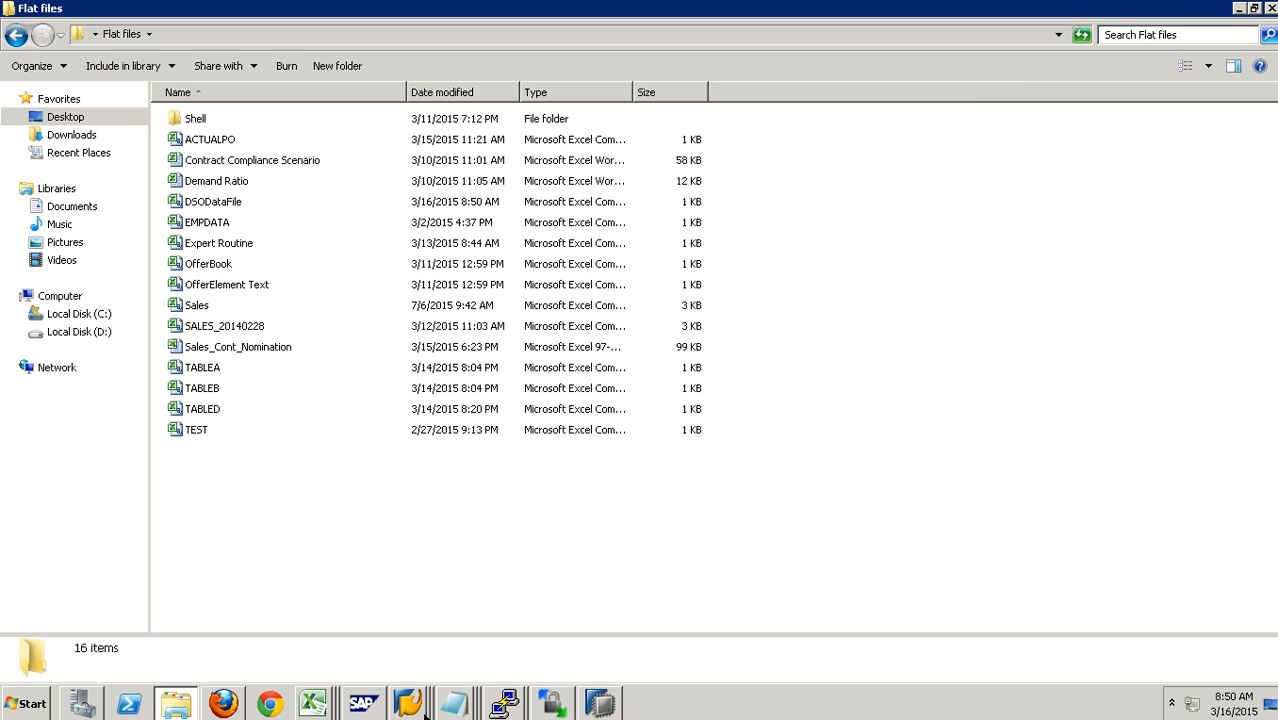
# - Switch to SAP and start the immediate data load for the InfoPackage LOAD IP DSO DATA
pyautogui.moveTo(408, 703)
pyautogui.click(417, 594)
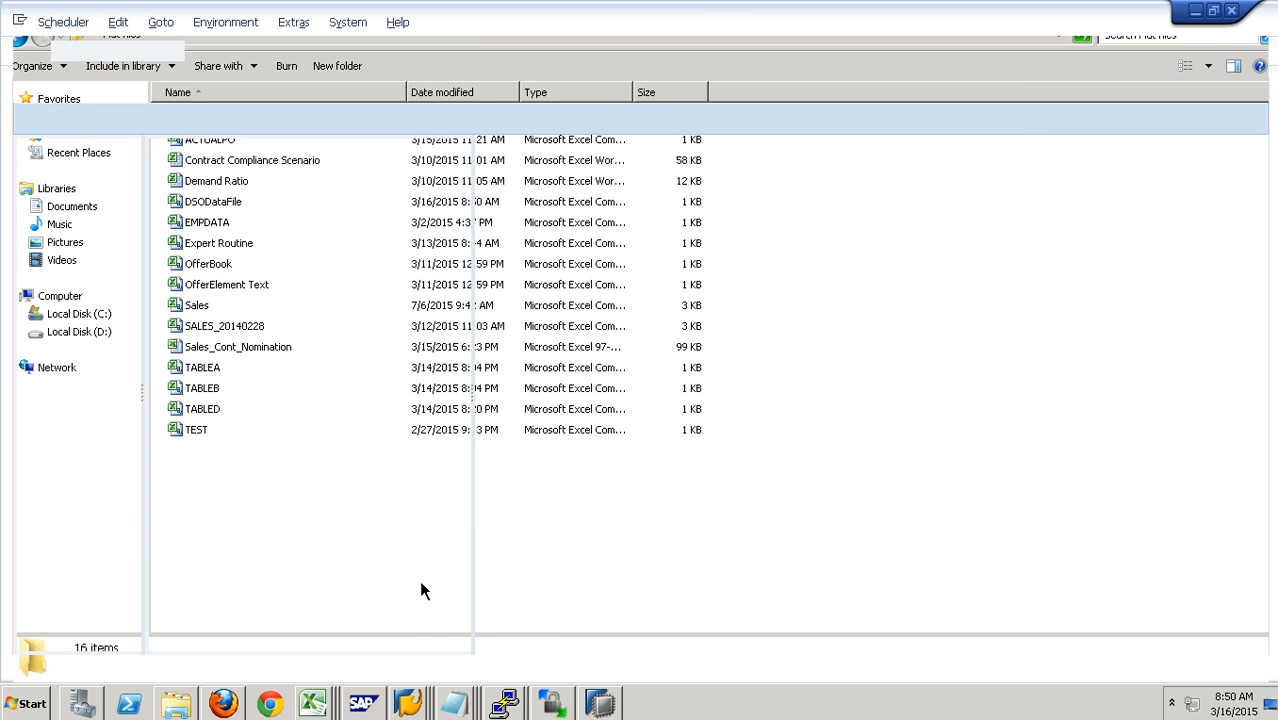
pyautogui.click(580, 470)
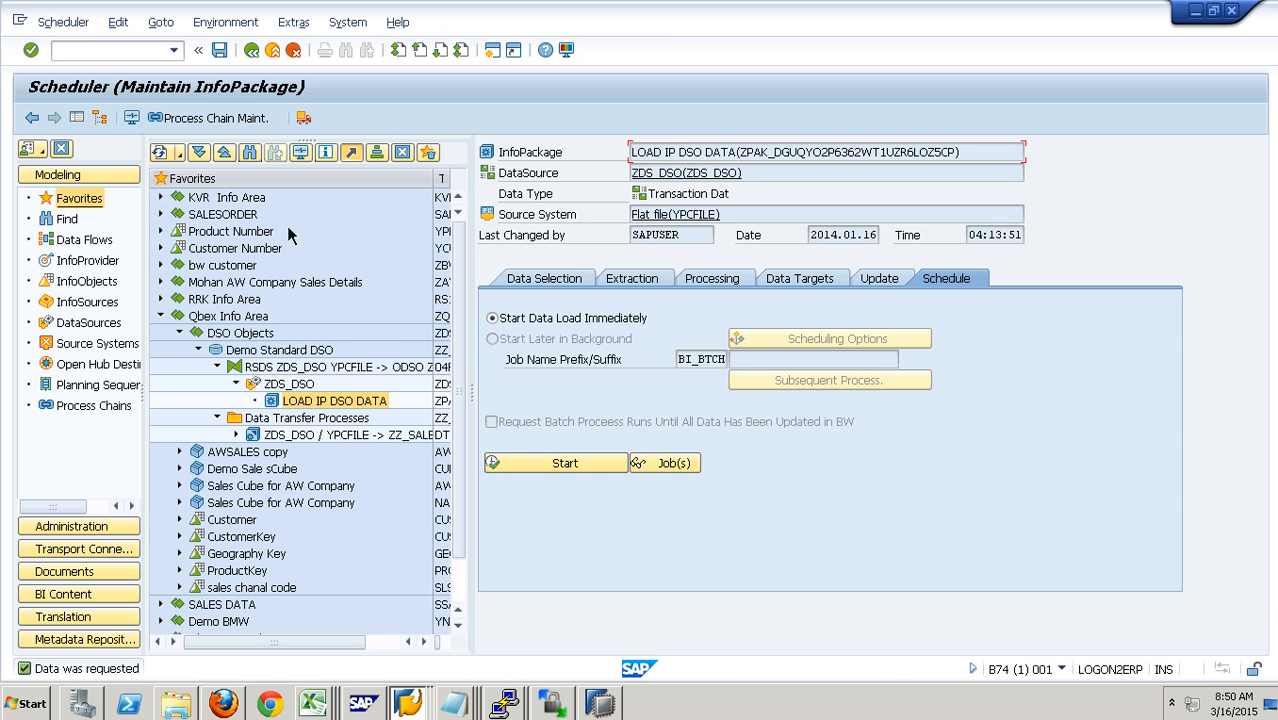
# - Check the latest LOAD IP DSO DATA load in the monitor, and open the PSA request list of ZDS_DSO
pyautogui.click(137, 120)
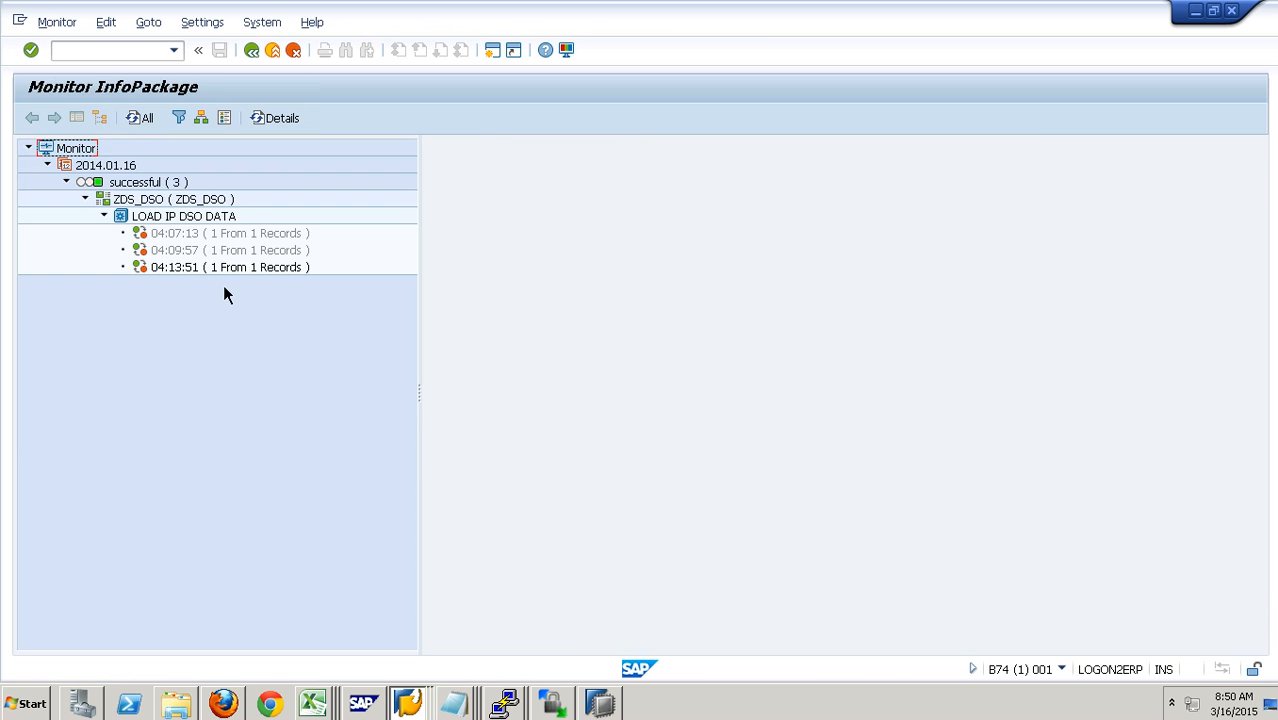
pyautogui.click(235, 270)
pyautogui.click(289, 60)
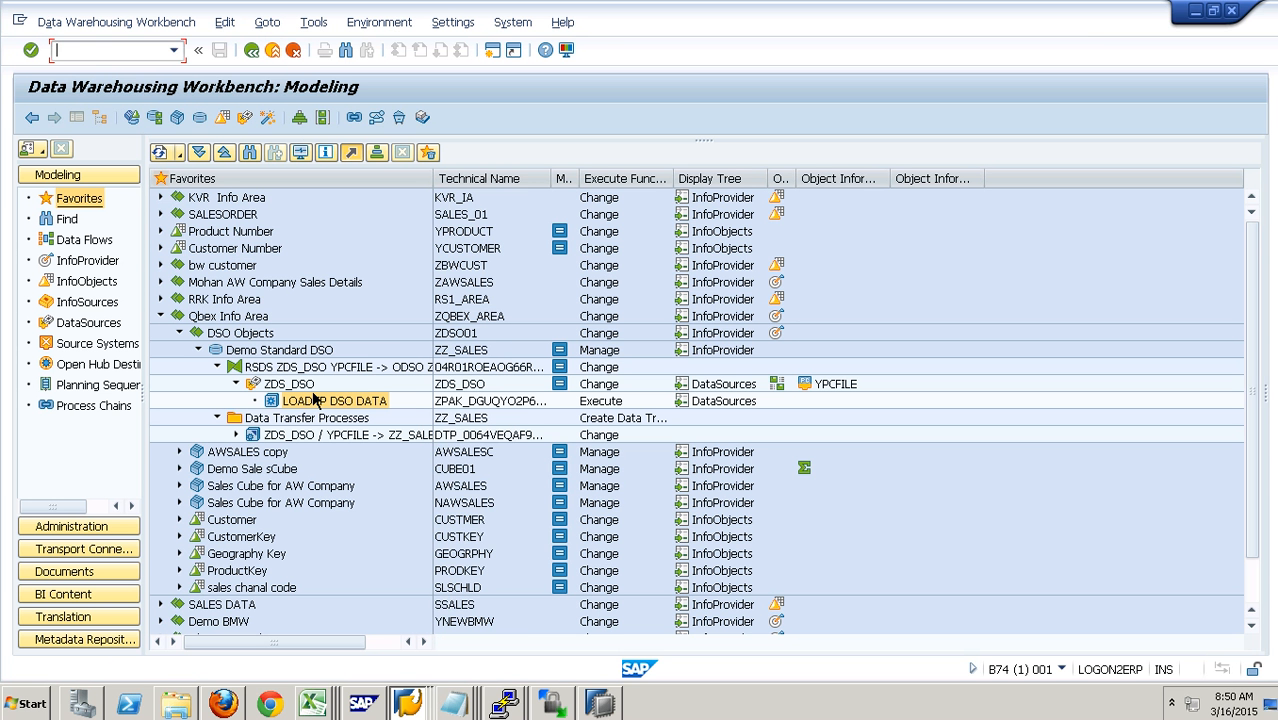
pyautogui.rightClick(313, 397)
pyautogui.click(390, 565)
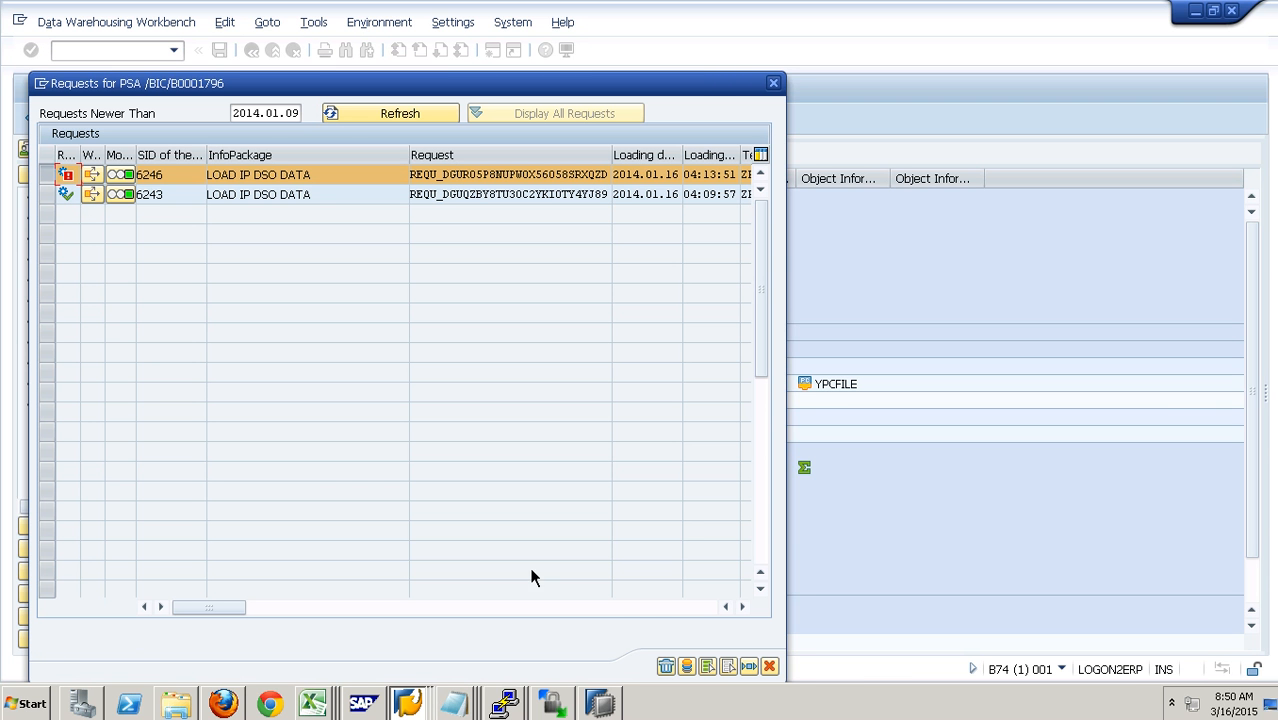
# - Display the PSA records of the newest LOAD IP DSO DATA request, and close the PSA request list
pyautogui.click(689, 667)
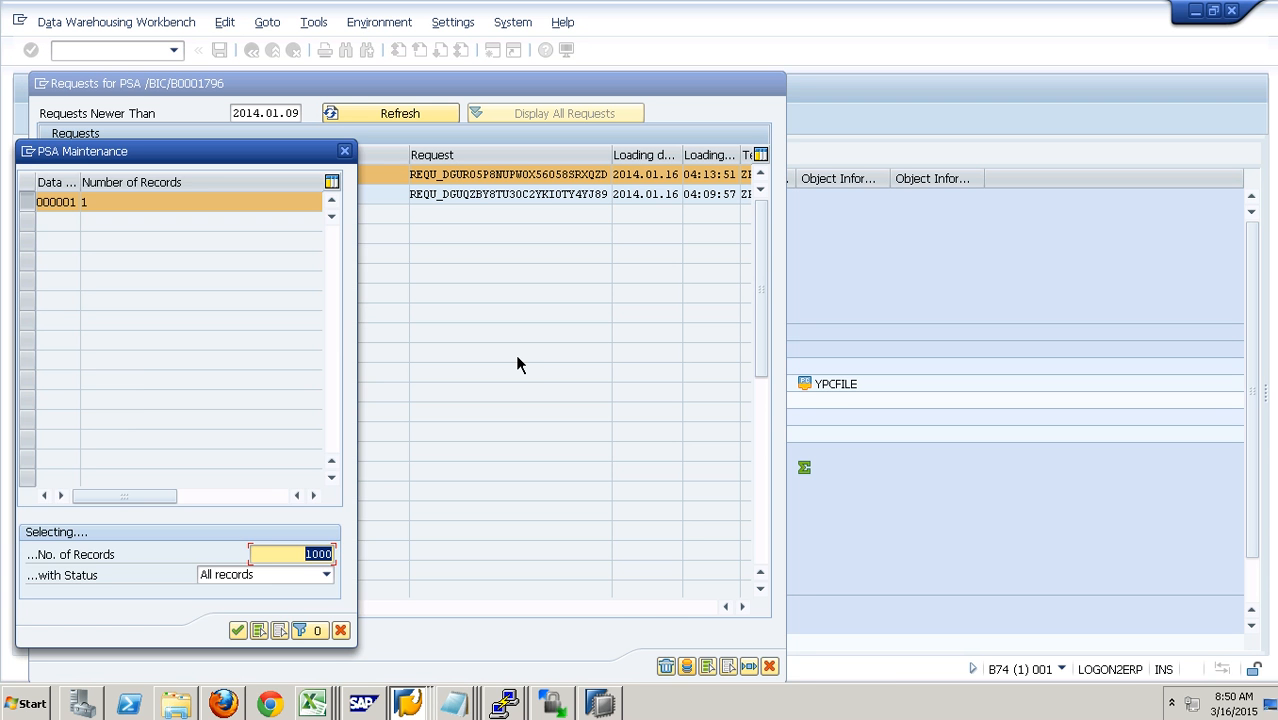
pyautogui.press('Return')
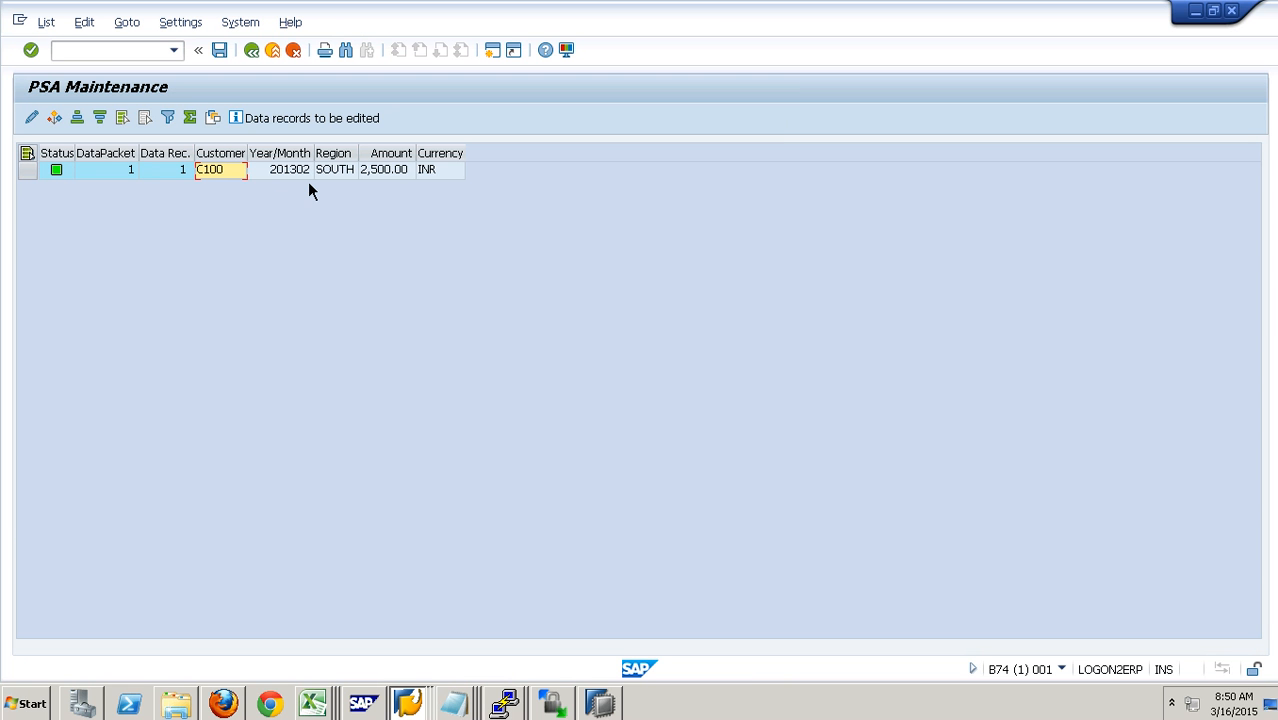
pyautogui.press('Tab')
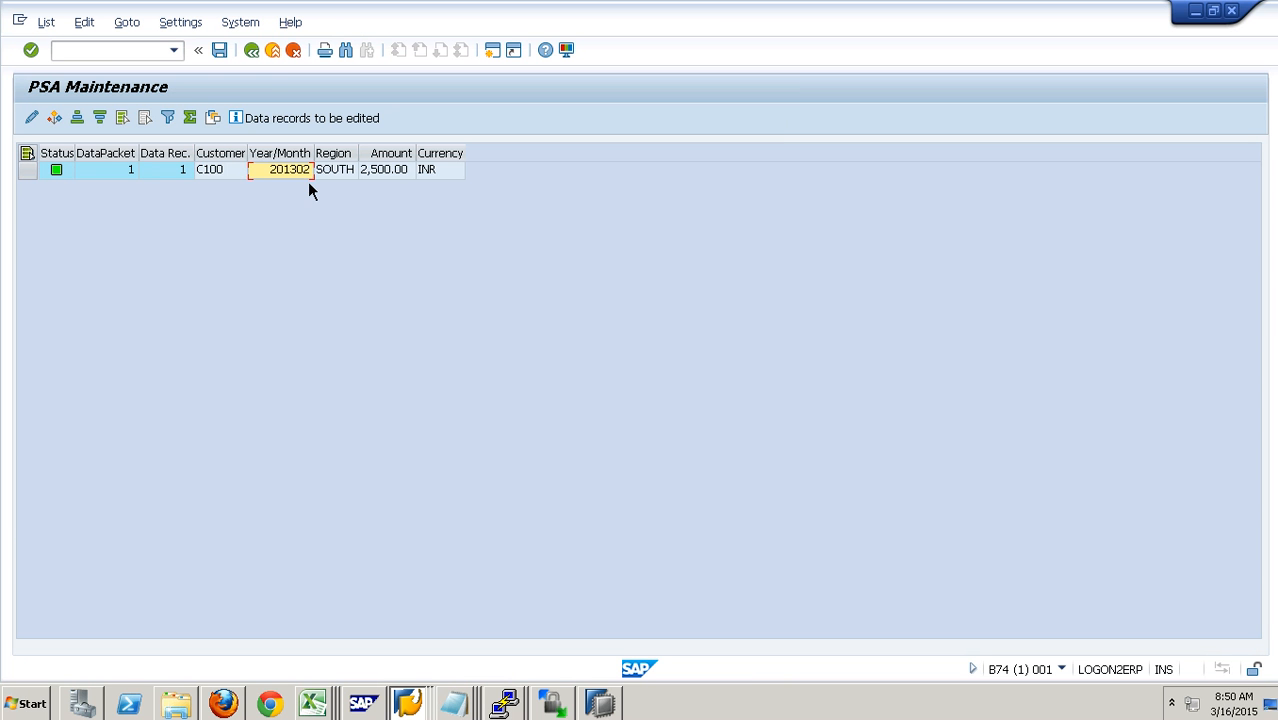
pyautogui.click(291, 57)
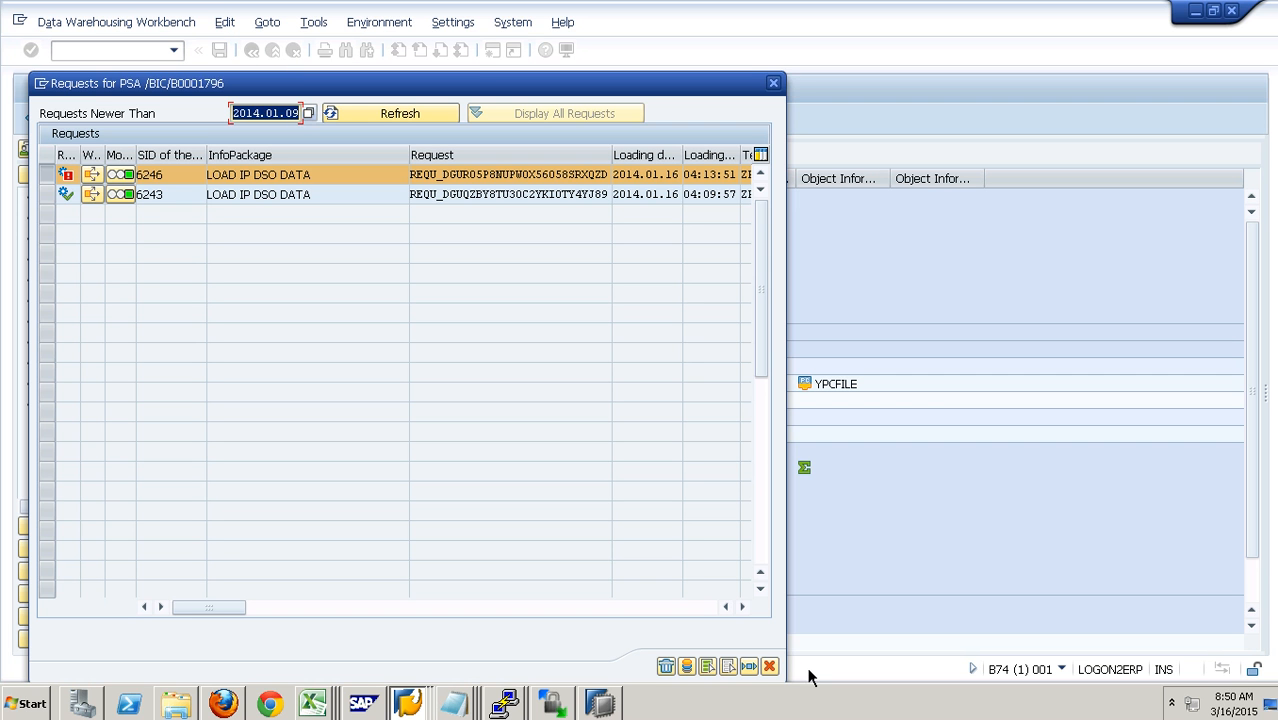
pyautogui.click(769, 666)
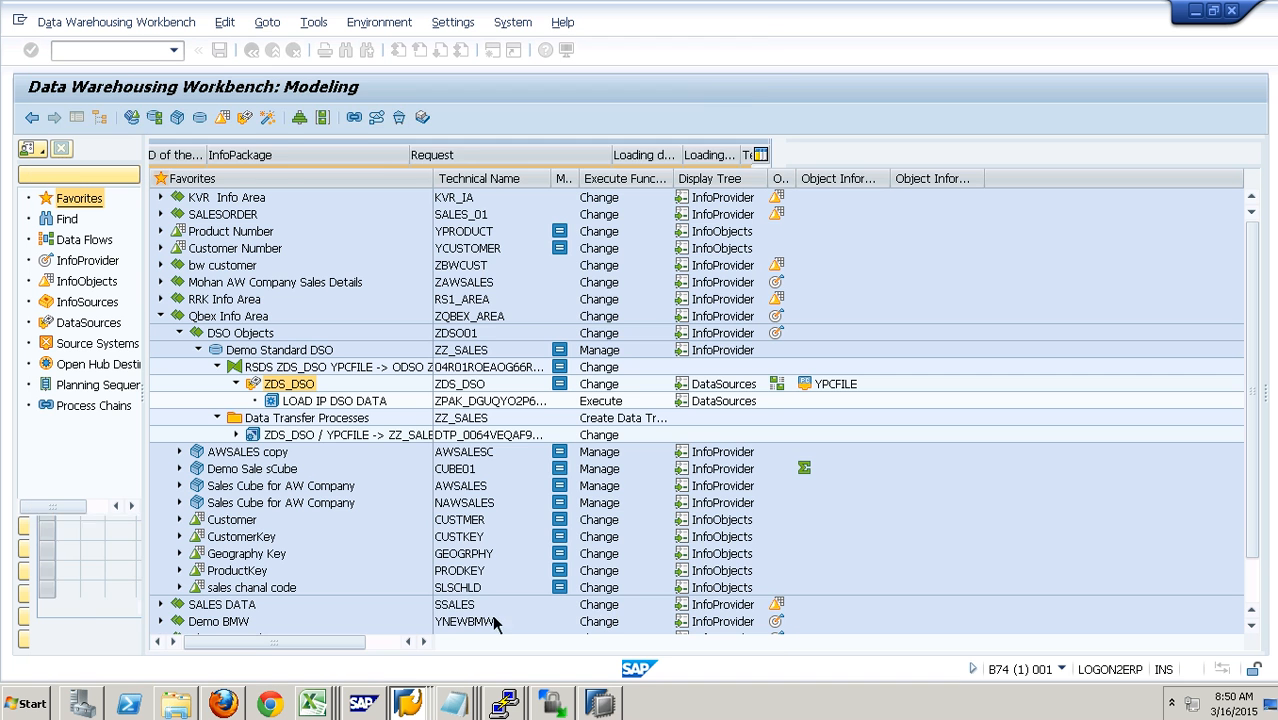
# - Execute the data transfer process ZDS_DSO / YPCFILE -> ZZ_SALES and open its request monitor
pyautogui.doubleClick(347, 442)
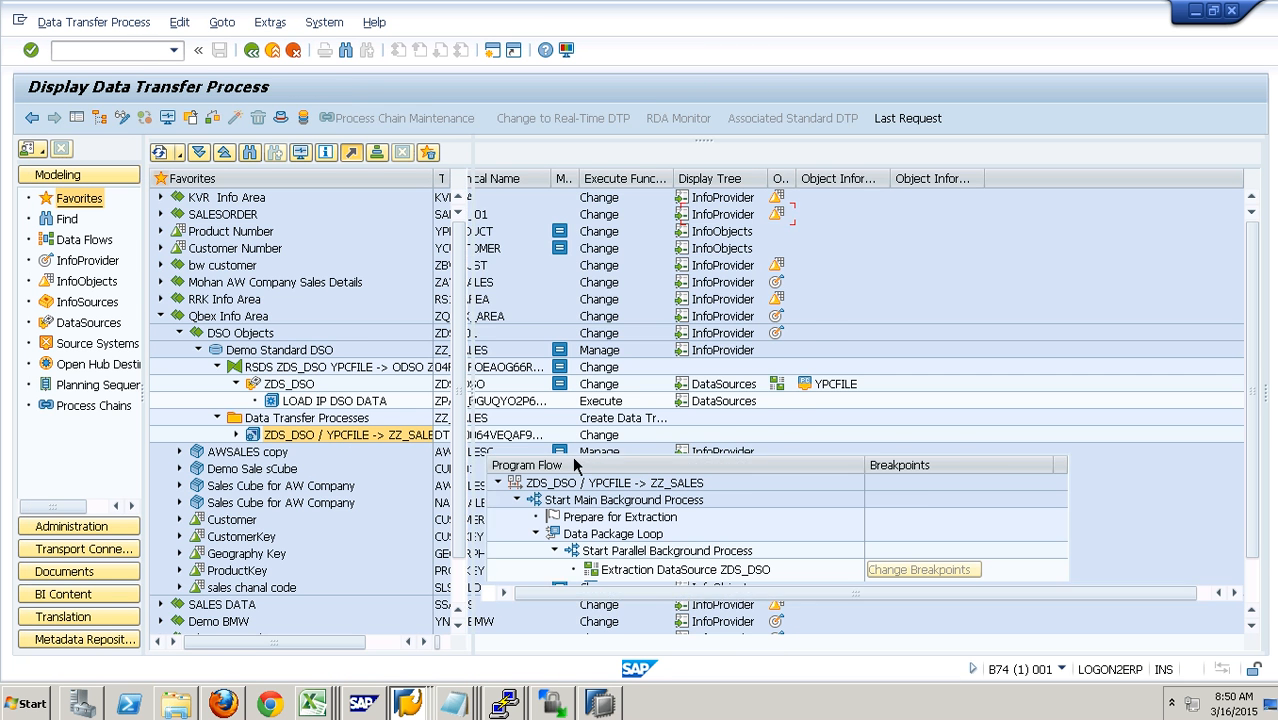
pyautogui.click(918, 451)
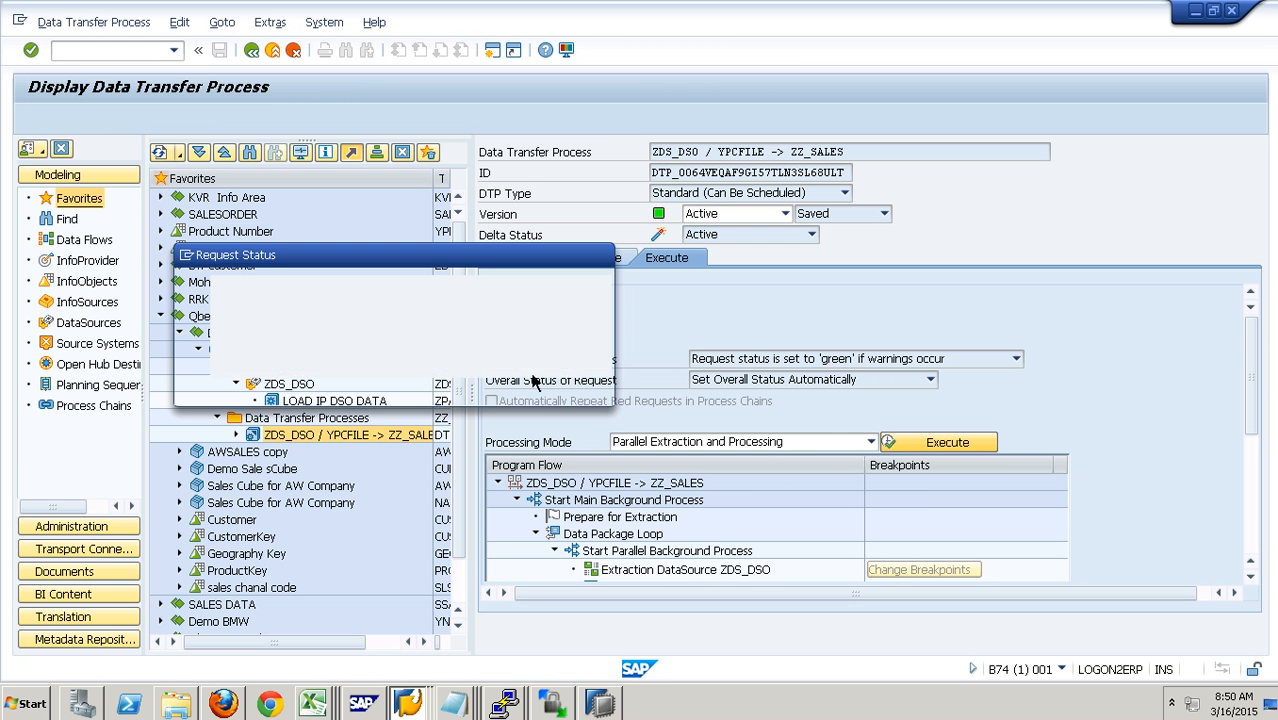
pyautogui.click(285, 394)
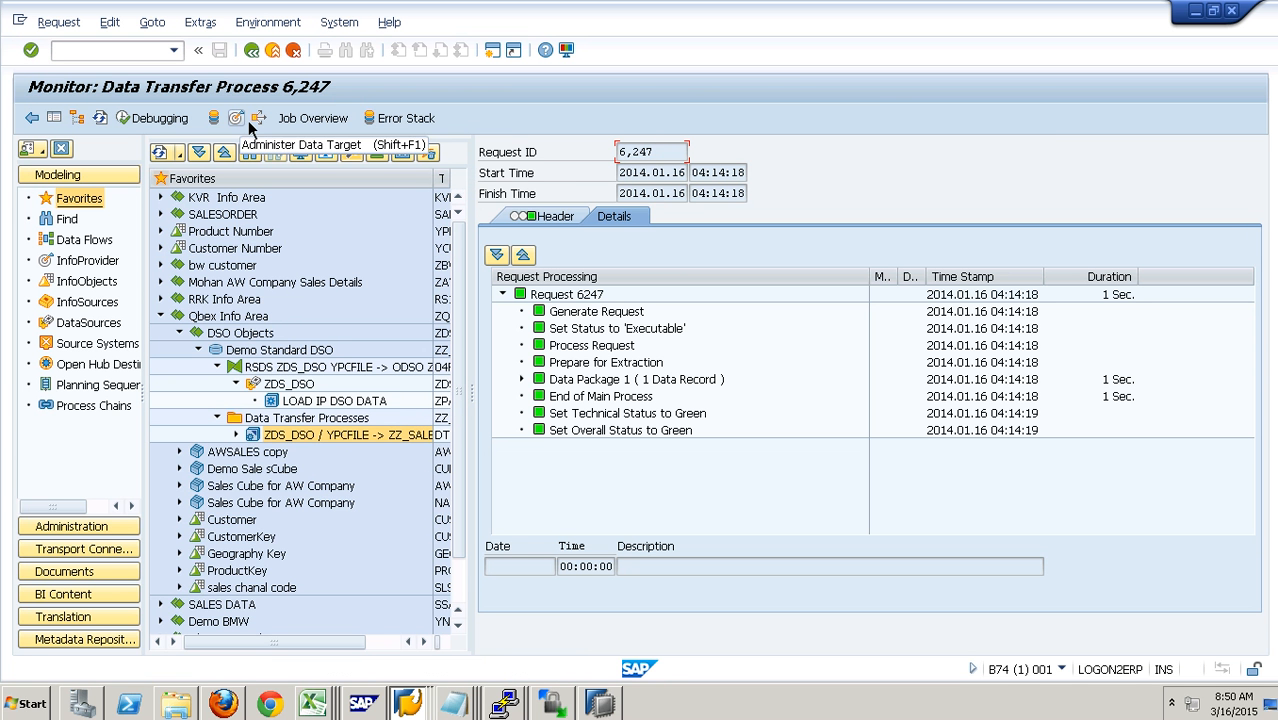
# - Check the numeric and technical request IDs in the header of the data transfer process monitor
pyautogui.moveTo(611, 168); pyautogui.dragTo(577, 177)
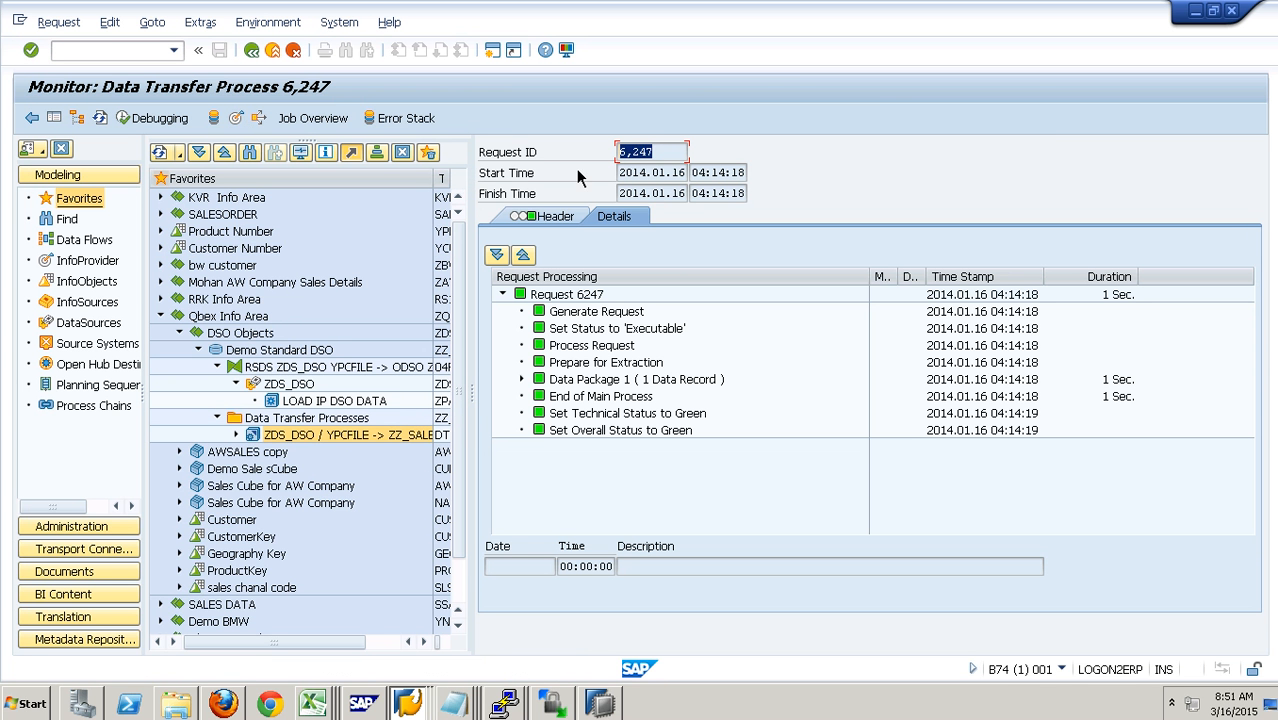
pyautogui.click(522, 218)
pyautogui.moveTo(652, 552); pyautogui.dragTo(891, 575)
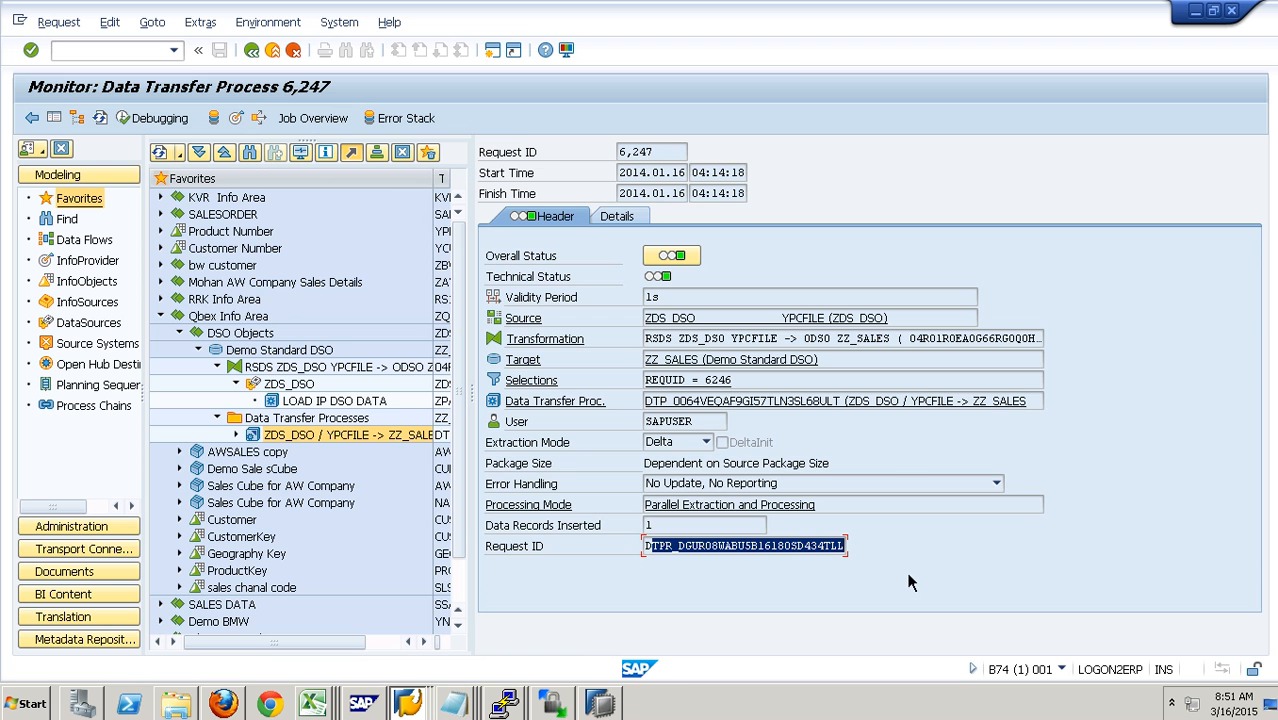
pyautogui.click(679, 156)
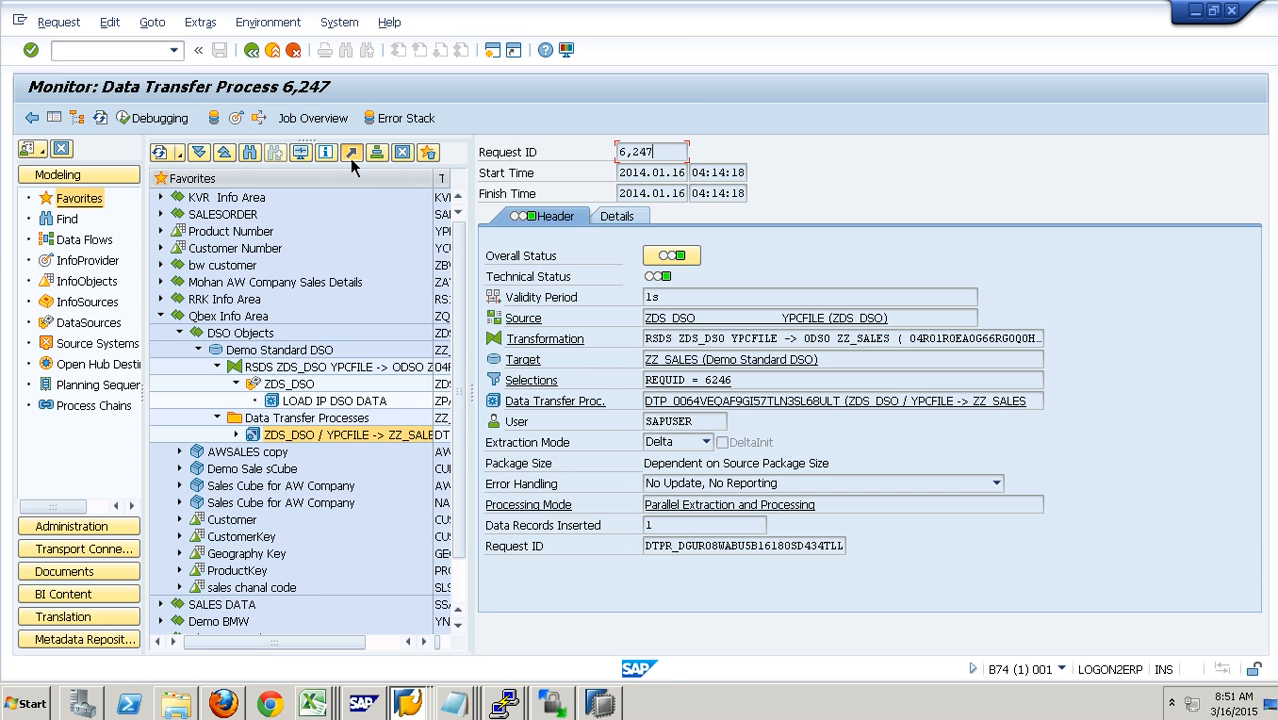
# - Open the administration of data target ZZ_SALES and check the new request's ID and transferred records
pyautogui.click(247, 120)
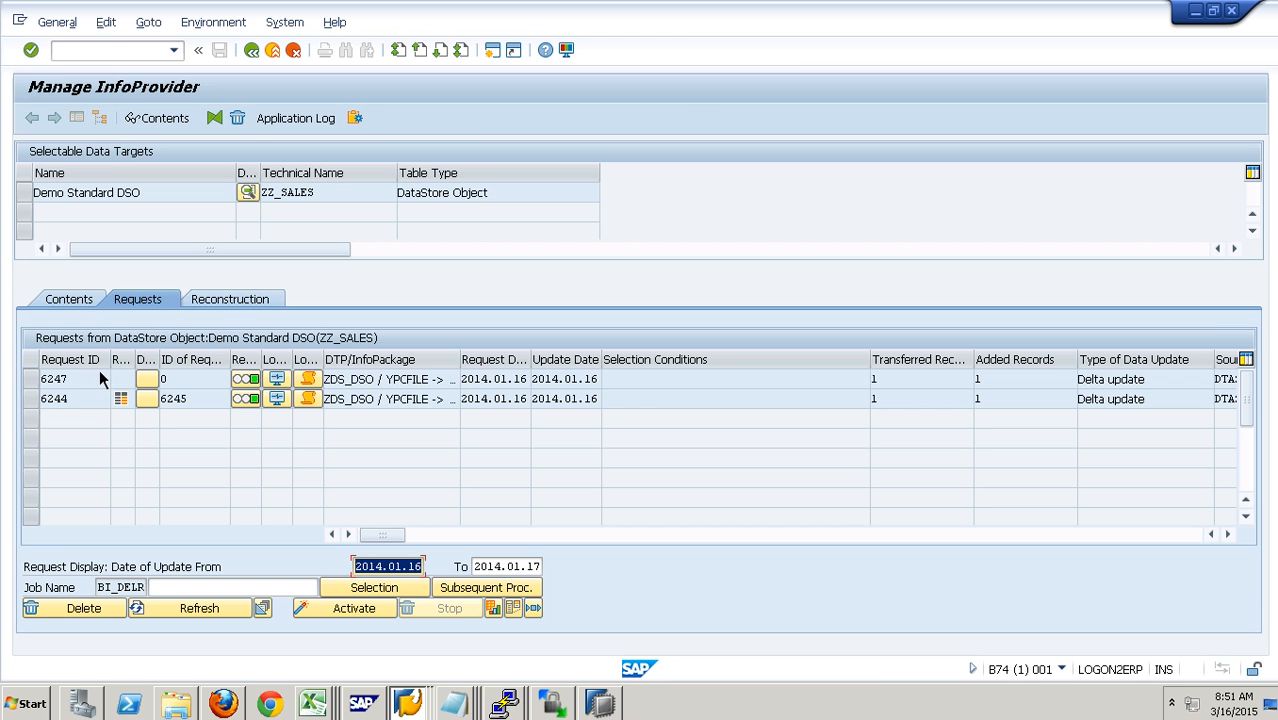
pyautogui.moveTo(84, 388); pyautogui.dragTo(36, 388)
pyautogui.click(71, 303)
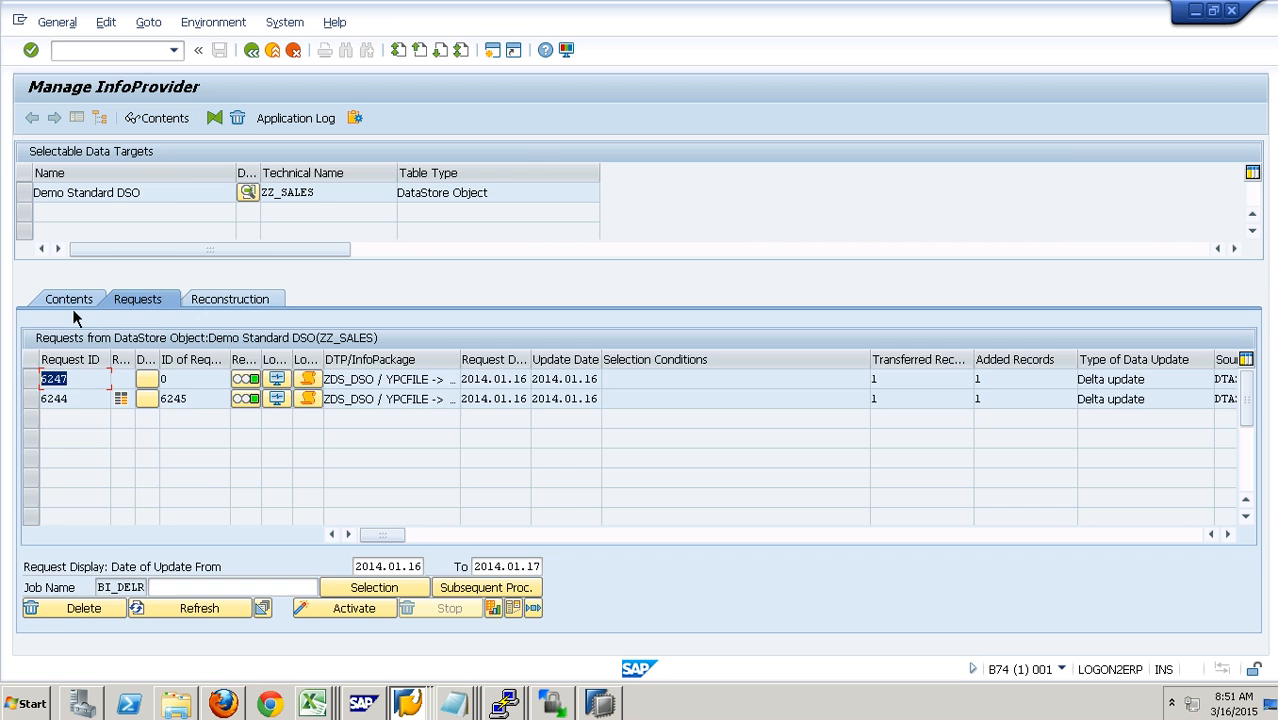
pyautogui.click(152, 303)
pyautogui.click(875, 382)
# - Display all records in the new data table of ZZ_SALES, widen the SID column, and return to the contents
pyautogui.click(45, 302)
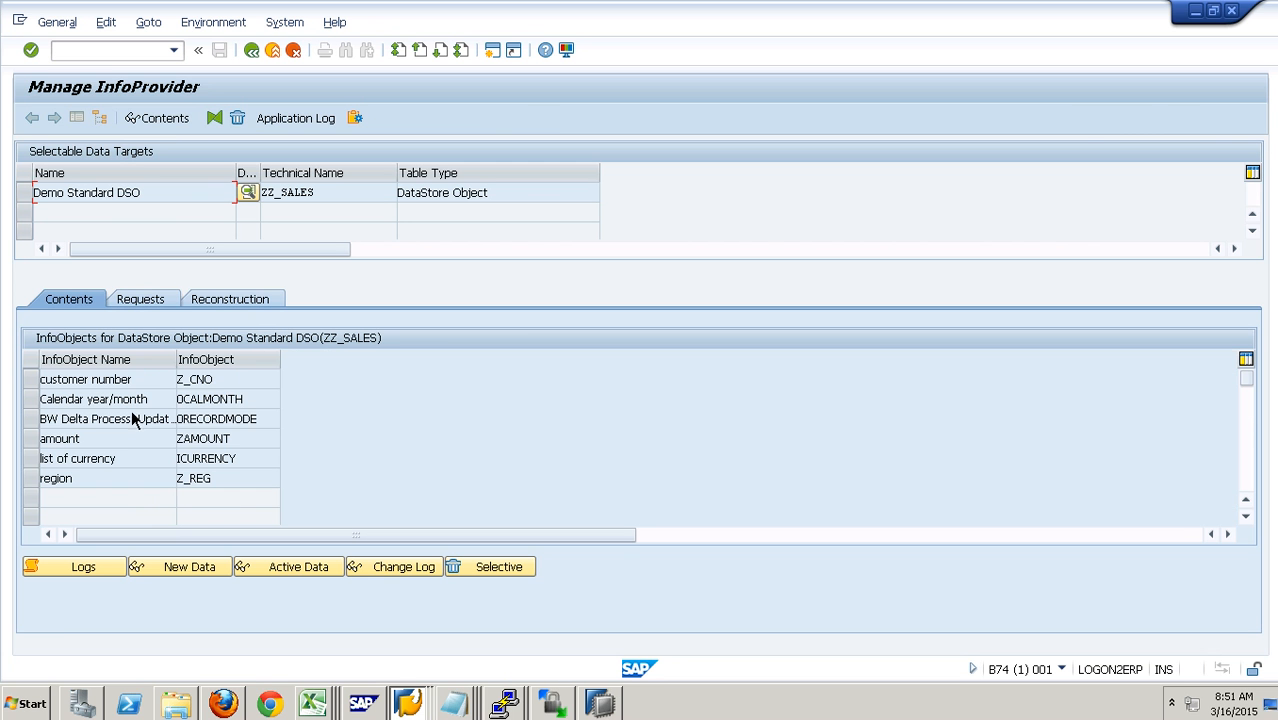
pyautogui.click(173, 572)
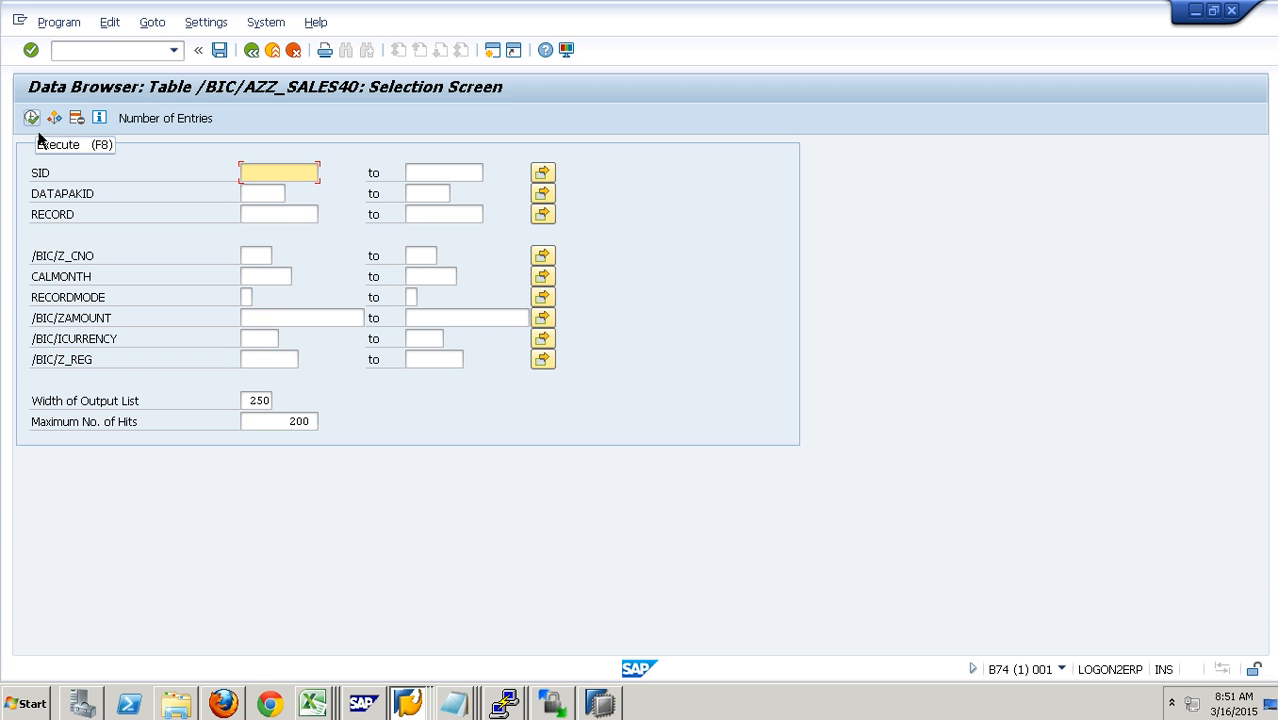
pyautogui.click(36, 128)
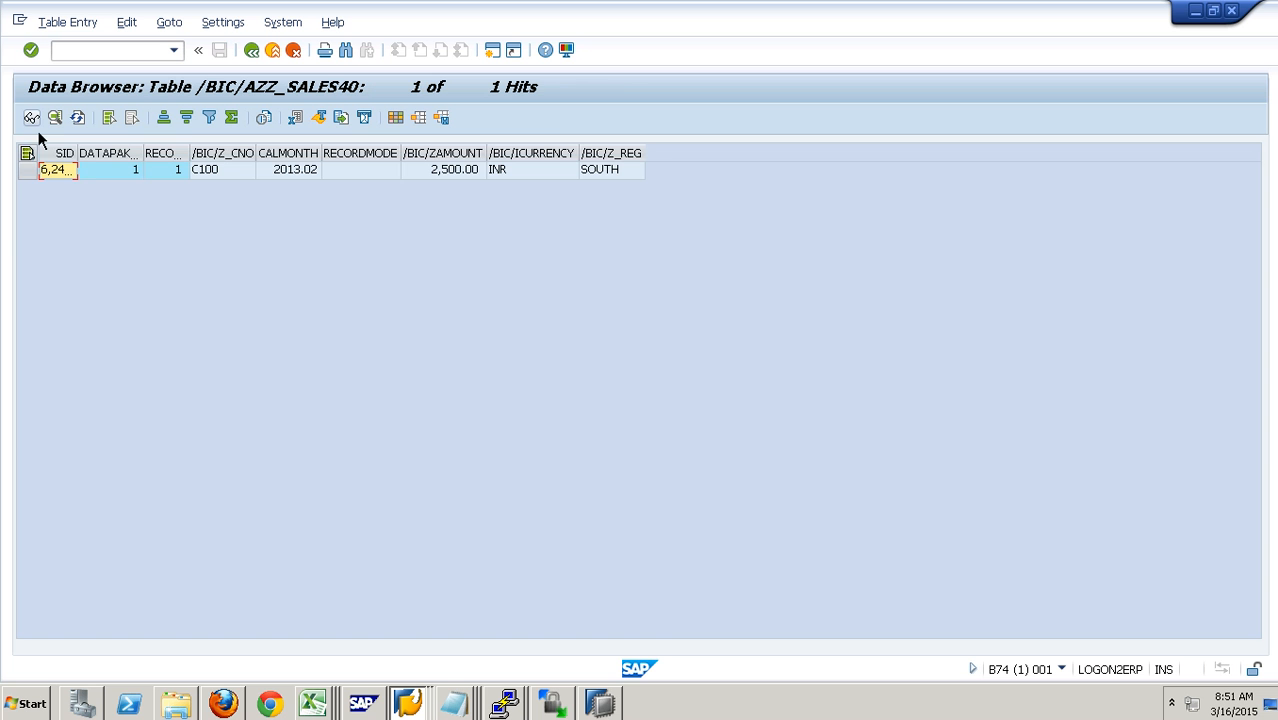
pyautogui.doubleClick(79, 156)
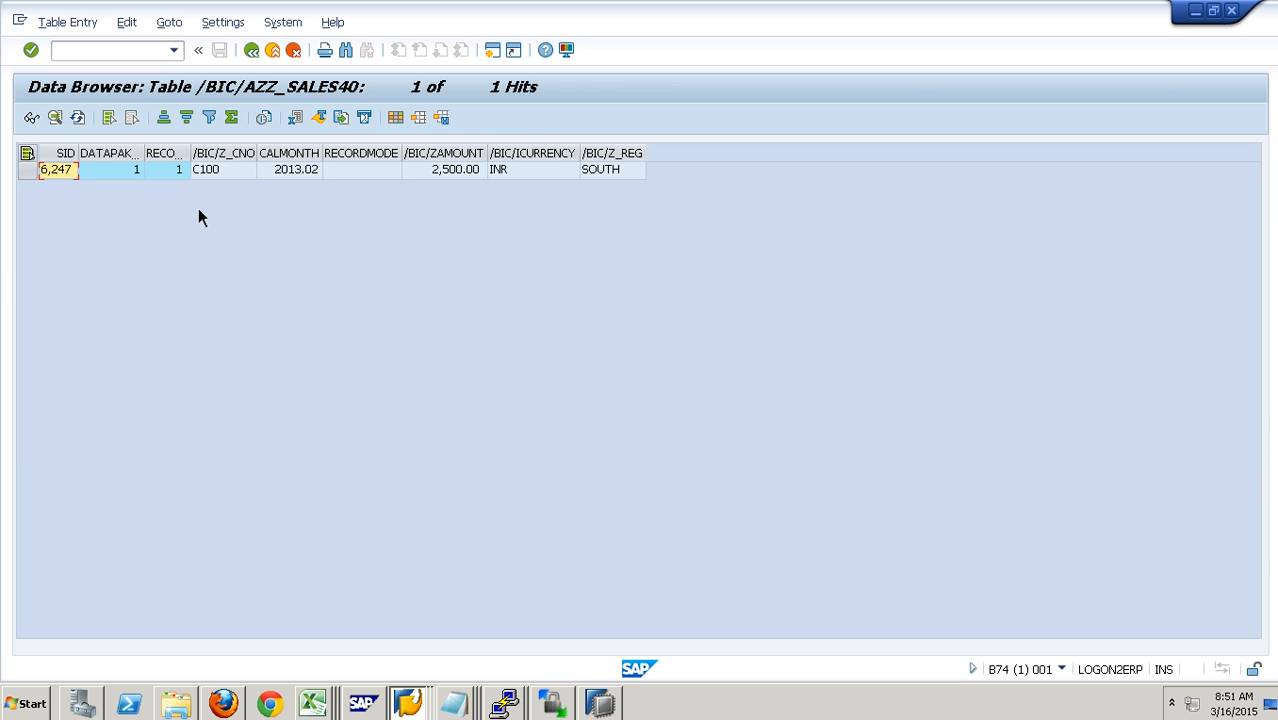
pyautogui.click(300, 169)
pyautogui.click(273, 51)
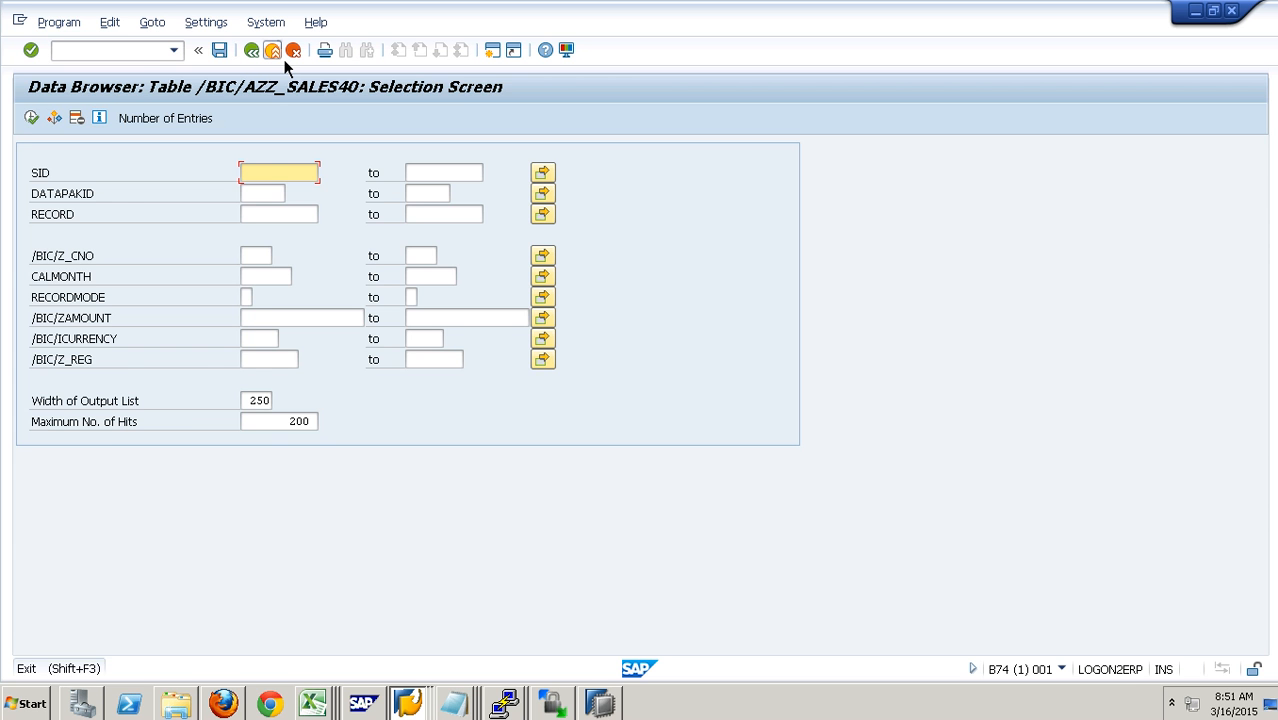
pyautogui.click(274, 51)
# - Display the active data table of ZZ_SALES without selection criteria, and return to the contents
pyautogui.click(337, 567)
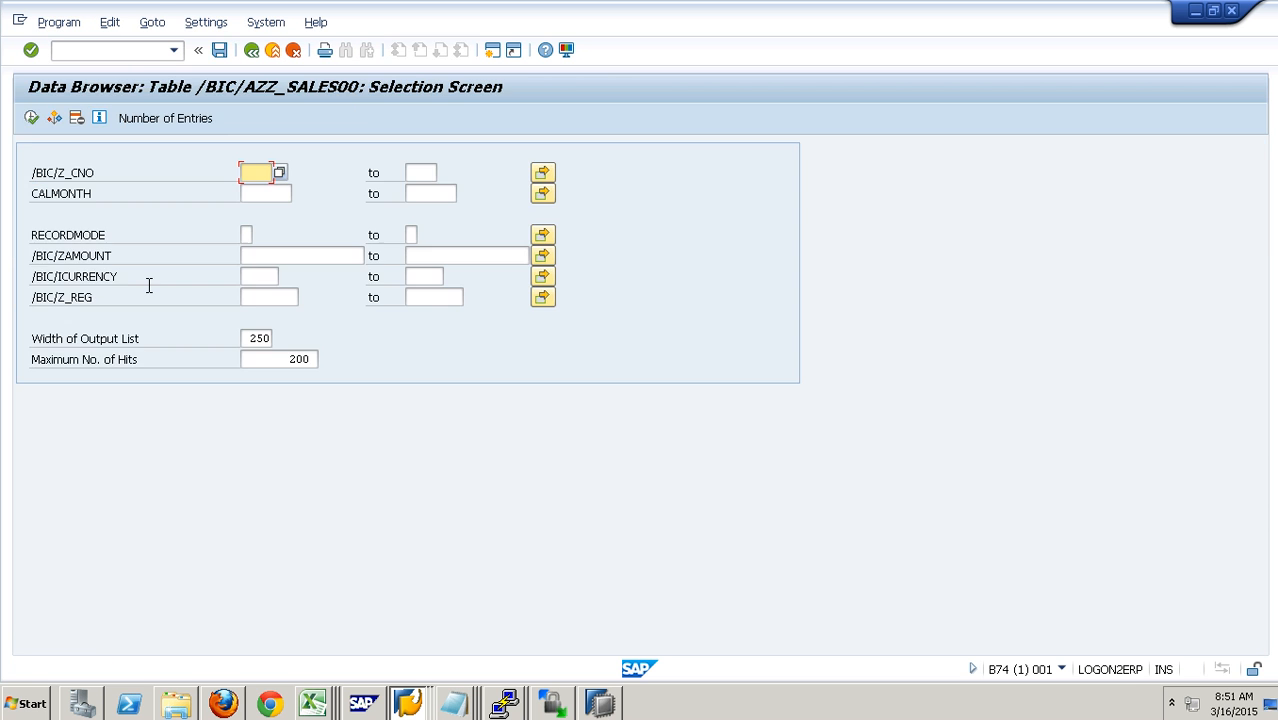
pyautogui.click(37, 123)
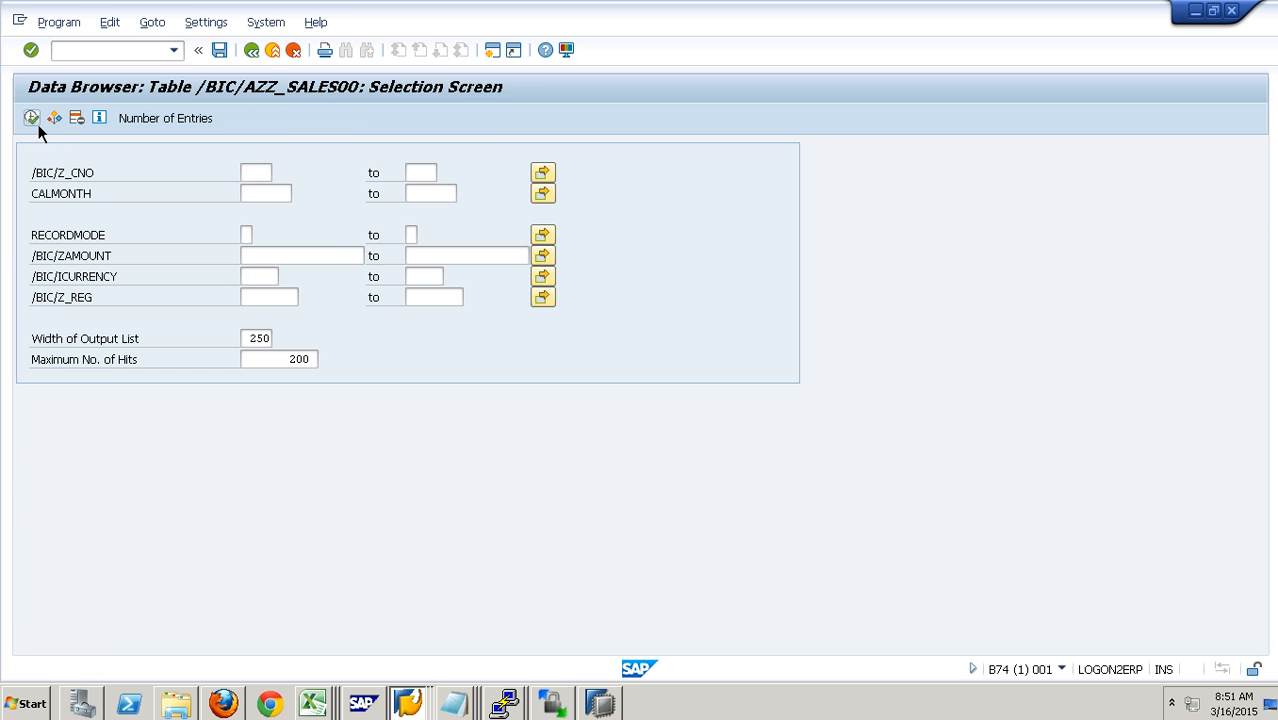
pyautogui.click(264, 54)
pyautogui.click(264, 54)
# - Display all change log entries of ZZ_SALES, check the calendar month, and return to the contents
pyautogui.click(358, 572)
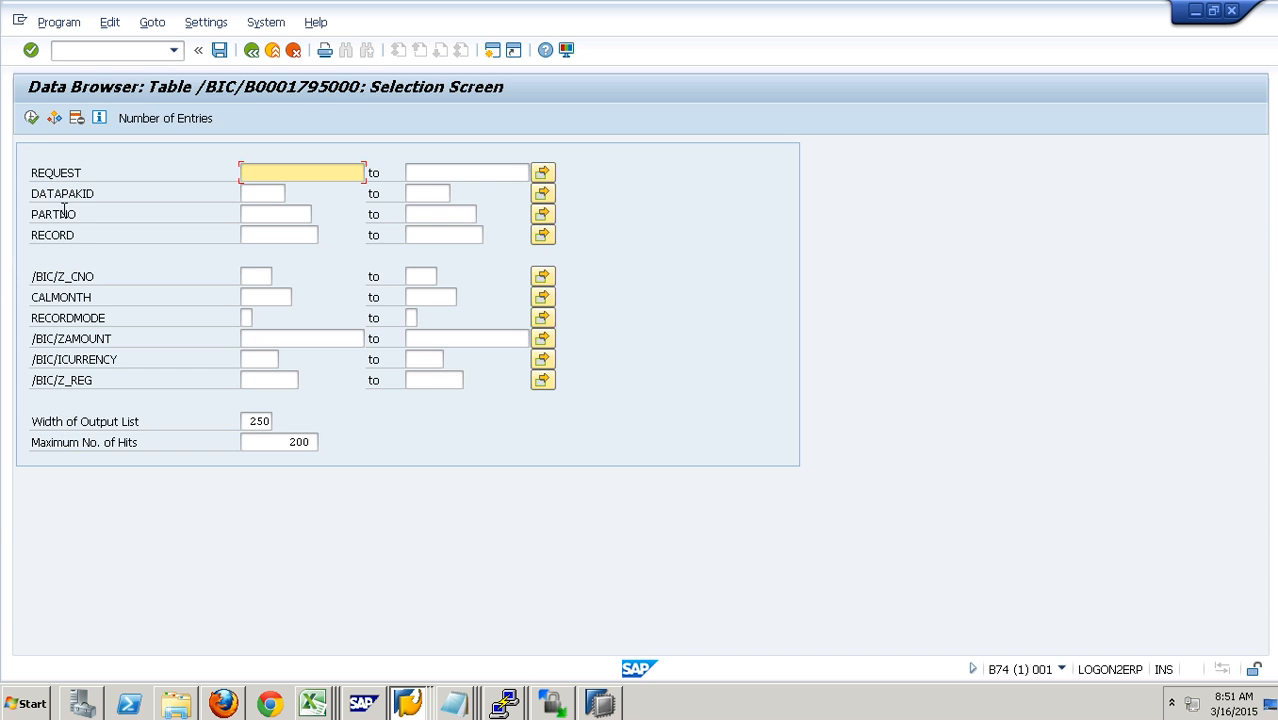
pyautogui.click(31, 118)
pyautogui.click(578, 172)
pyautogui.click(527, 175)
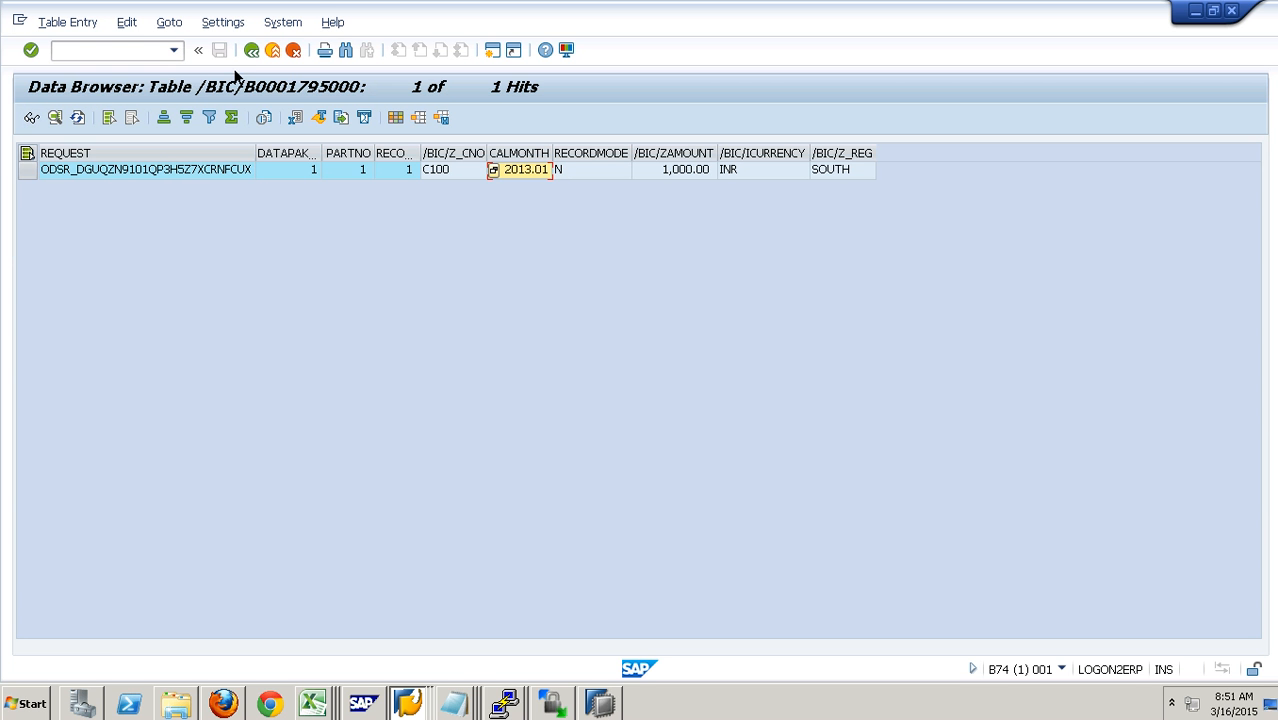
pyautogui.click(287, 53)
pyautogui.click(276, 51)
# - Start the activation of the newly loaded, not yet activated request in DataStore object ZZ_SALES
pyautogui.click(140, 299)
pyautogui.click(46, 379)
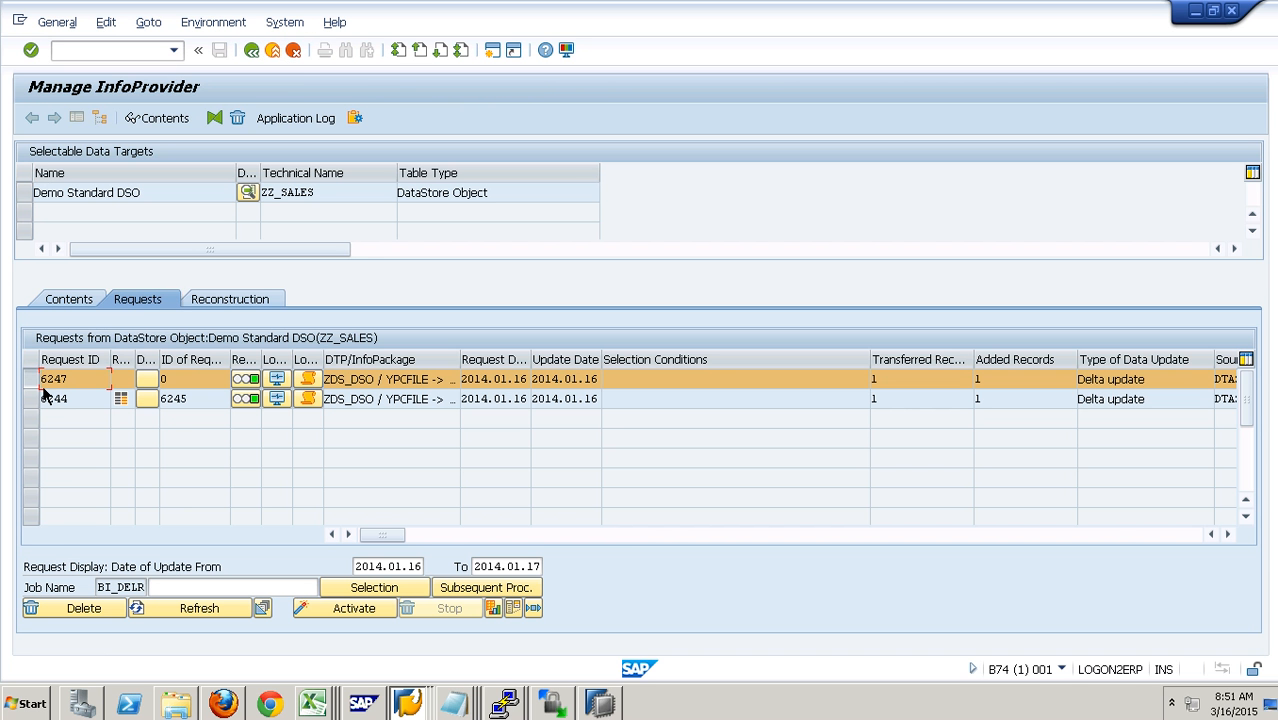
pyautogui.click(352, 608)
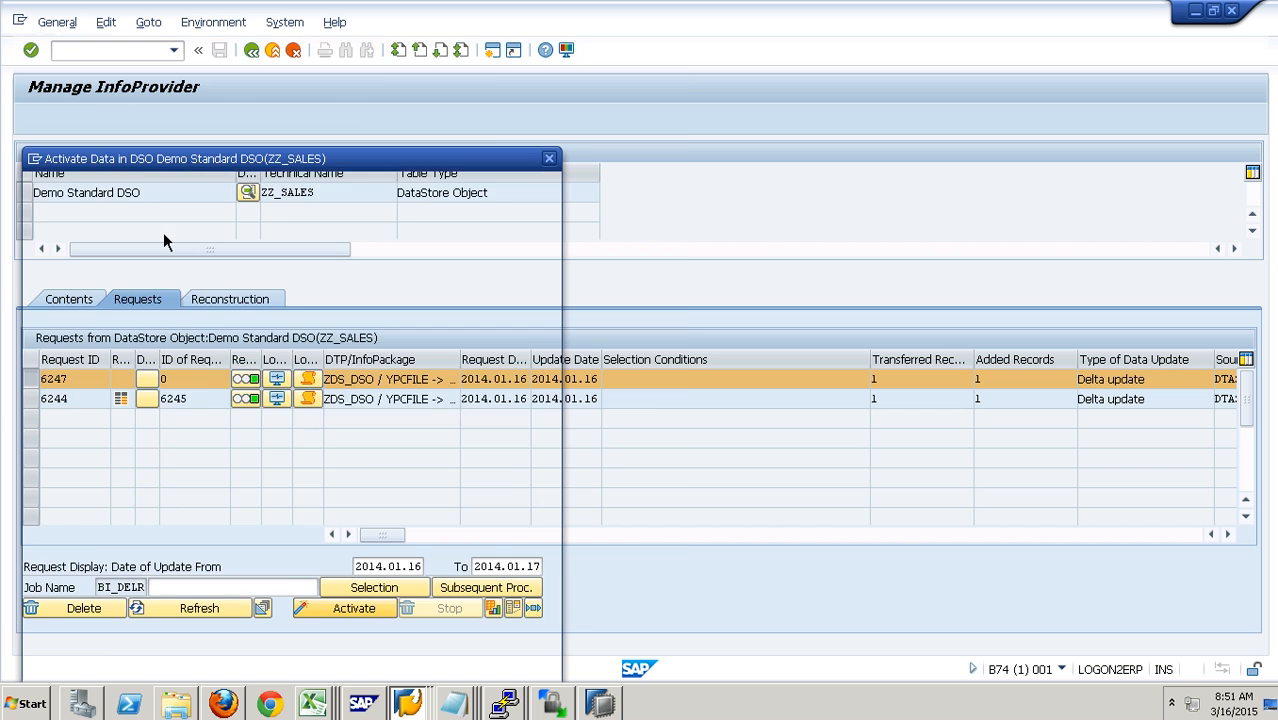
pyautogui.moveTo(194, 160); pyautogui.dragTo(314, 75)
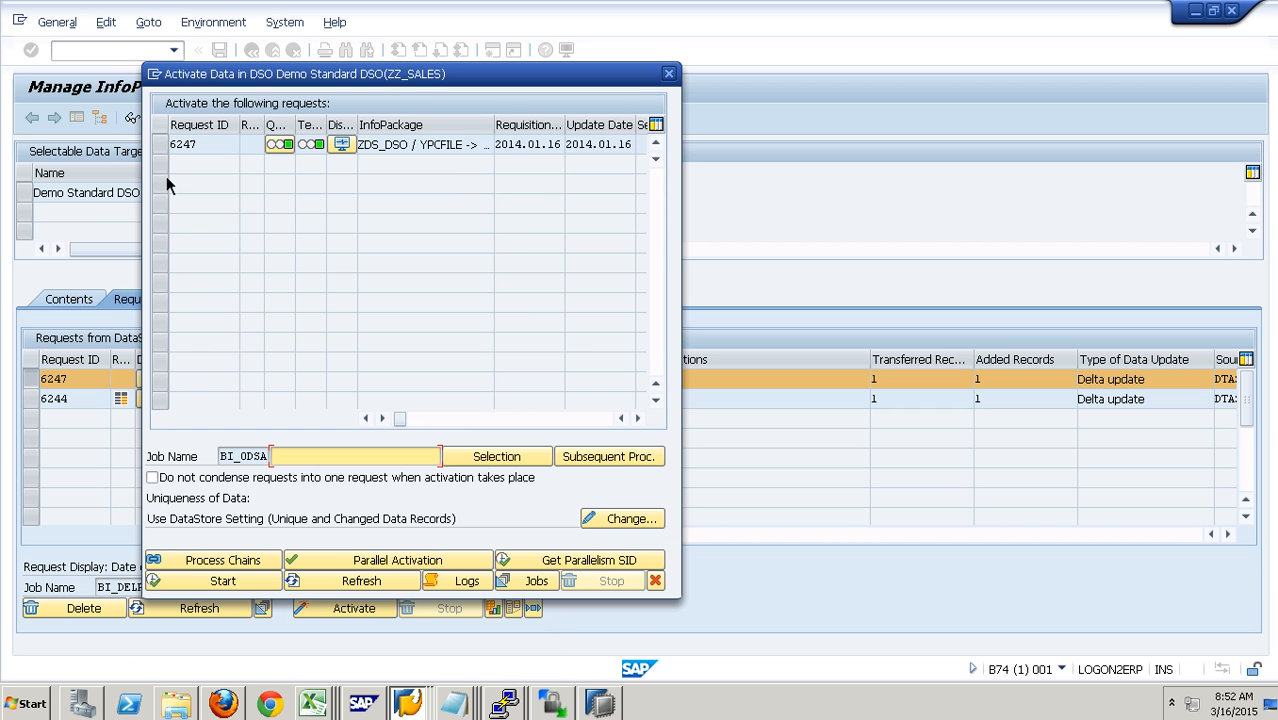
pyautogui.click(171, 149)
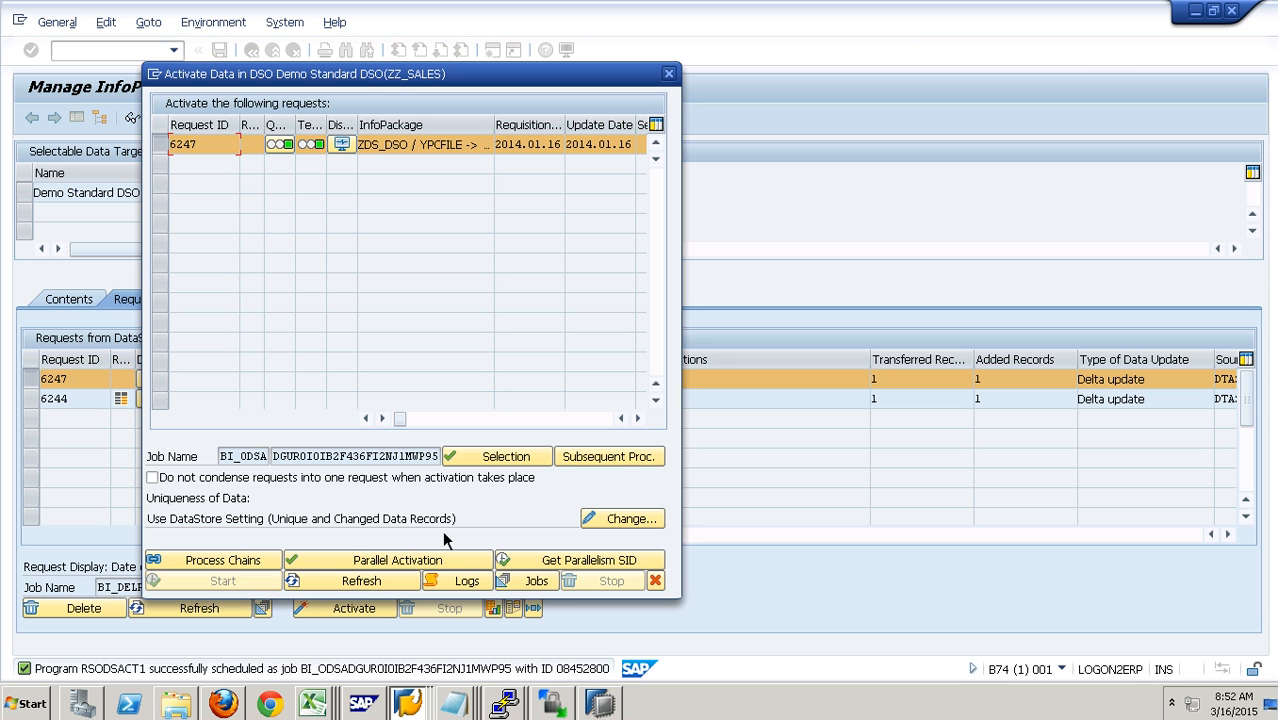
# - Refresh the activation status until the request is processed, and close the activation dialog
pyautogui.click(363, 581)
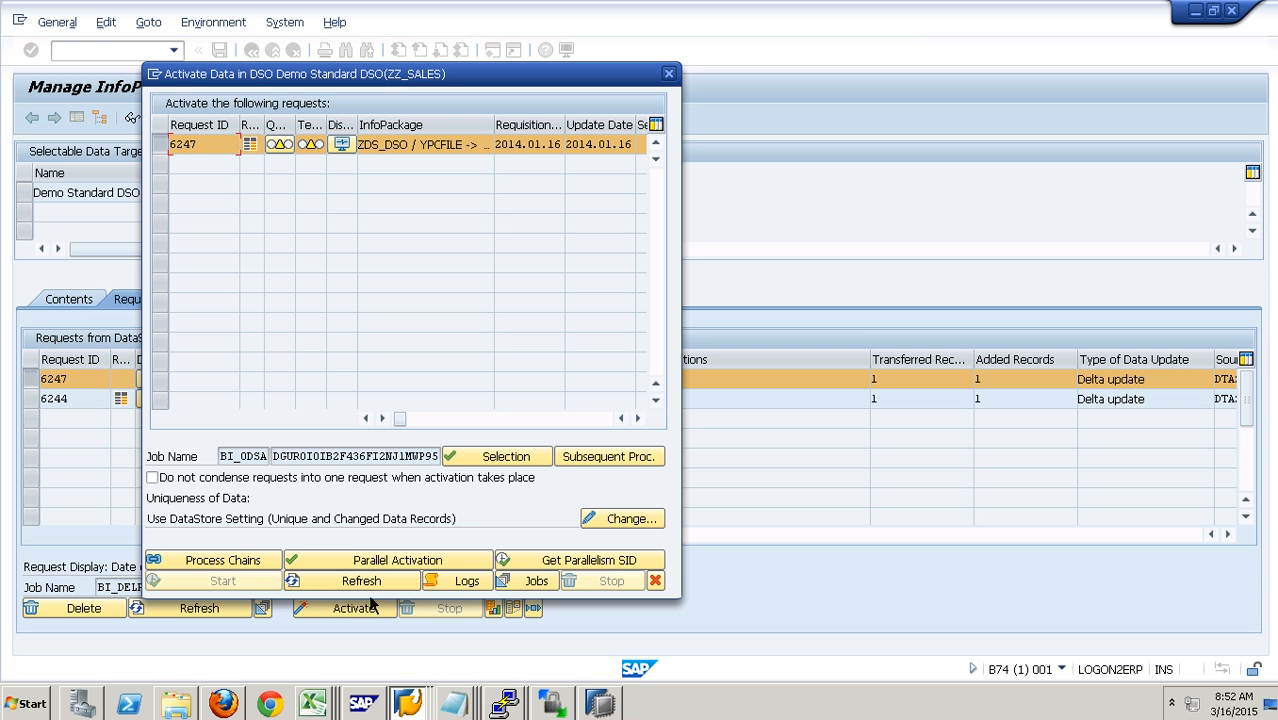
pyautogui.click(414, 588)
pyautogui.click(400, 588)
pyautogui.click(655, 580)
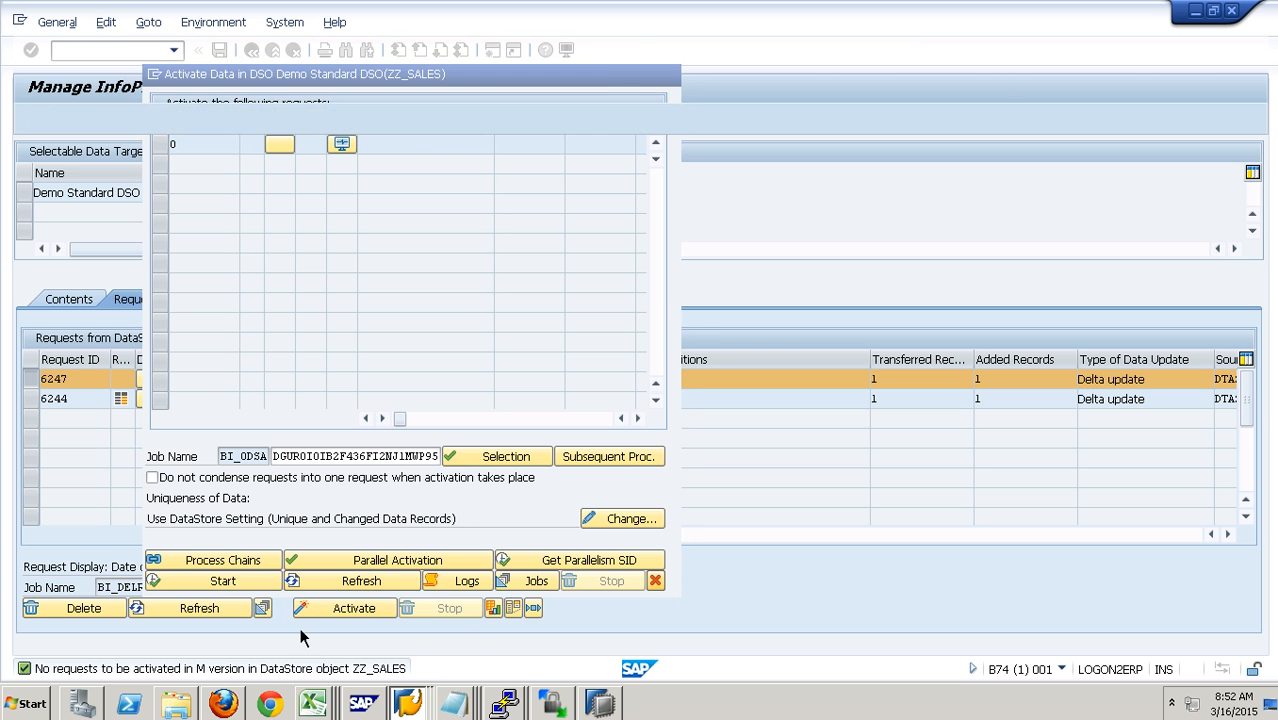
# - Refresh the ZZ_SALES request list and compare the generated PSA request numbers with the DTP request numbers
pyautogui.click(220, 612)
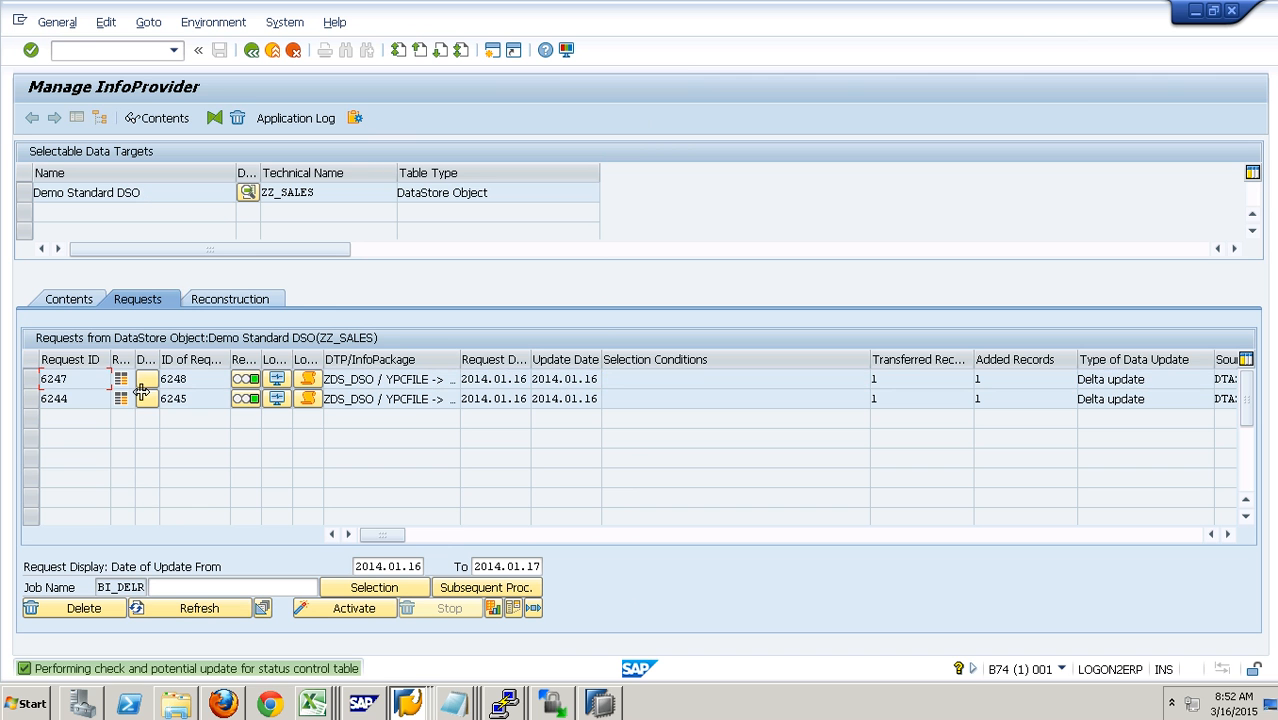
pyautogui.click(1182, 537)
pyautogui.click(1211, 535)
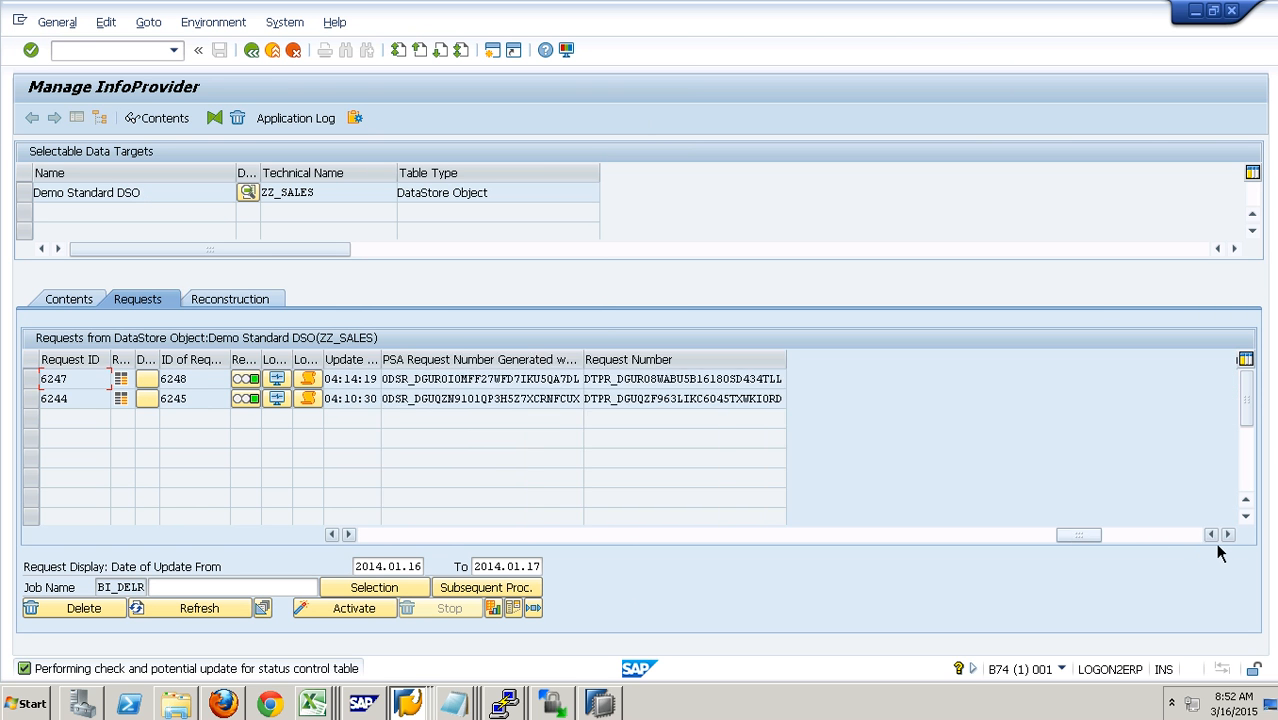
pyautogui.moveTo(600, 405)
pyautogui.mouseDown()
pyautogui.moveTo(574, 381)
pyautogui.moveTo(590, 385)
pyautogui.mouseUp()
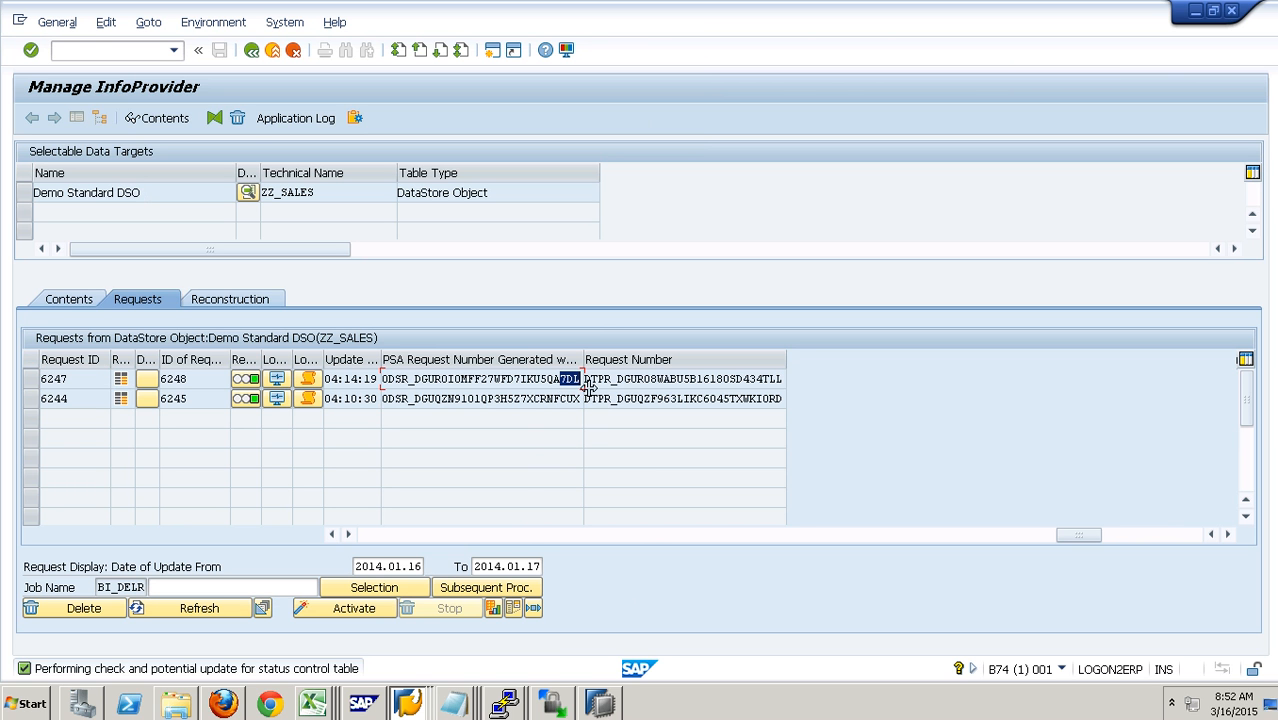
# - Open the new data table of ZZ_SALES to look for remaining entries, and return to the contents
pyautogui.click(58, 301)
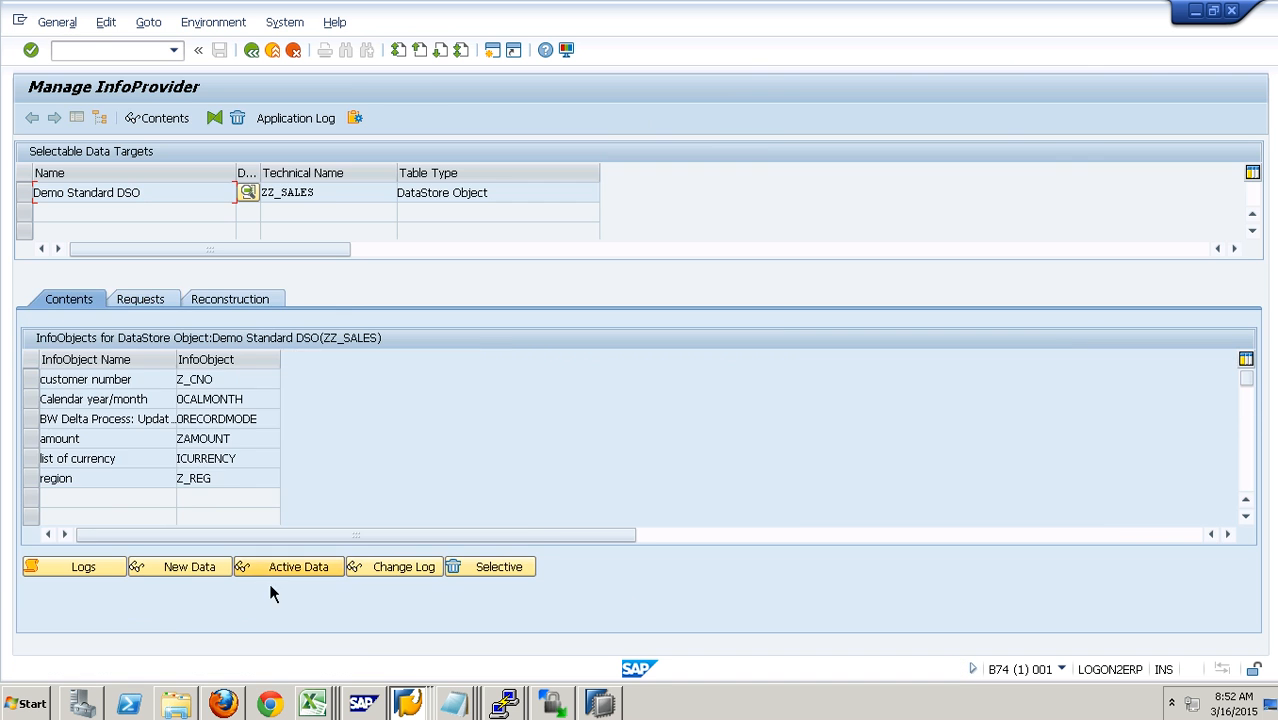
pyautogui.click(211, 570)
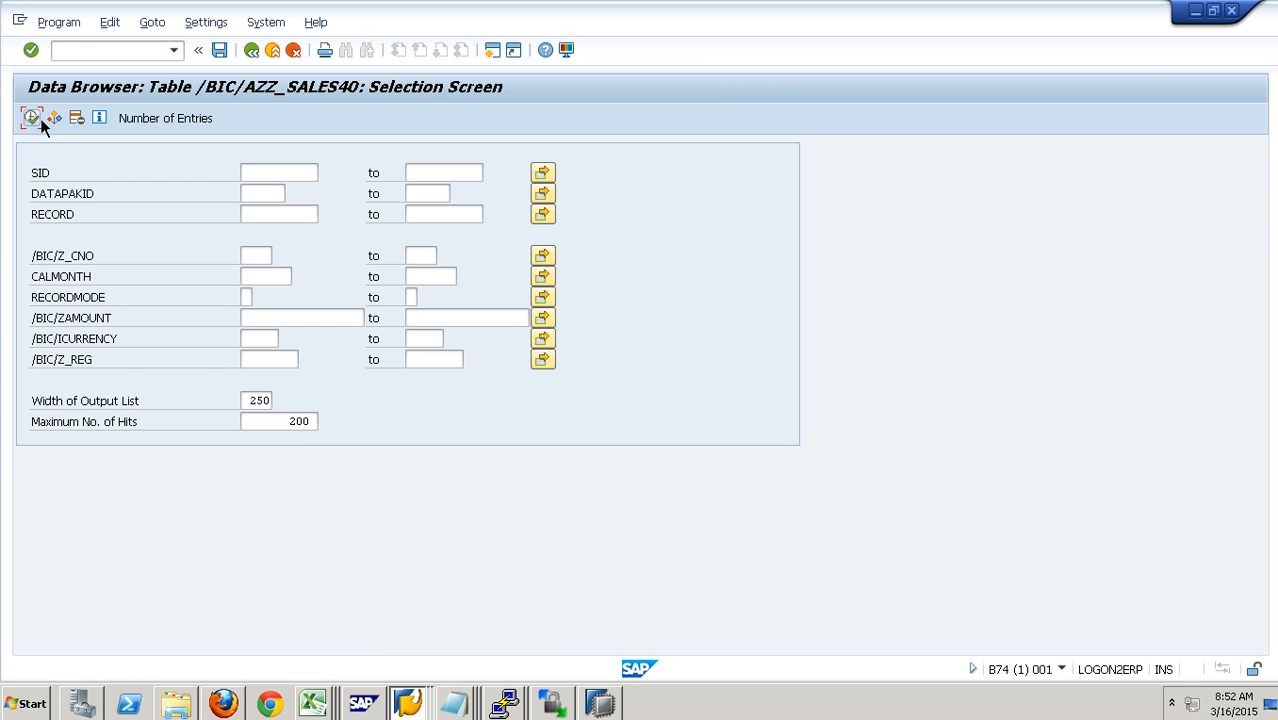
pyautogui.click(260, 56)
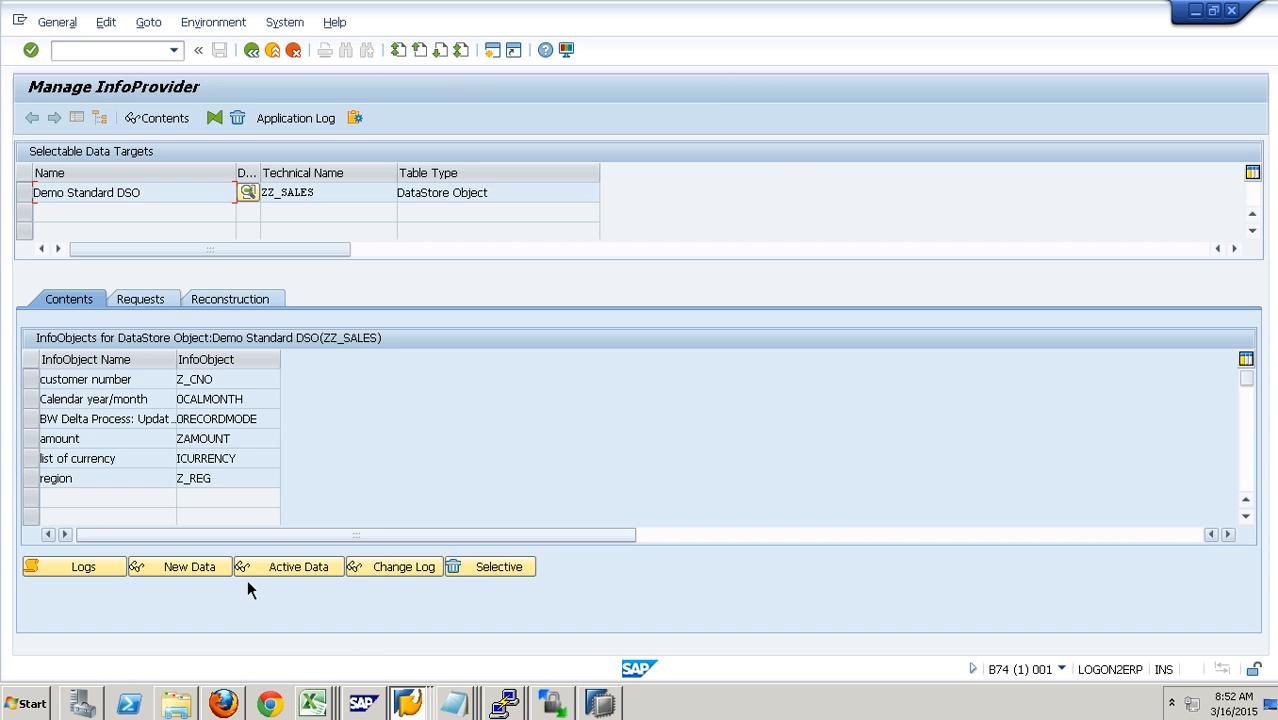
# - Display all active data entries of ZZ_SALES and return to the contents
pyautogui.click(278, 575)
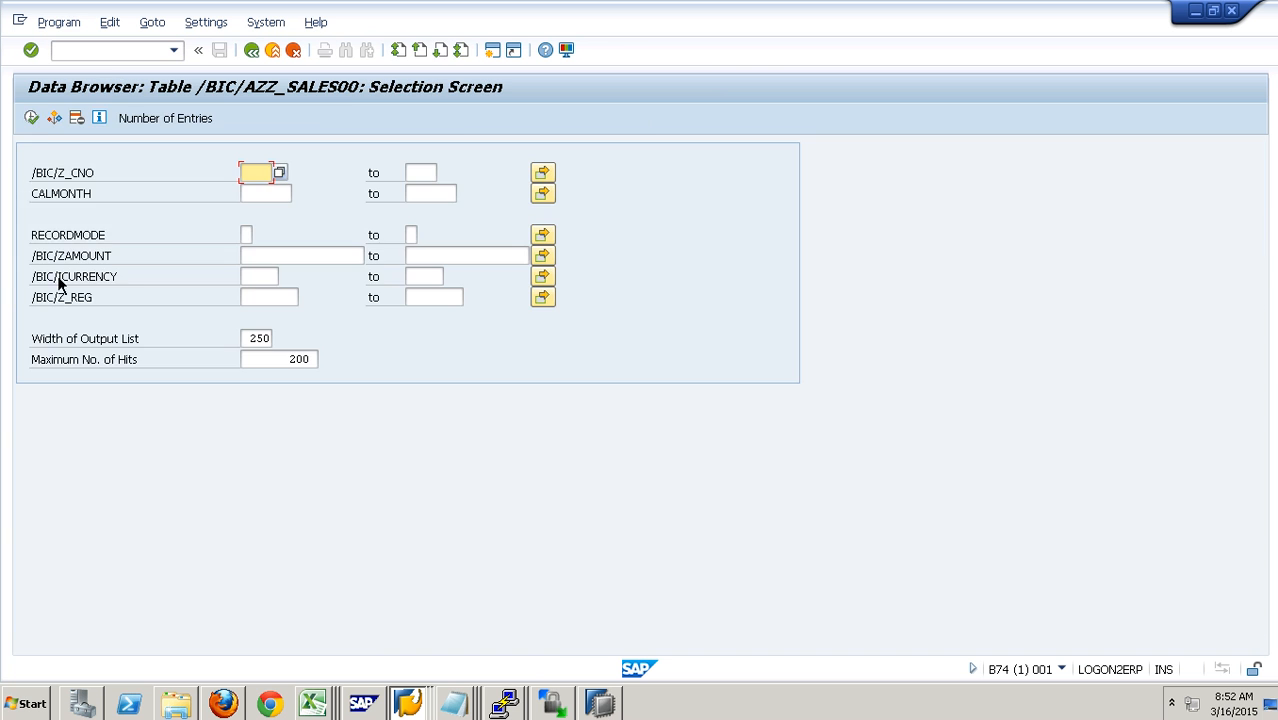
pyautogui.click(40, 124)
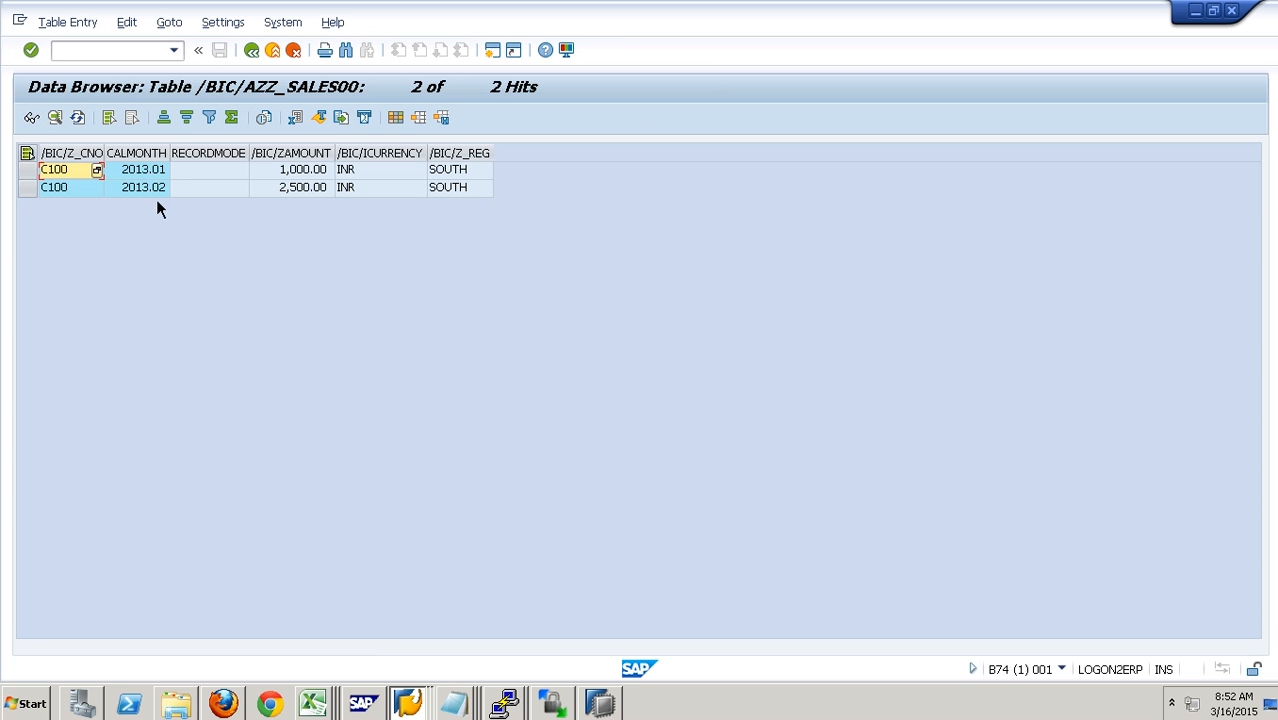
pyautogui.click(254, 55)
pyautogui.click(252, 51)
# - Display all change log entries of ZZ_SALES, check their request numbers and record modes, and return to the data transfer process monitor
pyautogui.click(404, 566)
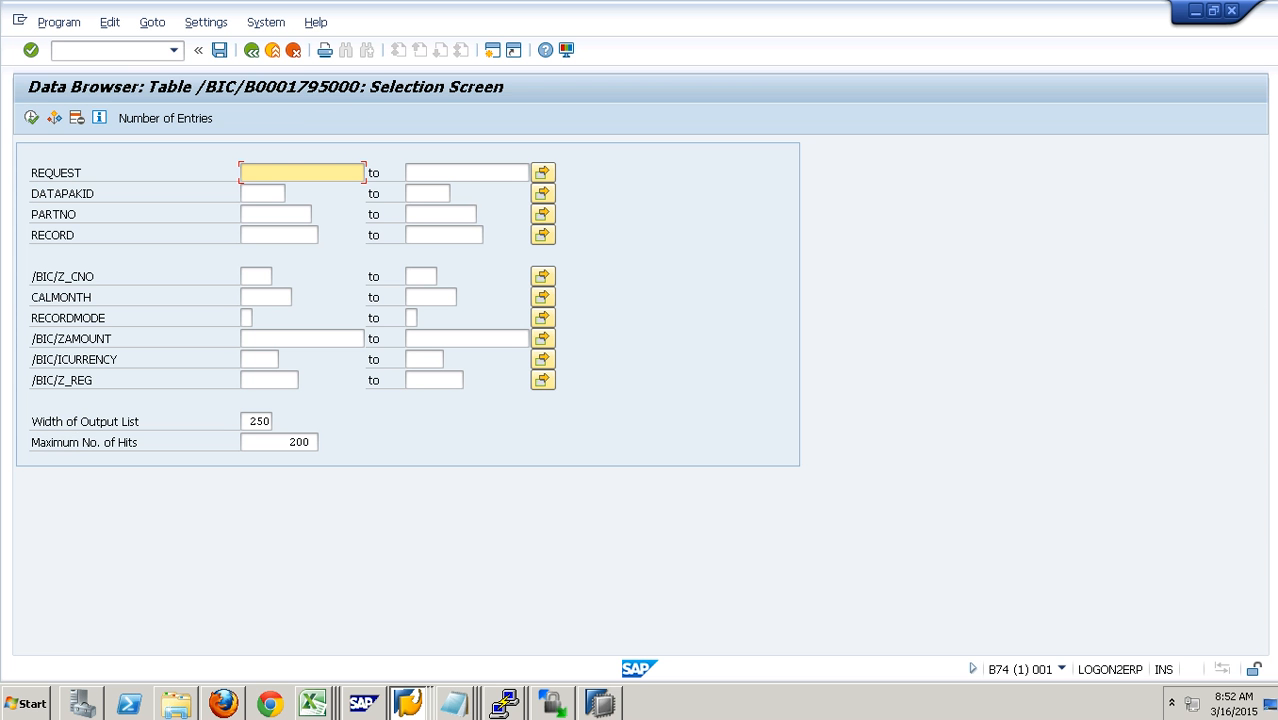
pyautogui.click(43, 128)
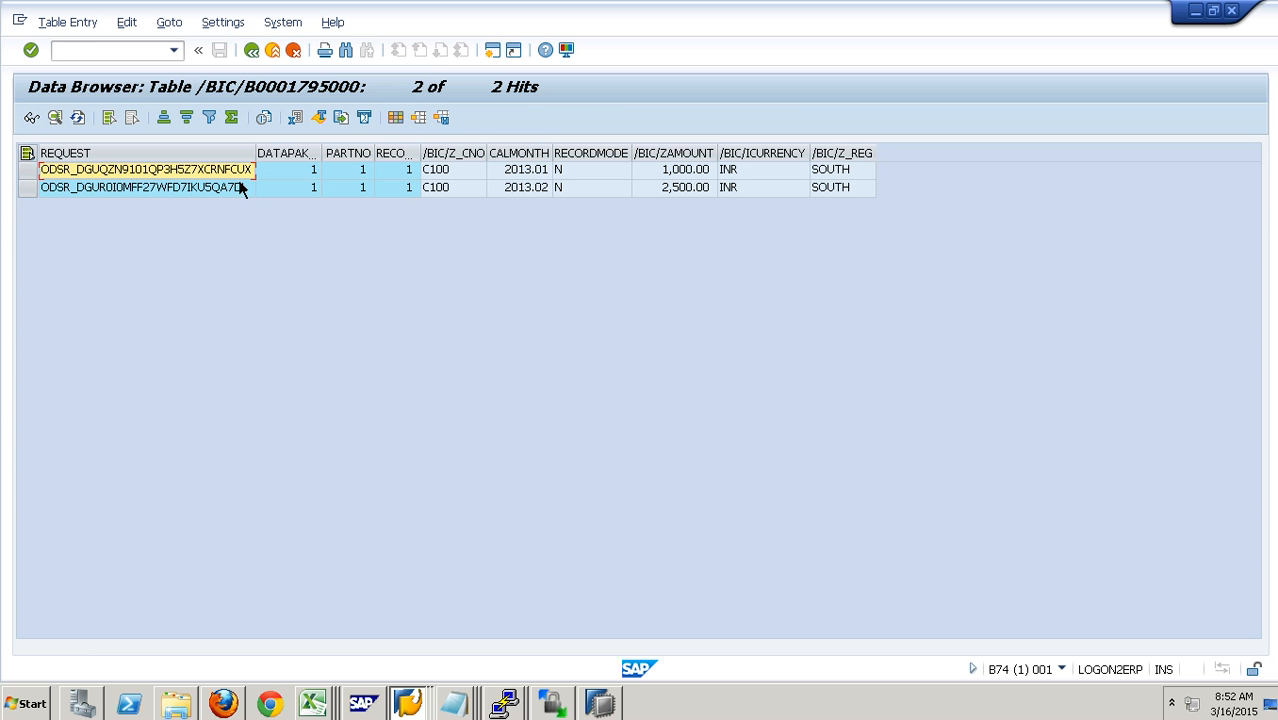
pyautogui.press('Down')
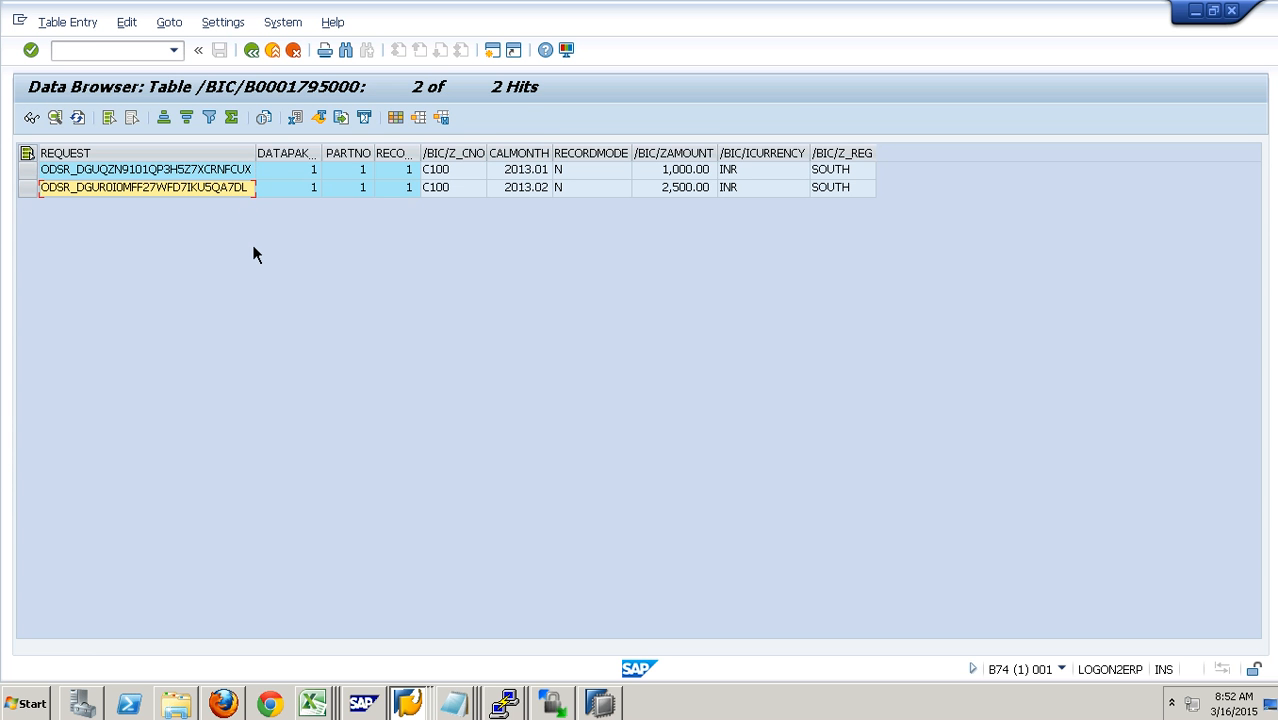
pyautogui.click(590, 178)
pyautogui.click(590, 190)
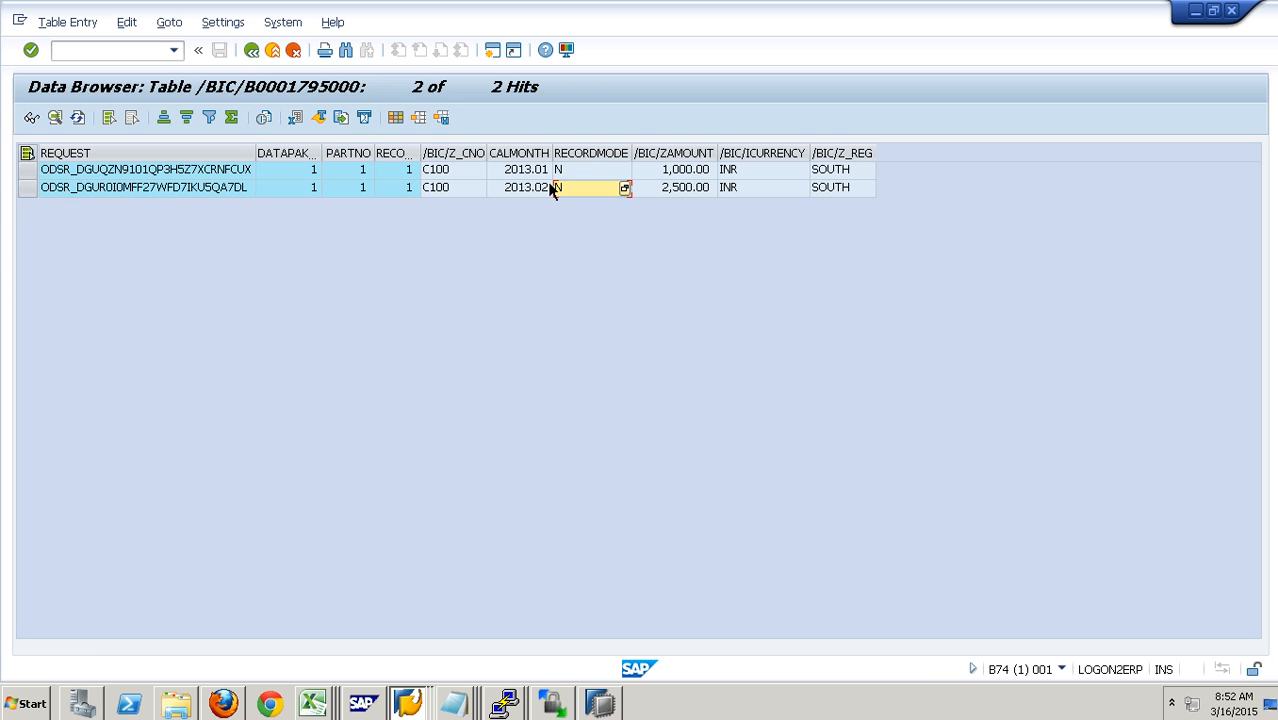
pyautogui.click(276, 55)
pyautogui.click(273, 51)
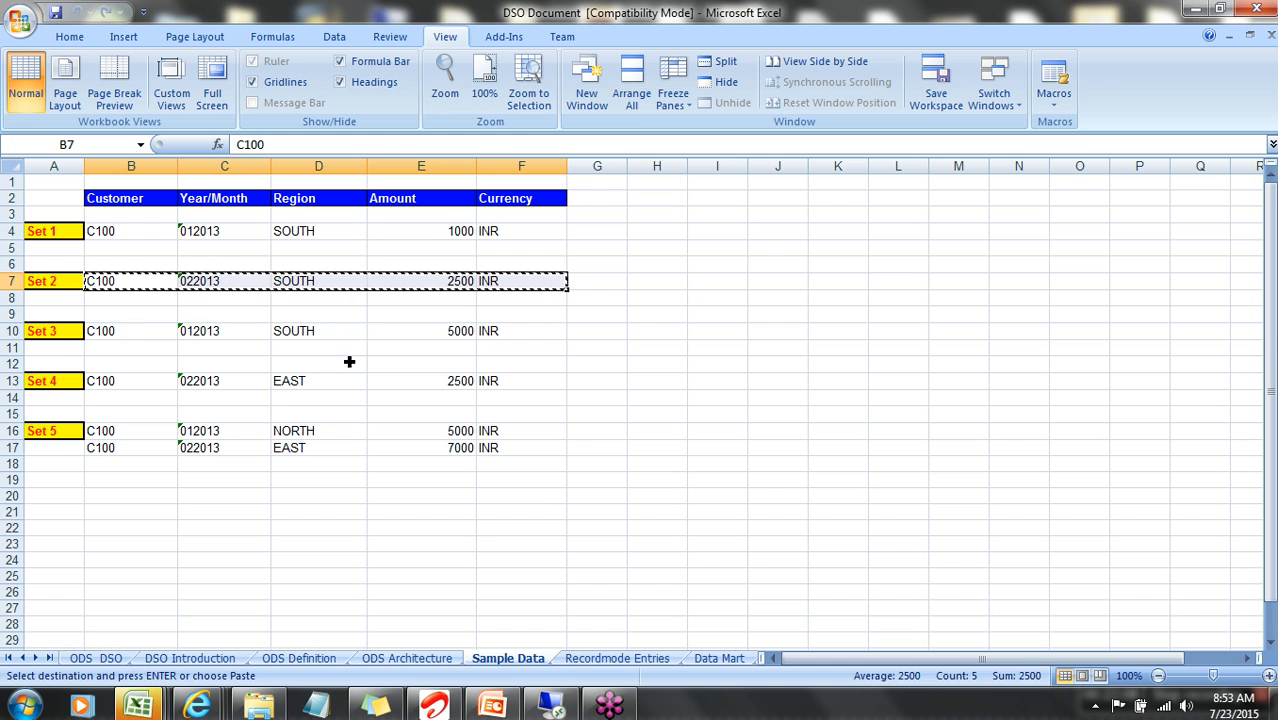
# - Copy the next sample record with region SOUTH, amount 5000 and currency INR into row 2 of DSODataFile in Excel
pyautogui.moveTo(123, 330); pyautogui.dragTo(505, 333)
pyautogui.hotkey('ctrl', 'c')
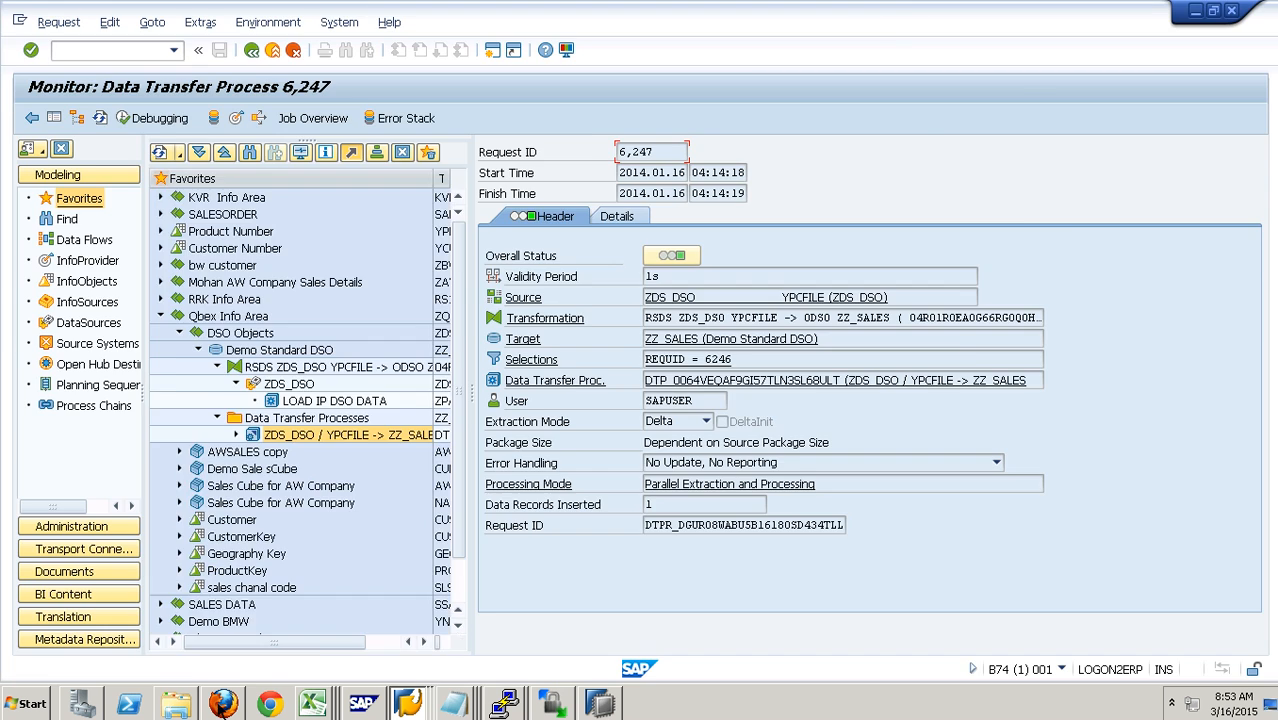
pyautogui.click(190, 712)
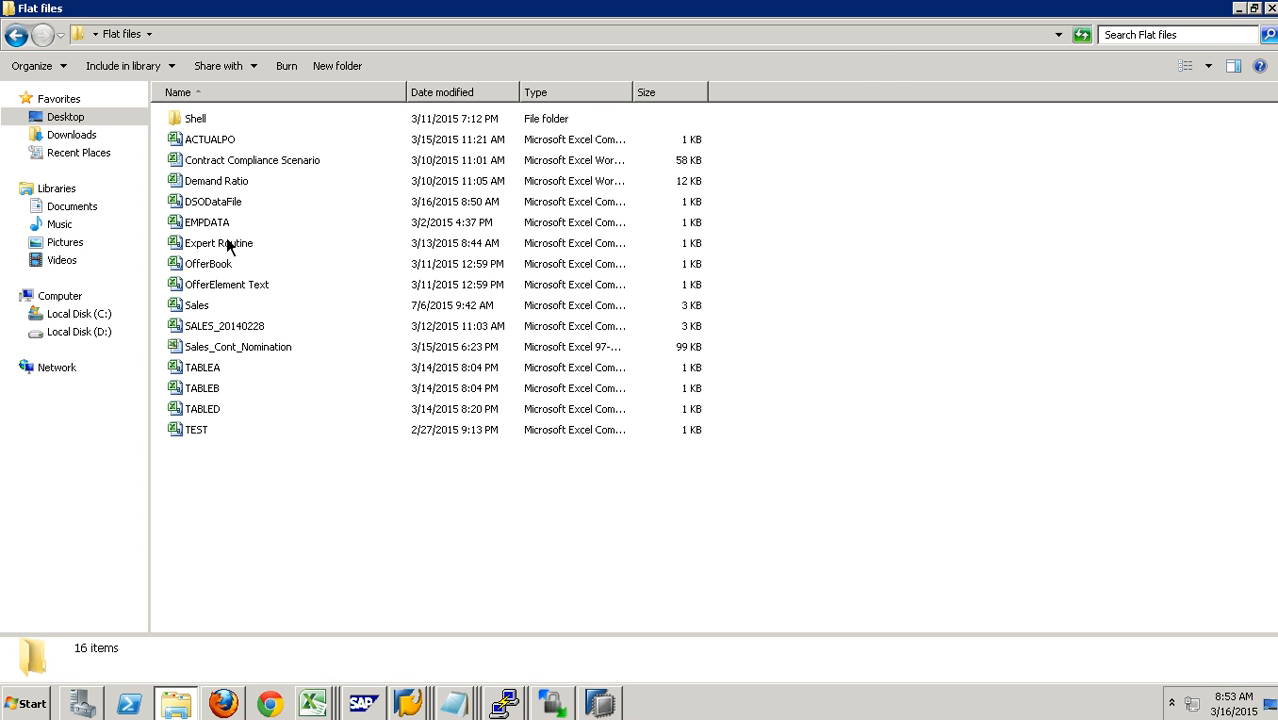
pyautogui.doubleClick(220, 208)
pyautogui.click(55, 227)
pyautogui.hotkey('ctrl', 'v')
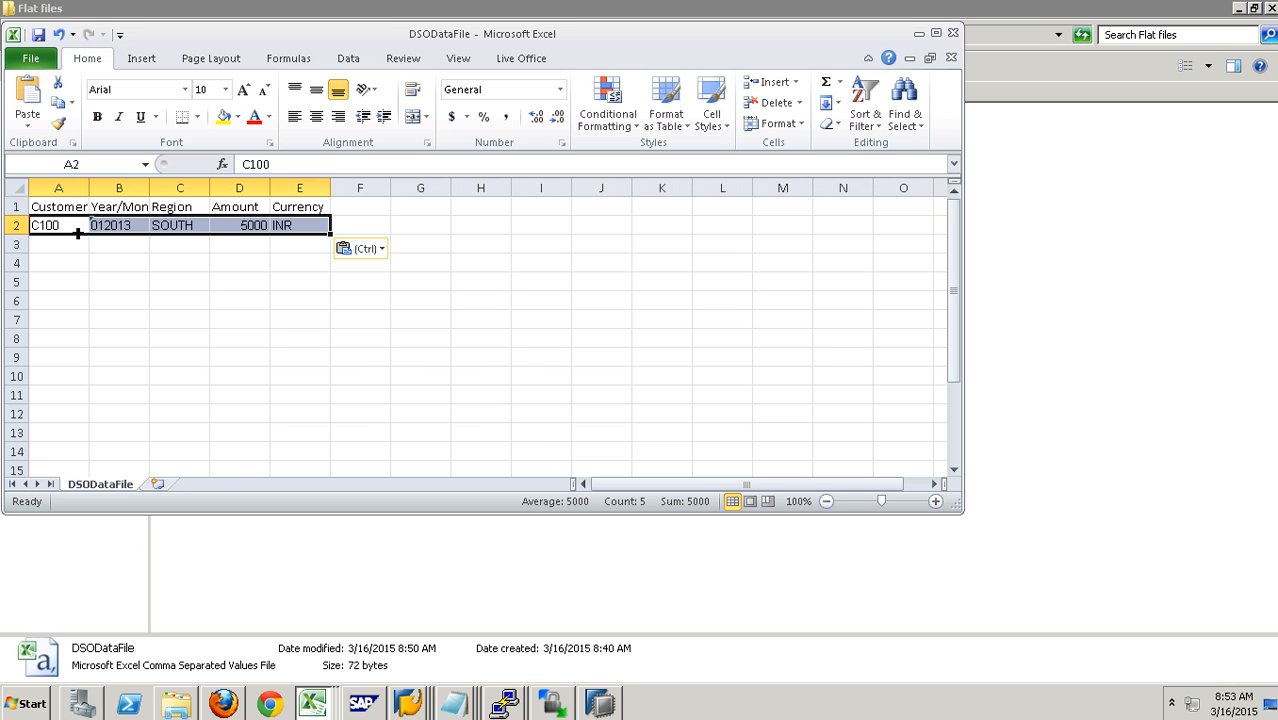
# - Set the Year/Month value of the pasted record in cell B2 to 201301
pyautogui.click(141, 231)
pyautogui.write('201301')
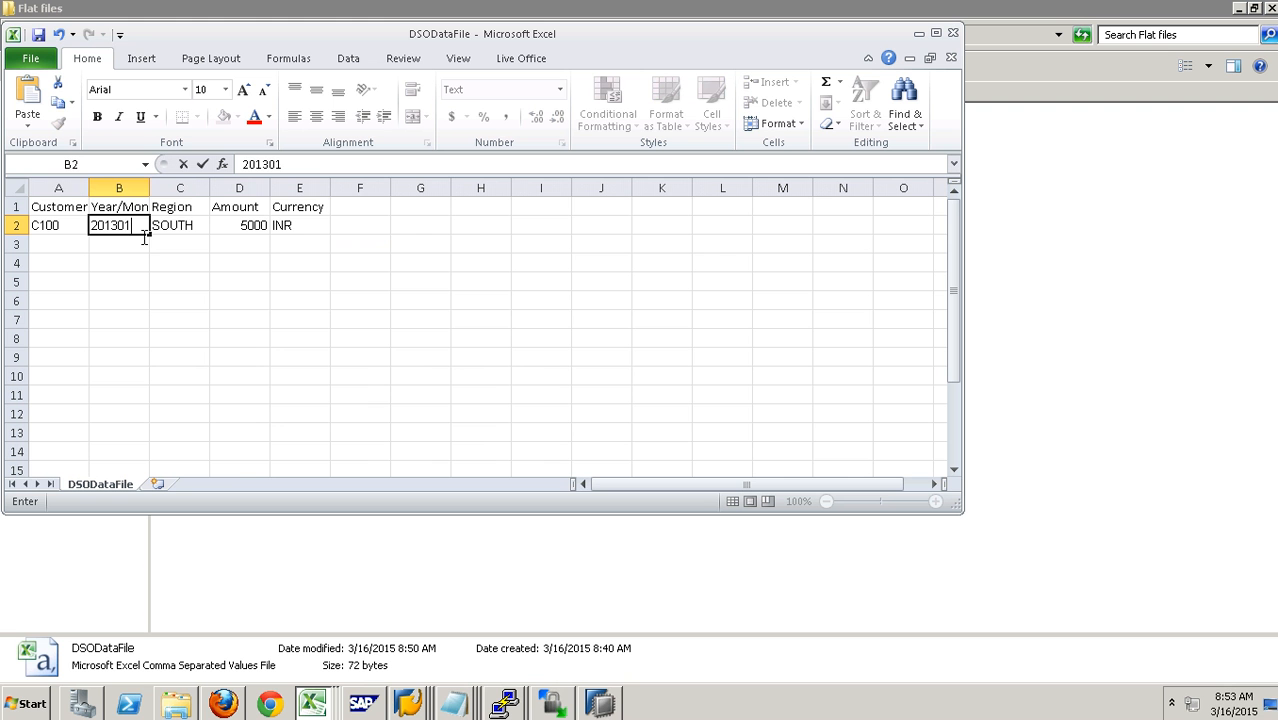
pyautogui.click(176, 233)
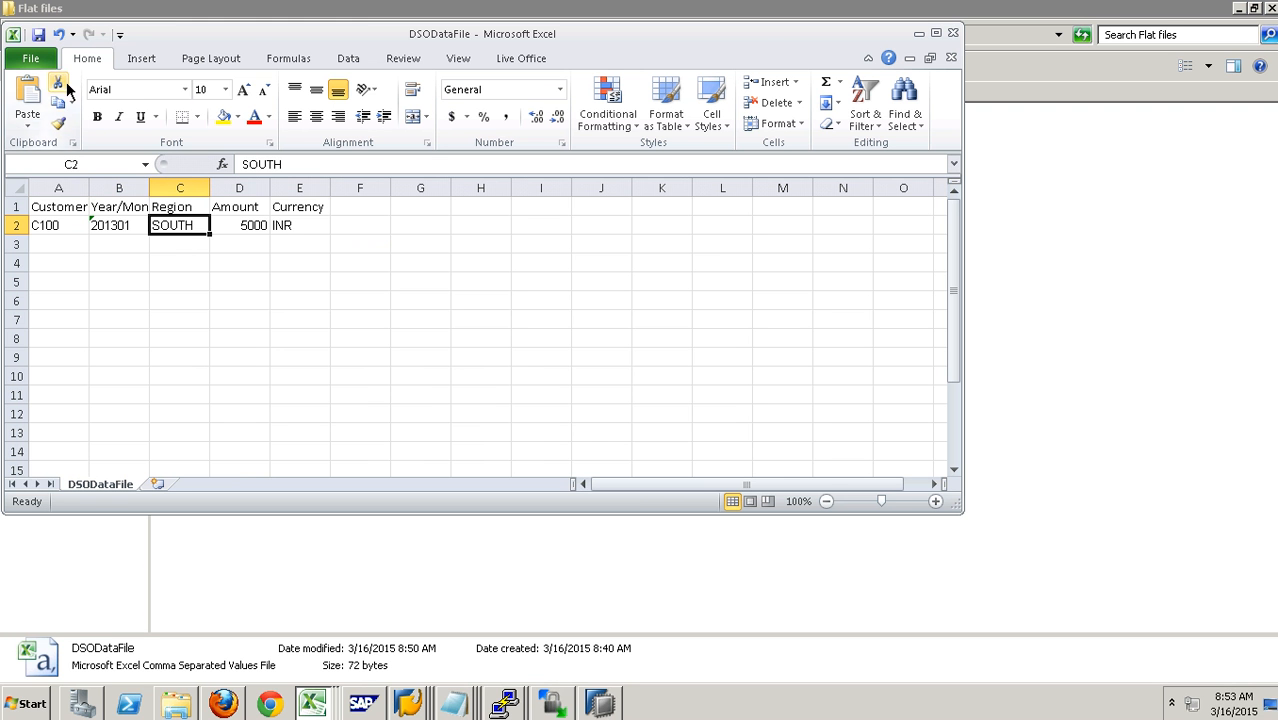
# - Save DSODataFile, keeping the CSV format, and close the workbook
pyautogui.click(38, 34)
pyautogui.click(572, 412)
pyautogui.click(951, 57)
pyautogui.click(588, 372)
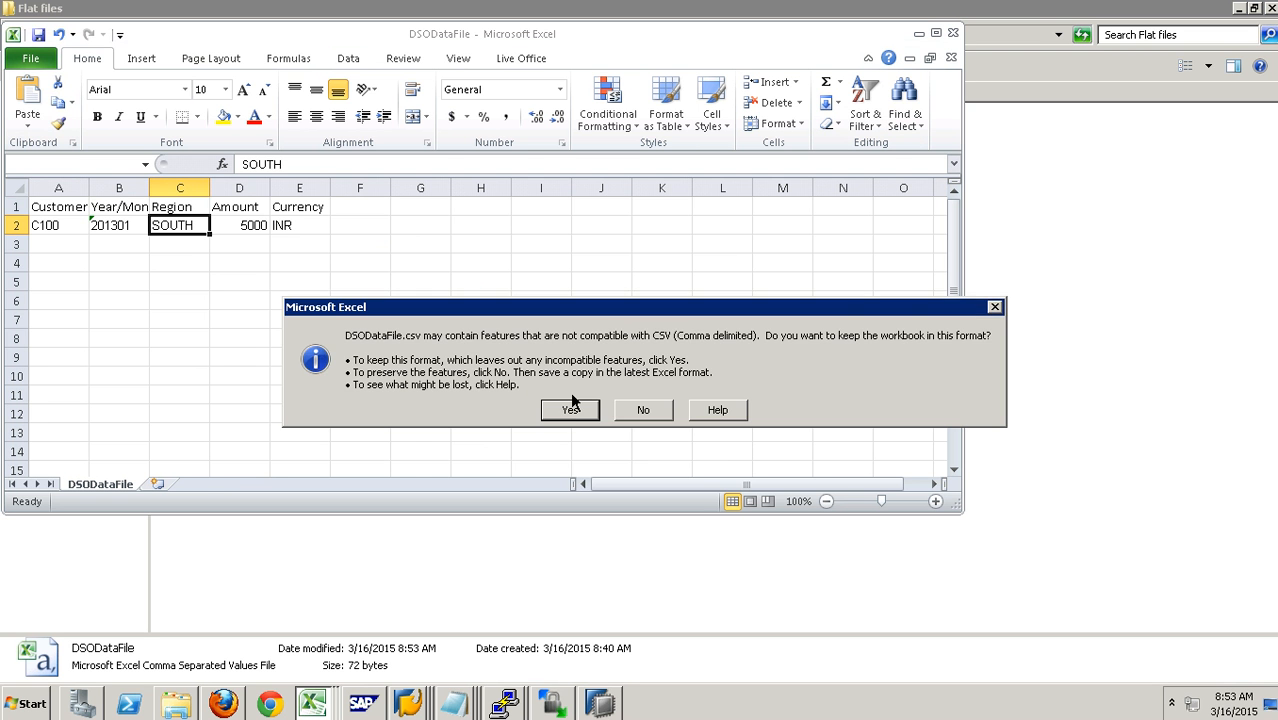
pyautogui.click(570, 412)
pyautogui.click(500, 675)
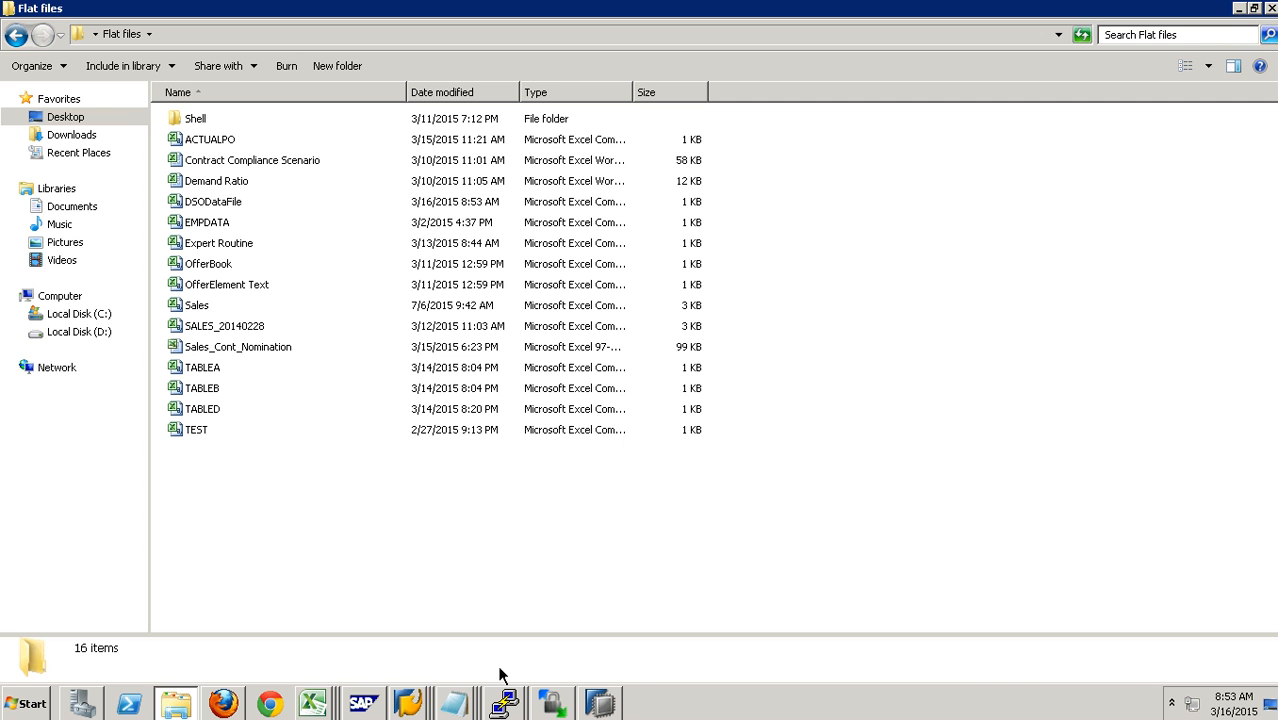
# - Switch back to SAP and start an immediate data load with the InfoPackage LOAD IP DSO DATA
pyautogui.click(410, 705)
pyautogui.click(423, 596)
pyautogui.click(272, 50)
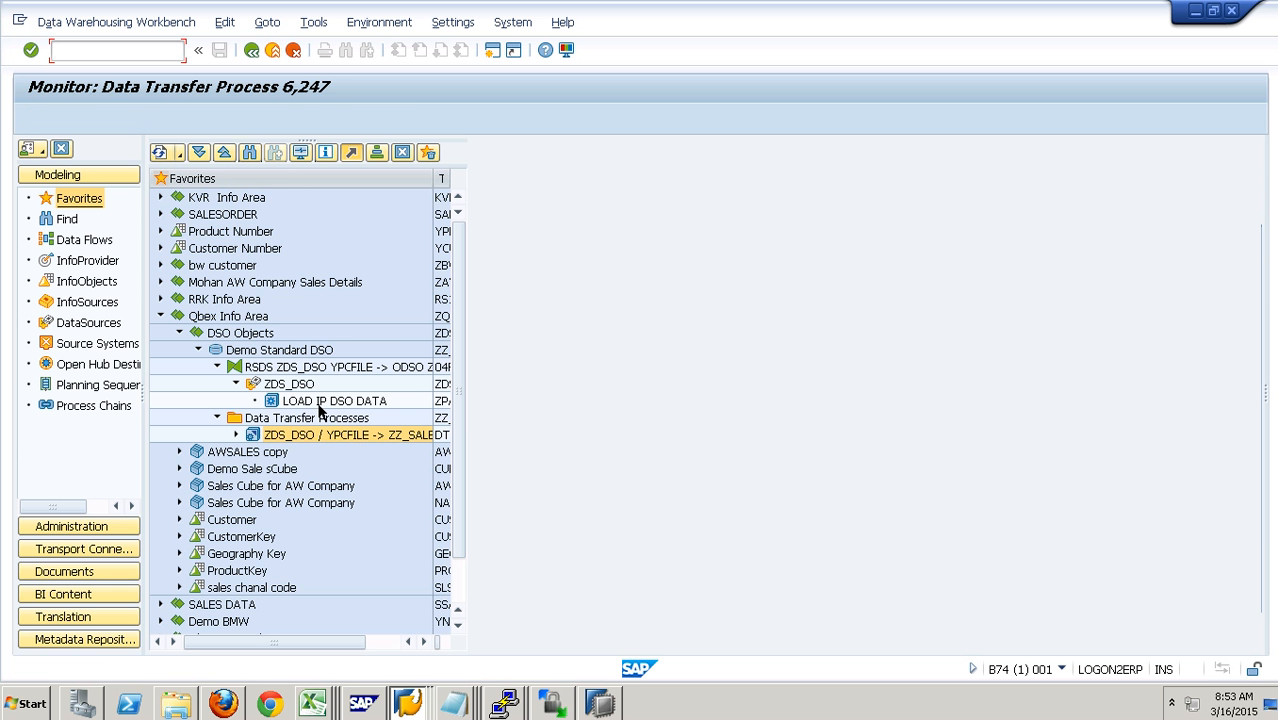
pyautogui.doubleClick(322, 402)
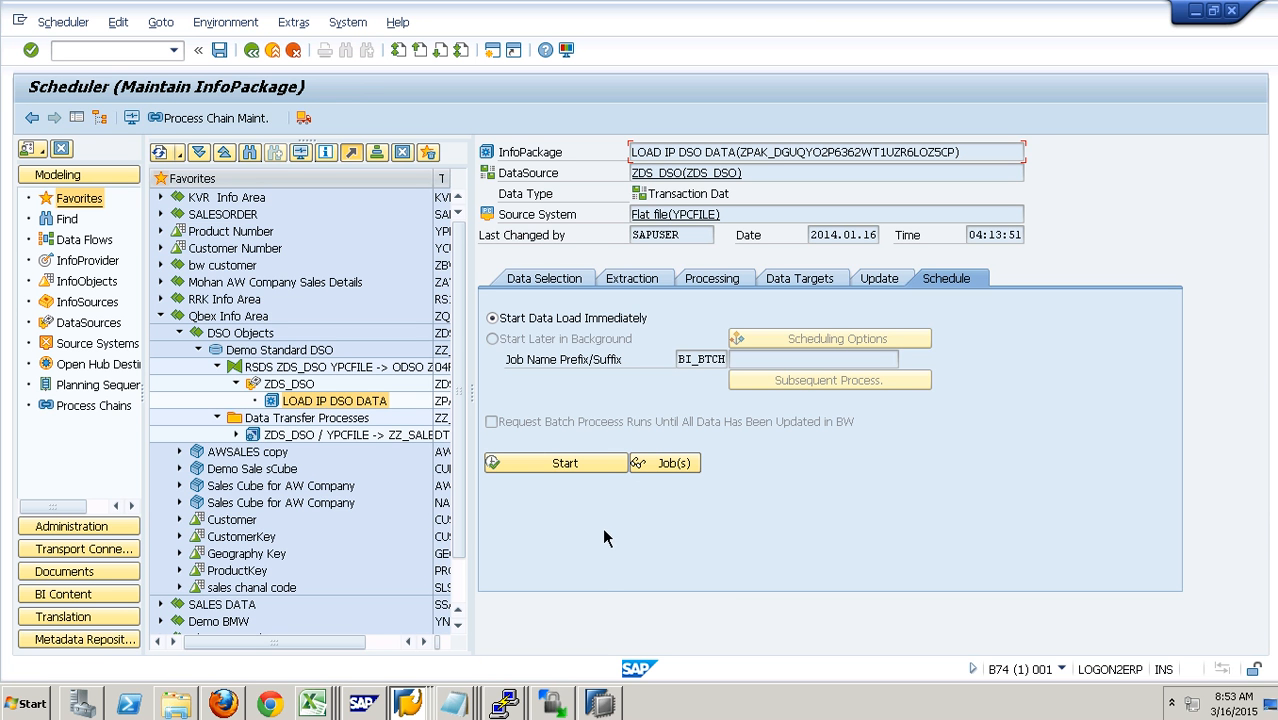
pyautogui.click(598, 469)
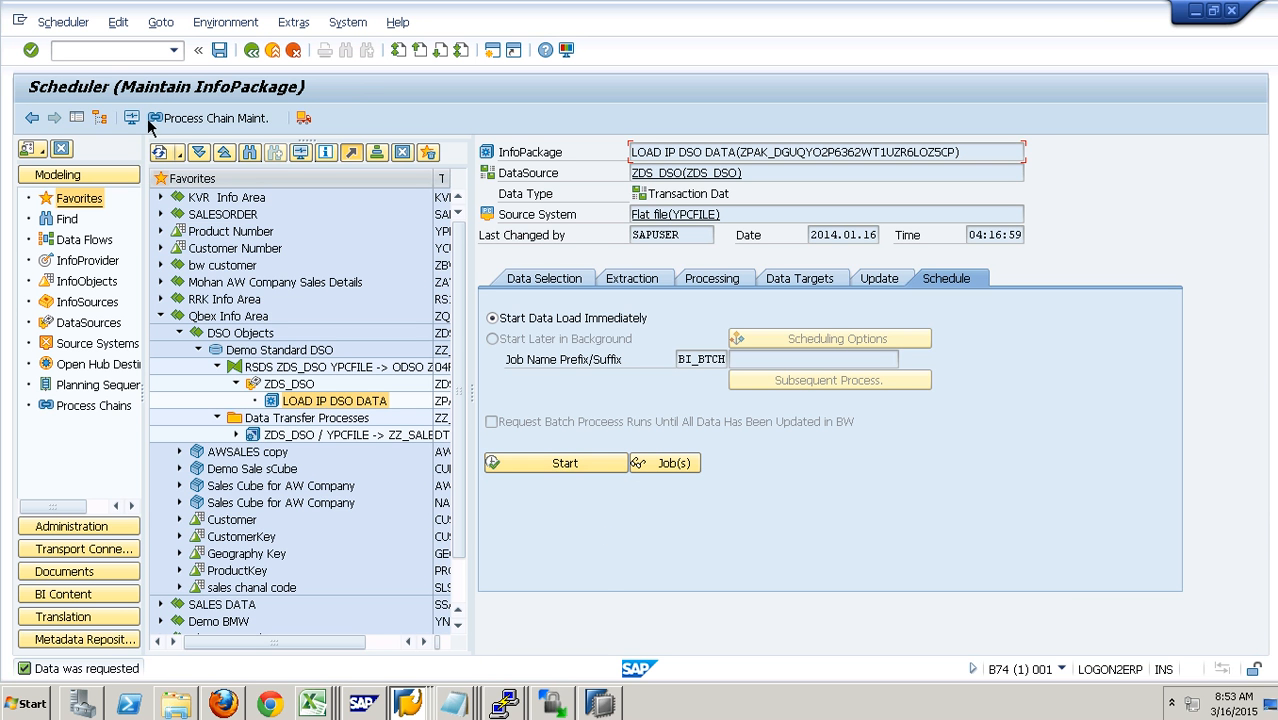
# - Check the load in the InfoPackage monitor and return to the scheduler
pyautogui.click(140, 118)
pyautogui.click(248, 288)
pyautogui.click(275, 60)
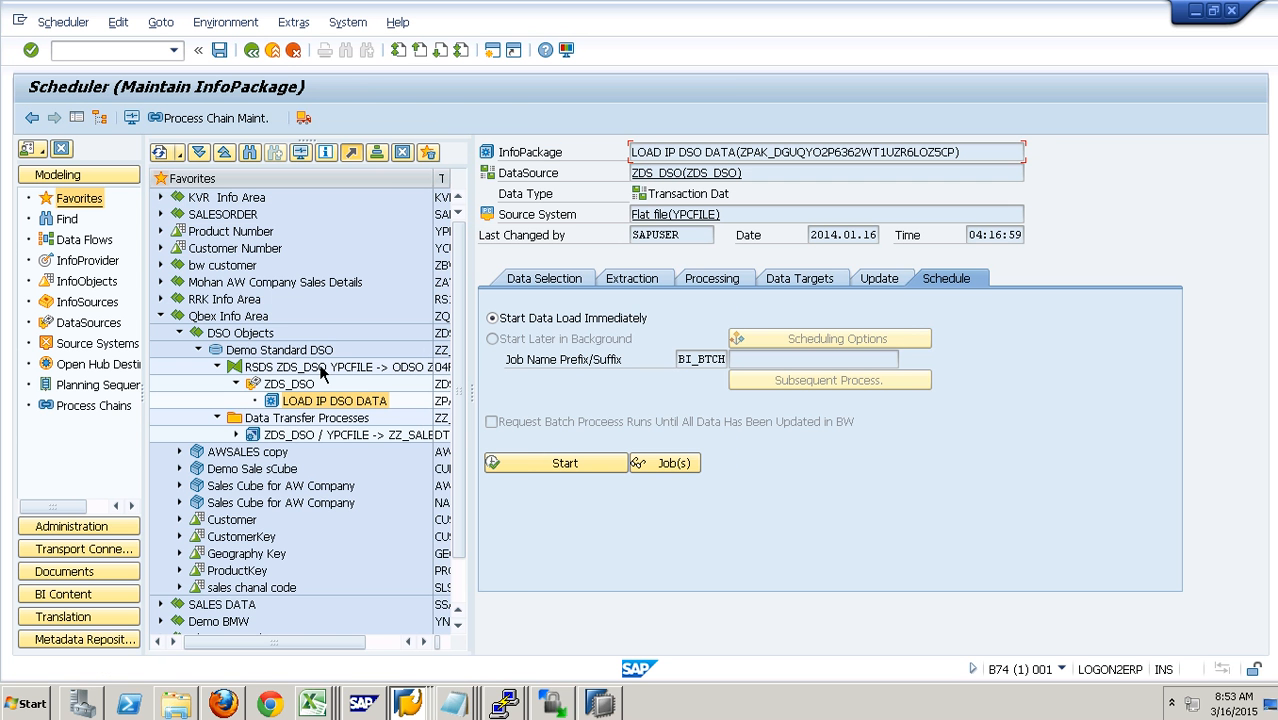
# - Display the PSA record of the newest request for DataSource ZDS_DSO, check its field values, and close the request list
pyautogui.rightClick(300, 384)
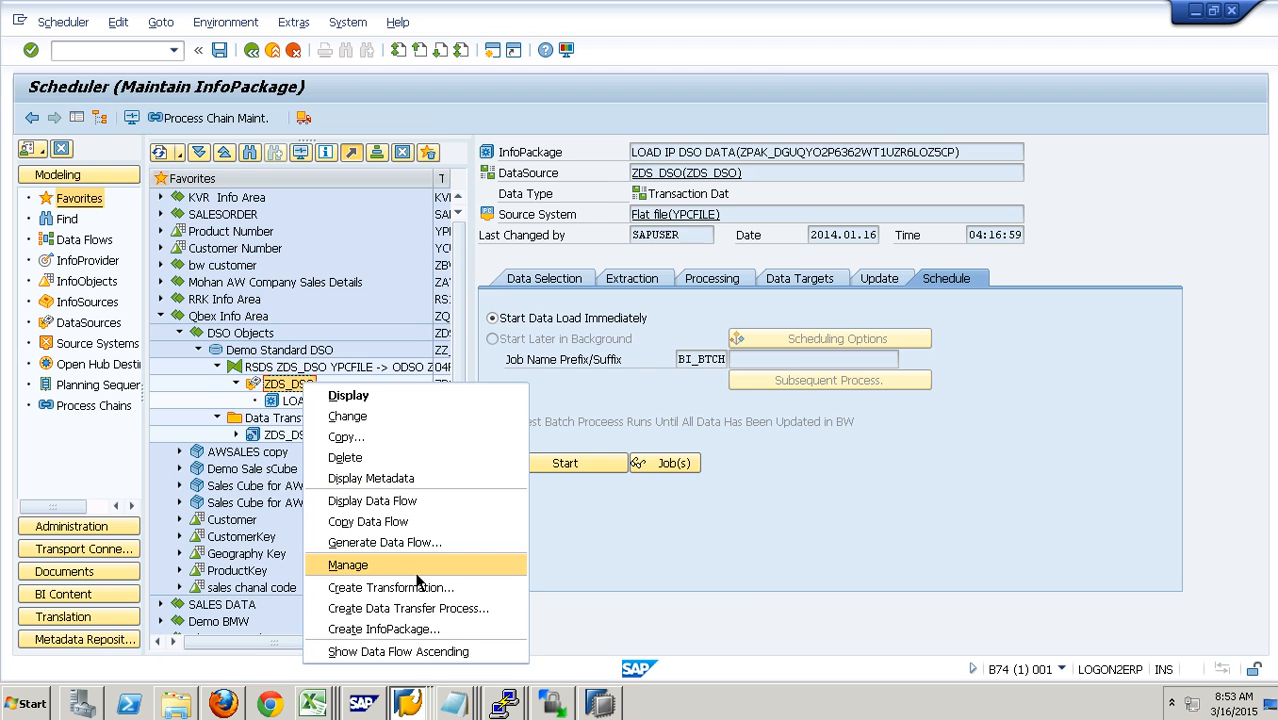
pyautogui.click(413, 572)
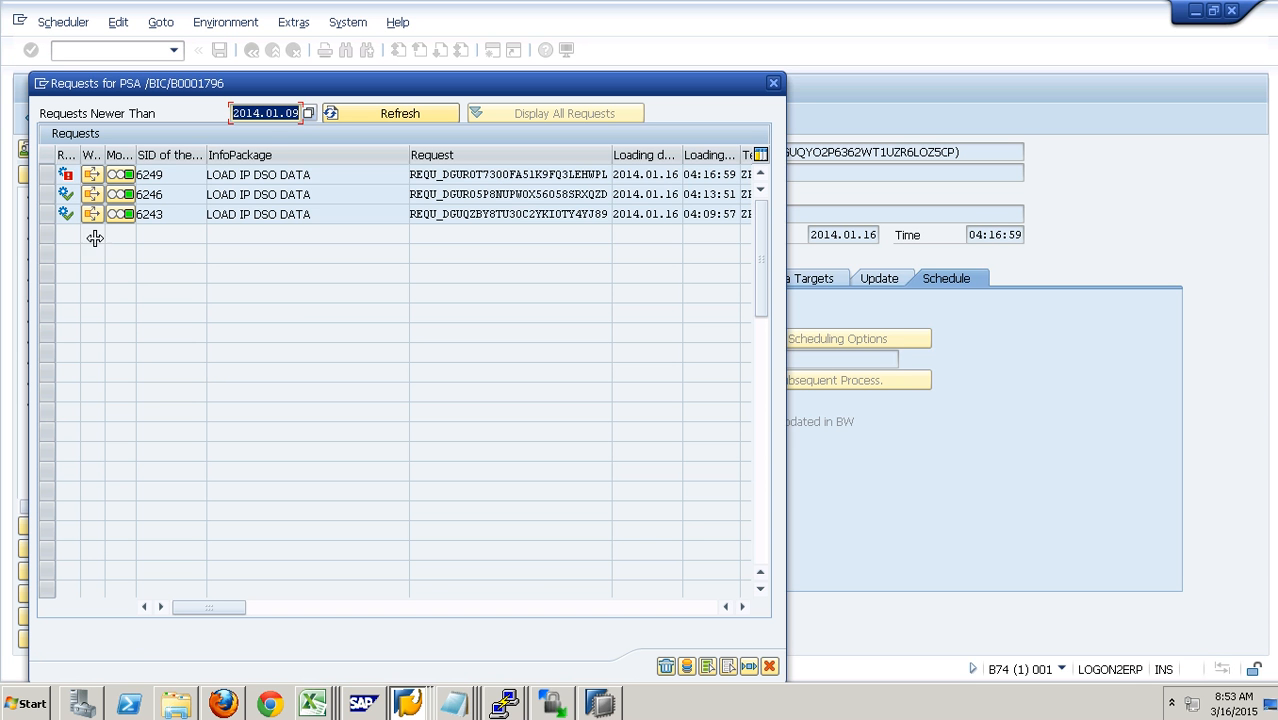
pyautogui.click(55, 180)
pyautogui.click(689, 667)
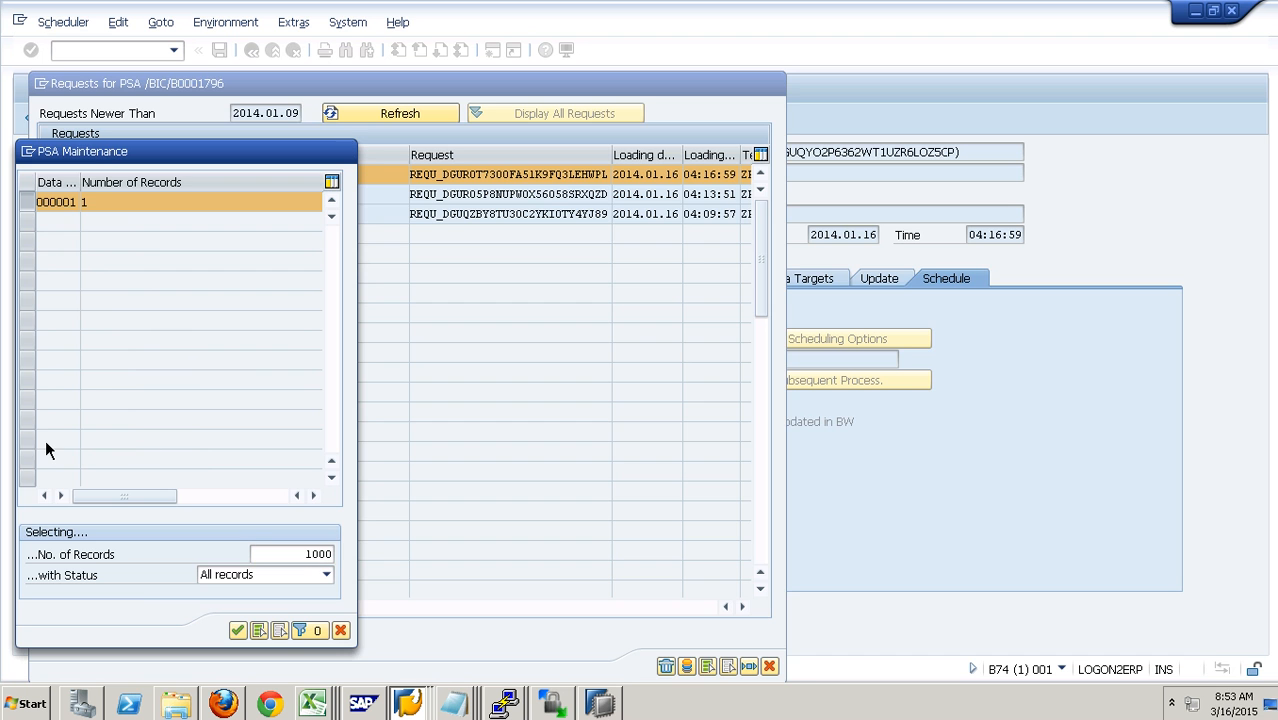
pyautogui.press('Return')
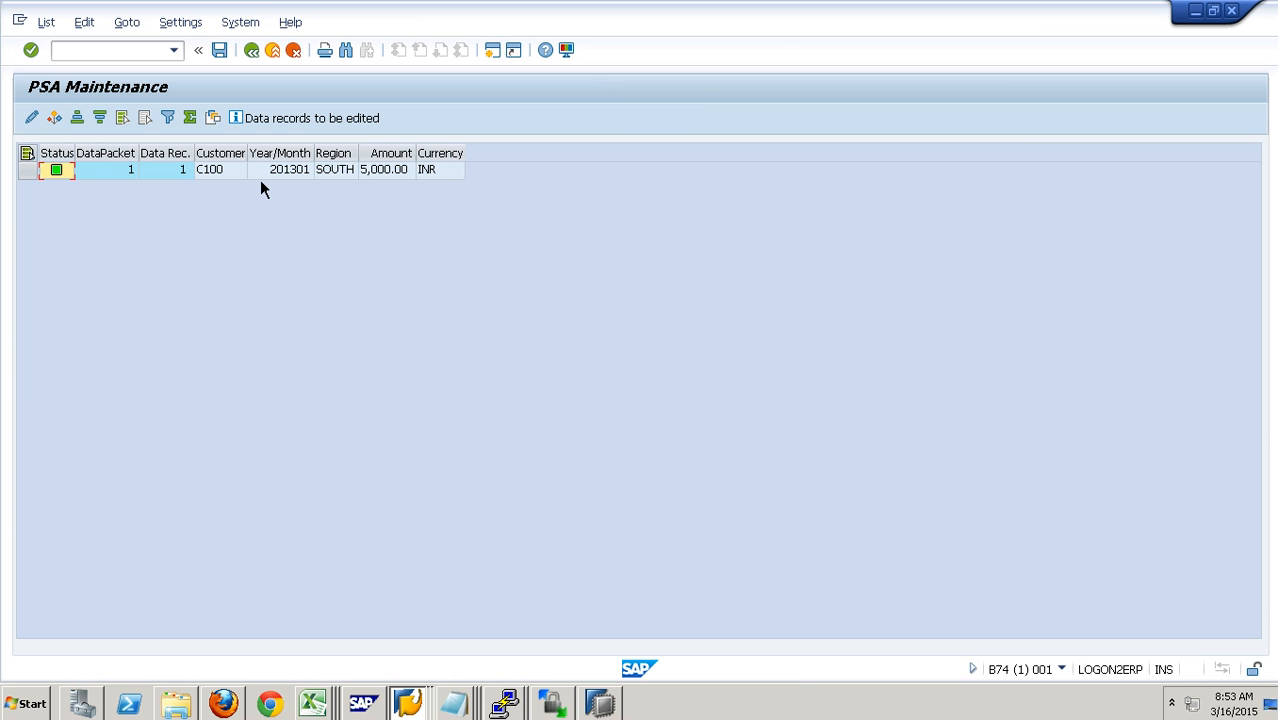
pyautogui.press('Tab')
pyautogui.press('Tab')
pyautogui.press('Tab')
pyautogui.press('Tab')
pyautogui.click(284, 60)
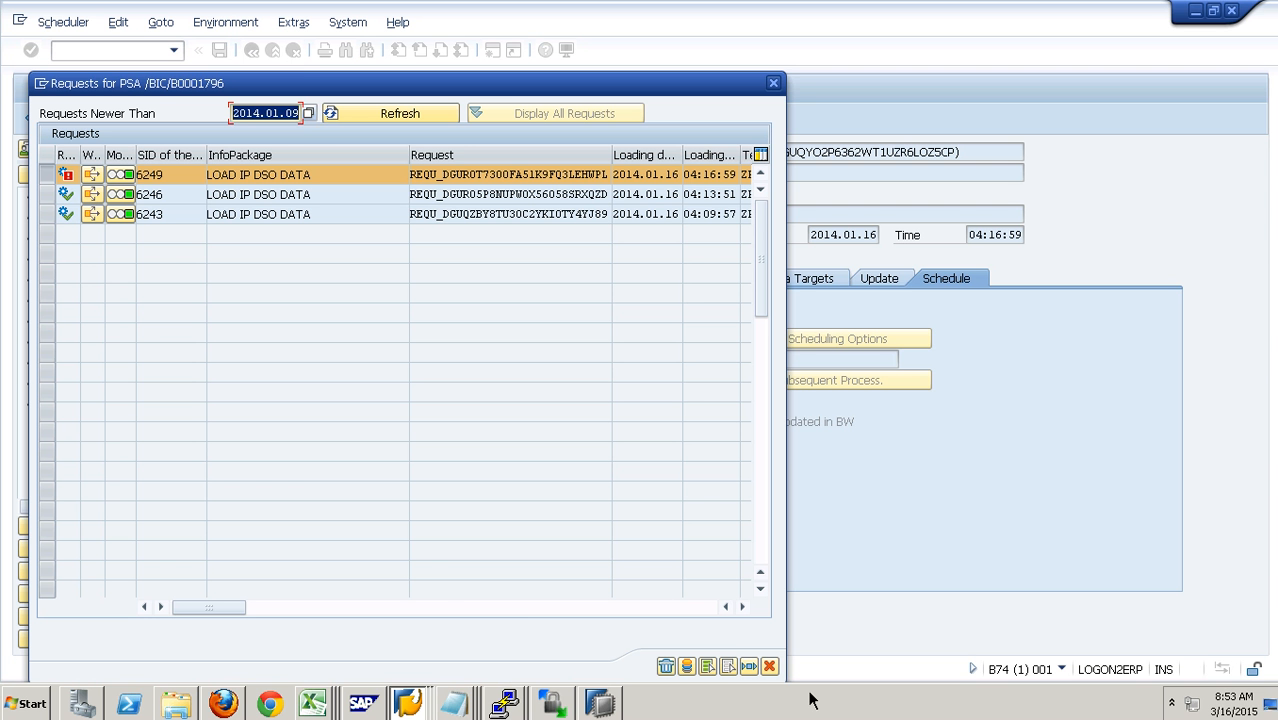
pyautogui.click(777, 668)
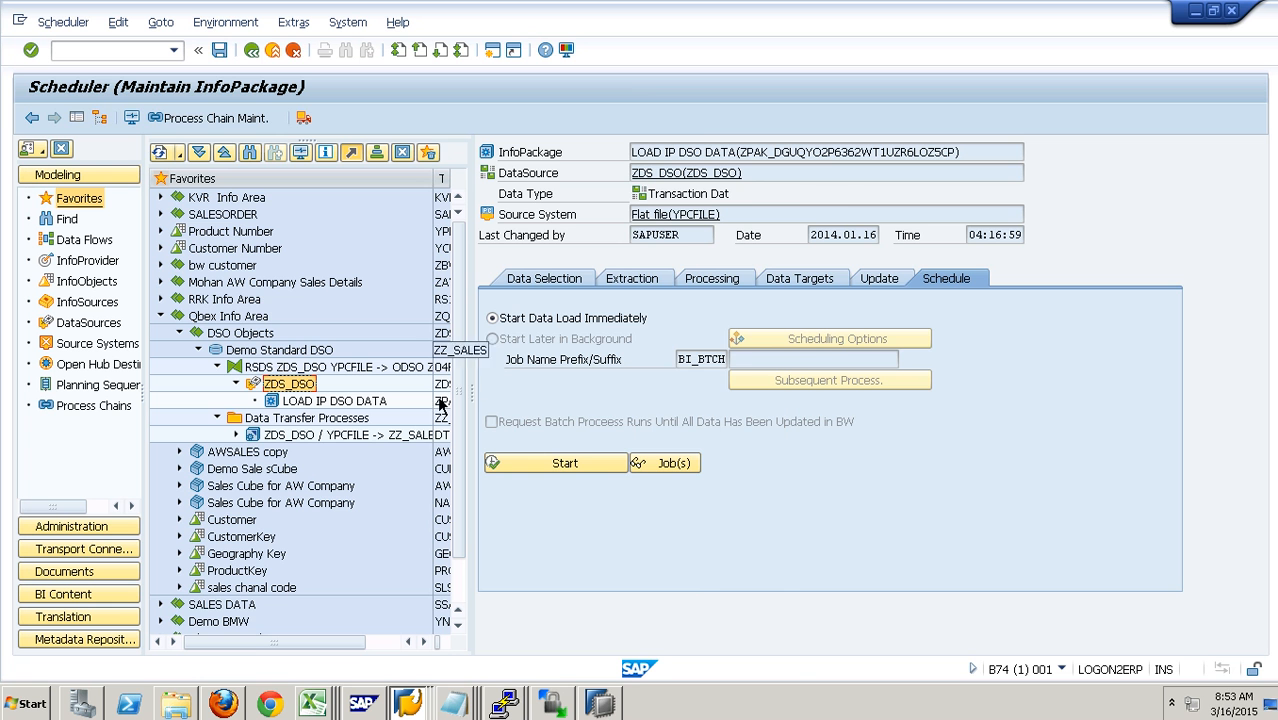
# - Execute the data transfer process ZDS_DSO / YPCFILE -> ZZ_SALES, display its request status, and open the management of the target DataStore object
pyautogui.doubleClick(410, 438)
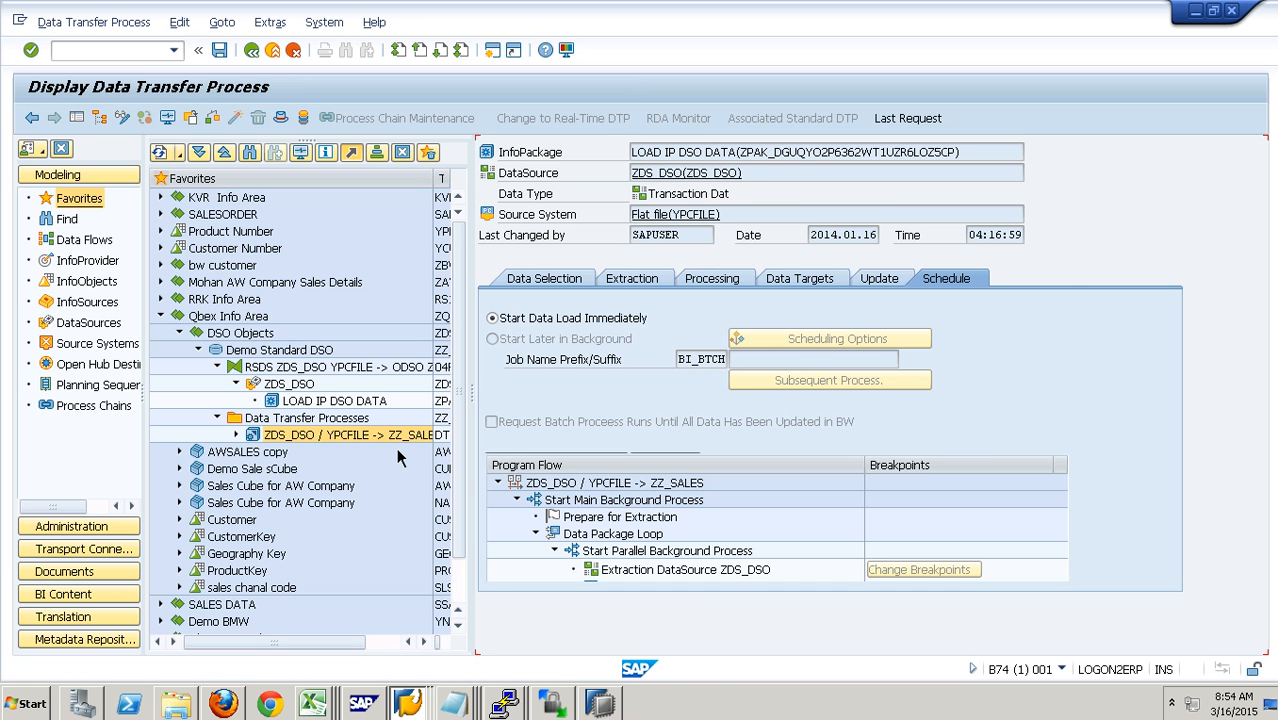
pyautogui.click(970, 447)
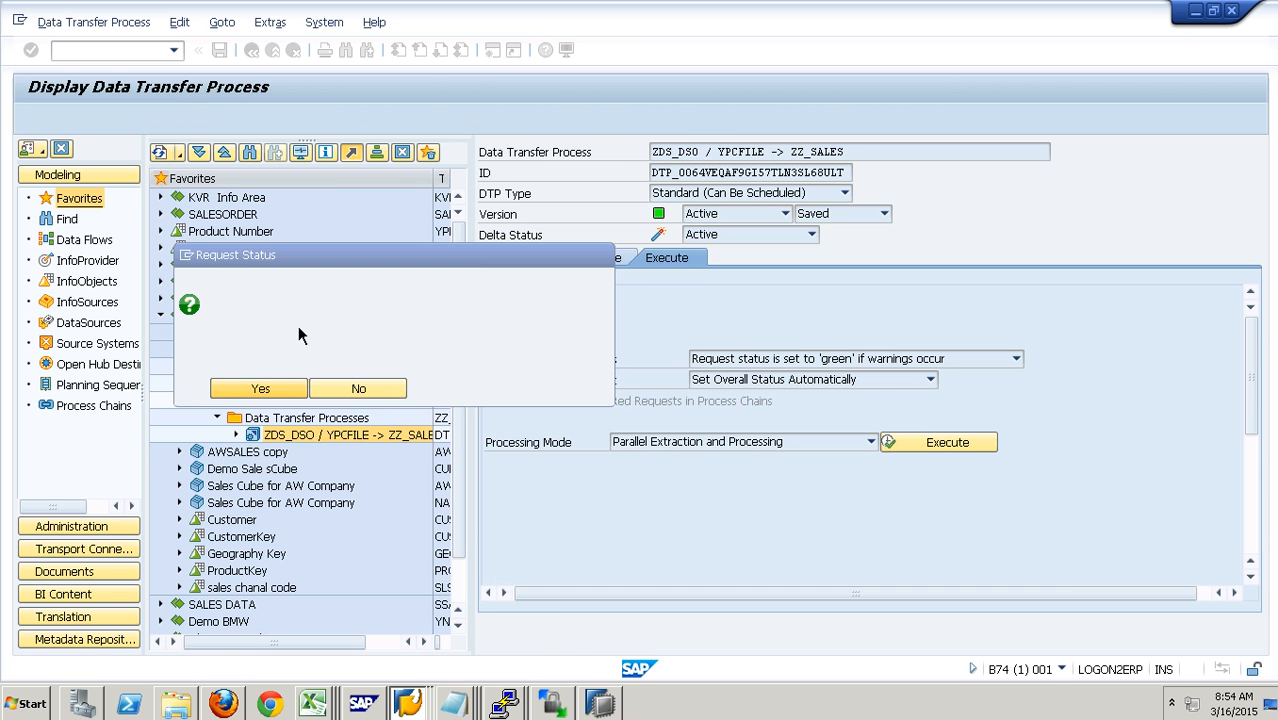
pyautogui.click(262, 389)
pyautogui.click(244, 129)
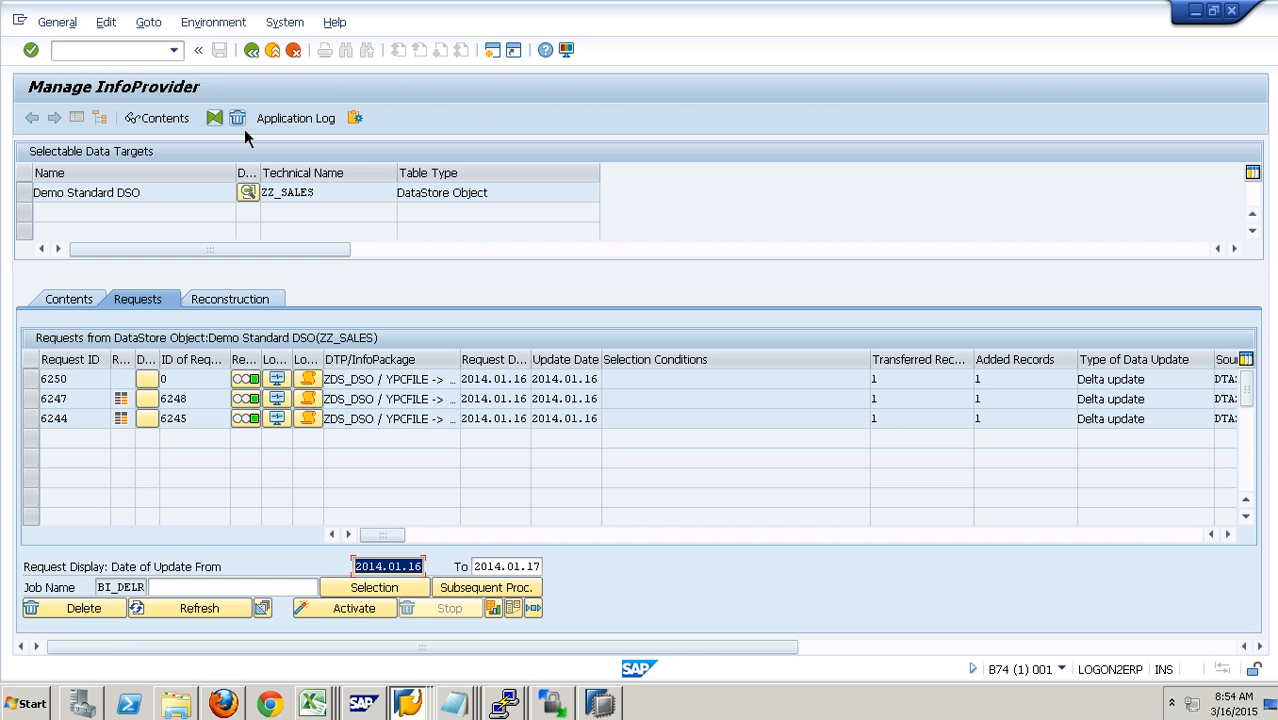
# - Examine the newest ZZ_SALES request, comparing its request ID, DTP request number and generated PSA request number field
pyautogui.click(88, 379)
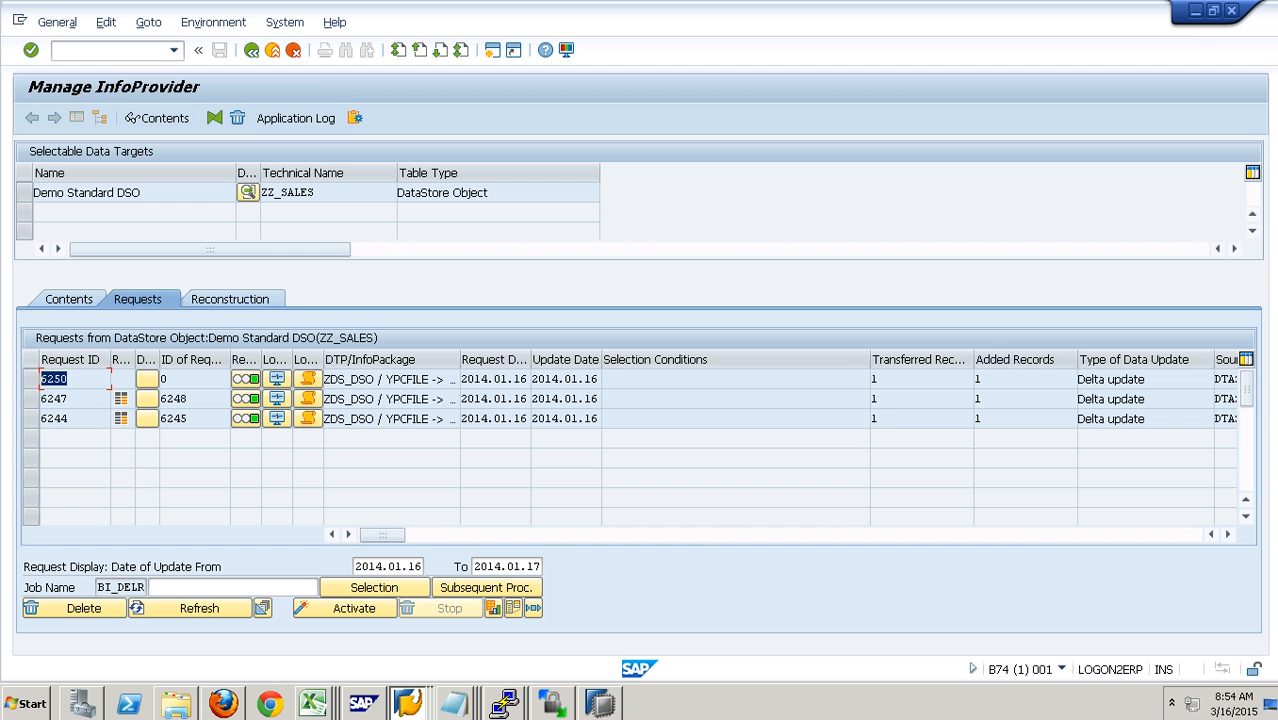
pyautogui.click(1229, 536)
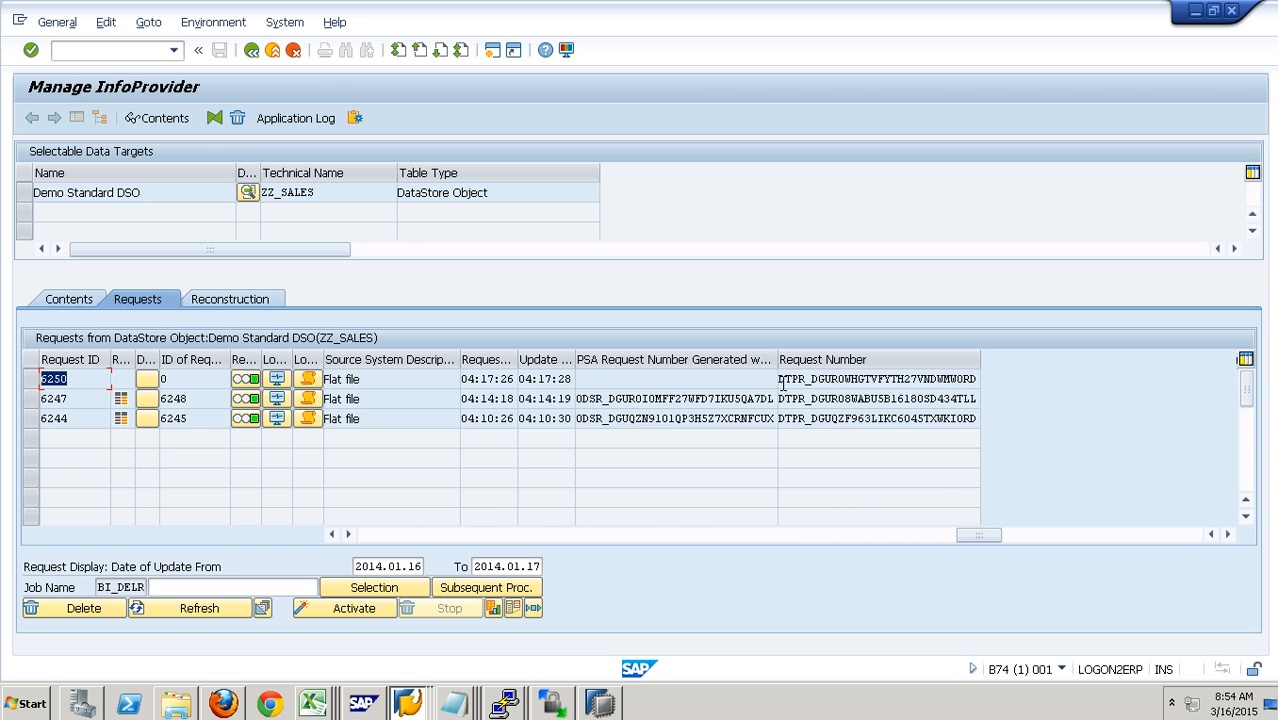
pyautogui.moveTo(791, 387); pyautogui.dragTo(1000, 388)
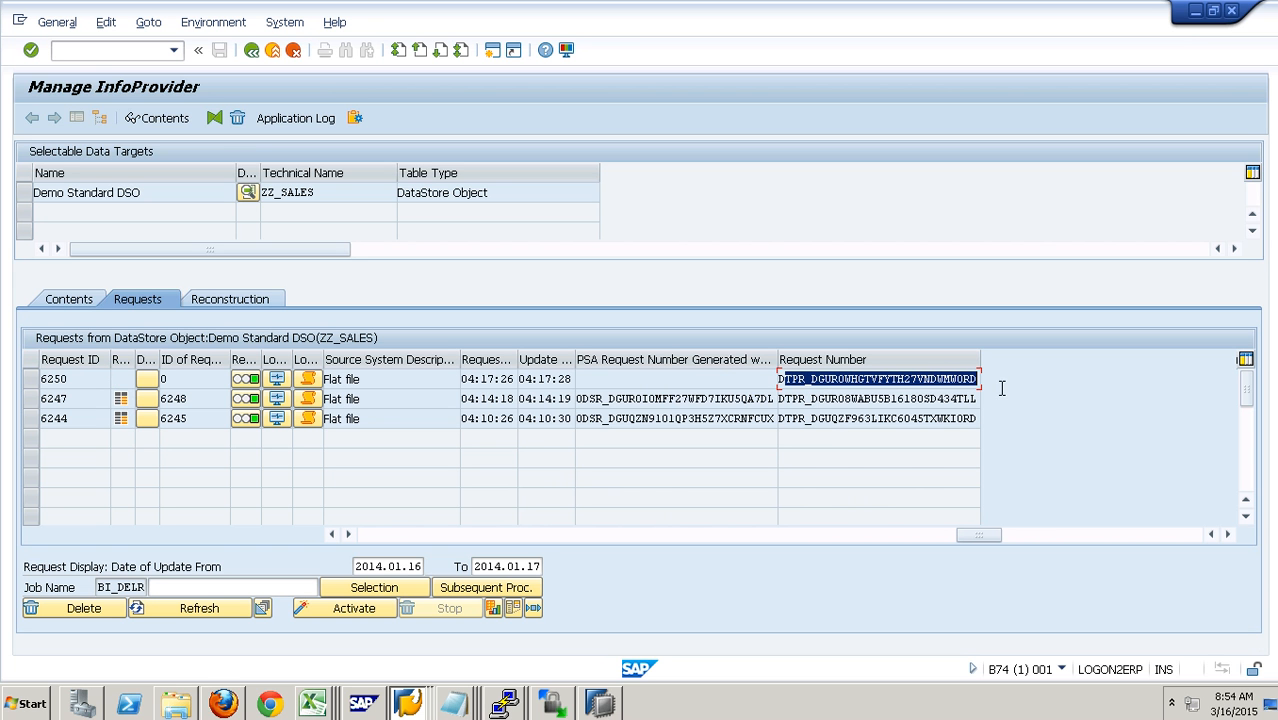
pyautogui.moveTo(82, 386); pyautogui.dragTo(18, 401)
pyautogui.click(645, 381)
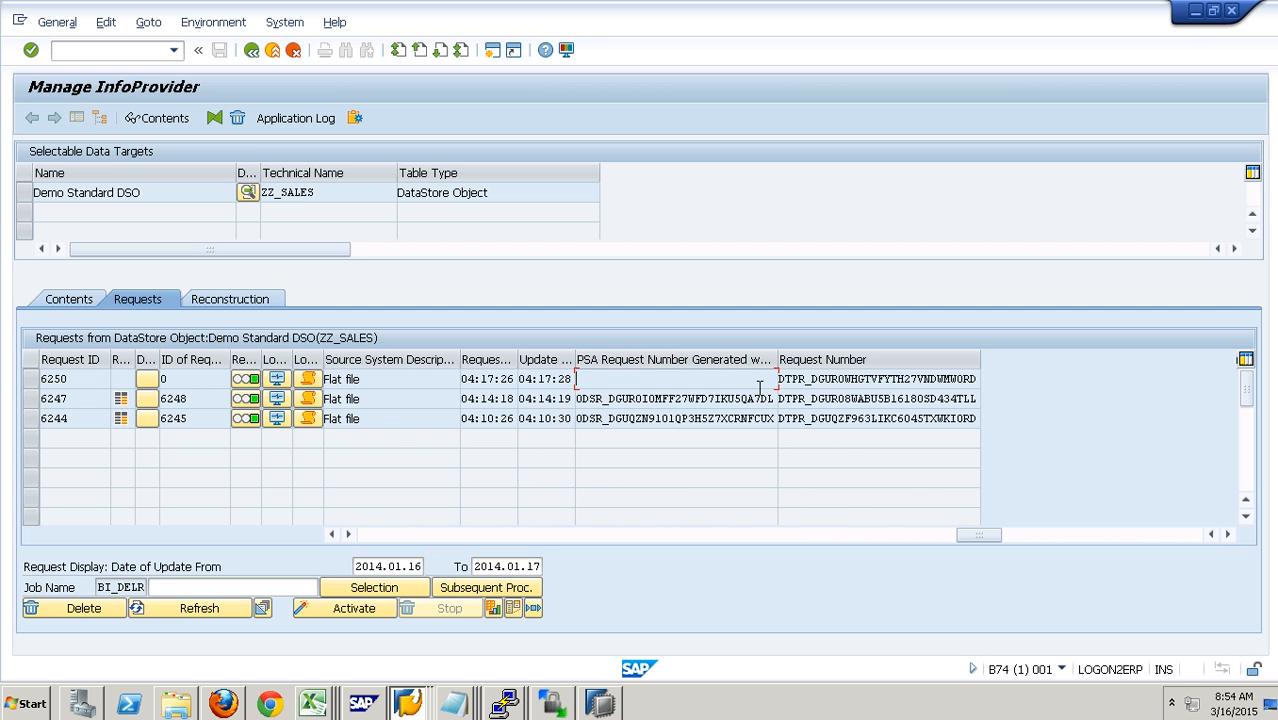
# - Display the new data table of ZZ_SALES, check the calendar month and amount of its record, and return to the DataStore object's management
pyautogui.click(84, 309)
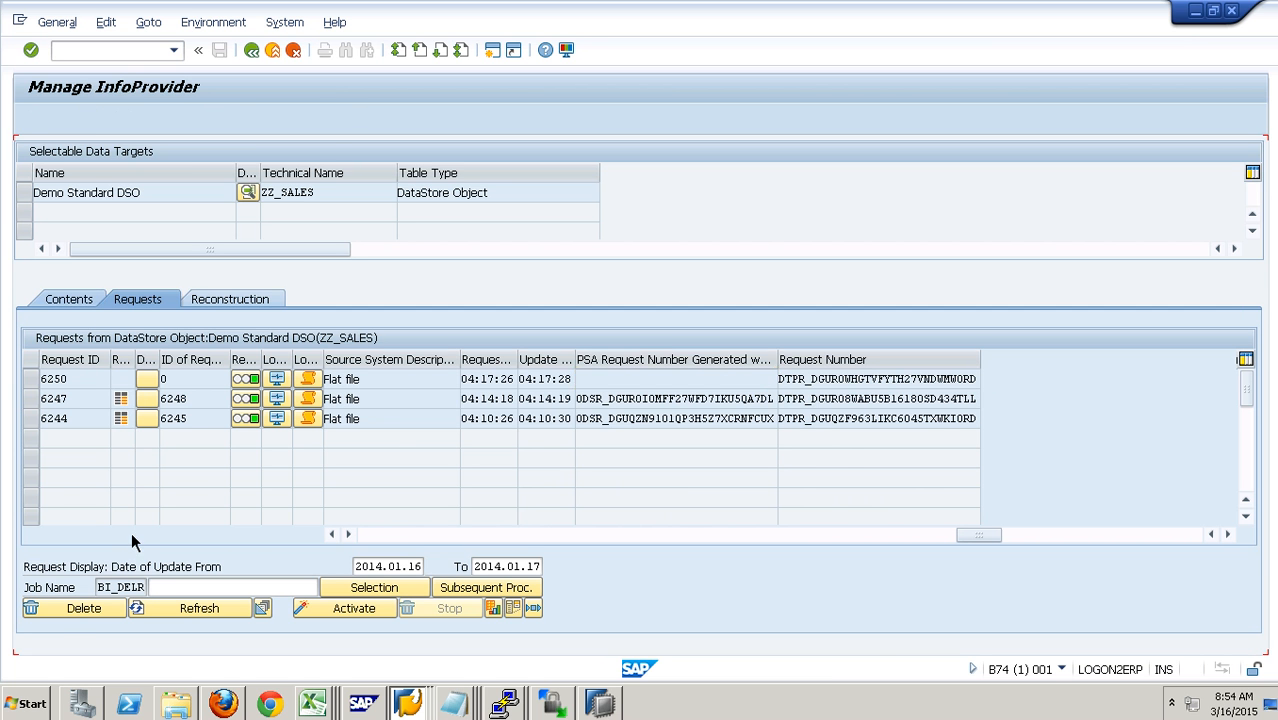
pyautogui.click(205, 562)
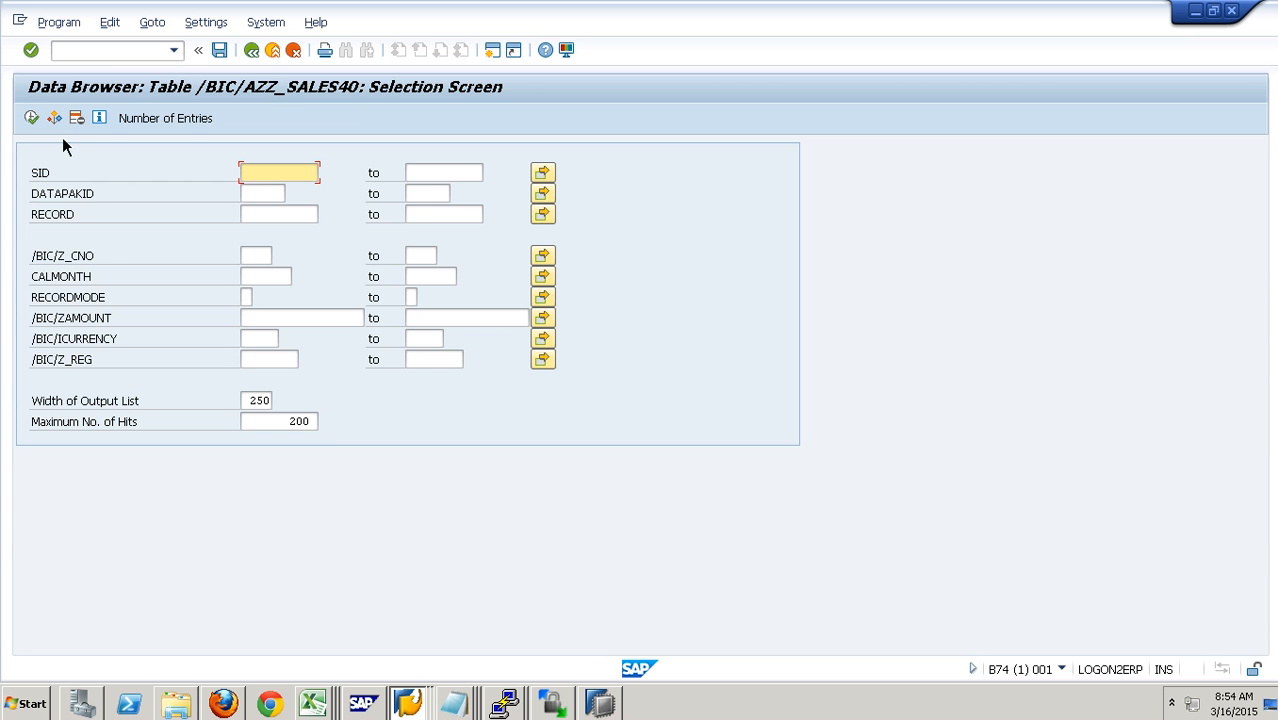
pyautogui.click(44, 119)
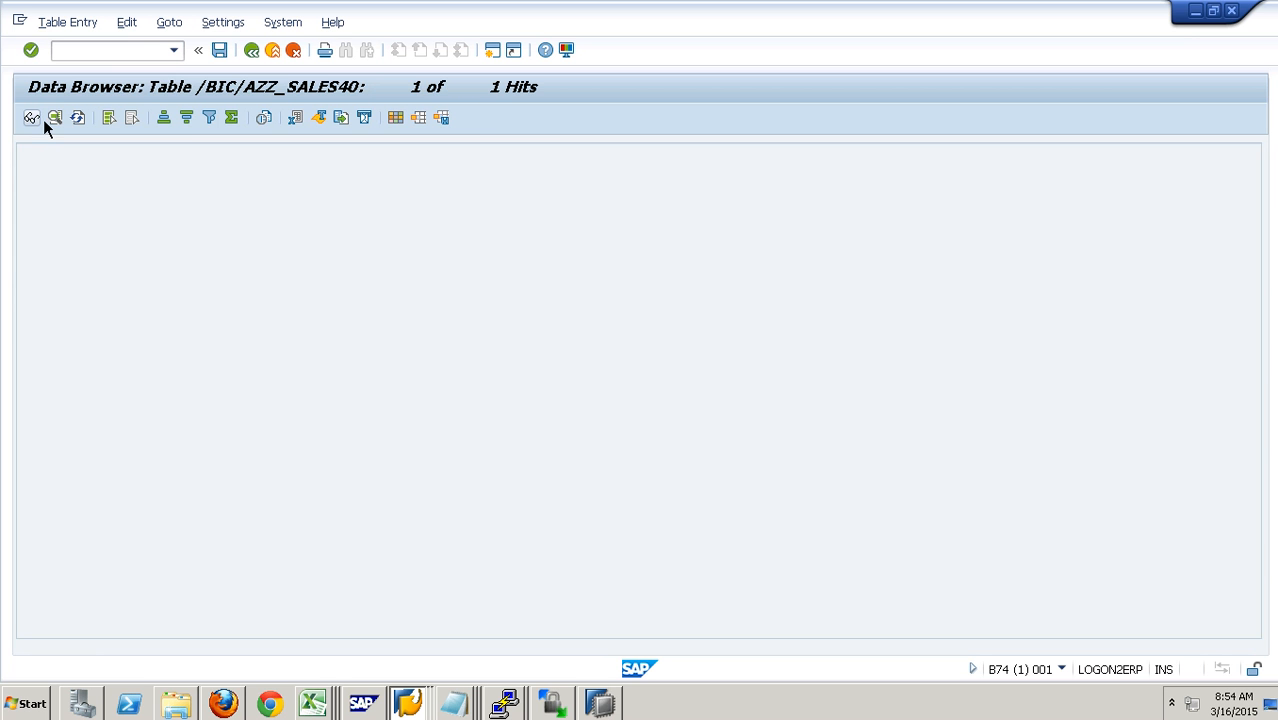
pyautogui.click(298, 170)
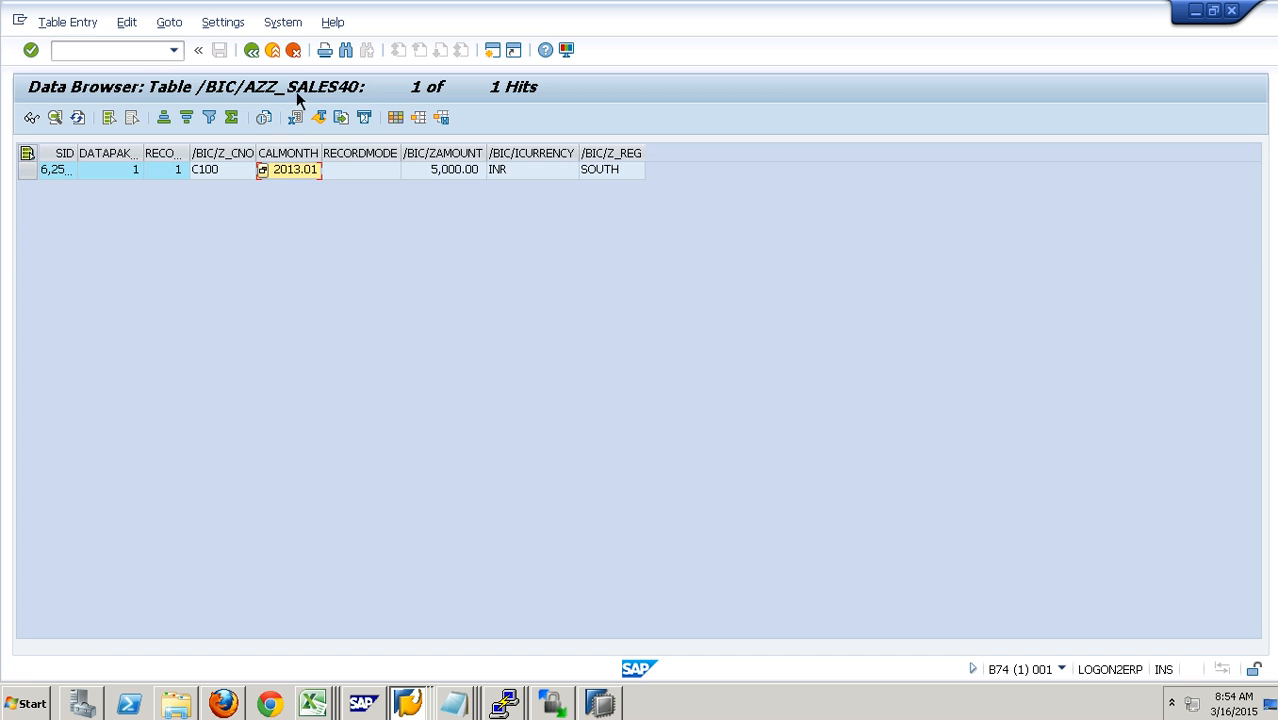
pyautogui.click(273, 51)
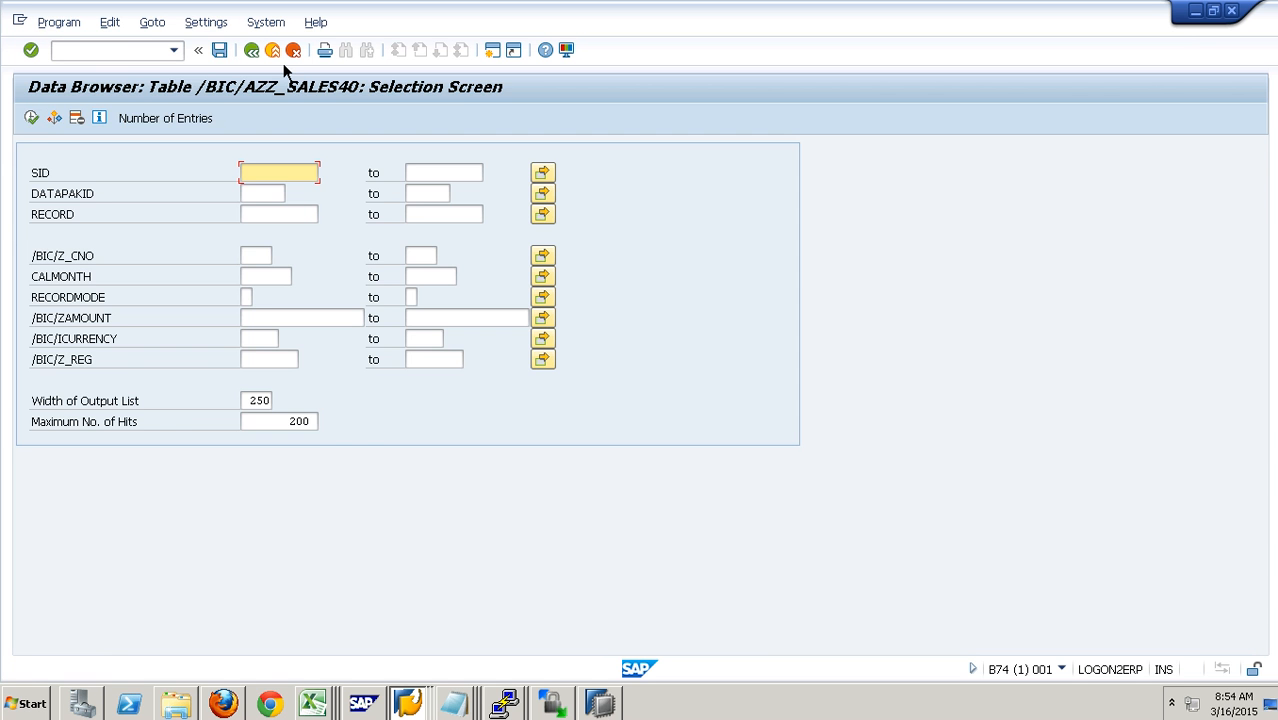
pyautogui.click(273, 51)
# - Display the active data table of ZZ_SALES, check the amounts per calendar month, and return to the management view
pyautogui.click(334, 575)
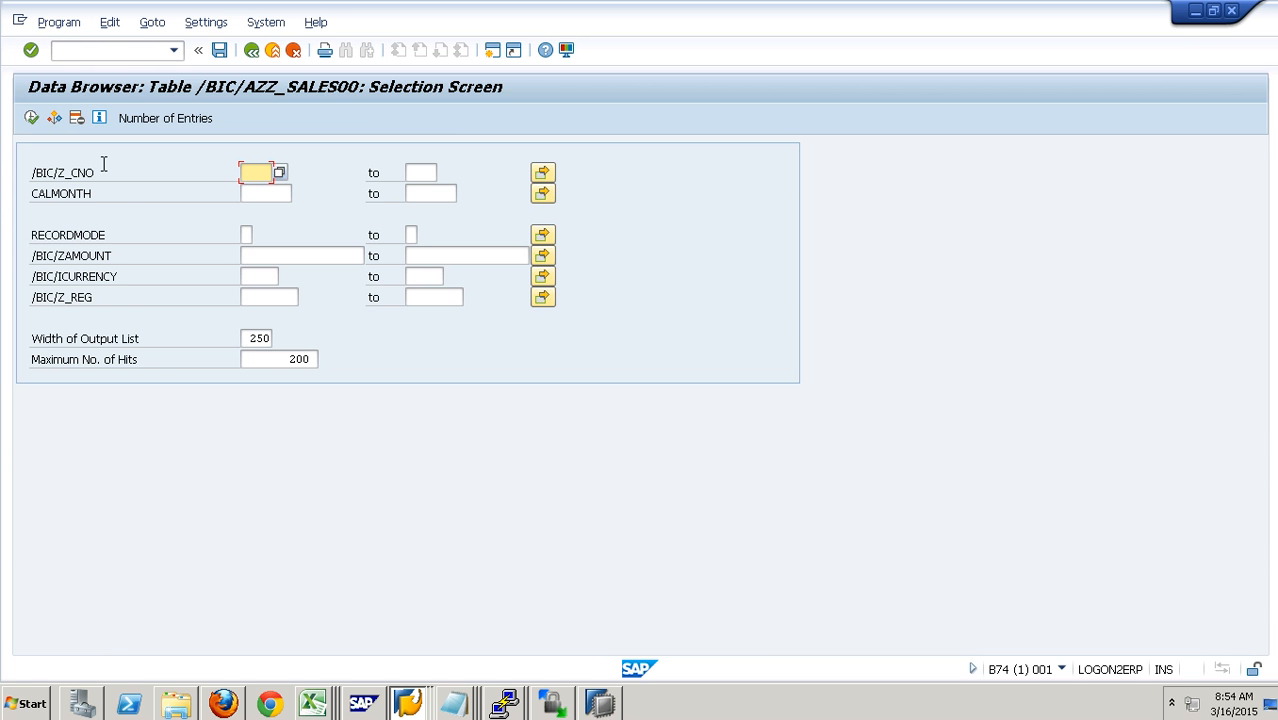
pyautogui.click(32, 118)
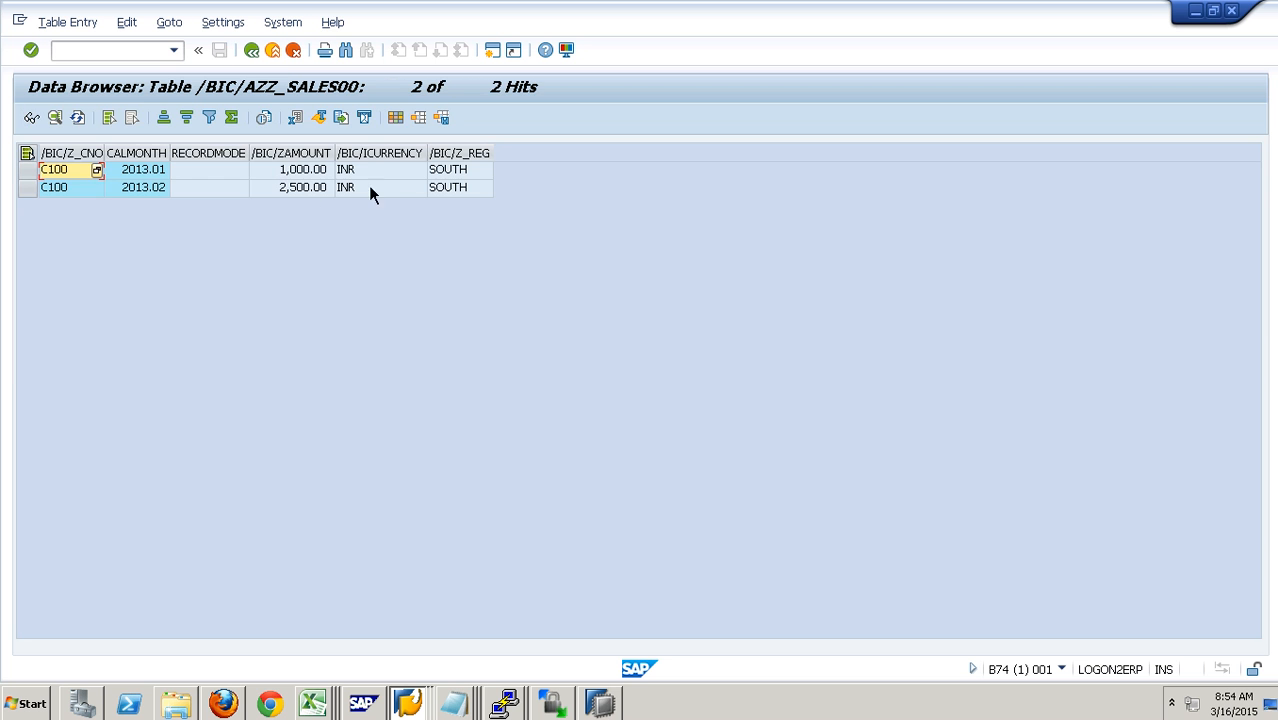
pyautogui.click(306, 180)
pyautogui.click(273, 49)
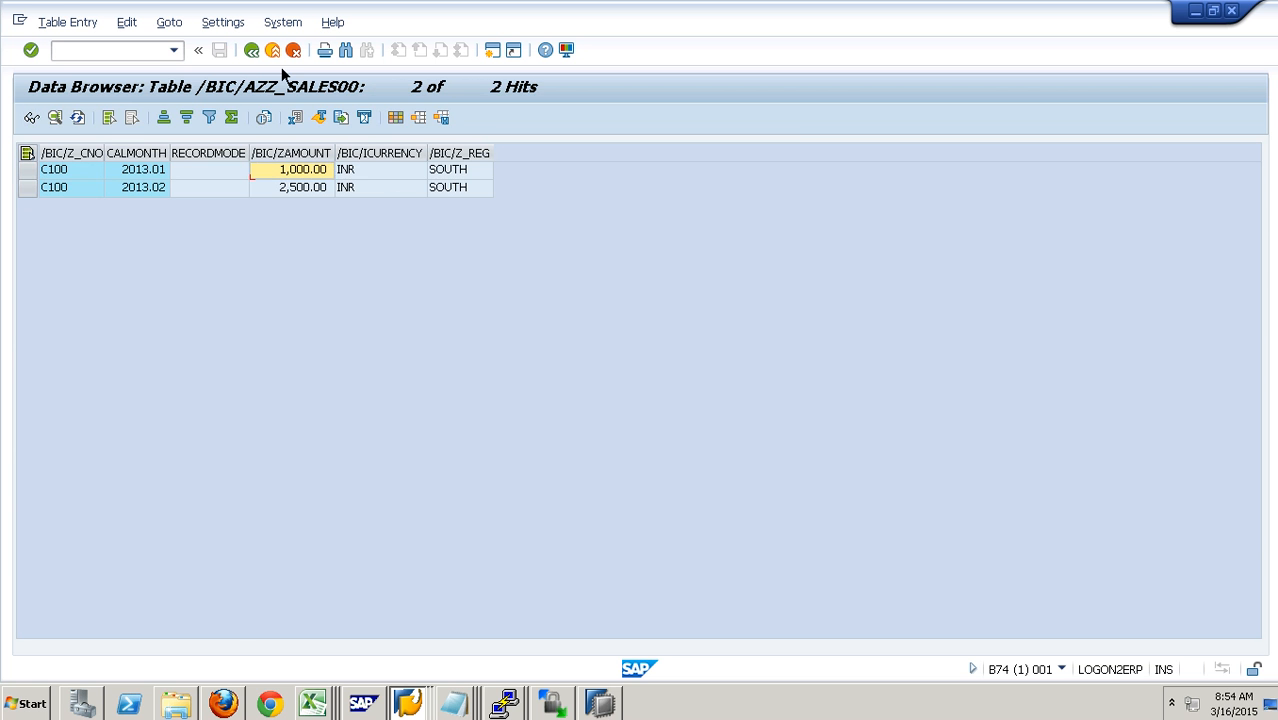
pyautogui.click(276, 52)
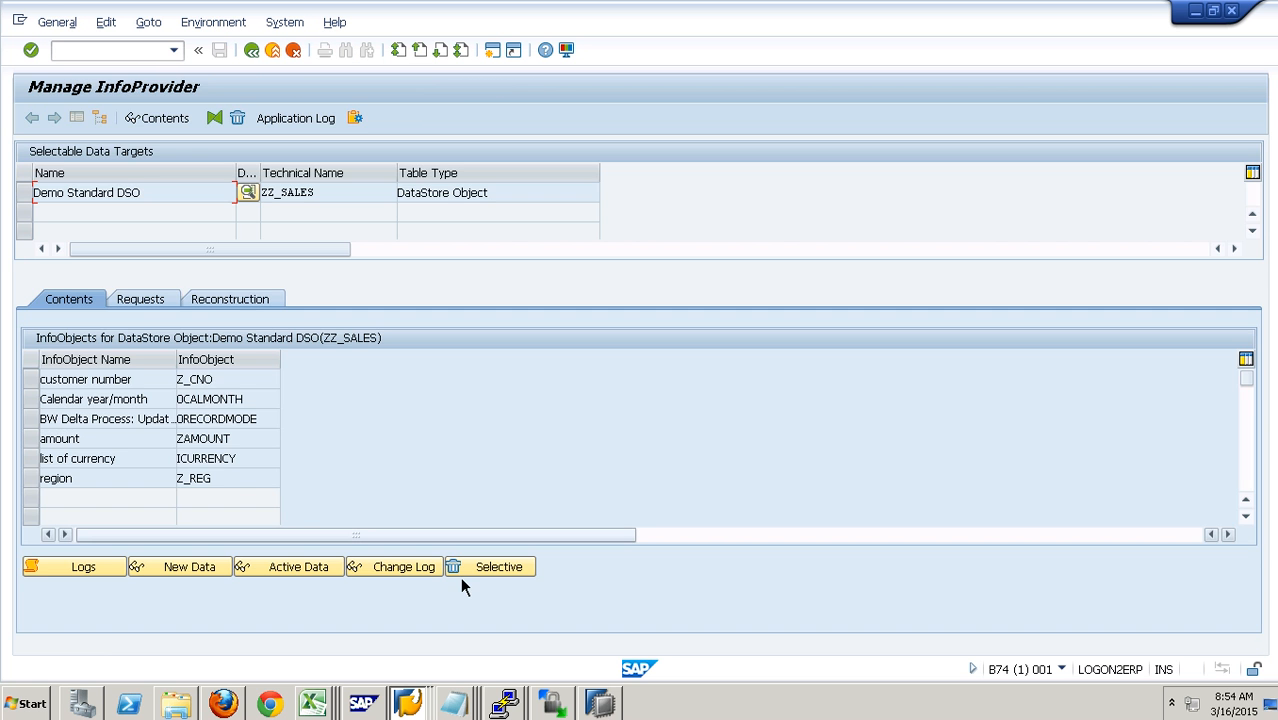
# - Display the change log entries of ZZ_SALES before activating the newest request, and return to the management view
pyautogui.click(424, 575)
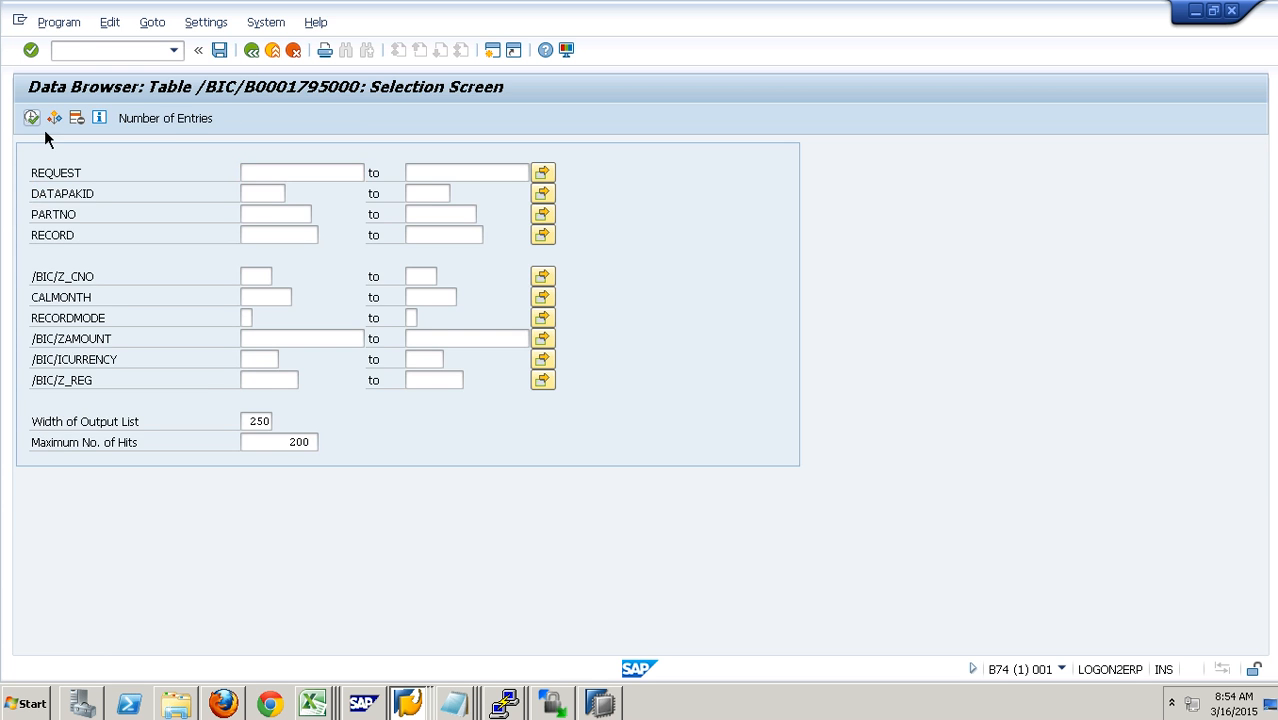
pyautogui.click(33, 119)
pyautogui.click(291, 62)
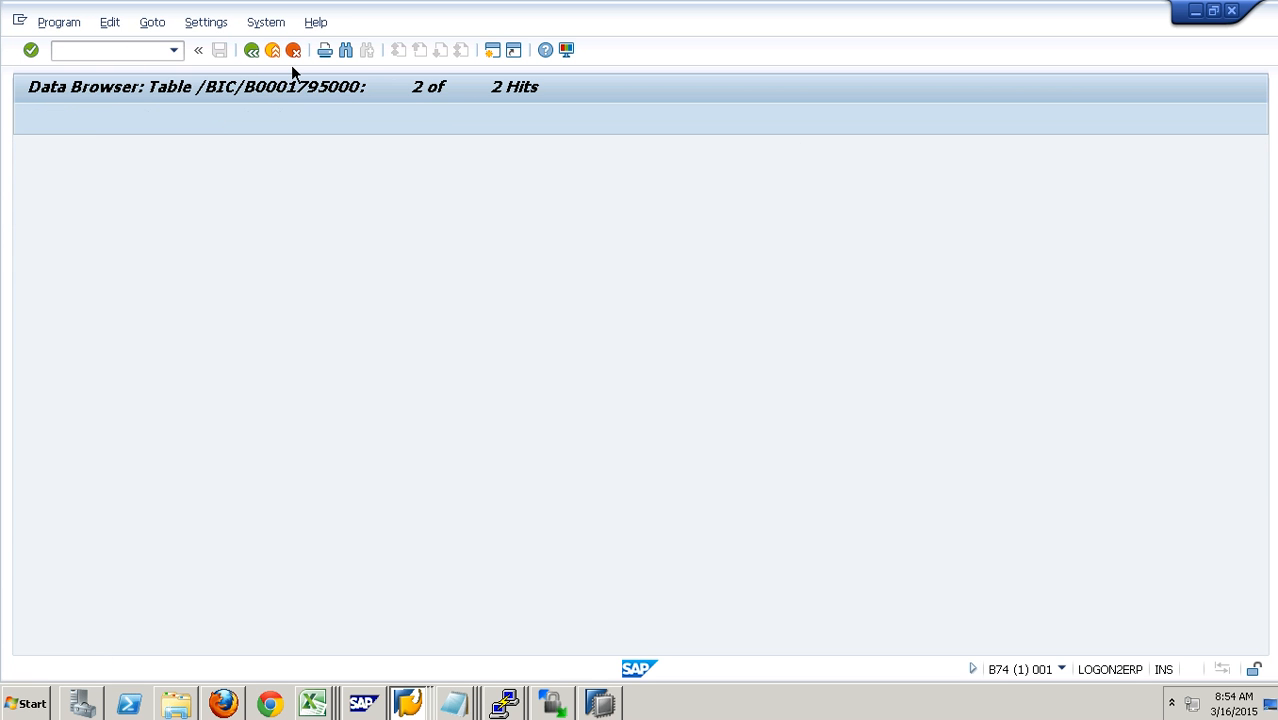
pyautogui.click(291, 62)
# - Activate request 6250 in ZZ_SALES, refresh the activation status, close the activation dialog, and refresh the request list
pyautogui.click(145, 300)
pyautogui.click(44, 380)
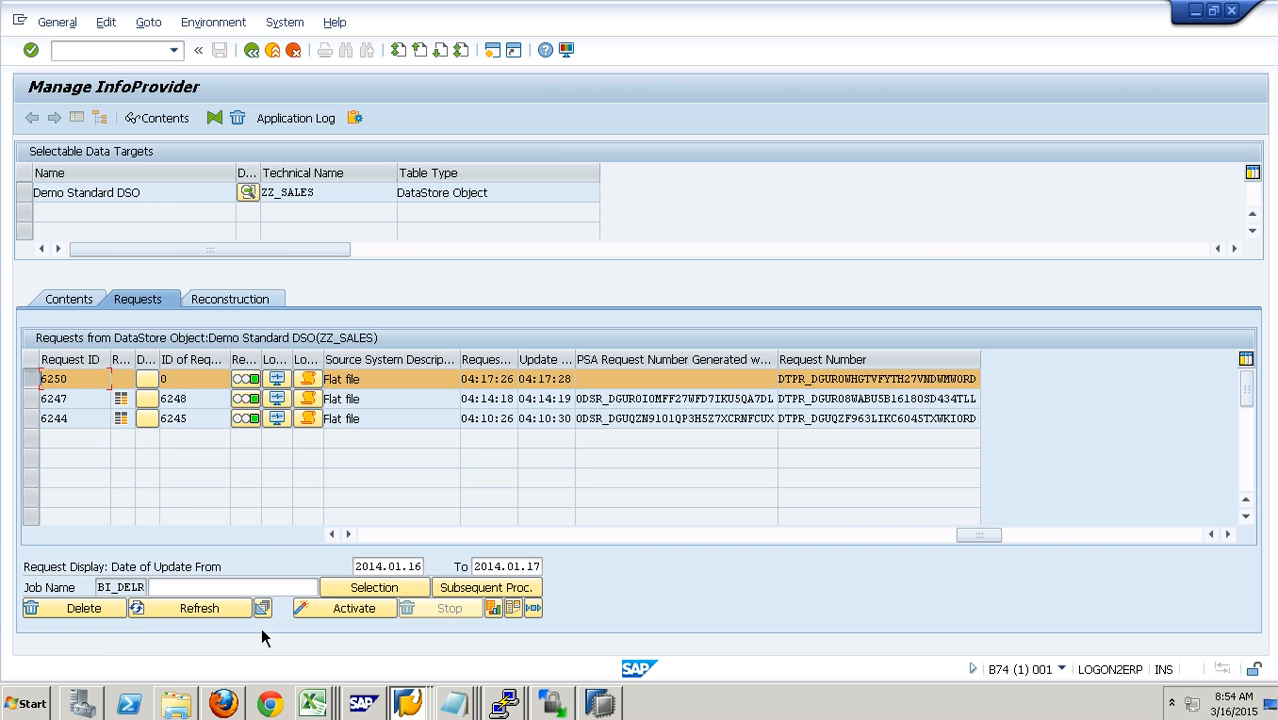
pyautogui.click(321, 609)
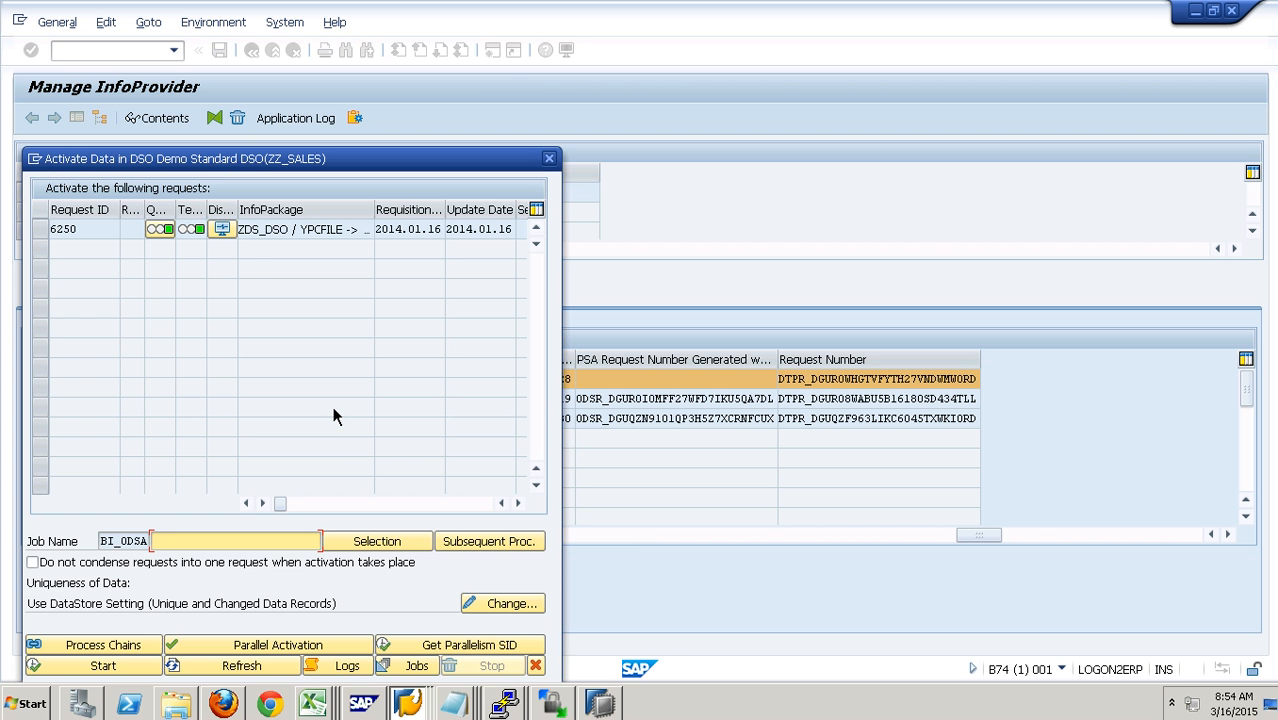
pyautogui.moveTo(306, 126); pyautogui.dragTo(325, 86)
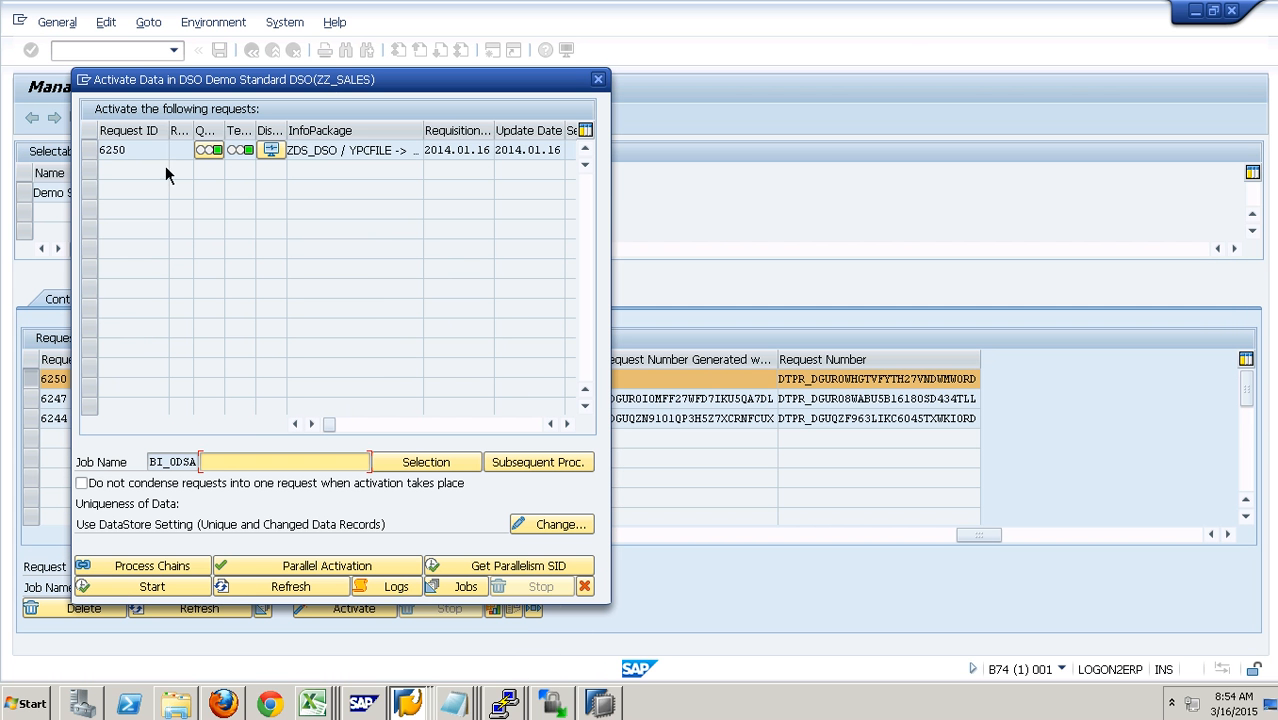
pyautogui.click(100, 158)
pyautogui.click(152, 587)
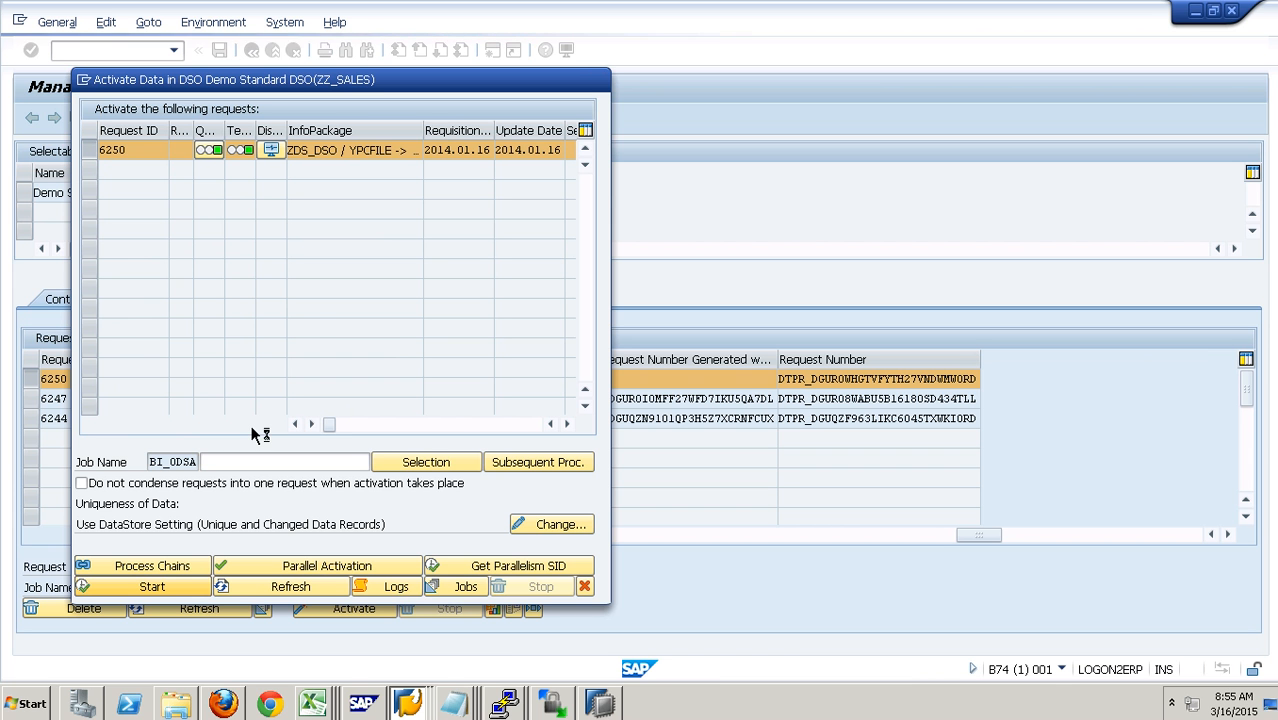
pyautogui.click(291, 590)
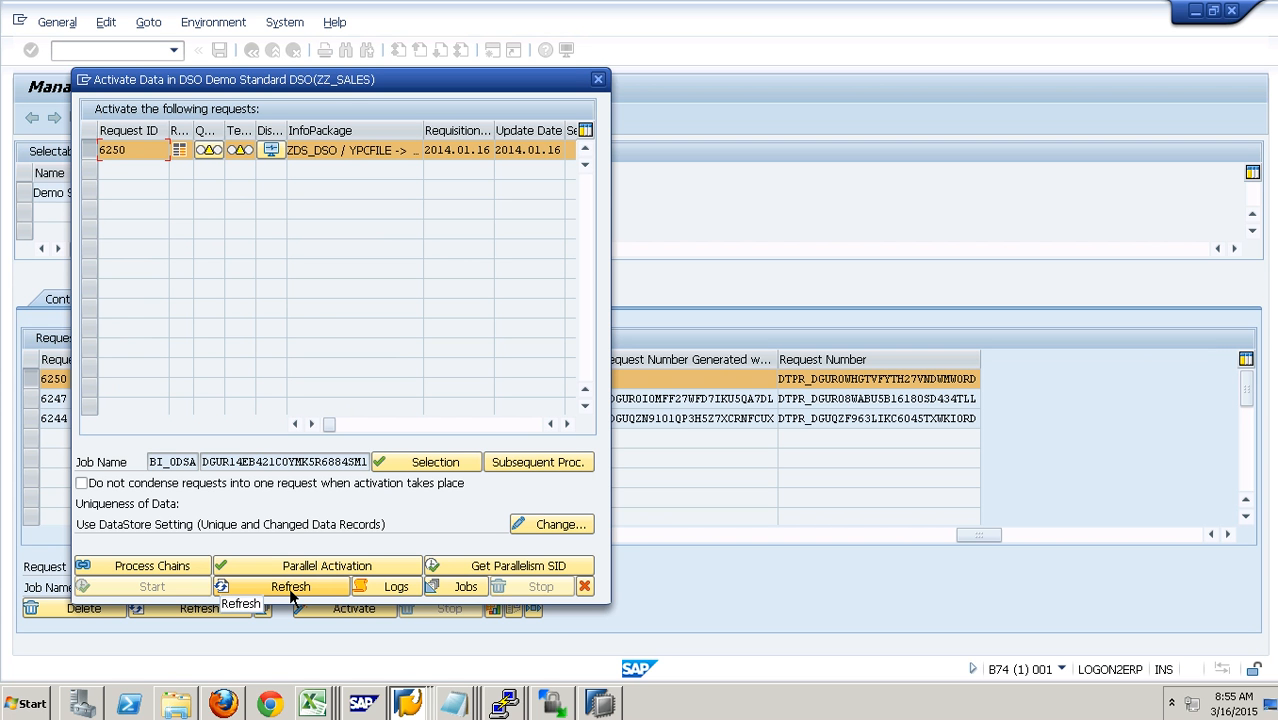
pyautogui.click(312, 597)
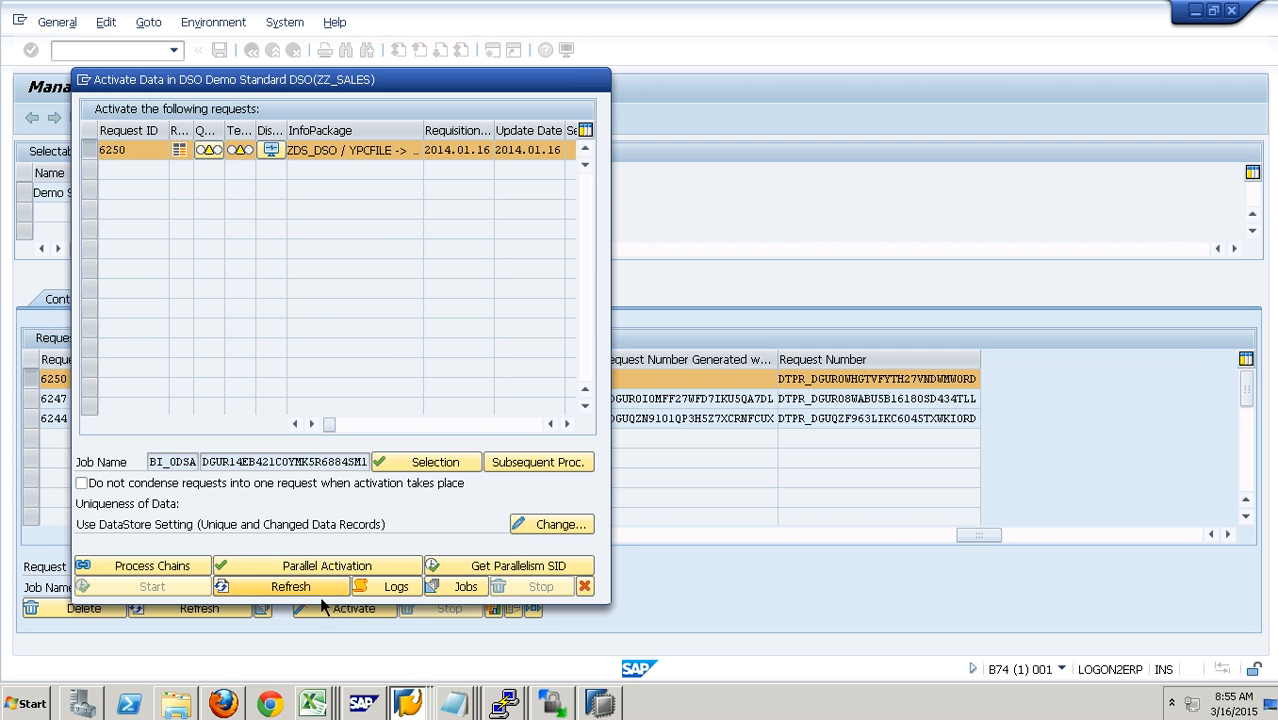
pyautogui.click(584, 587)
pyautogui.click(218, 618)
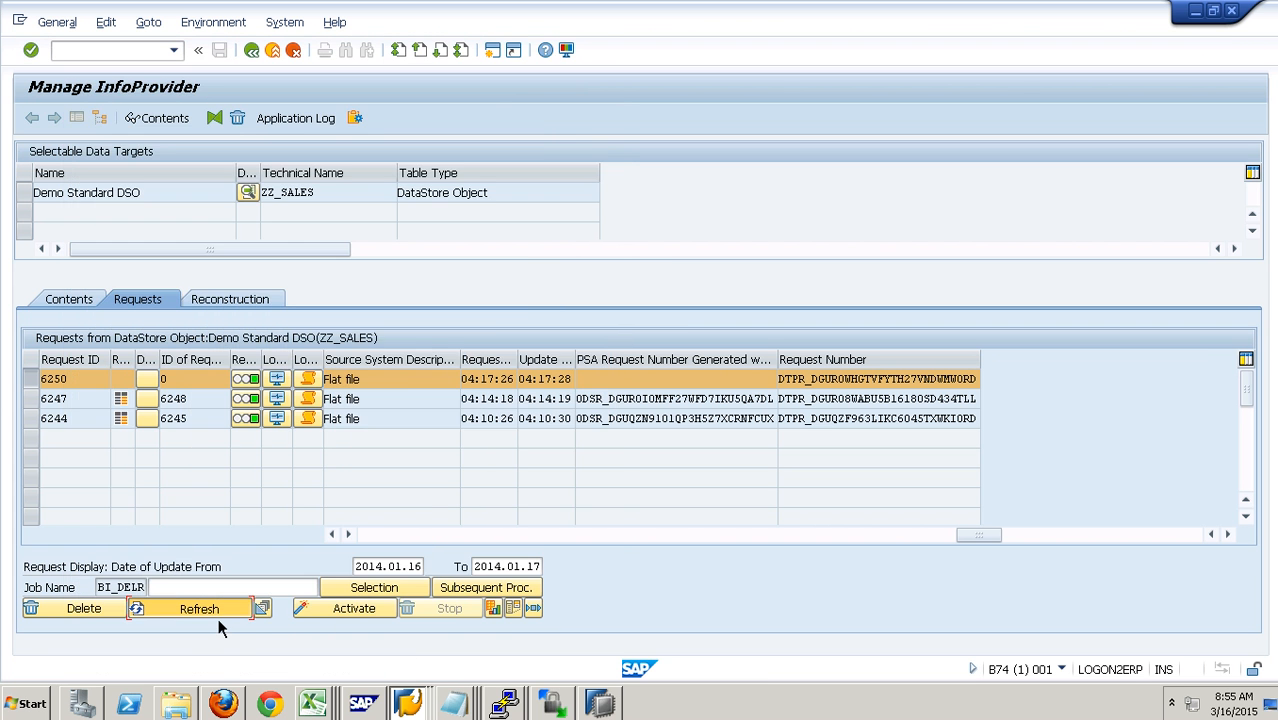
# - Open the new data selection of ZZ_SALES, leave it, and display the active data to check the 2013.01 amount
pyautogui.click(88, 300)
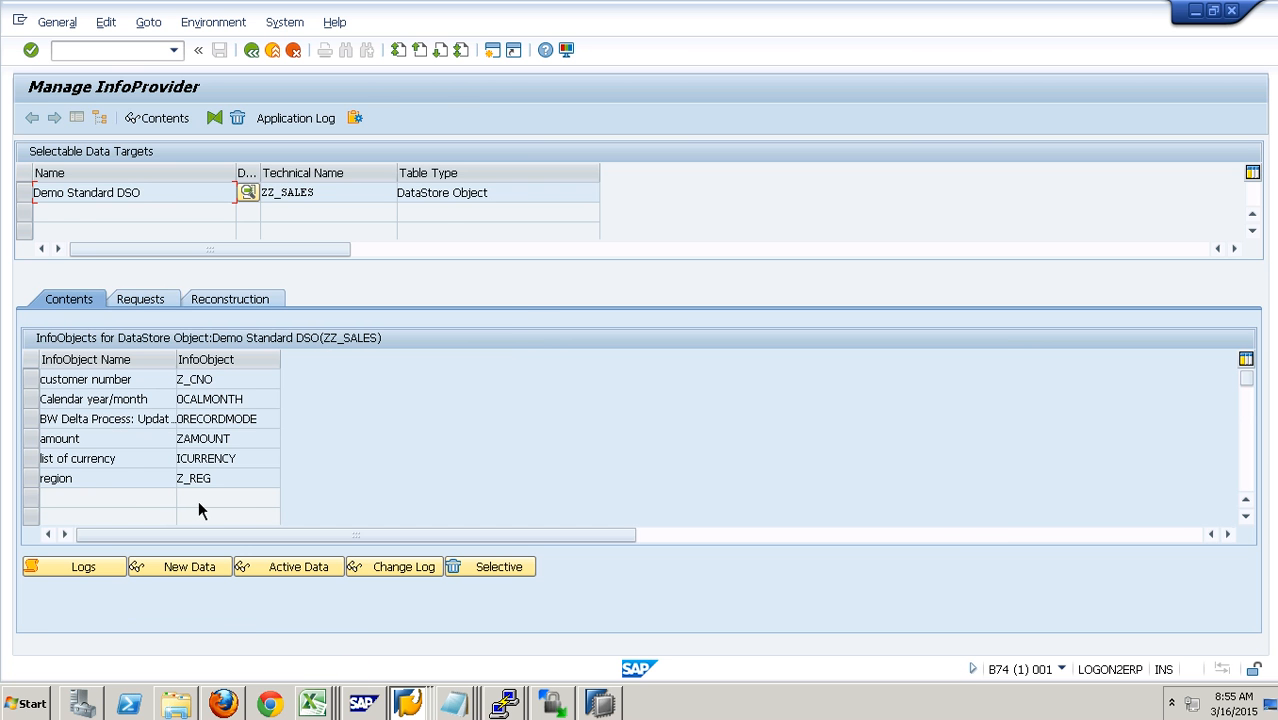
pyautogui.click(208, 570)
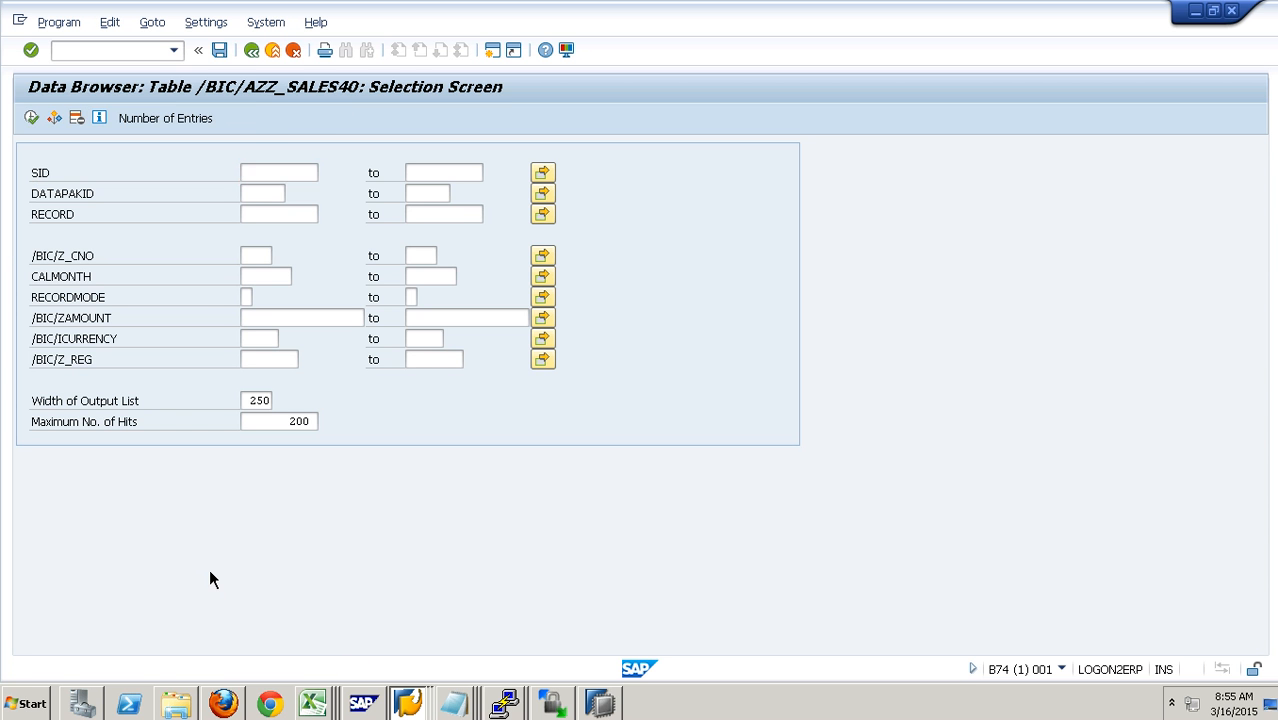
pyautogui.click(253, 52)
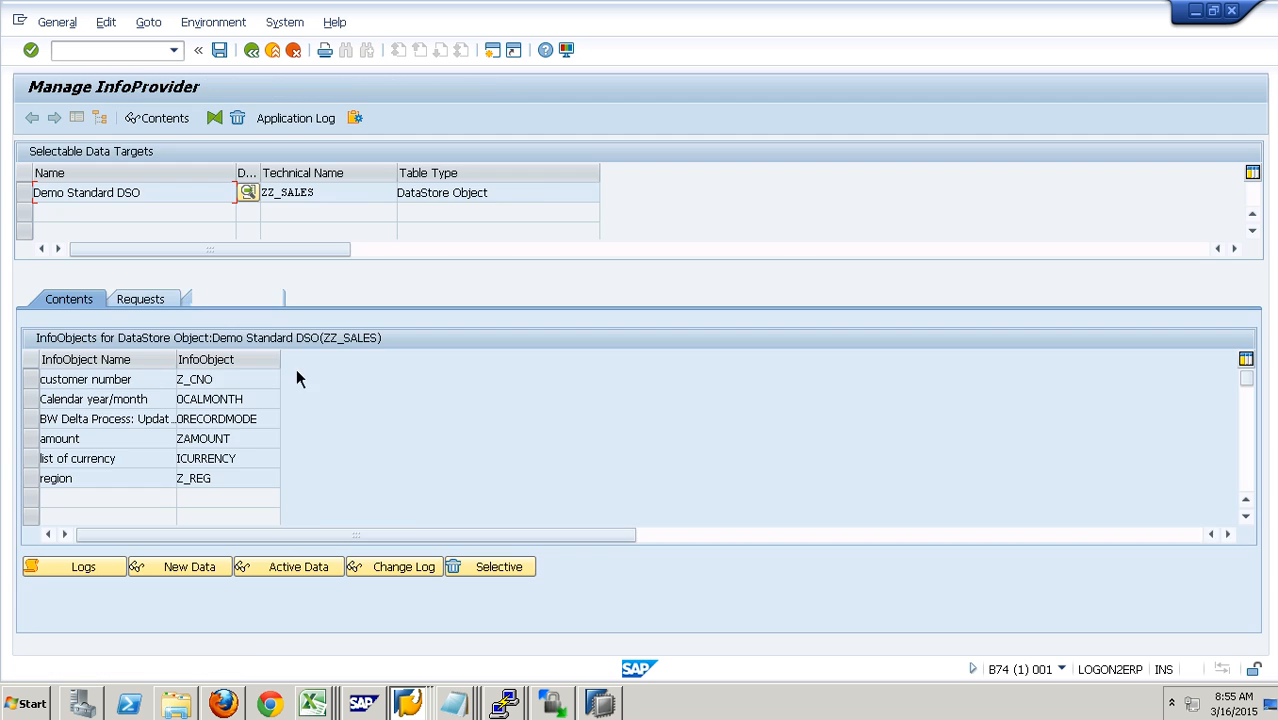
pyautogui.click(328, 571)
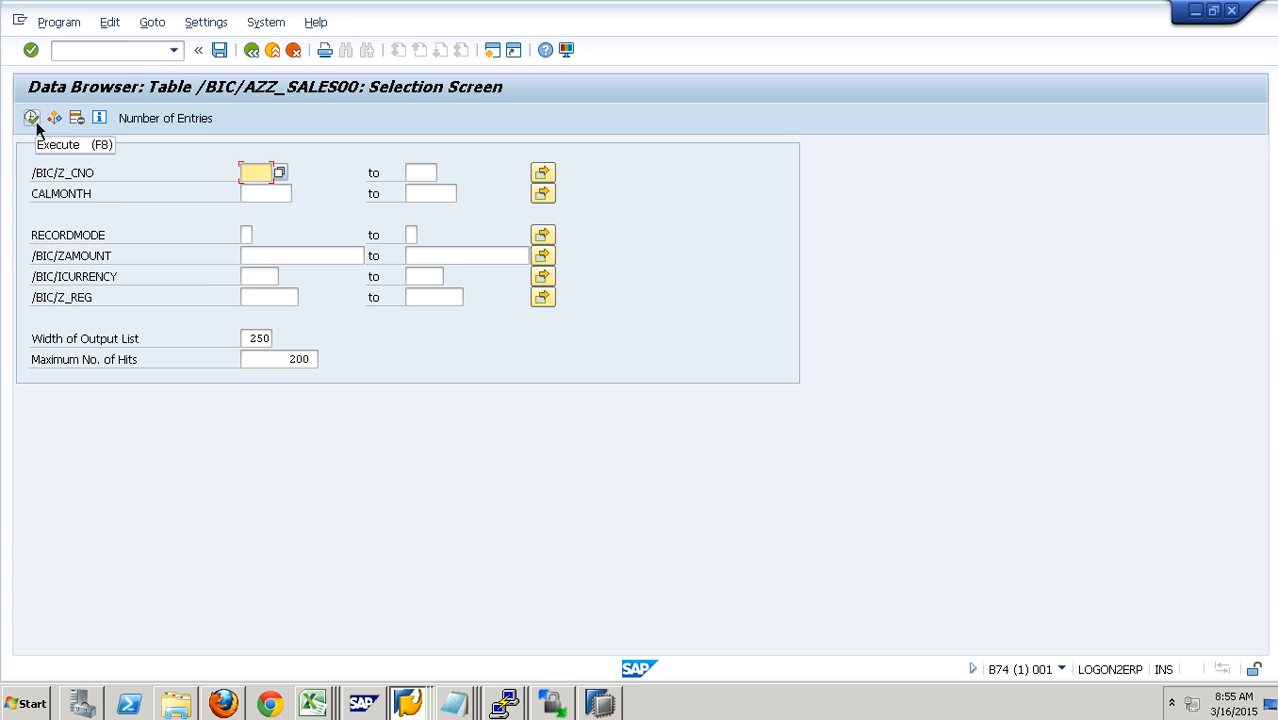
pyautogui.click(35, 124)
pyautogui.click(326, 177)
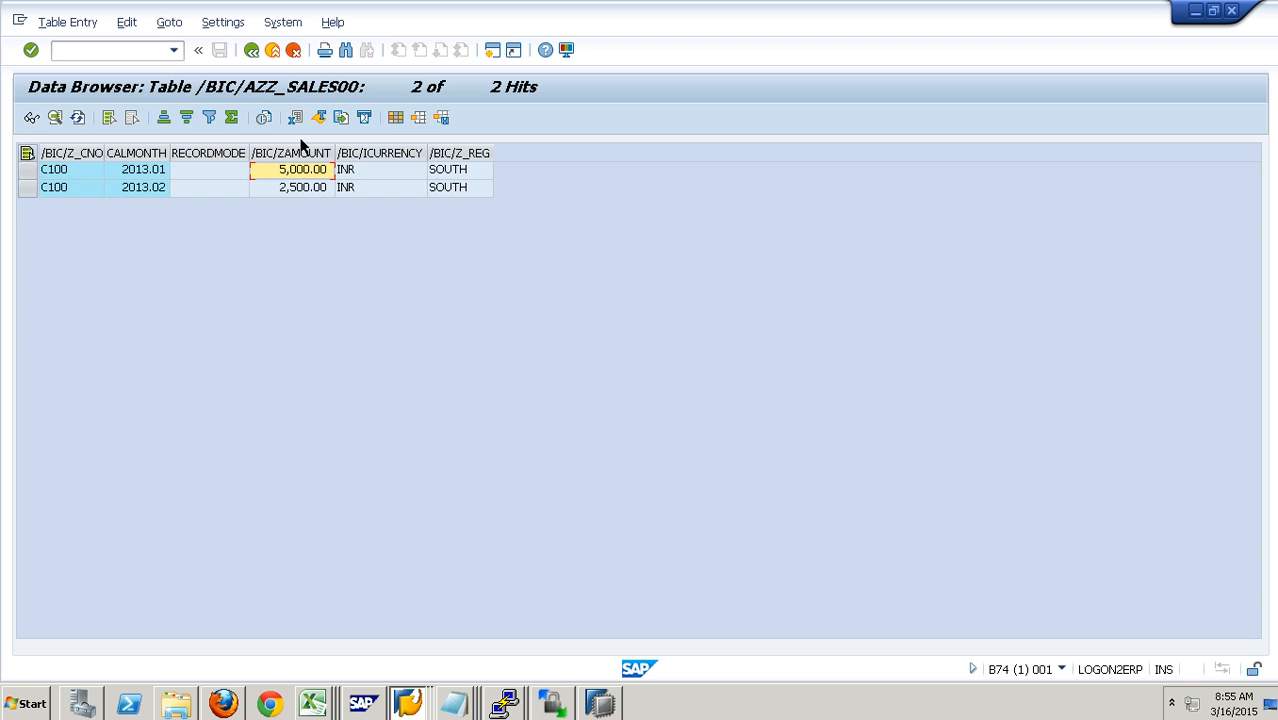
pyautogui.click(284, 52)
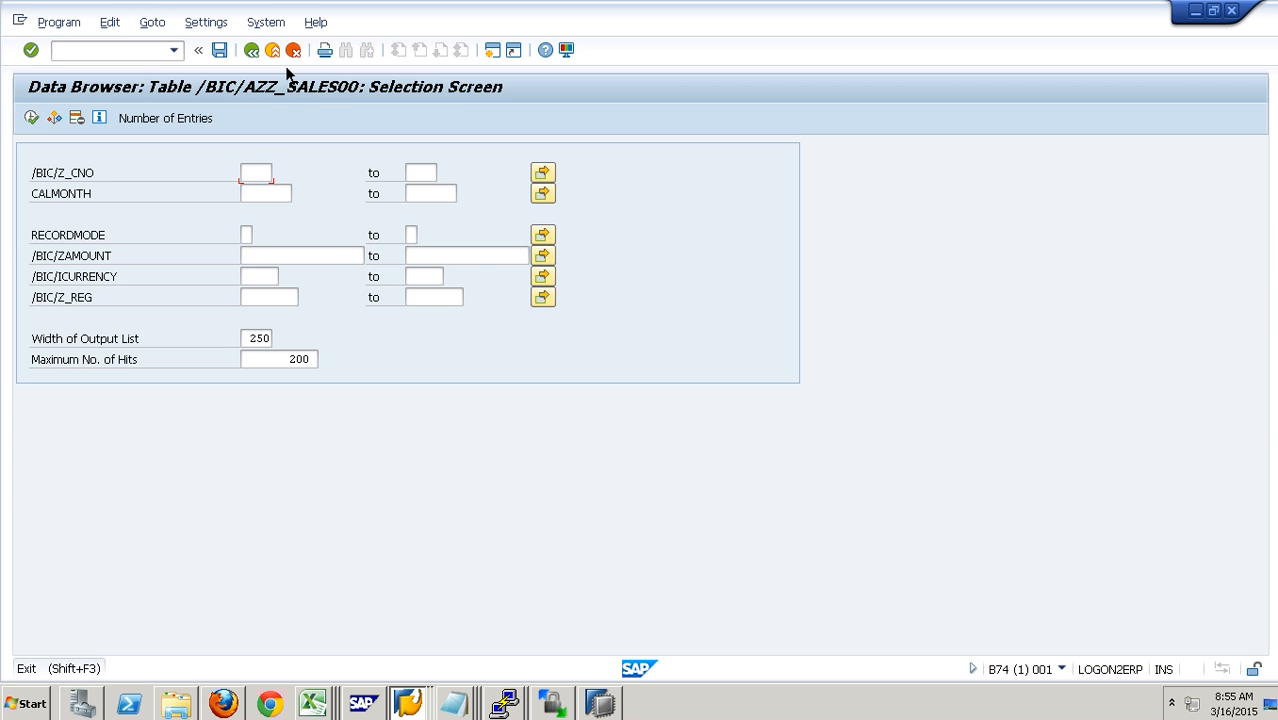
pyautogui.click(284, 52)
# - Leave the change log selection and compare the generated PSA request numbers of the requests in the ZZ_SALES request list
pyautogui.click(419, 577)
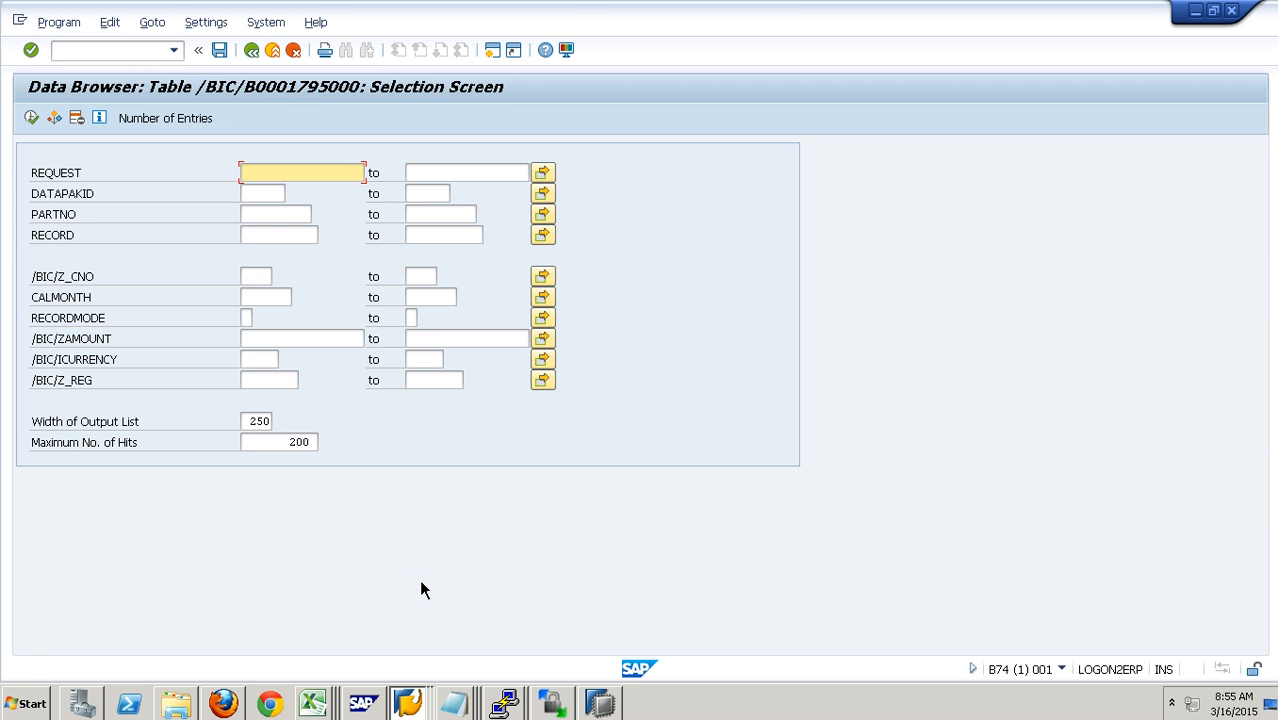
pyautogui.click(273, 50)
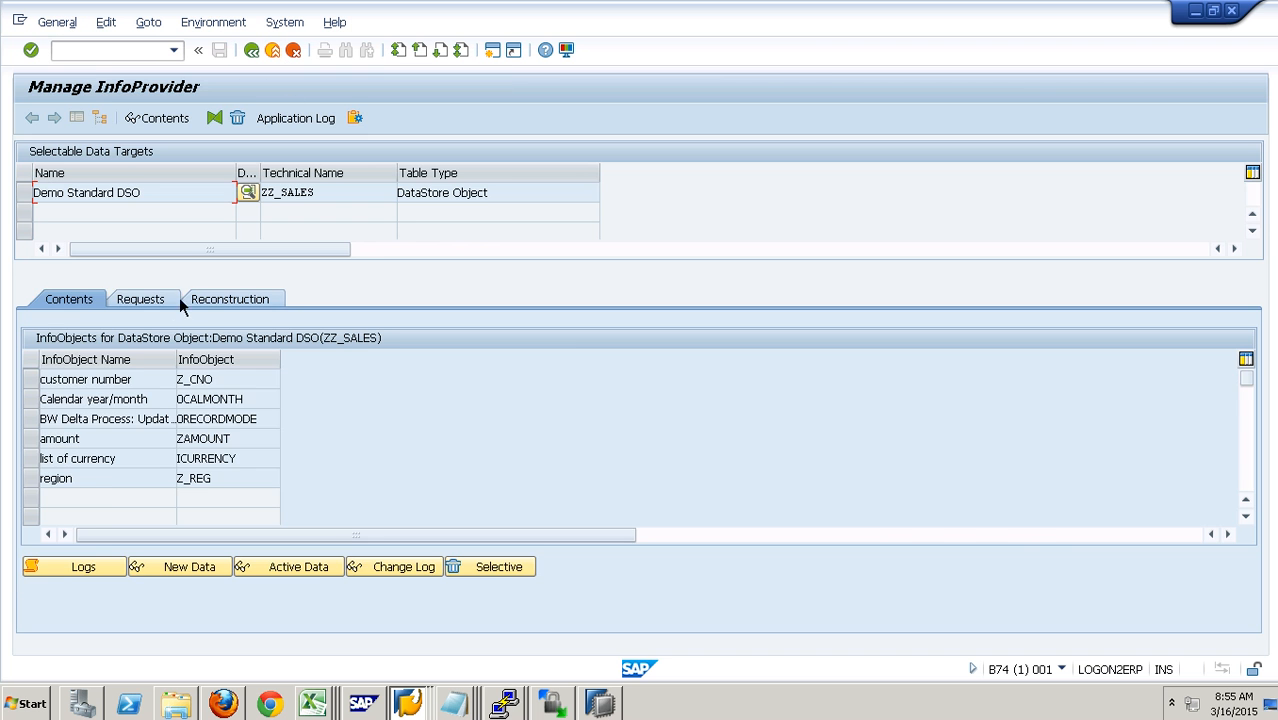
pyautogui.click(142, 299)
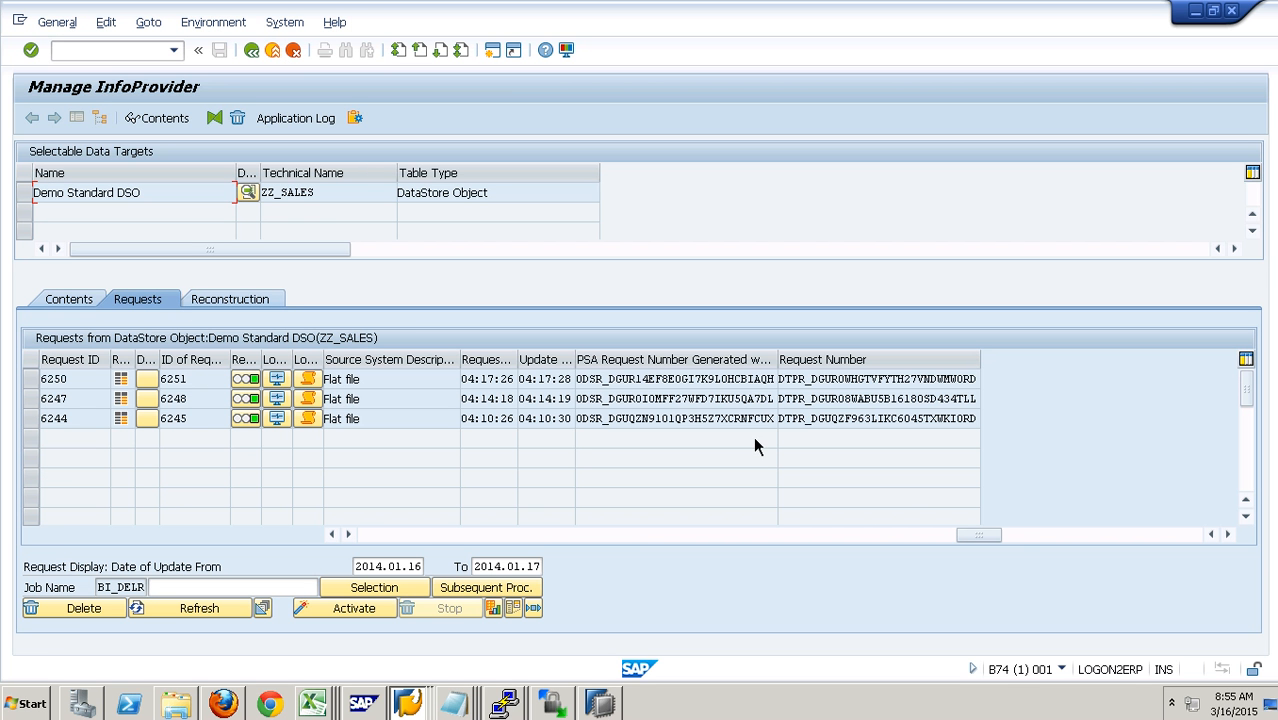
pyautogui.moveTo(741, 420); pyautogui.dragTo(796, 385)
# - Display the ZZ_SALES change log records and compare the request numbers row by row, especially the two rows of the newest request
pyautogui.click(70, 300)
pyautogui.click(431, 574)
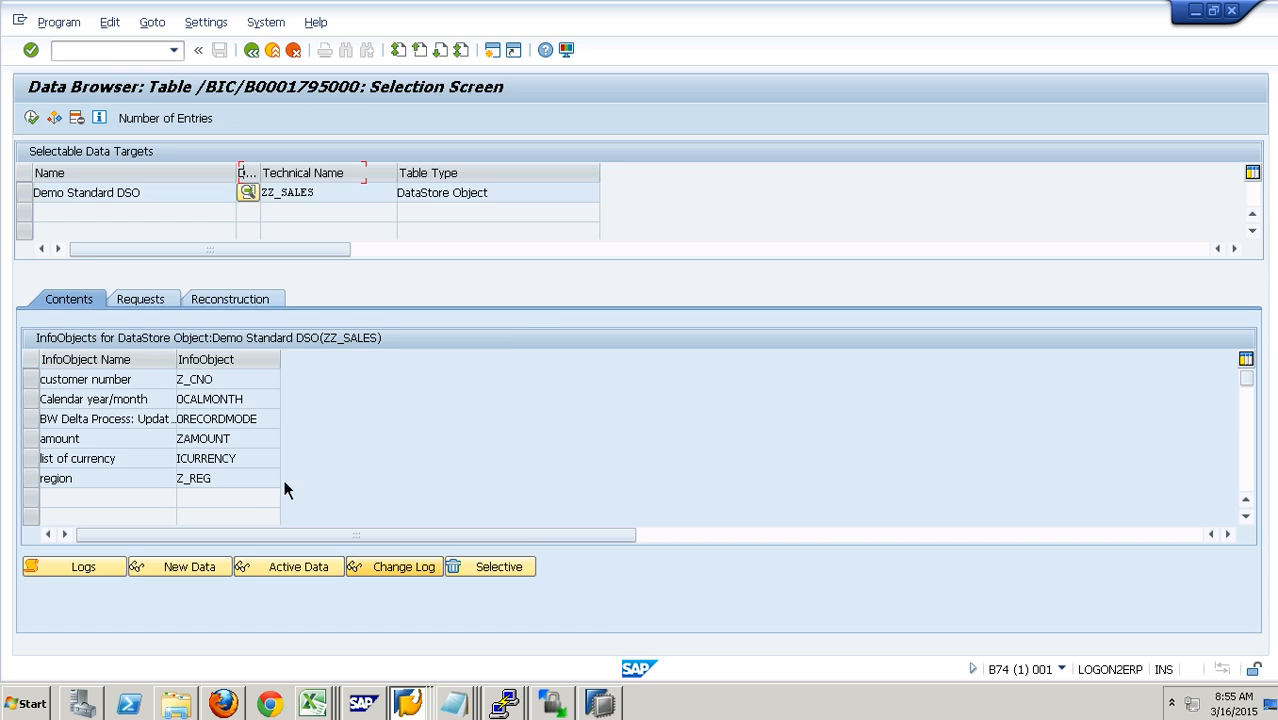
pyautogui.click(38, 126)
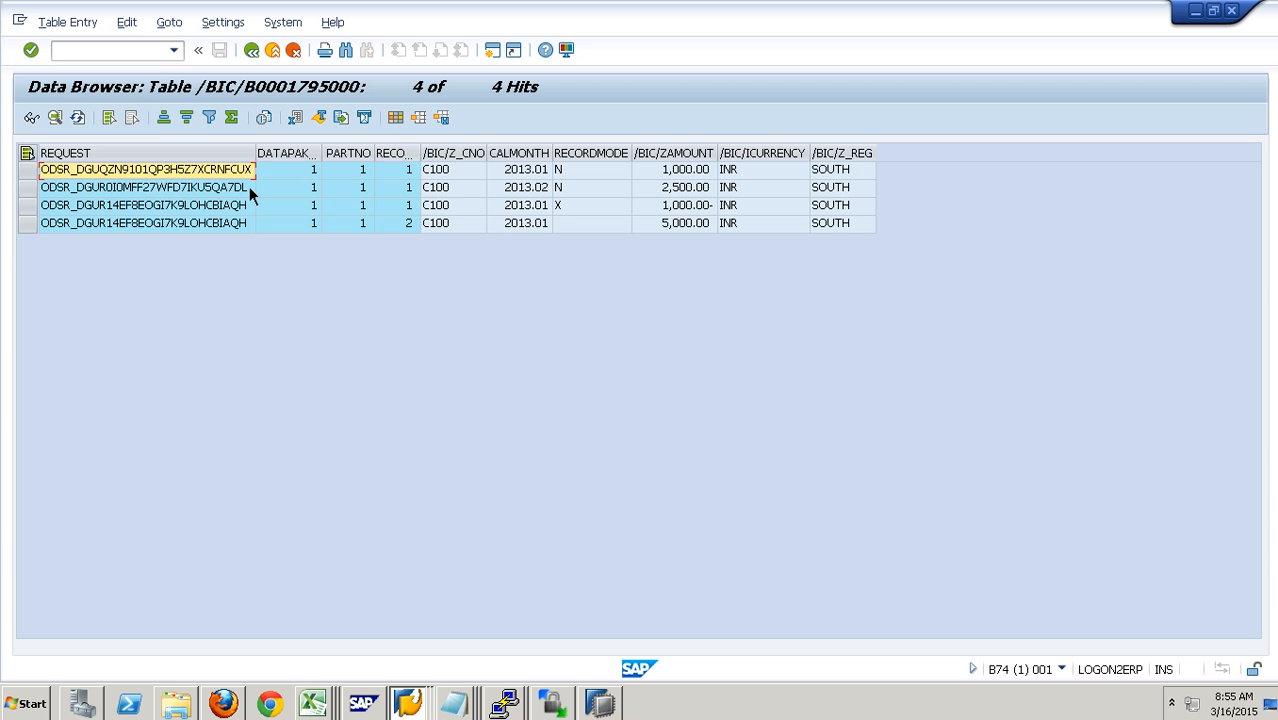
pyautogui.press('Down')
pyautogui.press('Down')
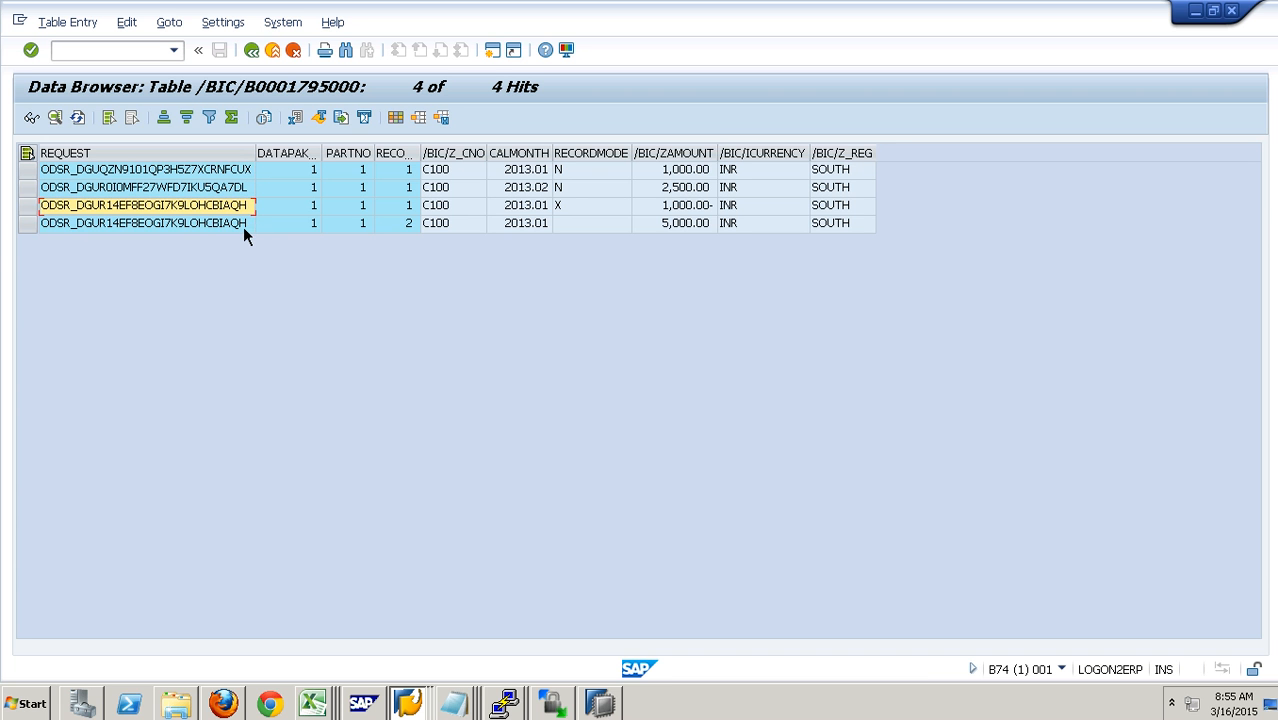
pyautogui.press('Down')
pyautogui.press('Up')
pyautogui.press('Down')
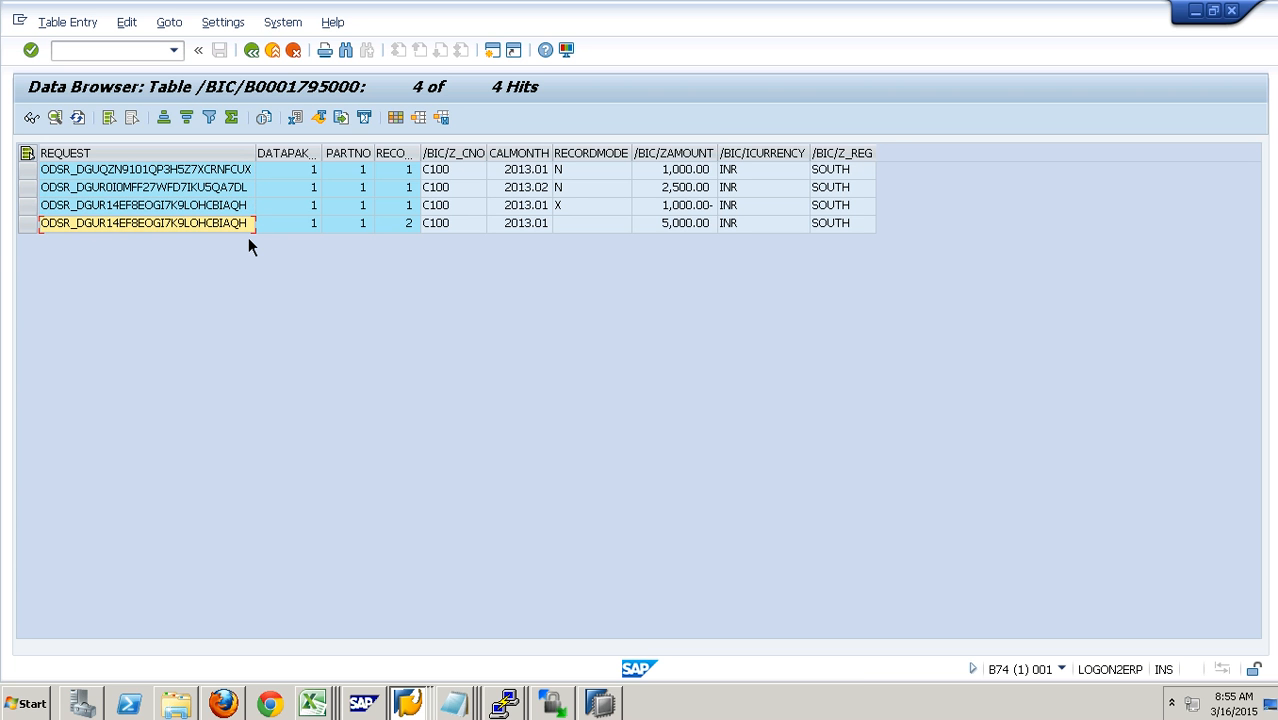
# - Examine the record mode and amount of the newest request's before-image record, and return to the data transfer process monitor
pyautogui.click(602, 212)
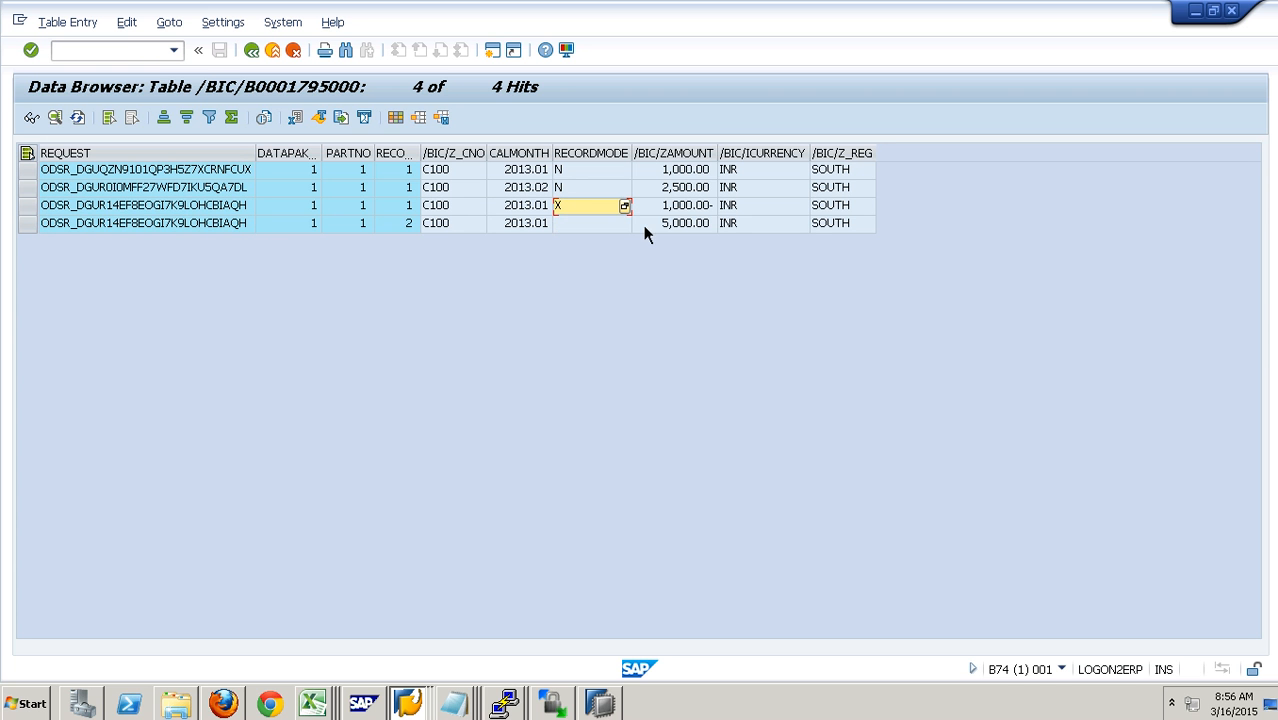
pyautogui.press('Tab')
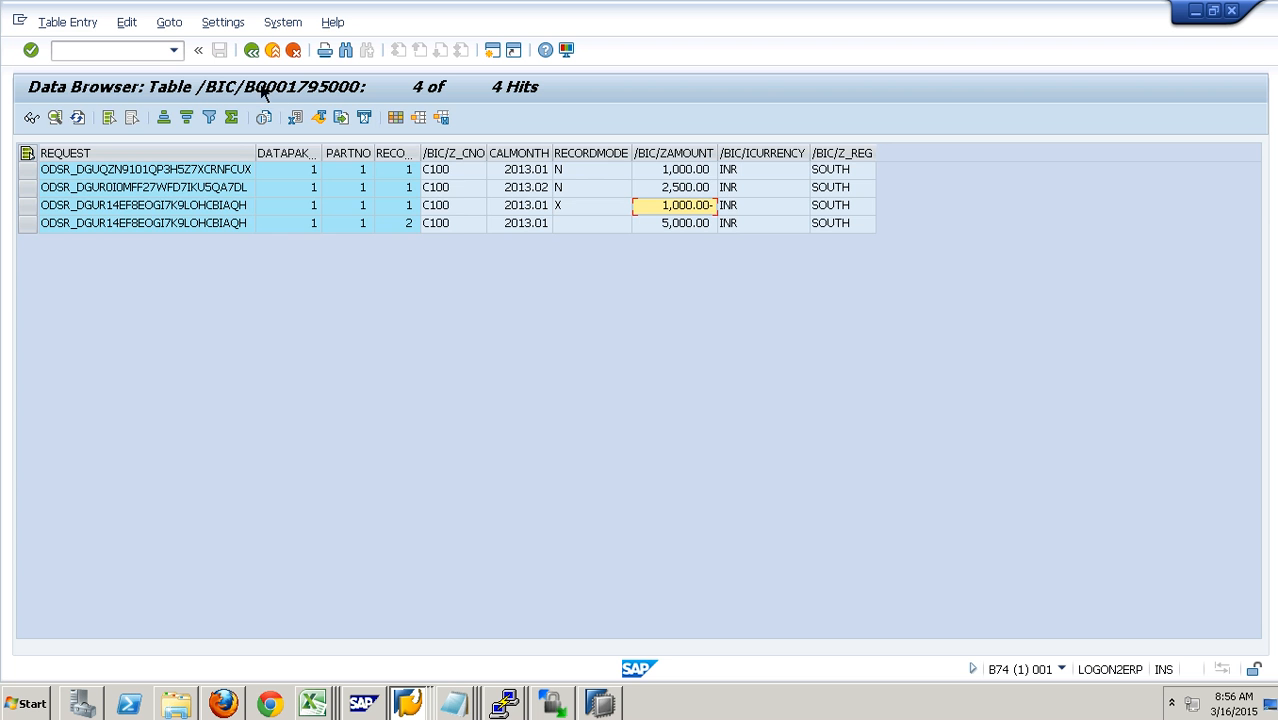
pyautogui.click(292, 50)
pyautogui.click(292, 50)
pyautogui.click(290, 60)
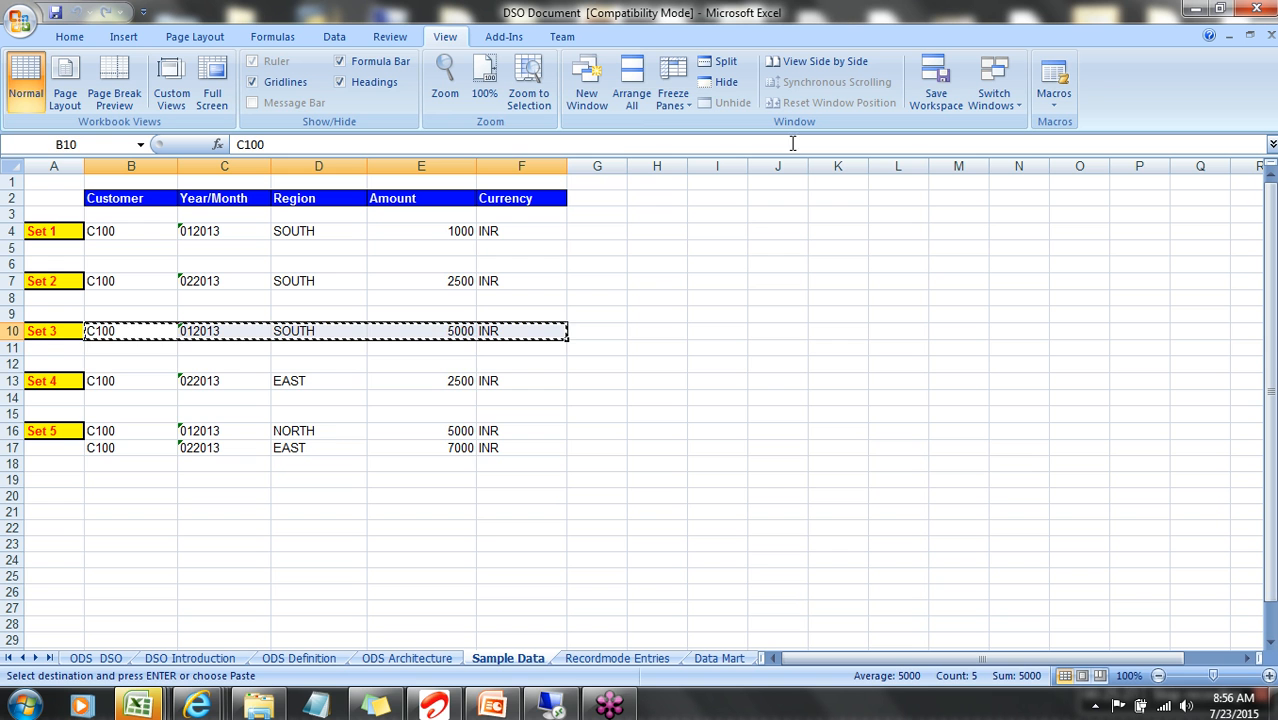
# - Copy the next sample sales record from the source outside the remote session and open DSODataFile in Excel
pyautogui.moveTo(137, 384); pyautogui.dragTo(518, 384)
pyautogui.hotkey('ctrl', 'c')
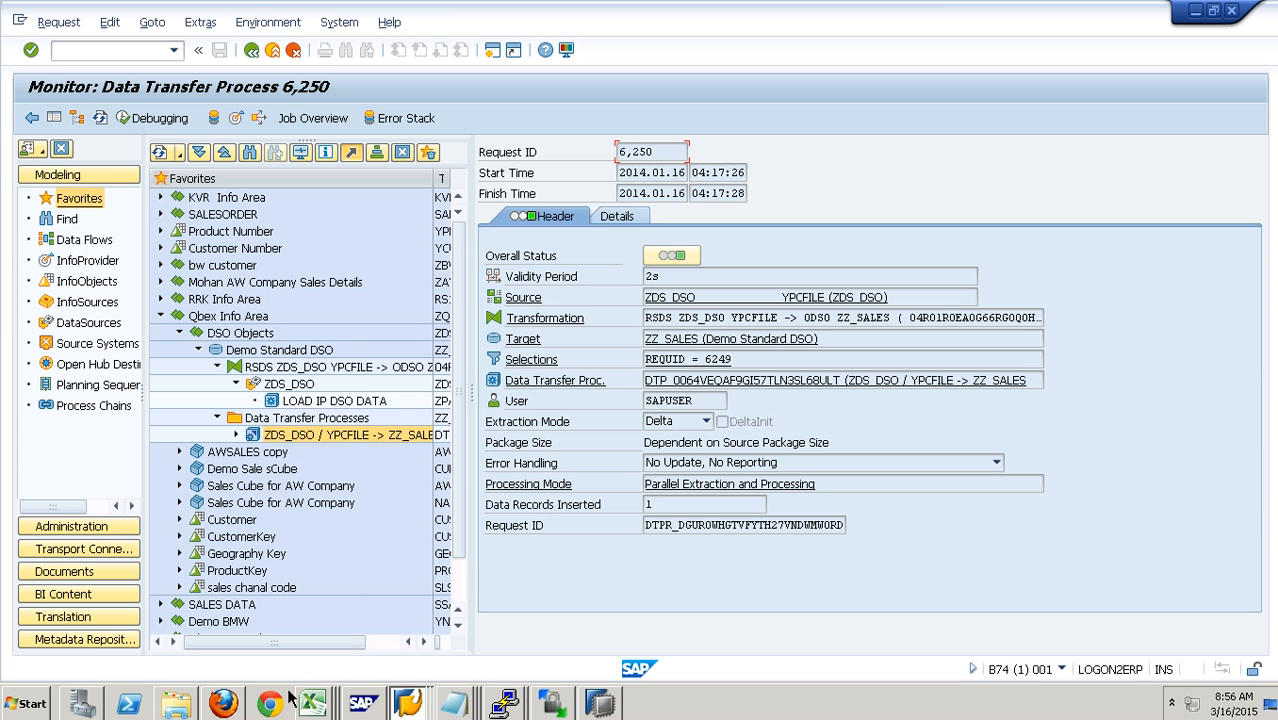
pyautogui.click(188, 712)
pyautogui.doubleClick(243, 204)
# - Paste the copied C100, EAST, 2500, INR record into the data row and enter 201302 as its Year/Month
pyautogui.click(84, 232)
pyautogui.hotkey('ctrl', 'v')
pyautogui.click(121, 229)
pyautogui.write('2013')
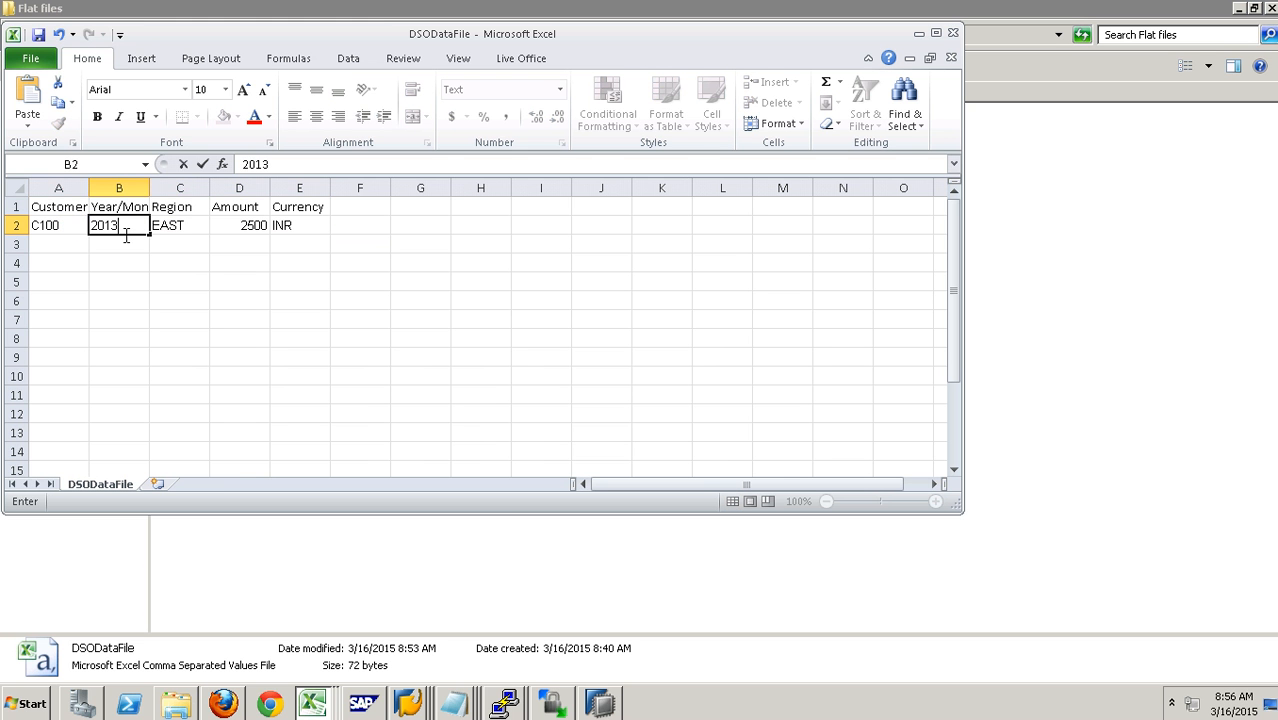
pyautogui.click(181, 229)
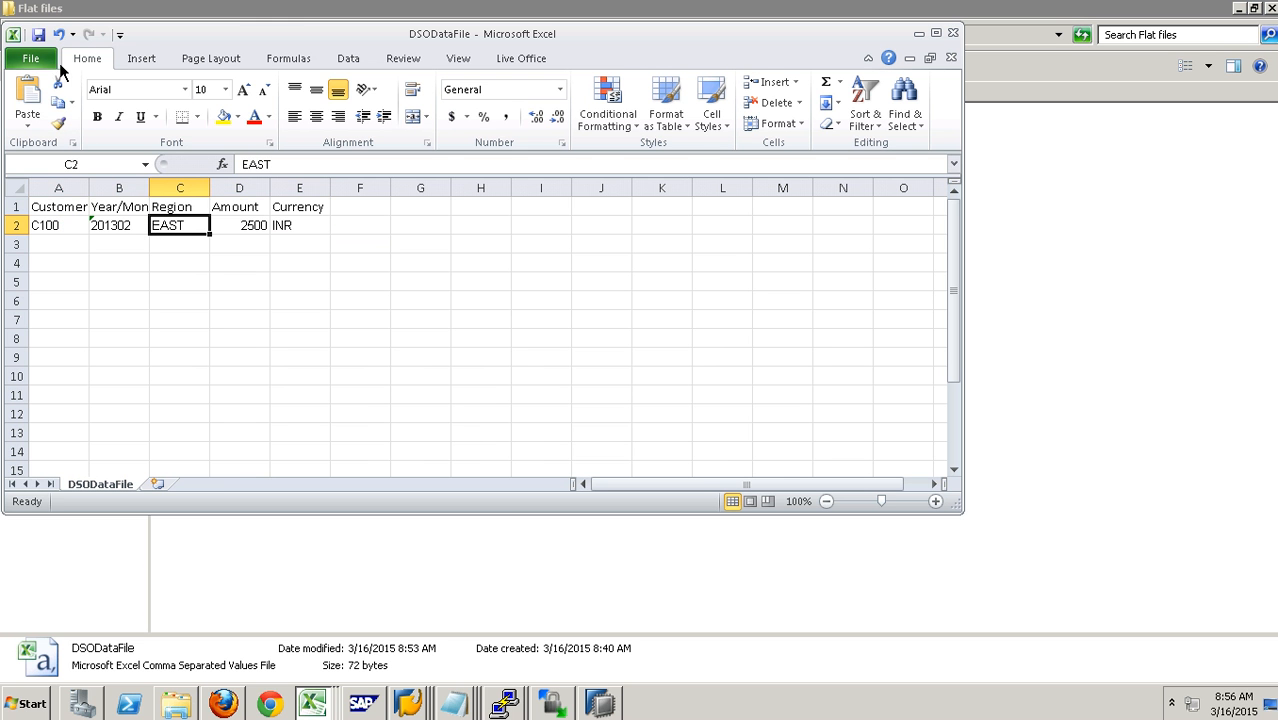
# - Save DSODataFile, keeping the CSV format, and close it
pyautogui.click(38, 34)
pyautogui.click(569, 410)
pyautogui.click(953, 33)
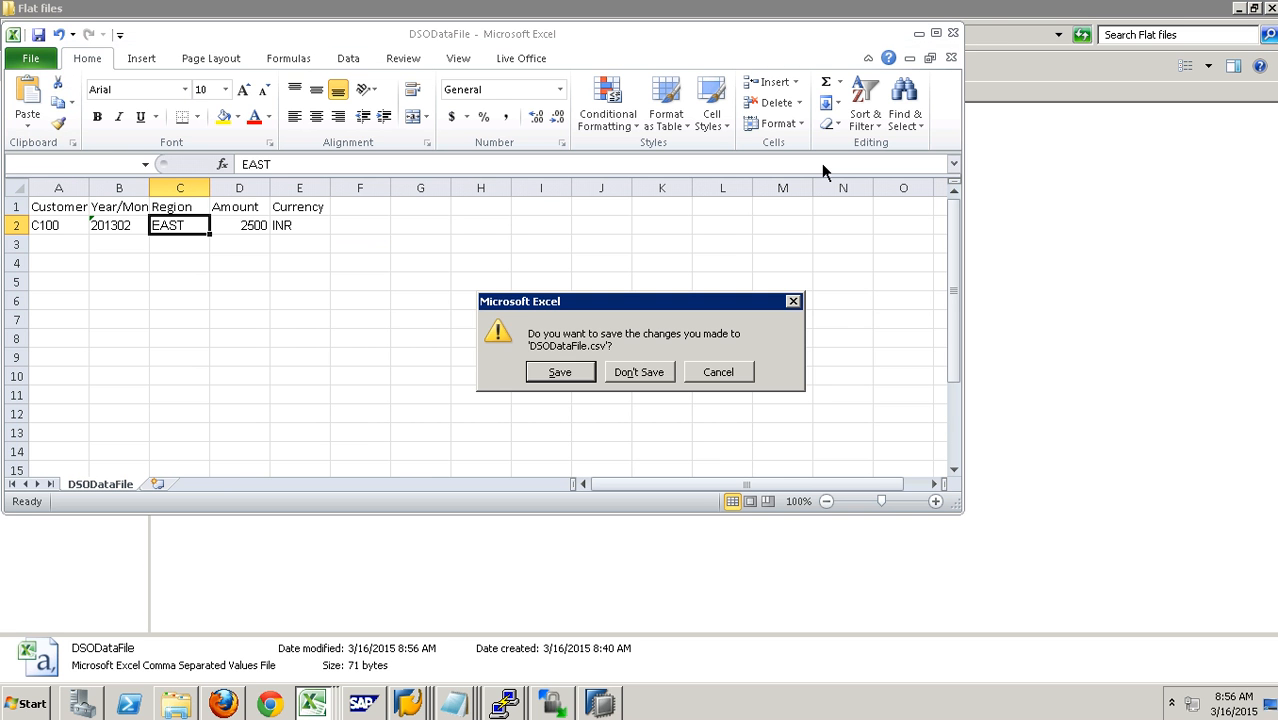
pyautogui.click(562, 376)
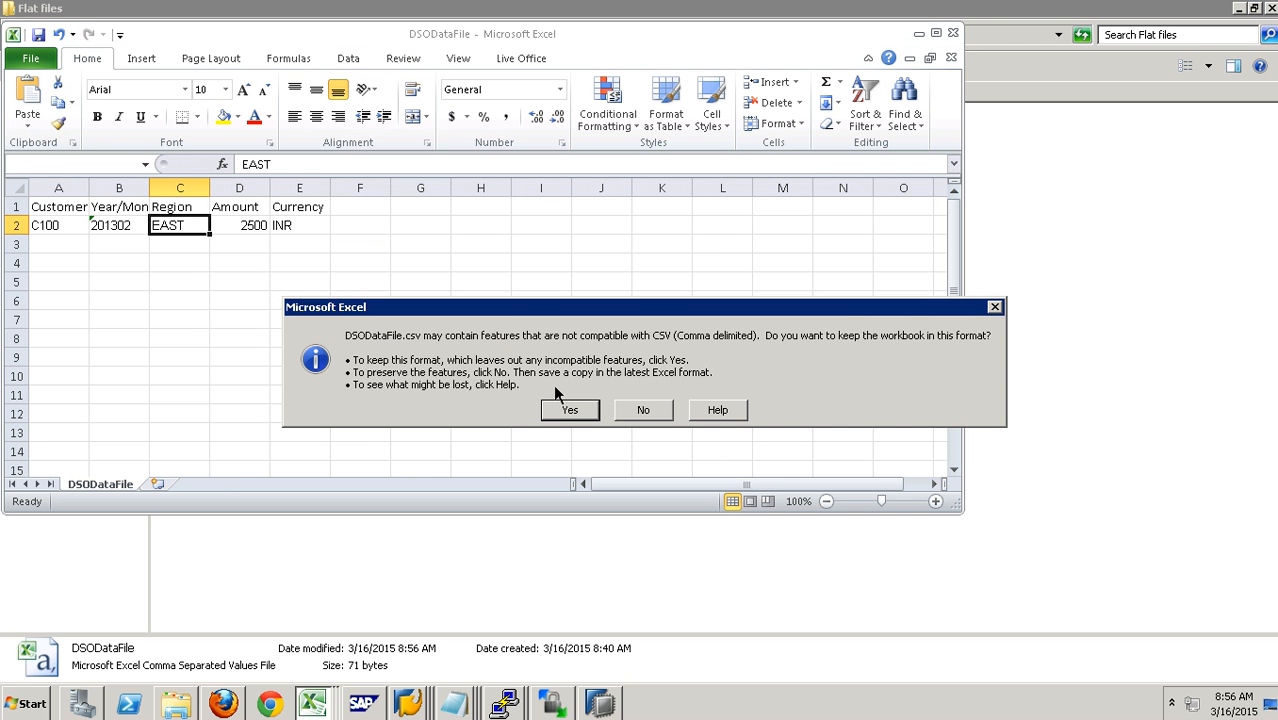
pyautogui.click(585, 415)
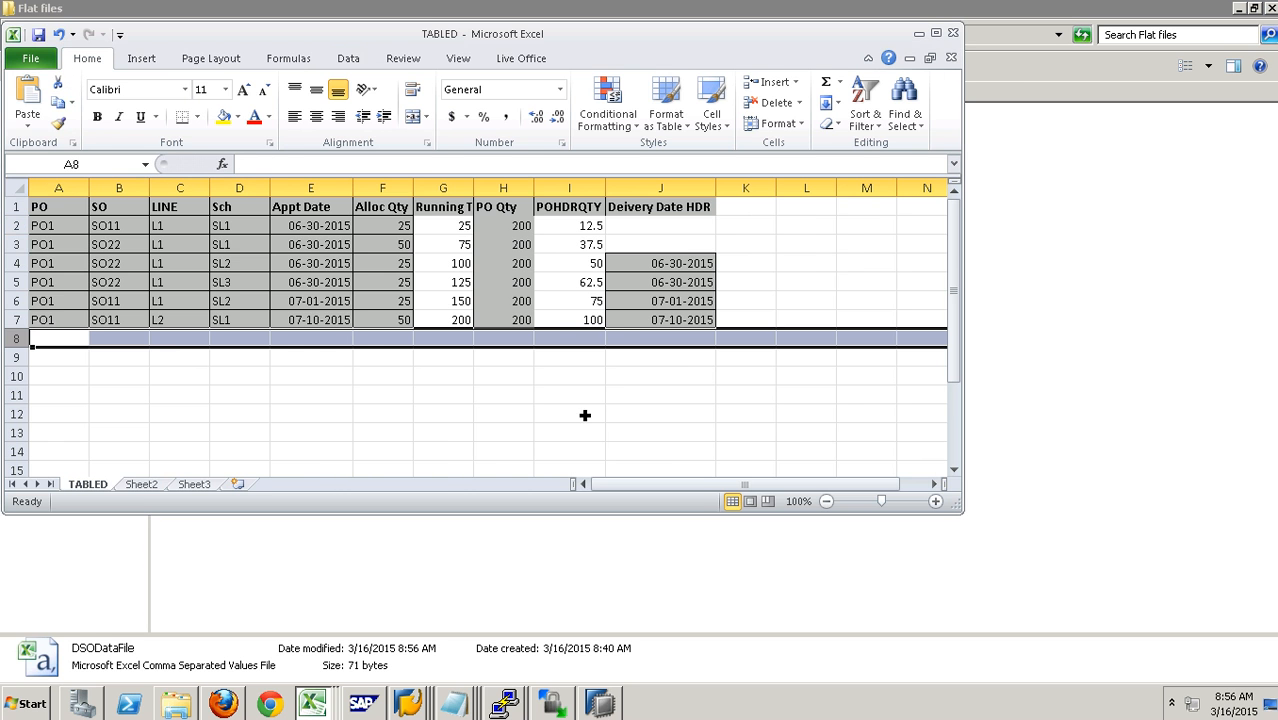
# - Switch to SAP, leave the request monitor and start an immediate data load with InfoPackage LOAD IP DSO DATA
pyautogui.click(408, 703)
pyautogui.click(404, 606)
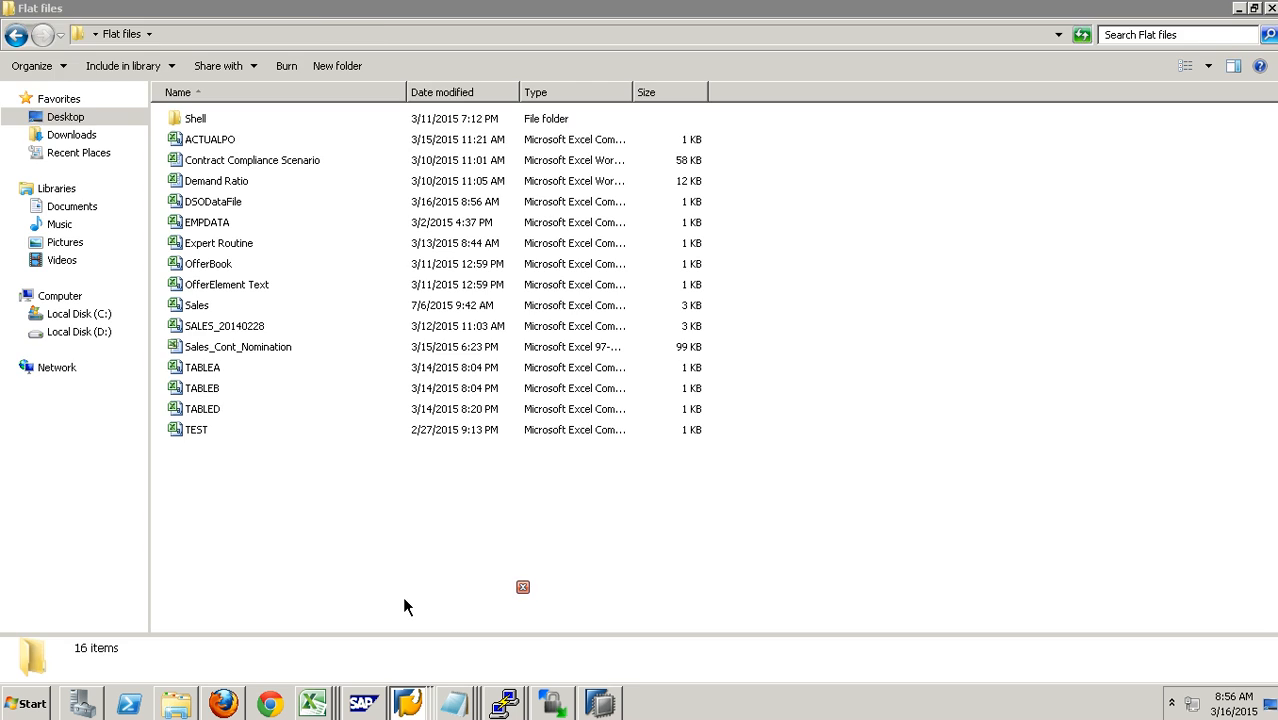
pyautogui.click(272, 50)
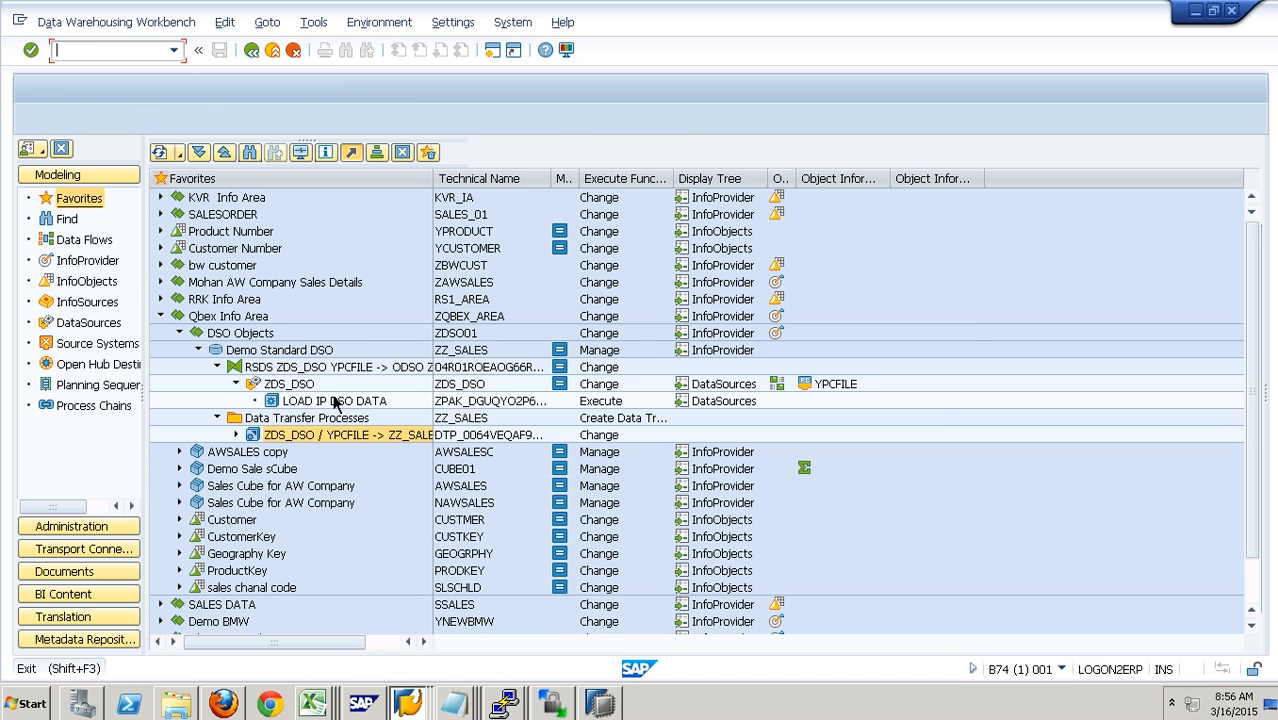
pyautogui.doubleClick(336, 401)
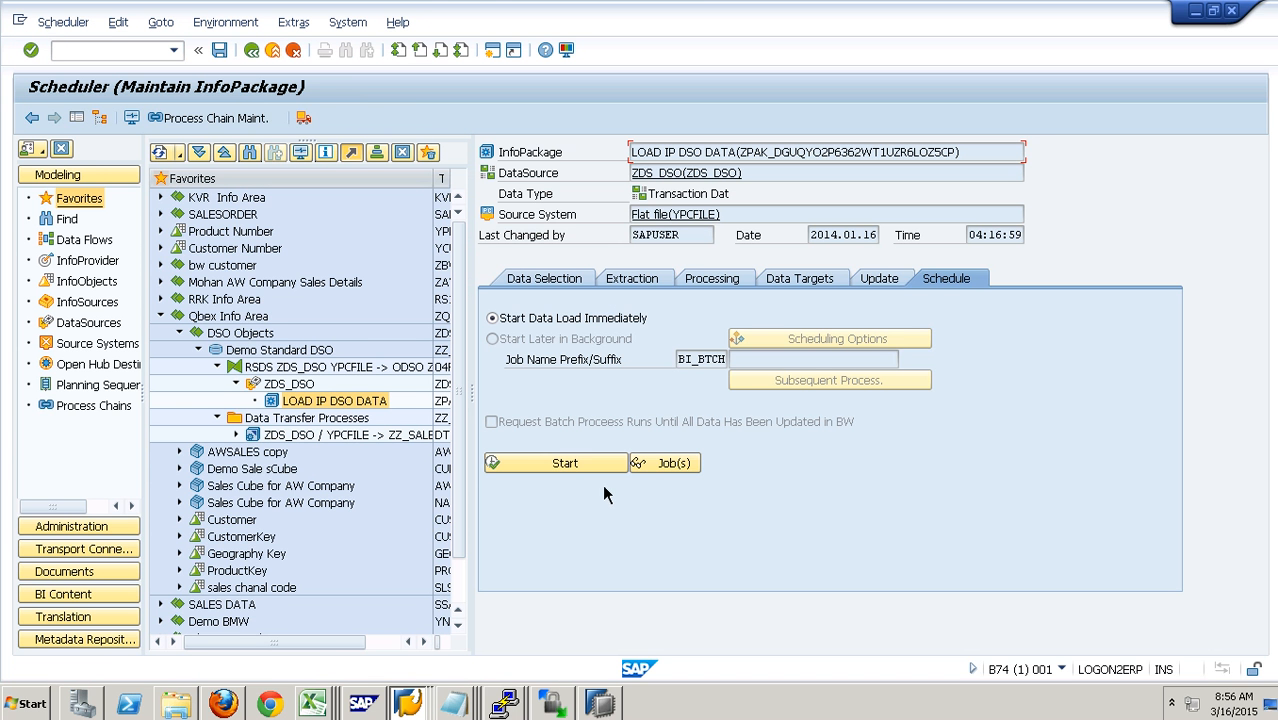
pyautogui.click(596, 470)
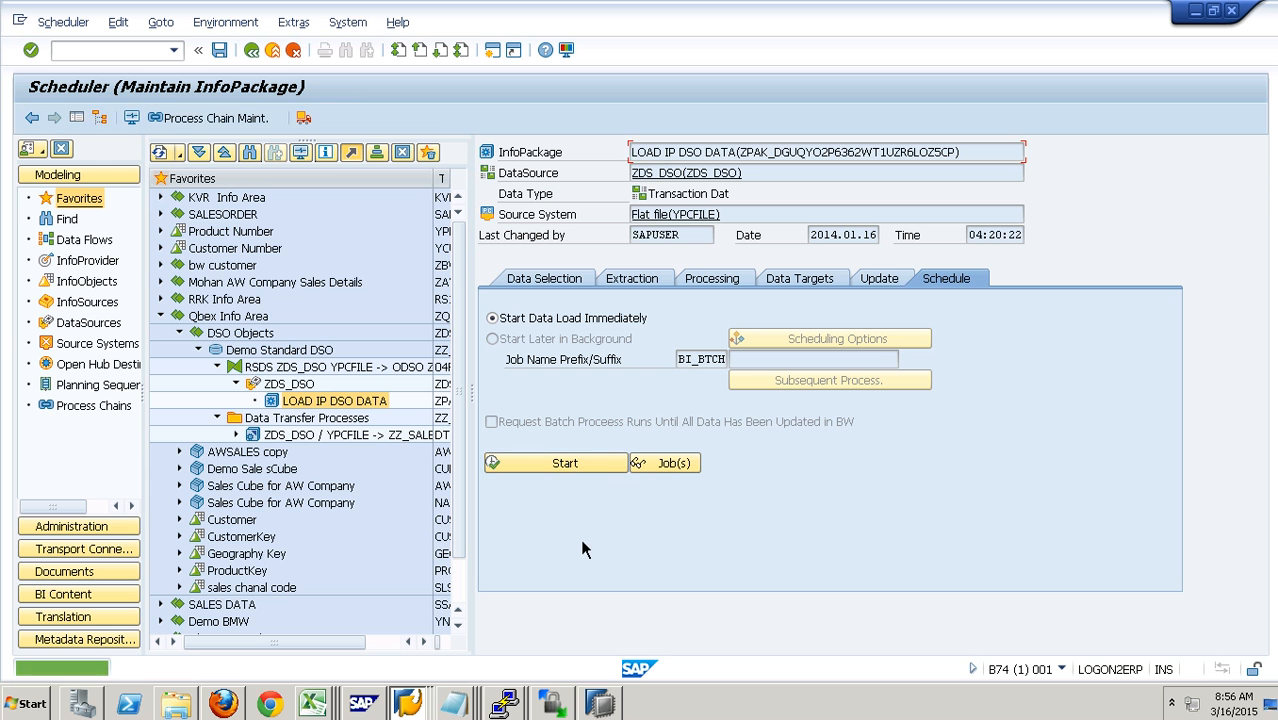
# - Check the status of the newest LOAD IP DSO DATA load in the InfoPackage monitor and return to the workbench
pyautogui.click(134, 122)
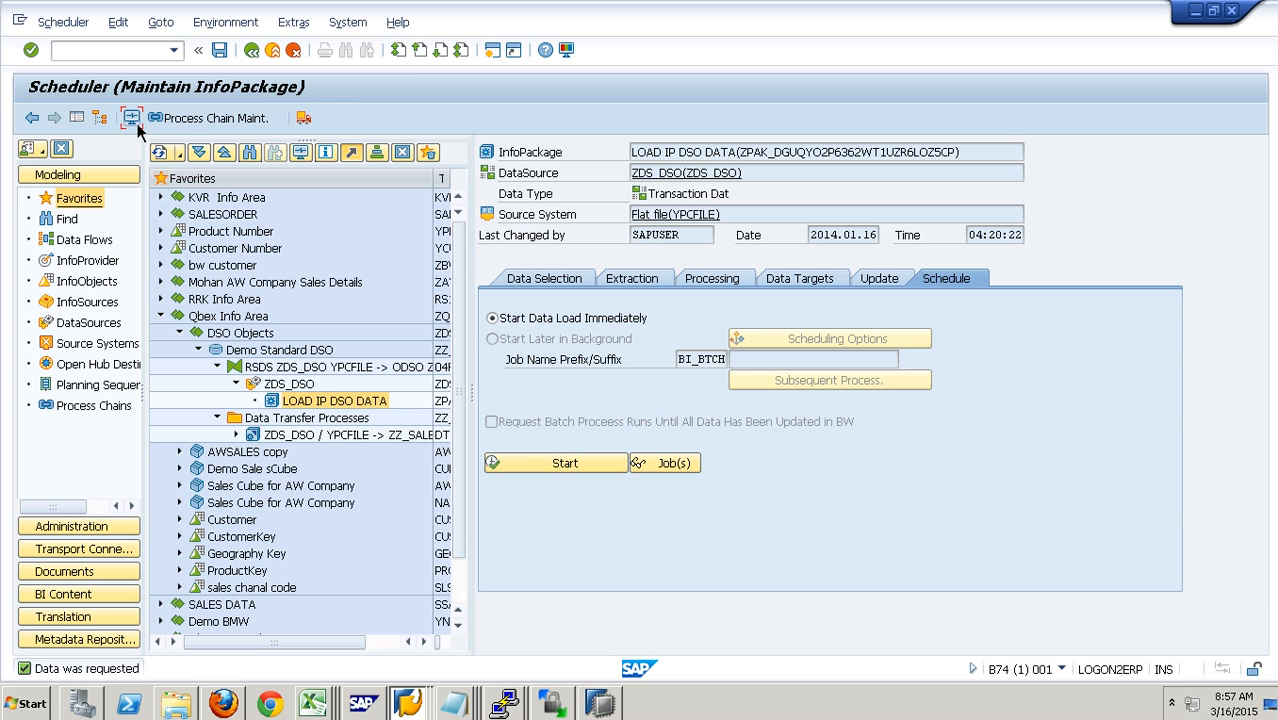
pyautogui.click(274, 308)
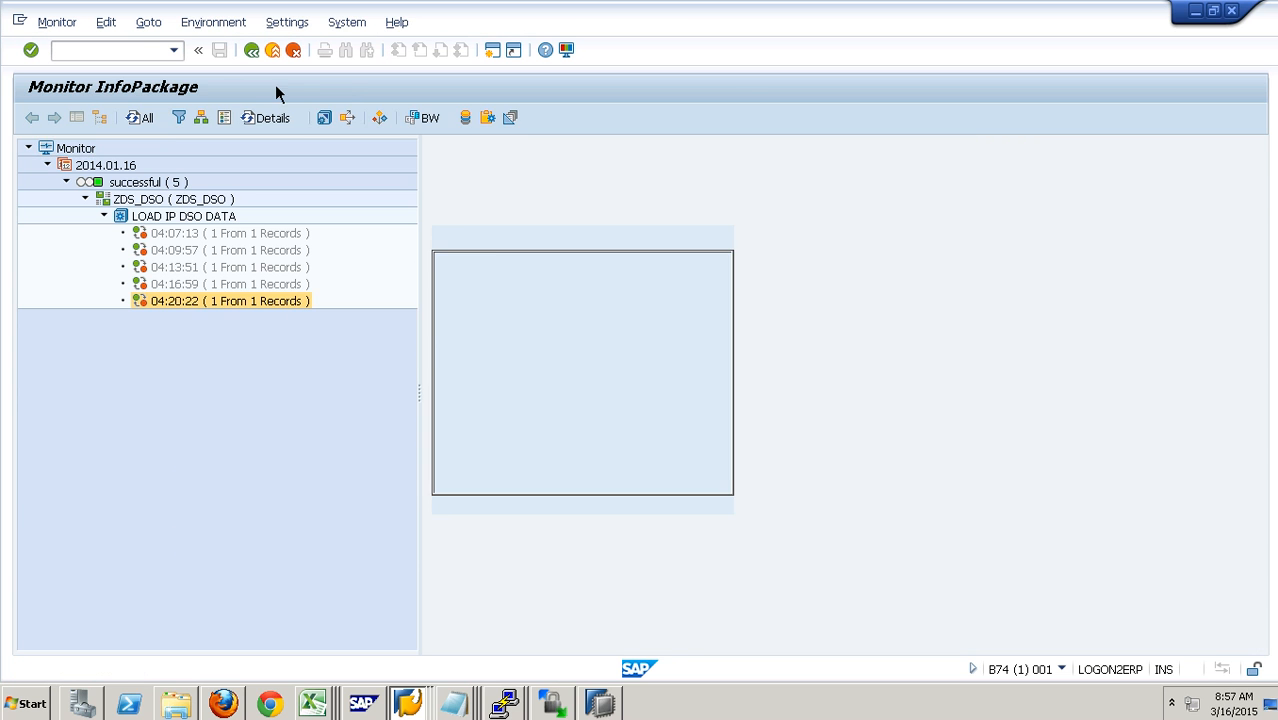
pyautogui.click(277, 60)
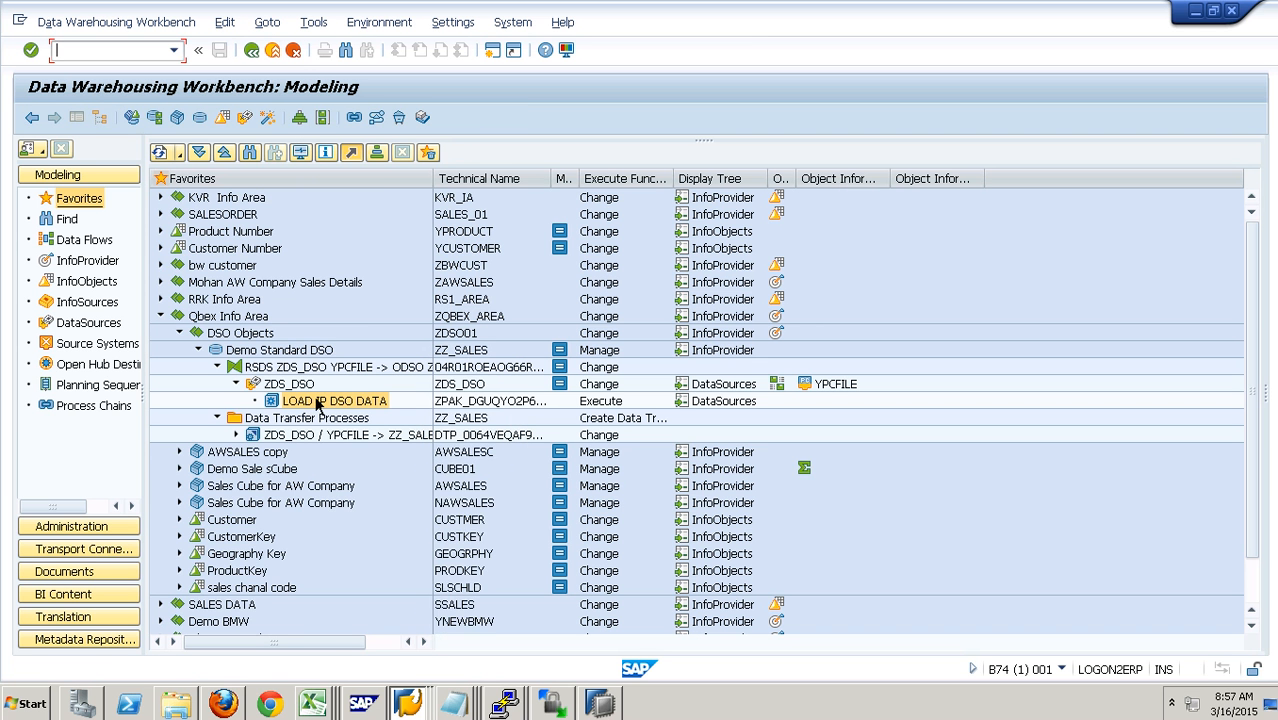
# - Display the PSA record of DataSource ZDS_DSO's newest request 6252, check its region and amount, and close the request list
pyautogui.rightClick(300, 384)
pyautogui.click(388, 562)
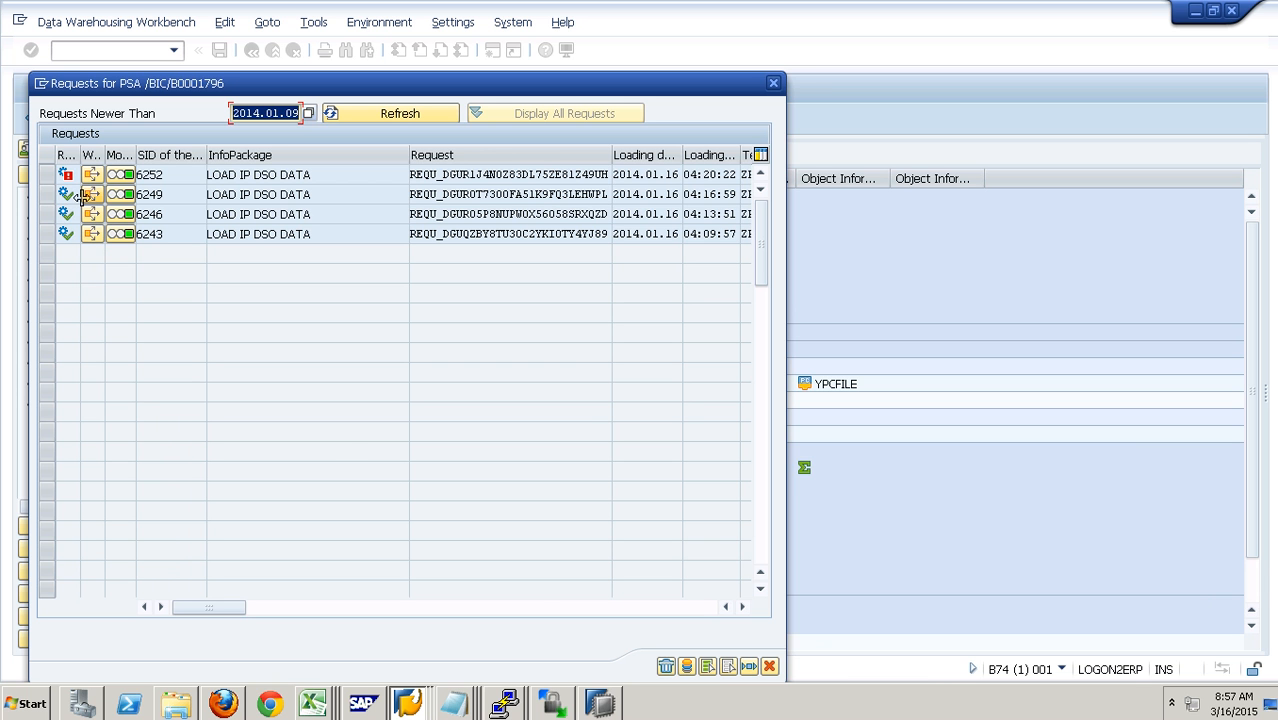
pyautogui.click(63, 180)
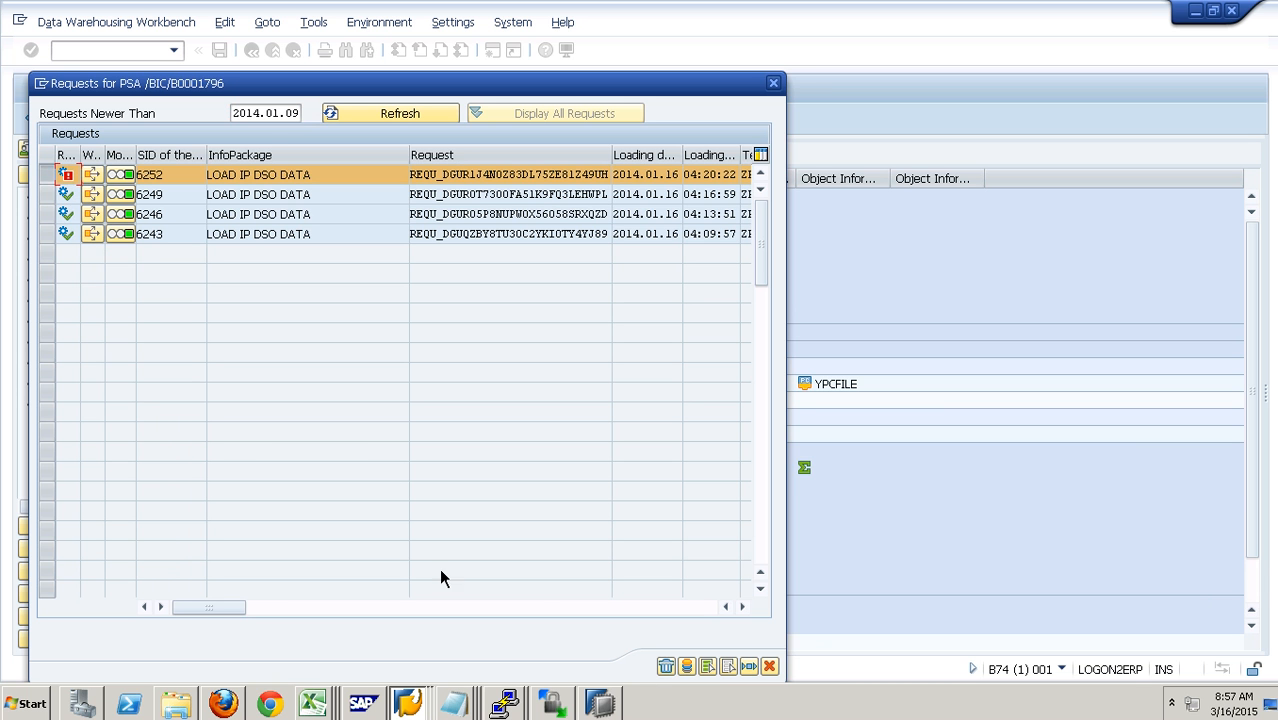
pyautogui.click(688, 667)
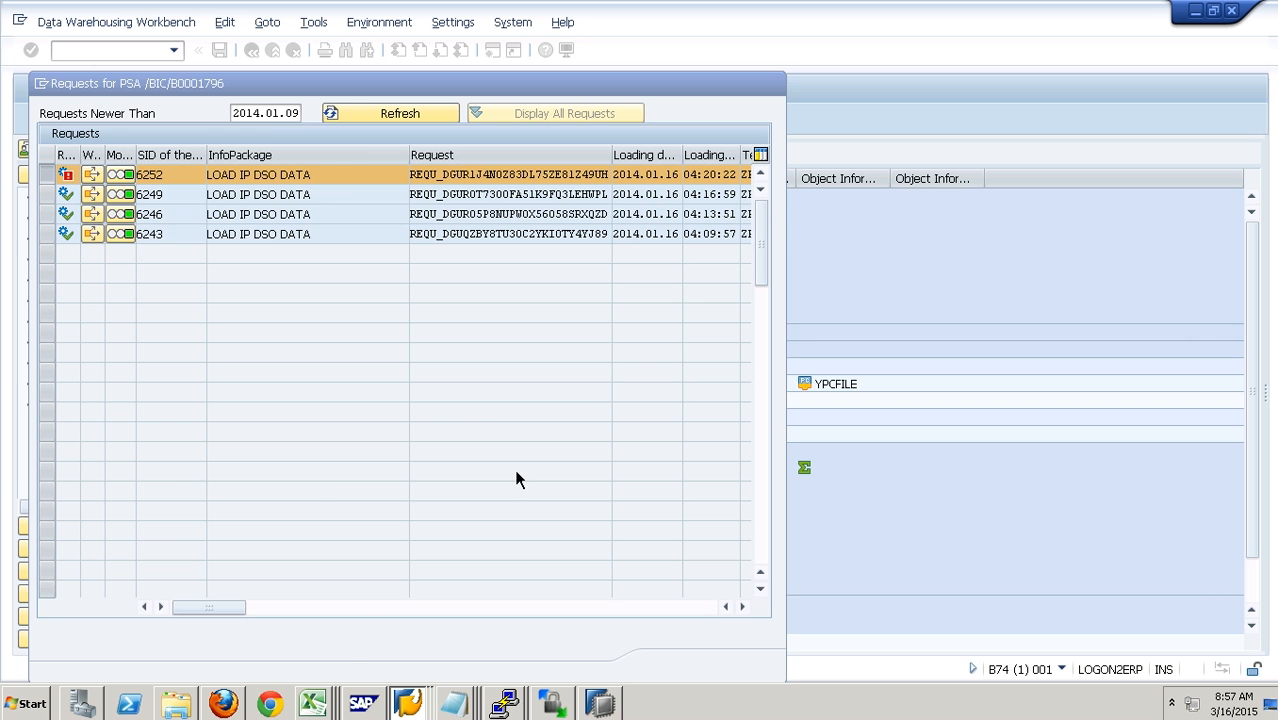
pyautogui.press('Return')
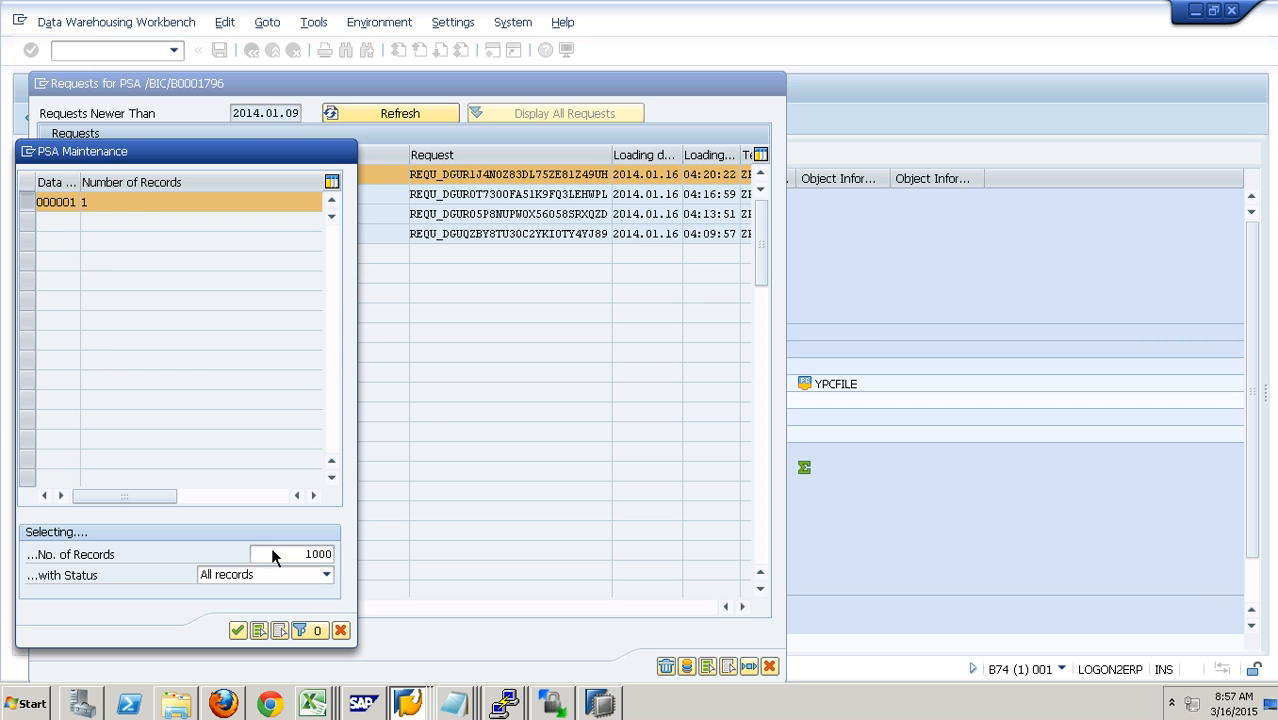
pyautogui.click(380, 176)
pyautogui.click(350, 176)
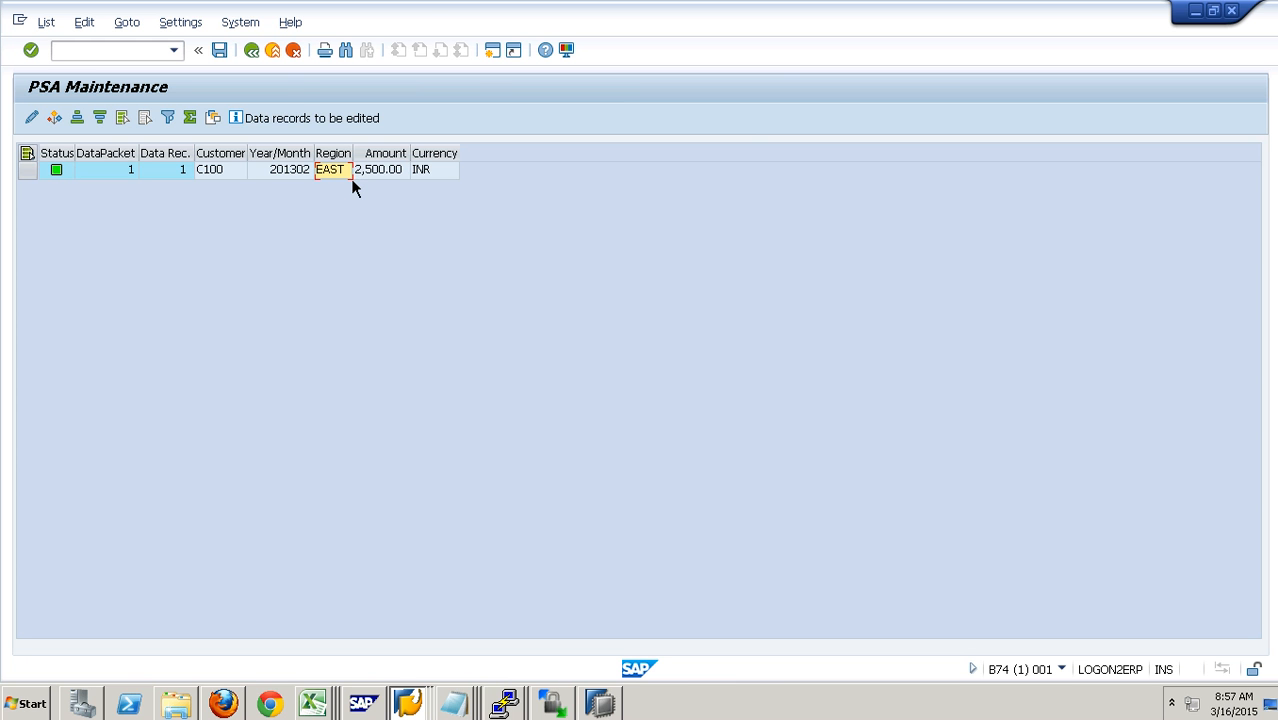
pyautogui.click(273, 50)
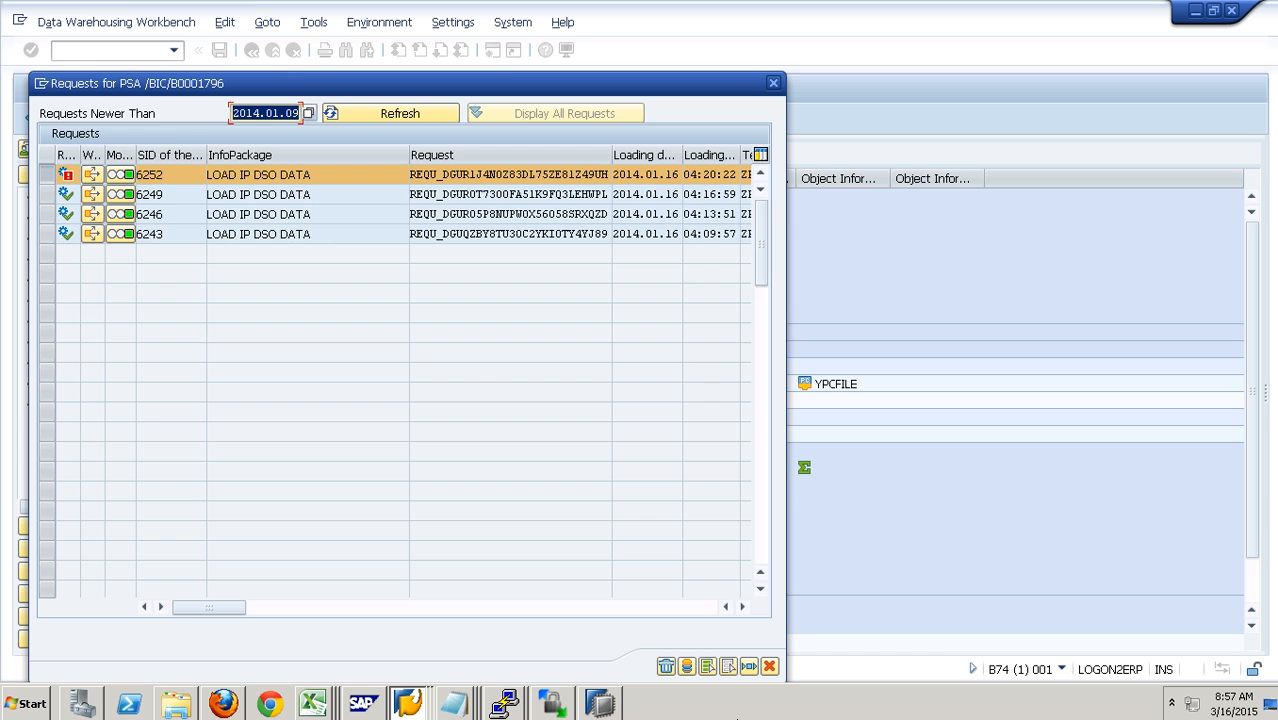
pyautogui.click(769, 666)
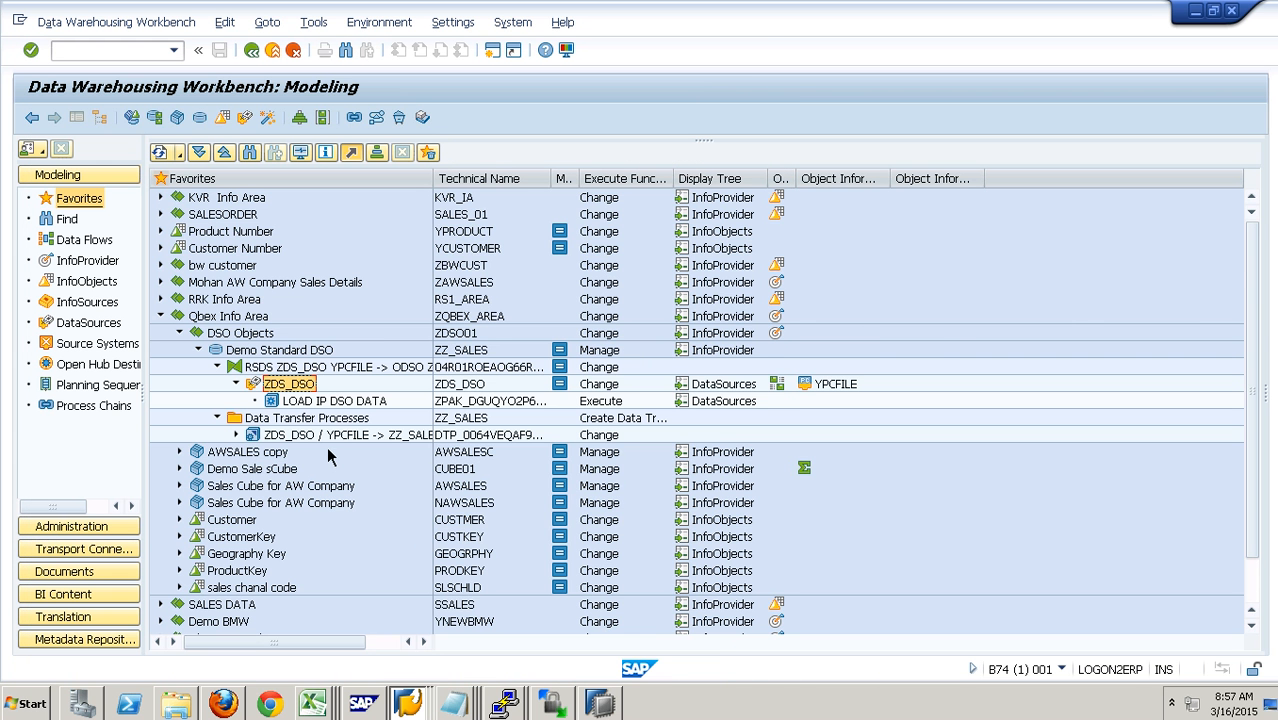
# - Execute the data transfer process ZDS_DSO / YPCFILE -> ZZ_SALES and display its request monitor
pyautogui.doubleClick(326, 436)
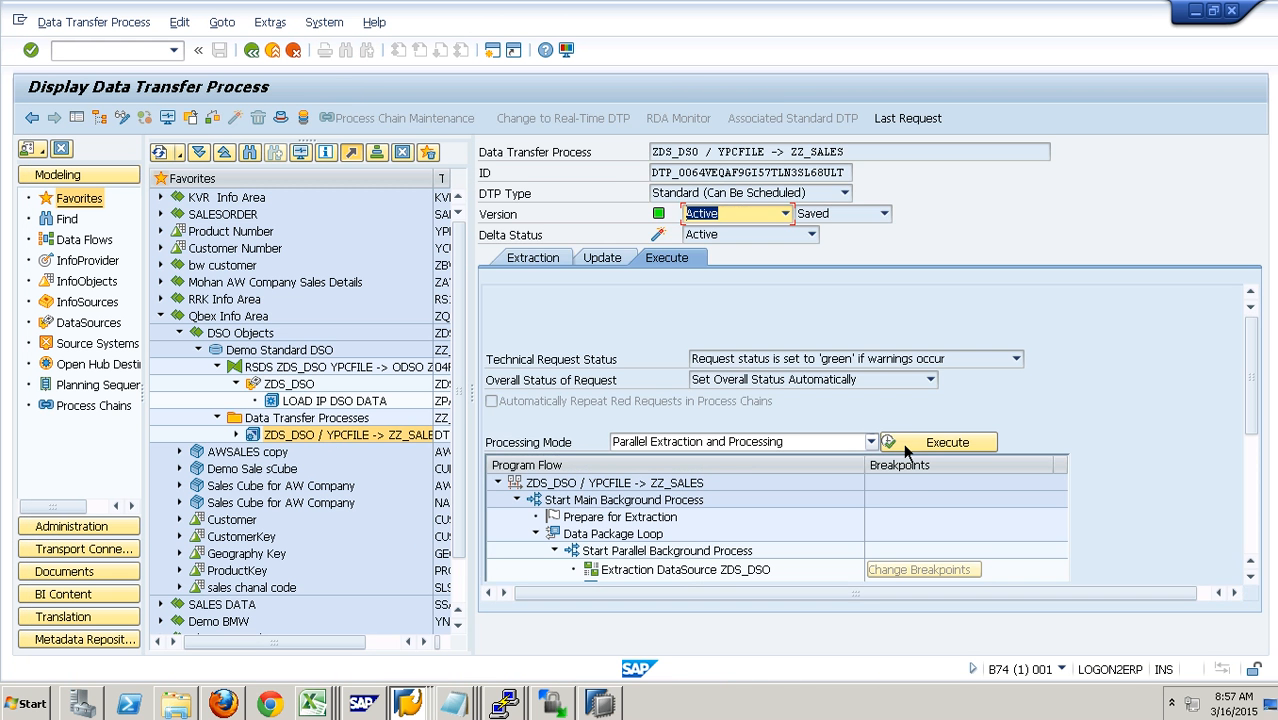
pyautogui.click(933, 451)
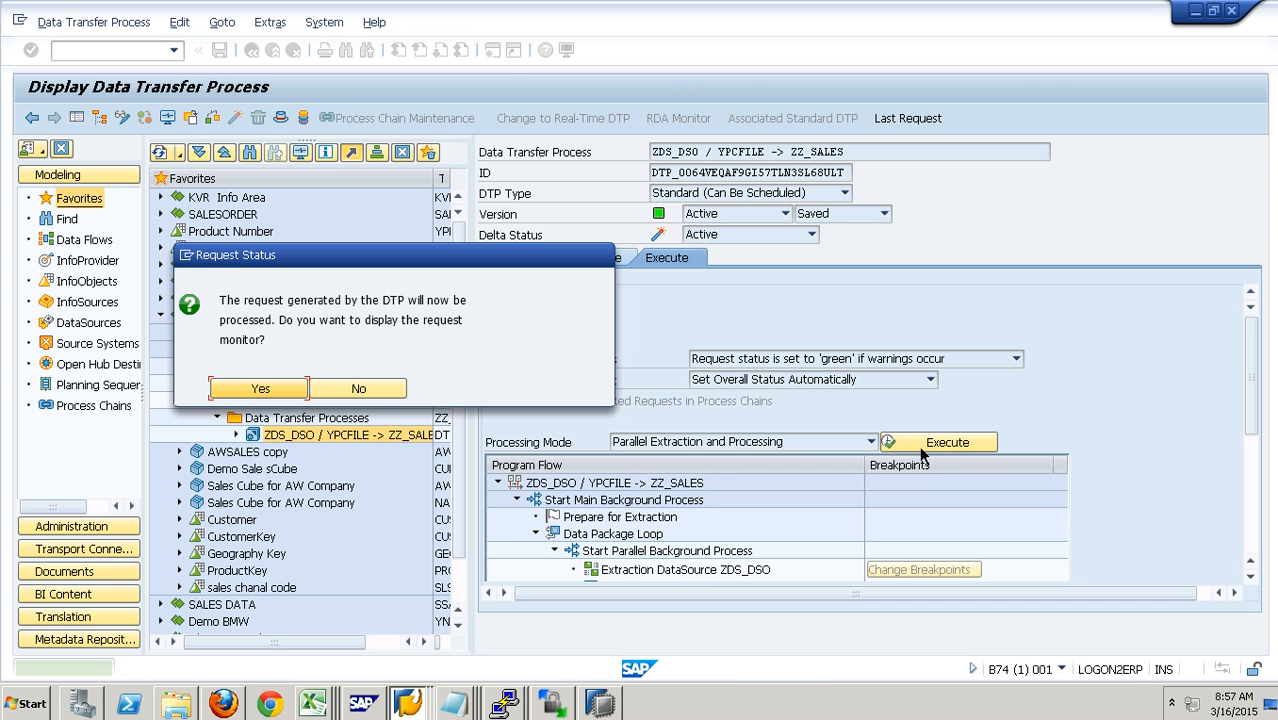
pyautogui.click(260, 390)
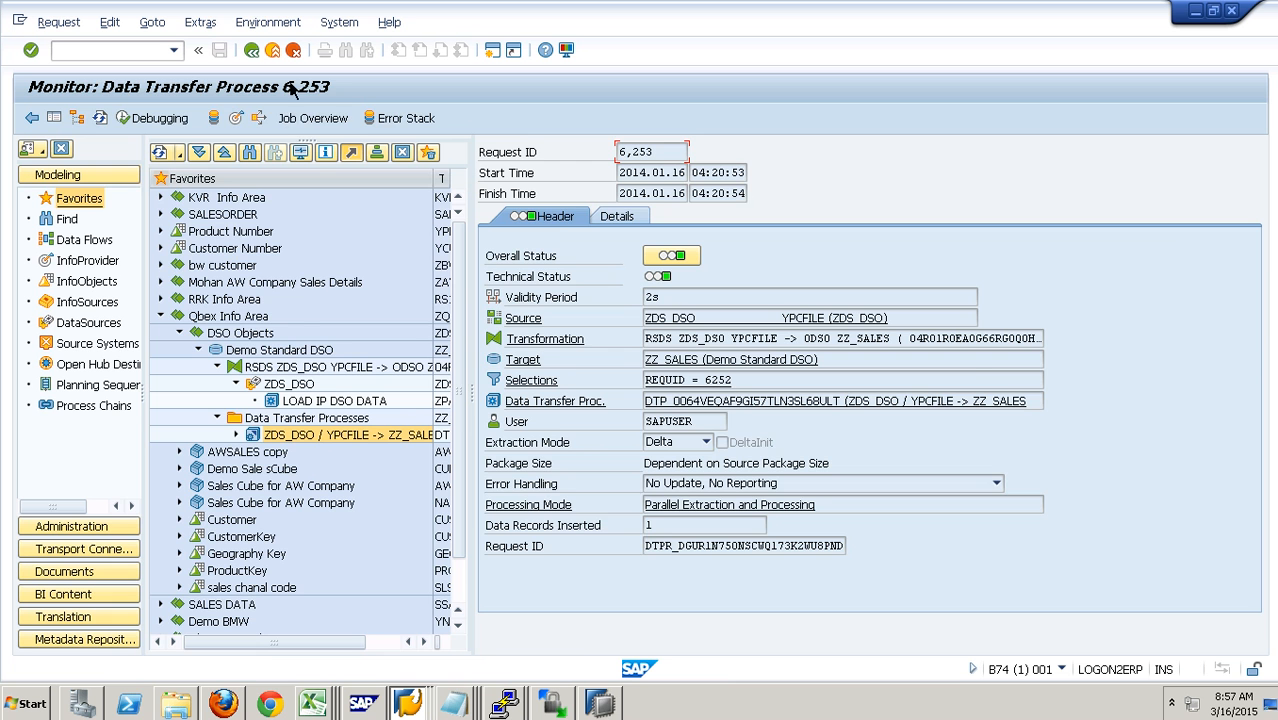
# - Open the ZZ_SALES request list and compare request 6253's activation ID and generated PSA request number with those of the older requests
pyautogui.click(244, 116)
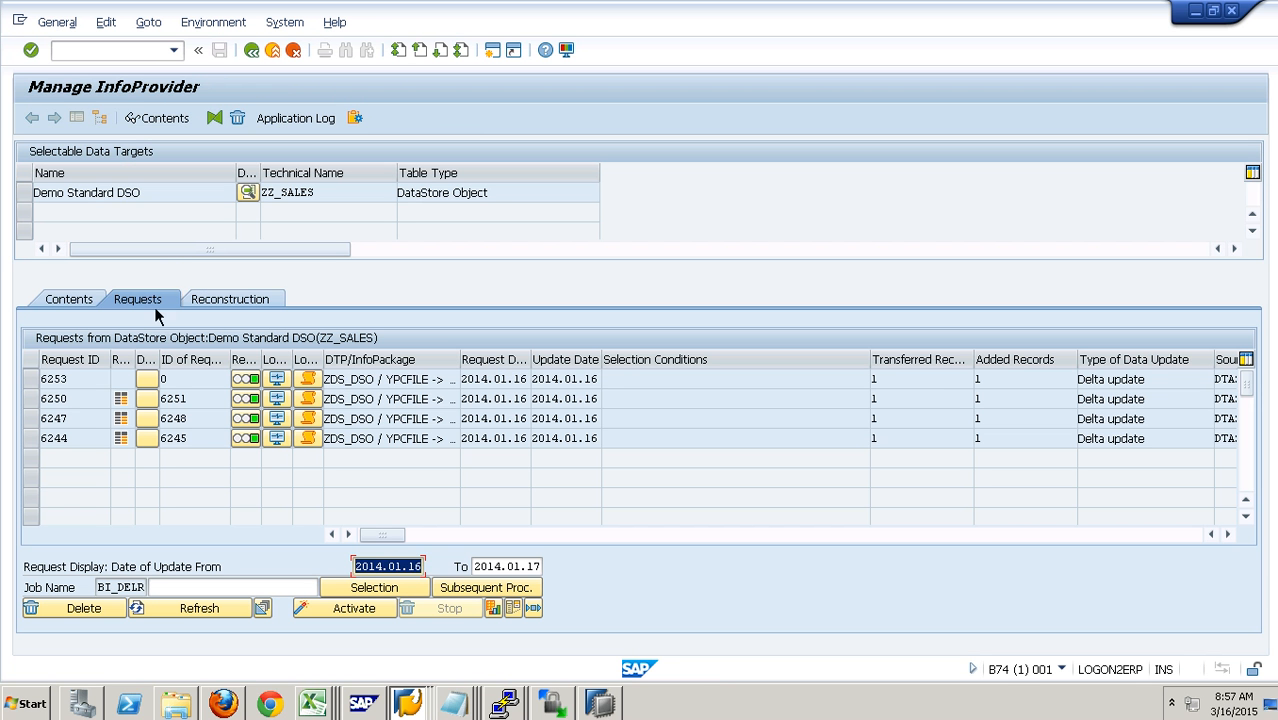
pyautogui.click(96, 380)
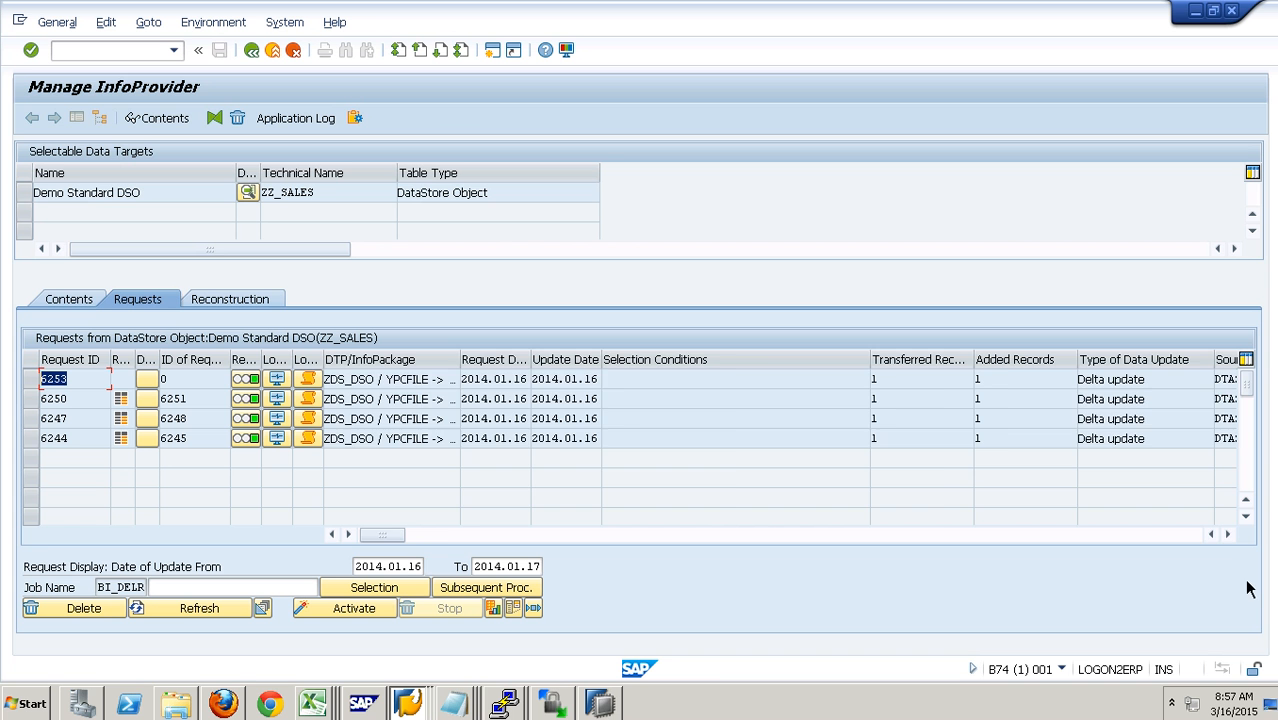
pyautogui.click(1229, 536)
pyautogui.click(1229, 536)
pyautogui.click(1229, 536)
pyautogui.click(1200, 538)
pyautogui.click(1212, 535)
pyautogui.click(1212, 535)
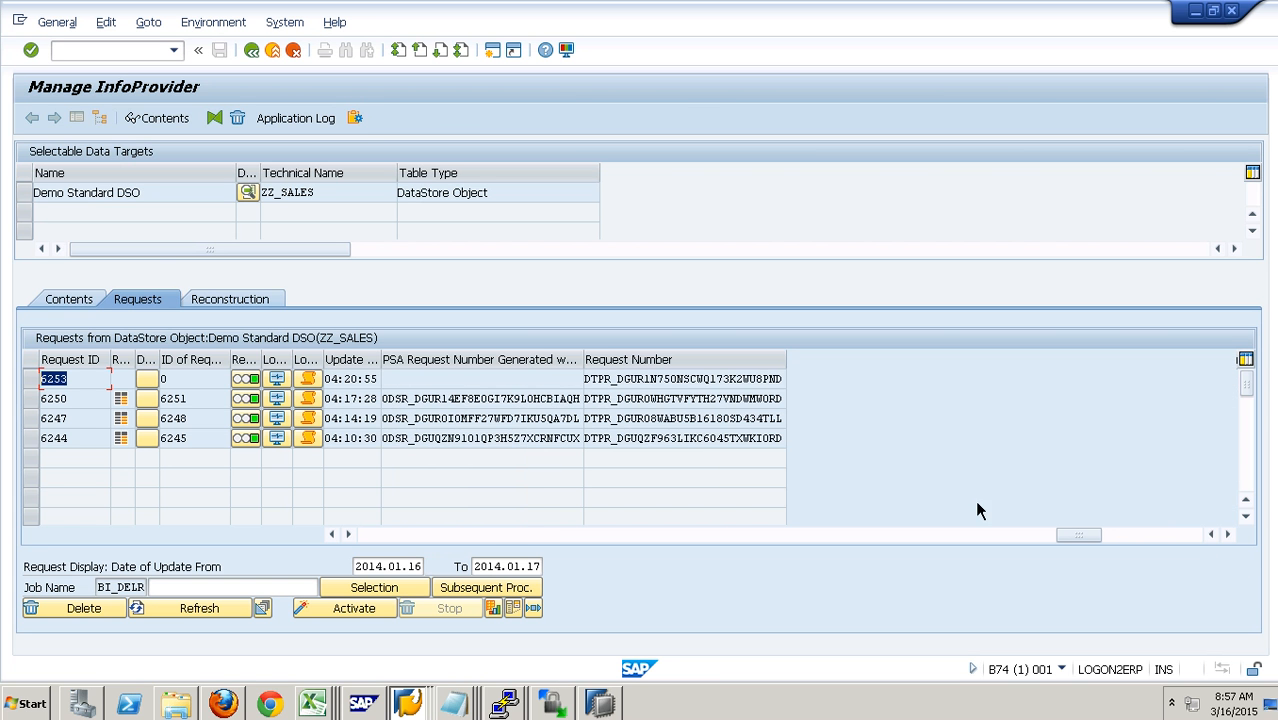
pyautogui.click(519, 386)
pyautogui.click(165, 379)
pyautogui.click(524, 380)
pyautogui.click(189, 400)
pyautogui.click(183, 381)
# - Display the new data table of ZZ_SALES, examine its record, and return to the object's contents
pyautogui.click(88, 304)
pyautogui.click(189, 567)
pyautogui.press('F8')
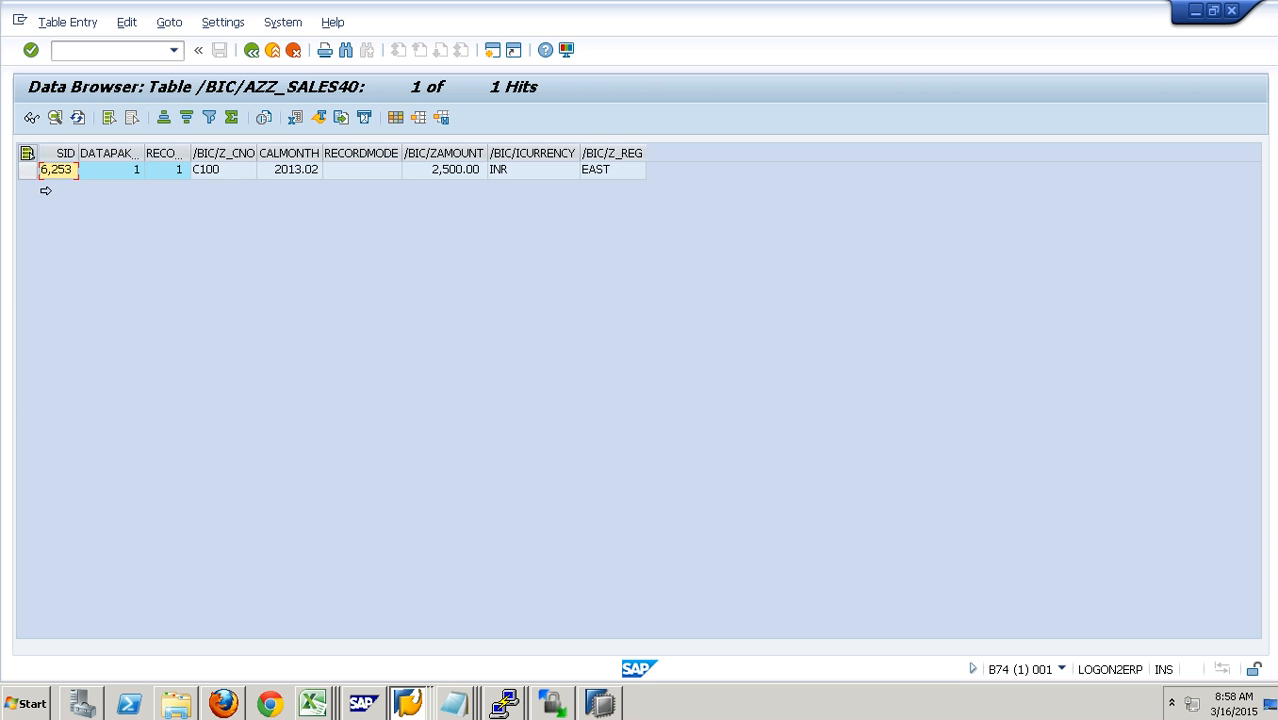
pyautogui.click(280, 60)
pyautogui.click(280, 60)
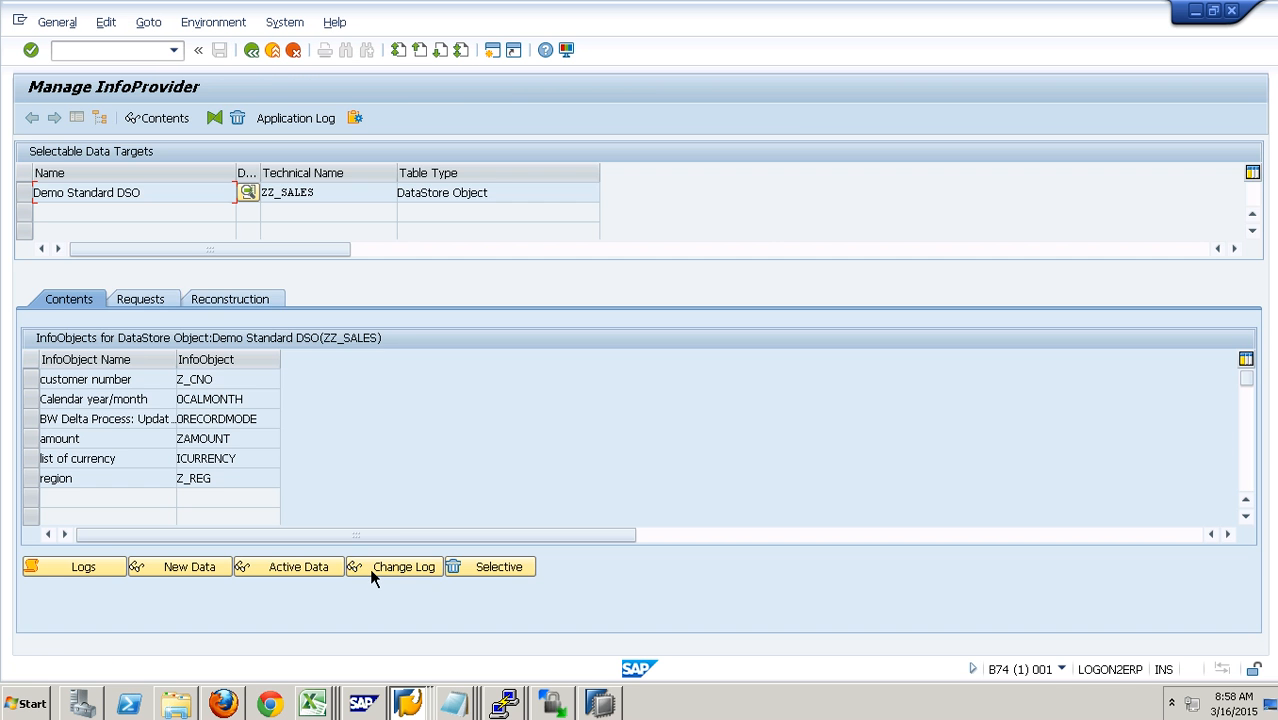
# - Display the active data of ZZ_SALES, check the region of the 2013.02 record, and return to the contents
pyautogui.click(336, 575)
pyautogui.click(31, 118)
pyautogui.click(464, 190)
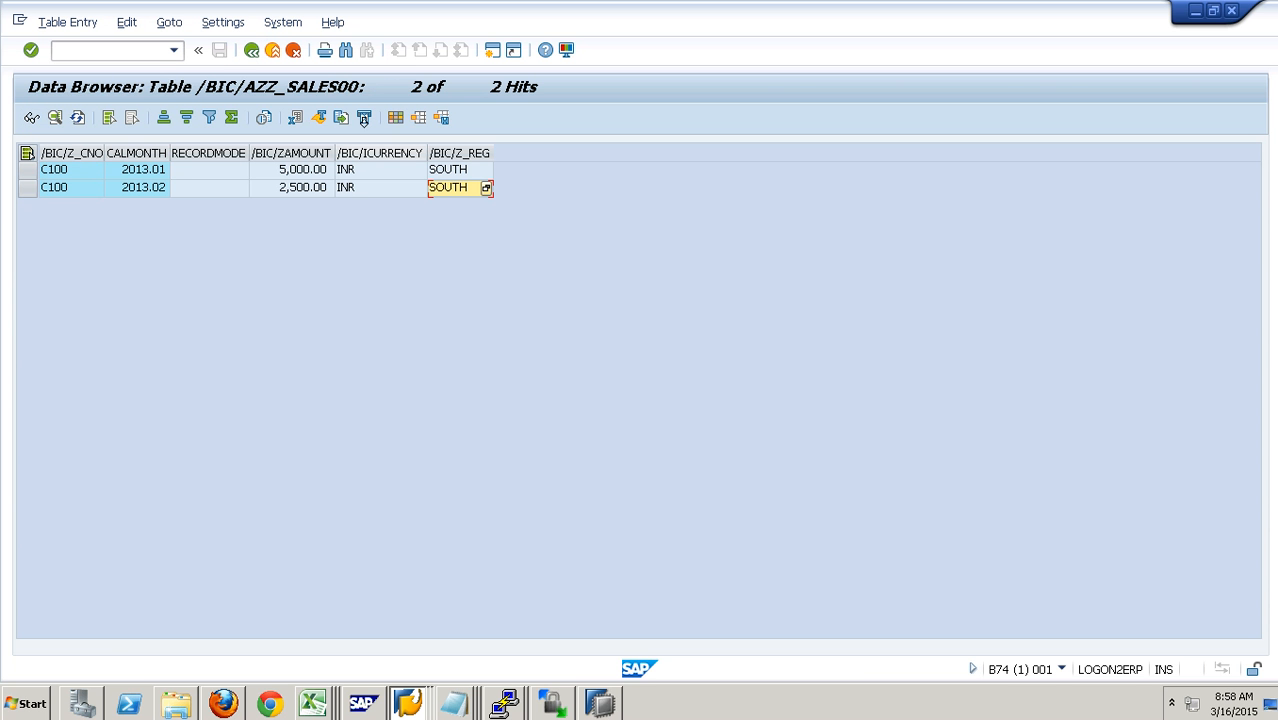
pyautogui.click(286, 67)
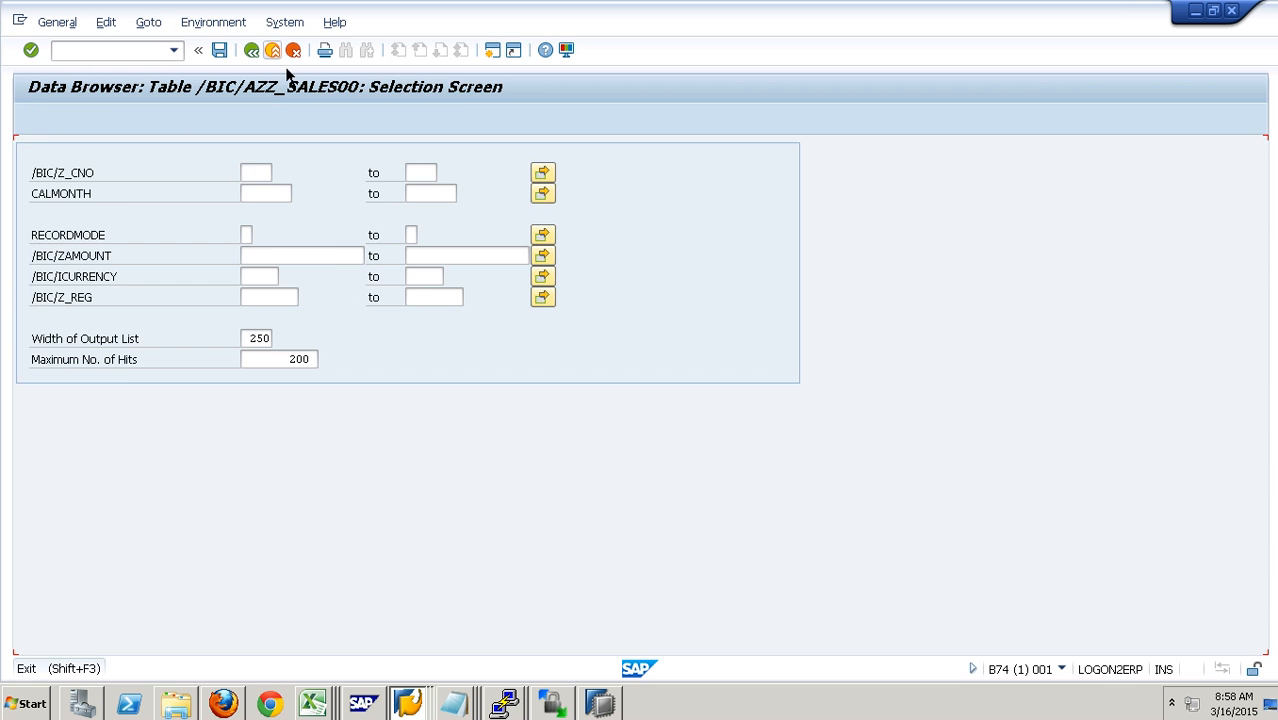
pyautogui.click(286, 67)
# - Display the change log records of ZZ_SALES and return to the contents
pyautogui.click(423, 569)
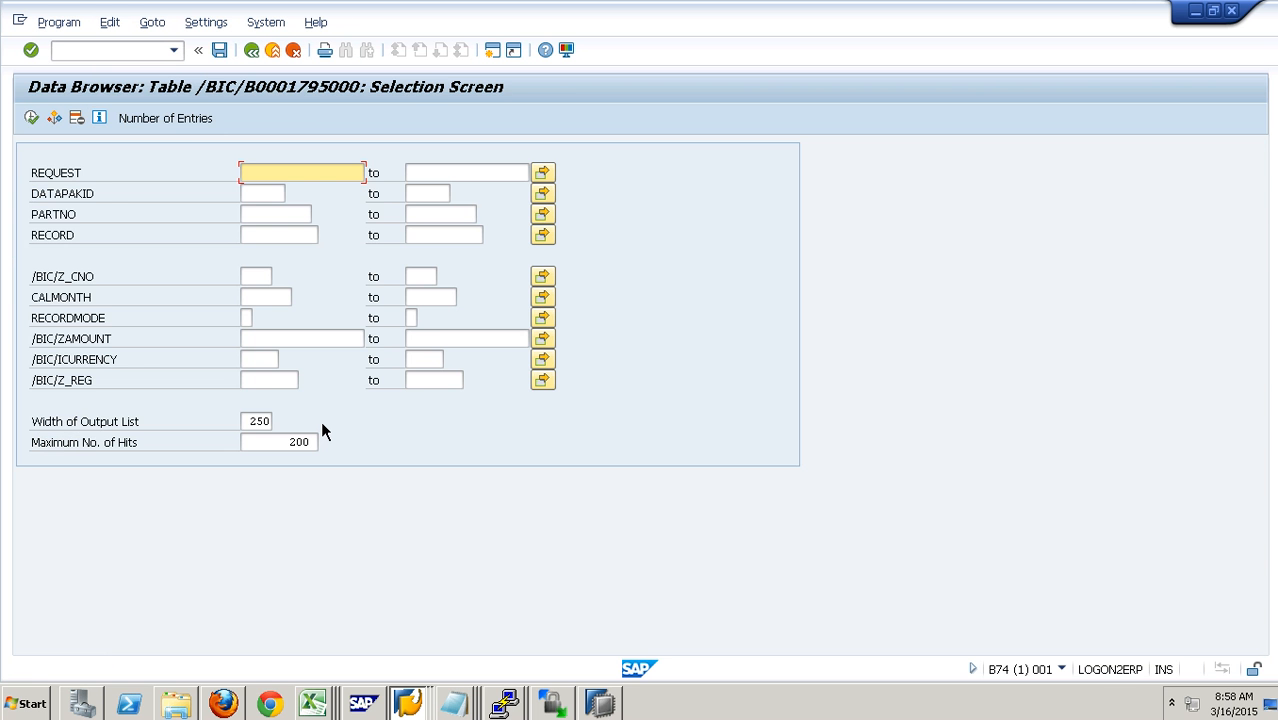
pyautogui.press('F8')
pyautogui.click(286, 57)
pyautogui.click(286, 57)
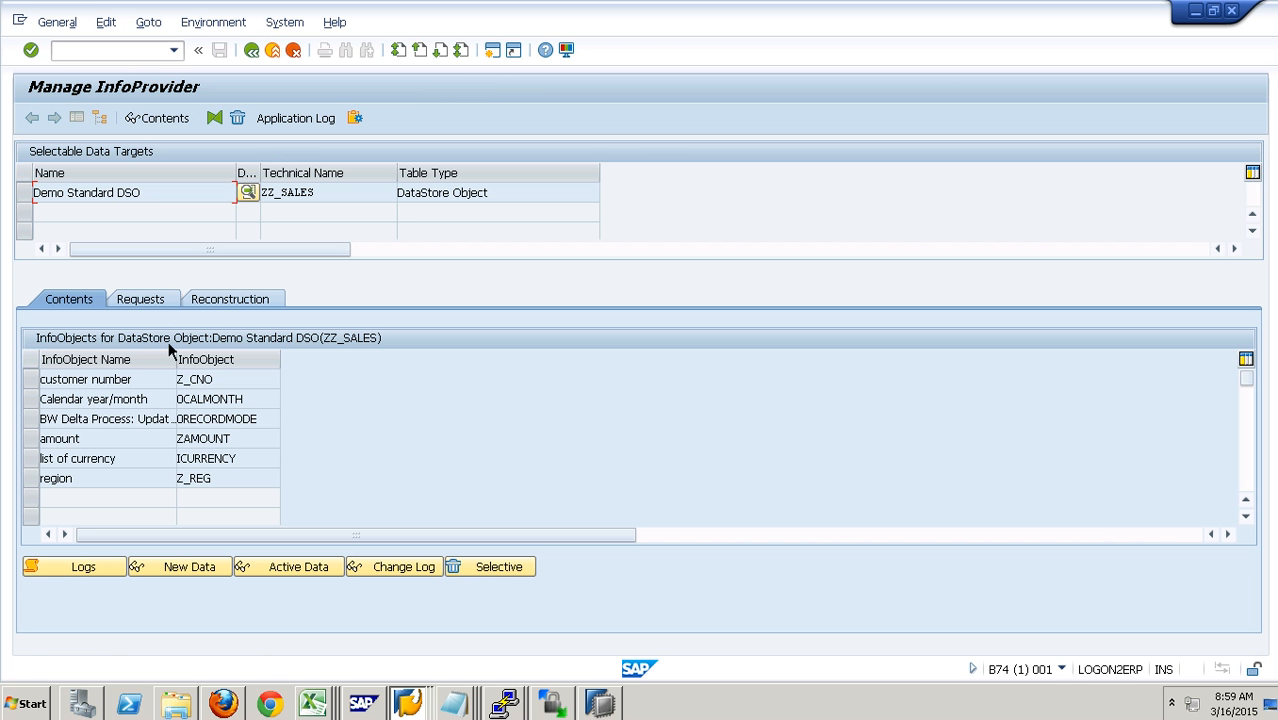
# - Select request 6253 in the ZZ_SALES request list and start its activation
pyautogui.click(155, 299)
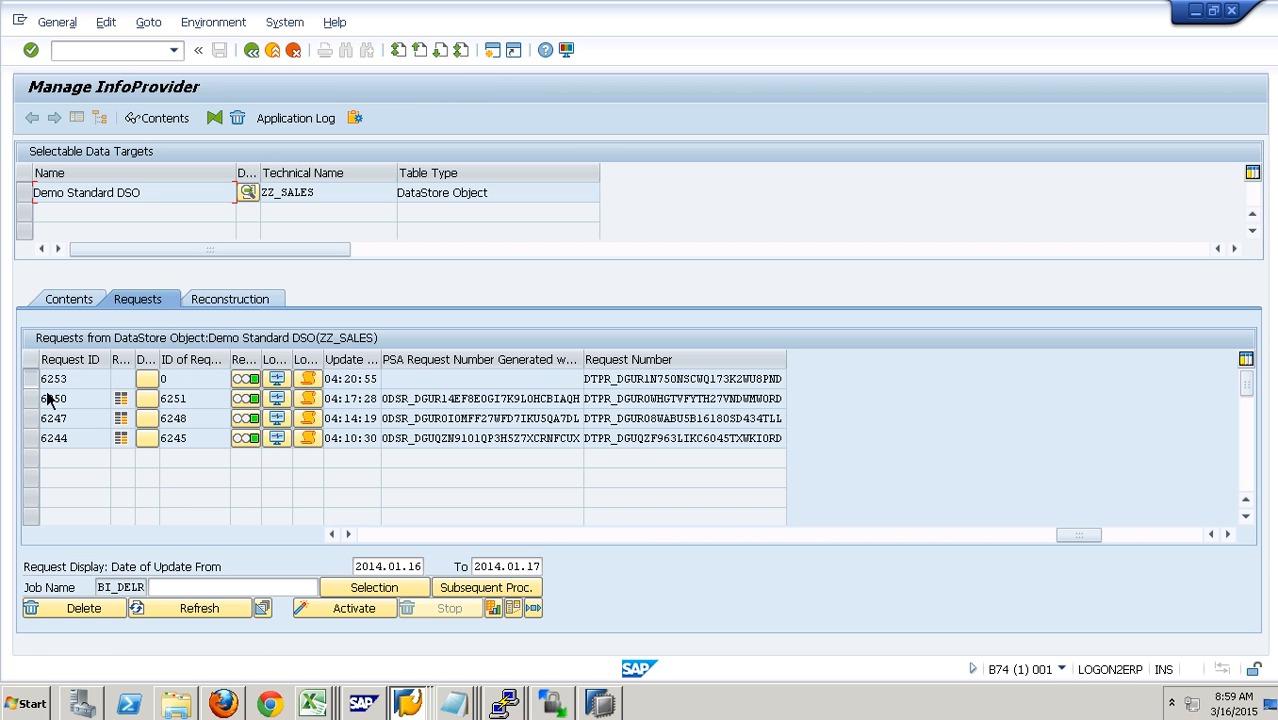
pyautogui.click(52, 379)
pyautogui.click(318, 611)
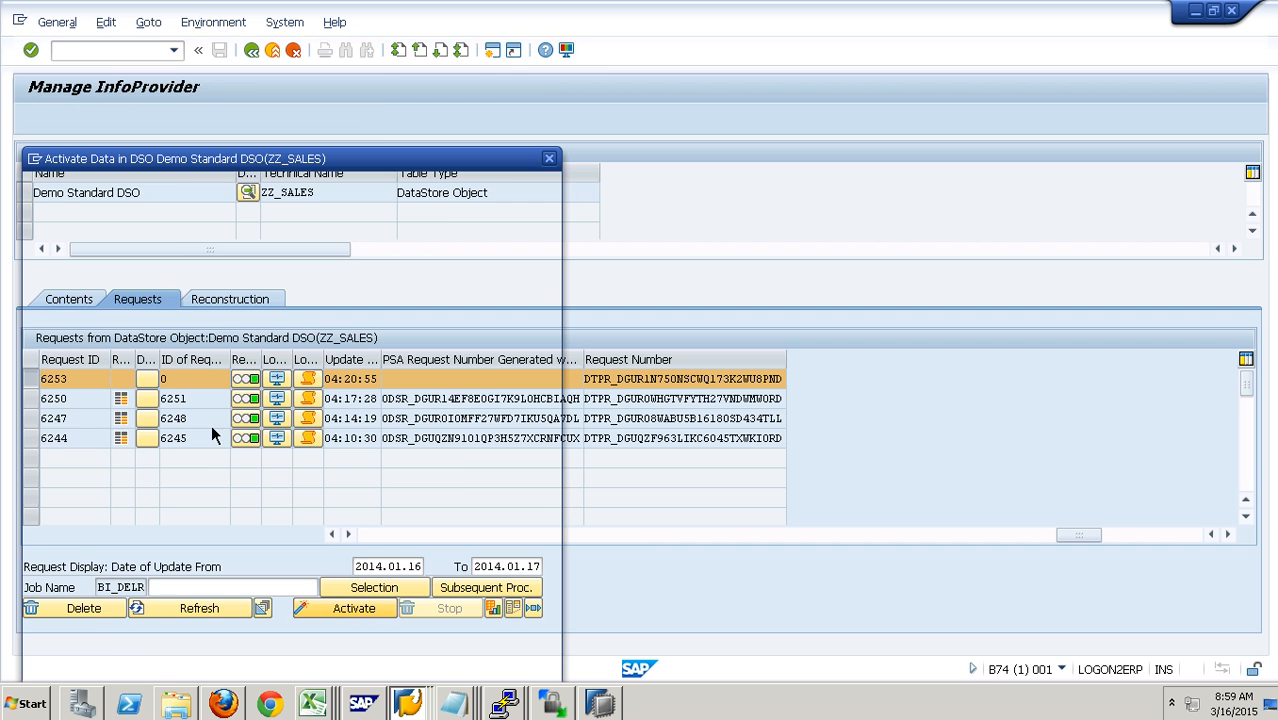
pyautogui.moveTo(219, 155); pyautogui.dragTo(270, 82)
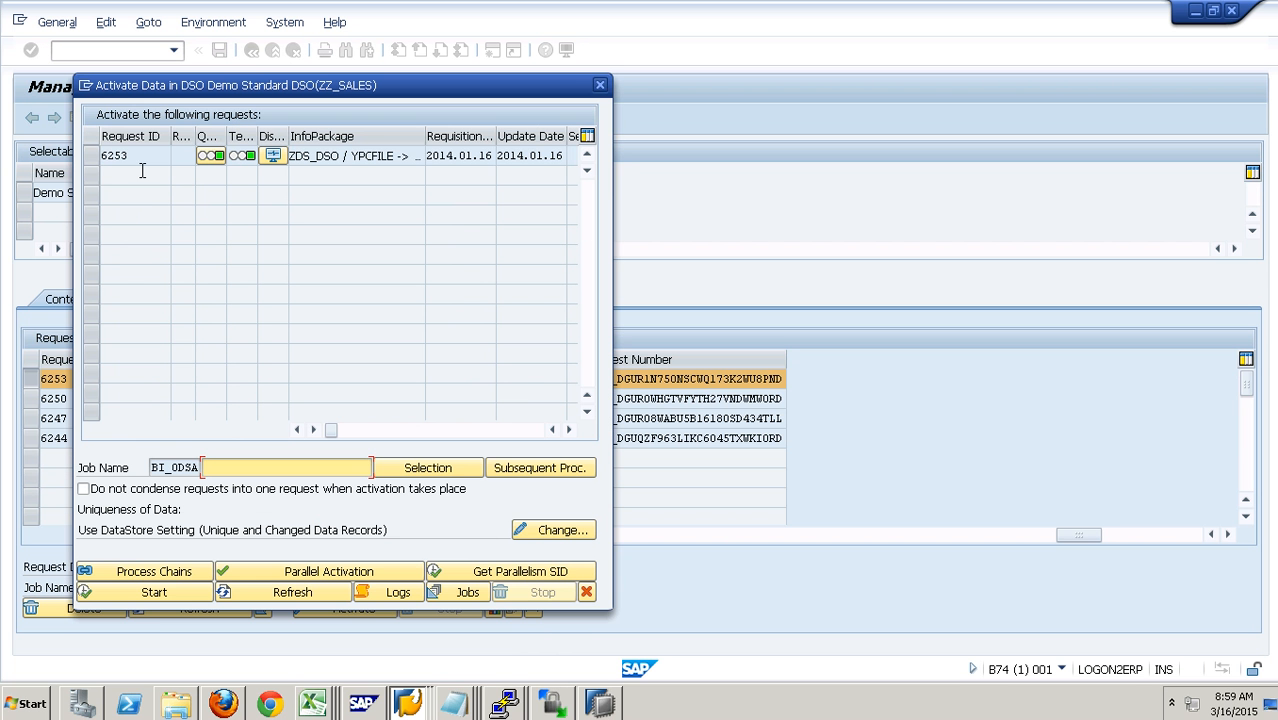
pyautogui.click(112, 167)
pyautogui.click(168, 600)
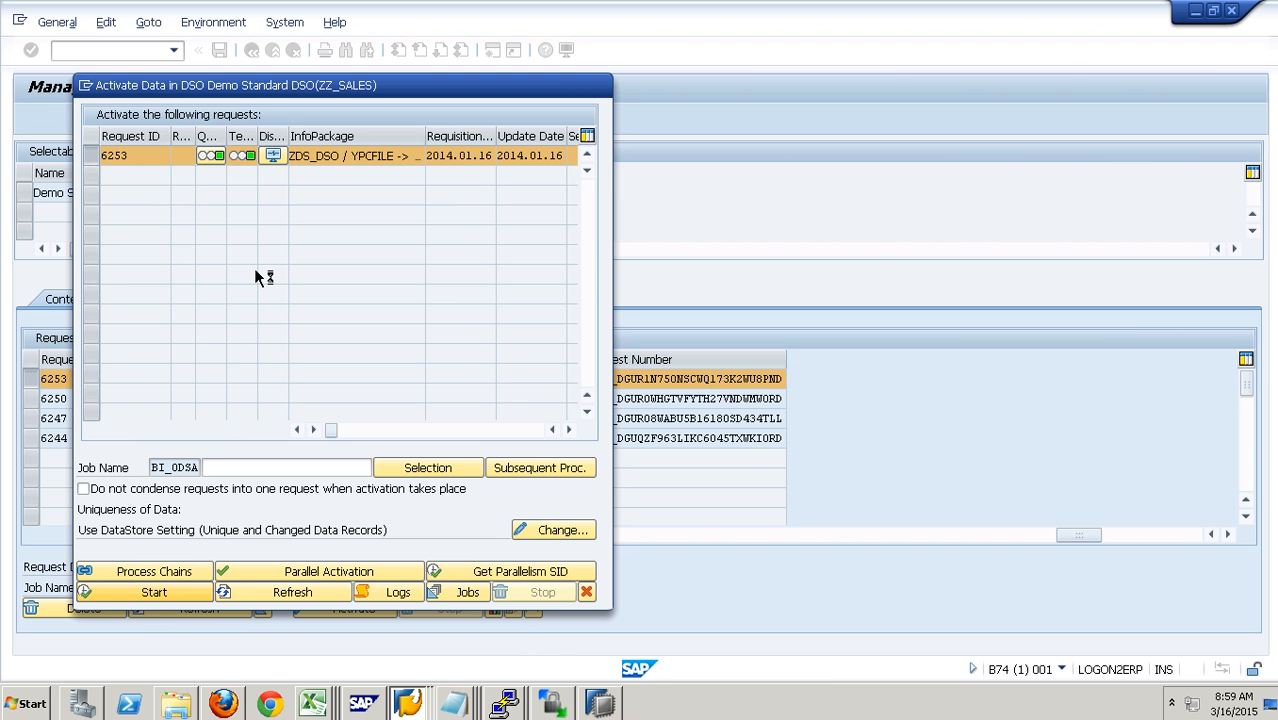
# - Refresh the activation status of request 6253 until it is processed, close the activation dialog and refresh the ZZ_SALES request list
pyautogui.click(279, 592)
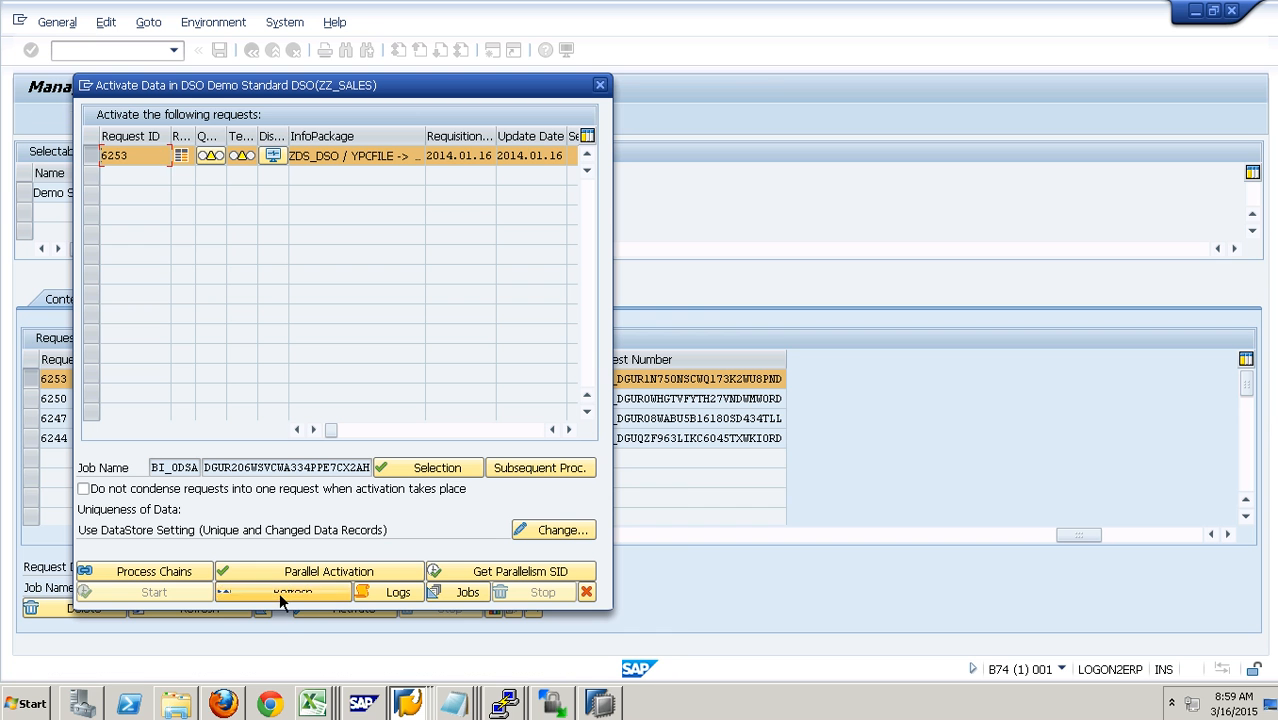
pyautogui.click(295, 594)
pyautogui.click(303, 592)
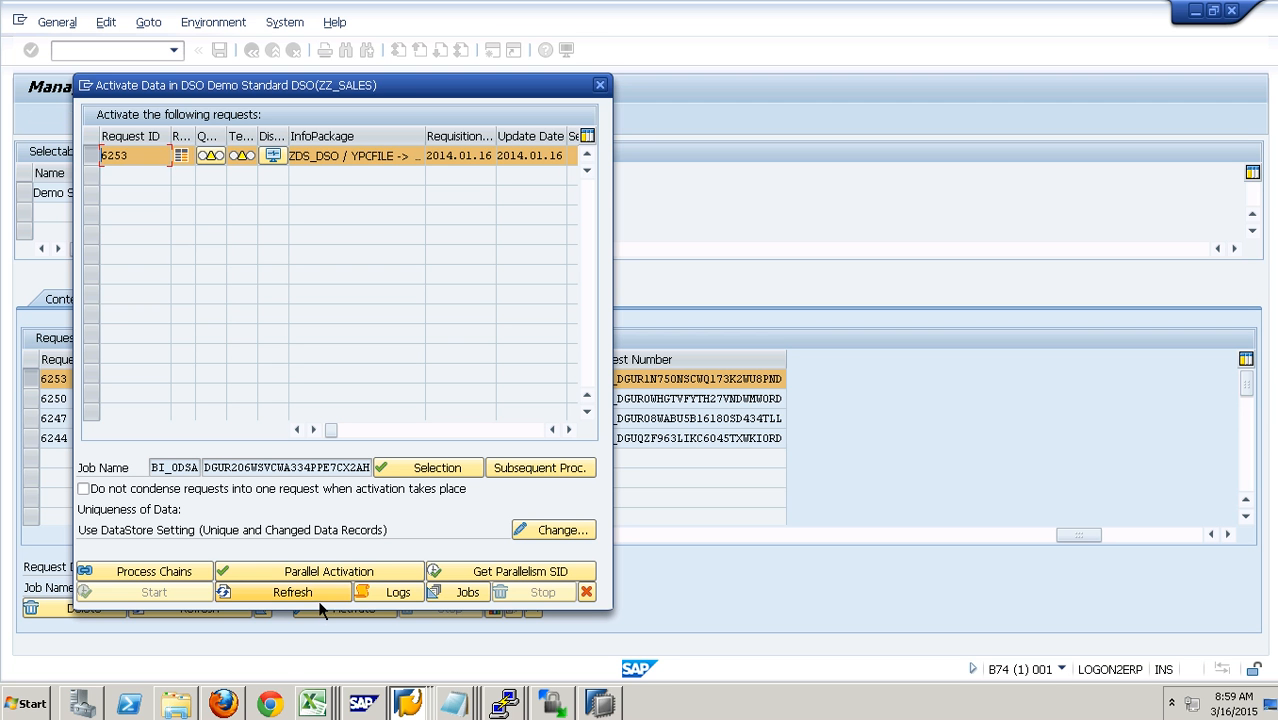
pyautogui.click(586, 594)
pyautogui.click(230, 614)
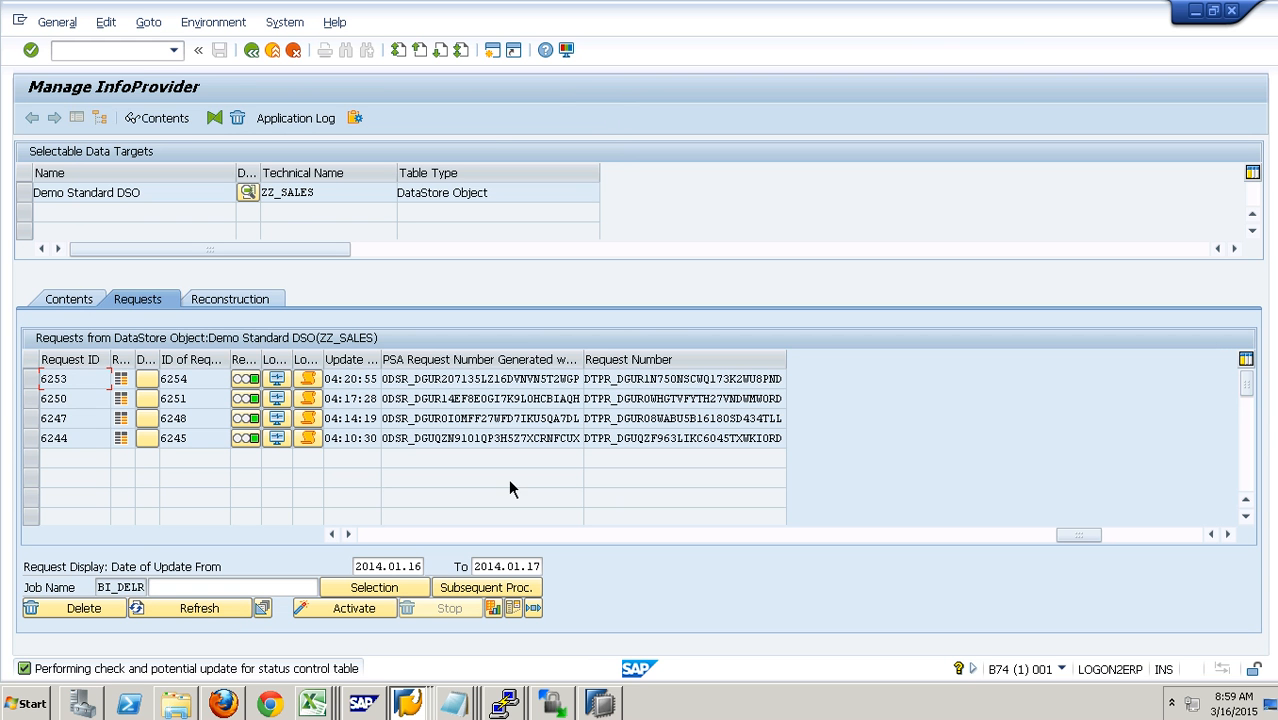
pyautogui.moveTo(567, 386); pyautogui.dragTo(595, 388)
# - Display the new data table of ZZ_SALES from its contents and return
pyautogui.click(70, 301)
pyautogui.click(190, 567)
pyautogui.press('F8')
pyautogui.click(252, 51)
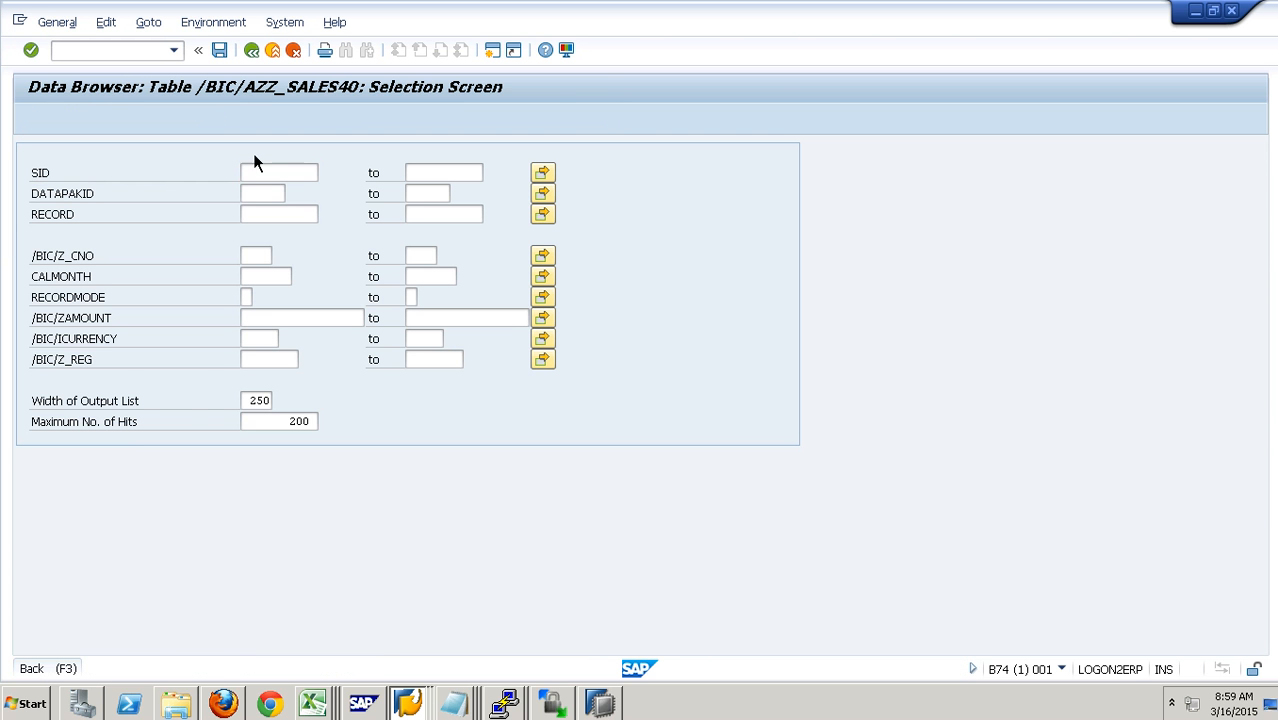
# - Display the active data of ZZ_SALES, check the region of the 2013.02 record and return to the contents
pyautogui.click(301, 576)
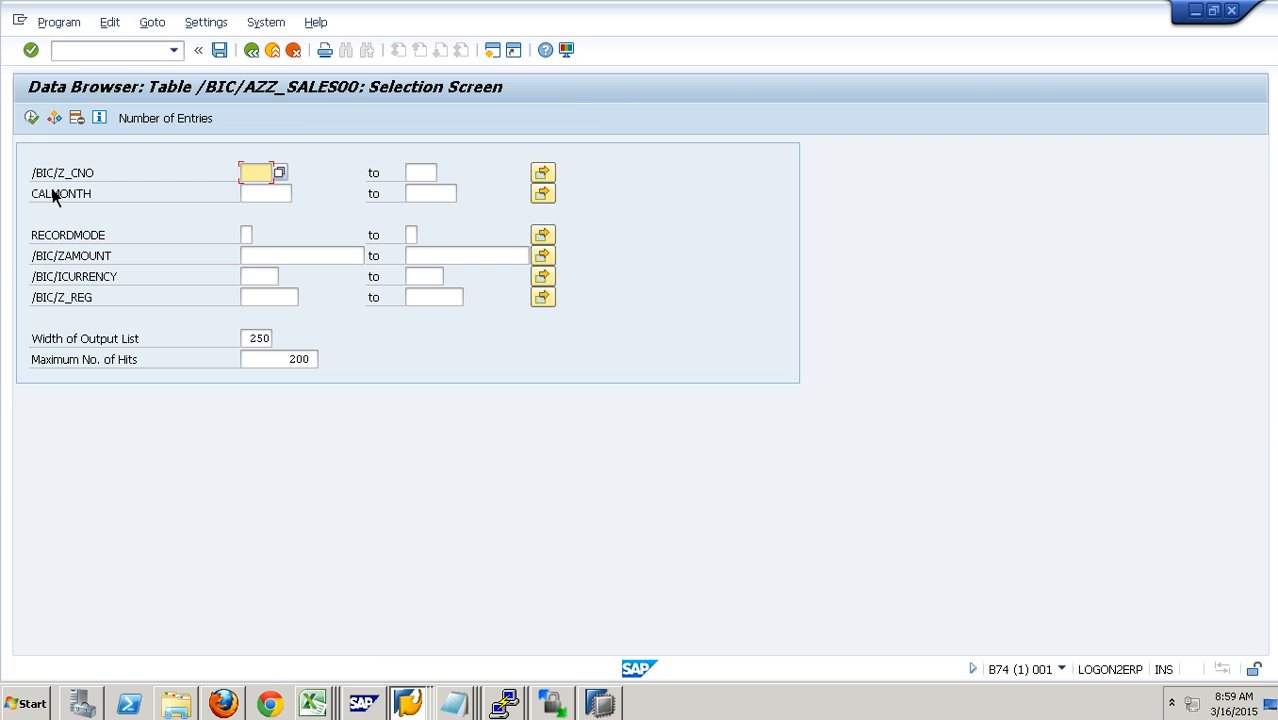
pyautogui.click(35, 122)
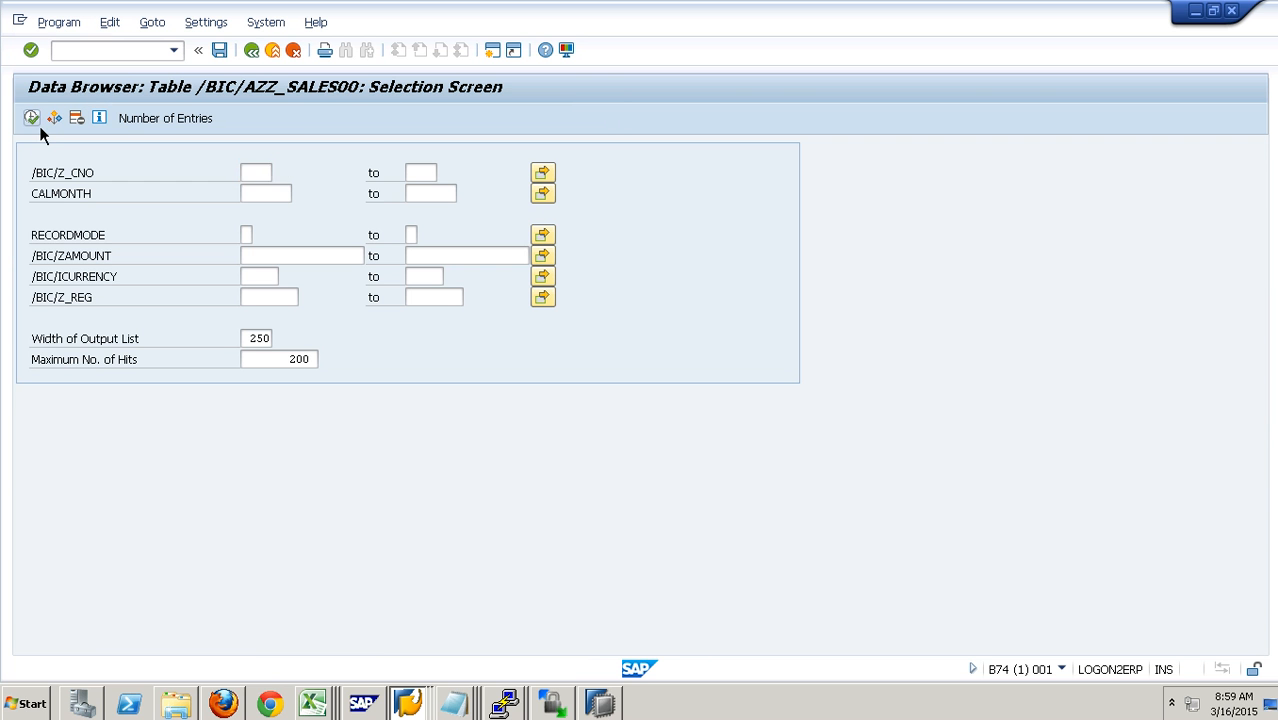
pyautogui.click(469, 190)
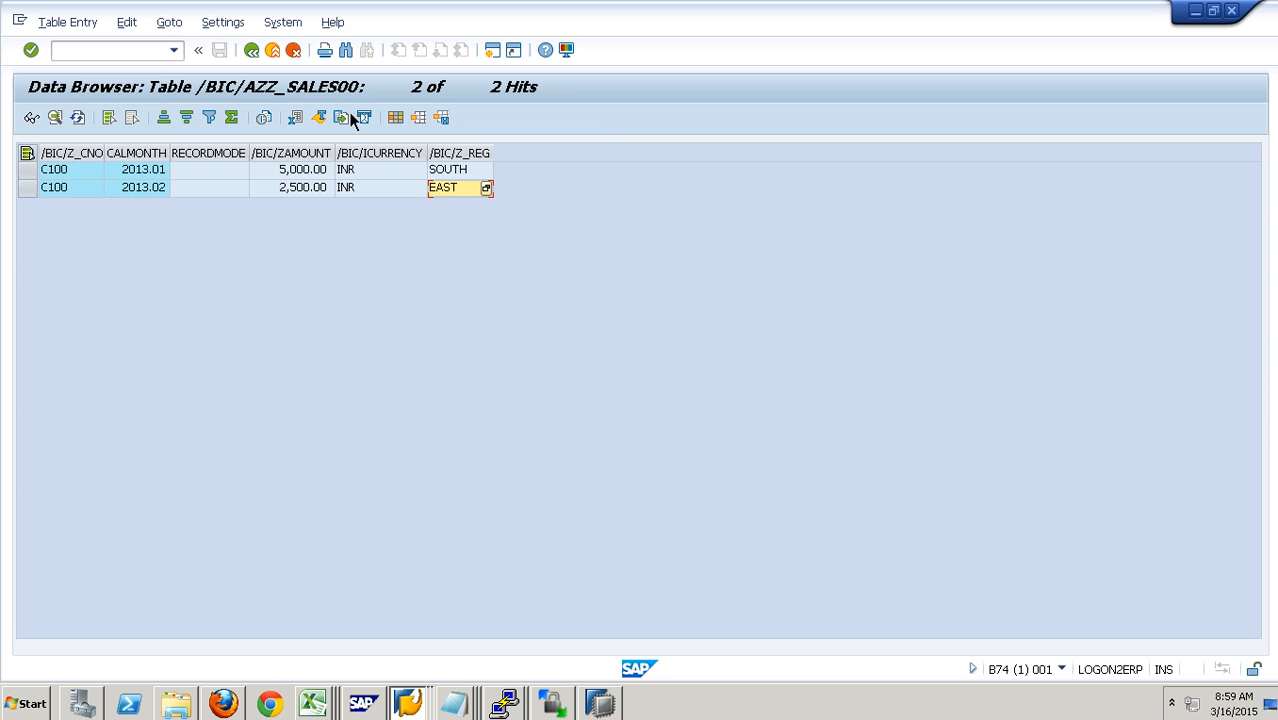
pyautogui.click(261, 66)
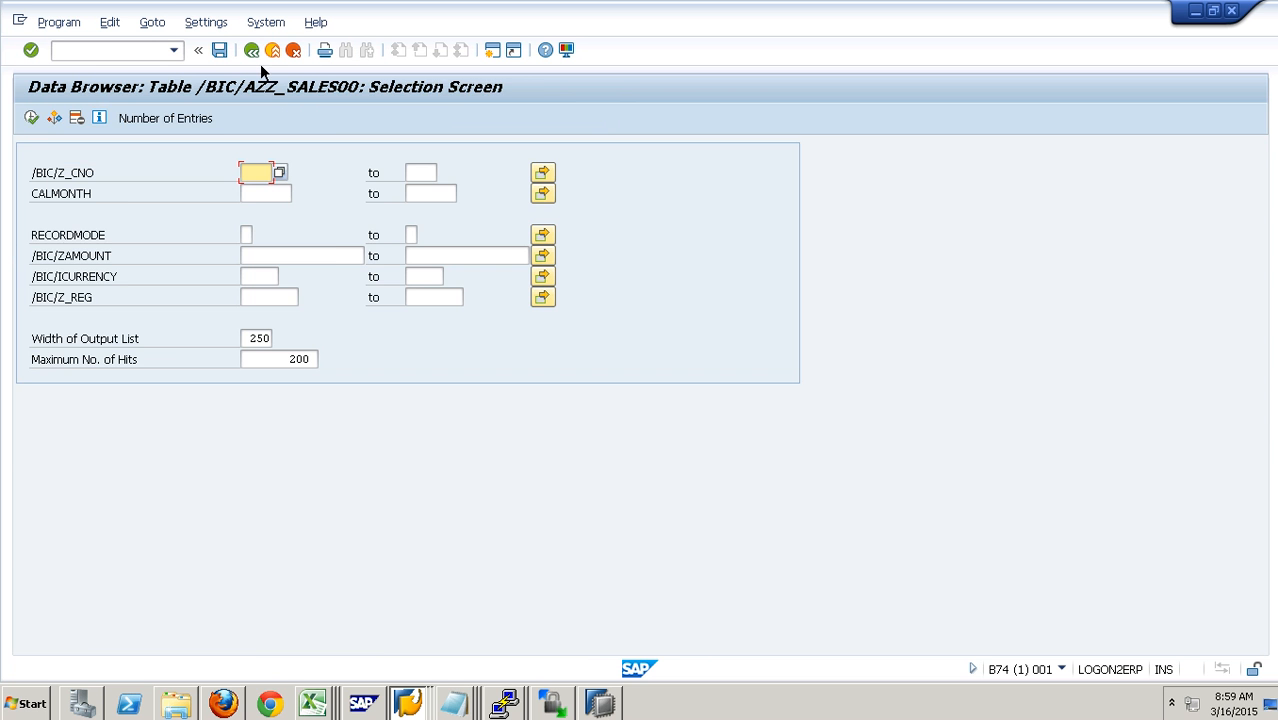
pyautogui.click(261, 67)
# - Display the change log records of ZZ_SALES and widen the request column to fit its content
pyautogui.click(398, 568)
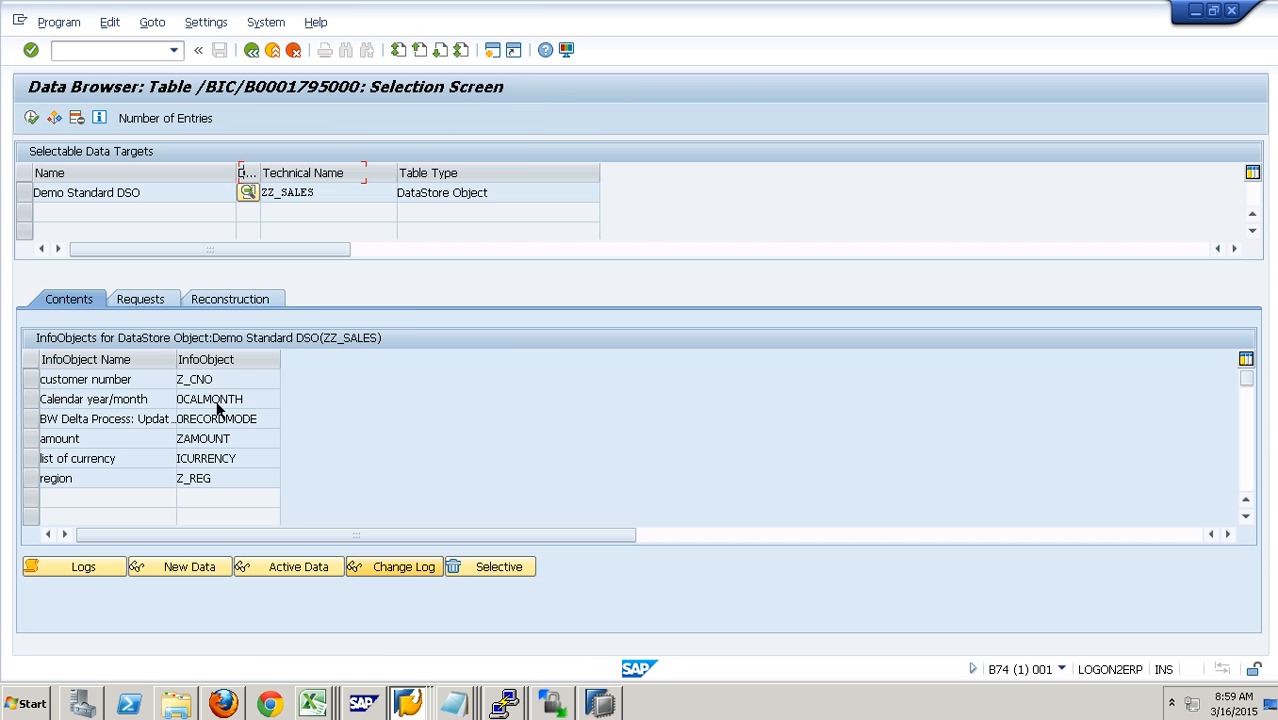
pyautogui.click(31, 118)
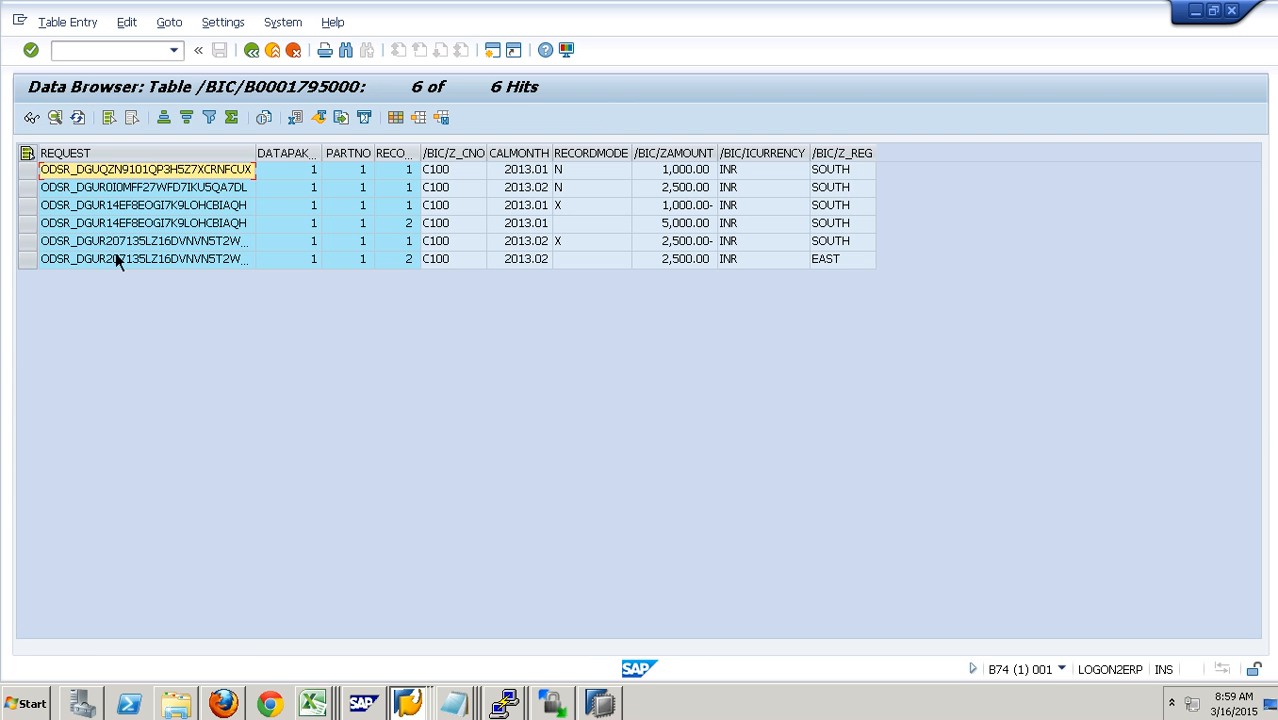
pyautogui.doubleClick(262, 171)
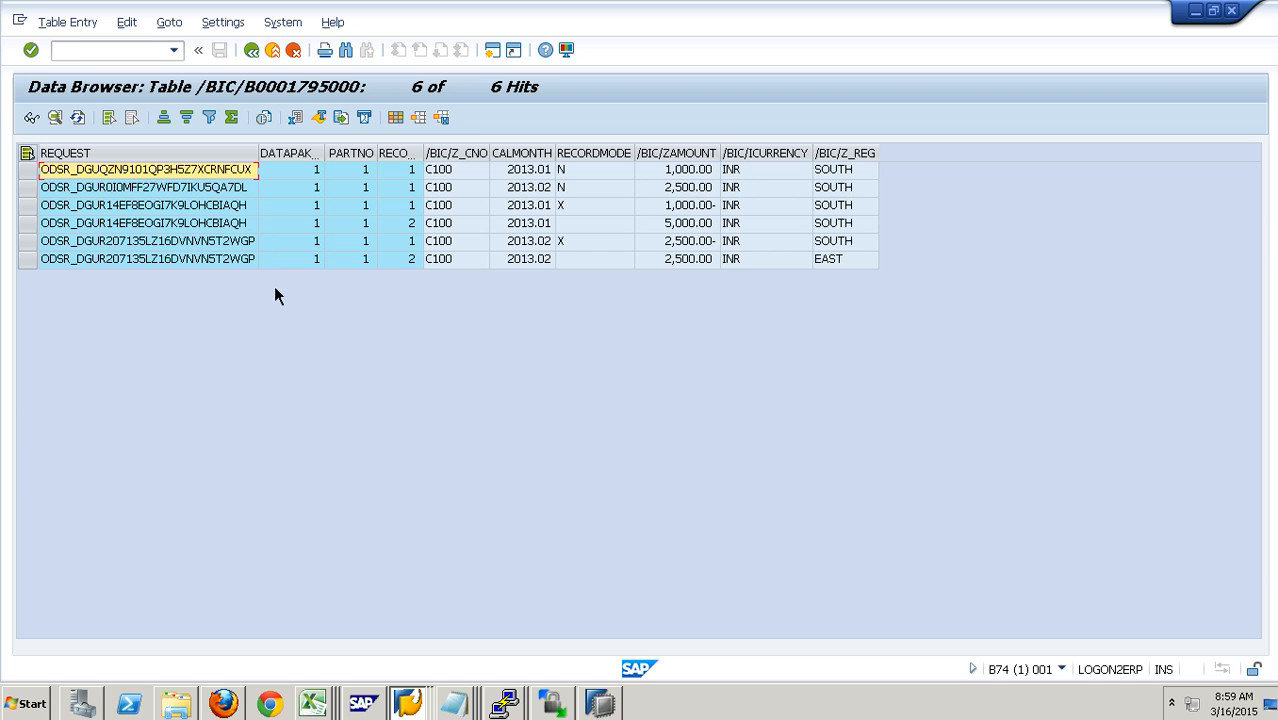
# - Examine the record mode, region and amount of the last two 2013.02 change log records, and return to the contents
pyautogui.click(590, 241)
pyautogui.click(846, 250)
pyautogui.click(712, 250)
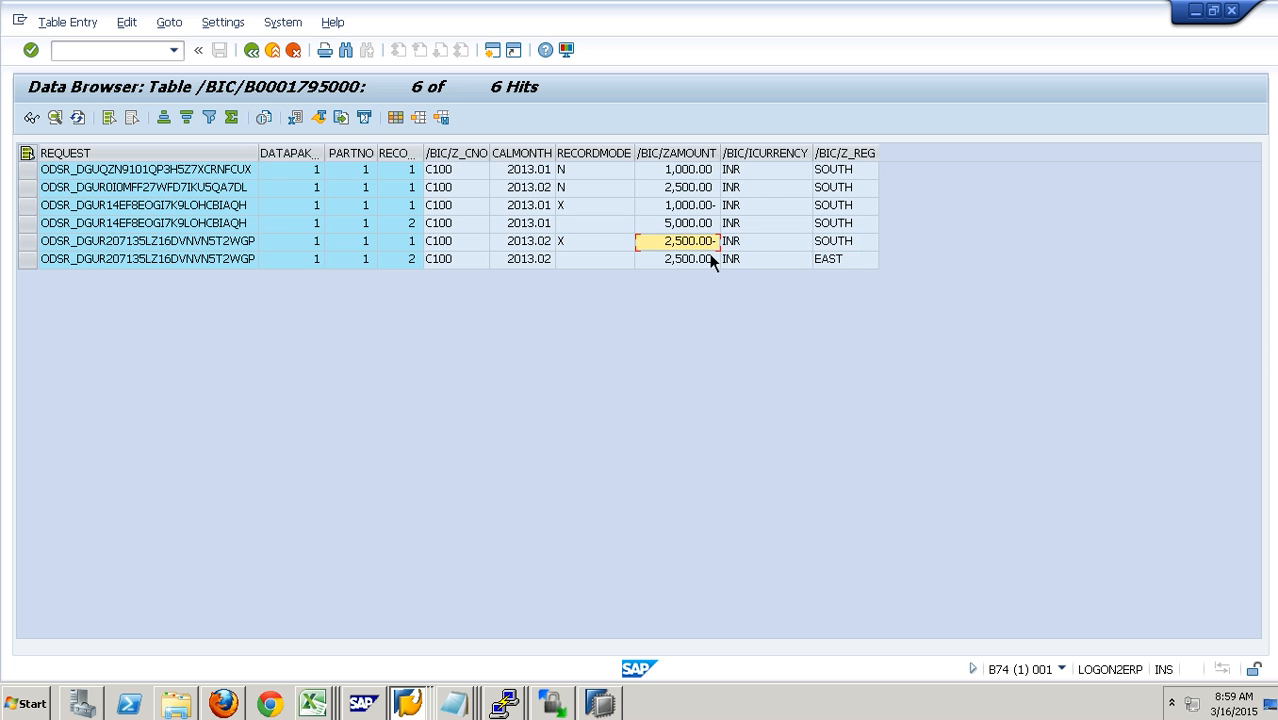
pyautogui.click(605, 260)
pyautogui.click(830, 262)
pyautogui.click(702, 264)
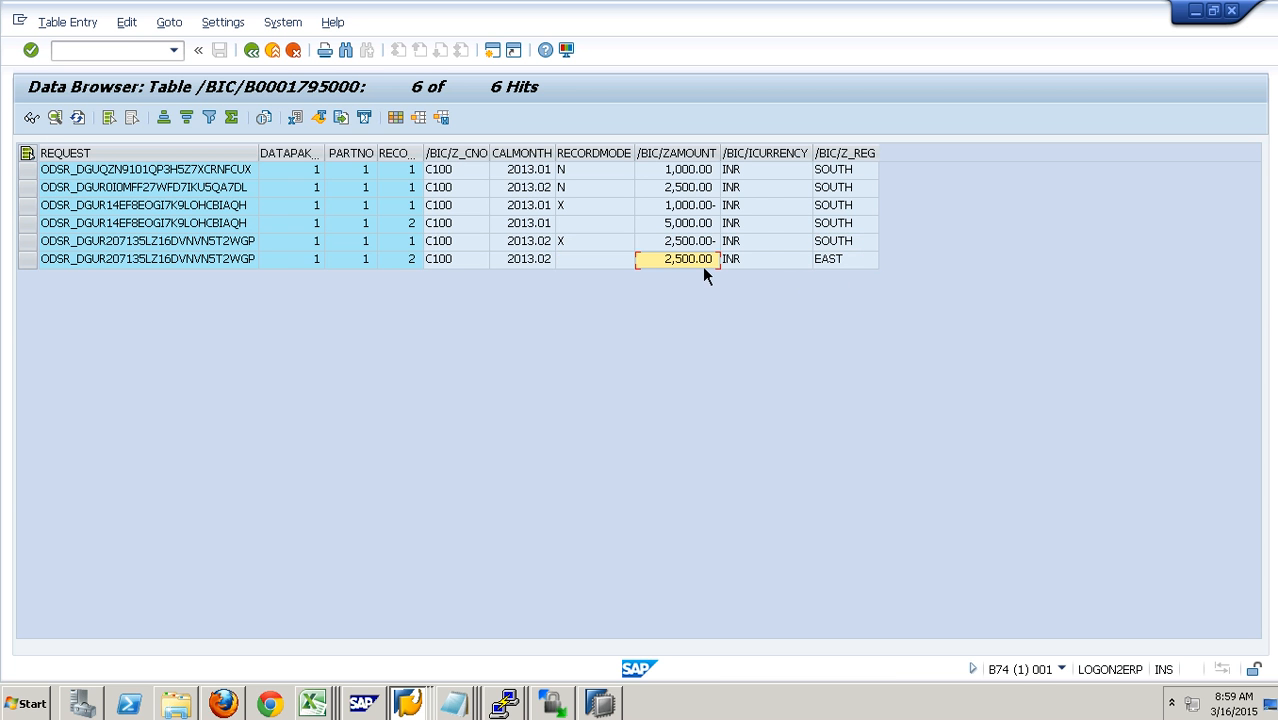
pyautogui.click(278, 58)
pyautogui.click(279, 61)
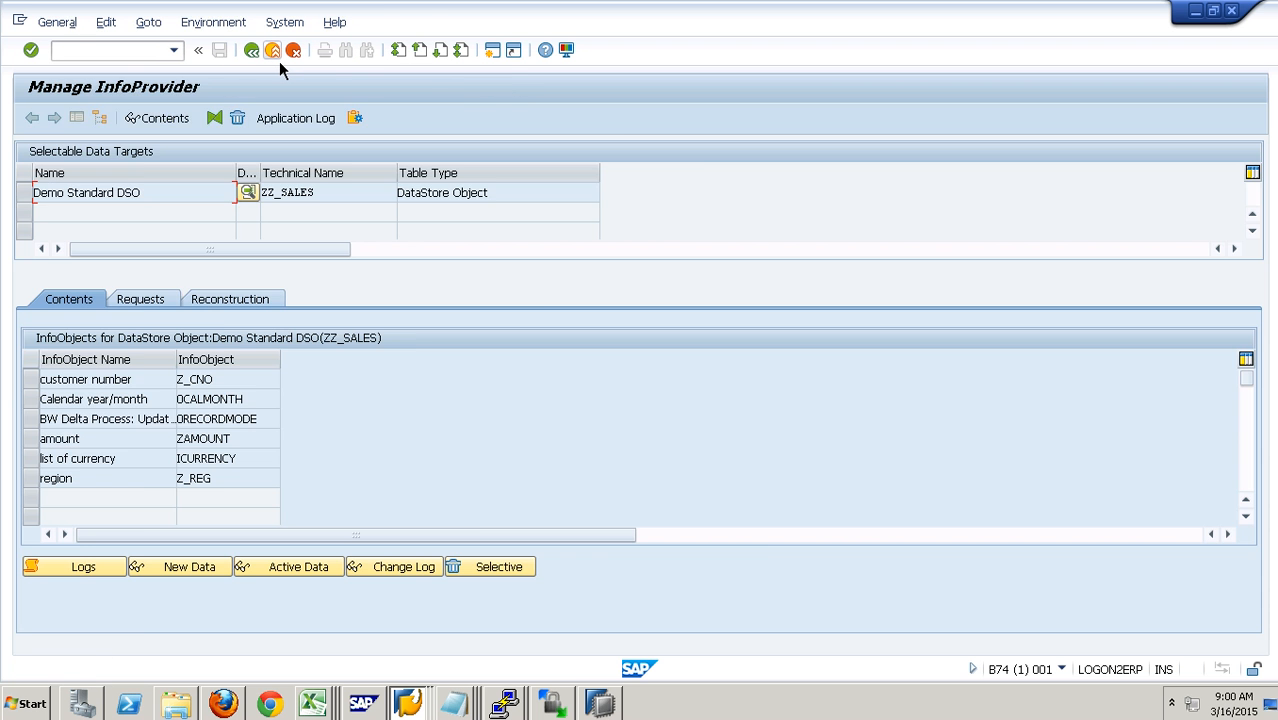
# - Leave the ZZ_SALES management screen, copy the next sample data rows from the document outside the remote session and return to the session
pyautogui.click(279, 61)
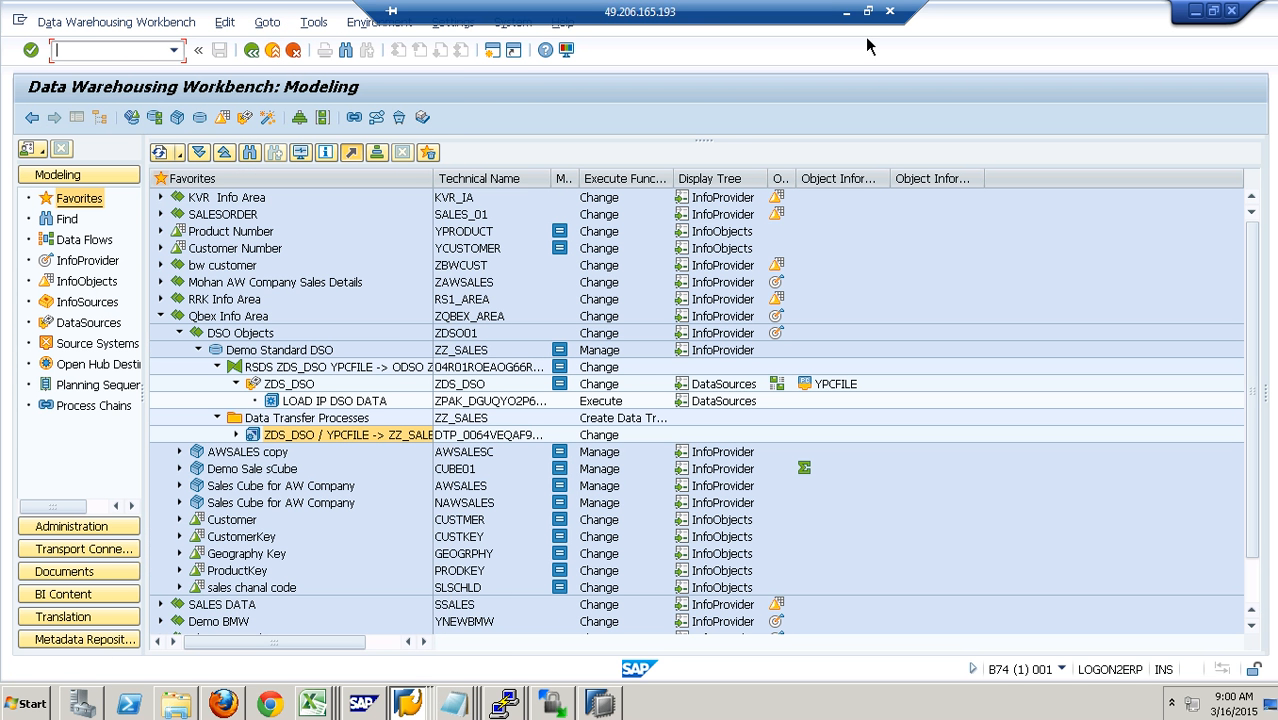
pyautogui.click(850, 18)
pyautogui.moveTo(148, 431); pyautogui.dragTo(500, 449)
pyautogui.hotkey('ctrl', 'c')
pyautogui.click(563, 710)
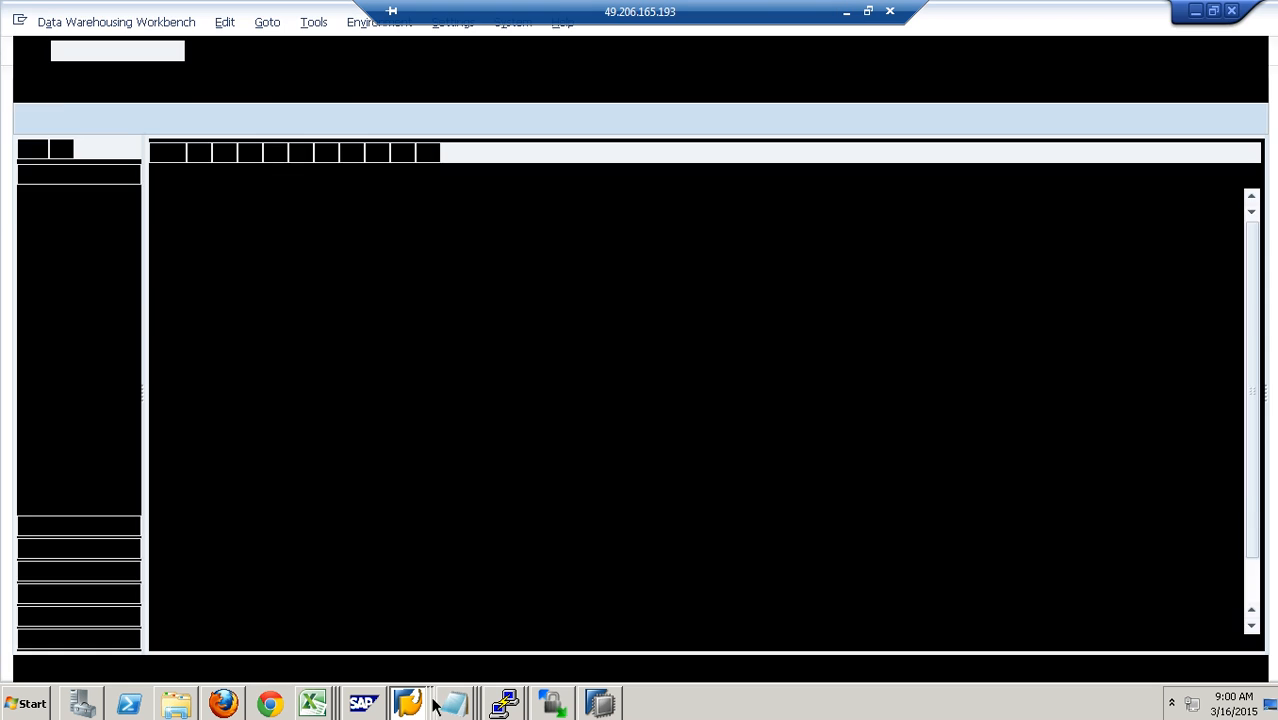
# - Open the DSODataFile CSV in Excel and paste the copied C100 rows for NORTH 5000 INR and EAST 7000 INR from cell A2
pyautogui.moveTo(320, 712)
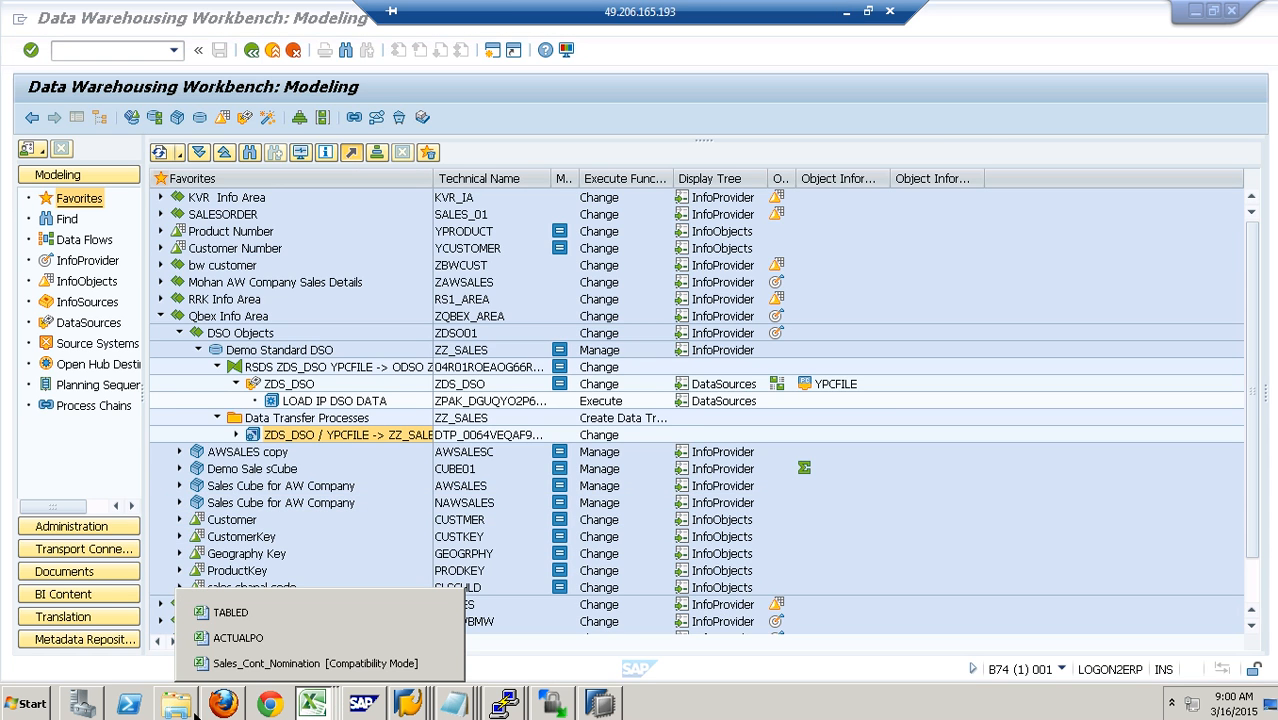
pyautogui.click(176, 704)
pyautogui.doubleClick(207, 204)
pyautogui.click(68, 229)
pyautogui.hotkey('ctrl', 'v')
# - Set the year/month values in cells B2 and B3 to 201301 and 201302
pyautogui.click(110, 231)
pyautogui.write('201301')
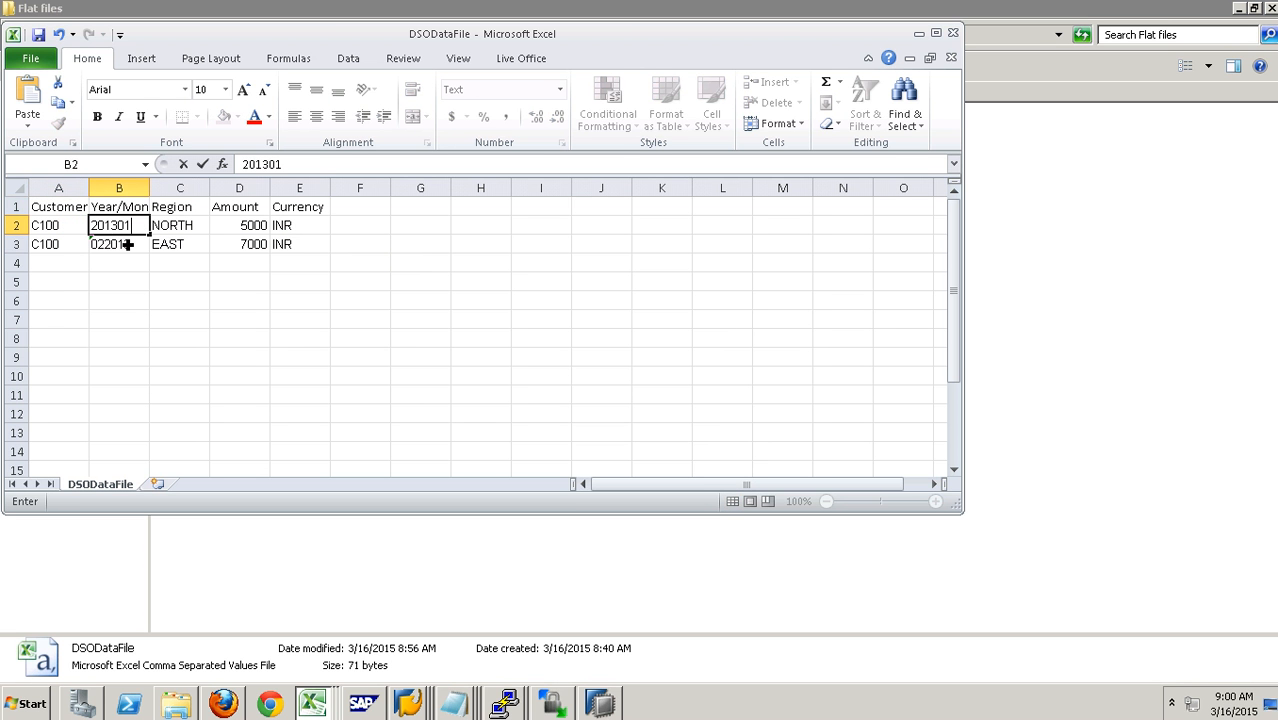
pyautogui.click(124, 244)
pyautogui.write('201302')
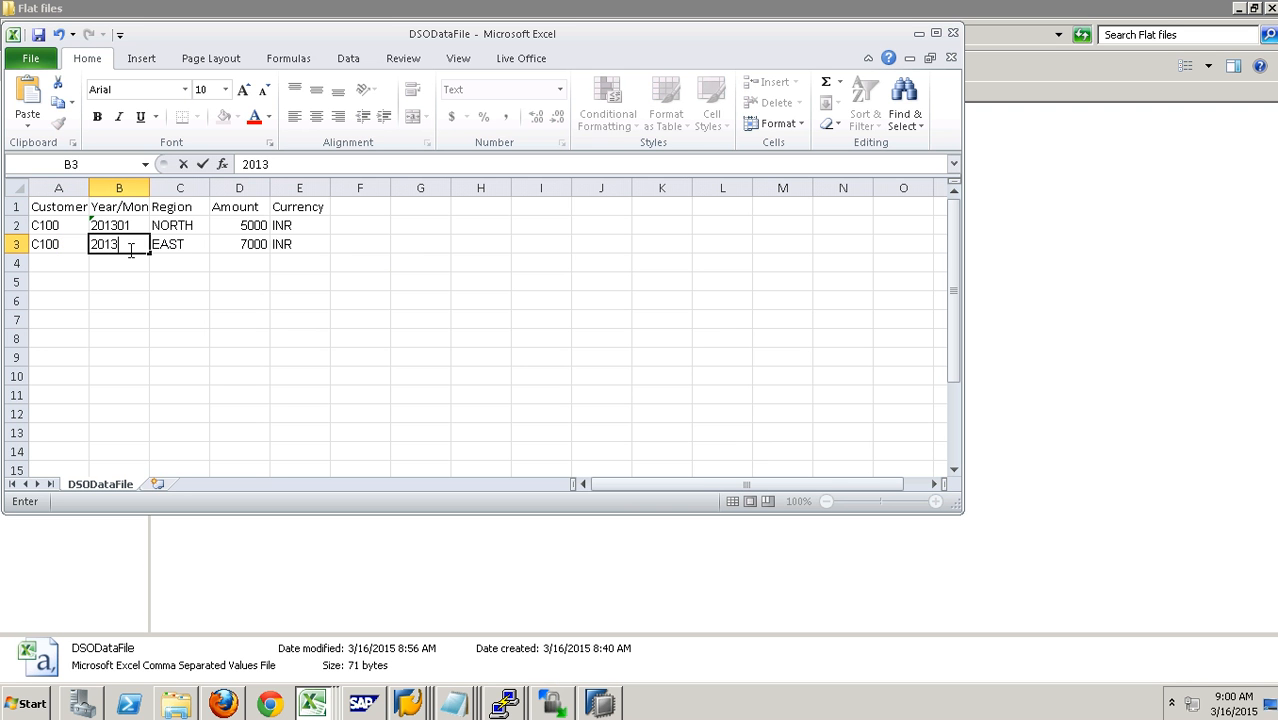
pyautogui.click(196, 229)
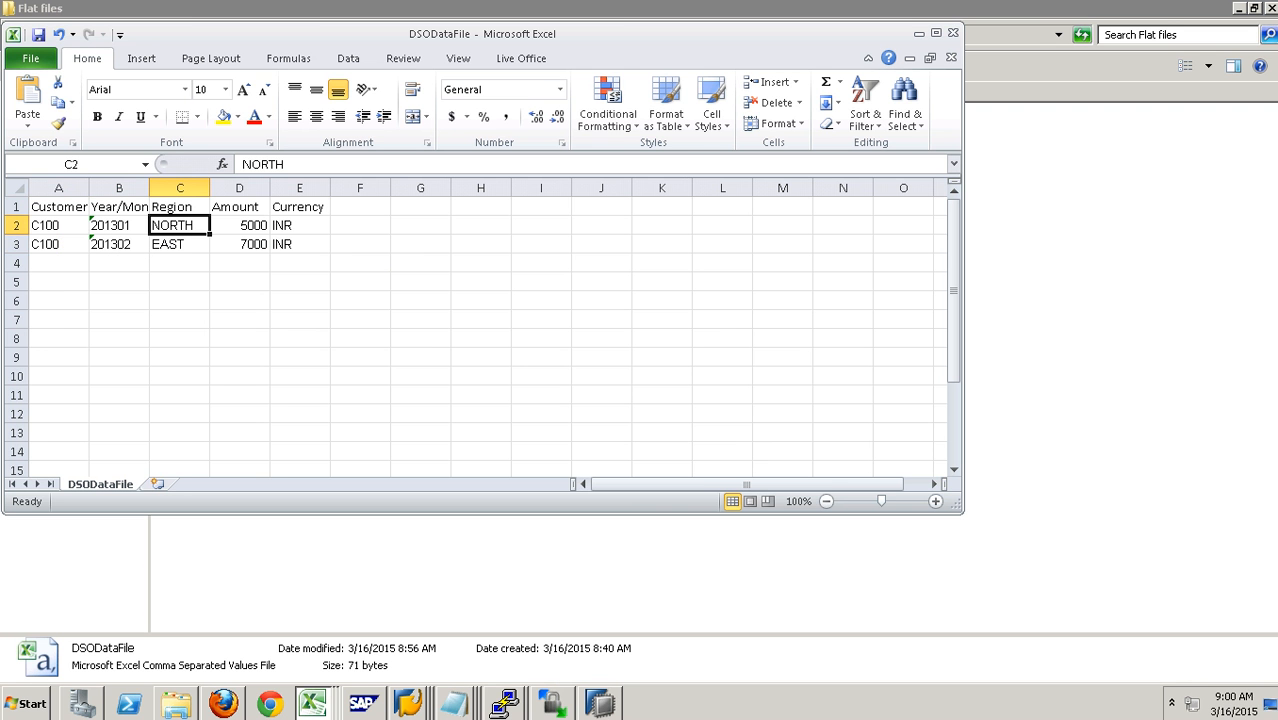
# - Save DSODataFile in its CSV format and close the file
pyautogui.click(42, 38)
pyautogui.click(567, 411)
pyautogui.click(953, 33)
pyautogui.click(566, 374)
pyautogui.click(572, 414)
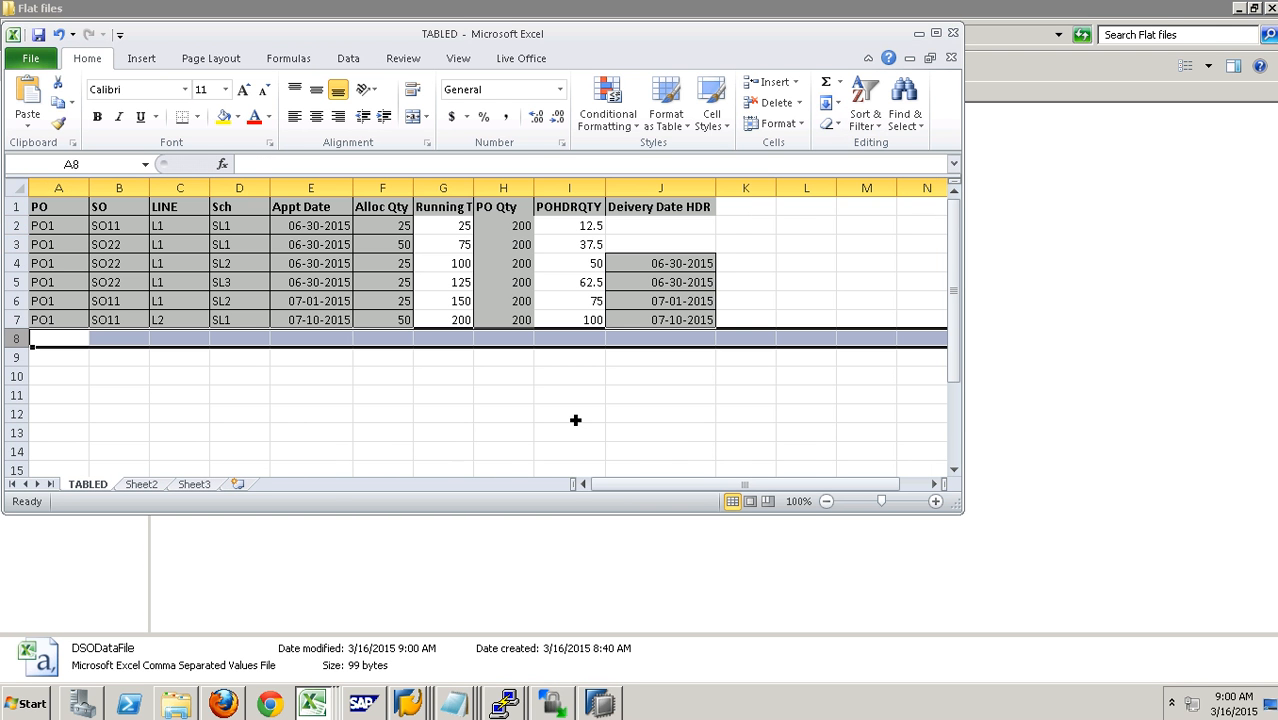
# - Switch back to the SAP workbench, open the InfoPackage LOAD IP DSO DATA and start the data load immediately
pyautogui.click(420, 708)
pyautogui.click(405, 586)
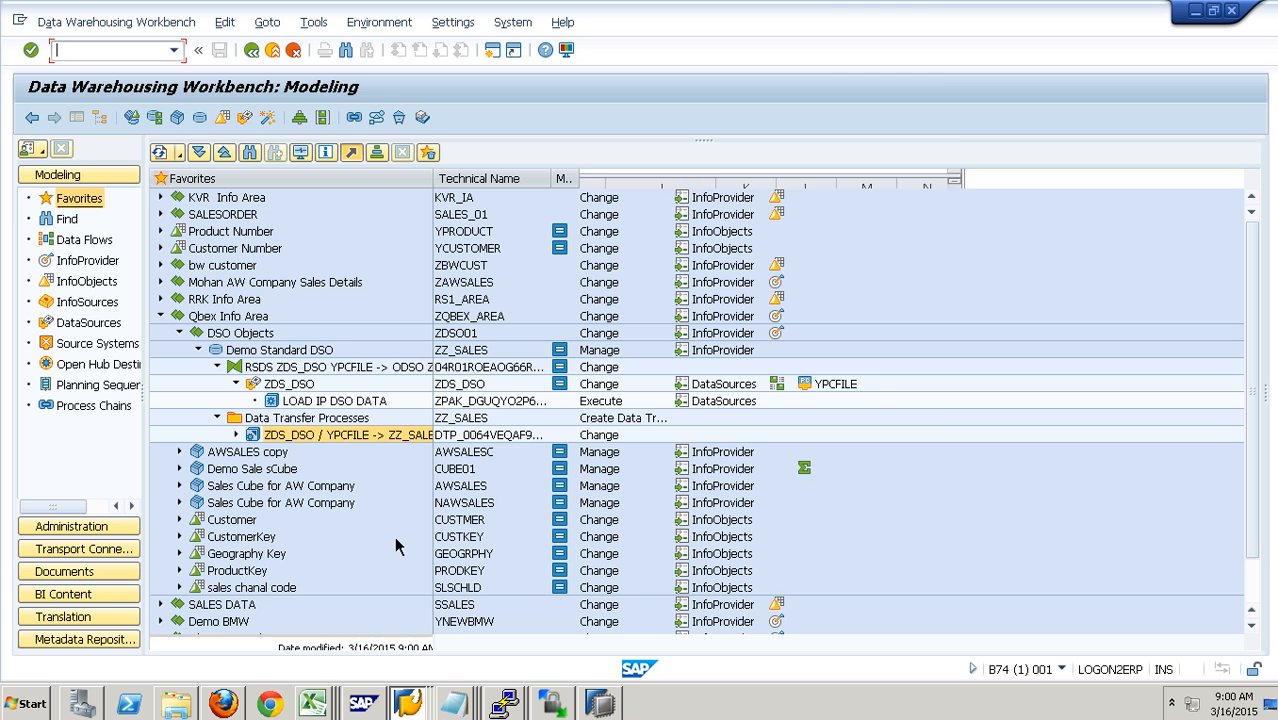
pyautogui.doubleClick(312, 402)
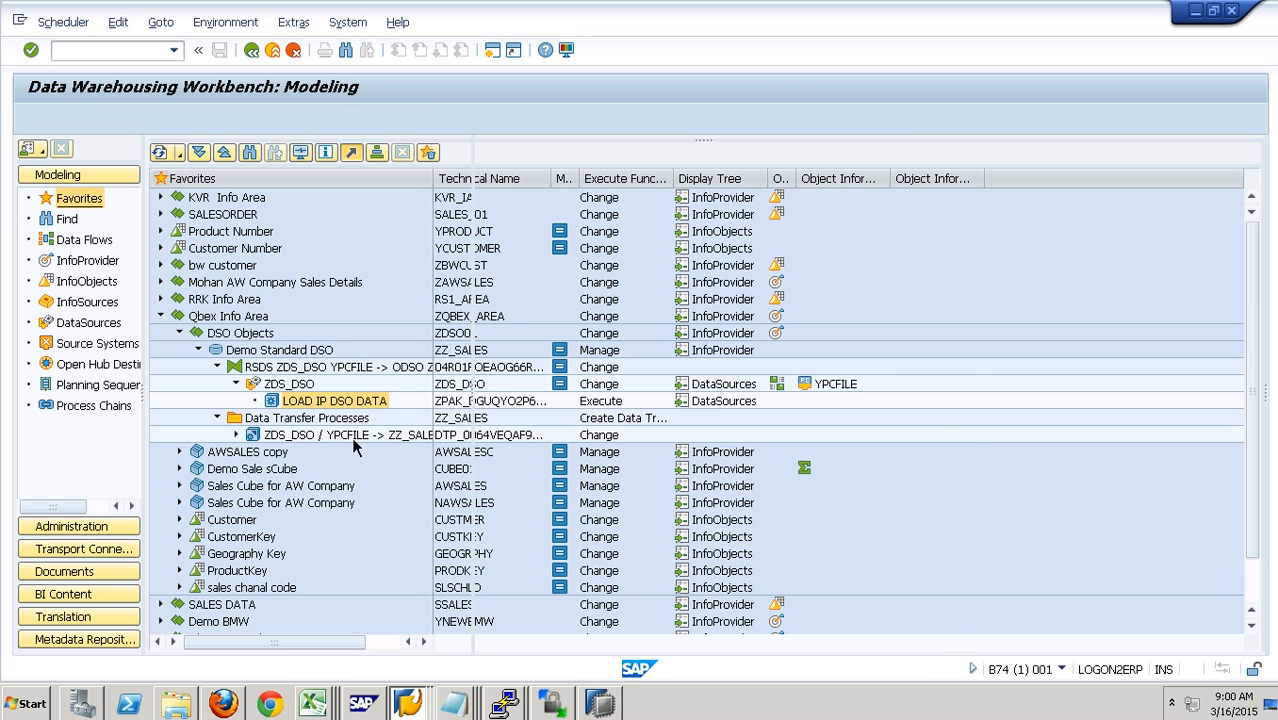
pyautogui.click(560, 463)
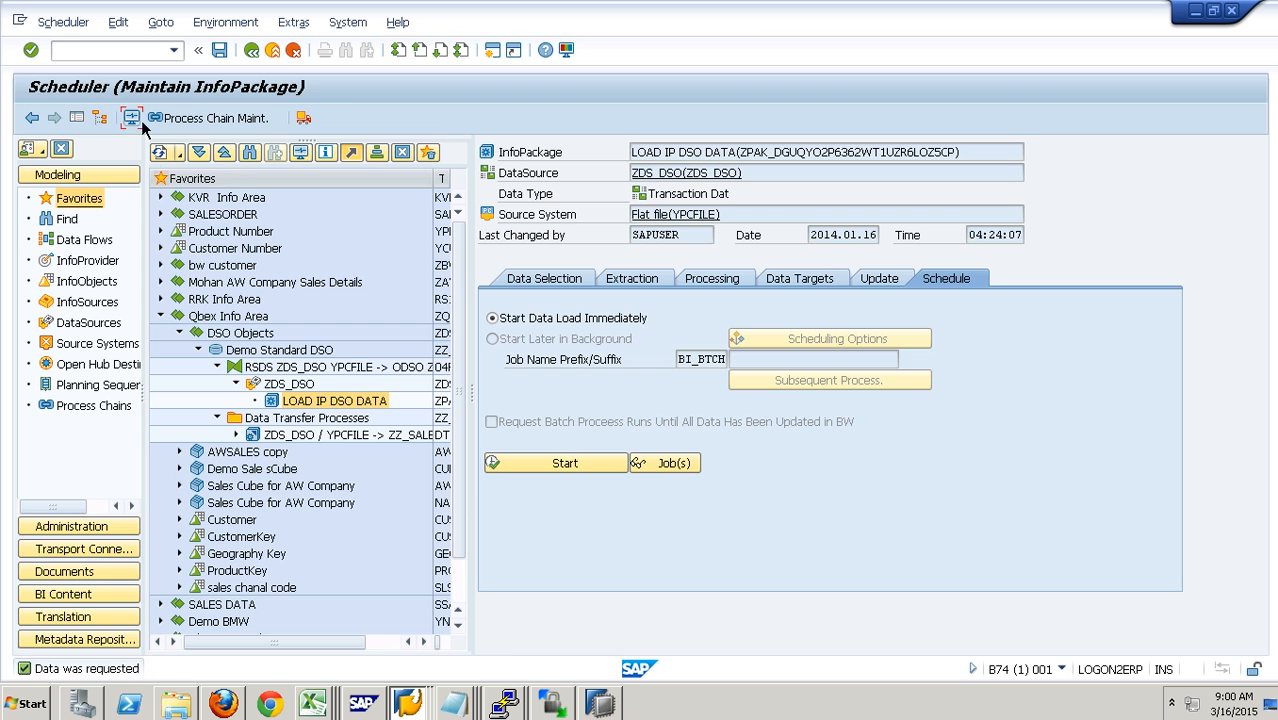
# - Check the latest LOAD IP DSO DATA request in the InfoPackage monitor and return to the workbench
pyautogui.click(132, 118)
pyautogui.click(257, 319)
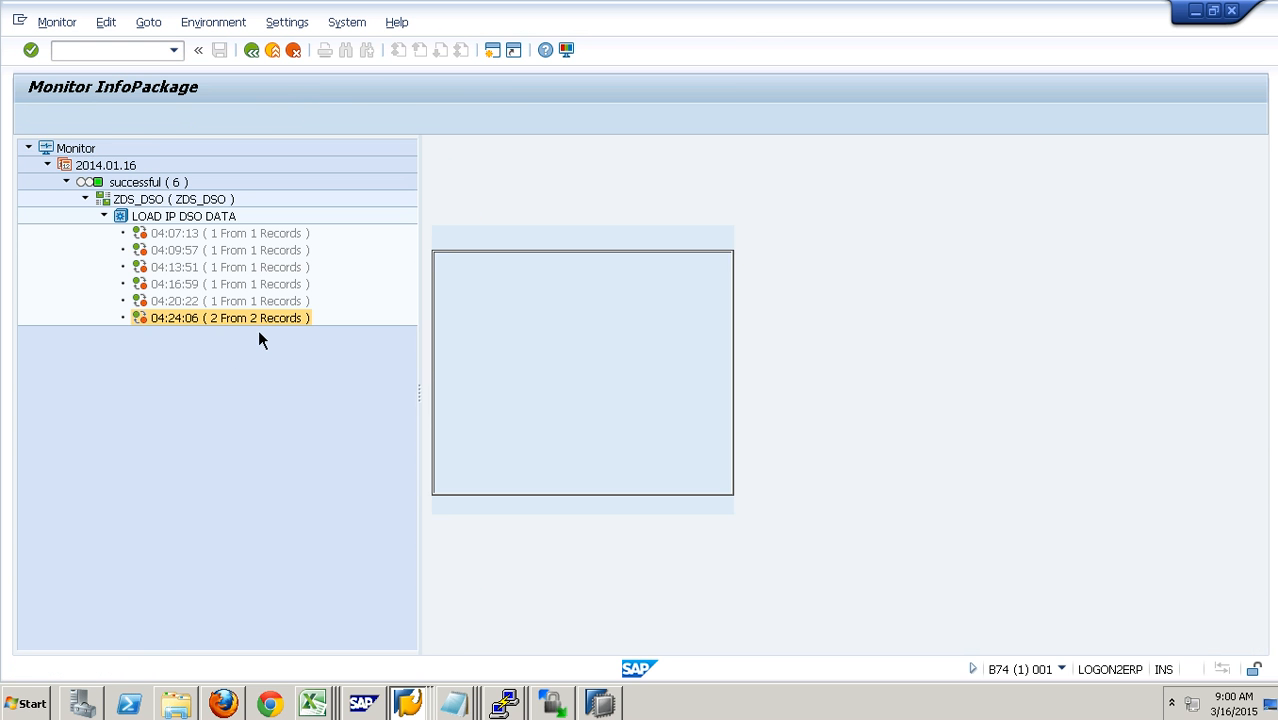
pyautogui.click(287, 58)
pyautogui.click(287, 58)
# - Manage the PSA requests of DataSource ZDS_DSO and open PSA maintenance for request 6255
pyautogui.rightClick(296, 386)
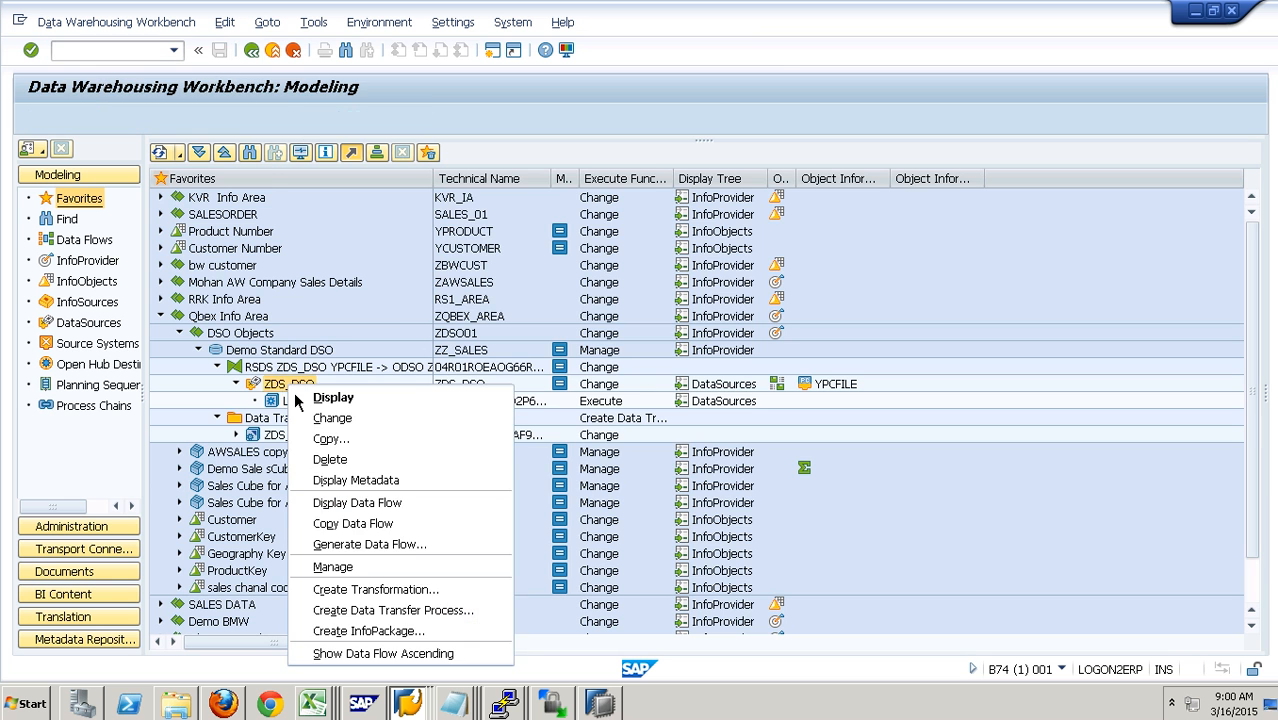
pyautogui.click(388, 577)
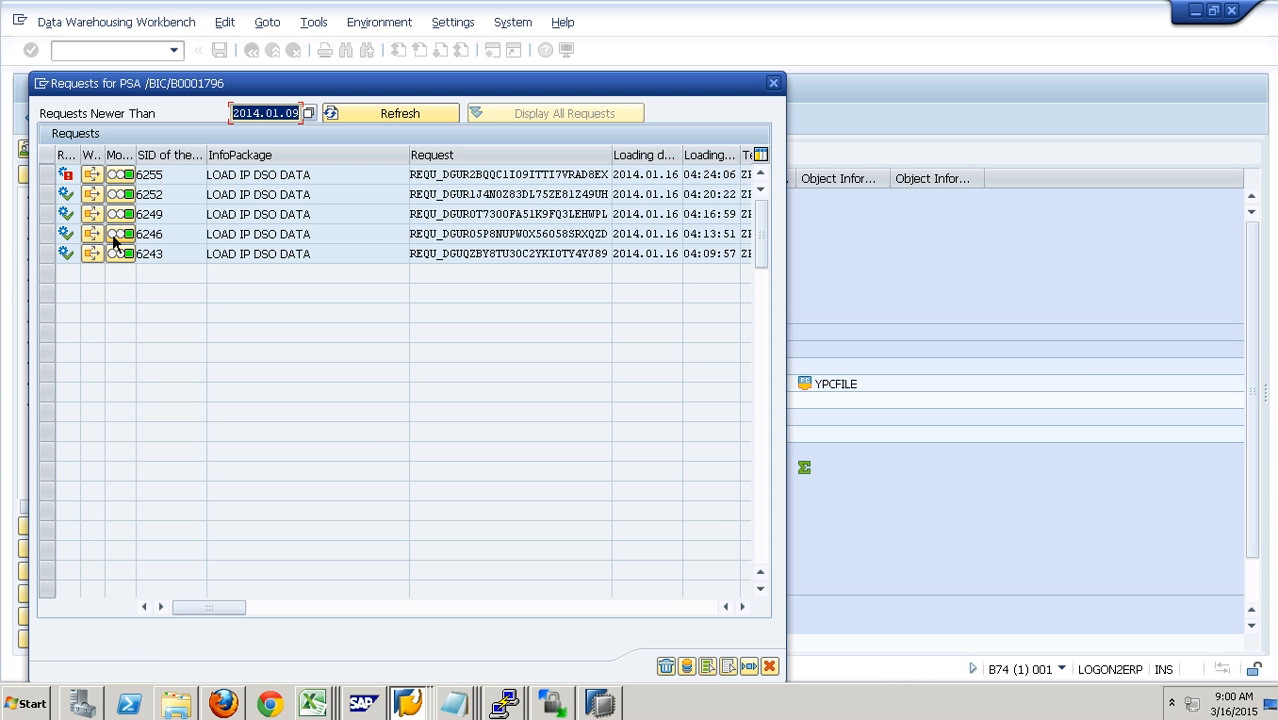
pyautogui.click(48, 175)
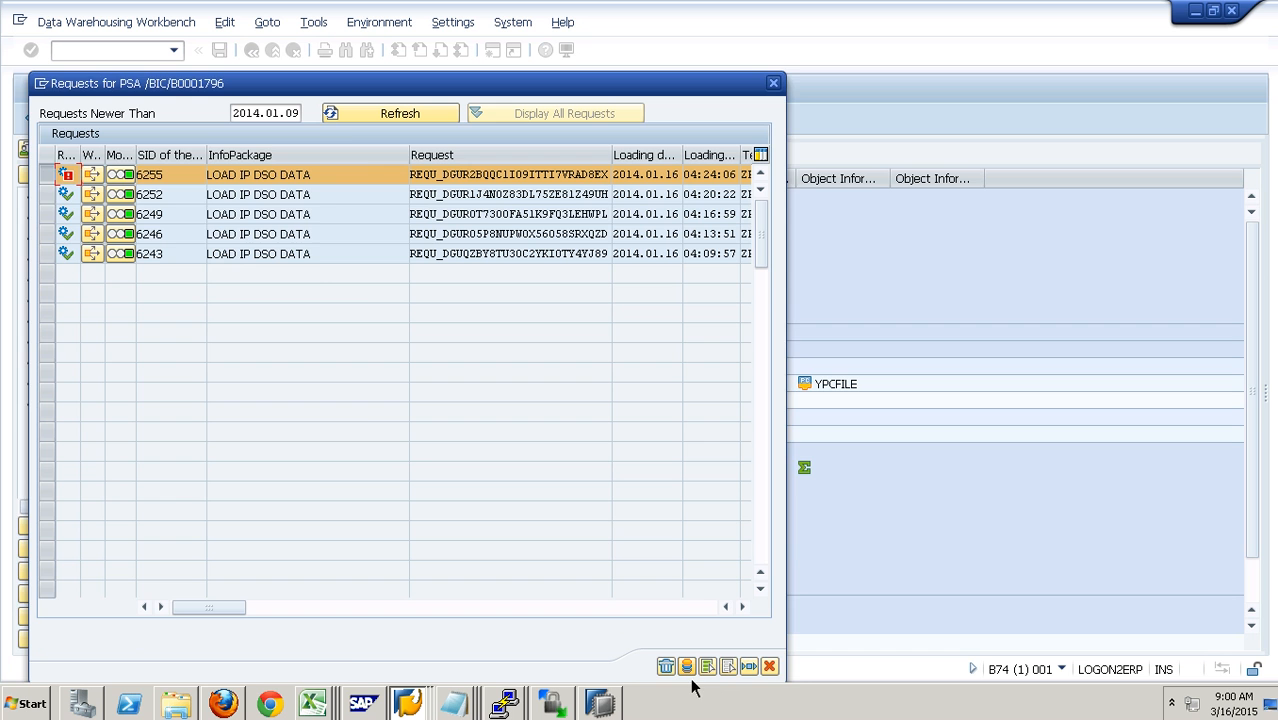
pyautogui.click(690, 673)
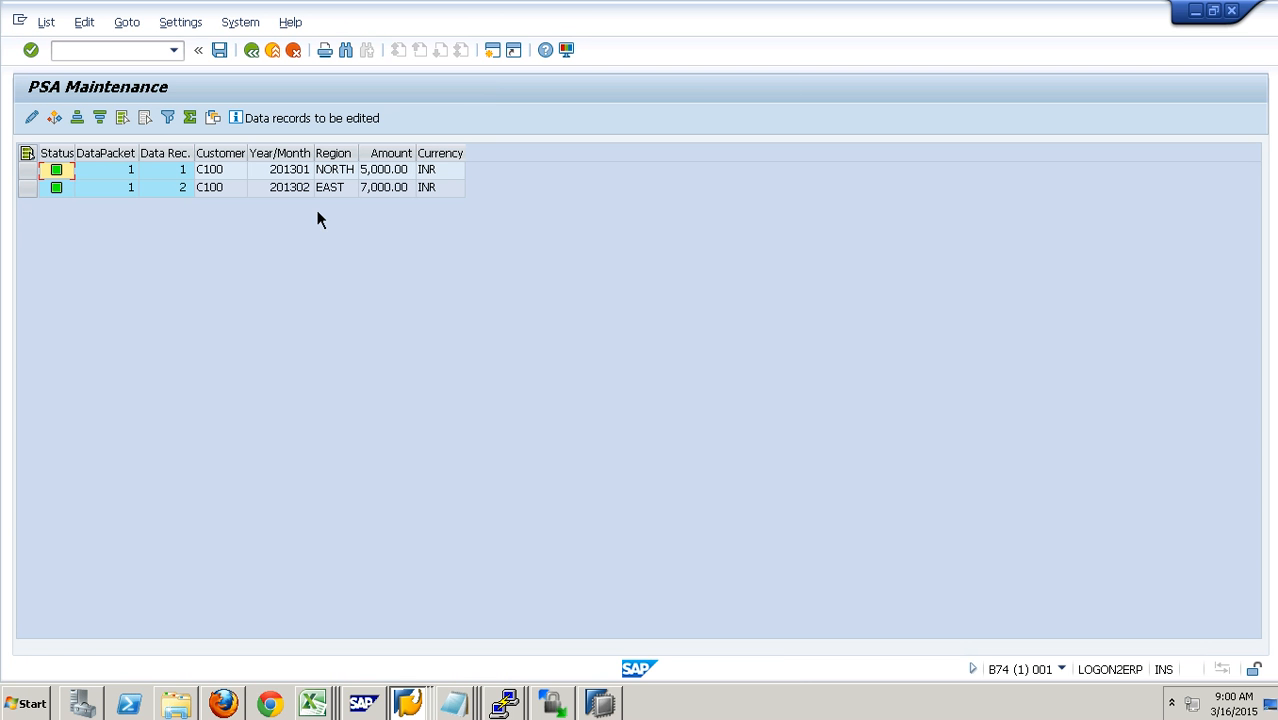
# - Check the year/month, region and amount of the two PSA records, and close the PSA request list
pyautogui.click(300, 170)
pyautogui.click(305, 189)
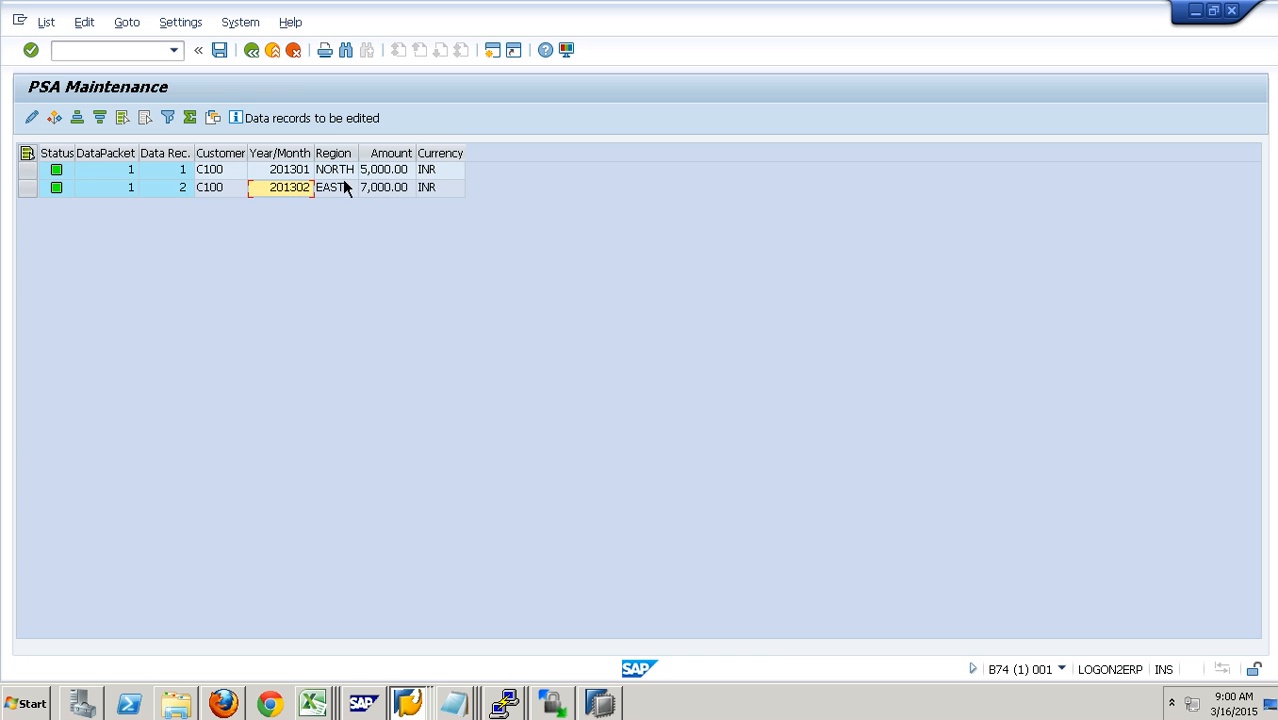
pyautogui.click(385, 176)
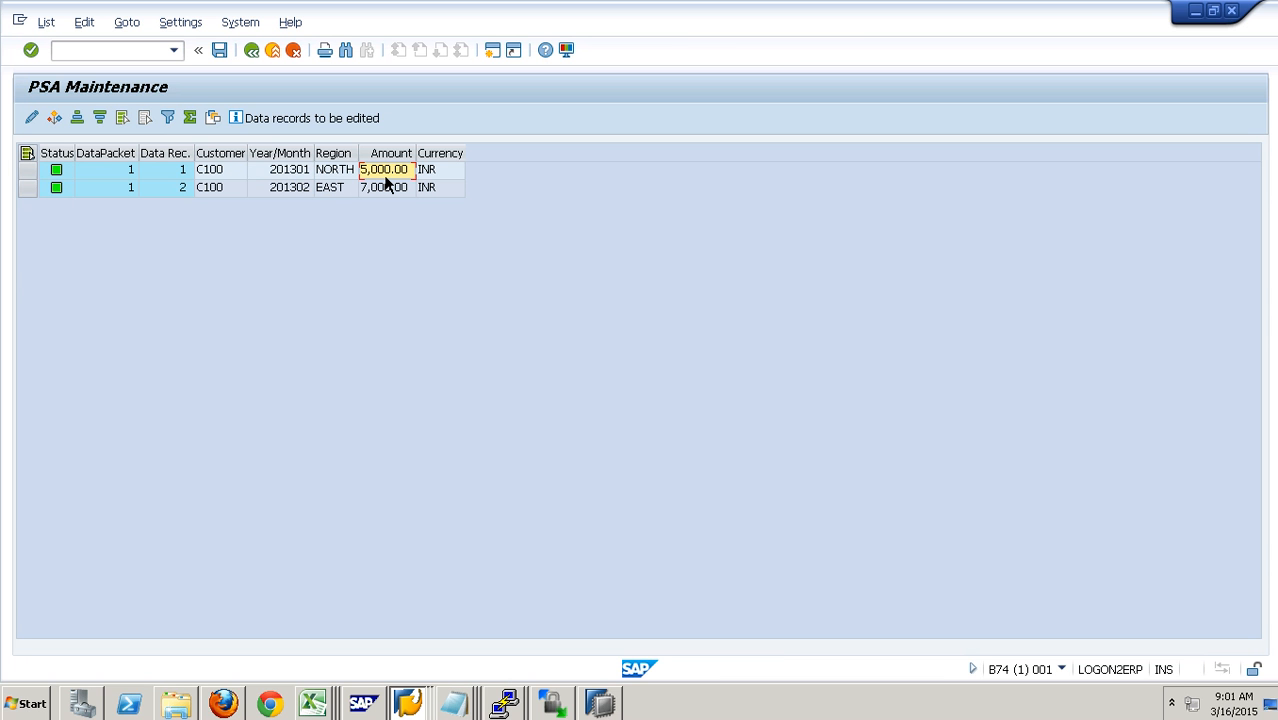
pyautogui.click(345, 174)
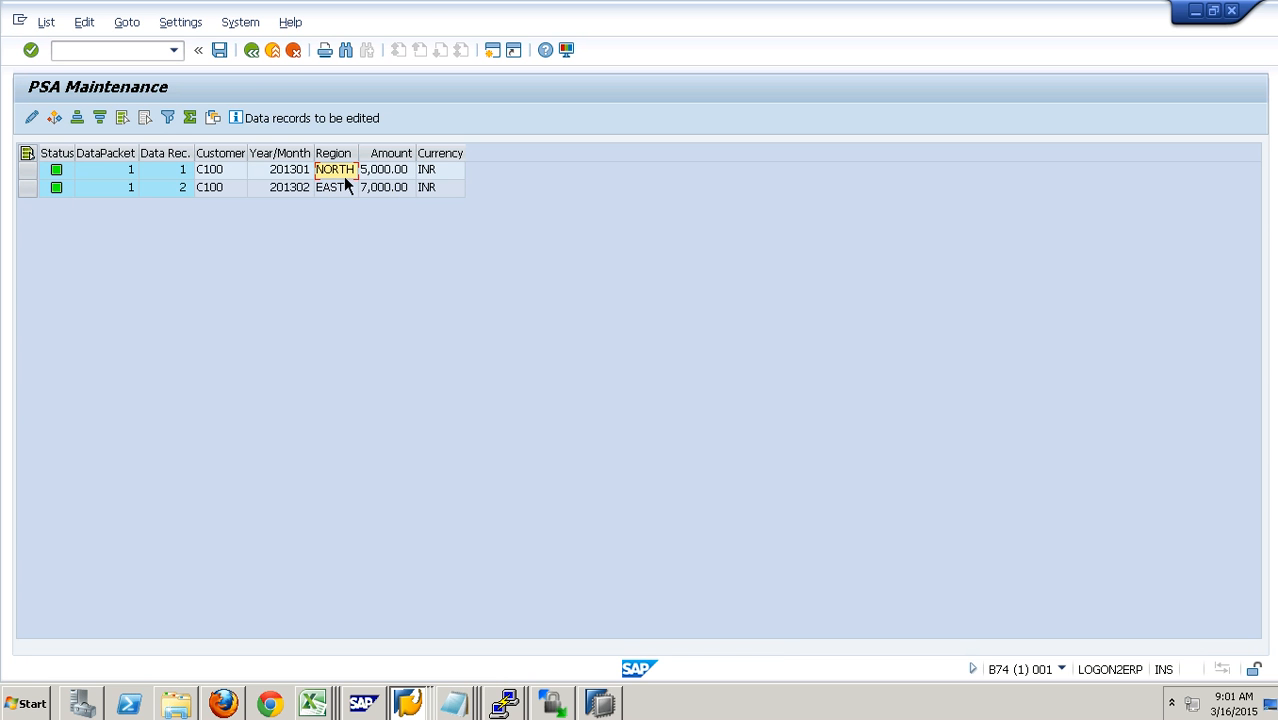
pyautogui.click(395, 190)
pyautogui.click(275, 56)
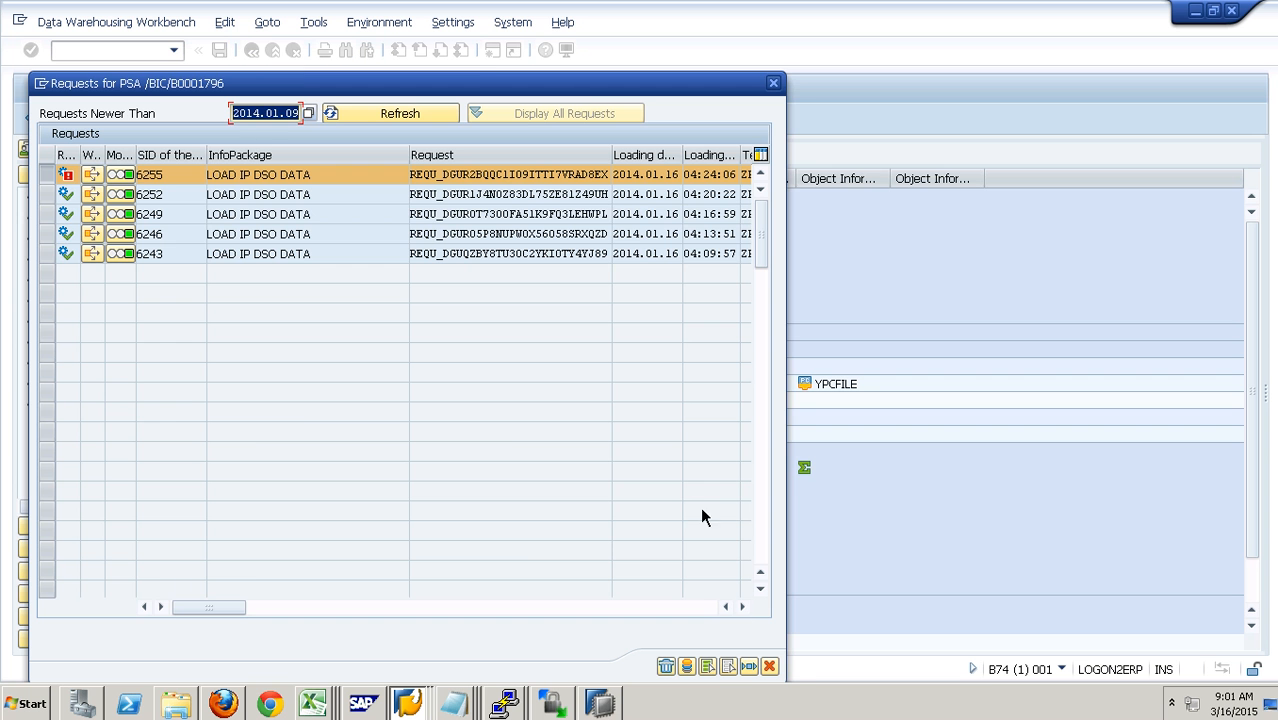
pyautogui.click(769, 666)
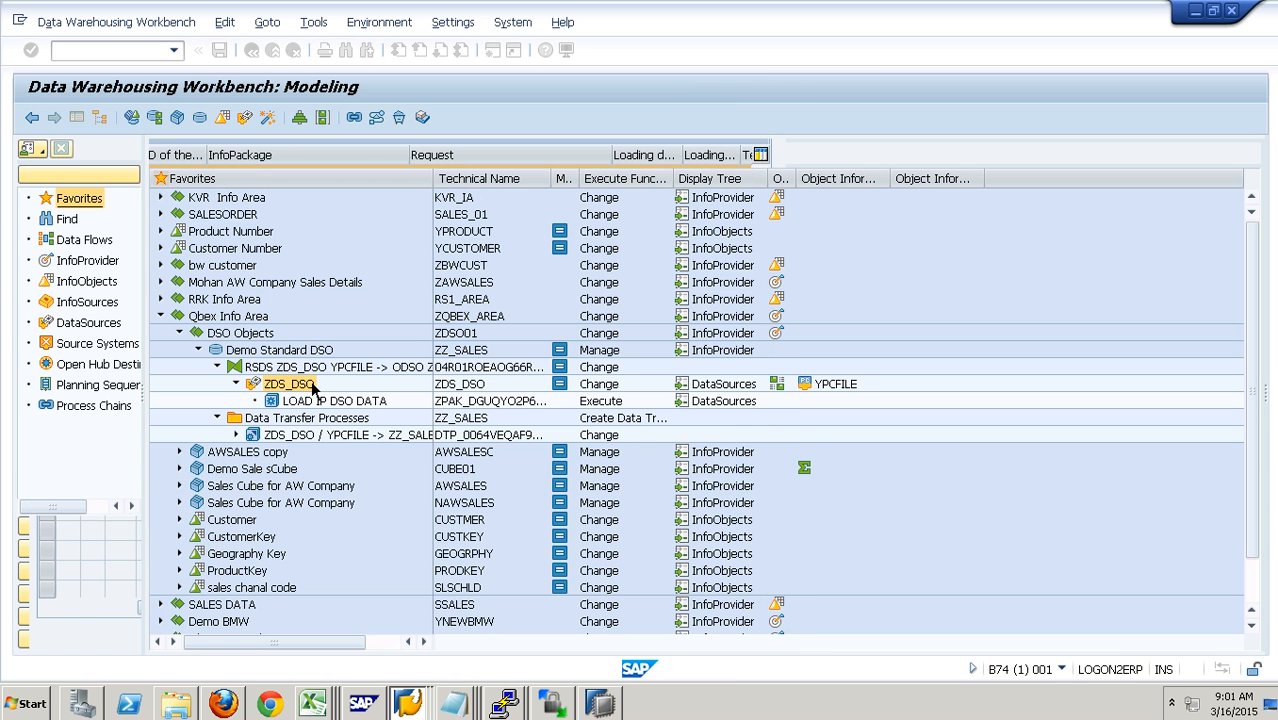
# - Execute the data transfer process ZDS_DSO / YPCFILE -> ZZ_SALES and open the request management of Demo Standard DSO
pyautogui.doubleClick(322, 436)
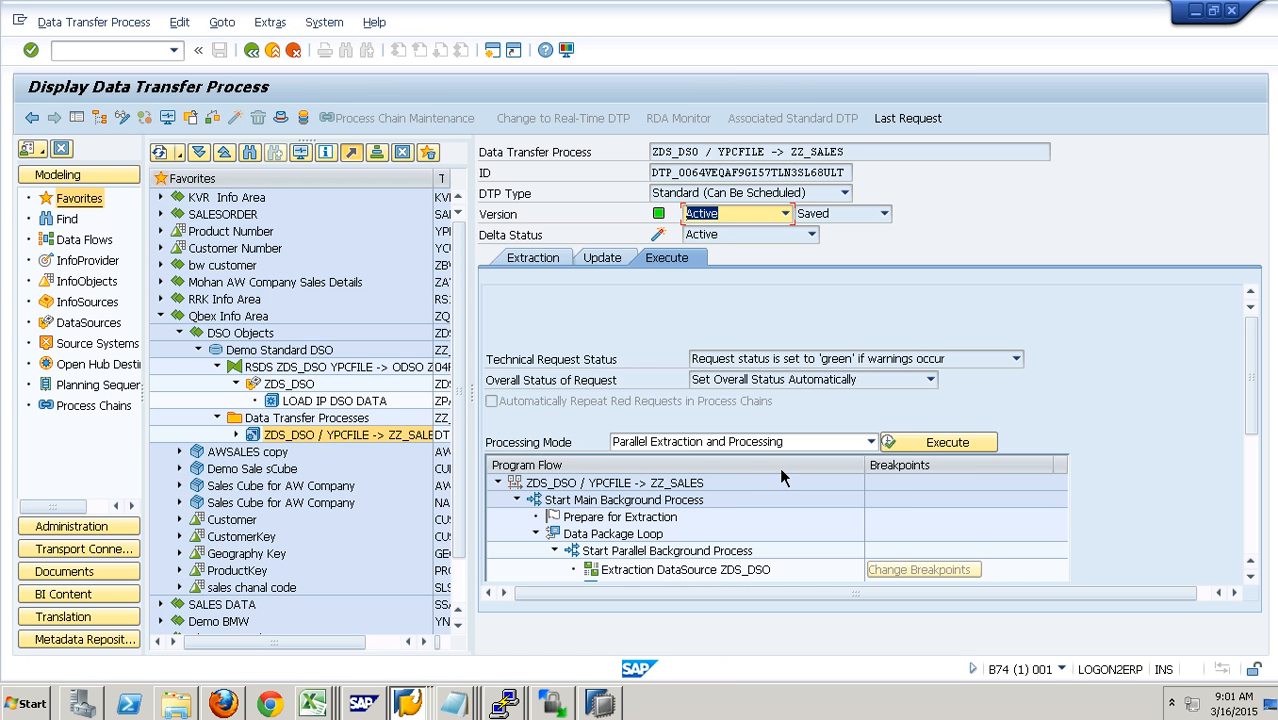
pyautogui.click(940, 442)
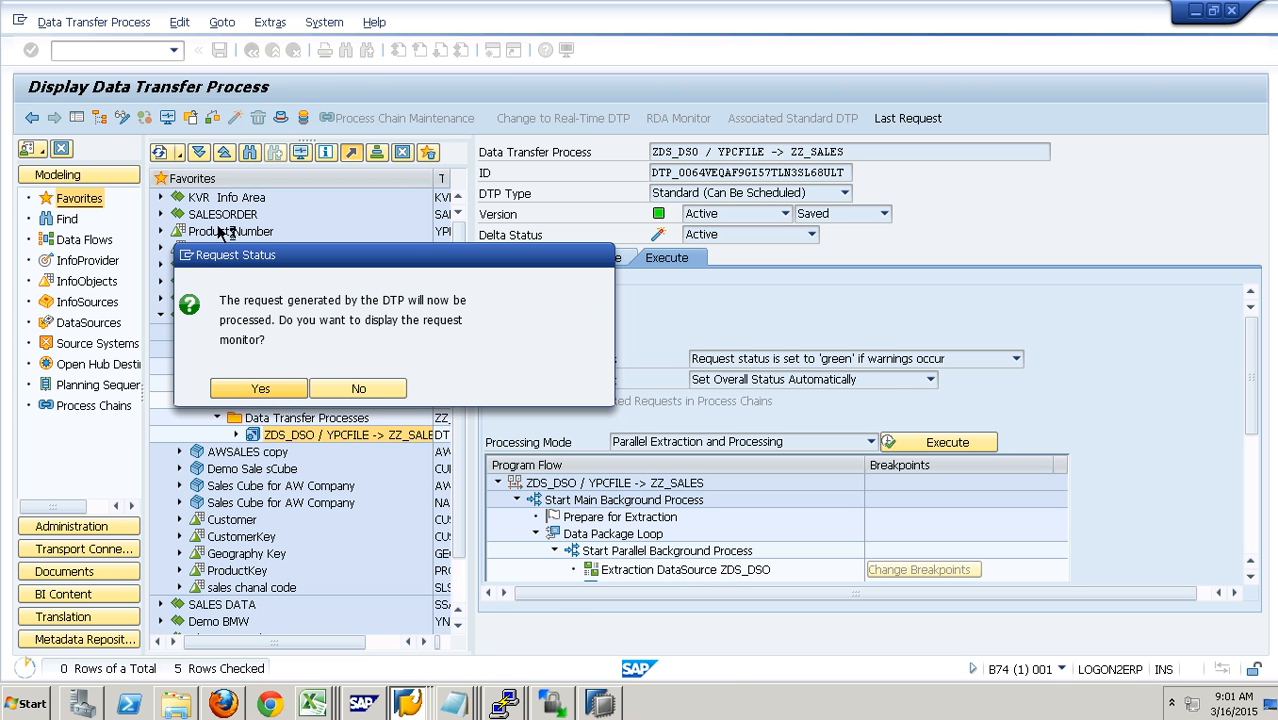
pyautogui.press('Return')
pyautogui.click(236, 118)
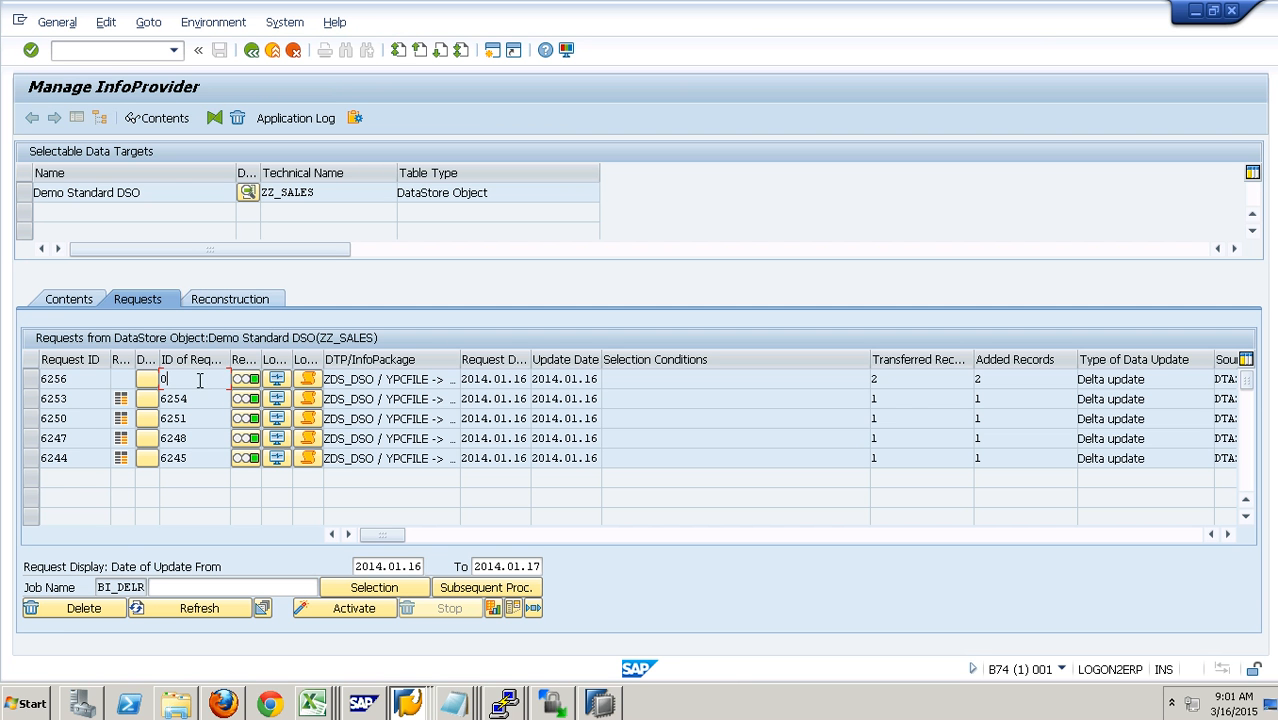
# - Select request 6256 of Demo Standard DSO and start its activation
pyautogui.click(63, 306)
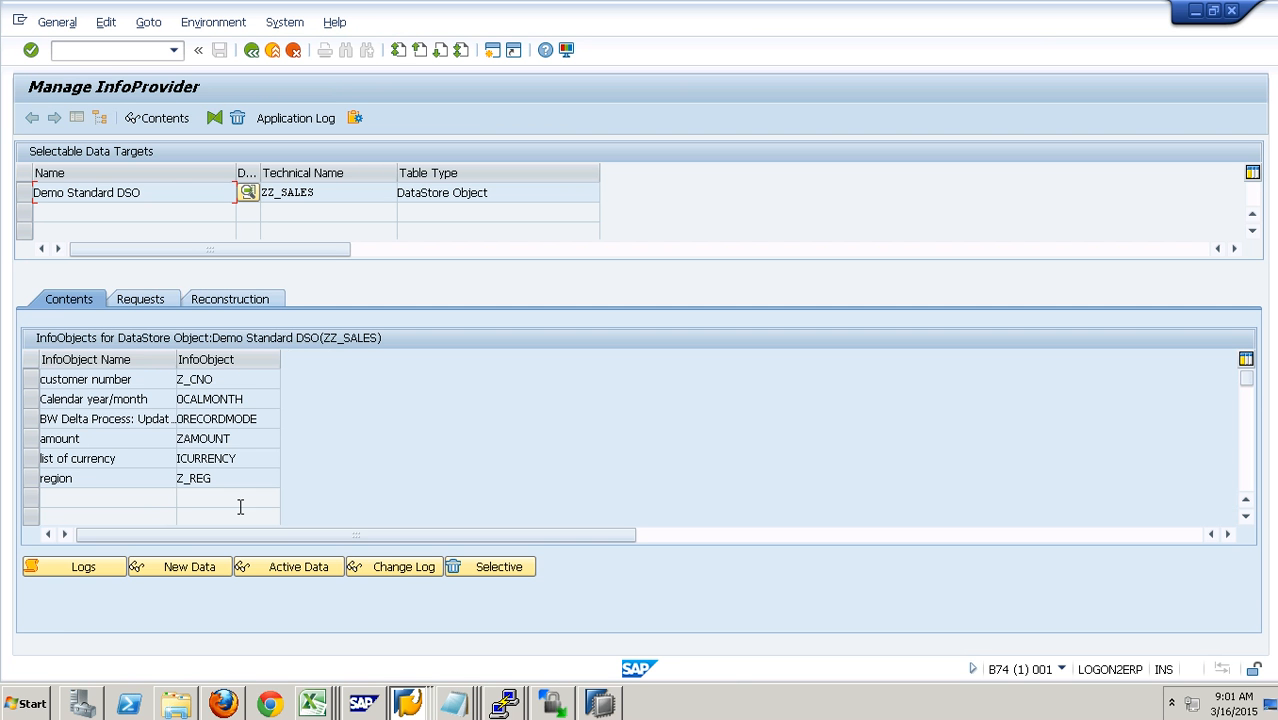
pyautogui.click(141, 301)
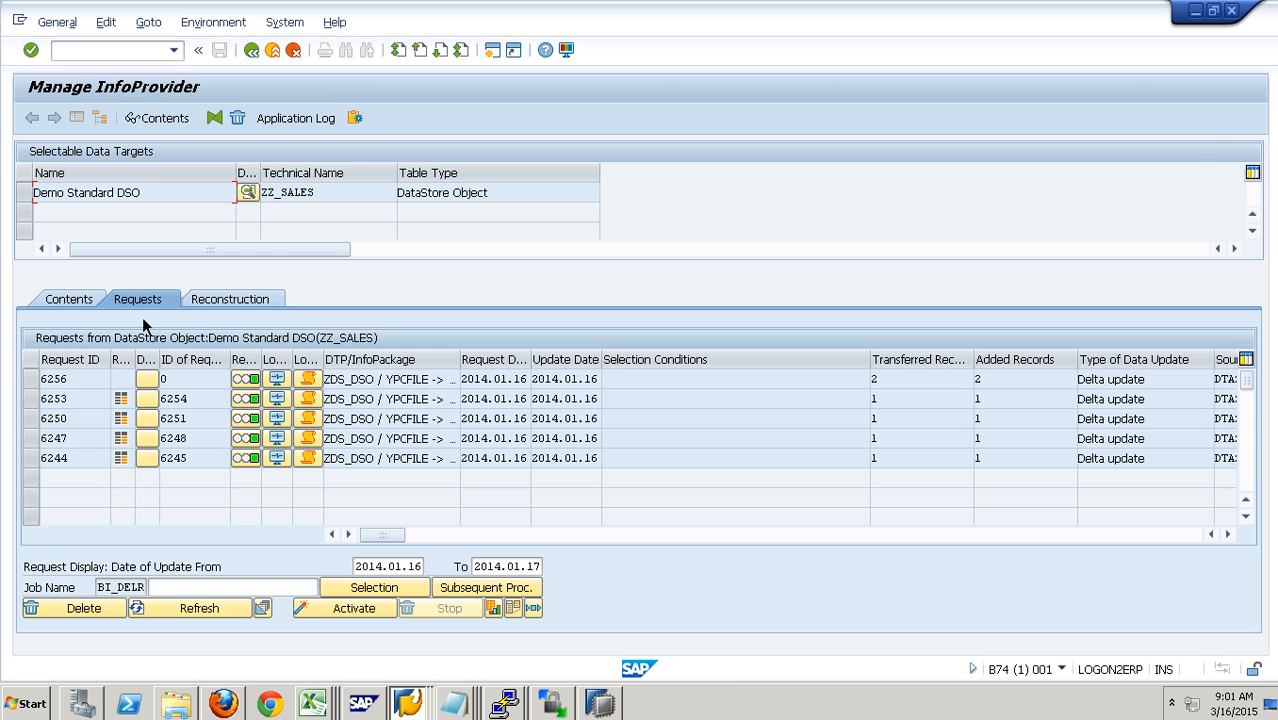
pyautogui.click(32, 380)
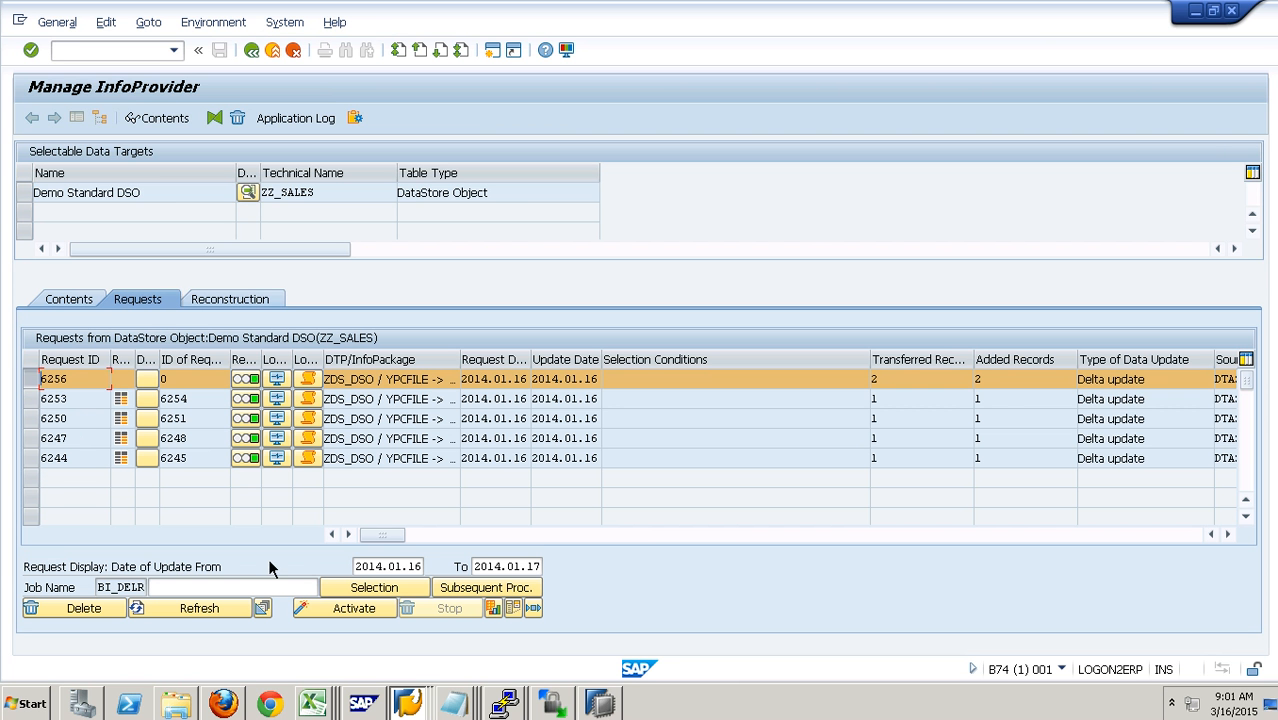
pyautogui.click(335, 616)
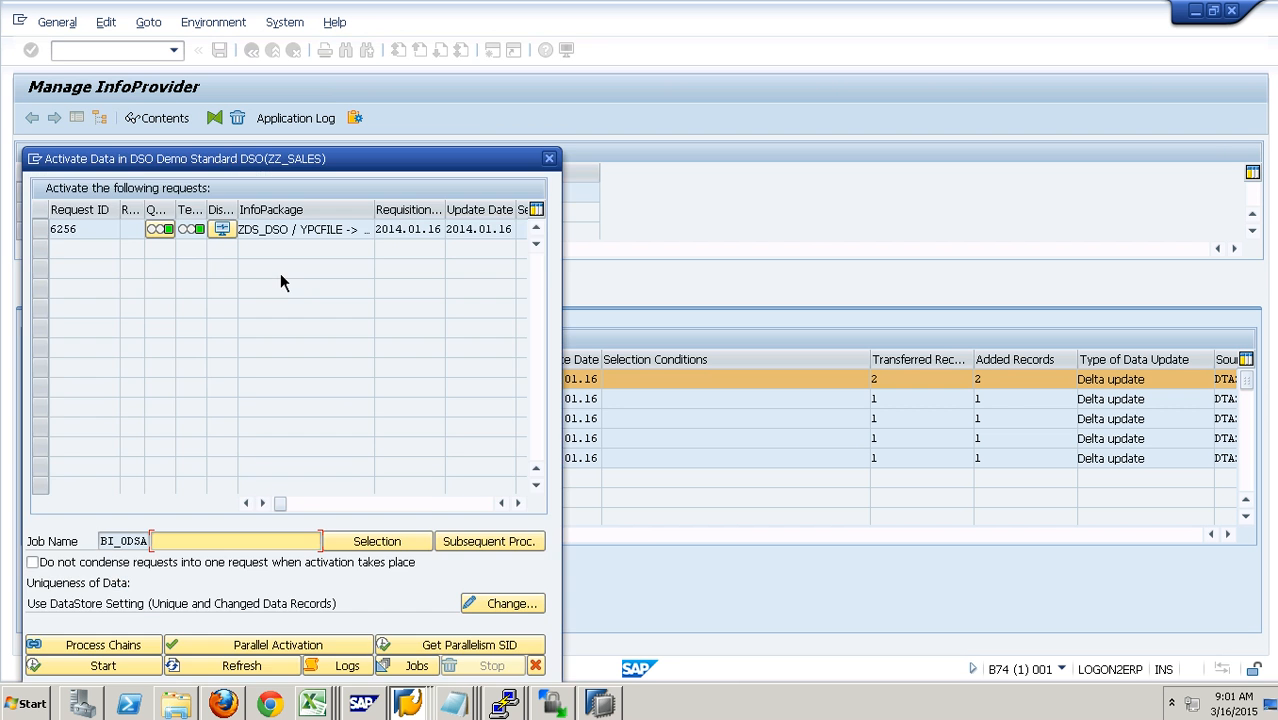
pyautogui.moveTo(297, 168); pyautogui.dragTo(347, 105)
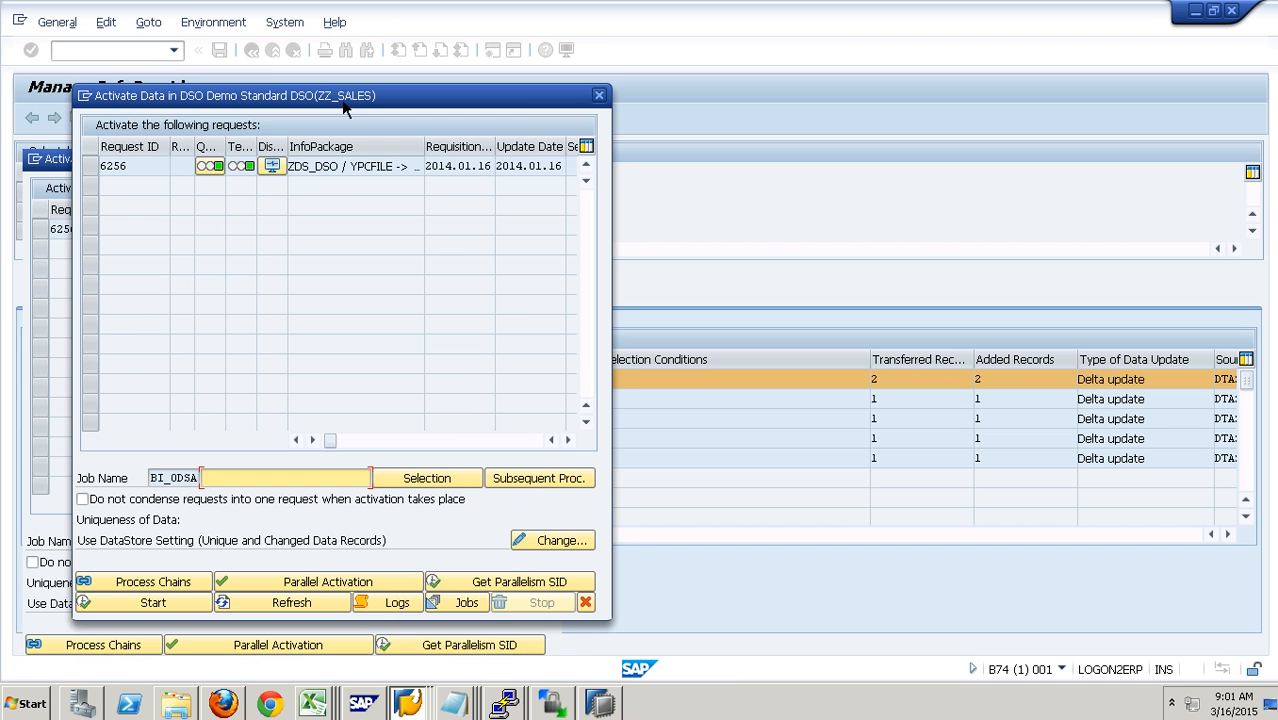
pyautogui.click(95, 175)
pyautogui.click(170, 603)
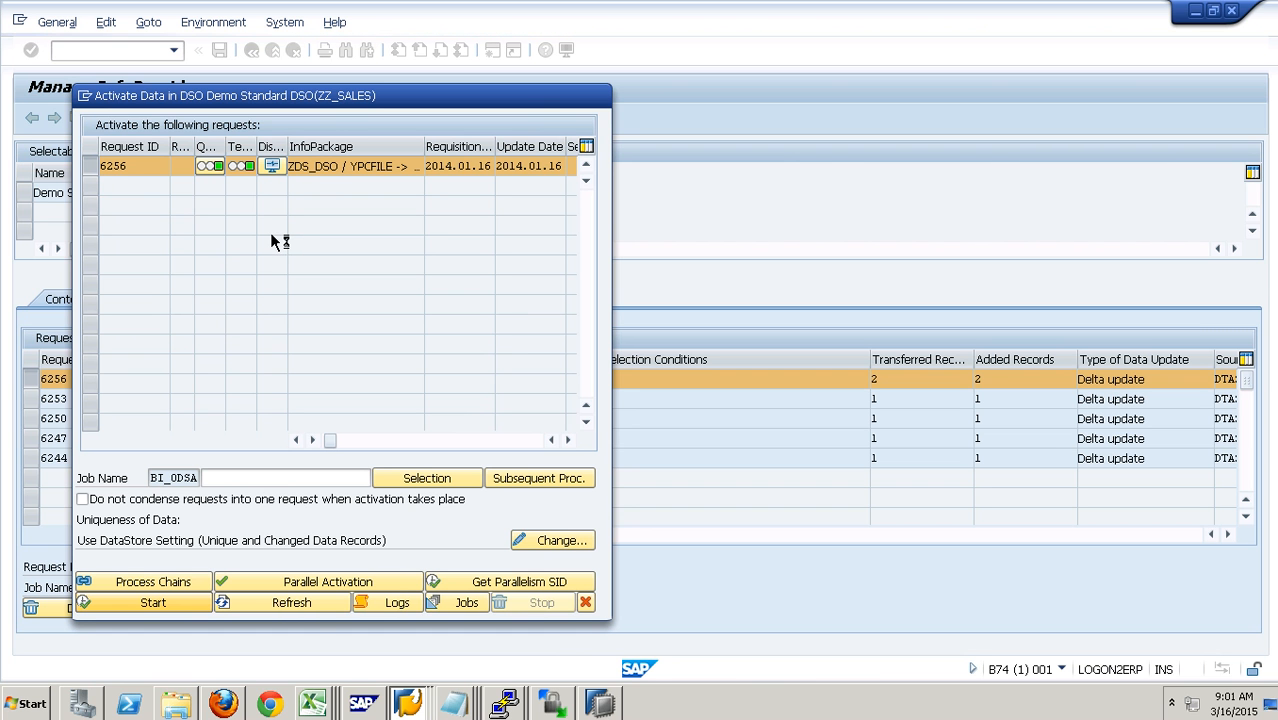
# - Refresh the activation status of request 6256, close the activation dialog and refresh the DSO's request list
pyautogui.click(310, 606)
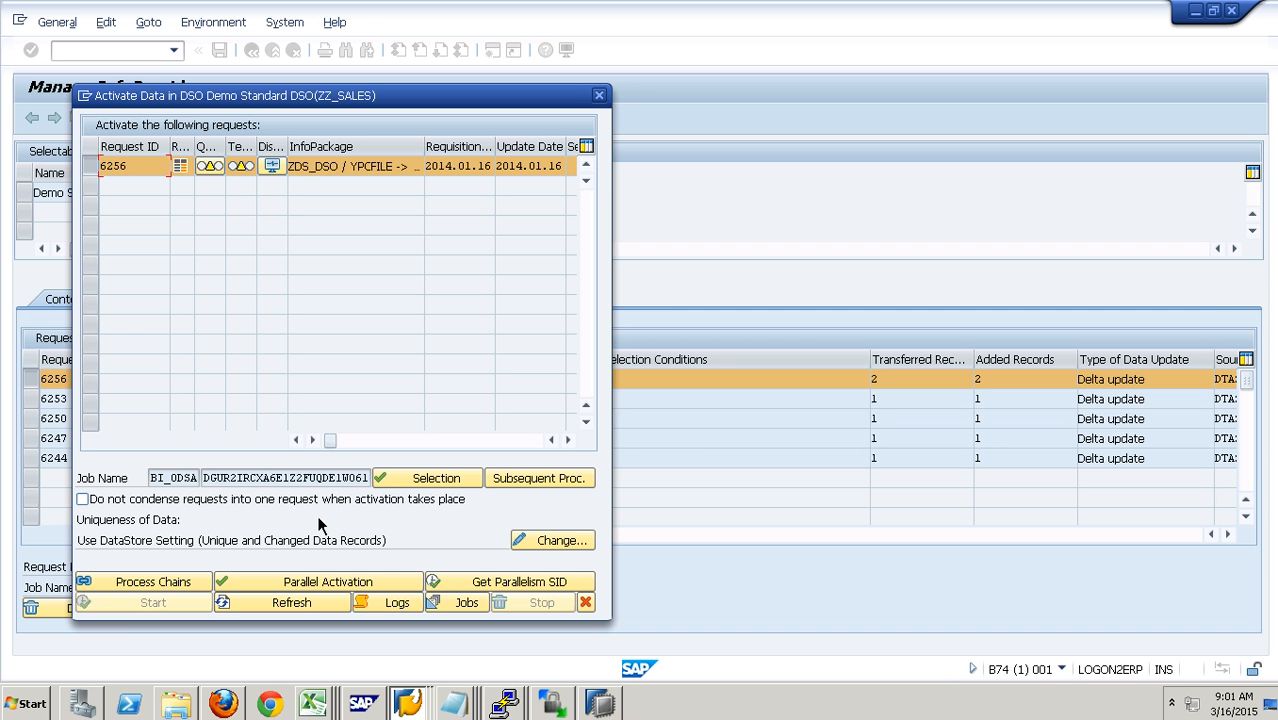
pyautogui.click(302, 609)
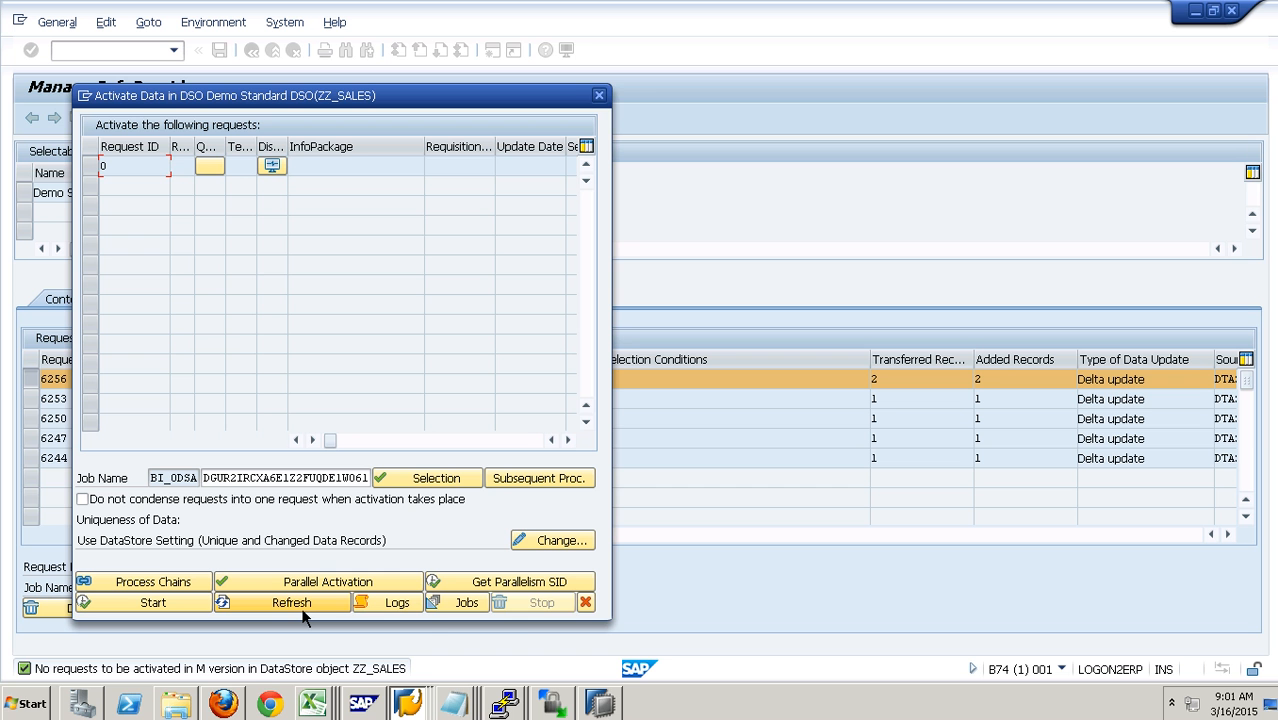
pyautogui.click(584, 602)
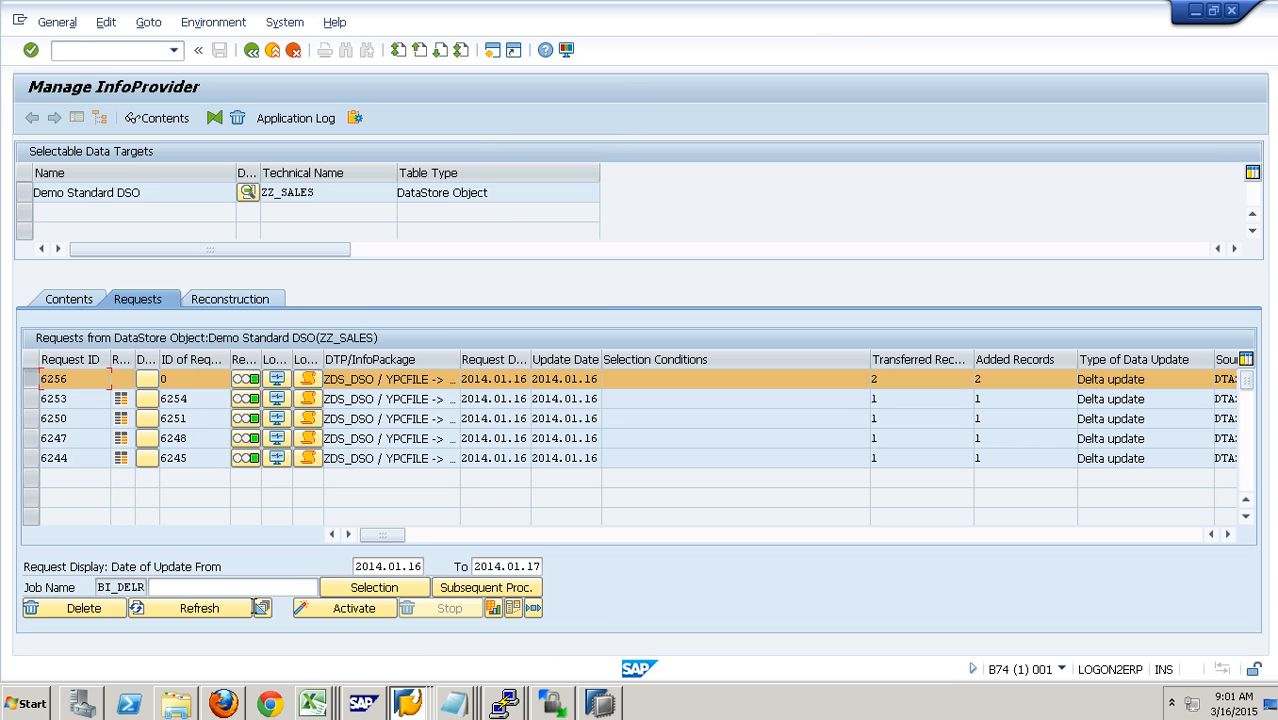
pyautogui.click(226, 615)
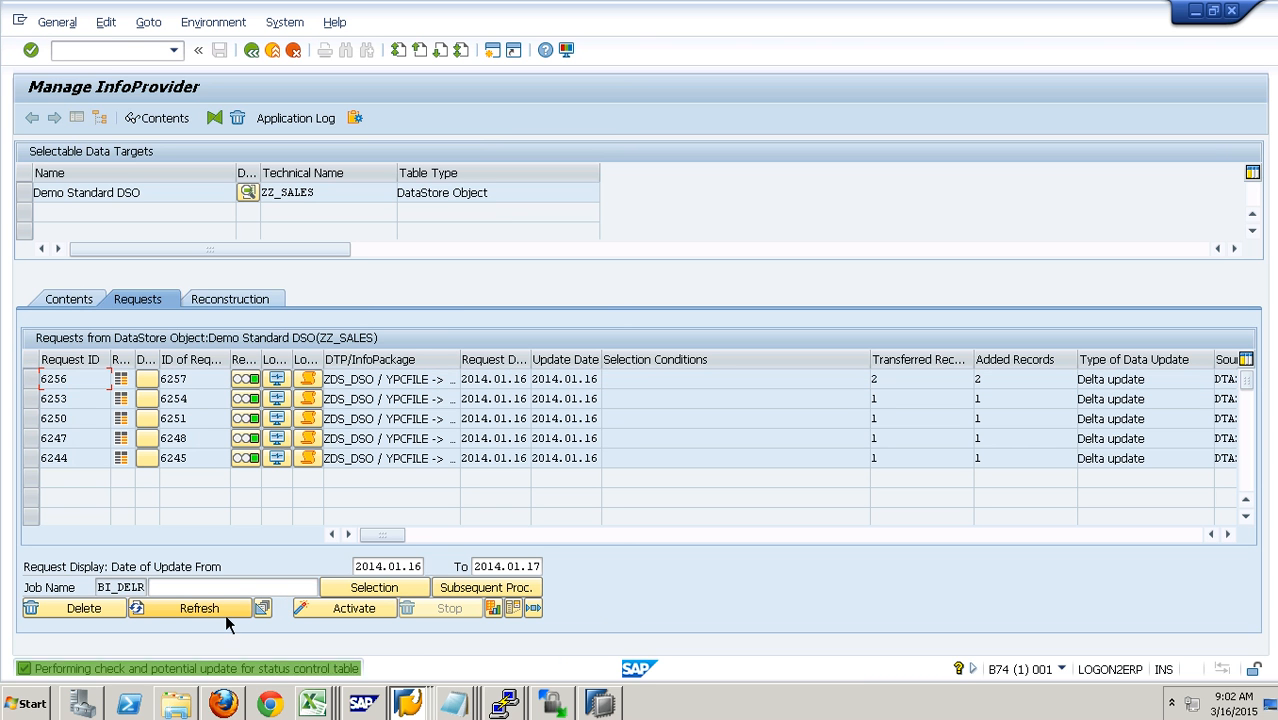
# - Check the activation request ID and the generated PSA request number of request 6256
pyautogui.moveTo(213, 383); pyautogui.dragTo(146, 384)
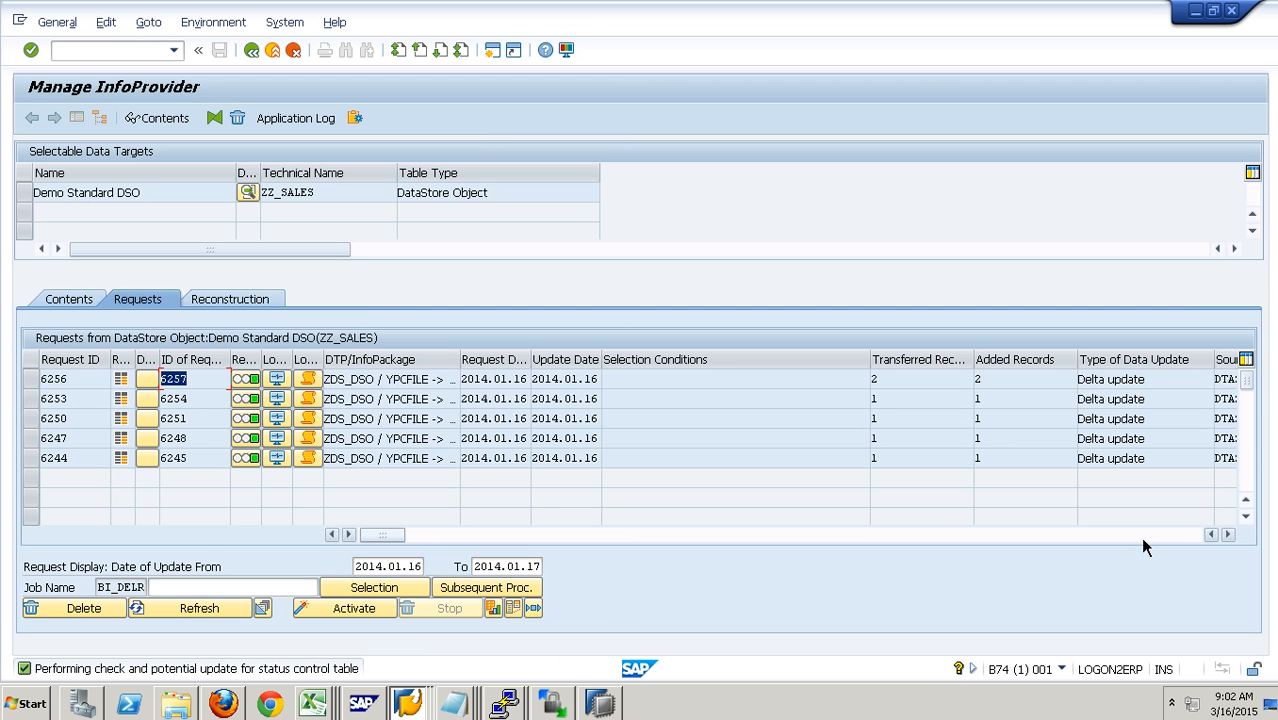
pyautogui.moveTo(382, 535); pyautogui.dragTo(1213, 541)
pyautogui.click(1212, 539)
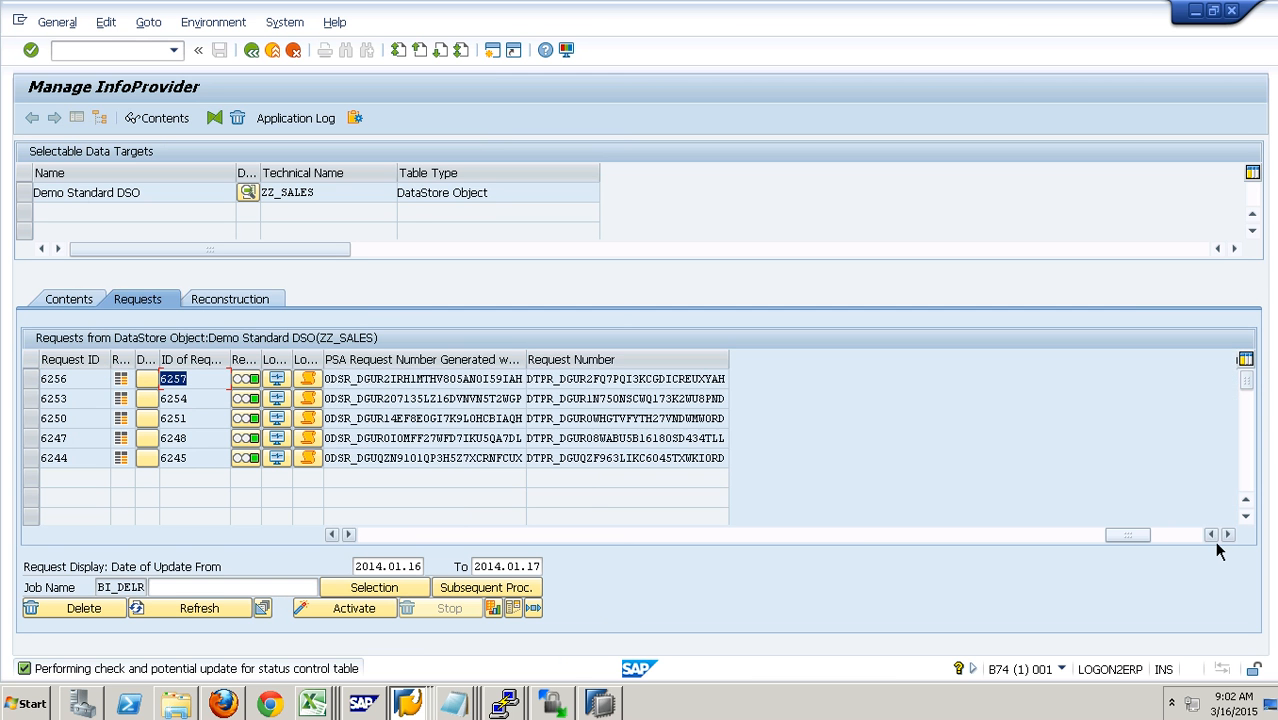
pyautogui.moveTo(521, 381); pyautogui.dragTo(494, 381)
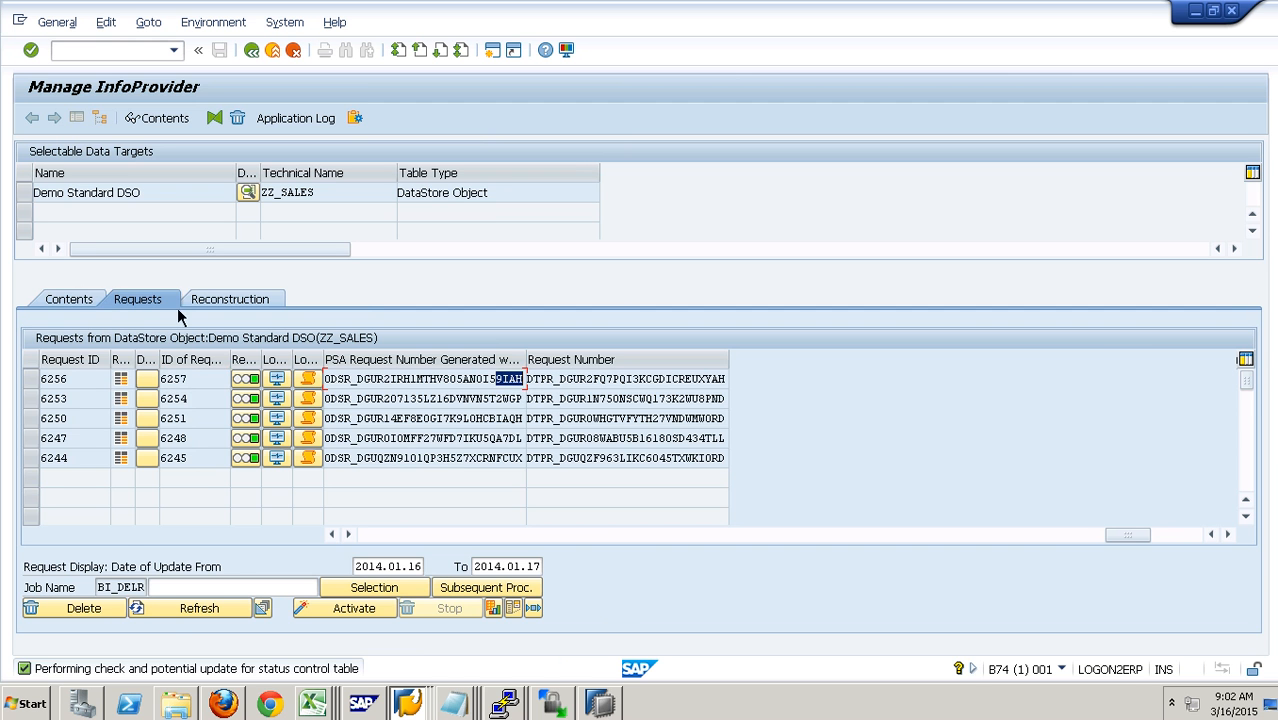
# - Display the active data table of ZZ_SALES, check the amounts and regions of its records, and close the table
pyautogui.click(94, 307)
pyautogui.click(276, 571)
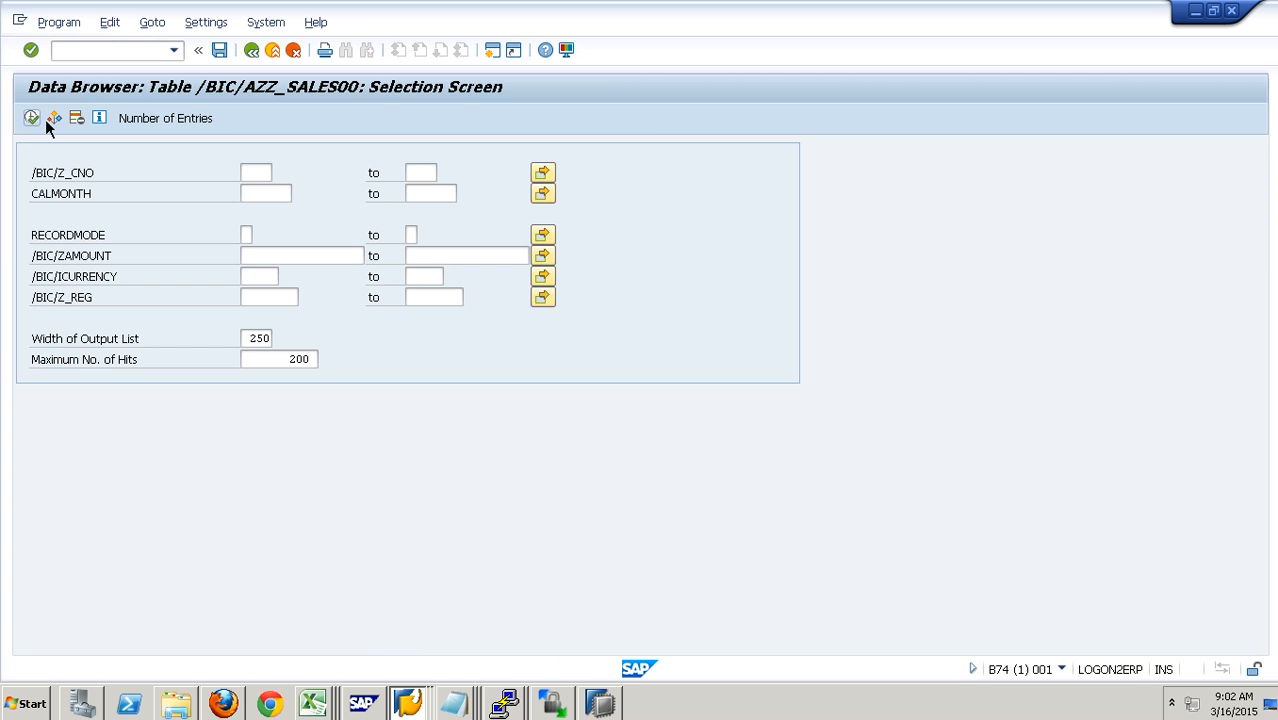
pyautogui.press('F8')
pyautogui.click(311, 196)
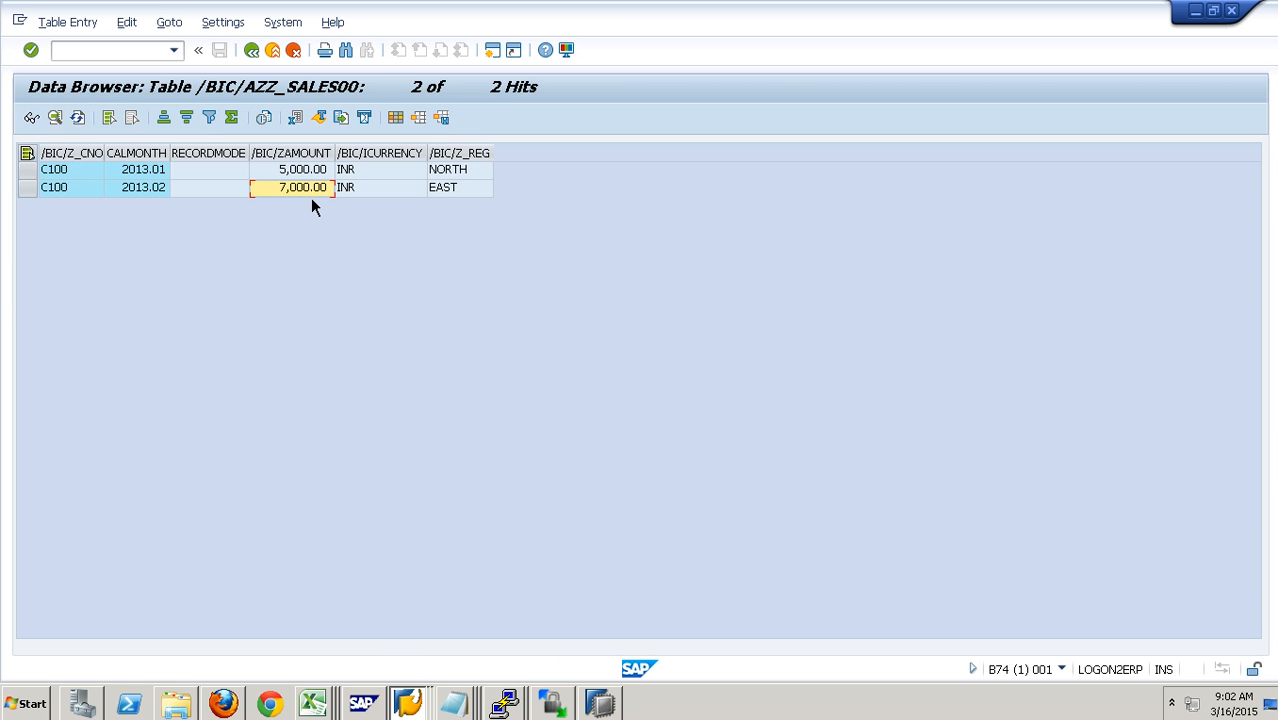
pyautogui.click(464, 177)
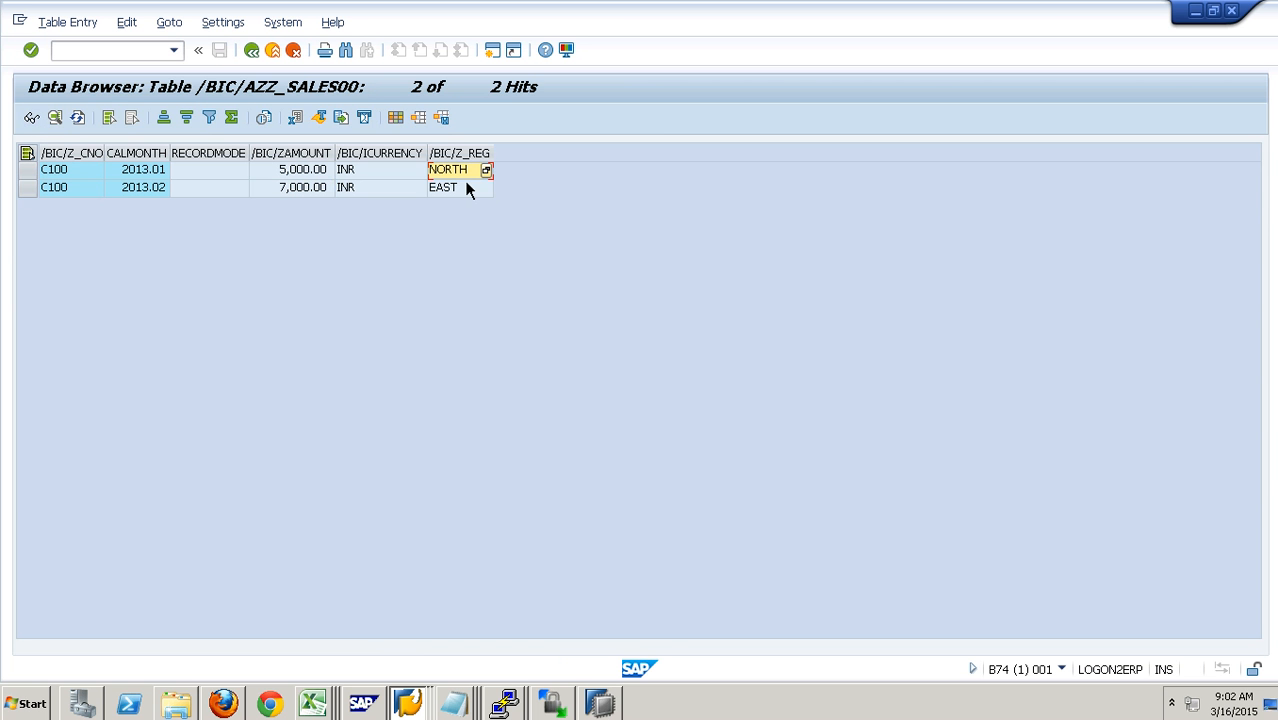
pyautogui.click(293, 50)
pyautogui.click(273, 50)
# - Display all change log entries of ZZ_SALES and widen the REQUEST column to show the full request numbers
pyautogui.click(422, 570)
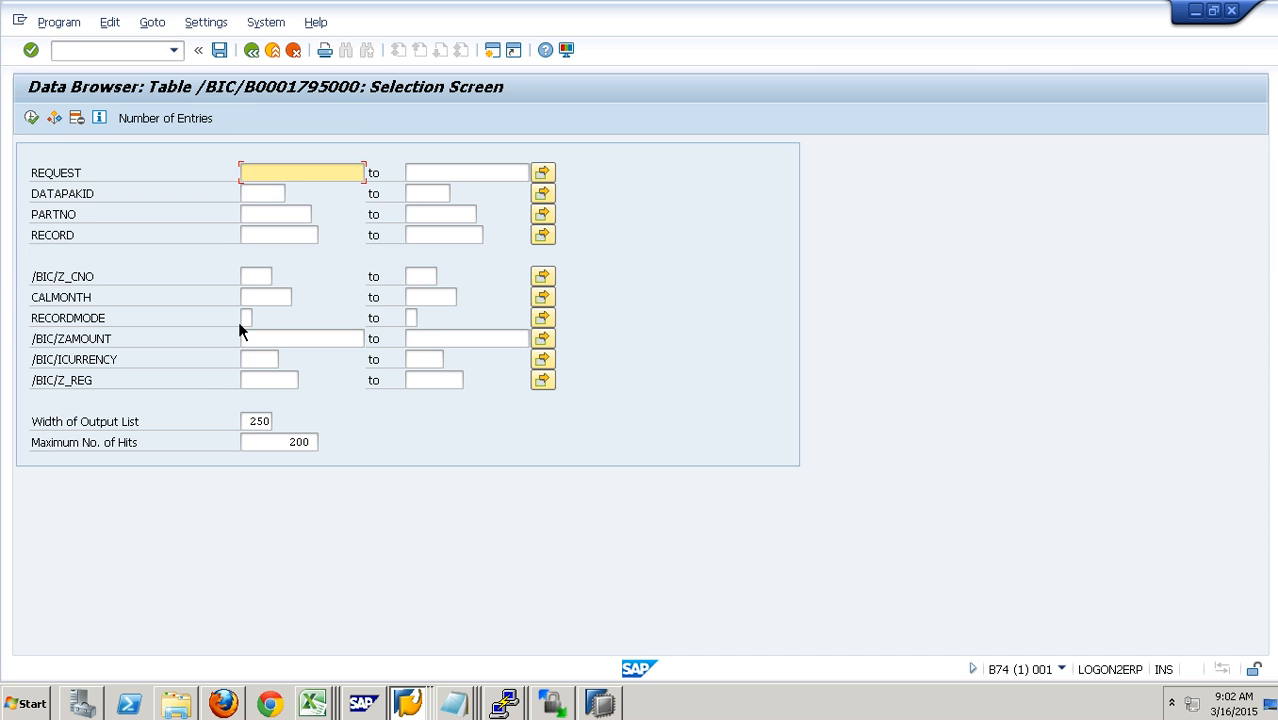
pyautogui.click(40, 128)
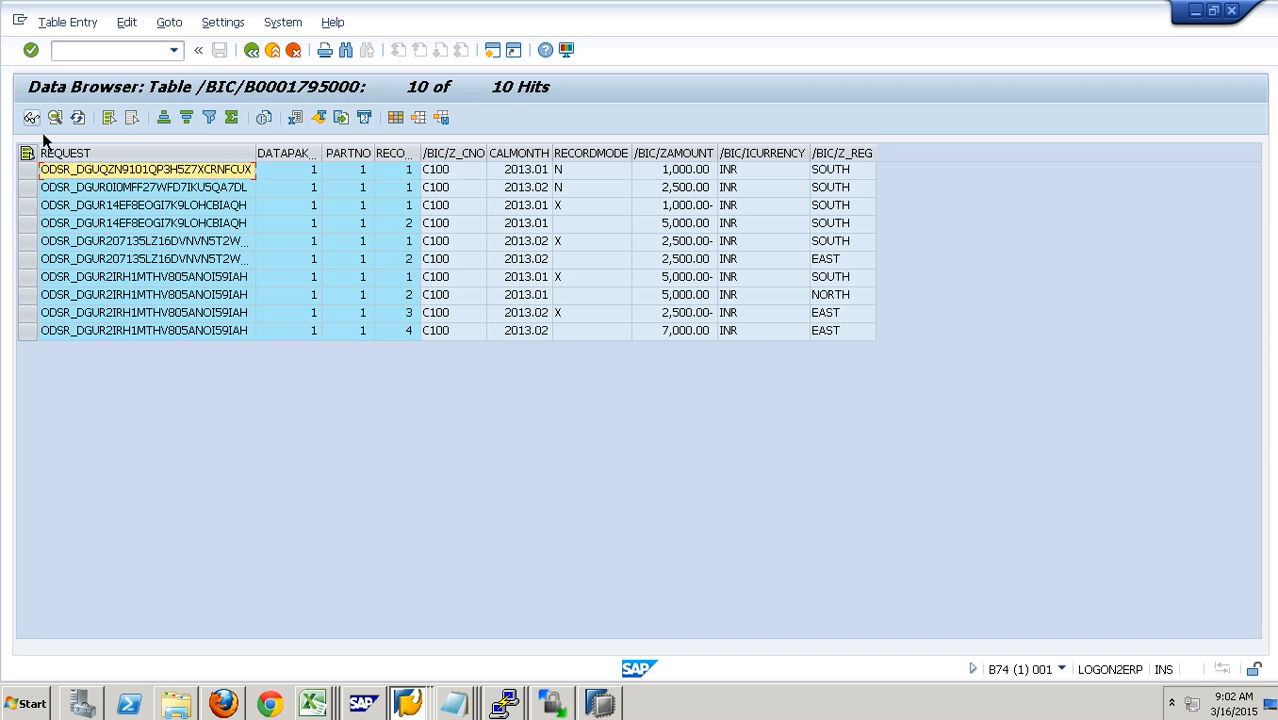
pyautogui.click(282, 153)
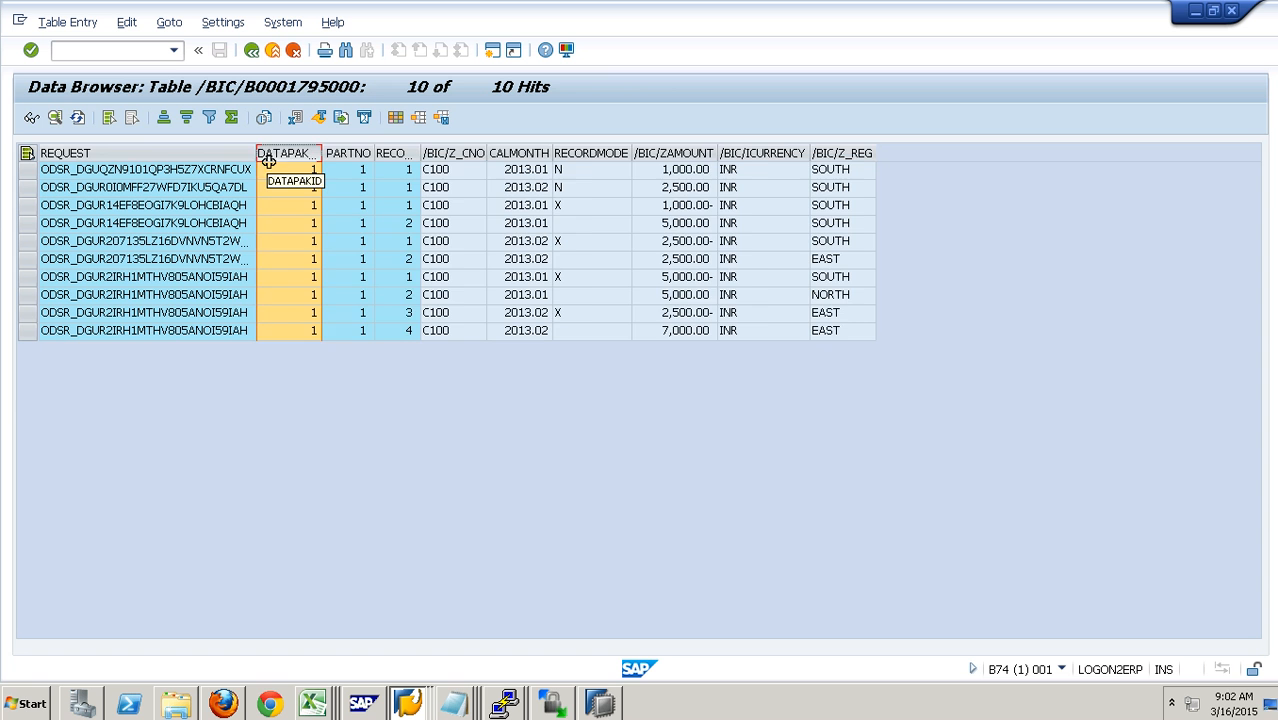
pyautogui.moveTo(270, 162); pyautogui.dragTo(308, 188)
pyautogui.click(257, 285)
# - Examine the record mode, amount and region of the latest request's four change log entries
pyautogui.click(606, 280)
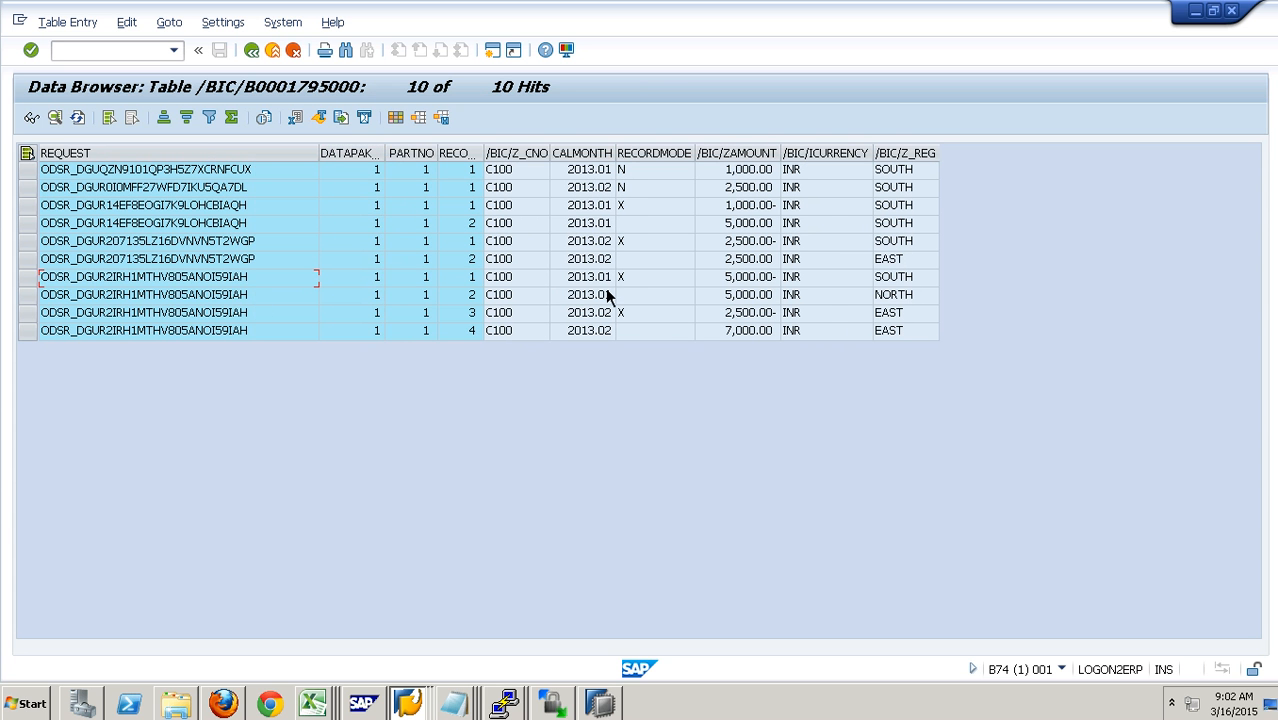
pyautogui.click(641, 281)
pyautogui.click(652, 299)
pyautogui.click(672, 282)
pyautogui.click(866, 282)
pyautogui.click(894, 297)
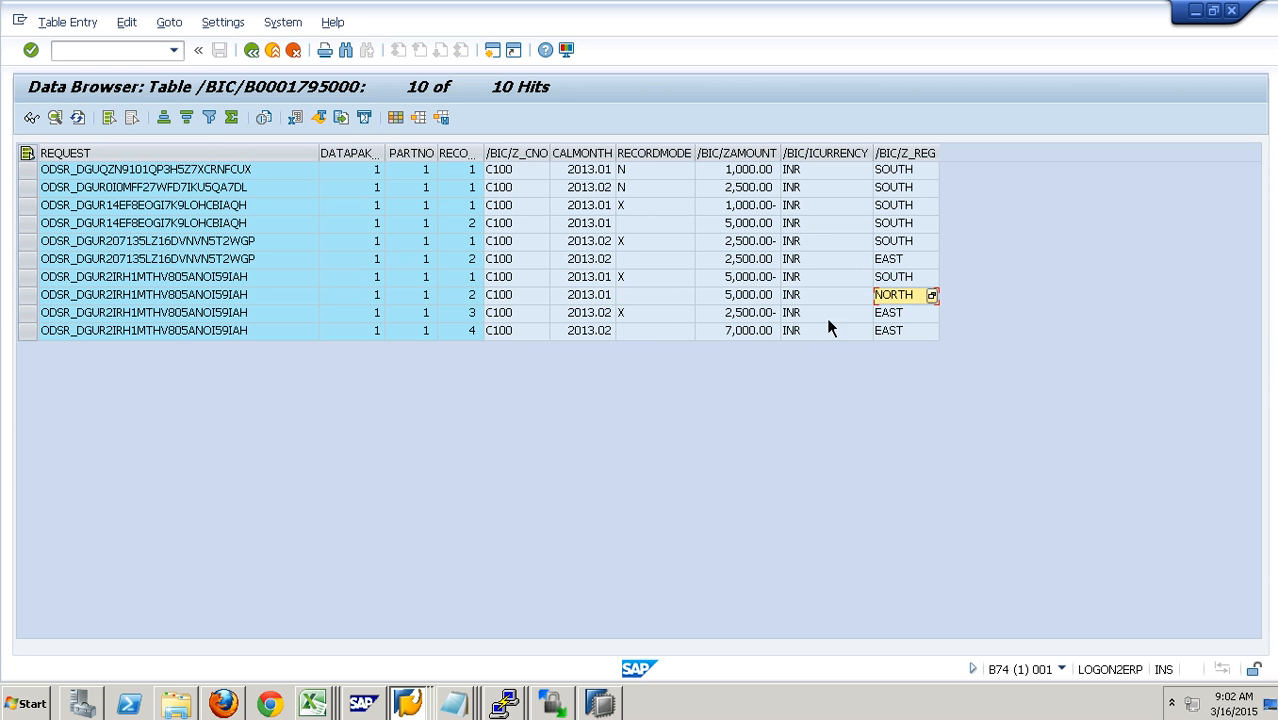
pyautogui.click(645, 316)
pyautogui.click(778, 318)
pyautogui.click(771, 333)
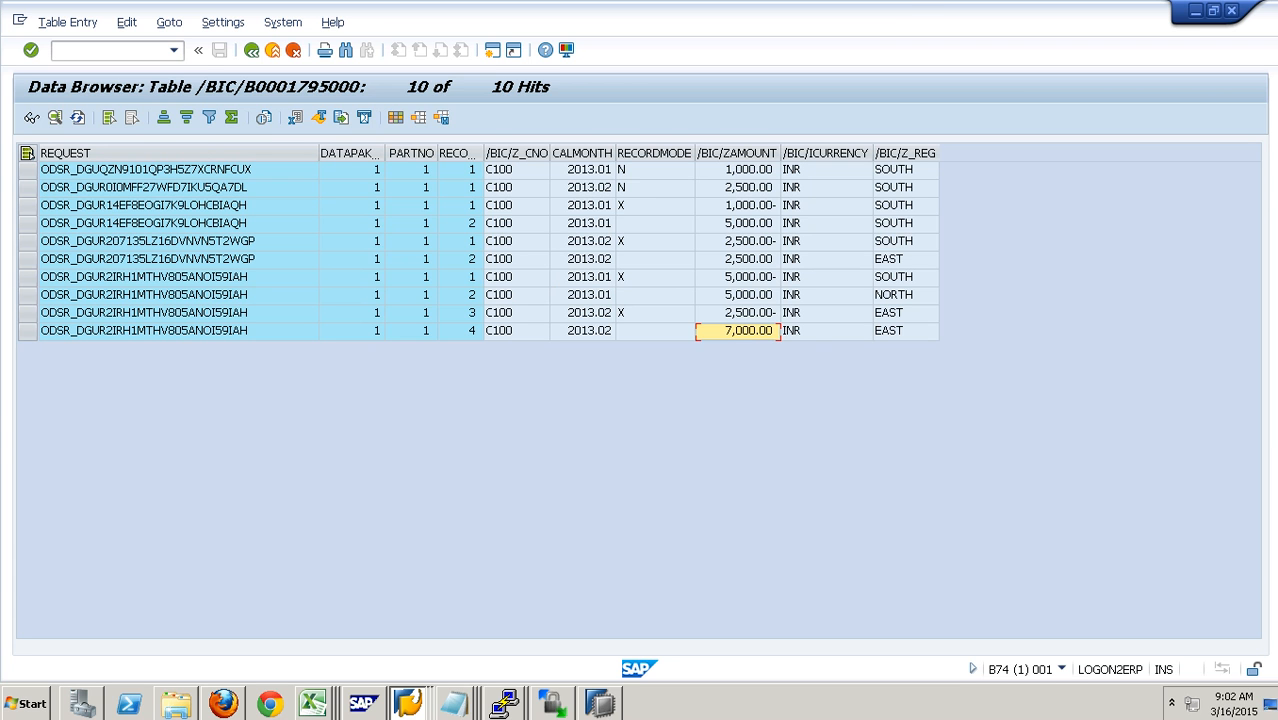
pyautogui.click(846, 10)
pyautogui.click(1196, 9)
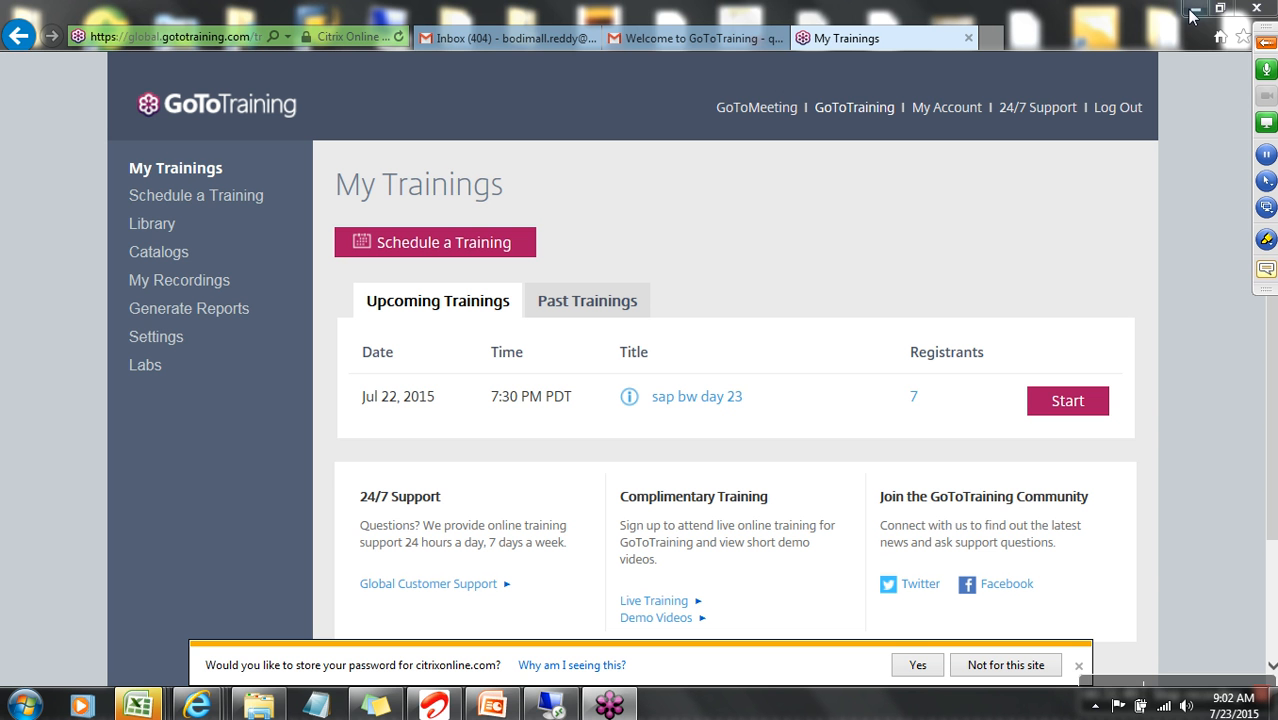
pyautogui.click(1199, 684)
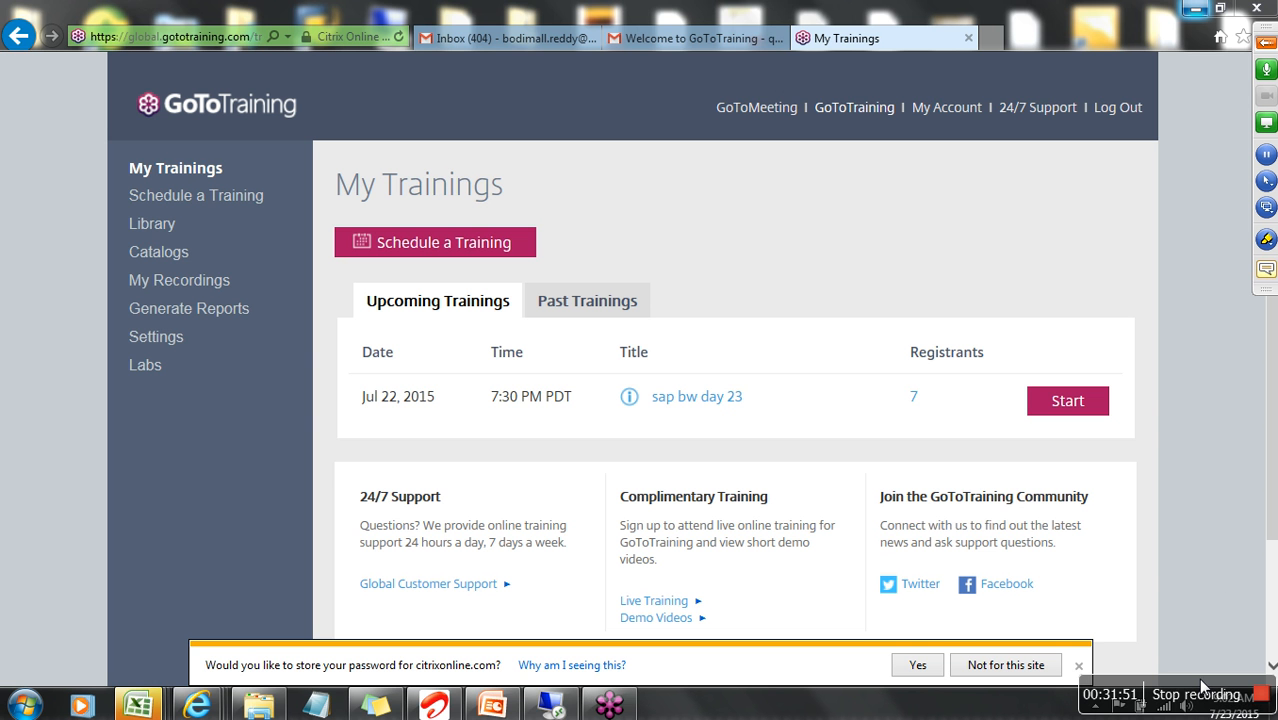